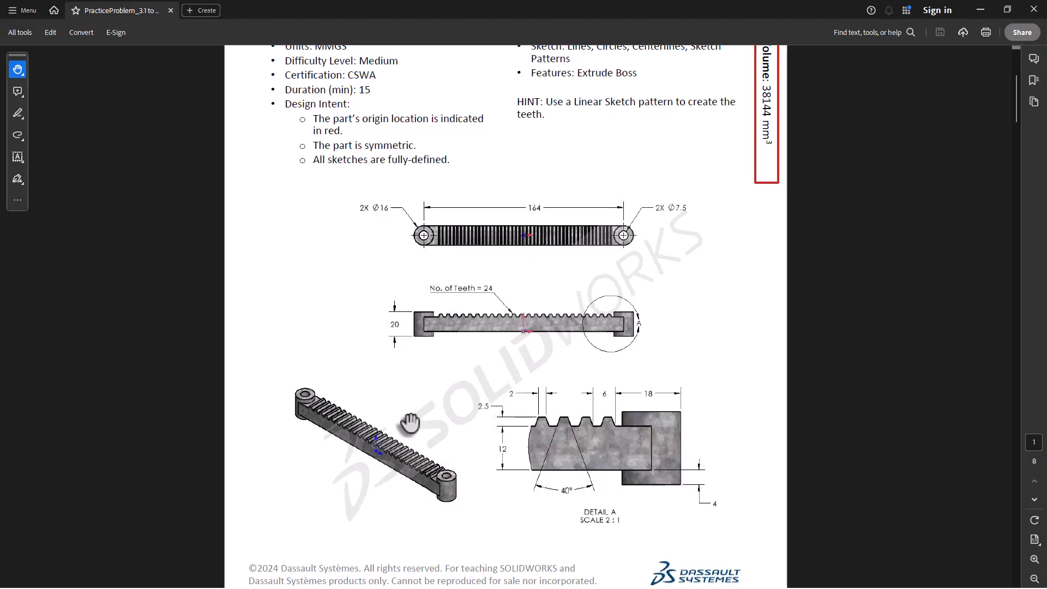
Switch to SOLIDWORKS and start a sketch on the Top Plane.
key(alt+Tab)
click(41, 251)
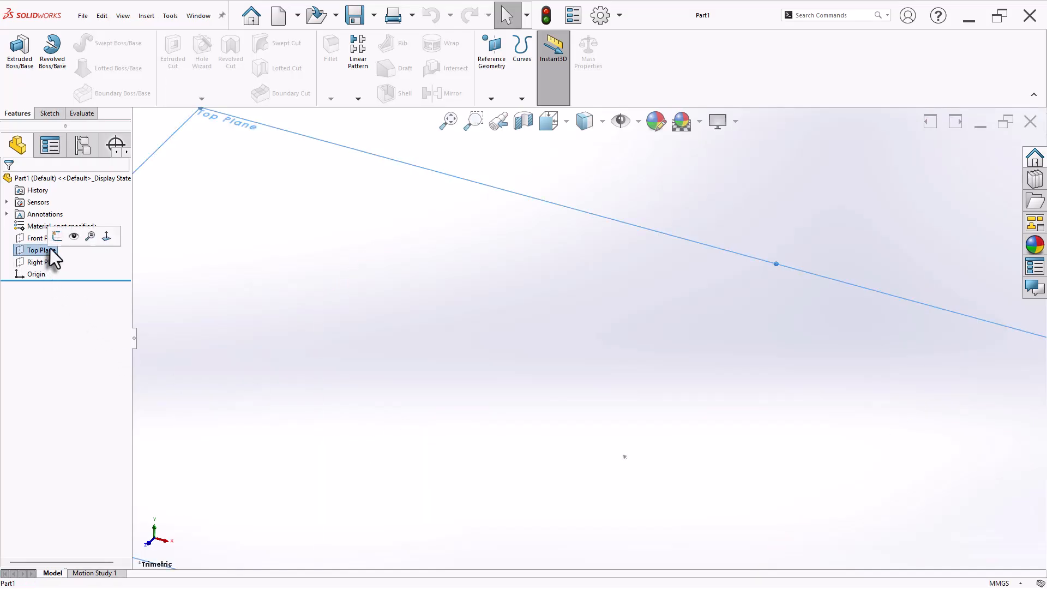
click(73, 235)
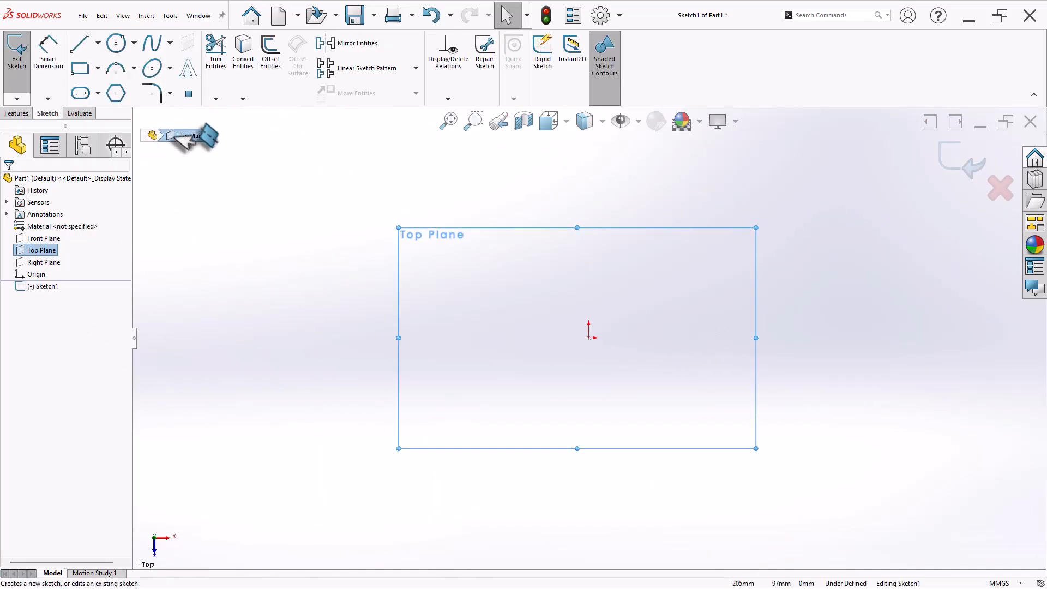
Draw a horizontal centerline 164 mm long starting at the origin.
click(97, 43)
click(104, 71)
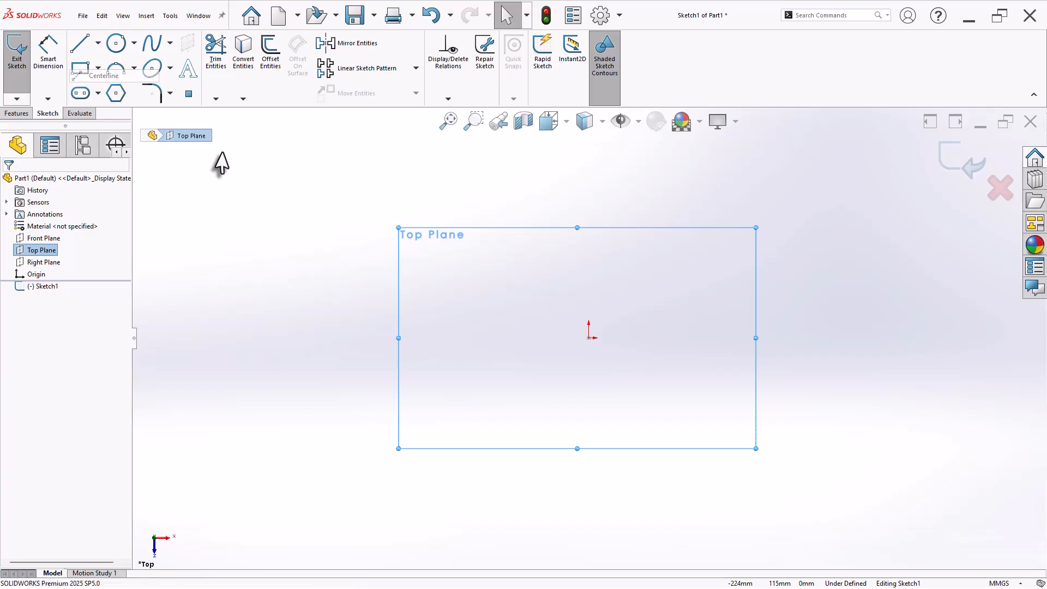
click(589, 338)
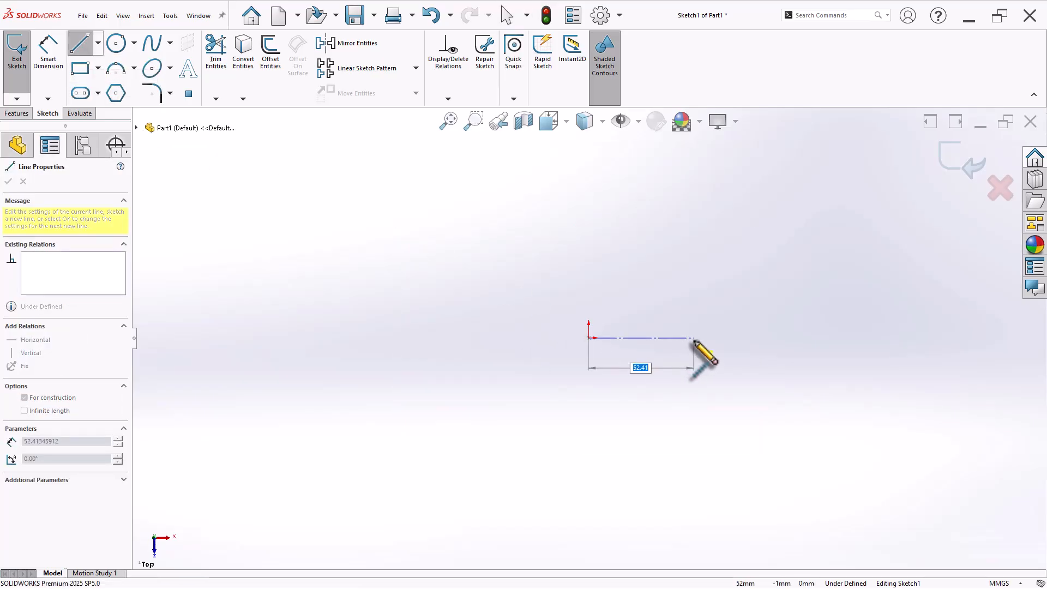
text(164)
key(Return)
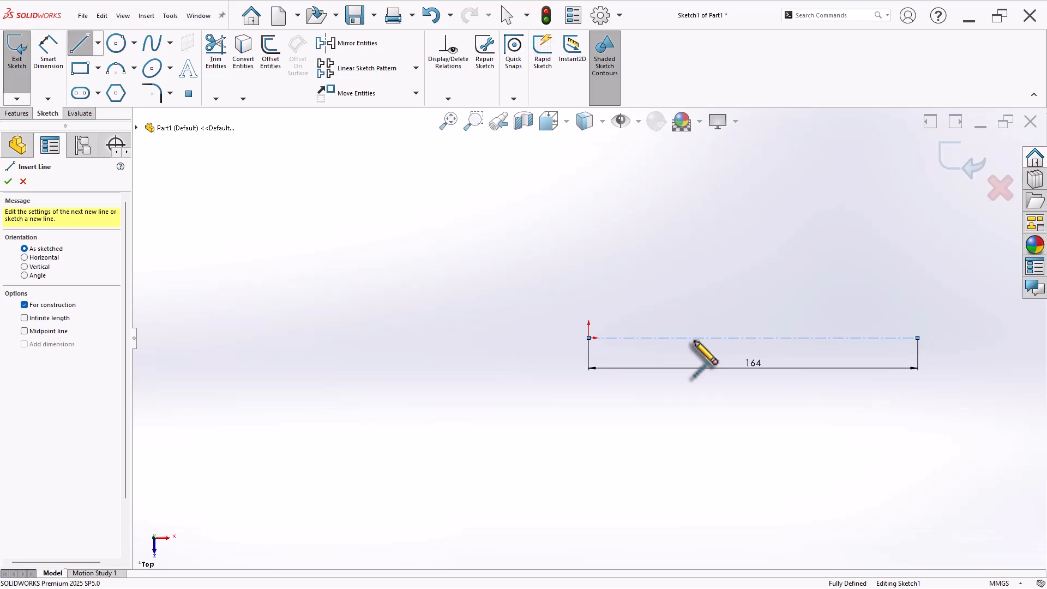
key(Escape)
Draw a 16 mm diameter circle centred on each end of the centerline.
scroll(758, 338, down, 3)
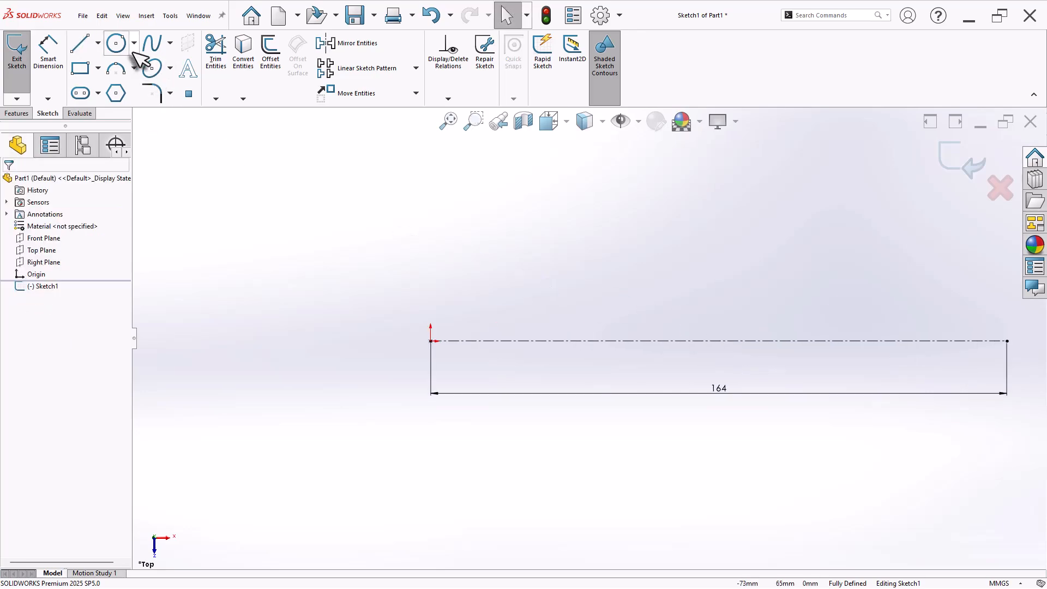
click(115, 44)
click(431, 341)
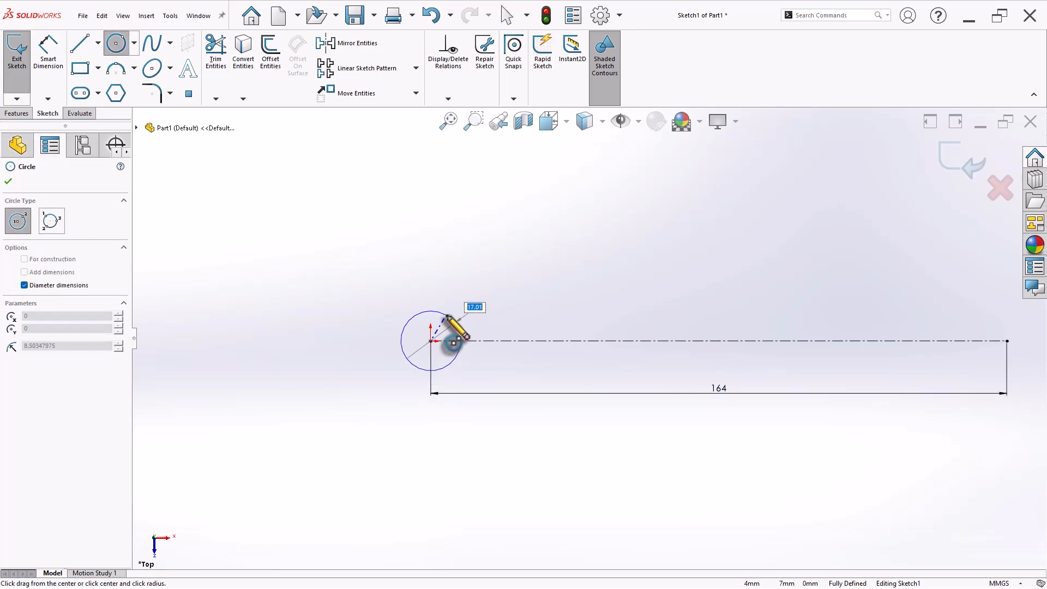
text(16)
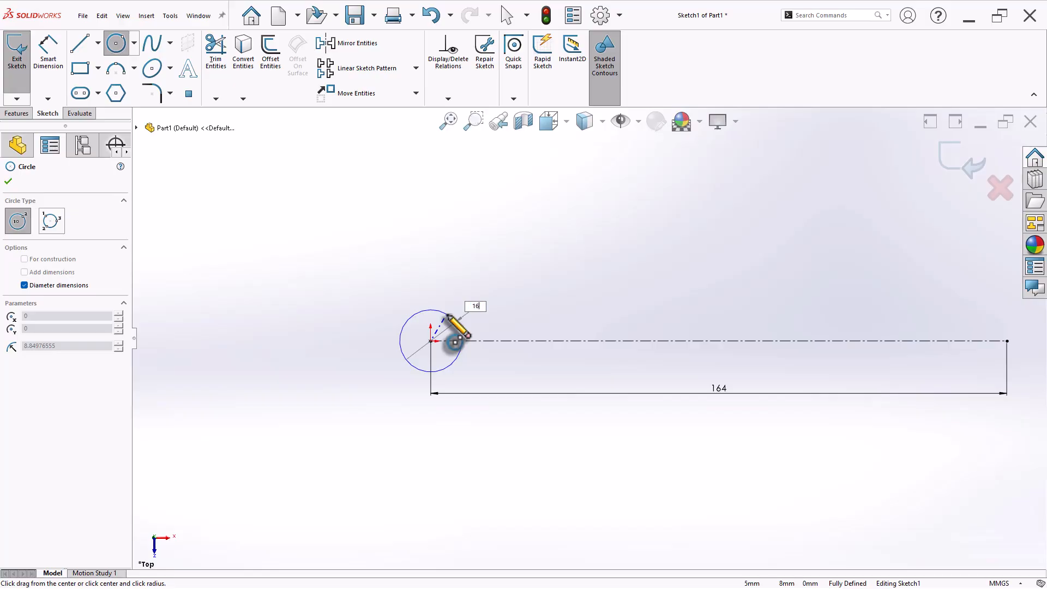
key(Return)
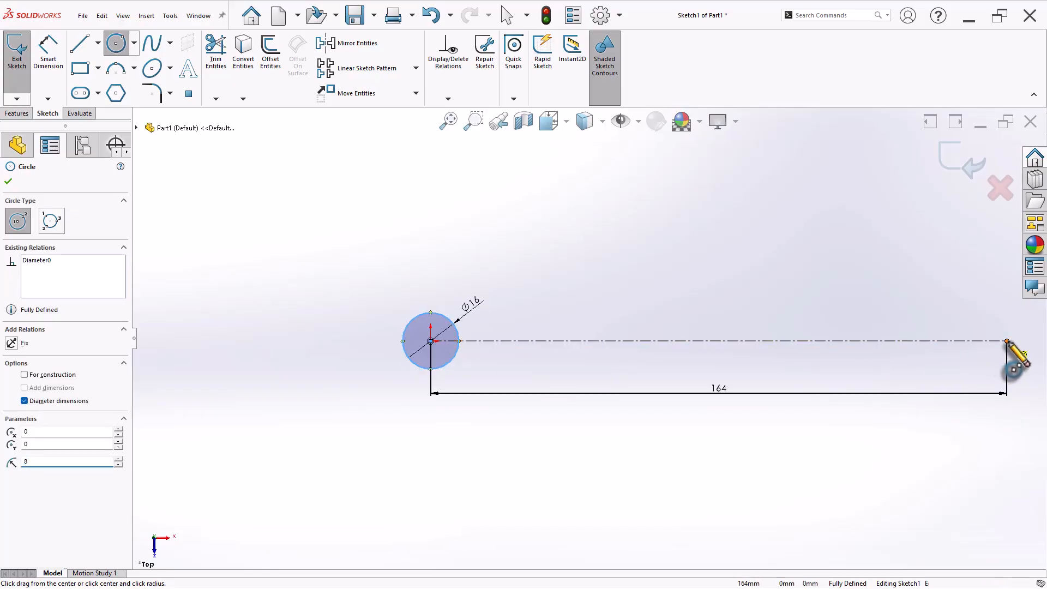
click(1007, 341)
click(1007, 313)
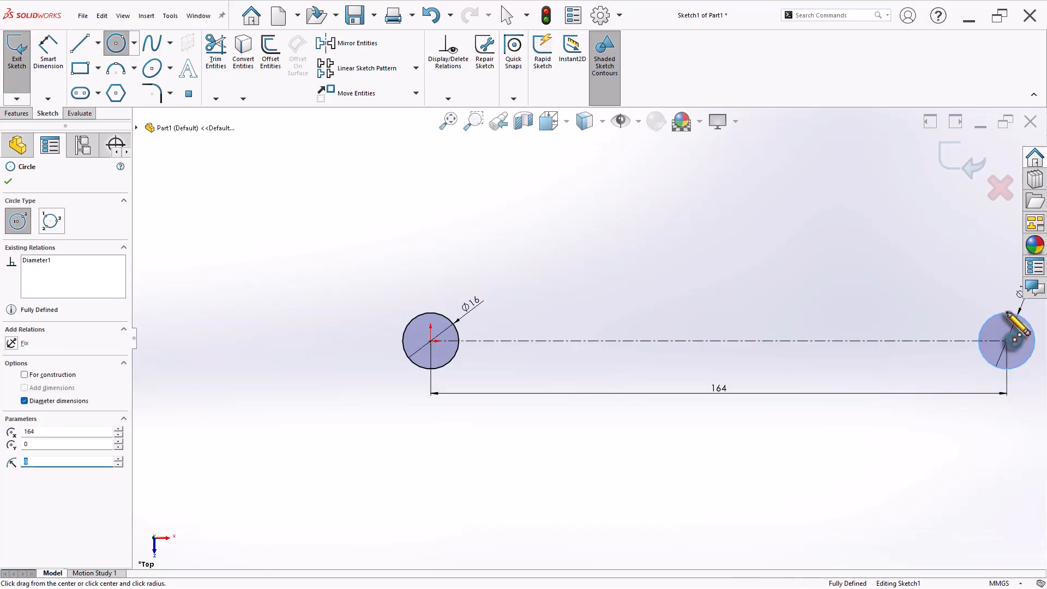
Add a concentric 7.5 mm diameter circle inside each of the two end circles.
key(f)
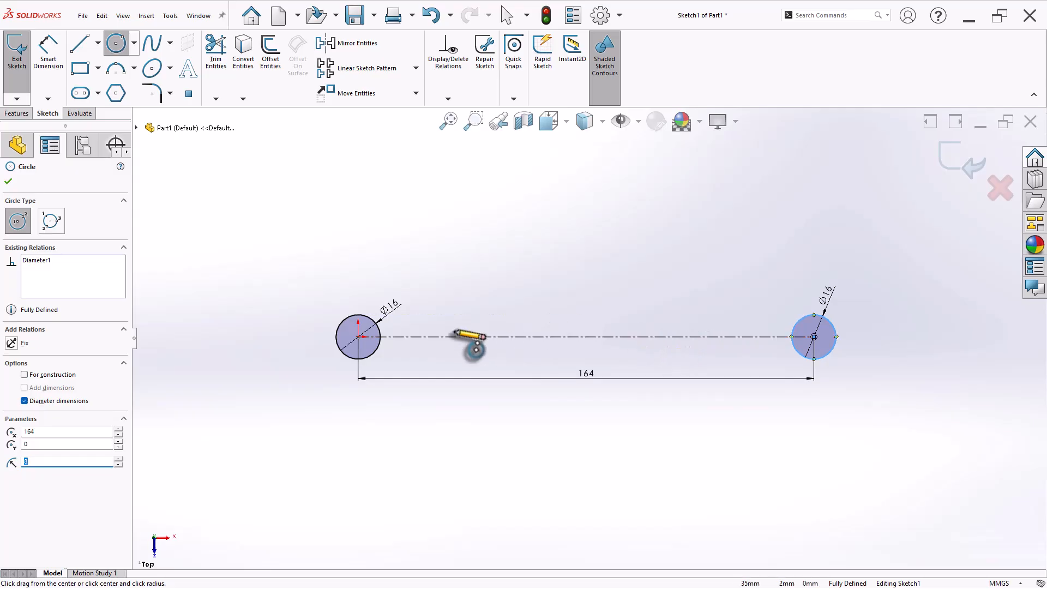
click(358, 337)
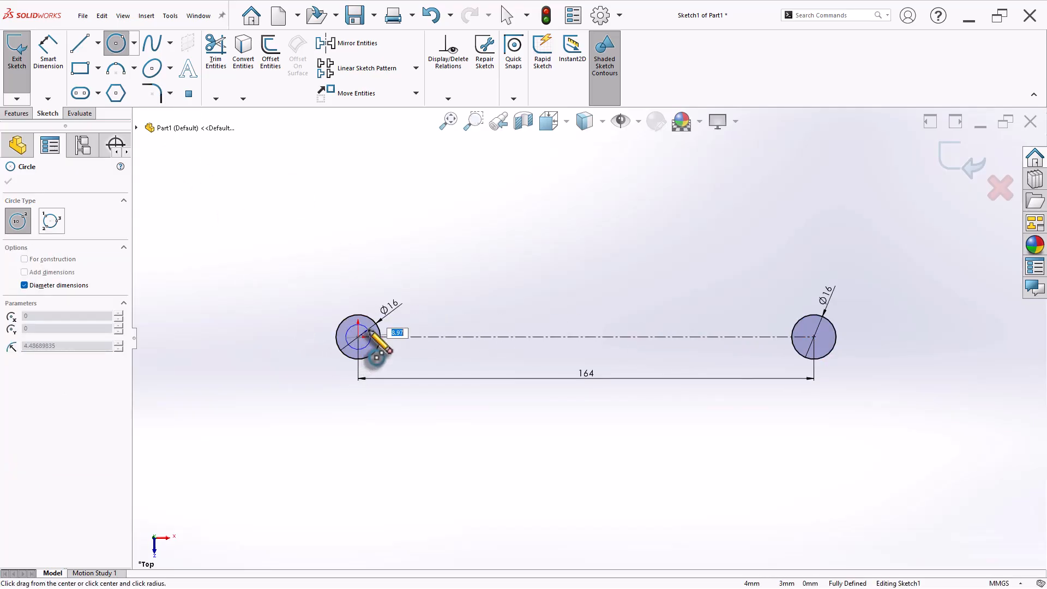
text(7.5)
key(Return)
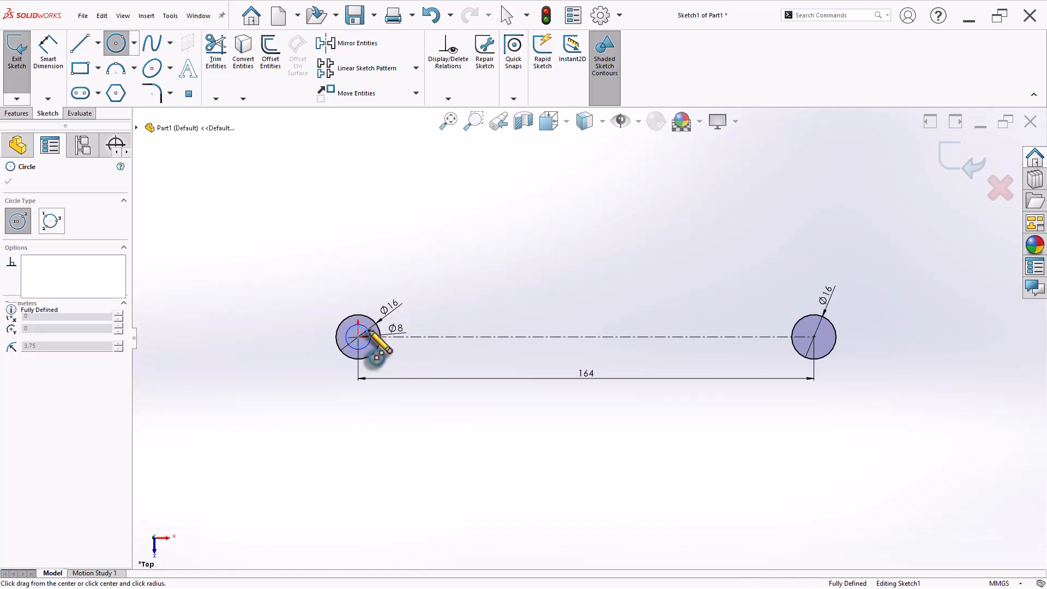
click(821, 346)
key(Escape)
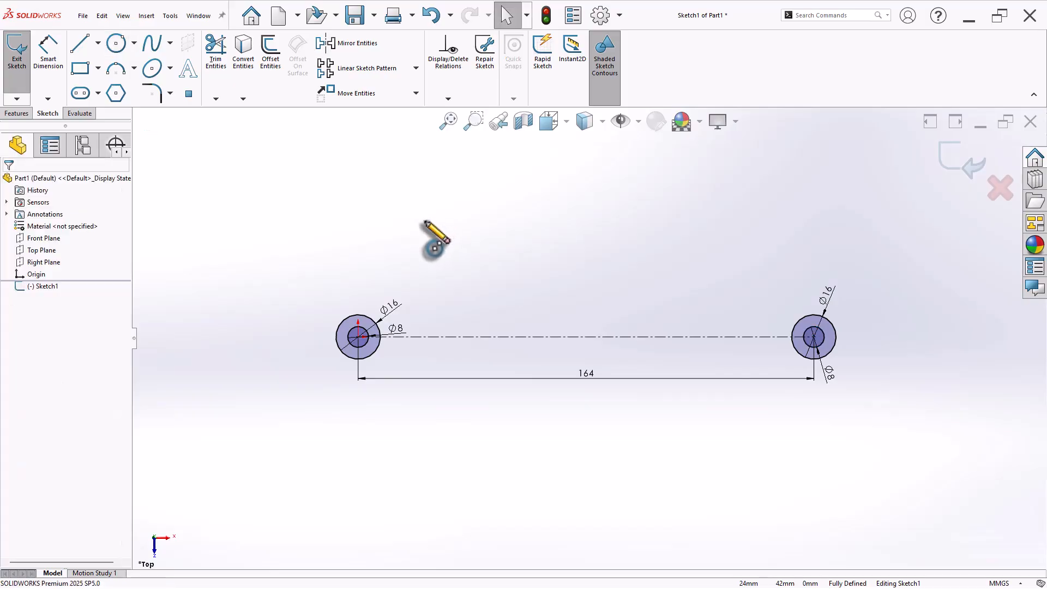
Move the two diameter dimensions of the circles at the origin clear of the sketch, on the outer side.
scroll(568, 256, down, 2)
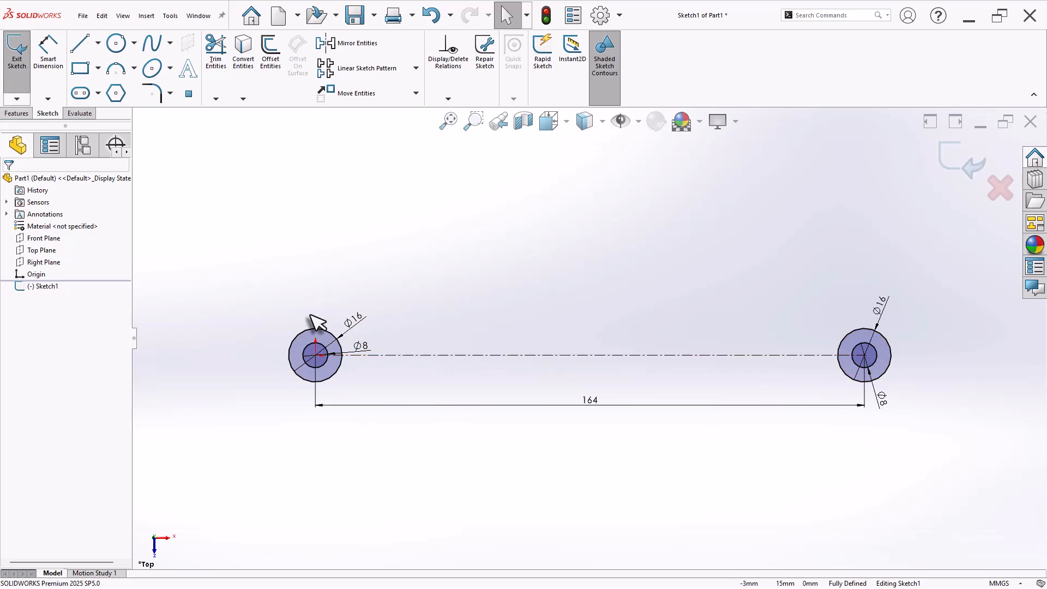
drag(360, 330, 268, 293)
drag(361, 349, 261, 394)
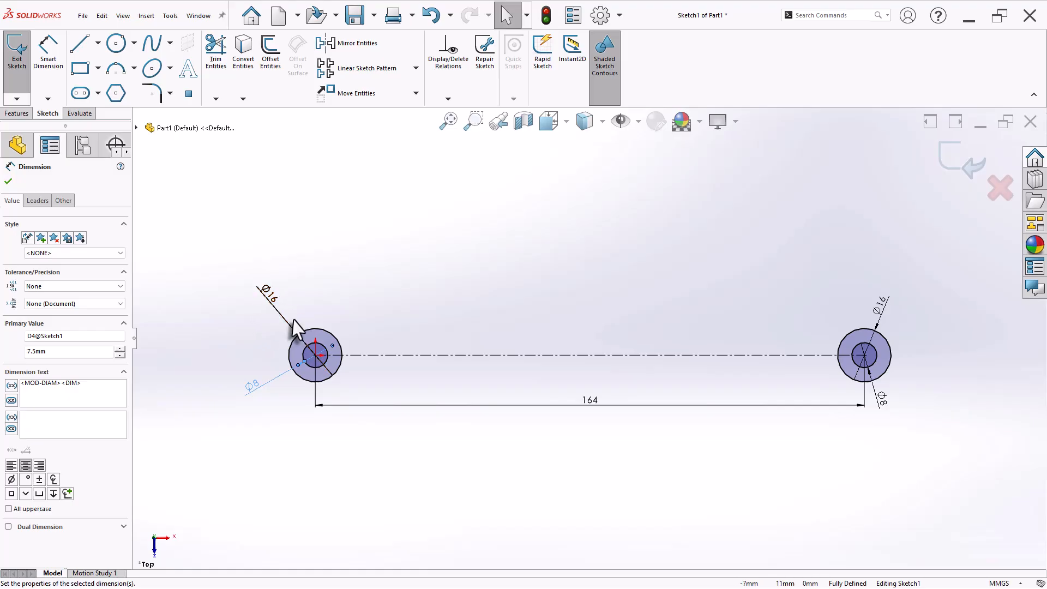
Offset the centerline 8 mm bi-directionally to create the two long sides of the bar.
click(273, 59)
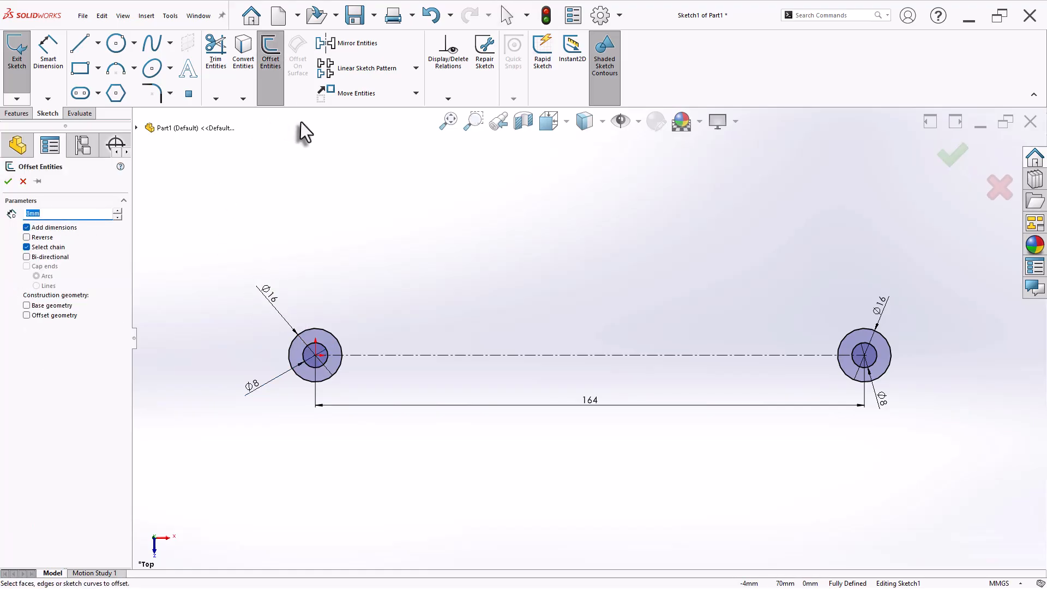
click(513, 355)
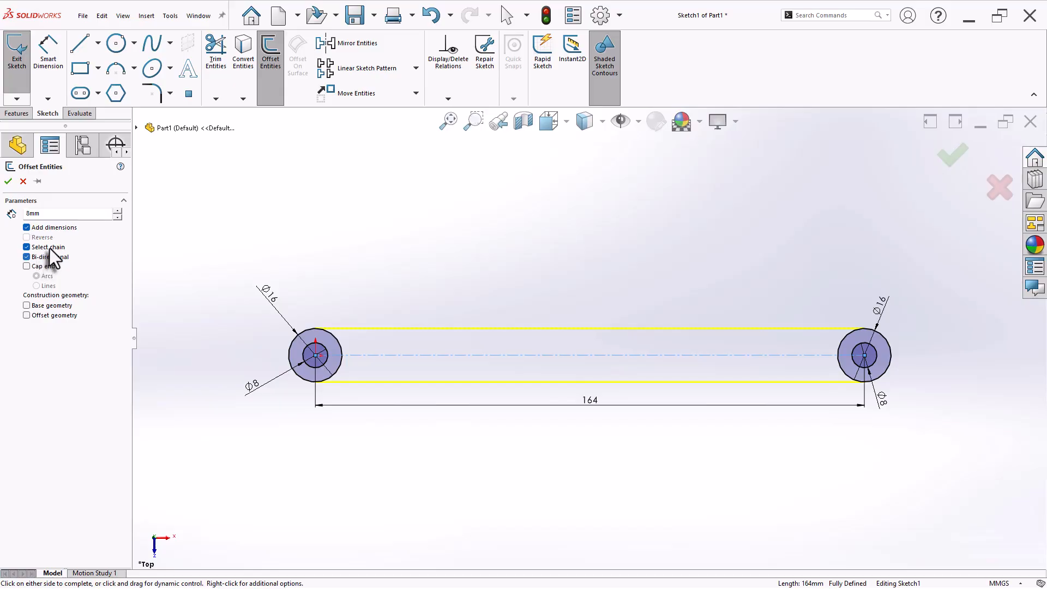
click(9, 181)
scroll(327, 327, down, 5)
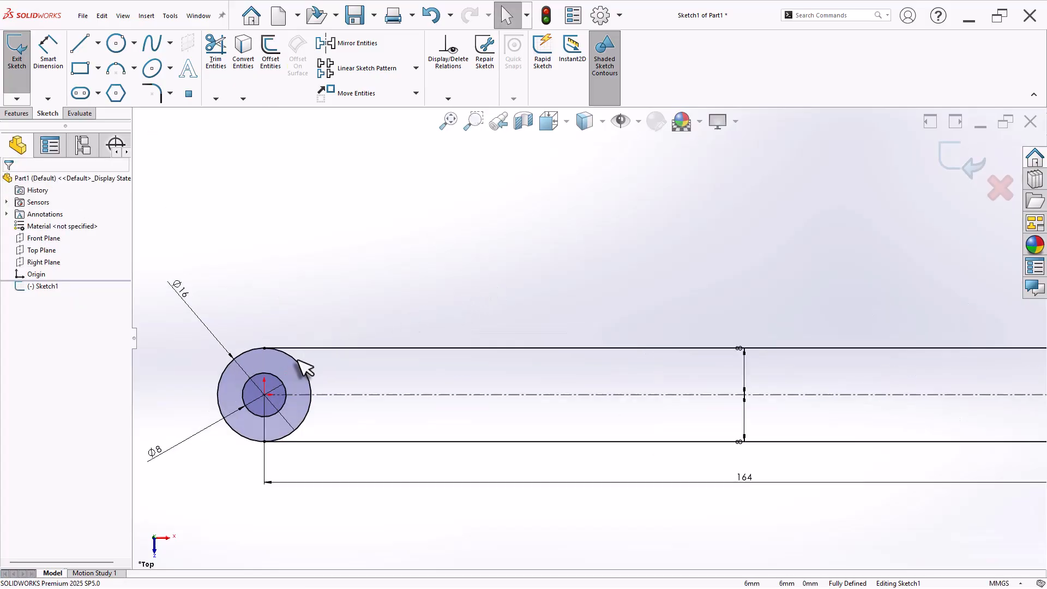
scroll(365, 342, up, 9)
scroll(764, 323, down, 2)
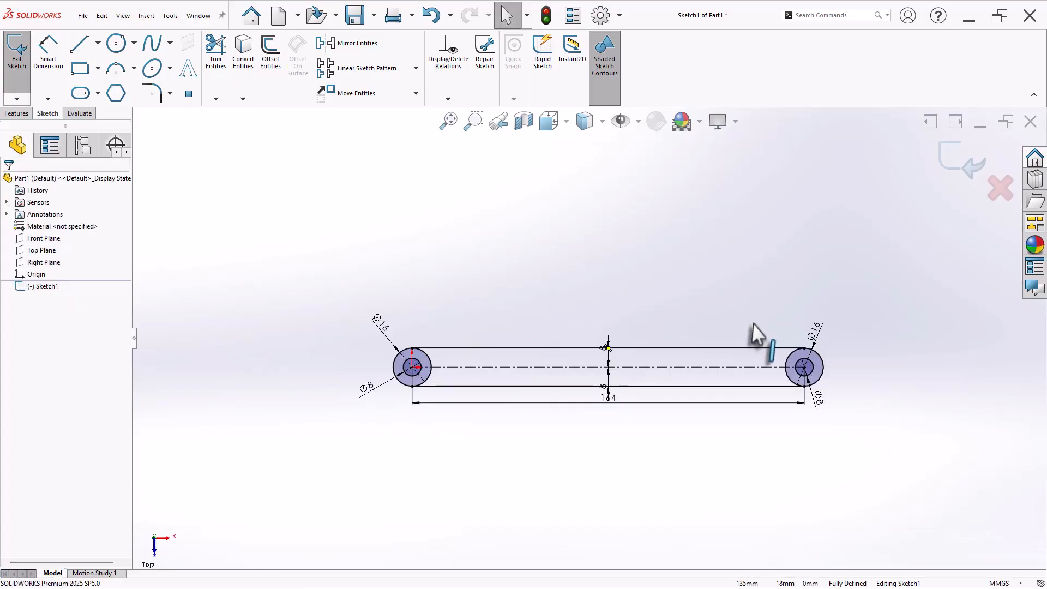
scroll(845, 332, down, 1)
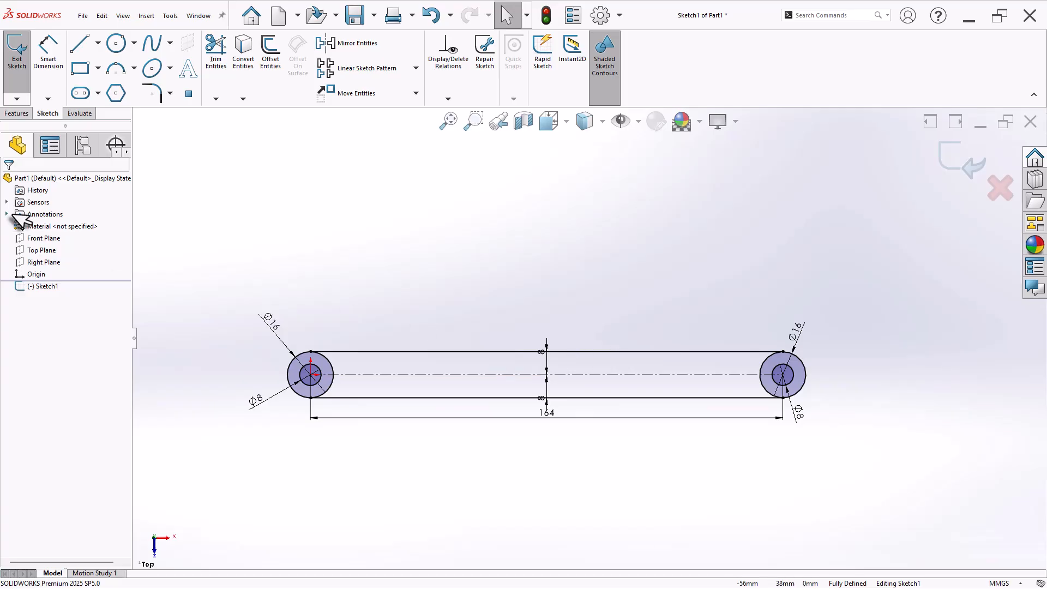
Extrude the ring-shaped regions at both ends of the sketch 20 mm with the Mid Plane end condition.
click(17, 113)
click(19, 82)
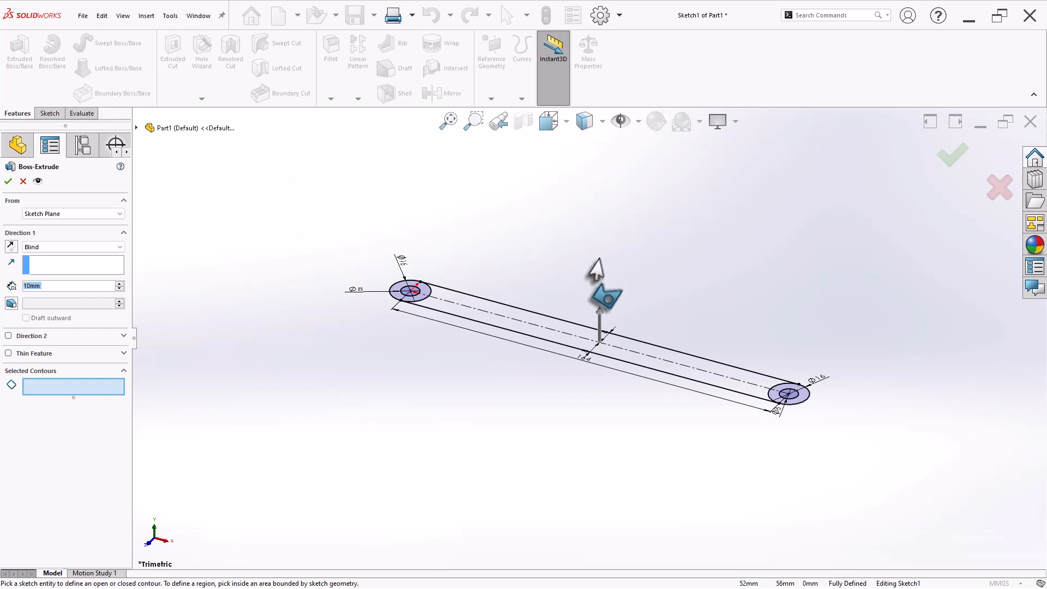
scroll(619, 280, down, 3)
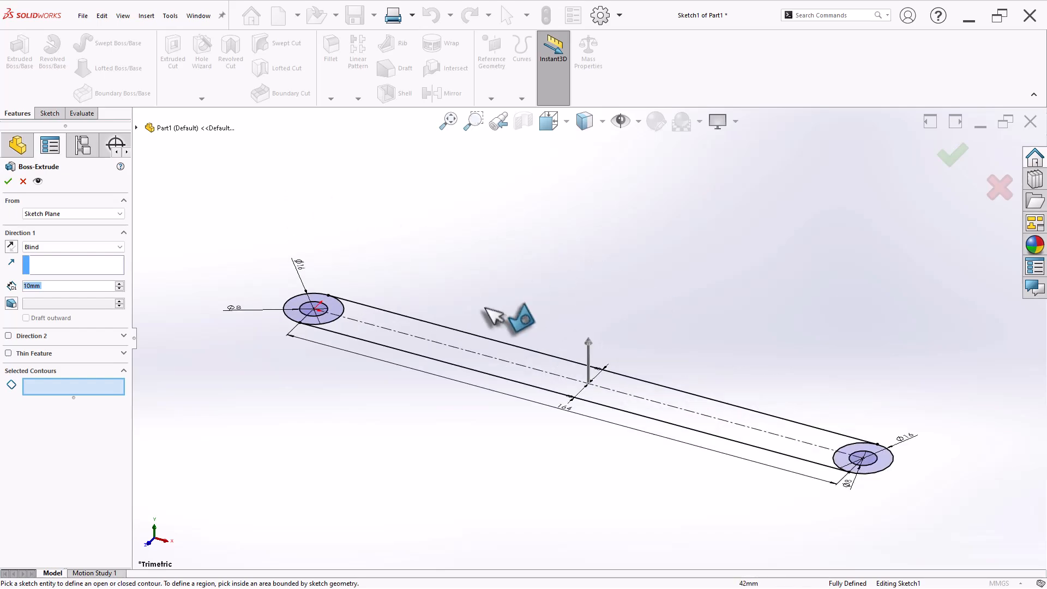
click(334, 320)
click(875, 470)
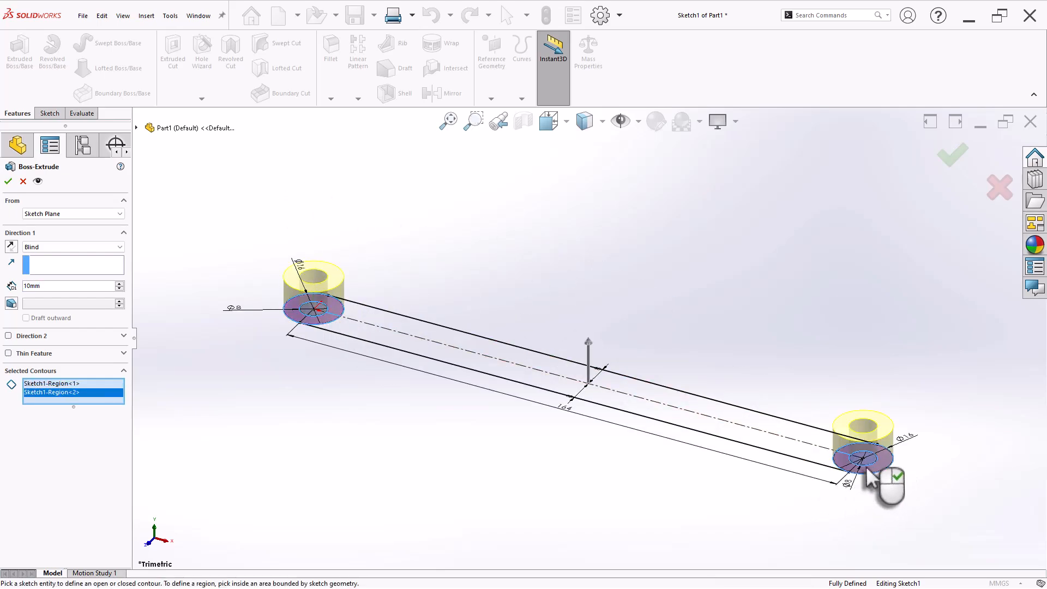
right_click(206, 321)
click(257, 474)
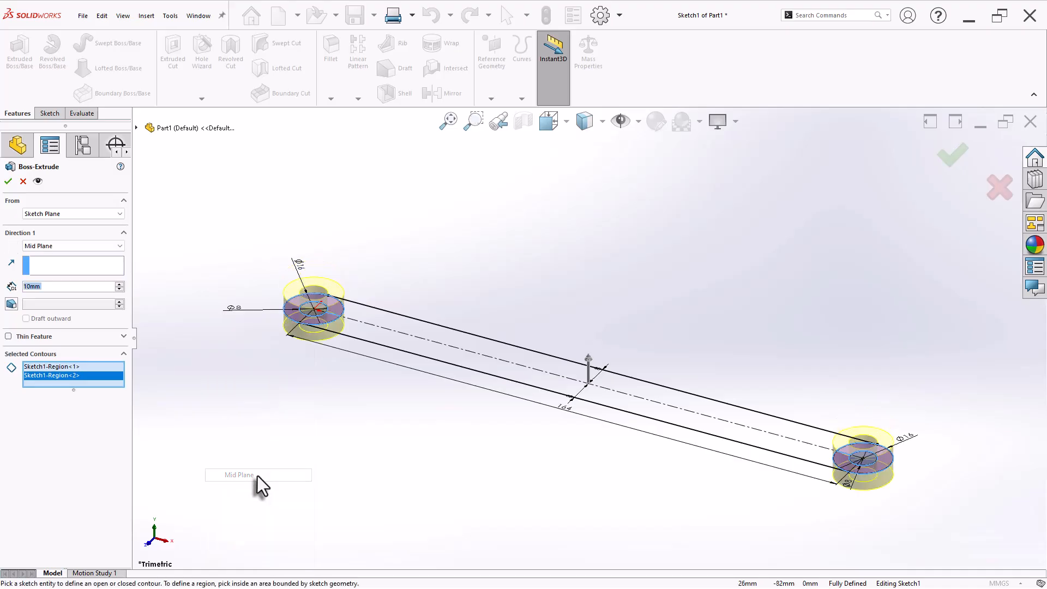
text(20)
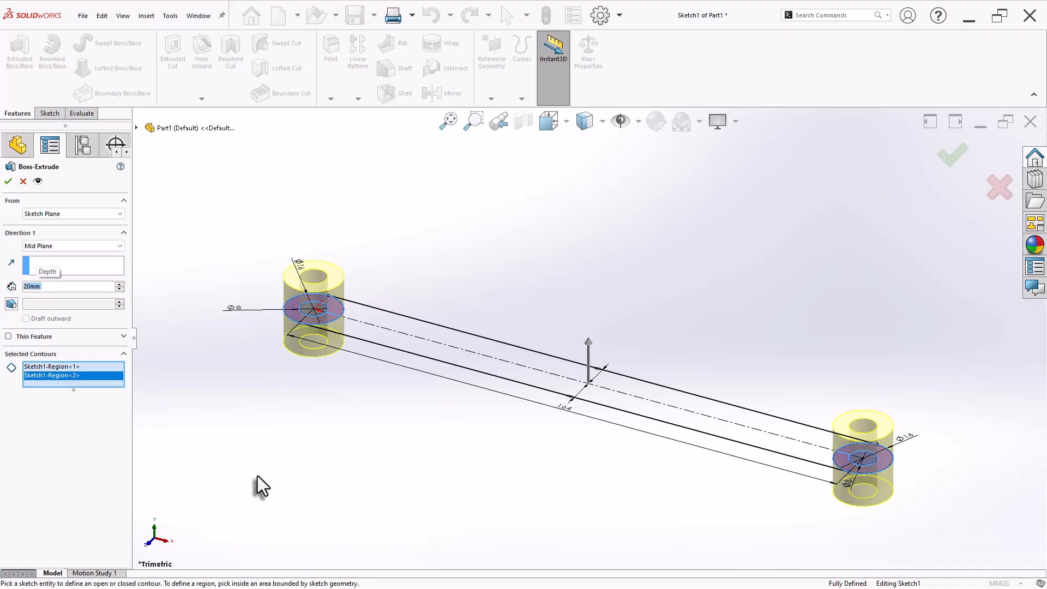
key(Return)
click(257, 476)
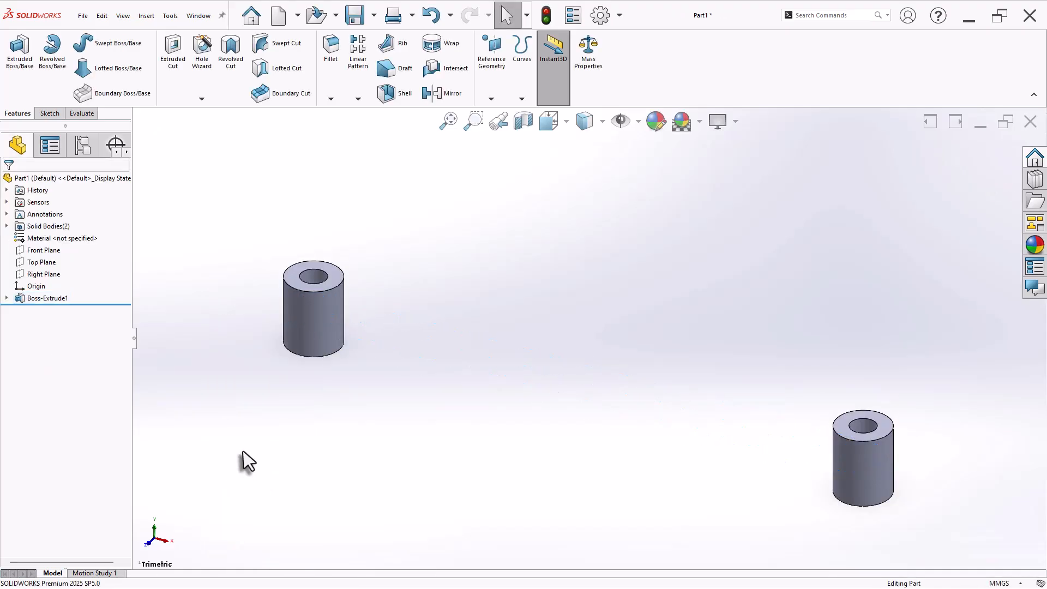
Reuse the bosses' sketch to extrude both bar regions between them 12 mm, Mid Plane, with Merge result on.
click(7, 298)
click(43, 311)
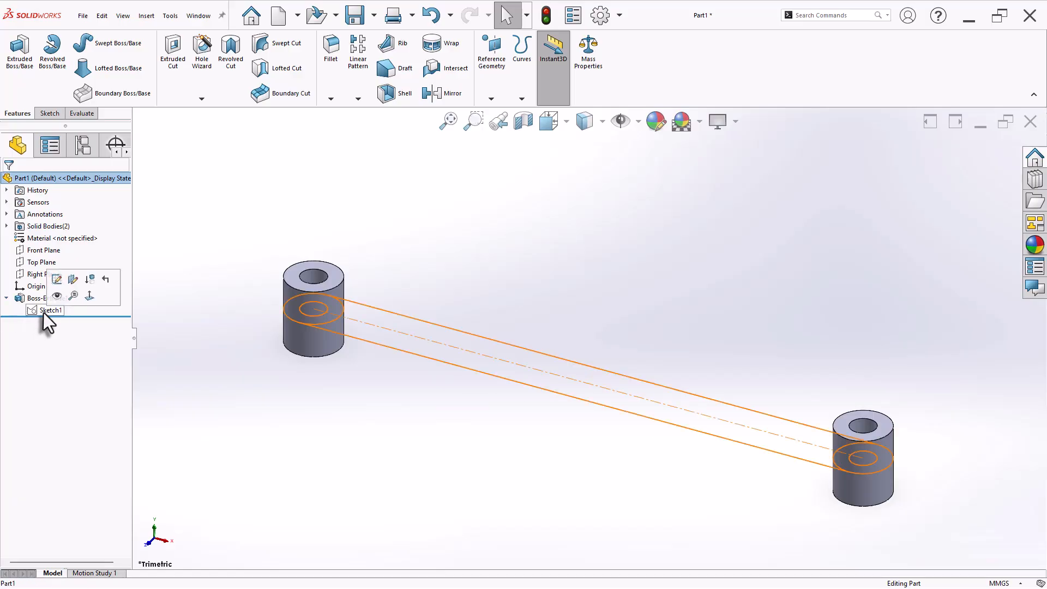
click(24, 50)
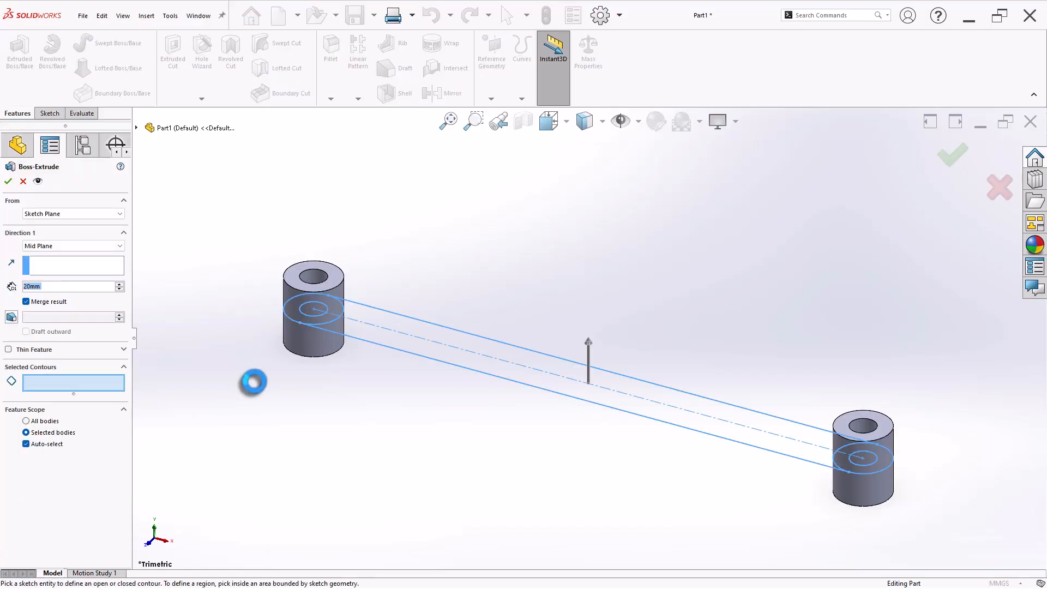
click(406, 339)
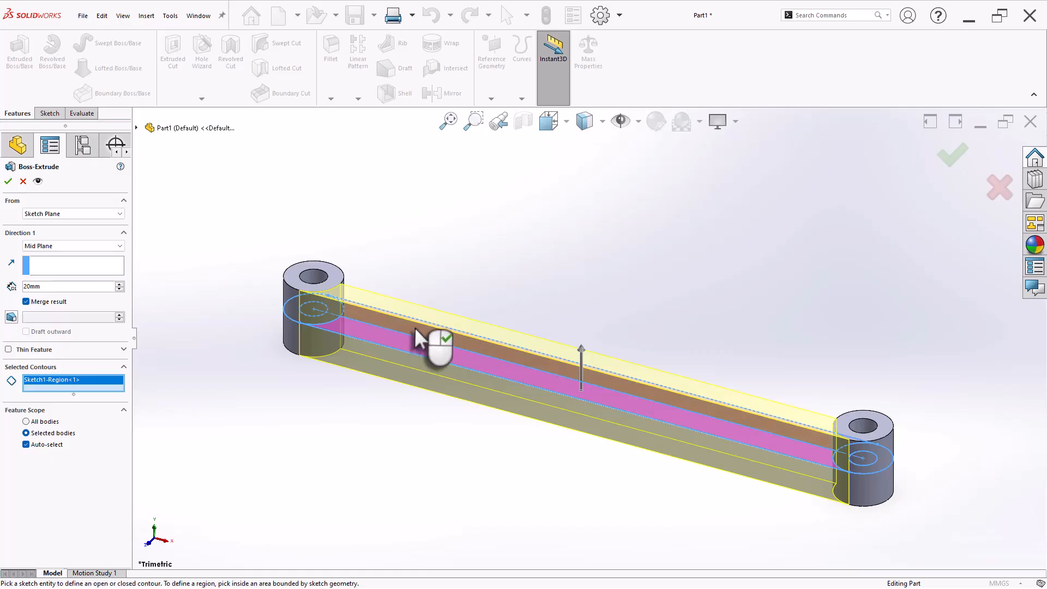
click(416, 331)
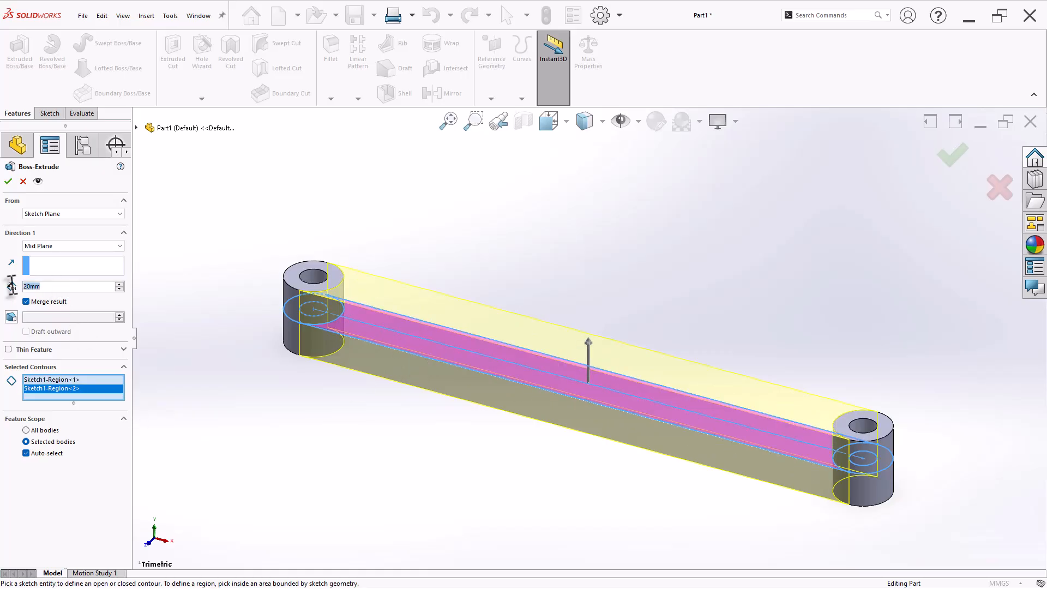
text(12)
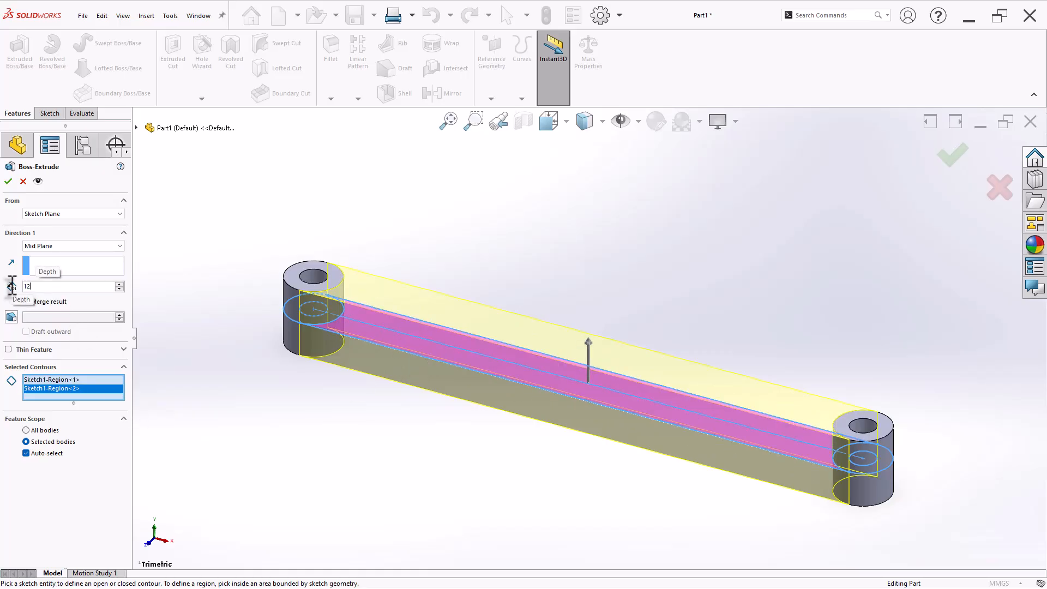
key(Return)
key(Return)
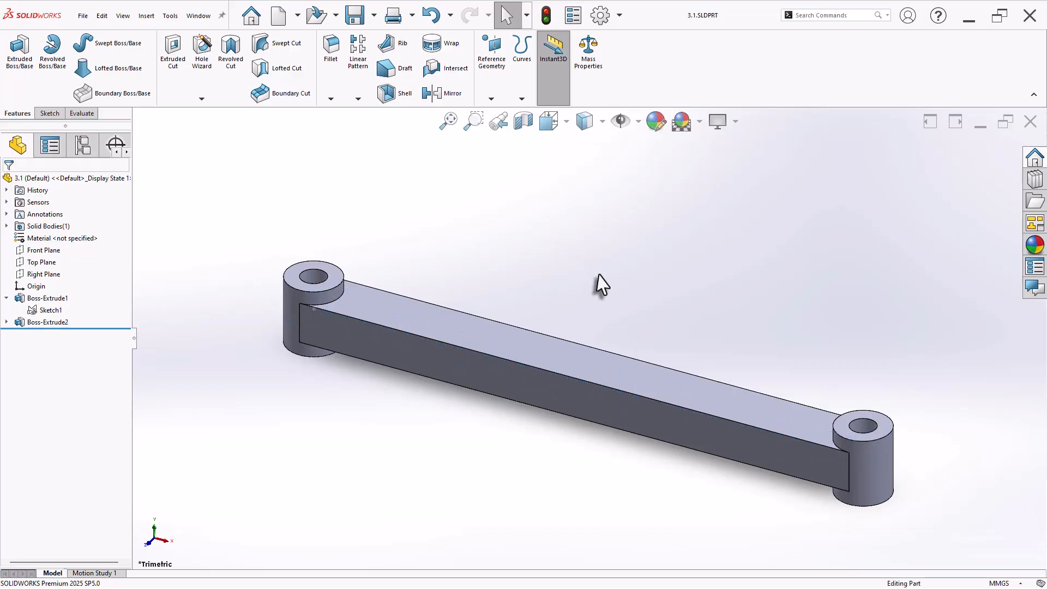
Sketch an open three-line tooth outline, about 3.7 mm wide on top and 4.1 mm high, on the bar's front face, rising from its upper edge.
click(584, 419)
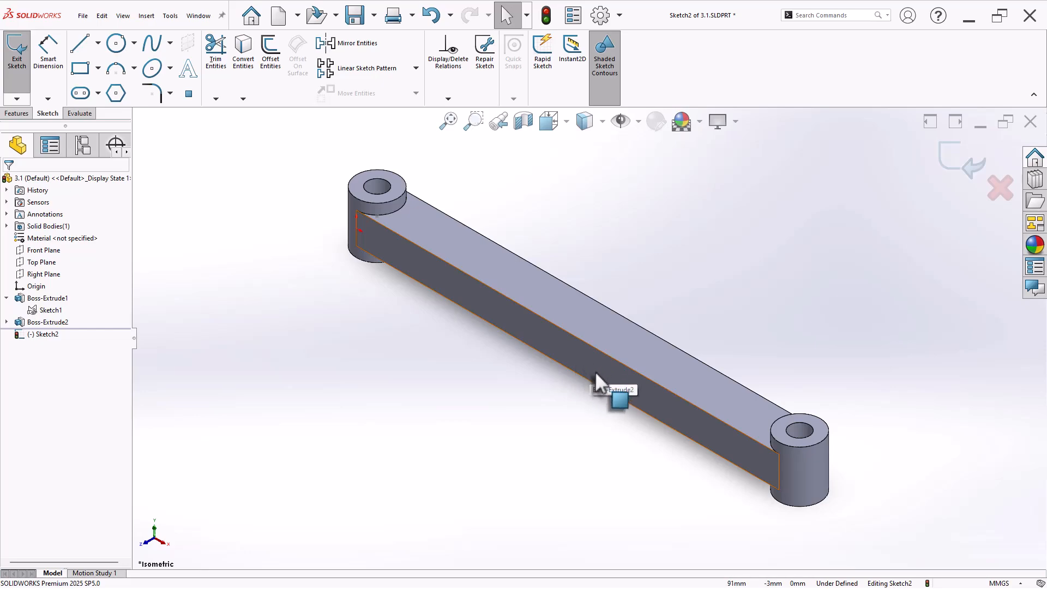
key(space)
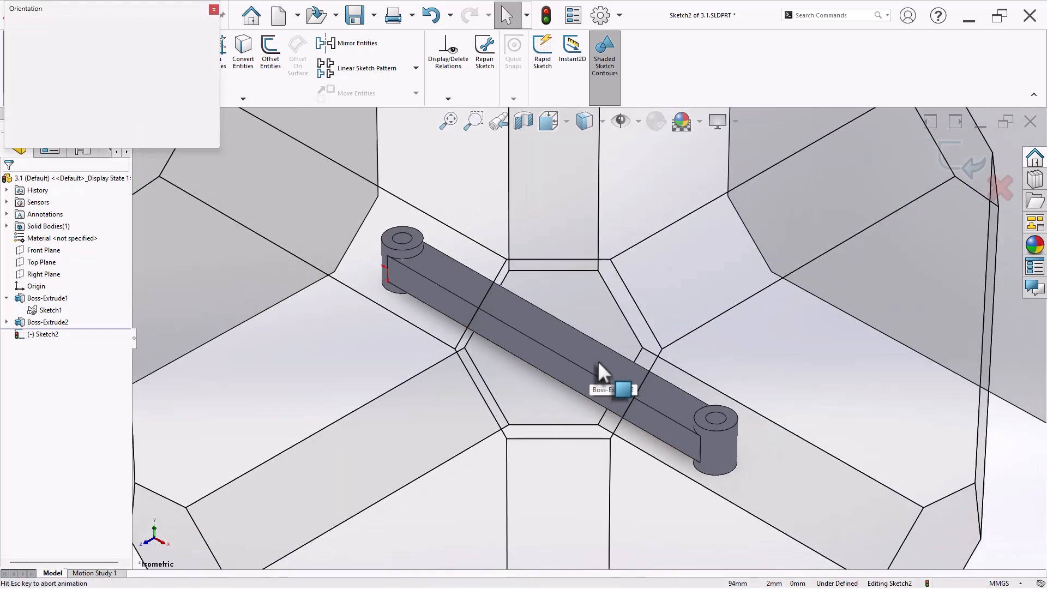
click(399, 443)
scroll(753, 308, down, 5)
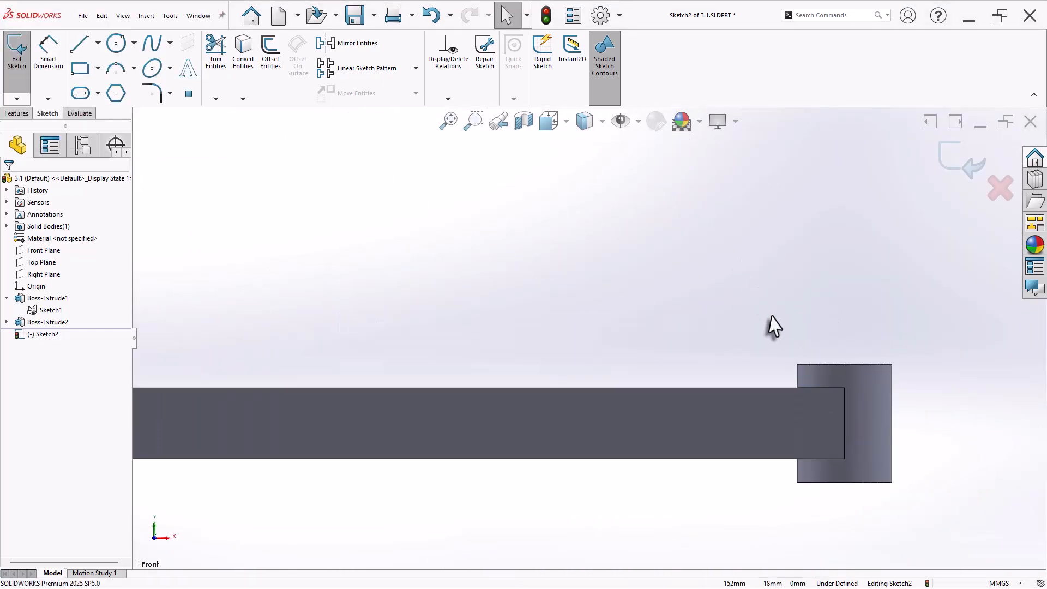
scroll(917, 420, down, 2)
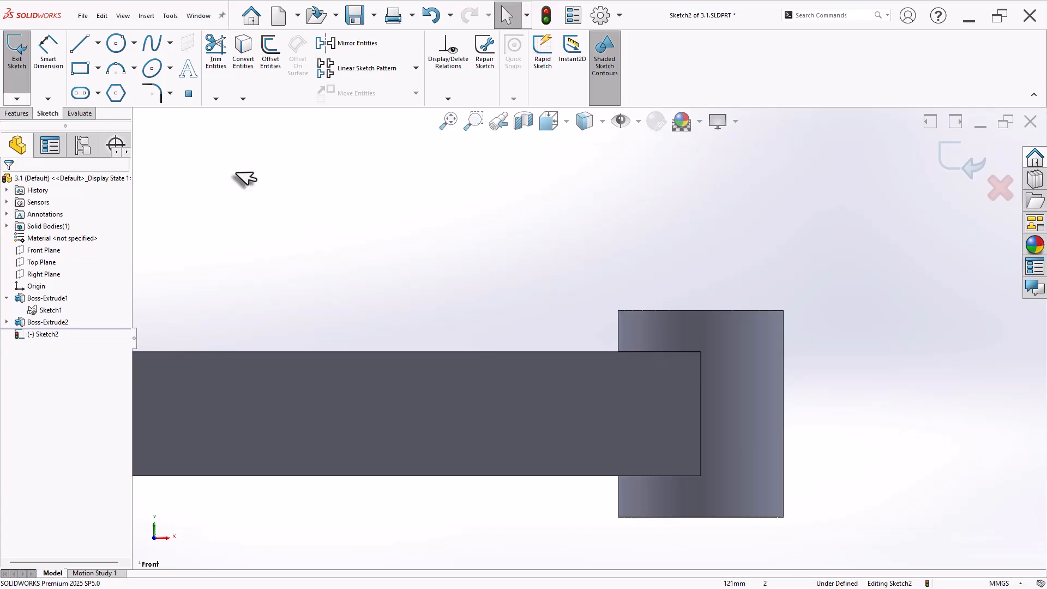
click(83, 48)
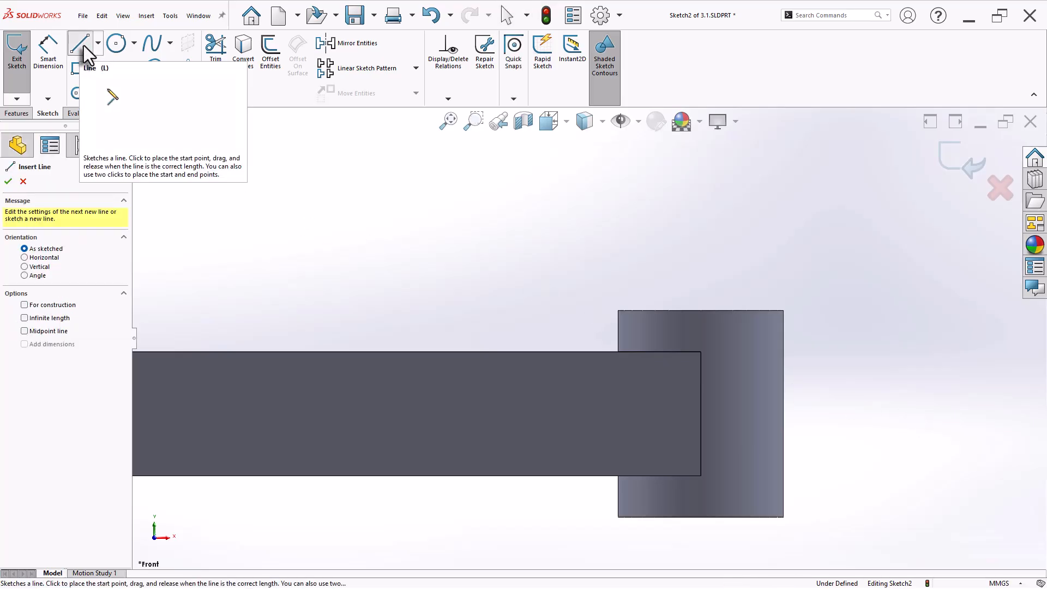
click(569, 352)
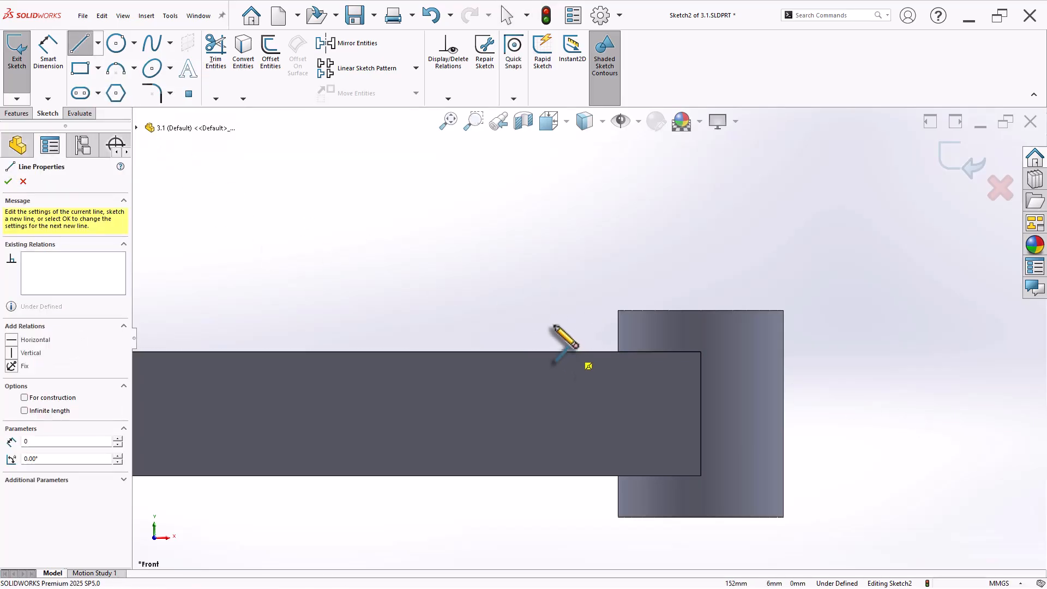
click(547, 309)
click(508, 309)
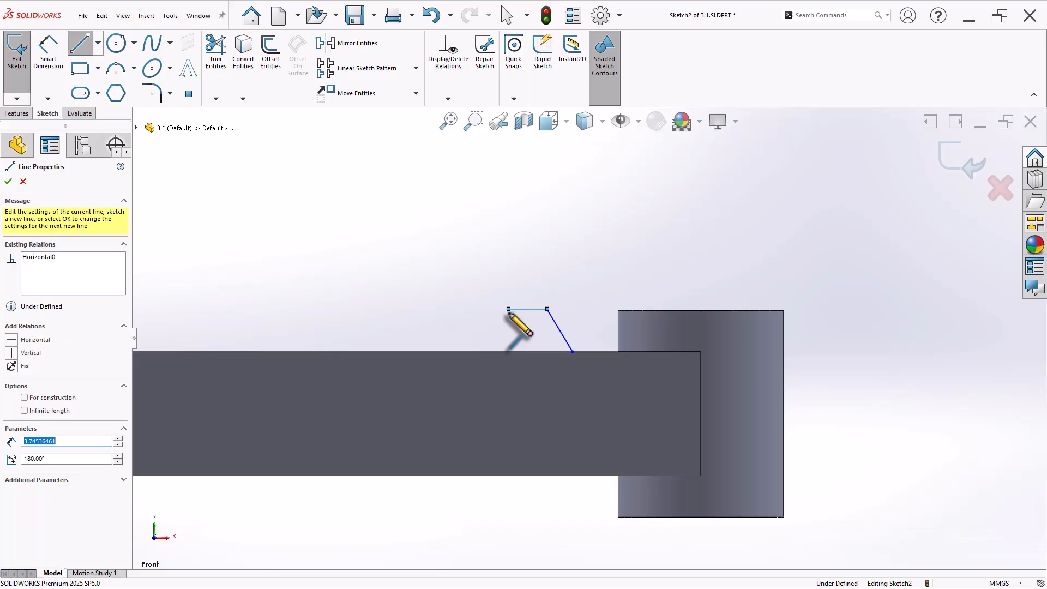
click(490, 352)
right_click(473, 282)
click(484, 292)
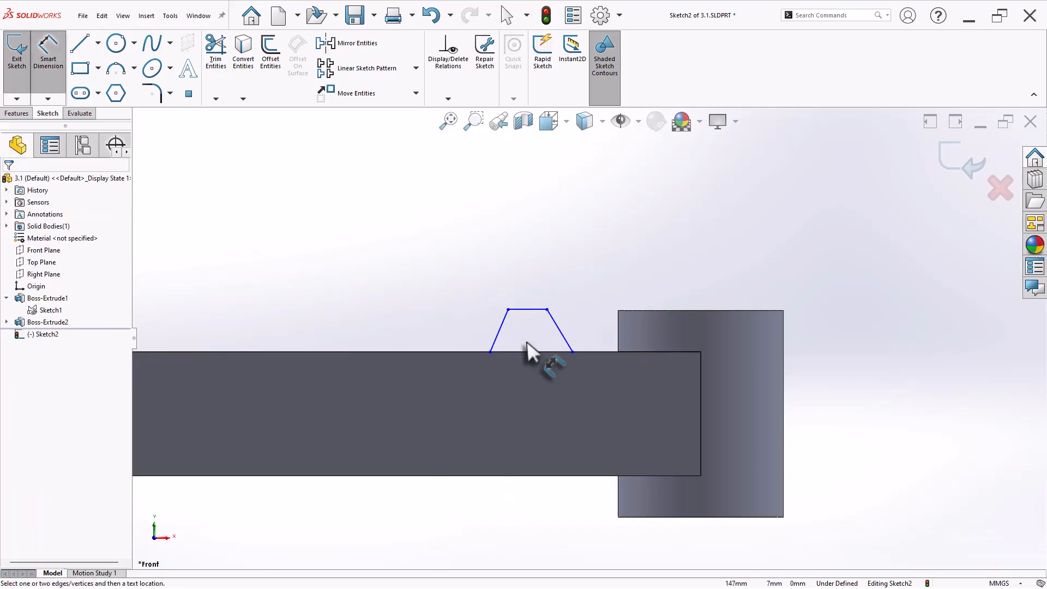
Dimension the width of the tooth's top line as 2 mm.
click(528, 309)
click(527, 292)
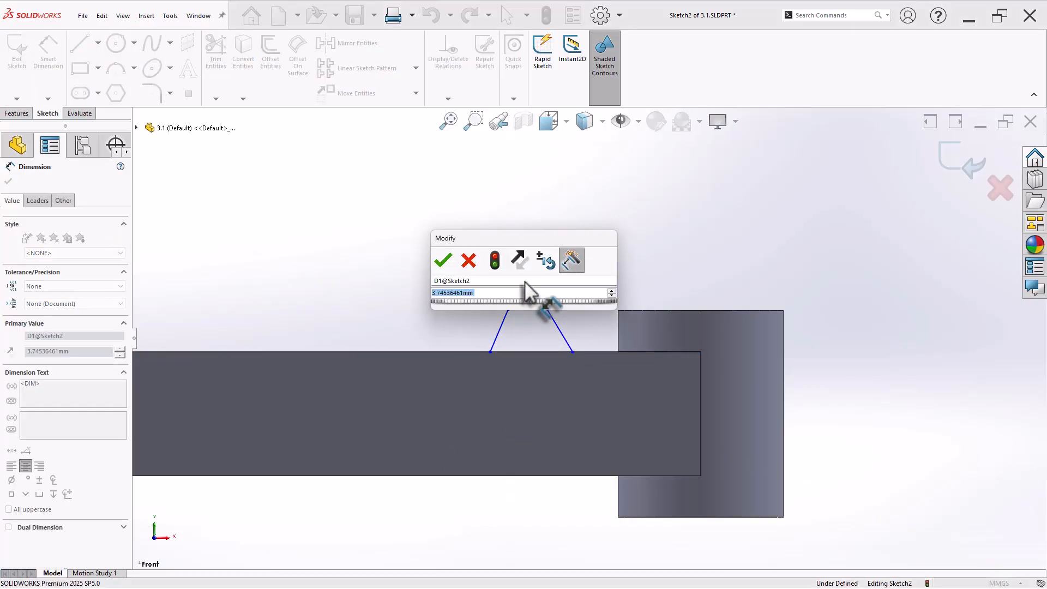
text(2)
key(Return)
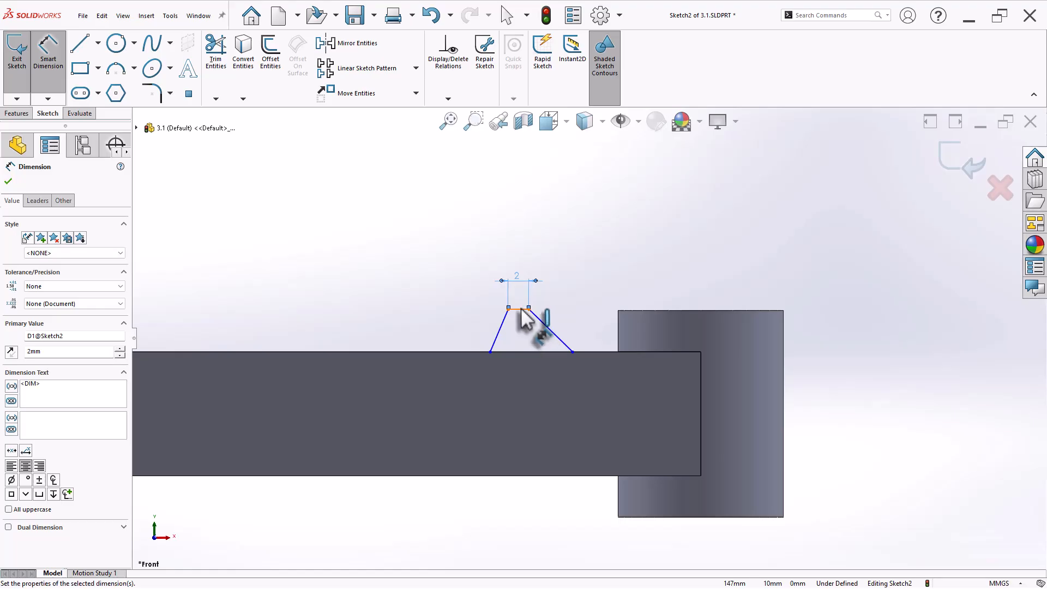
click(521, 309)
click(521, 352)
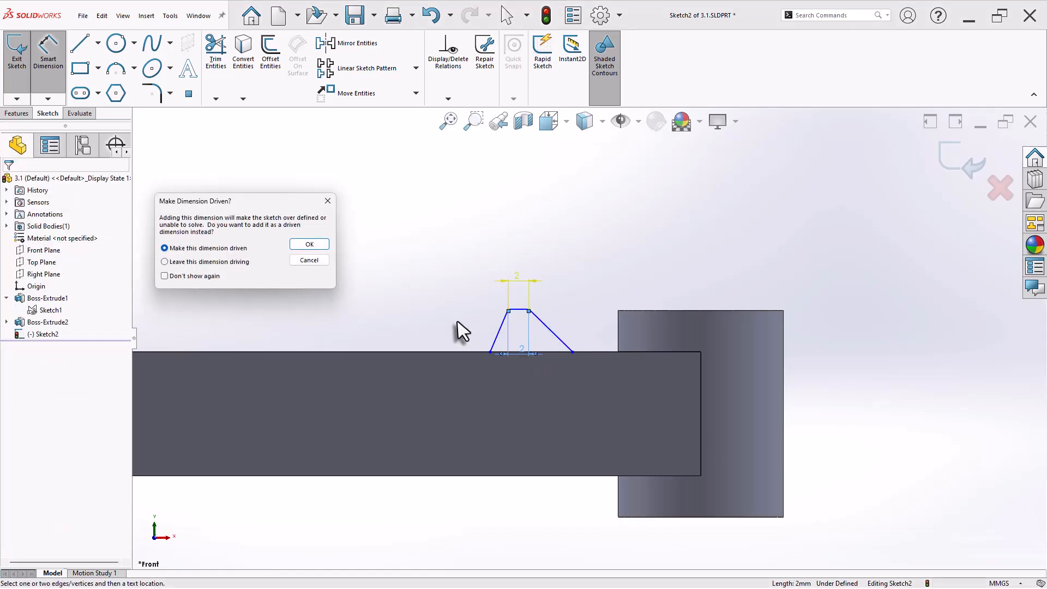
click(309, 261)
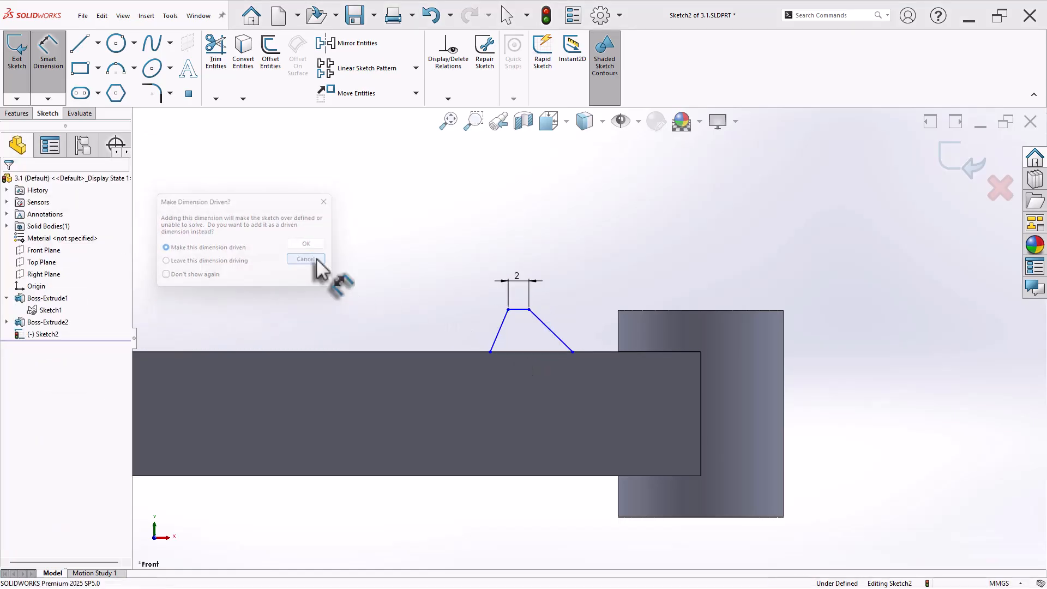
Dimension the tooth's height from the bar's upper edge to its top line as 2.5 mm.
click(521, 309)
click(524, 352)
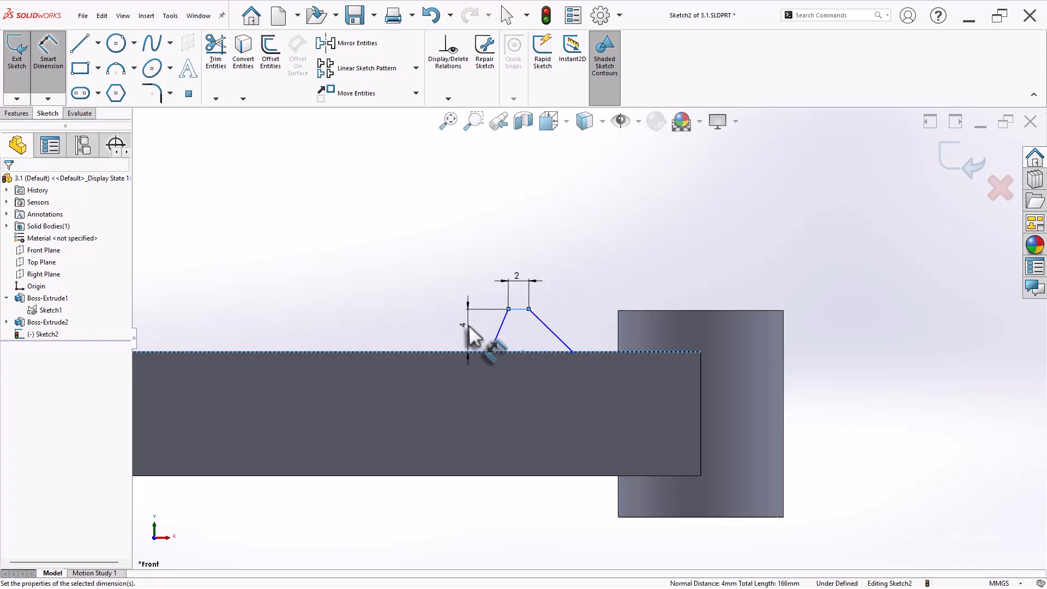
click(468, 326)
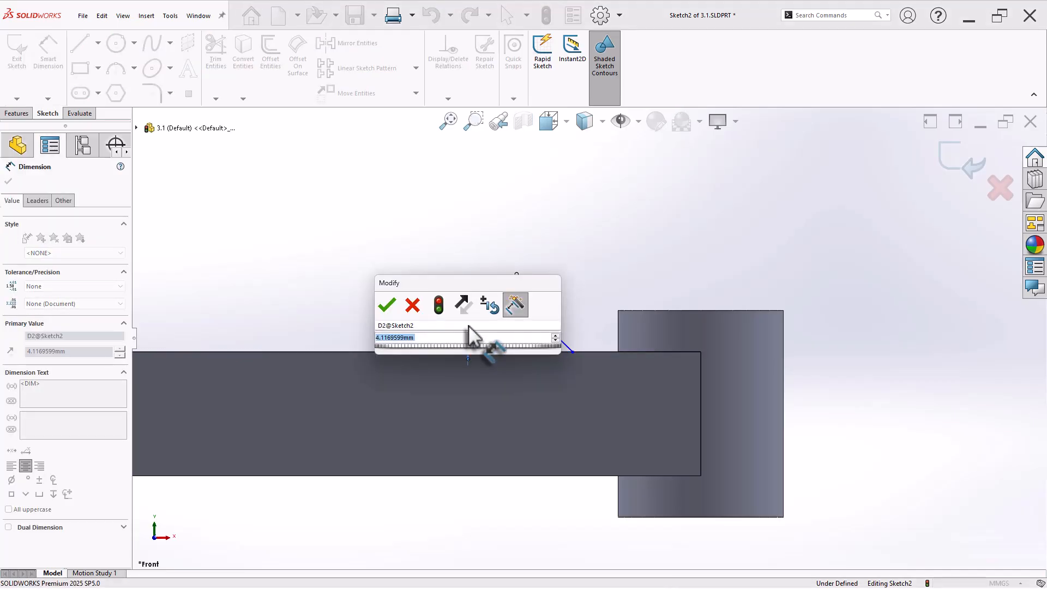
text(2.5)
key(Return)
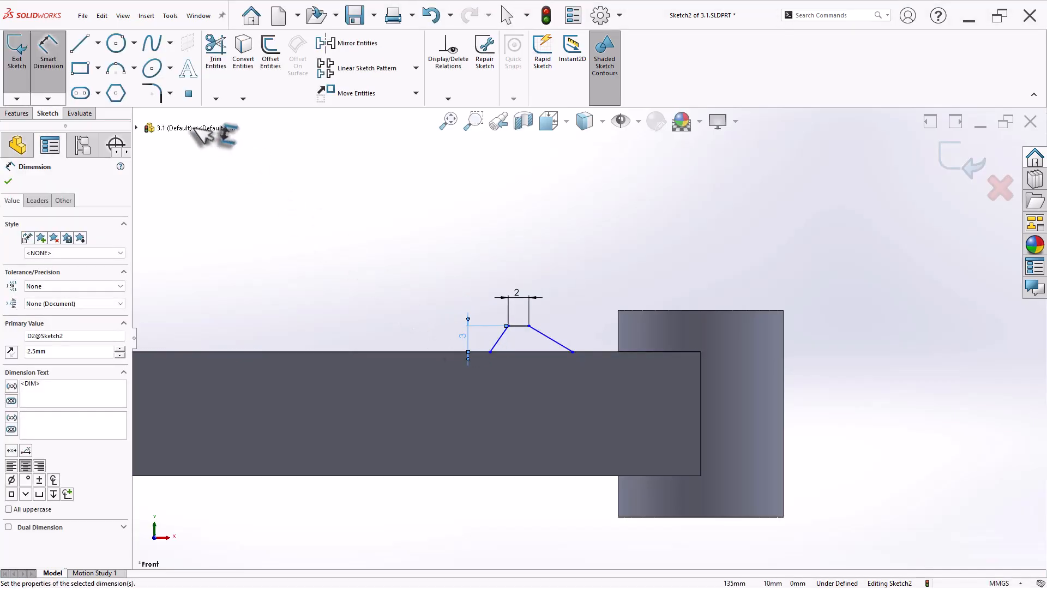
key(Escape)
Draw a vertical centerline about 1.4 mm long upward from the midpoint of the tooth's top line.
click(97, 42)
click(106, 77)
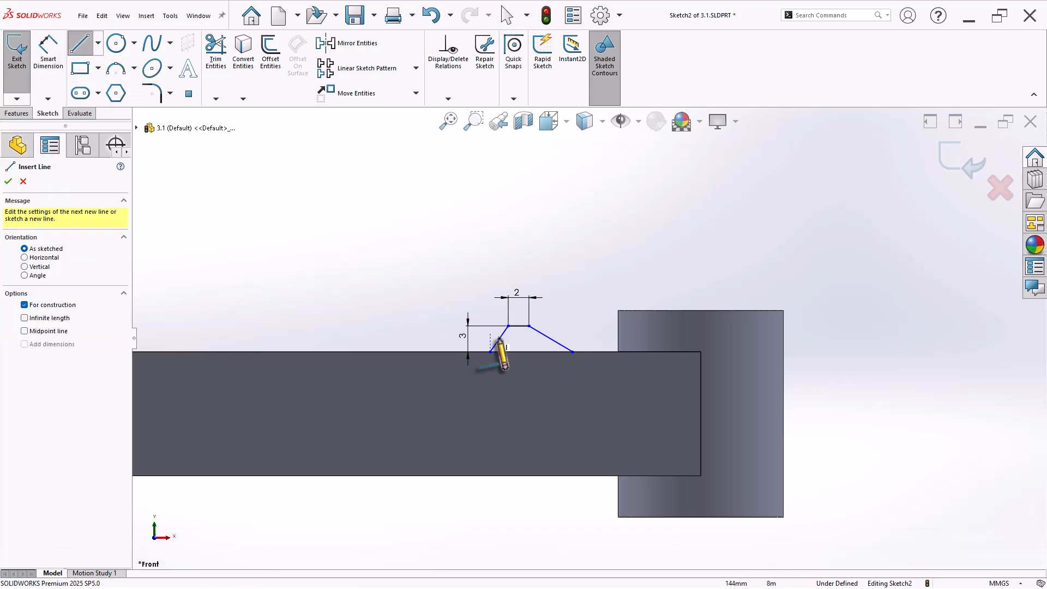
scroll(498, 339, down, 3)
click(541, 313)
click(540, 288)
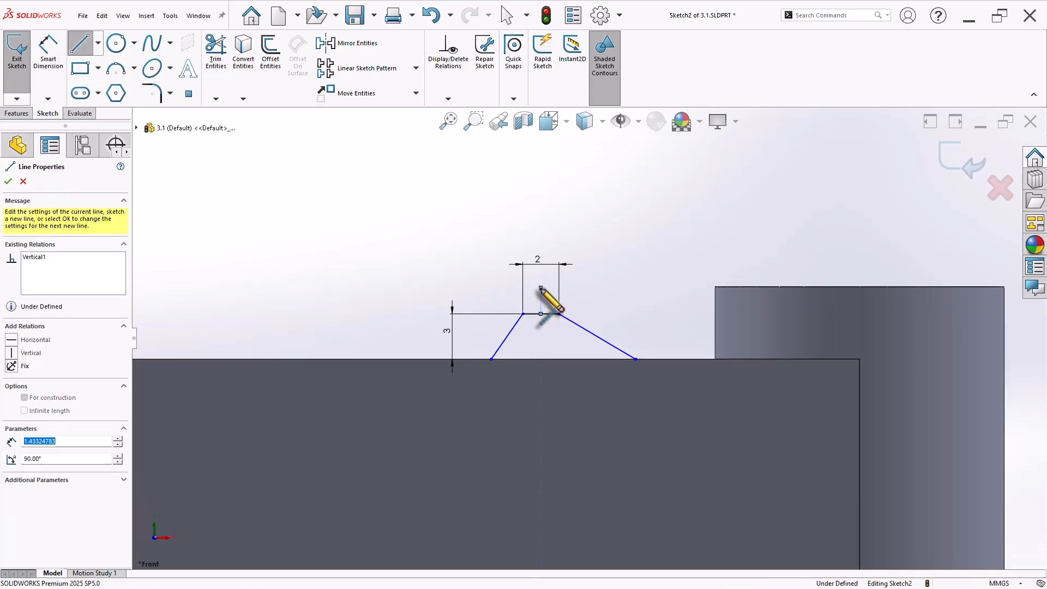
right_click(593, 274)
click(607, 280)
Make the two slanted tooth flanks symmetric about the vertical centerline.
click(500, 347)
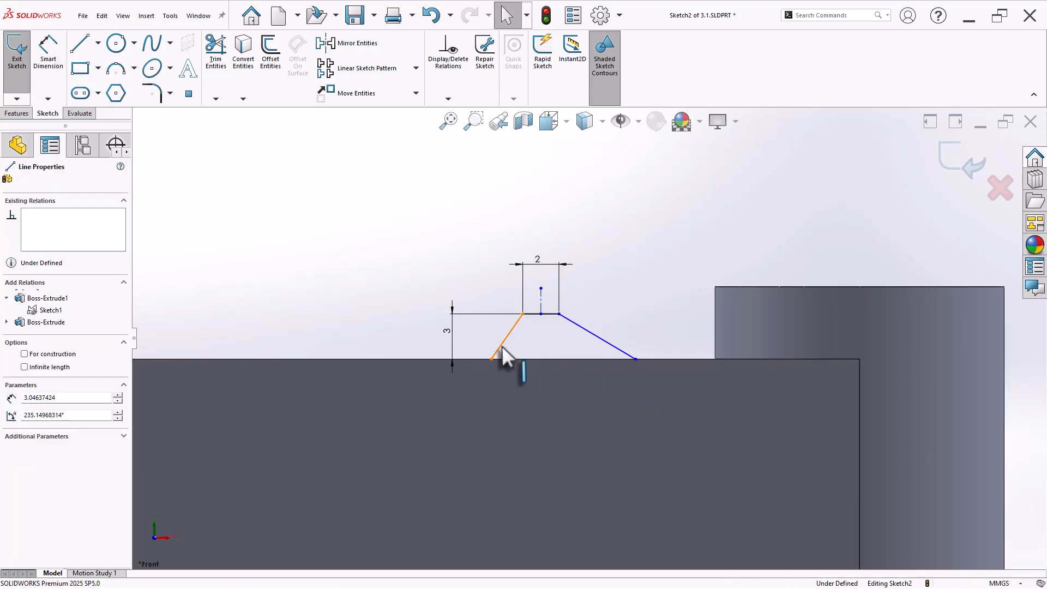
ctrl+click(541, 300)
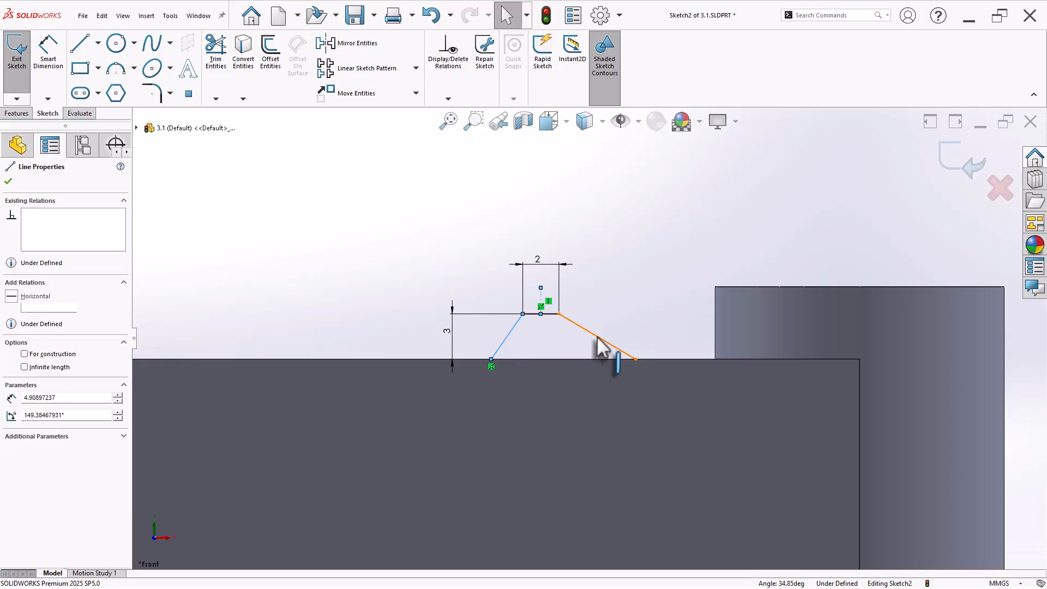
ctrl+click(594, 335)
click(713, 288)
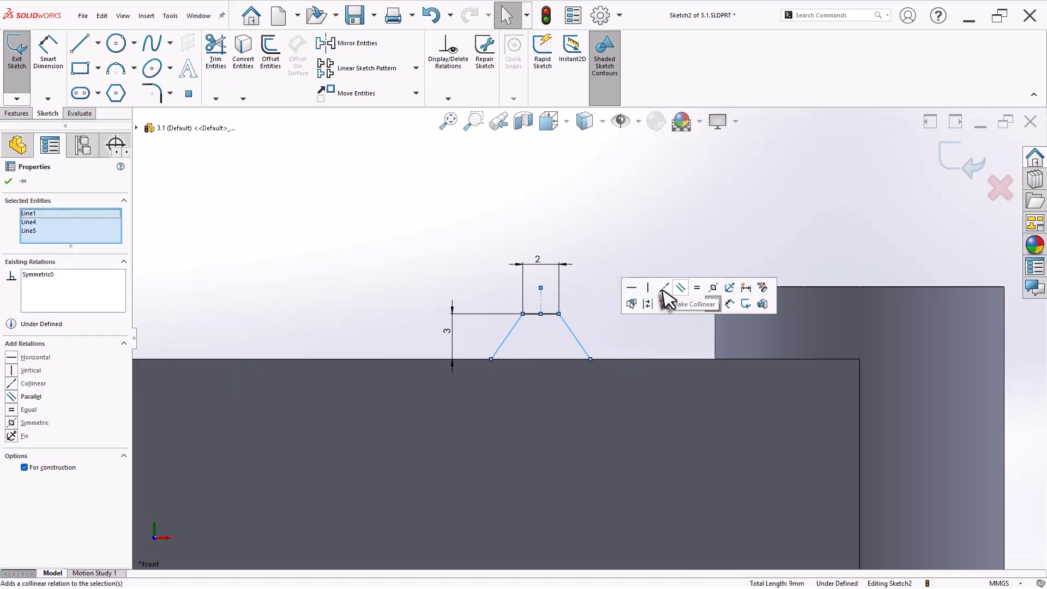
click(620, 268)
Dimension the distance from the tooth's base corner nearest the boss to the boss's outer edge as 18 mm.
scroll(627, 298, up, 3)
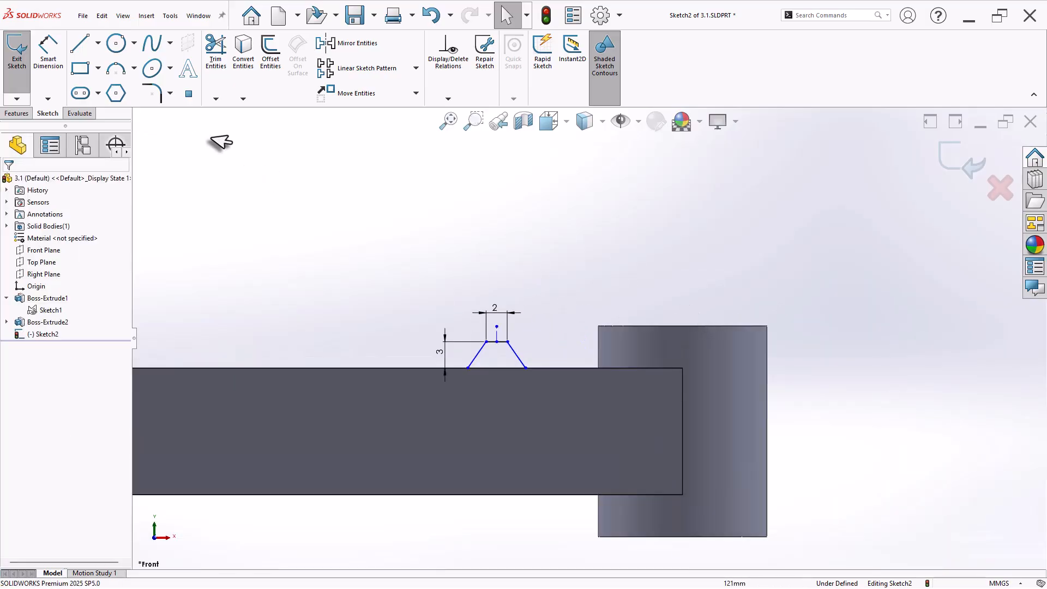
click(47, 54)
click(524, 369)
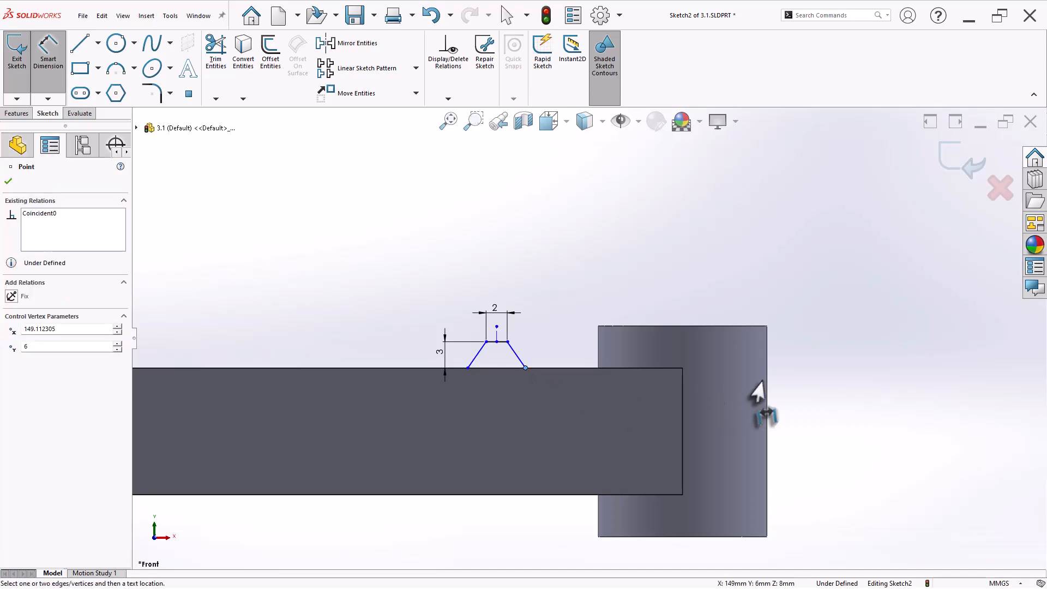
click(769, 384)
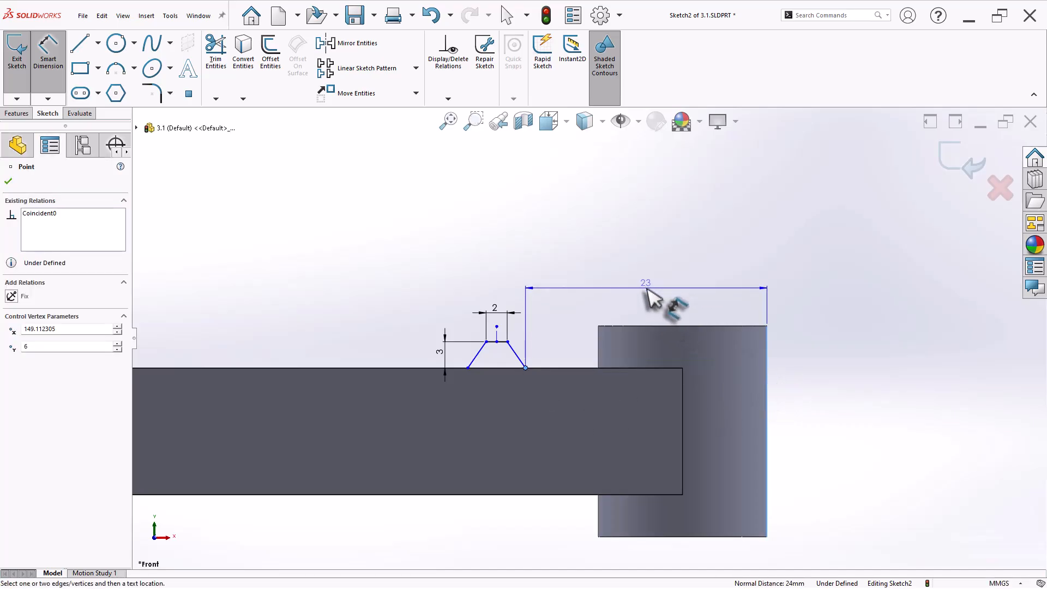
click(645, 285)
text(18)
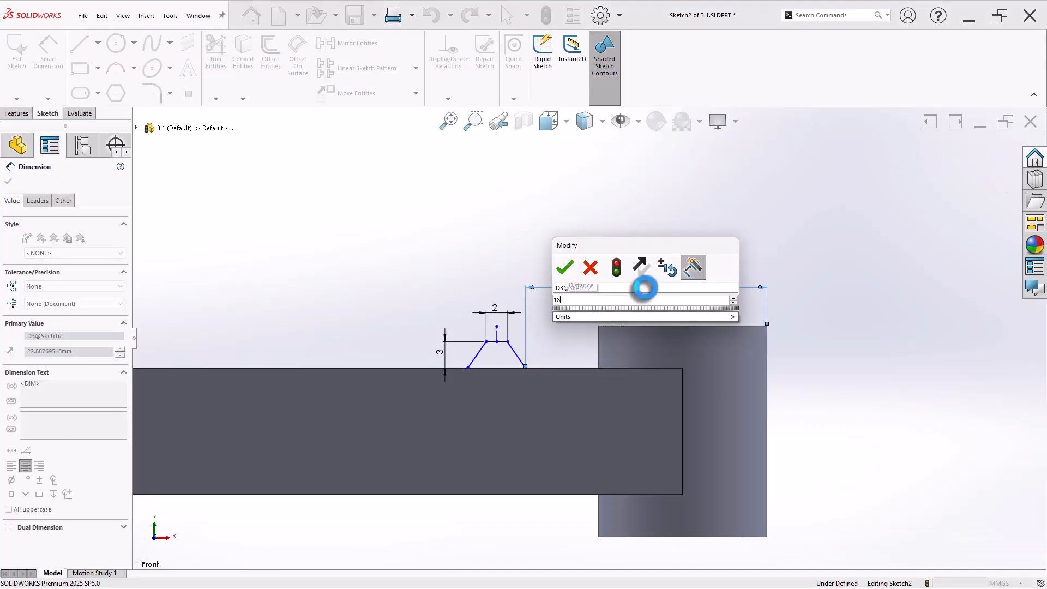
key(Return)
key(Escape)
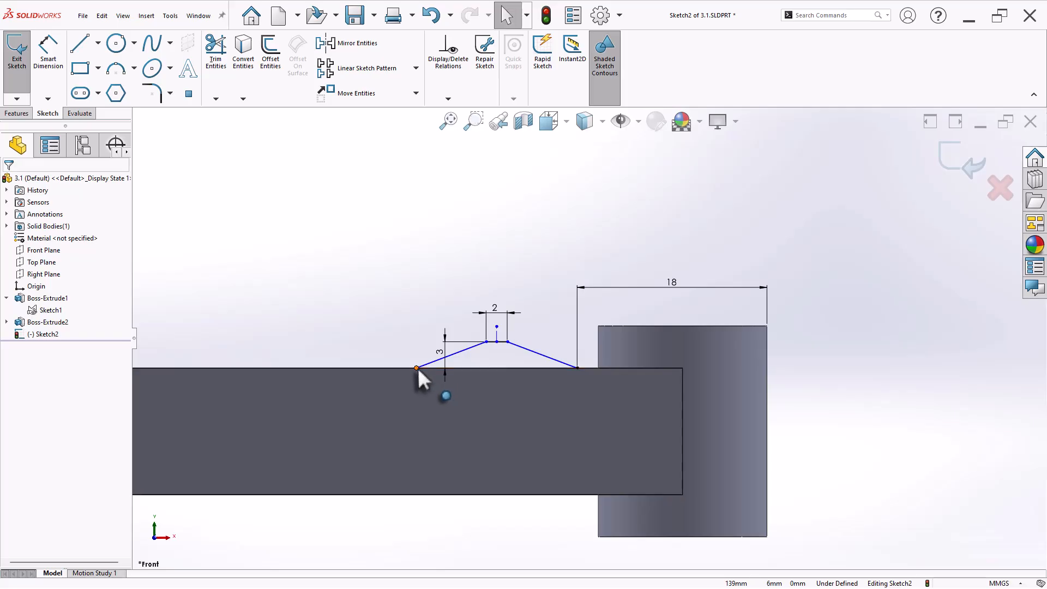
Move the tooth's free base corner toward the end boss to make the tooth narrower at its base.
drag(419, 371, 538, 369)
click(827, 402)
scroll(813, 387, up, 1)
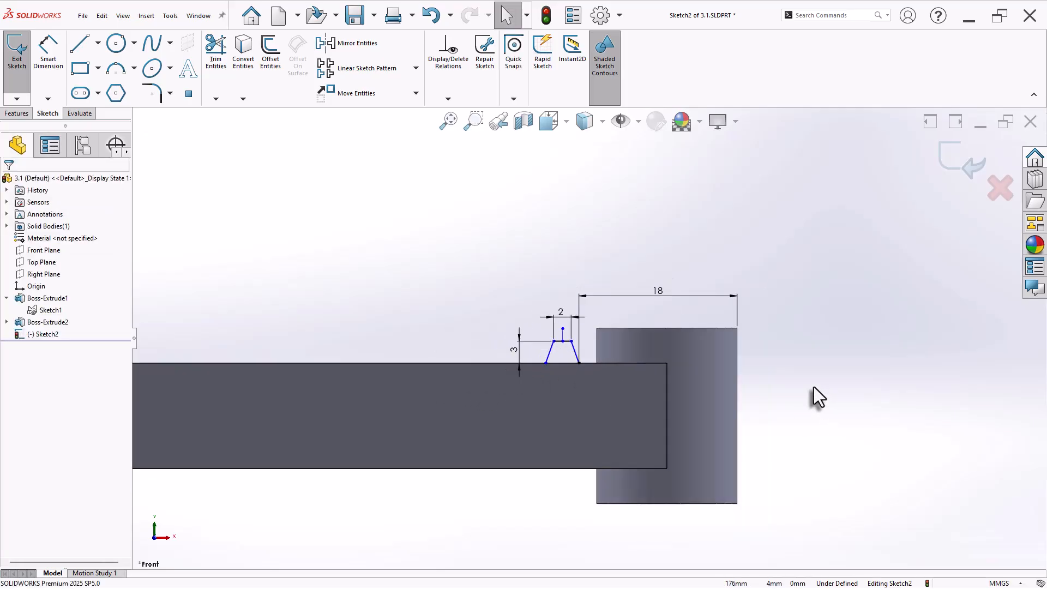
Dimension the angle between the two slanted tooth flanks as 40°.
scroll(807, 385, down, 2)
right_drag(407, 388, 417, 366)
click(409, 341)
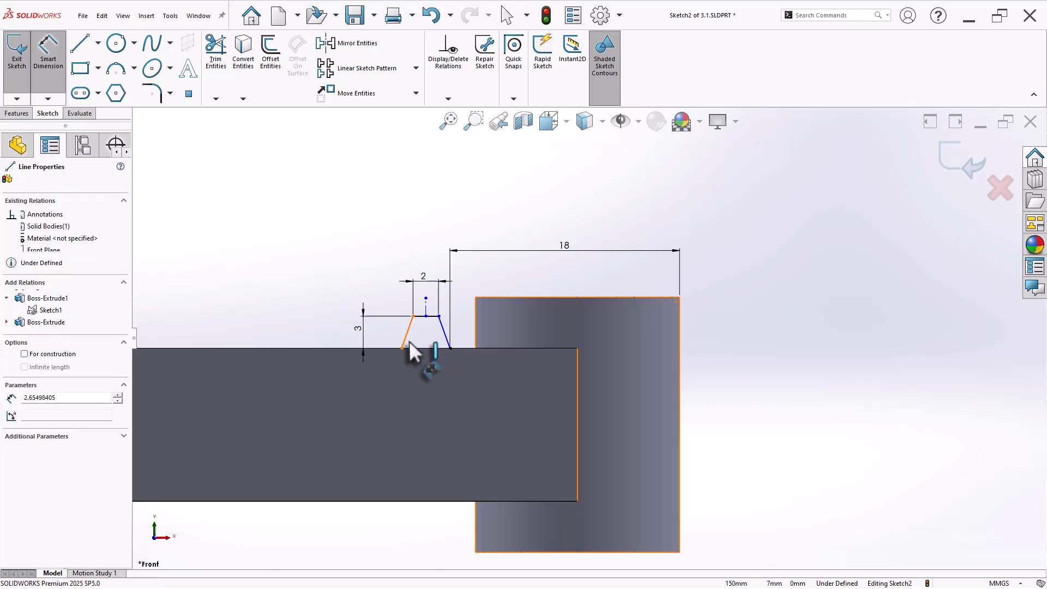
click(445, 336)
click(427, 382)
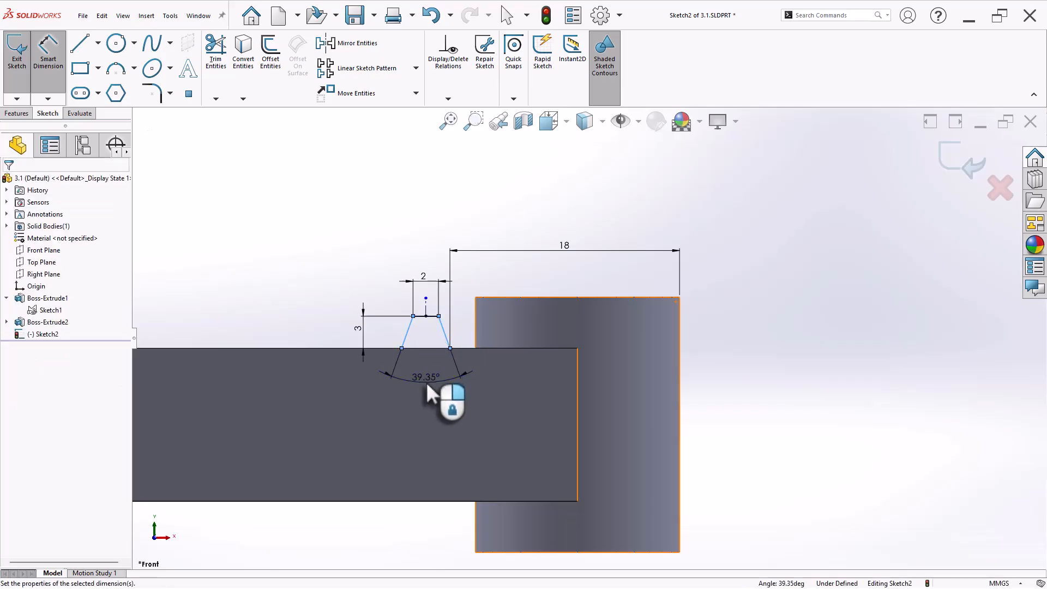
text(40)
key(Return)
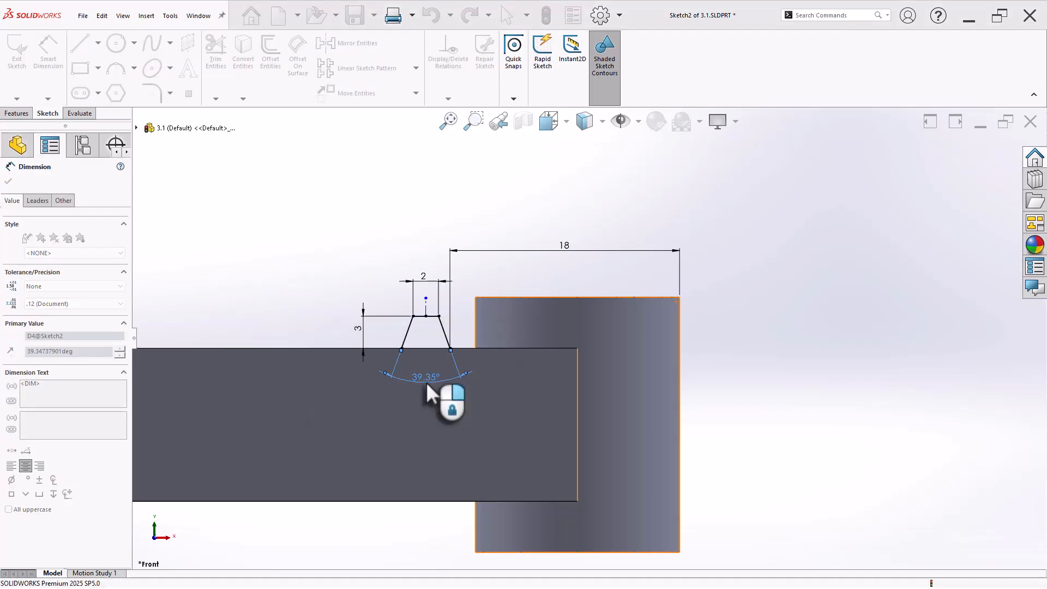
click(750, 418)
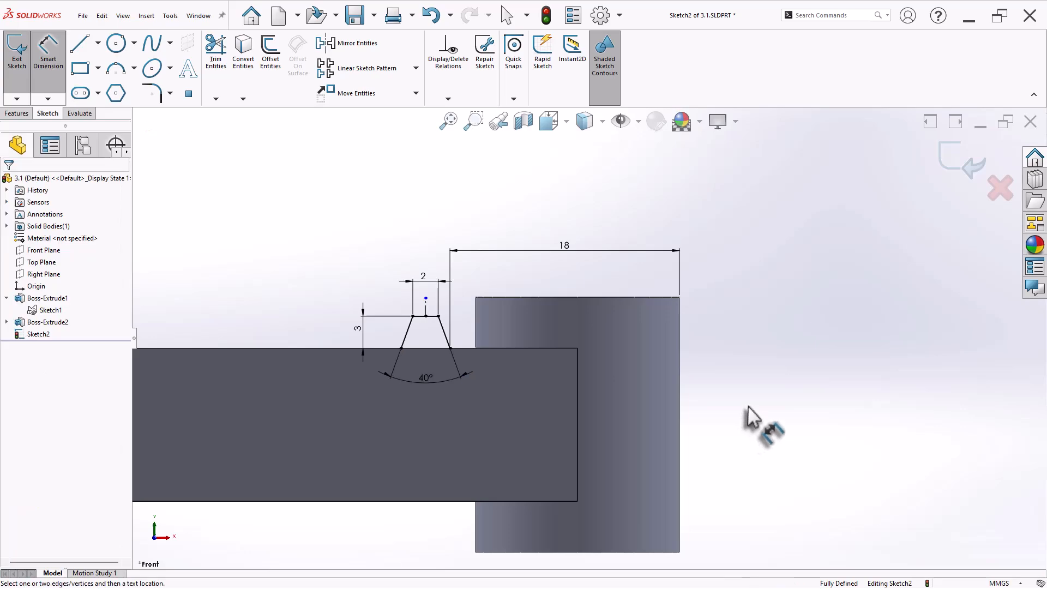
Close the tooth profile with a horizontal line between its two base corners along the bar's upper edge.
scroll(748, 406, up, 4)
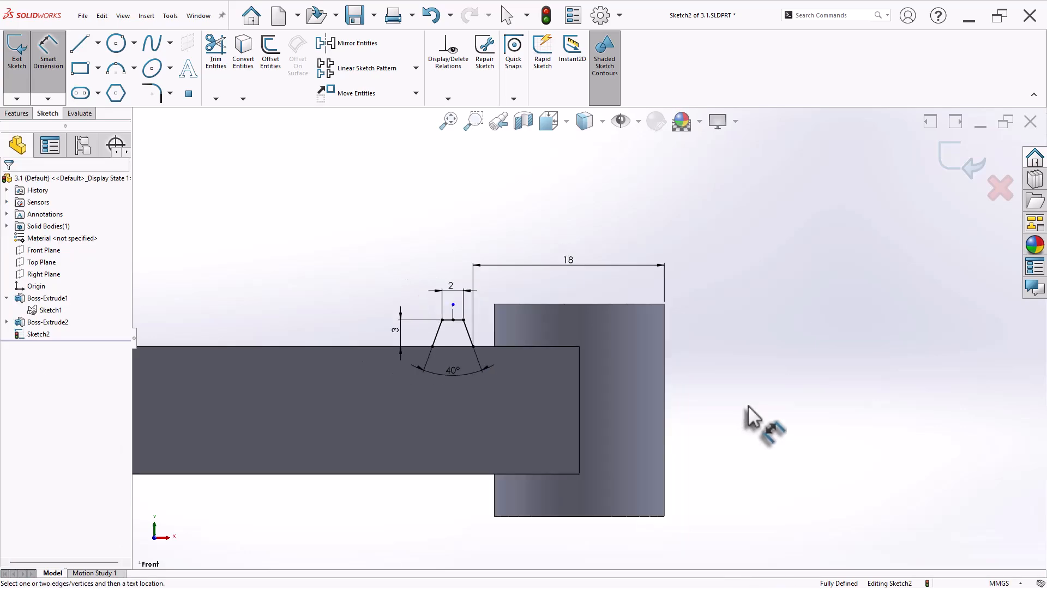
scroll(567, 338, down, 4)
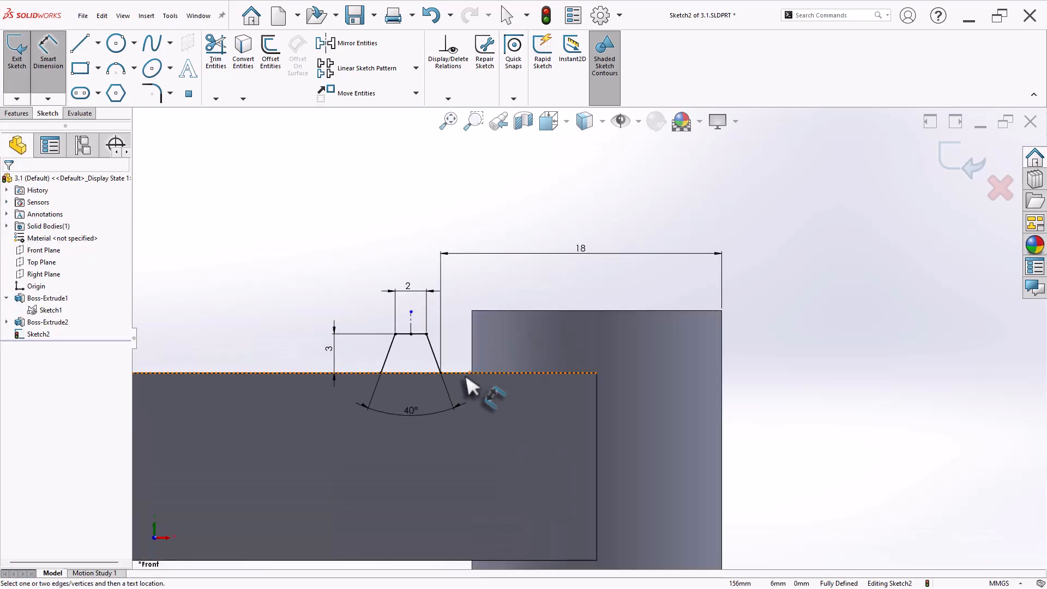
click(81, 43)
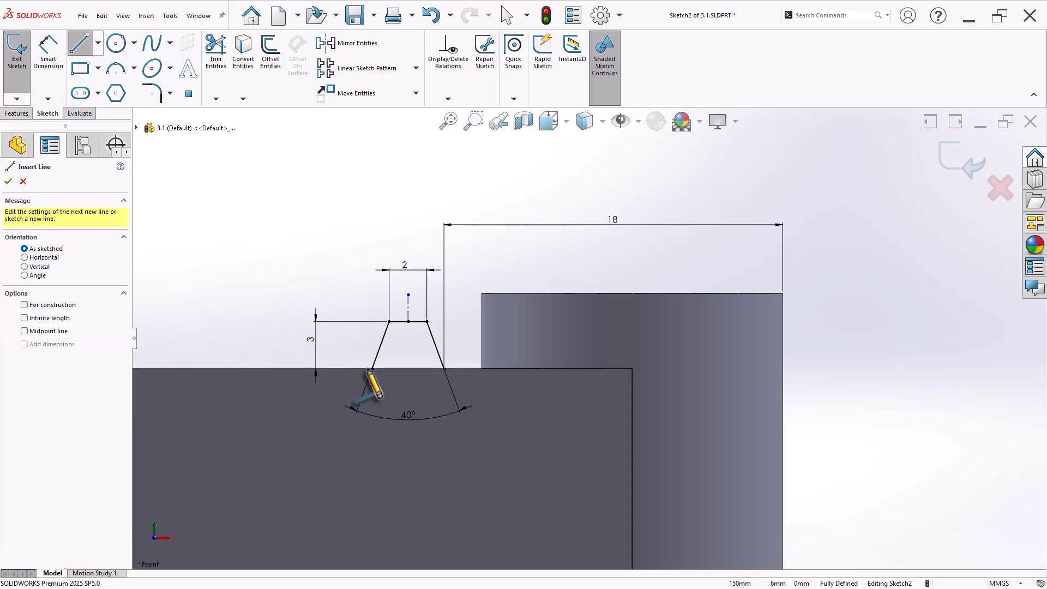
click(373, 369)
click(445, 369)
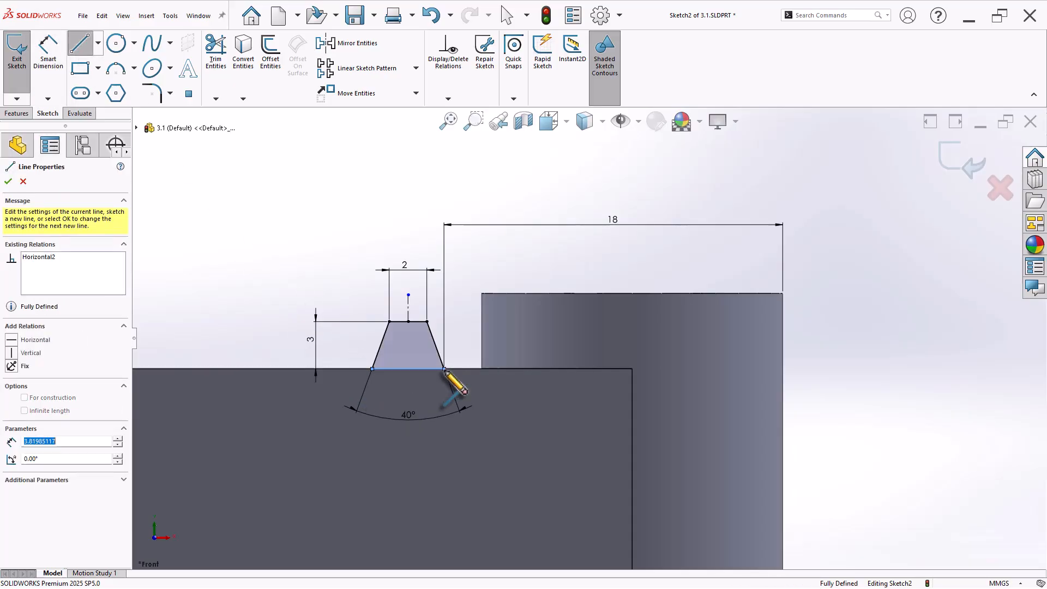
right_click(326, 228)
click(349, 233)
scroll(338, 308, down, 1)
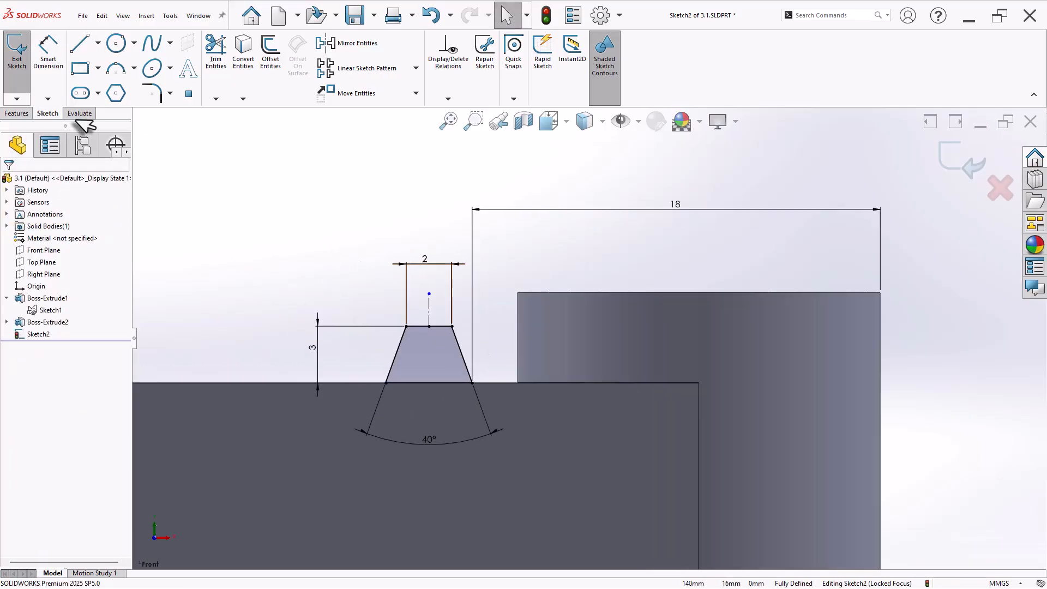
Extrude the tooth profile across the bar with the Up To Surface end condition, ending at the bar's opposite side face.
click(17, 113)
click(19, 51)
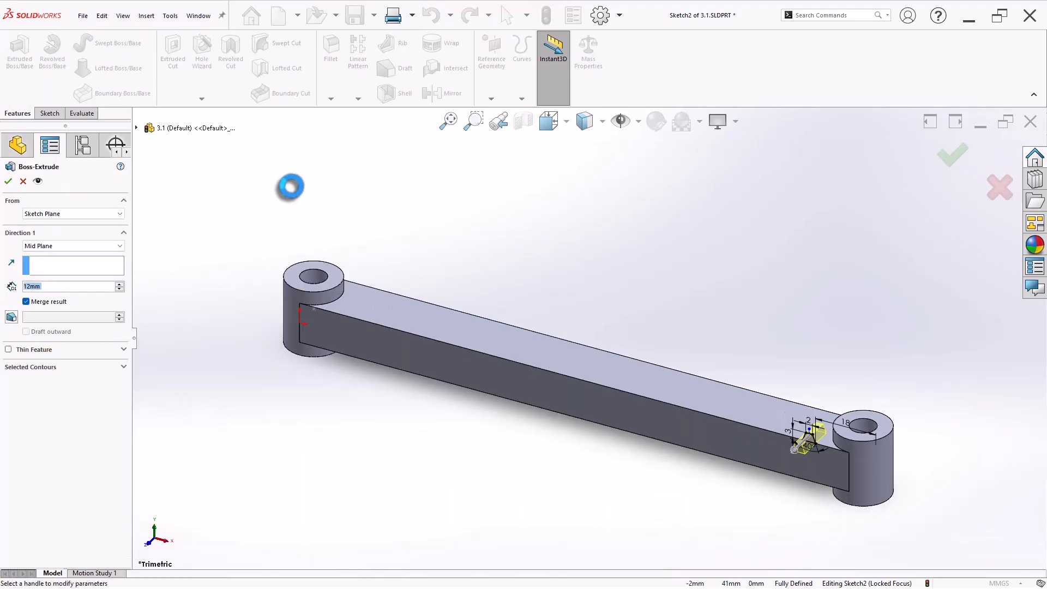
click(73, 246)
click(41, 272)
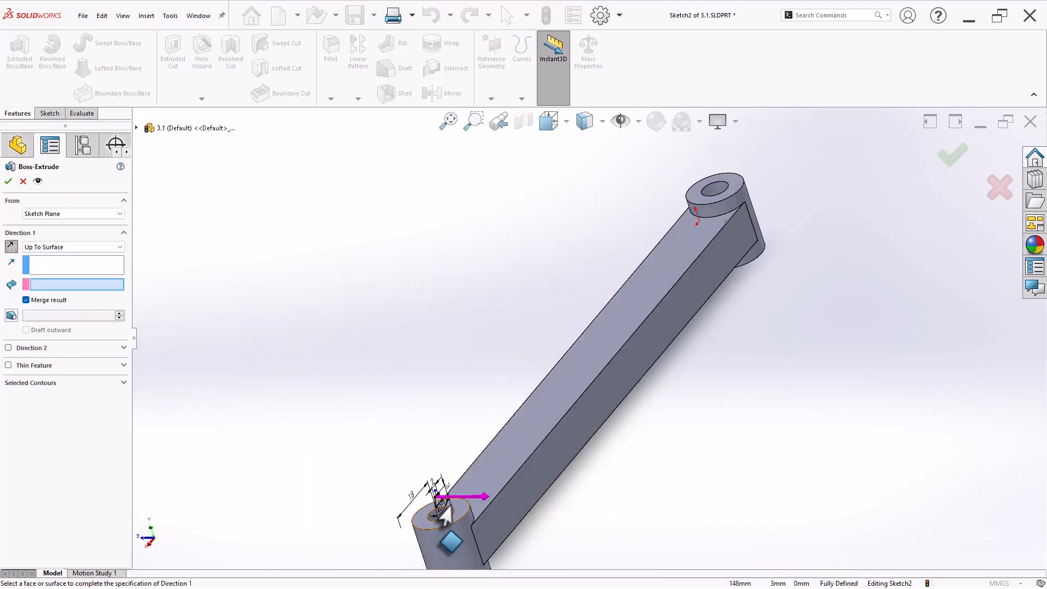
click(502, 523)
key(Return)
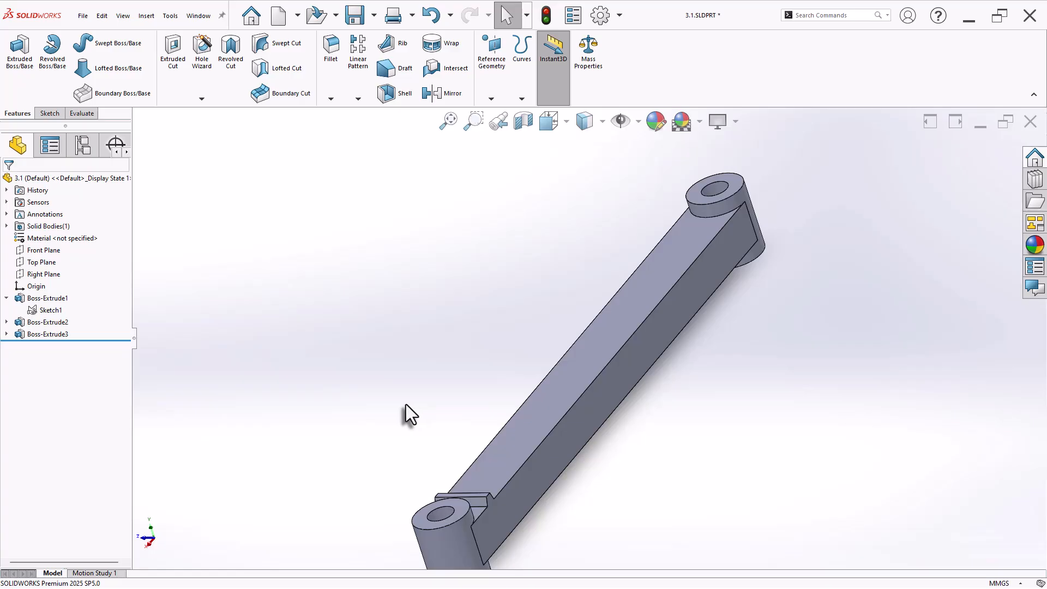
Create a linear pattern of the extruded tooth along the bar's long upper edge with 24 instances spaced 6 mm apart.
key(ctrl+7)
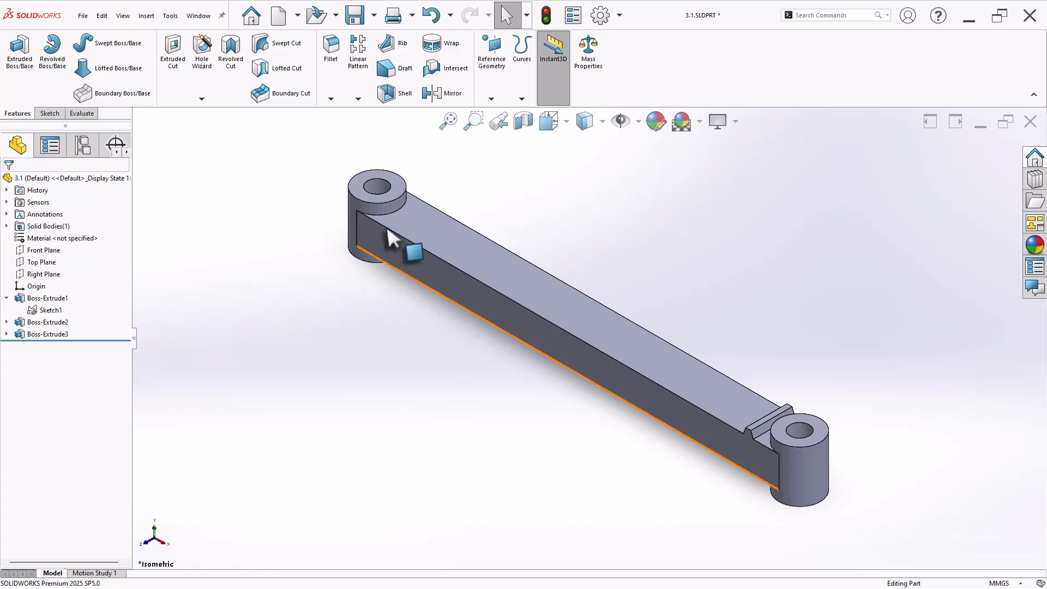
click(360, 103)
click(371, 113)
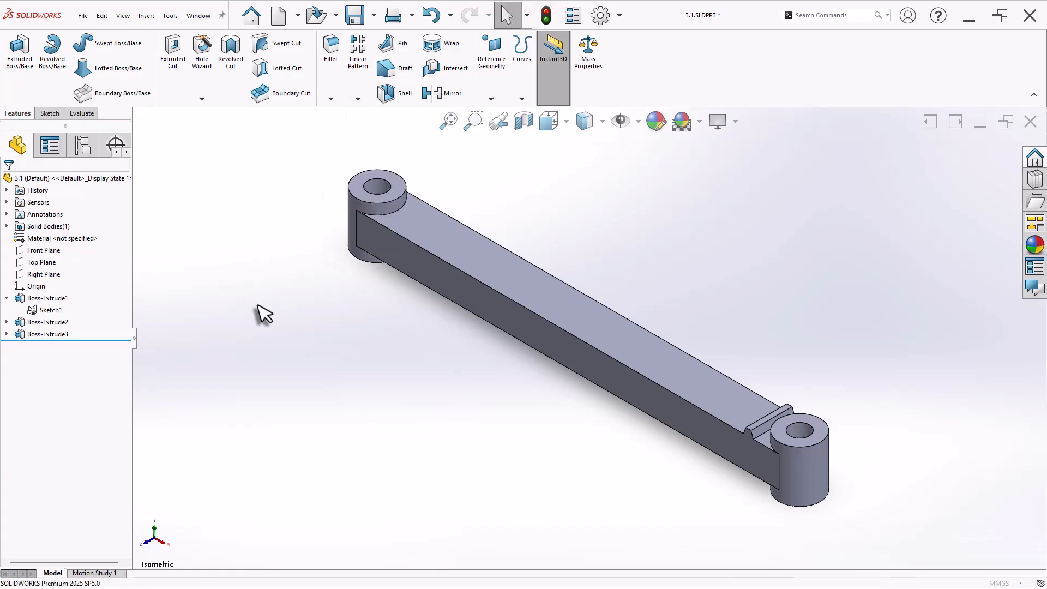
click(513, 301)
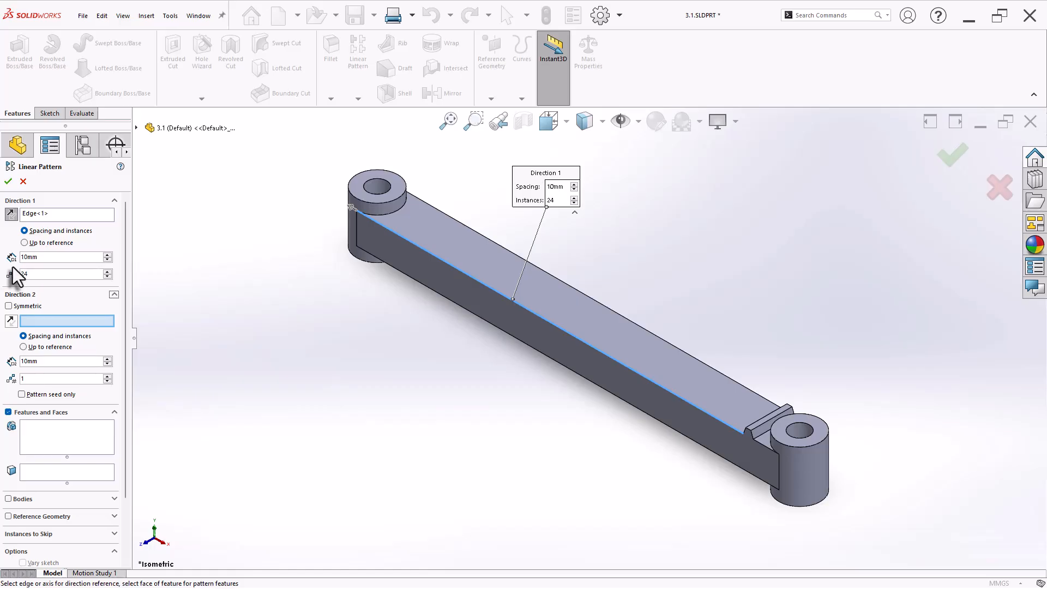
drag(49, 257, 3, 255)
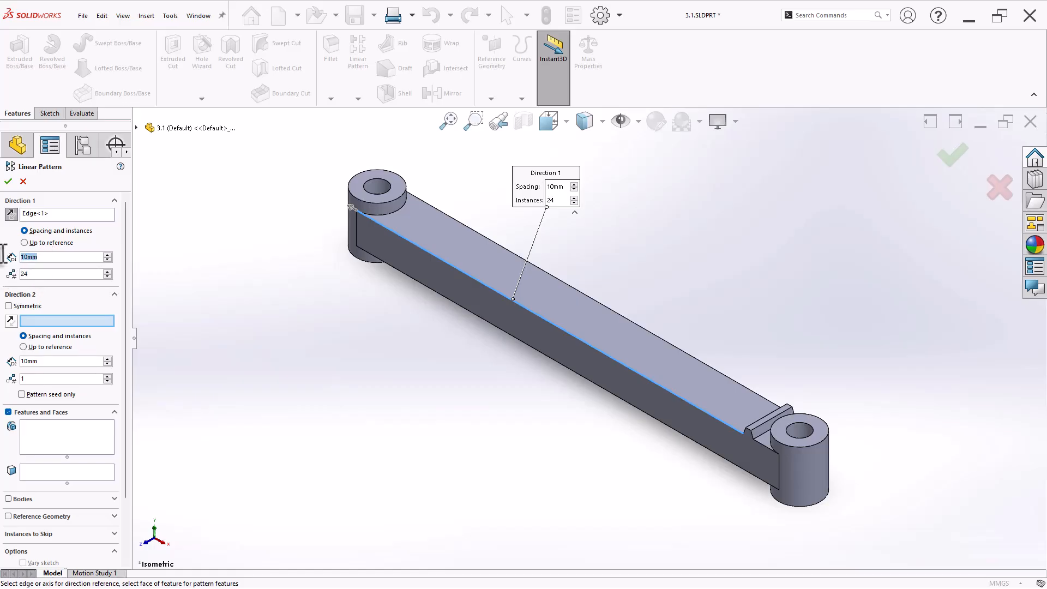
text(6)
key(Return)
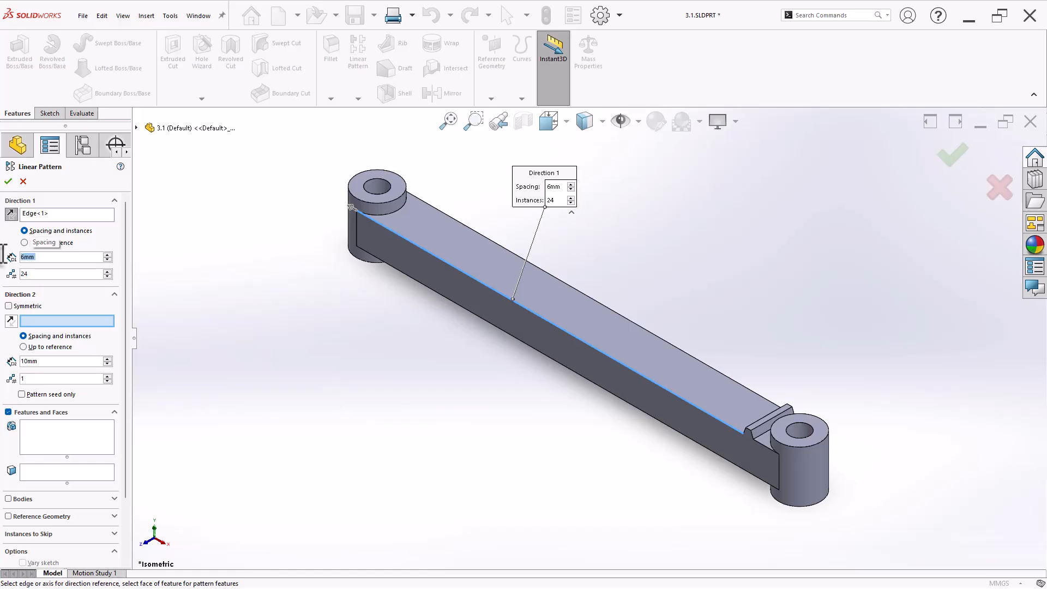
click(74, 452)
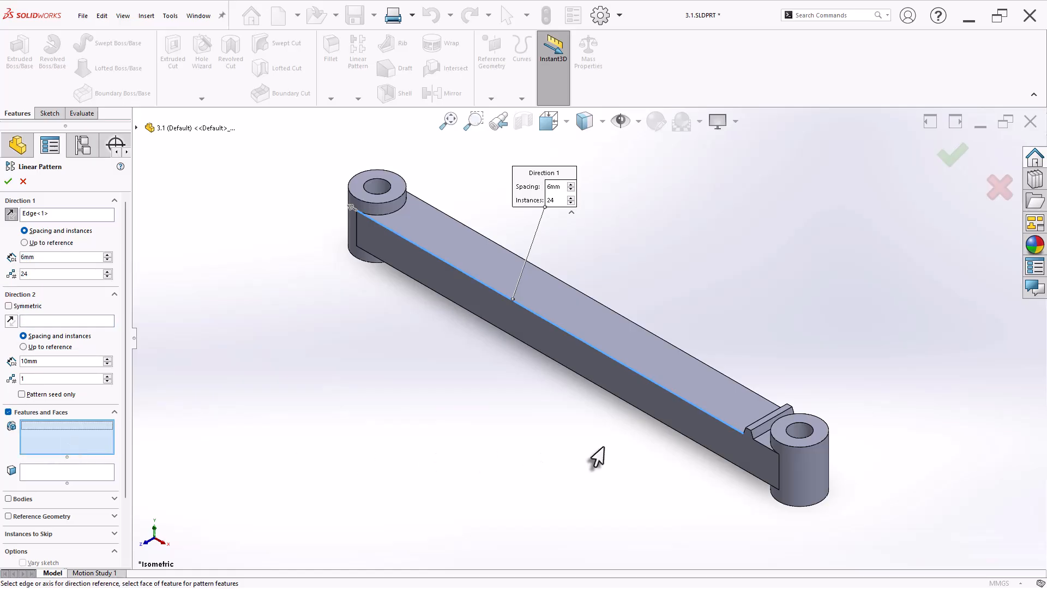
click(760, 439)
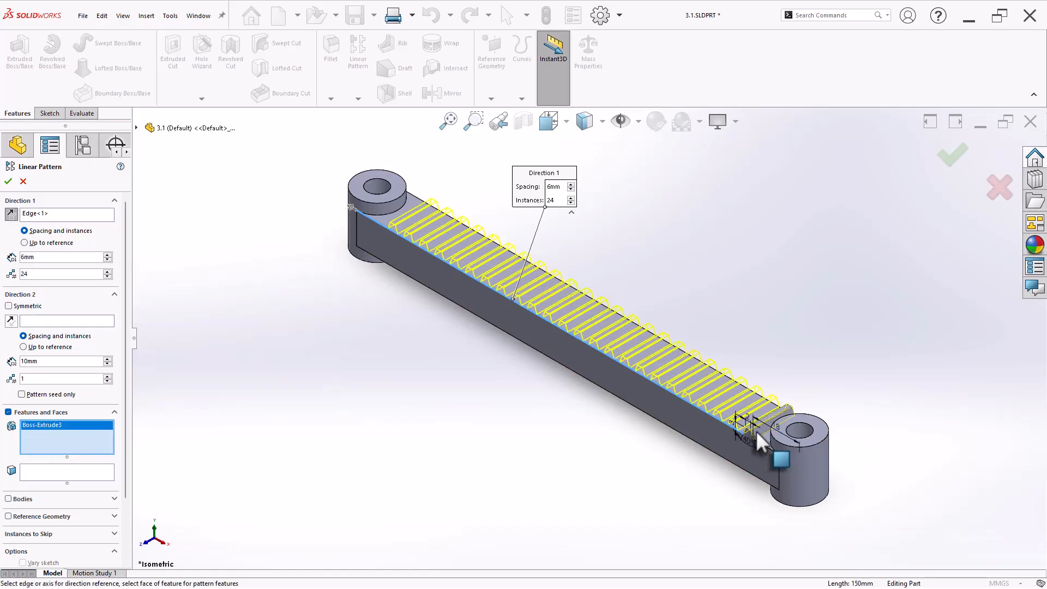
key(Return)
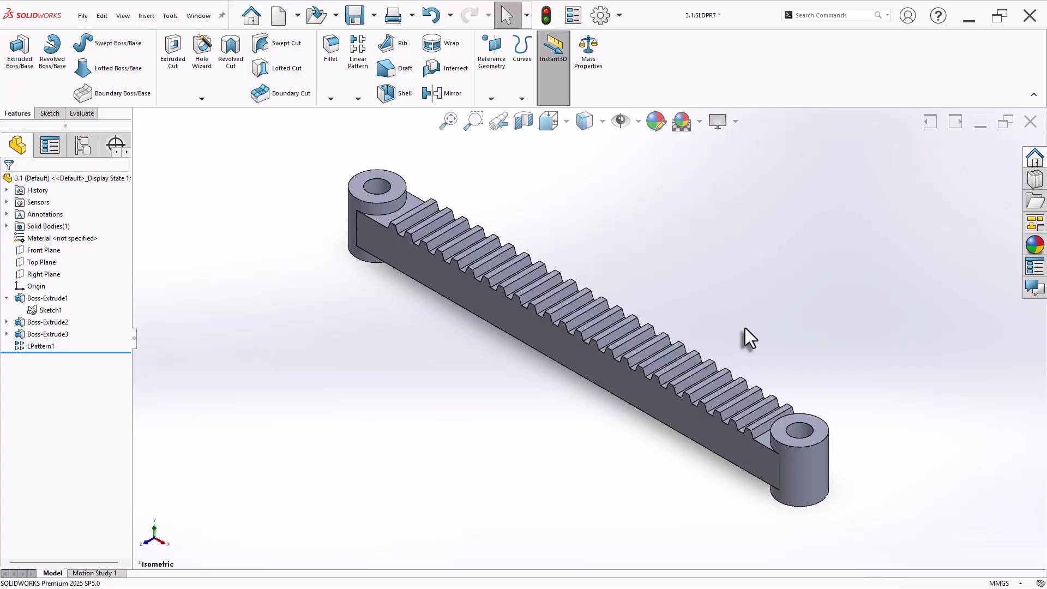
Examine the finished rack at an angle and from above, and check its volume in Mass Properties.
middle_drag(745, 328, 778, 367)
key(space)
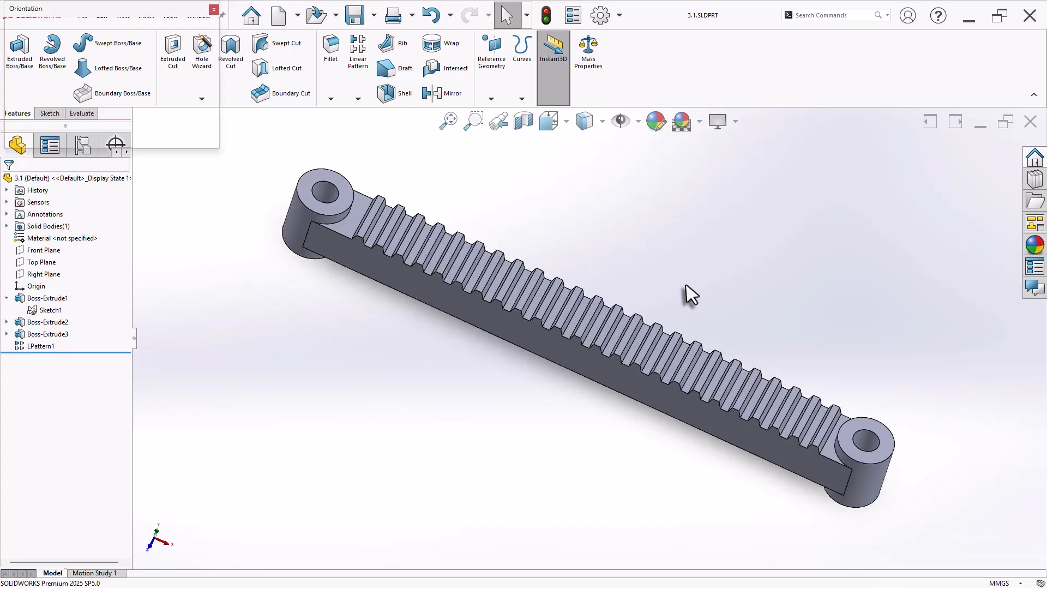
click(473, 359)
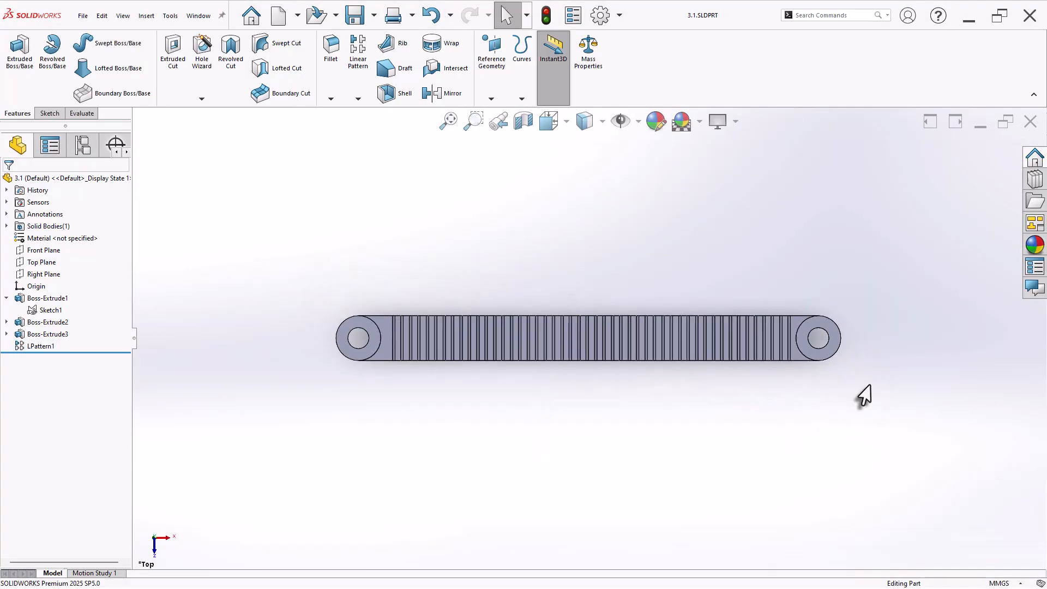
scroll(867, 354, down, 2)
scroll(550, 418, up, 1)
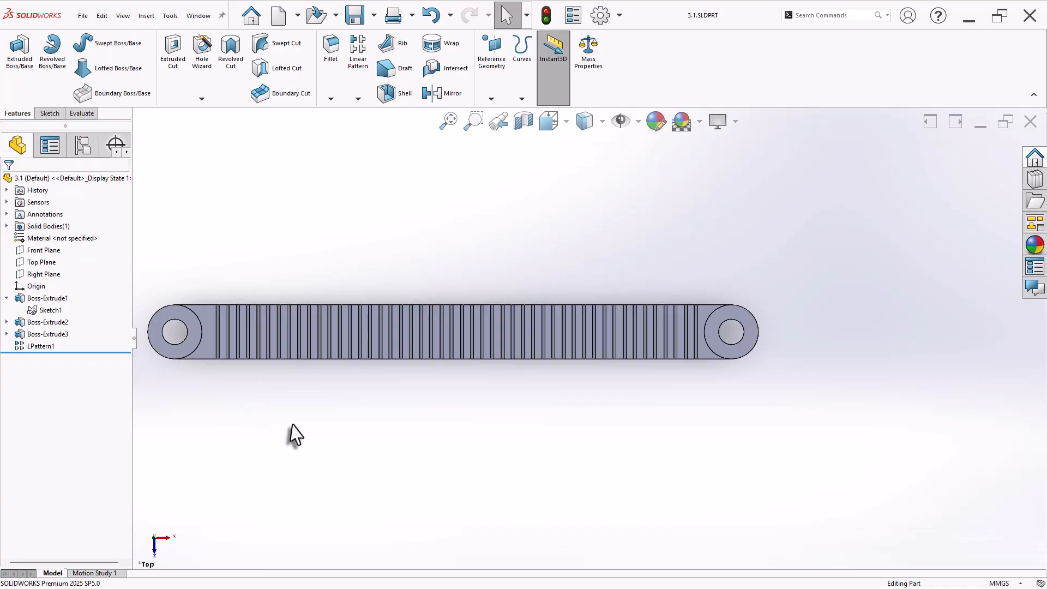
key(ctrl+7)
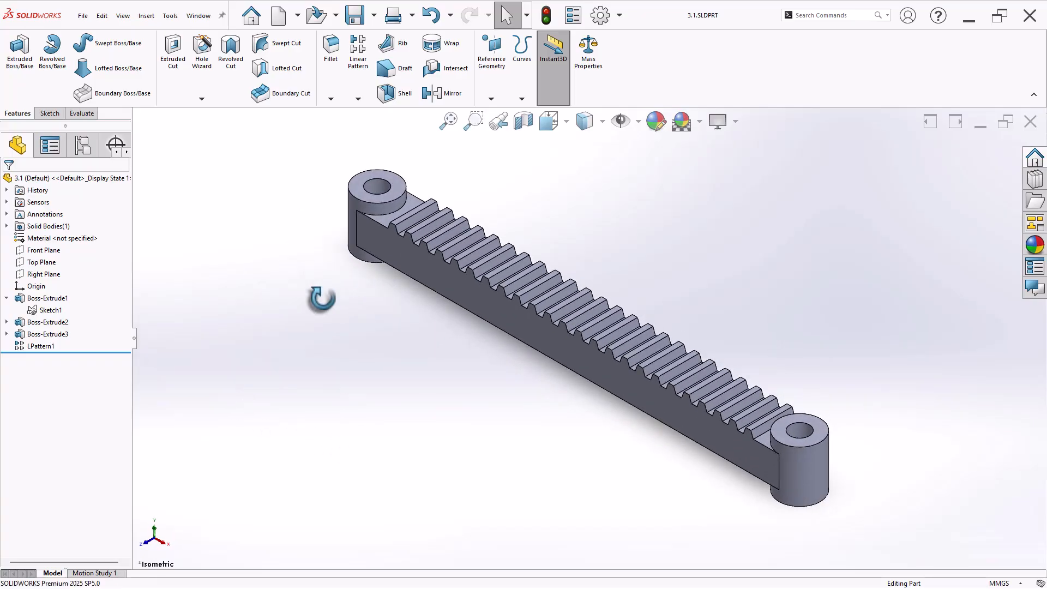
click(590, 74)
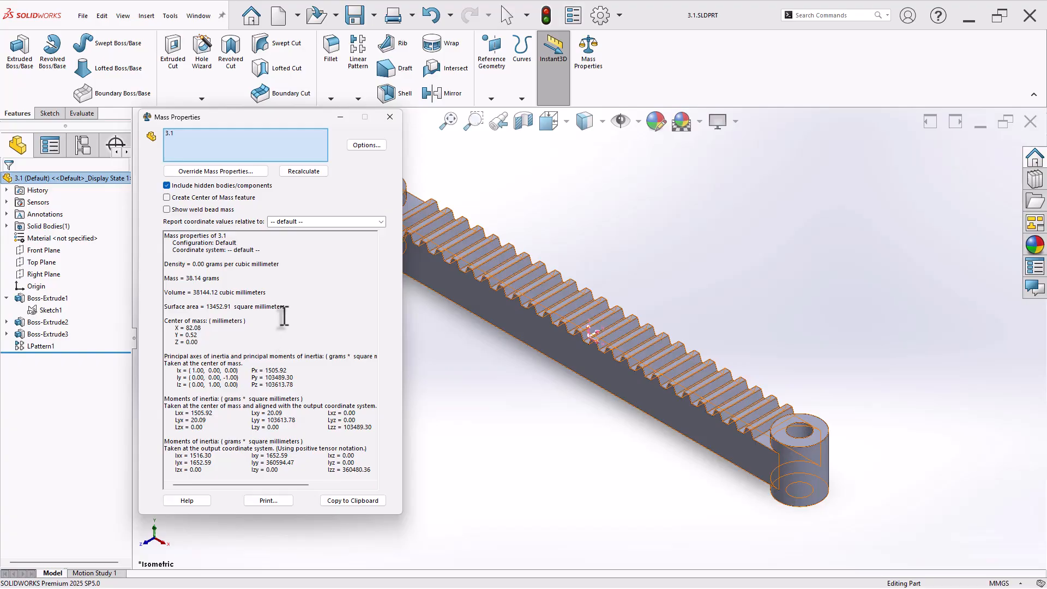
click(390, 117)
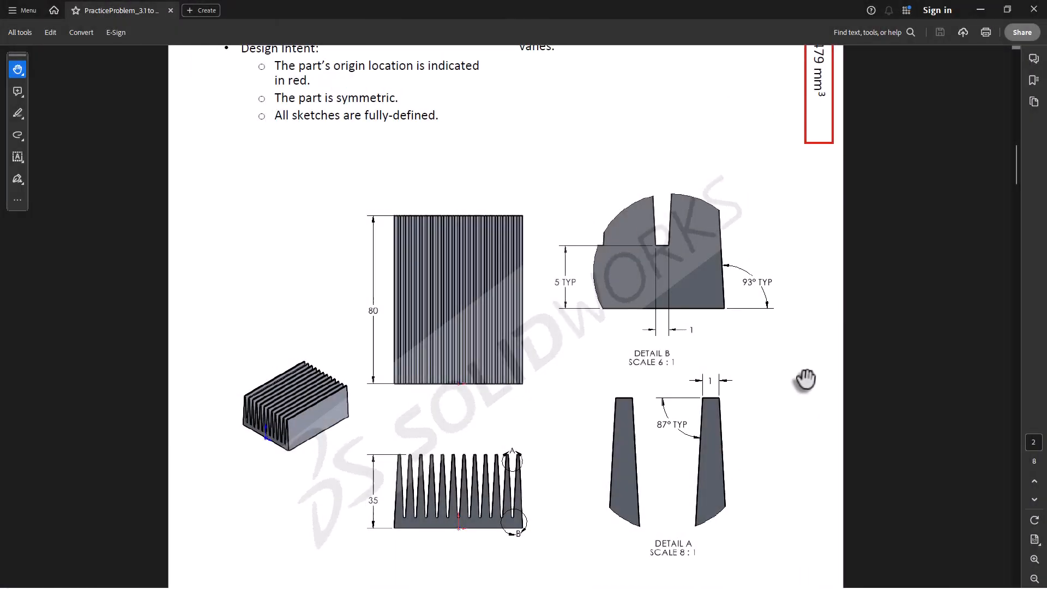
Start a sketch on the new part's Front Plane for Practice Problem 3.2 and draw a horizontal midpoint line about 100 mm long centred on the origin.
ctrl+scroll(805, 380, down, 2)
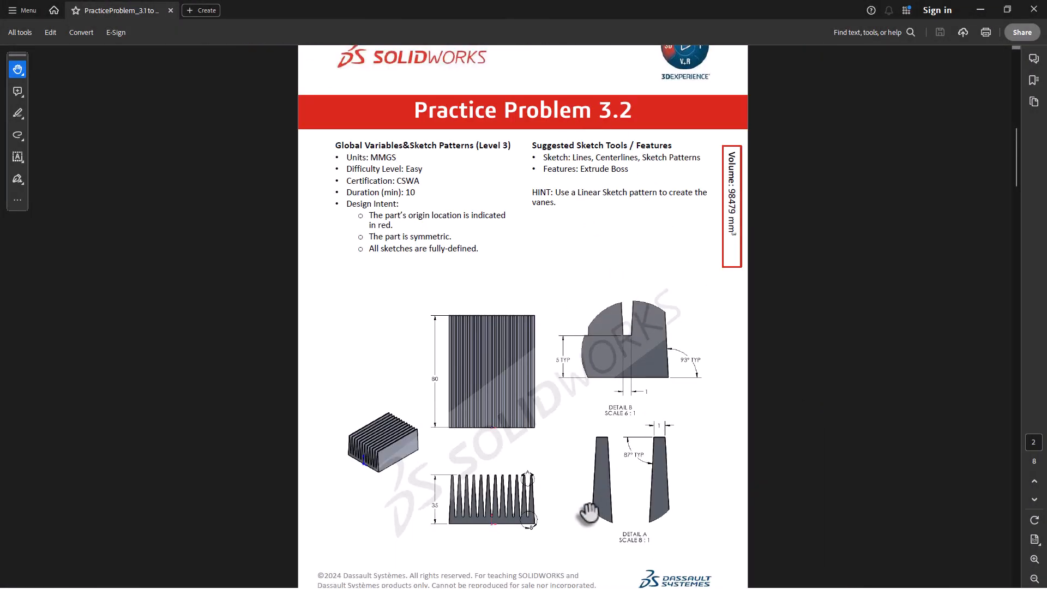
ctrl+scroll(589, 514, up, 2)
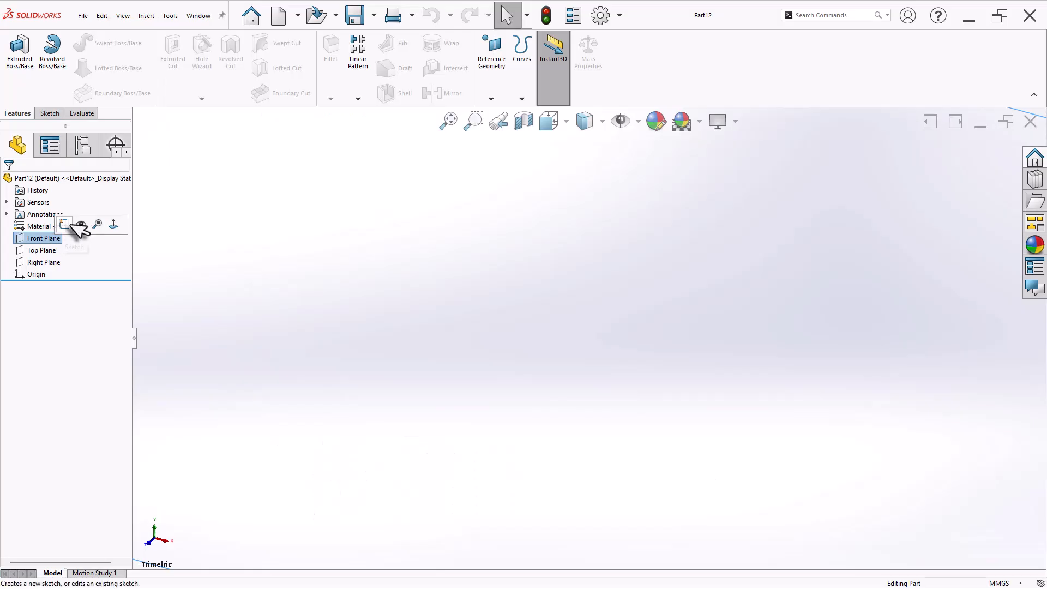
click(77, 224)
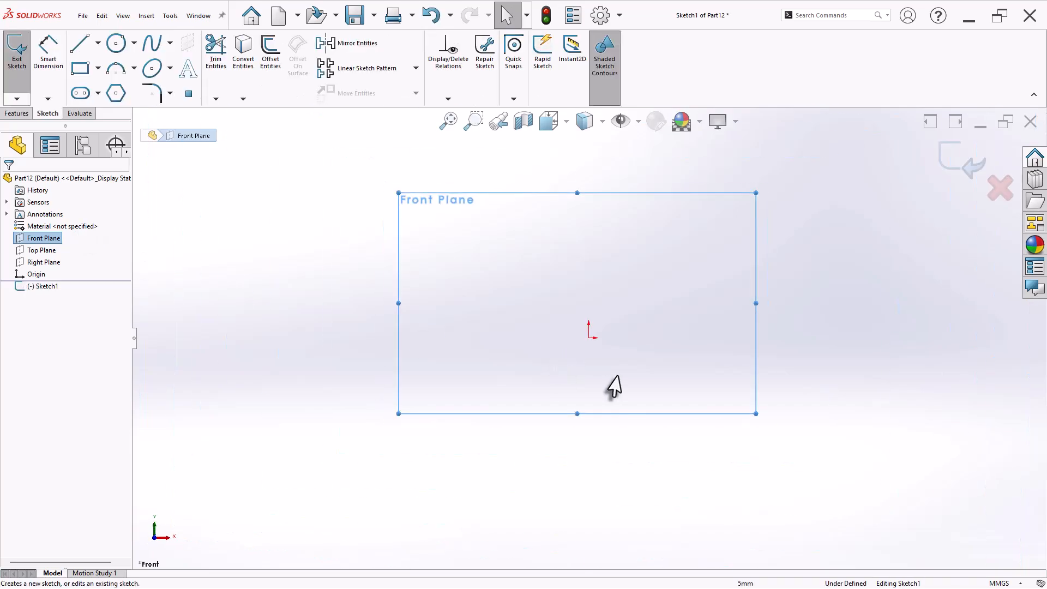
scroll(752, 321, down, 2)
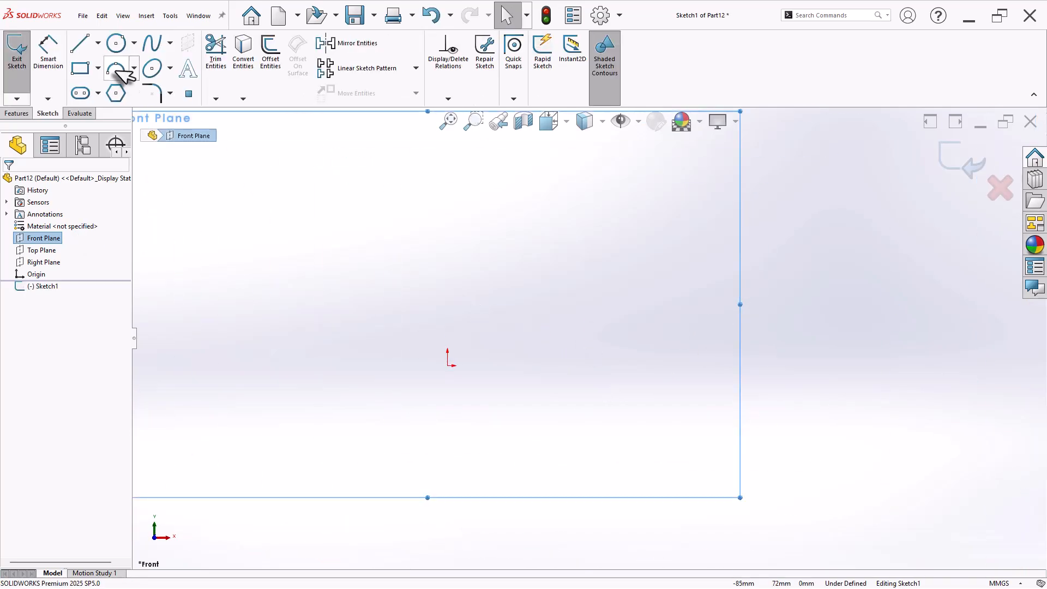
click(98, 44)
click(109, 89)
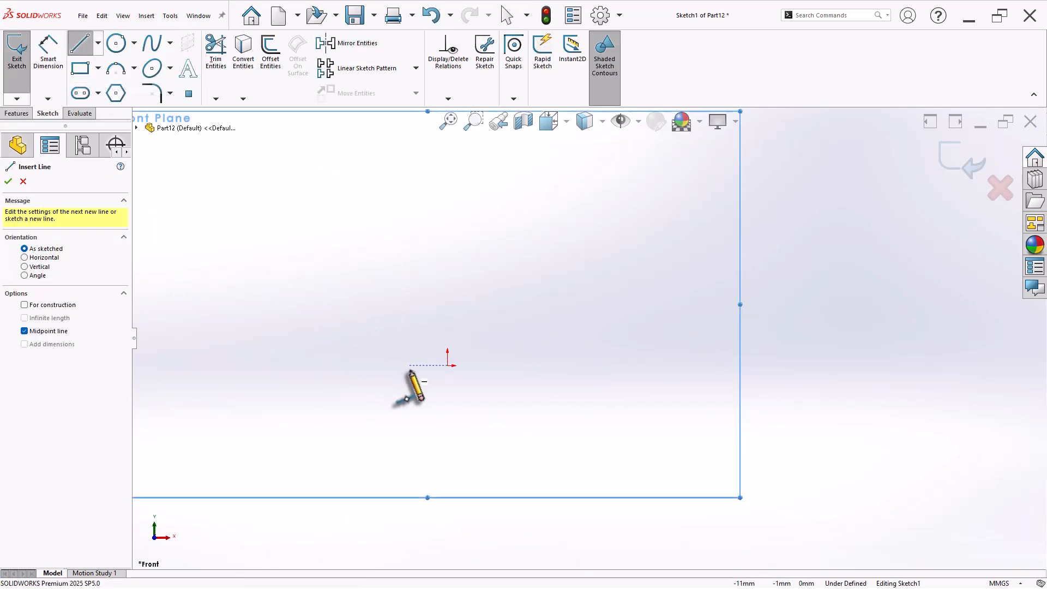
click(99, 43)
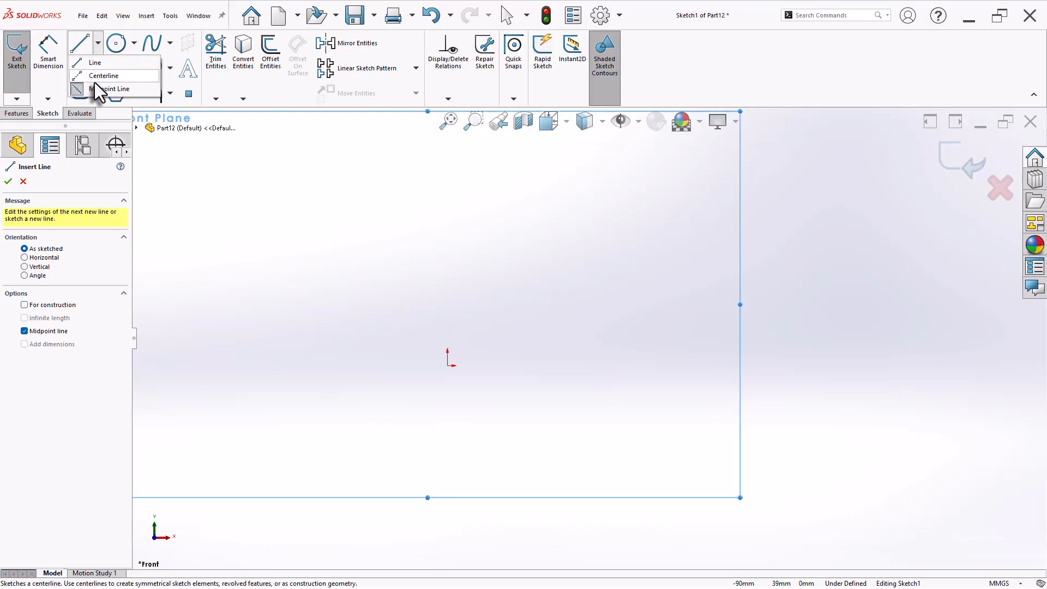
click(109, 90)
drag(448, 366, 515, 368)
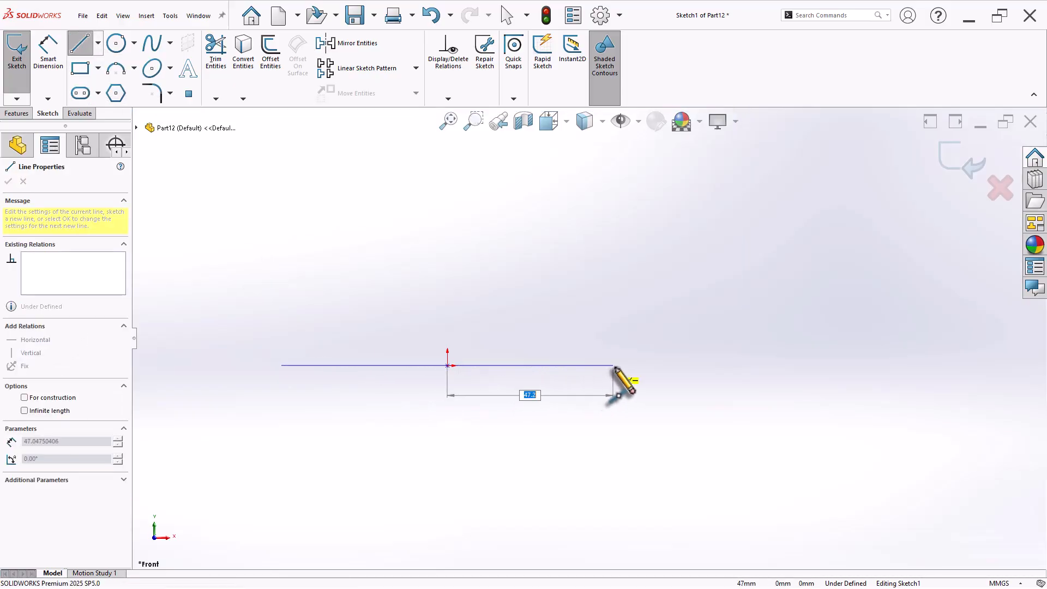
click(622, 365)
right_click(630, 275)
click(659, 282)
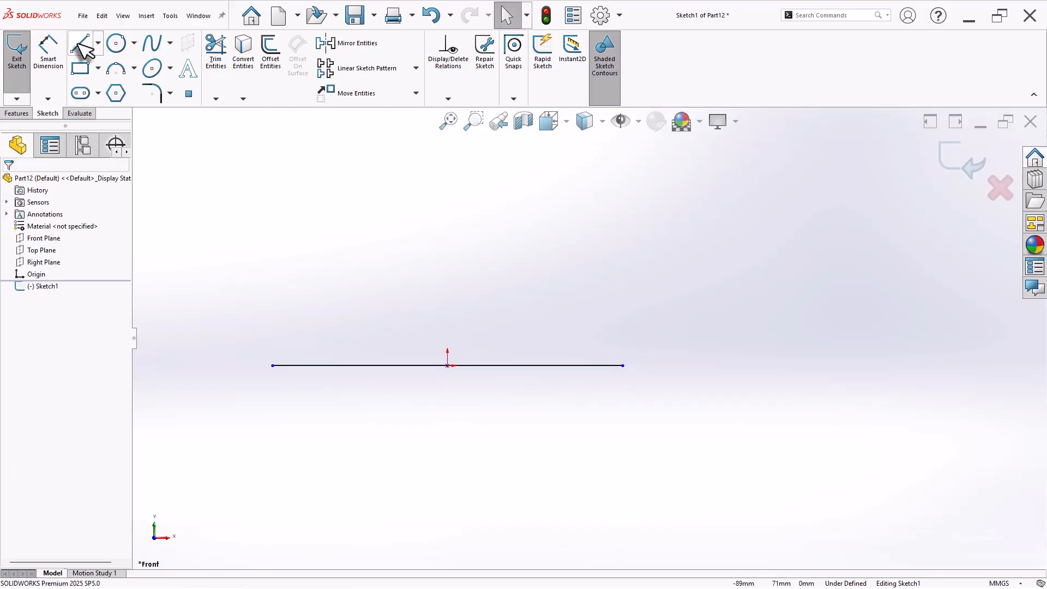
Draw a tapered end vane about 51 mm tall from the base line's end, with a horizontal tip and a short horizontal line at its inner foot.
click(82, 43)
click(622, 365)
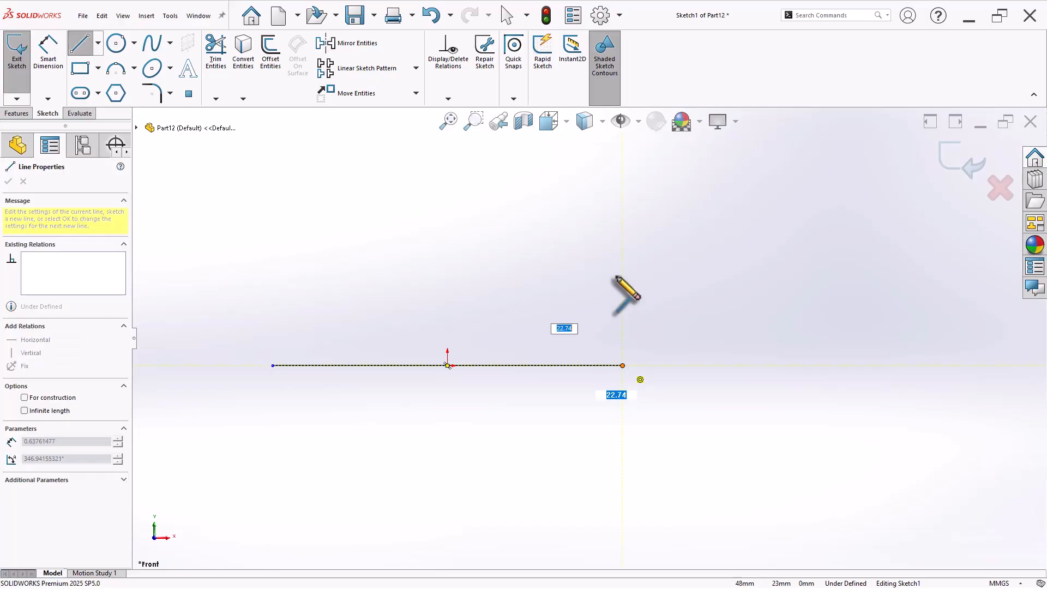
click(604, 186)
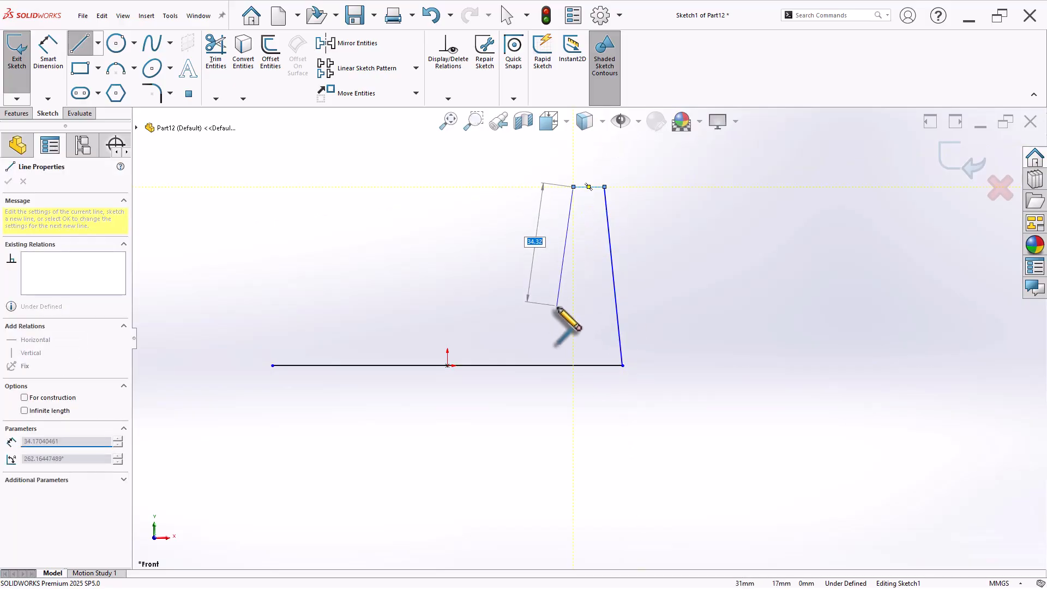
click(557, 316)
click(535, 316)
right_click(580, 259)
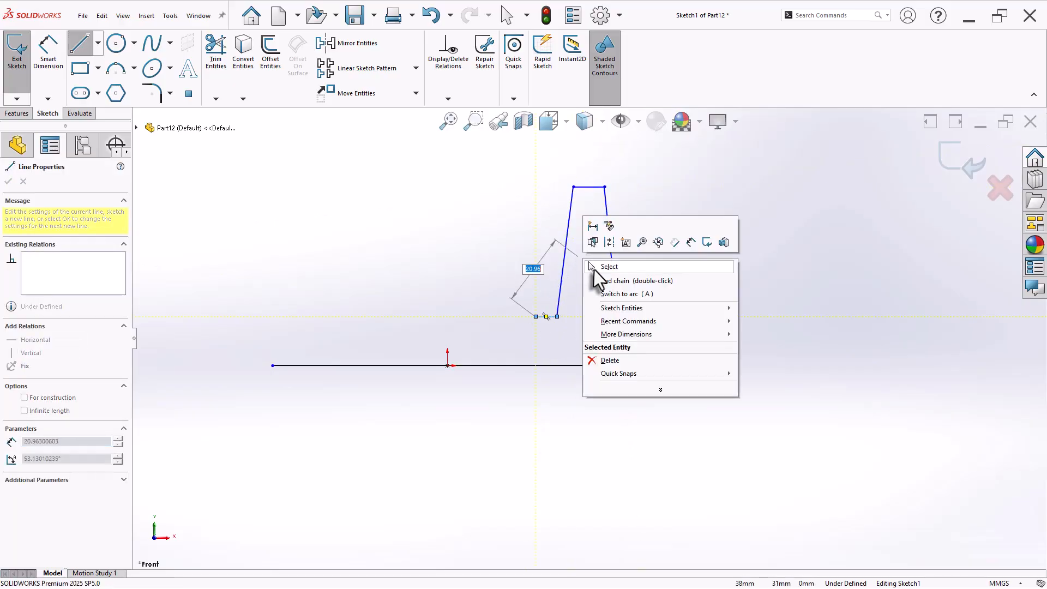
click(600, 269)
Draw a vertical centerline about 8 mm long upward from the midpoint of the vane's tip.
click(97, 43)
click(102, 76)
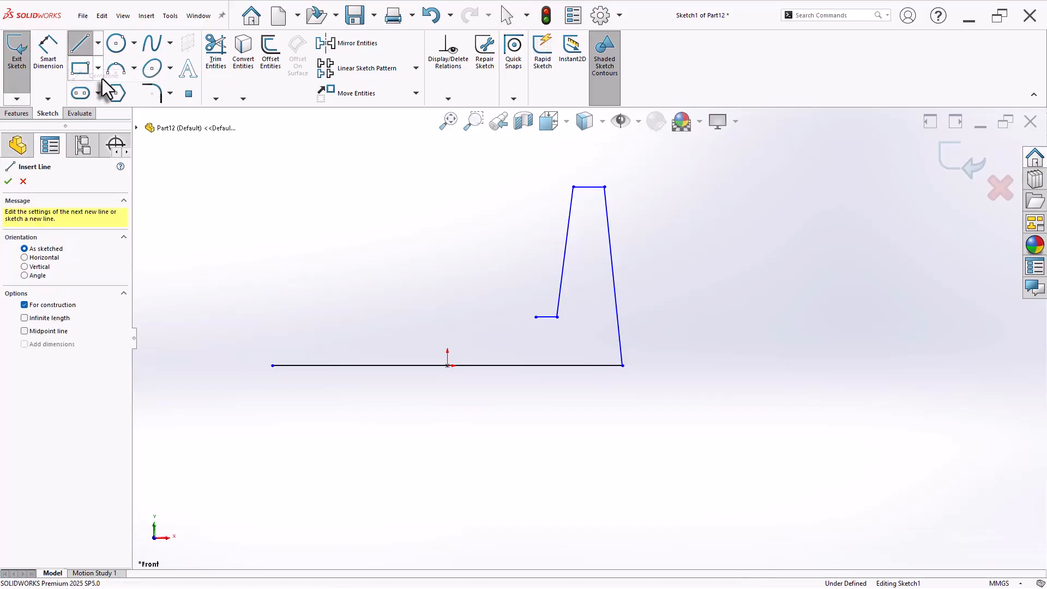
click(588, 187)
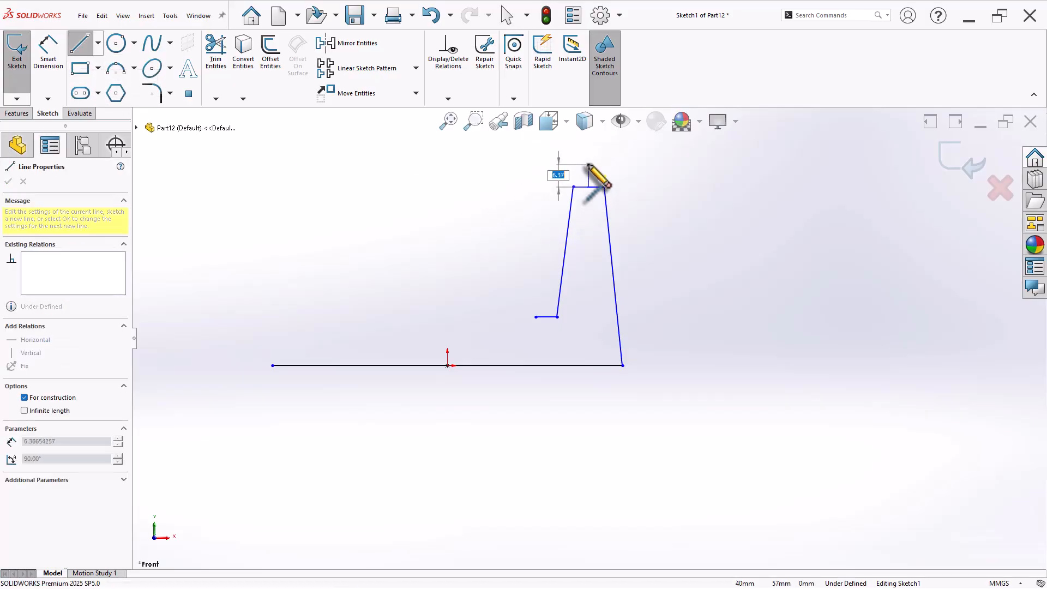
click(589, 160)
right_click(636, 166)
click(653, 173)
Make the short horizontal line at the vane's foot equal in length to the vane's tip line.
scroll(614, 259, down, 1)
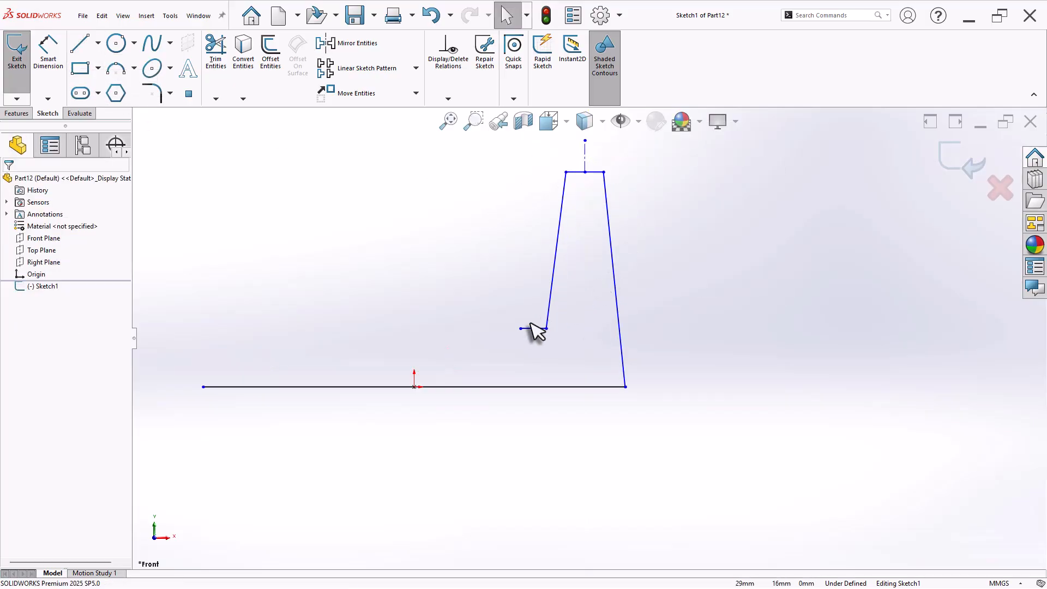
click(533, 328)
ctrl+click(594, 172)
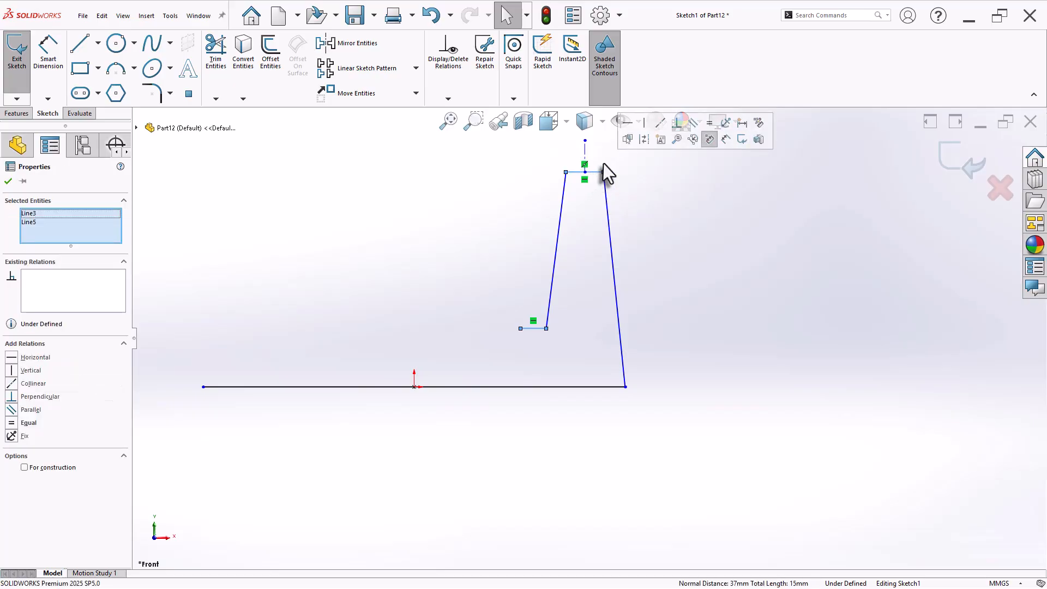
click(707, 131)
Dimension the short horizontal line at the vane's inner foot as 1 mm.
key(d)
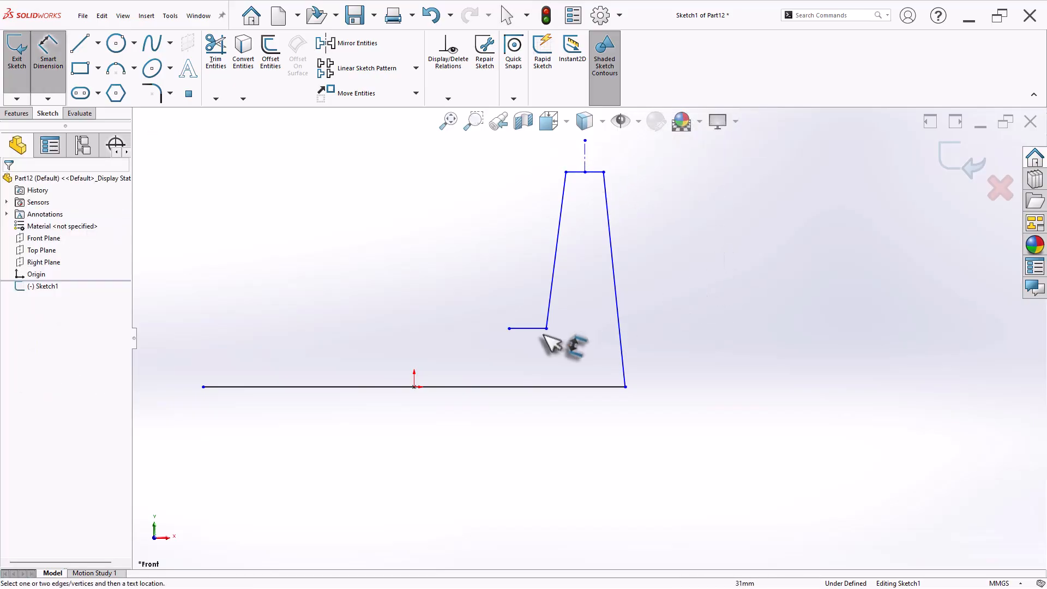
click(529, 329)
click(527, 294)
text(1)
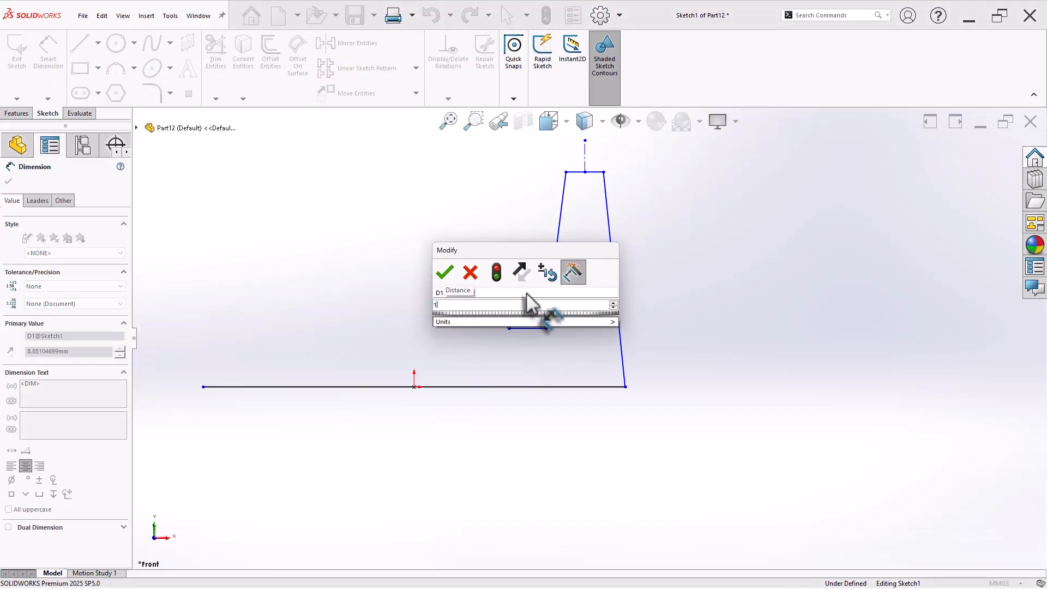
key(Return)
Dimension the height from the base line to the vane's tip as 35 mm.
click(596, 173)
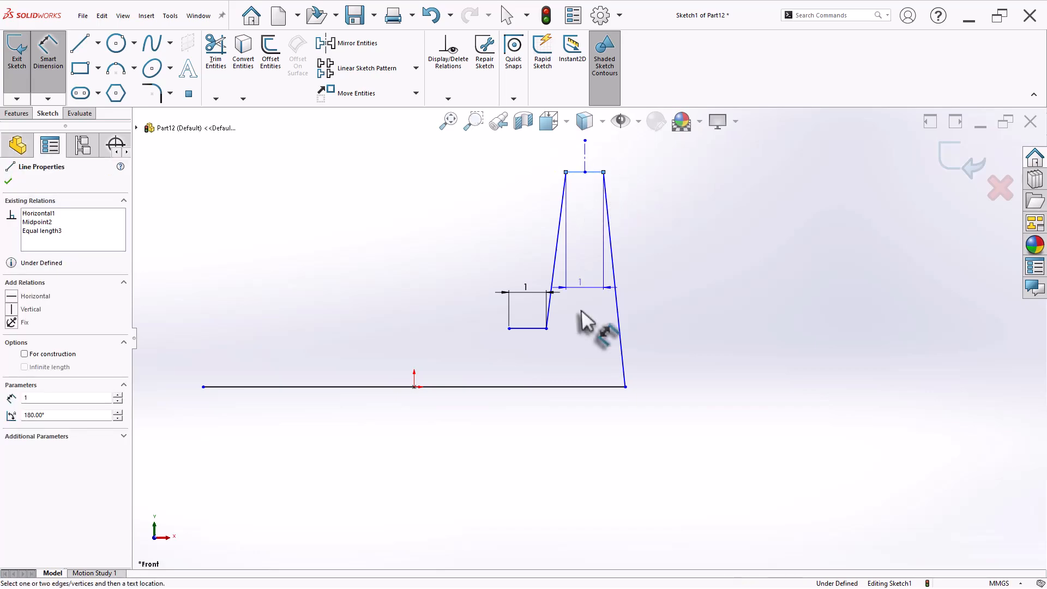
click(587, 387)
click(667, 310)
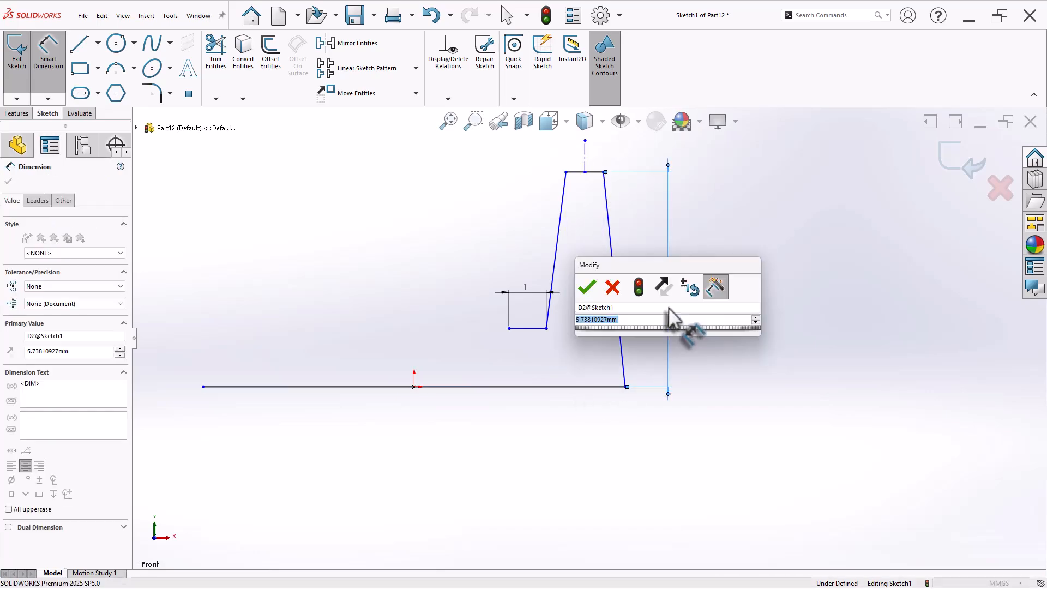
text(35)
key(Return)
click(729, 348)
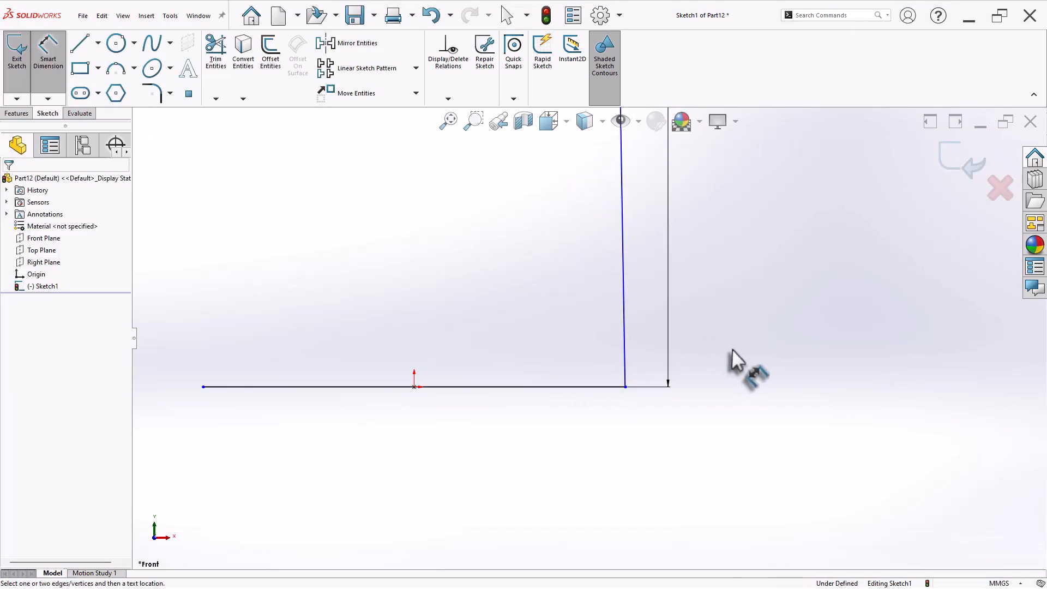
Dimension the short horizontal foot line's height above the base line as 5 mm.
scroll(731, 348, up, 10)
scroll(617, 228, down, 4)
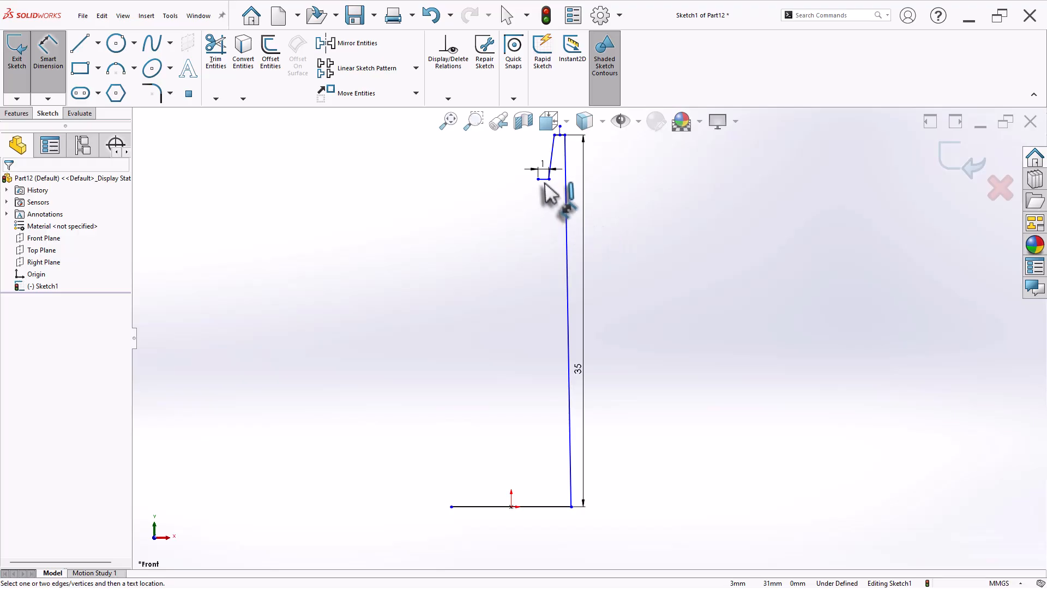
click(544, 179)
click(551, 507)
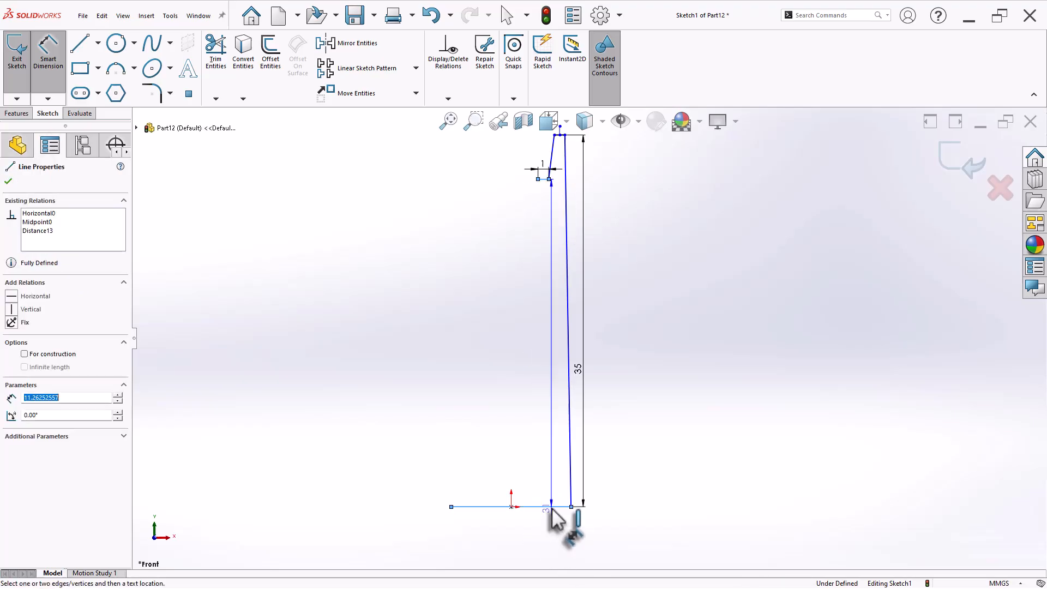
click(553, 479)
text(5)
key(Return)
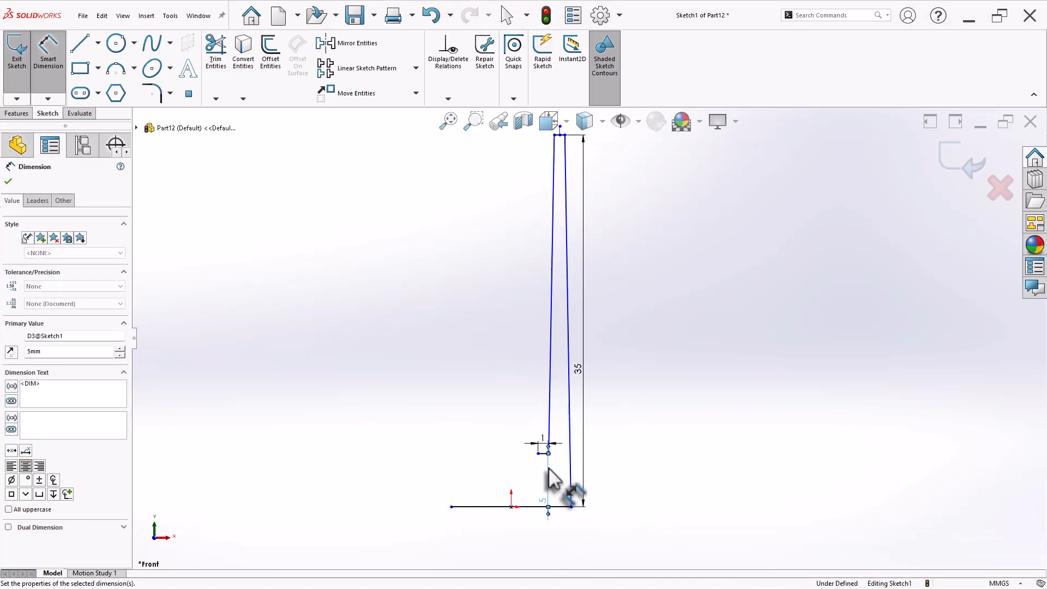
click(629, 468)
Dimension the angle between the vane's outer side and the horizontal at its base-line end as 93 degrees.
scroll(587, 472, up, 1)
scroll(562, 447, down, 3)
scroll(592, 404, up, 2)
scroll(599, 414, down, 6)
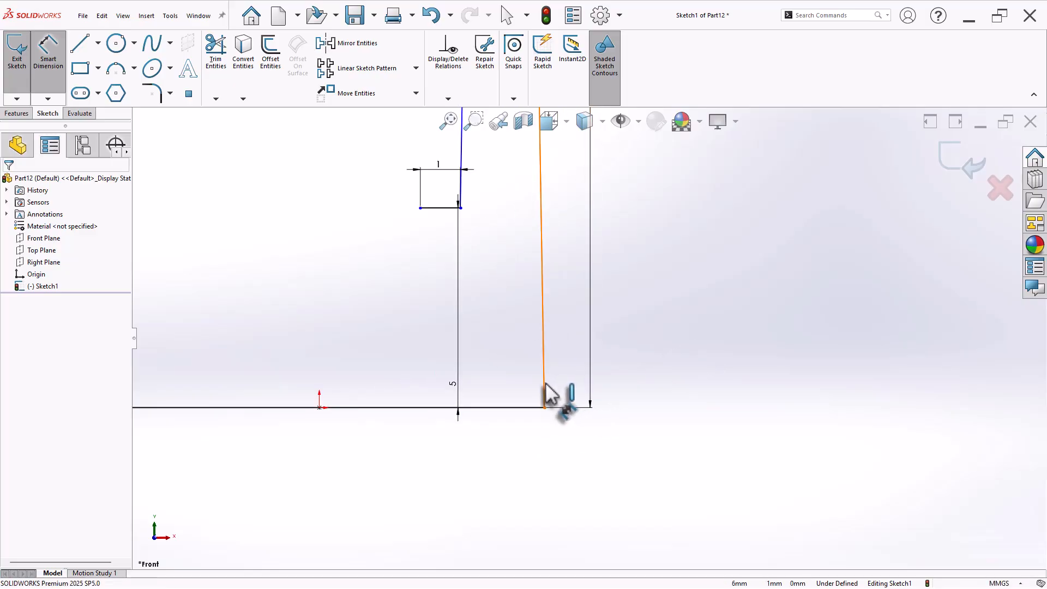
click(544, 401)
click(544, 407)
click(569, 407)
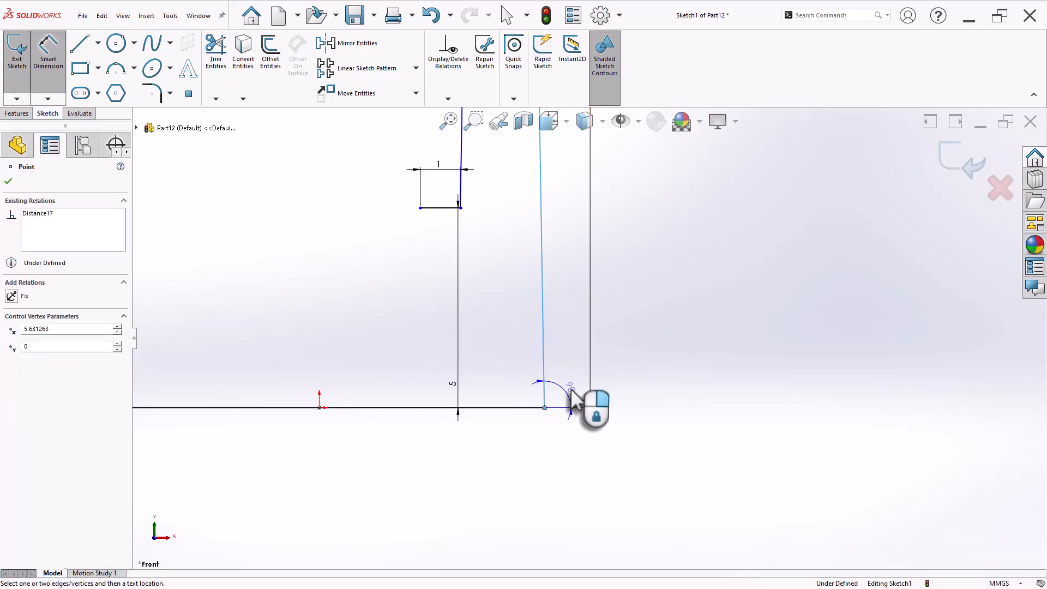
click(572, 386)
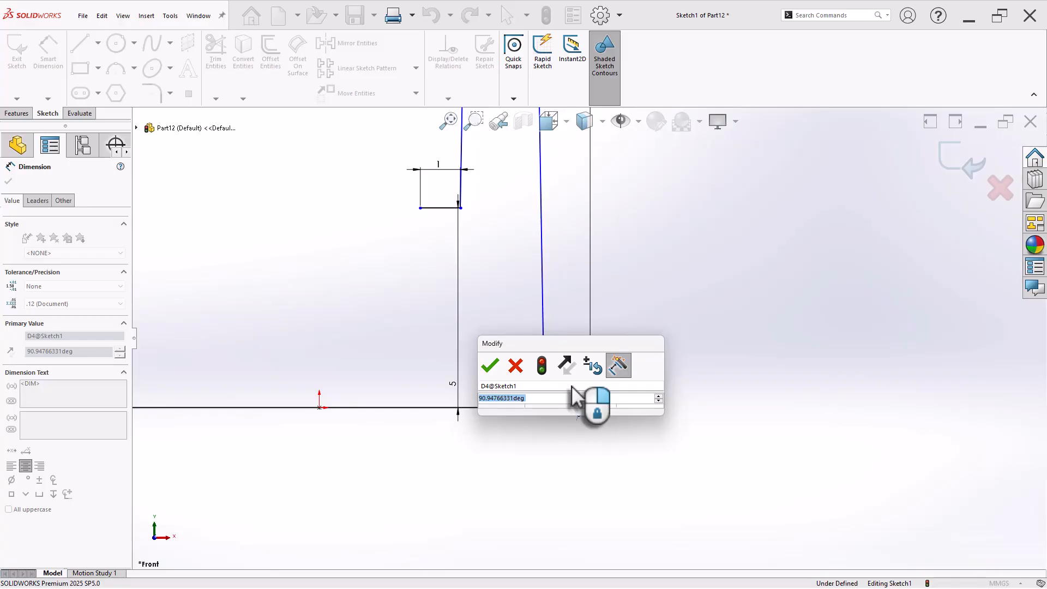
text(93)
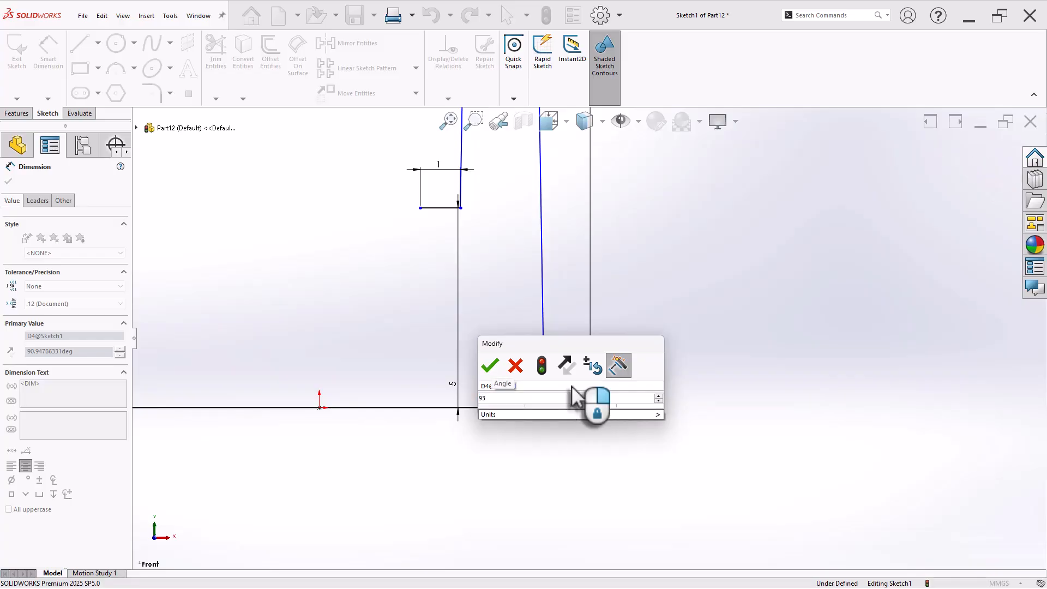
key(Return)
Dimension the angle between the vane's inner side and the horizontal at its tip as 87 degrees.
scroll(620, 371, up, 5)
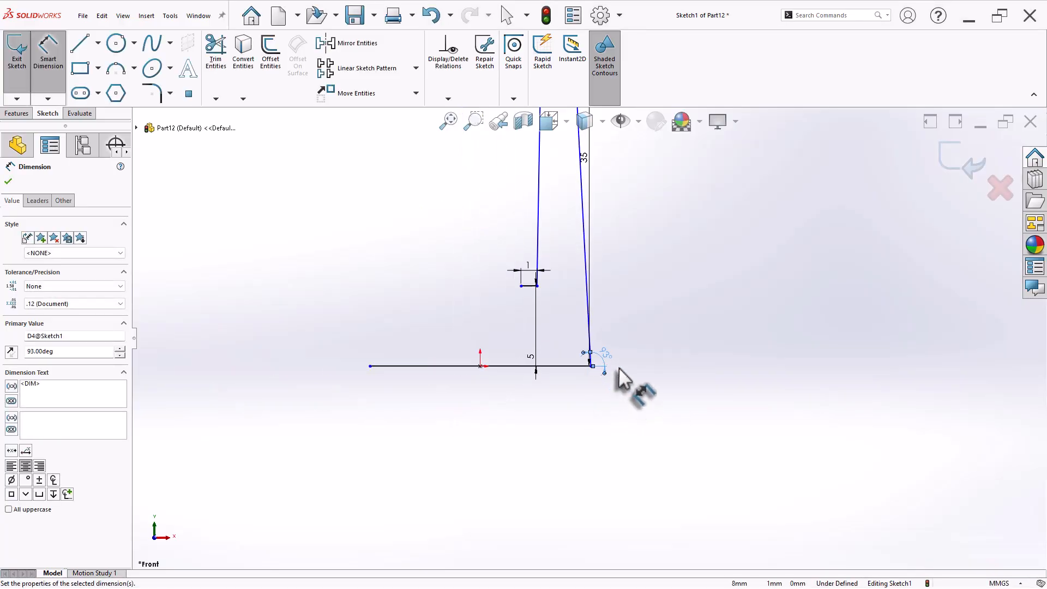
scroll(608, 292, up, 5)
scroll(575, 188, down, 3)
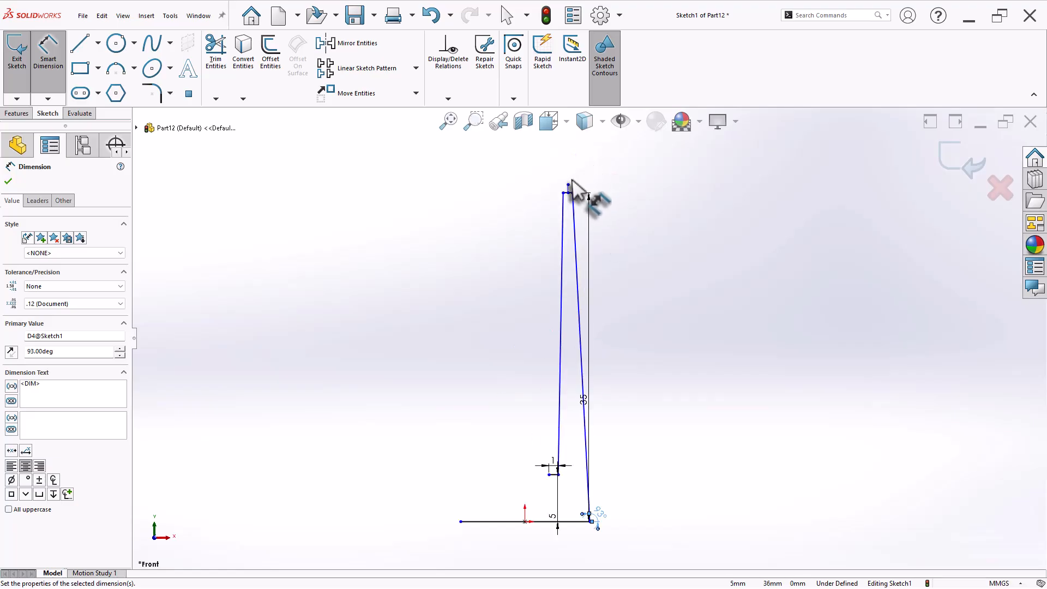
scroll(571, 185, down, 3)
click(576, 277)
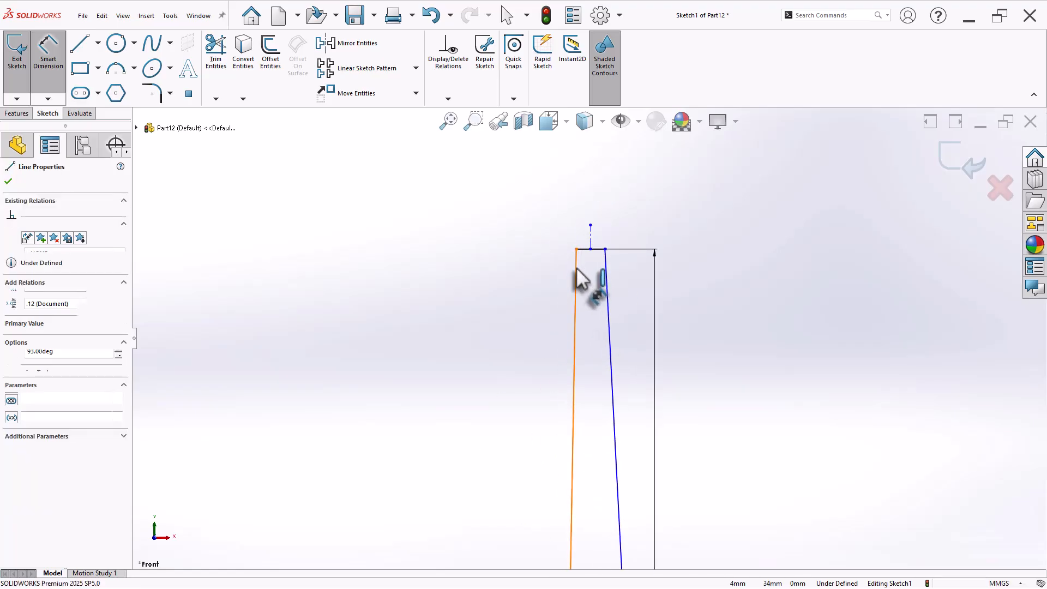
click(576, 250)
click(561, 276)
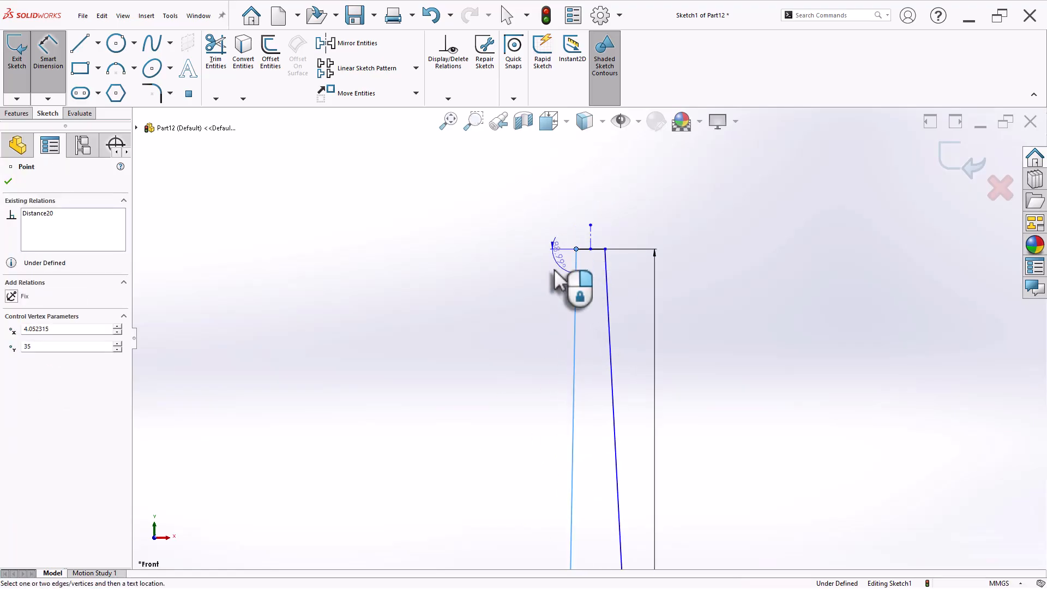
text(8)
key(Return)
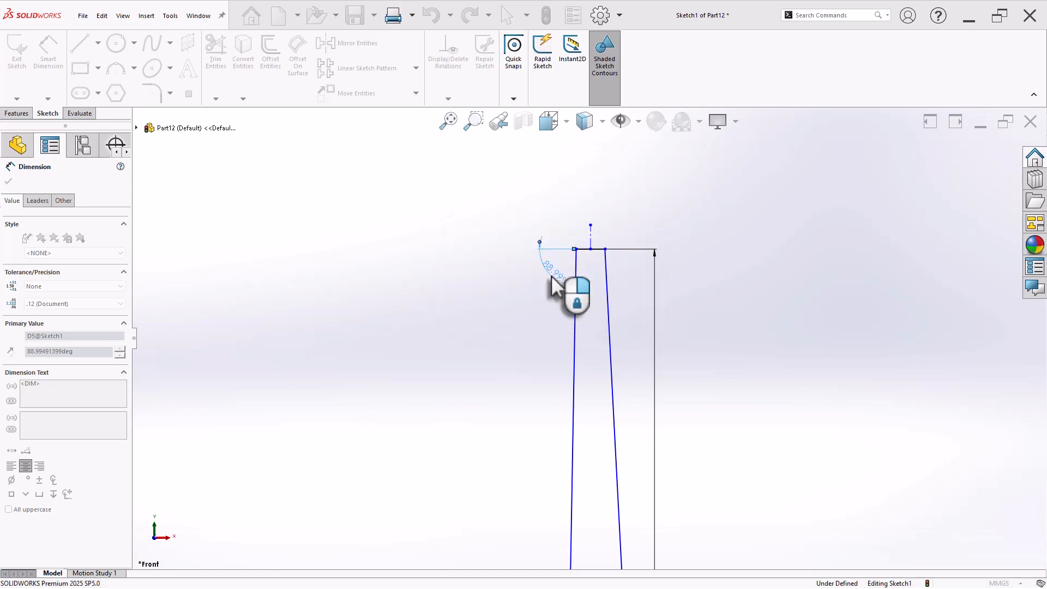
Move the 5 mm height dimension farther inward from the vane's foot and end dimensioning.
scroll(621, 497, up, 4)
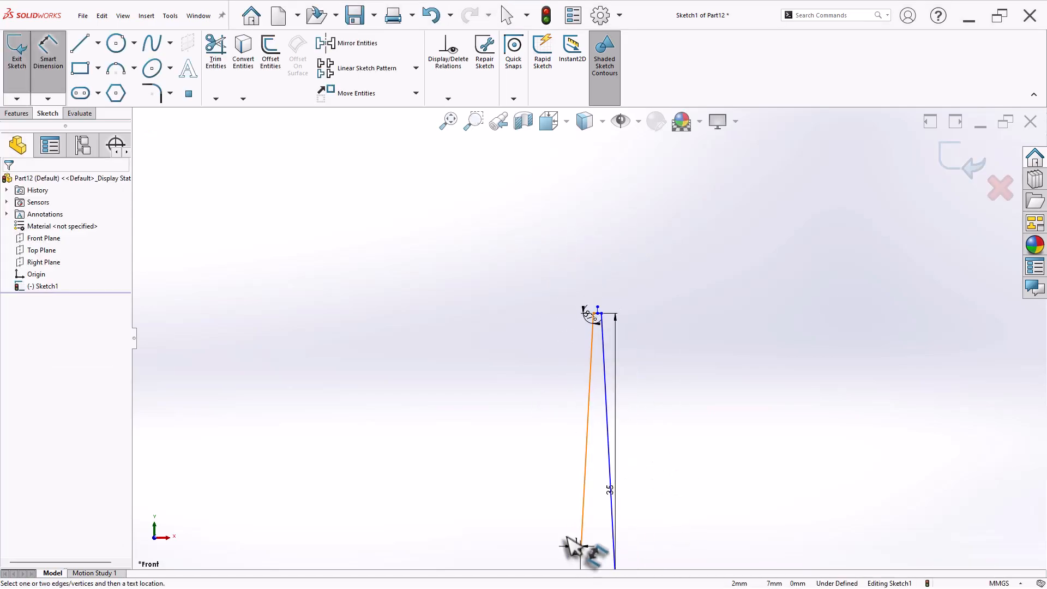
scroll(592, 494, down, 5)
scroll(660, 353, down, 3)
mouse_move(488, 443)
mouse_down()
mouse_move(477, 424)
mouse_move(498, 453)
mouse_move(452, 445)
mouse_up()
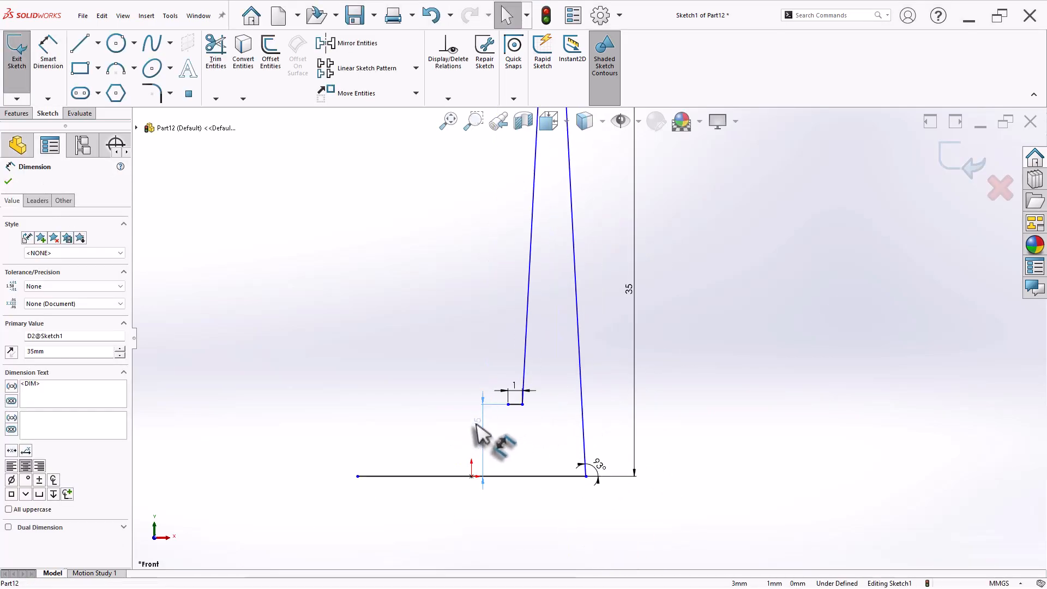
key(Escape)
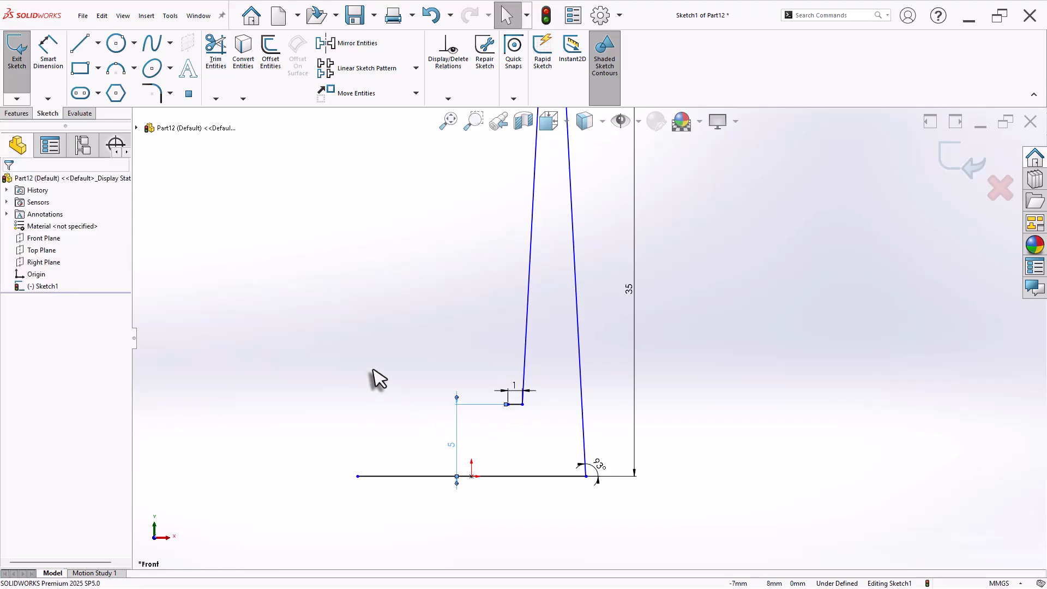
Stretch the base line so that its free end lies about 24 mm from the origin.
drag(358, 476, 159, 478)
key(f)
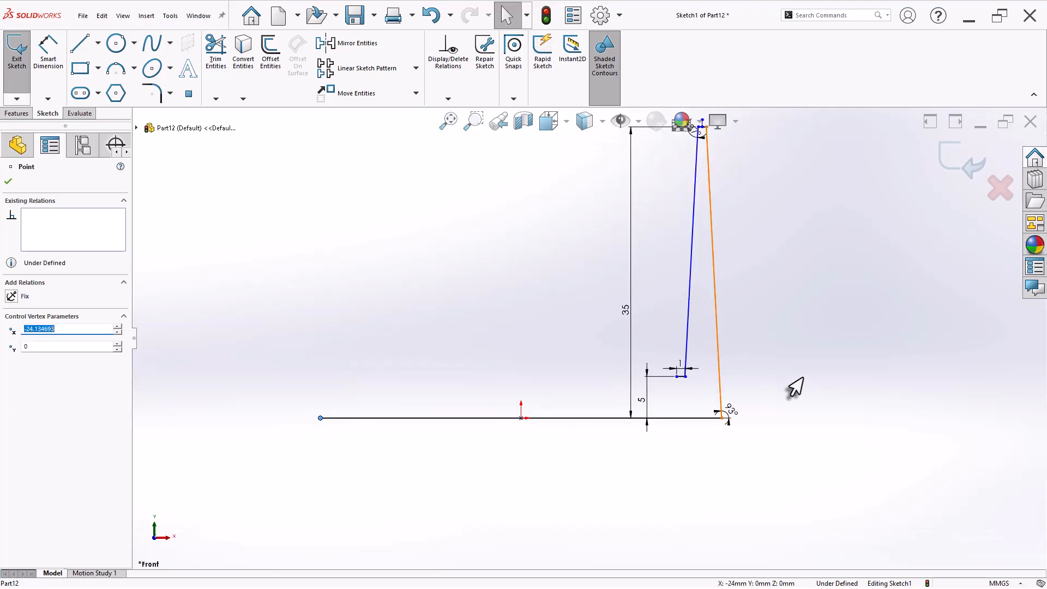
click(753, 371)
Draw a horizontal centerline about 4.1 mm long from the vane's inner foot corner to its outer side.
scroll(750, 368, down, 3)
scroll(747, 367, down, 2)
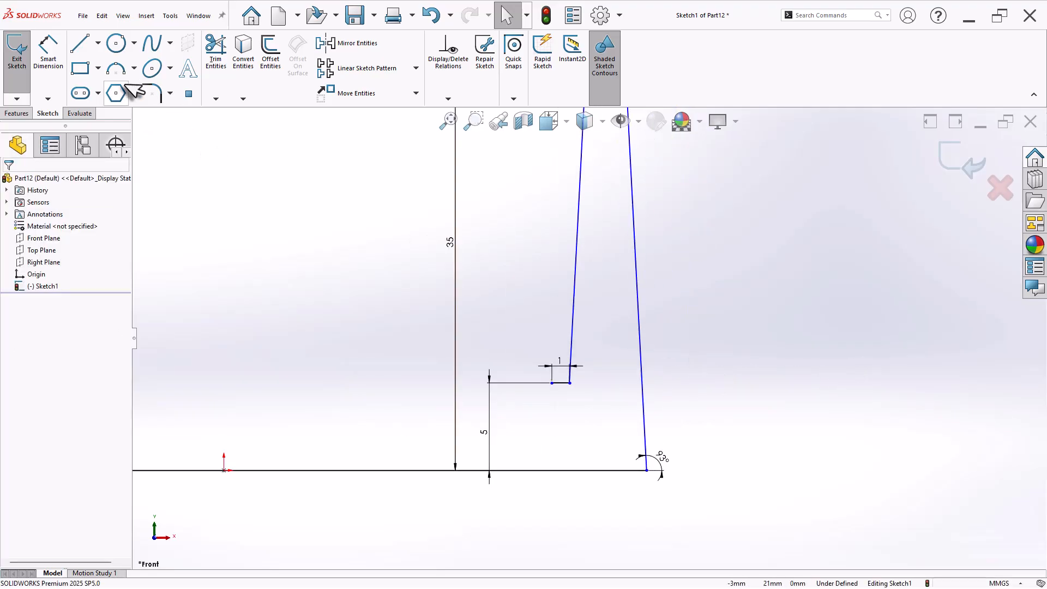
click(98, 43)
click(104, 76)
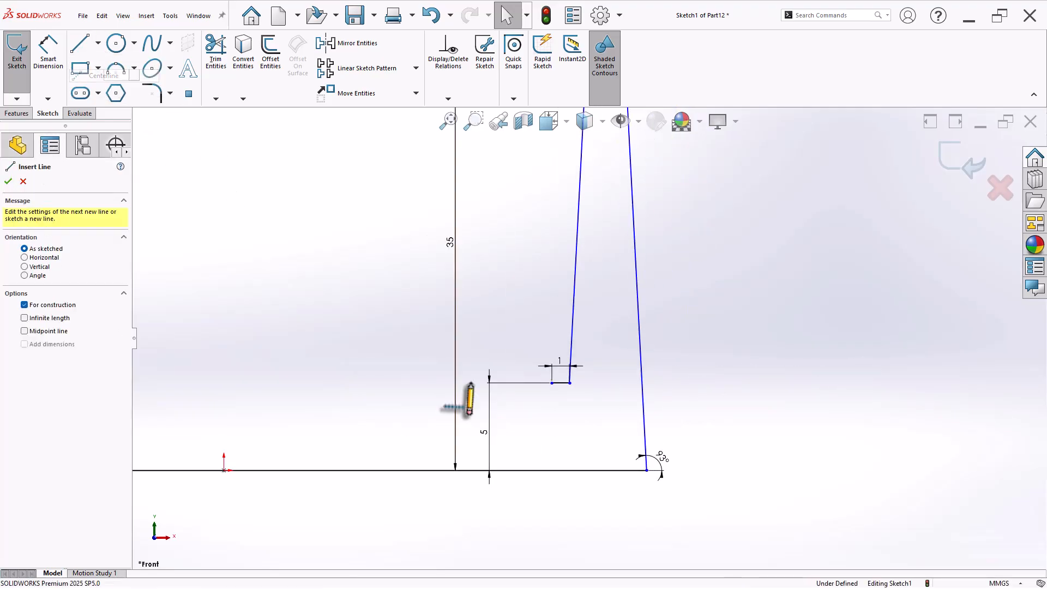
click(571, 383)
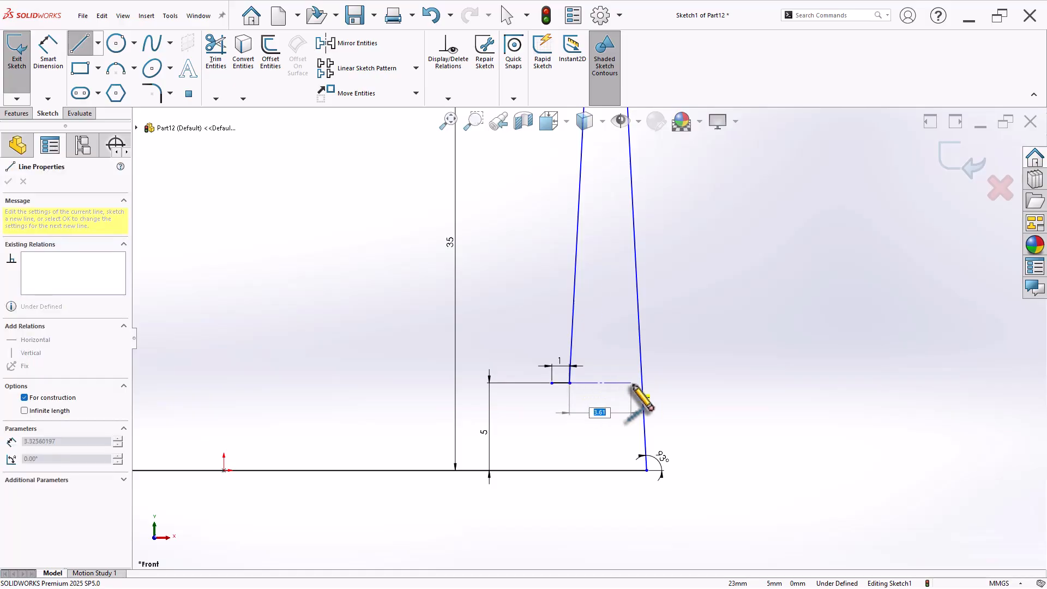
click(641, 383)
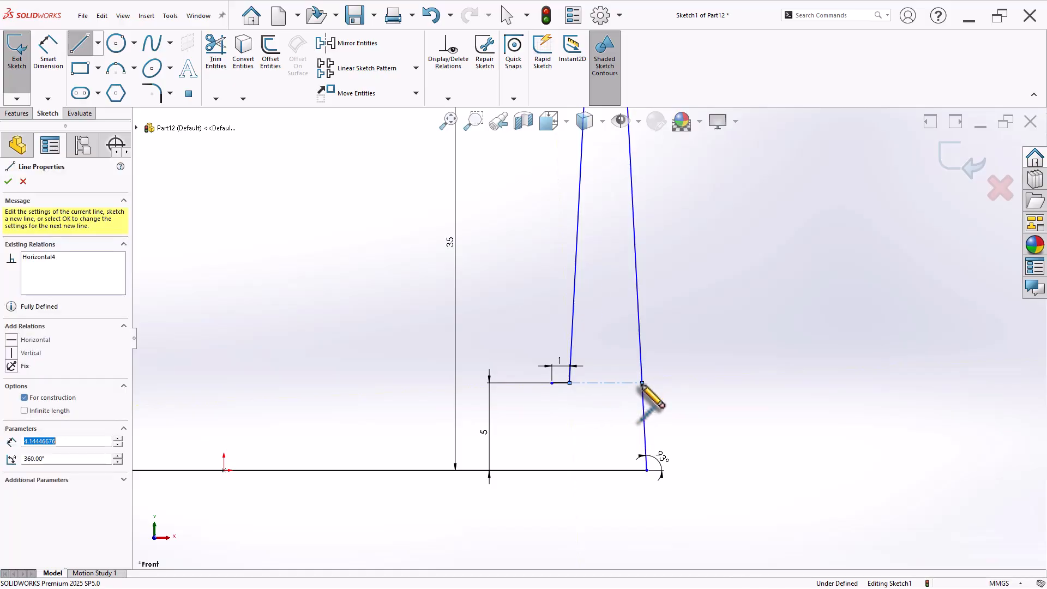
Trim the vane's outer side below the horizontal centerline, keeping the trimmed part as construction geometry.
click(216, 52)
click(30, 437)
drag(664, 417, 633, 439)
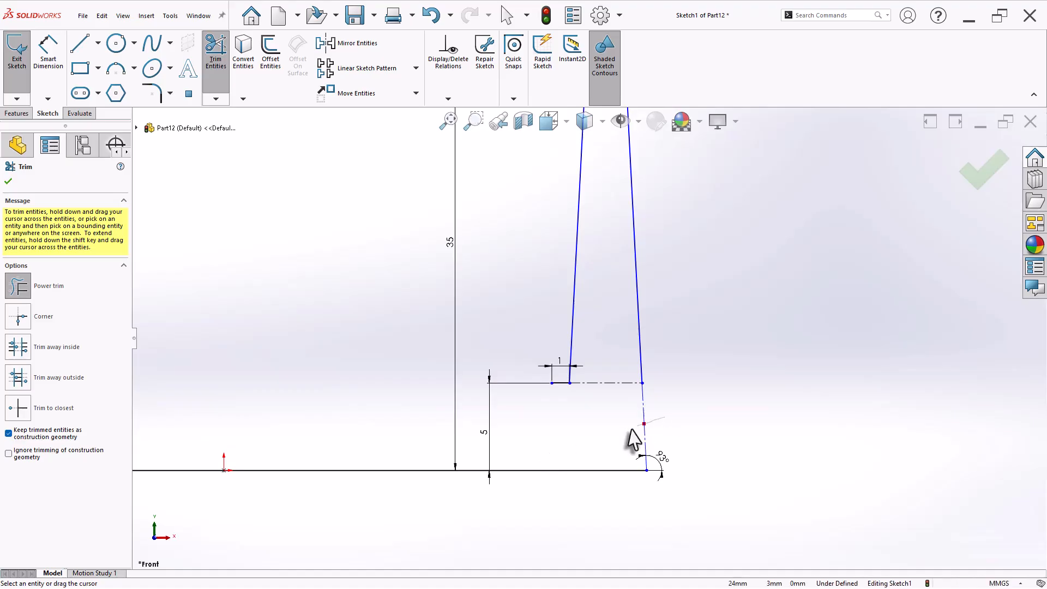
click(12, 184)
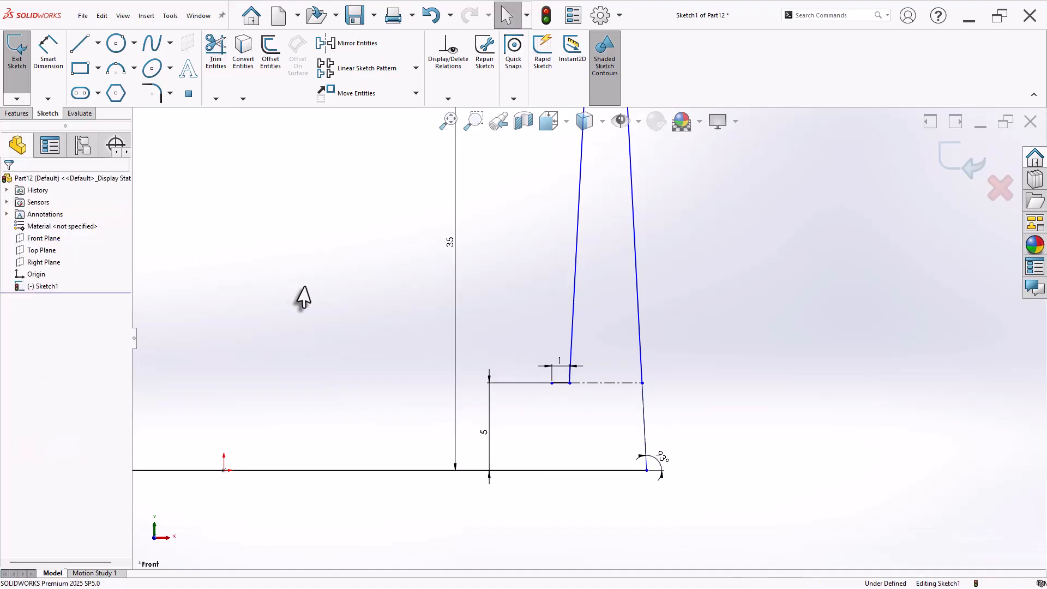
Pattern the vane's two sides, tip and foot line linearly along the reversed X direction, with 12 instances at 10 mm spacing.
scroll(444, 311, up, 8)
scroll(627, 259, down, 3)
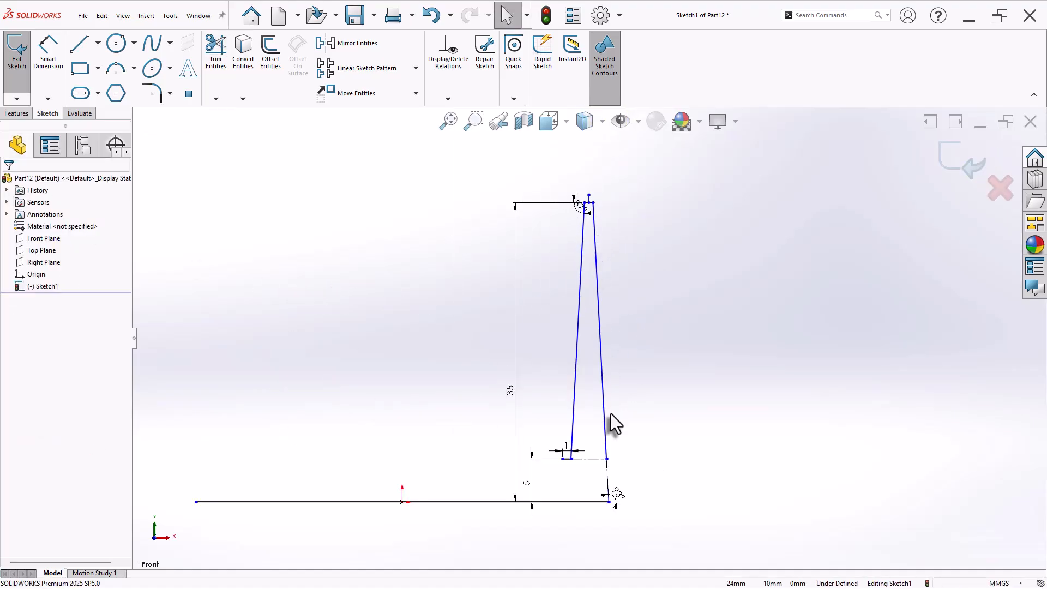
click(605, 427)
scroll(616, 215, down, 7)
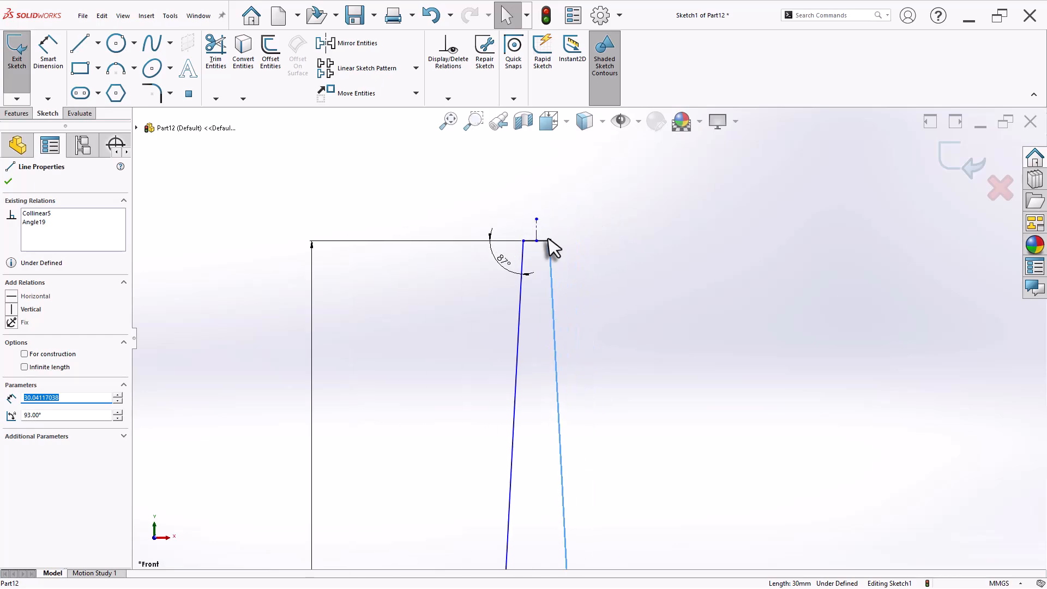
scroll(548, 240, down, 2)
ctrl+click(540, 253)
ctrl+click(516, 343)
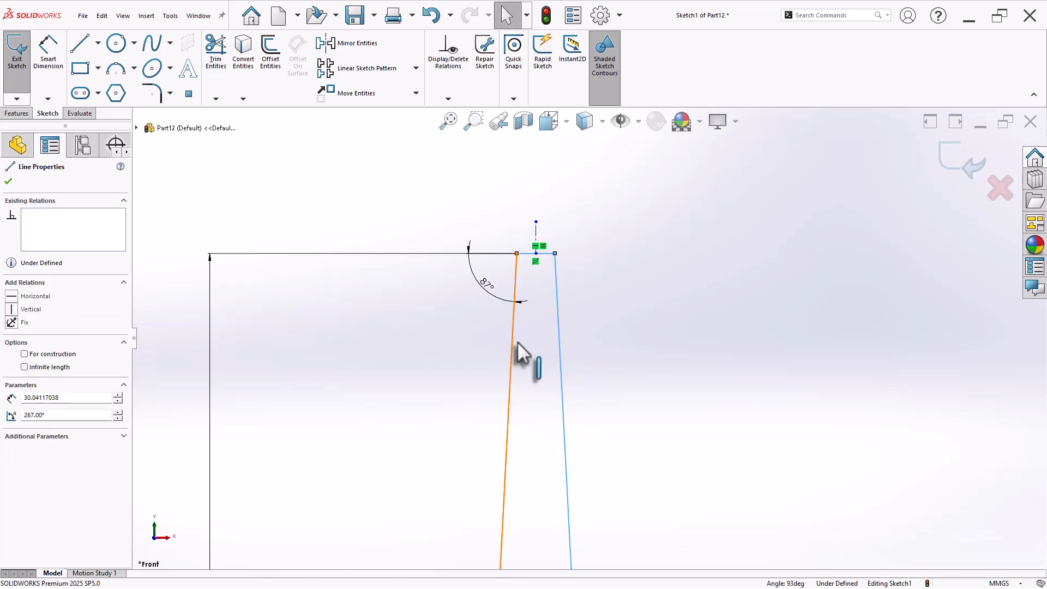
scroll(580, 381, up, 5)
scroll(585, 525, down, 6)
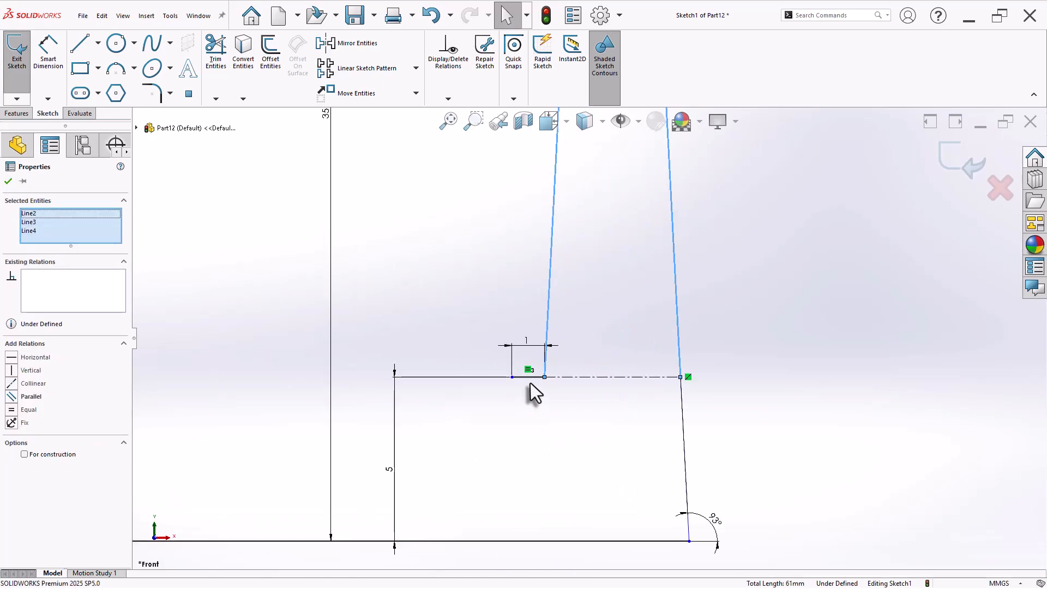
ctrl+click(533, 378)
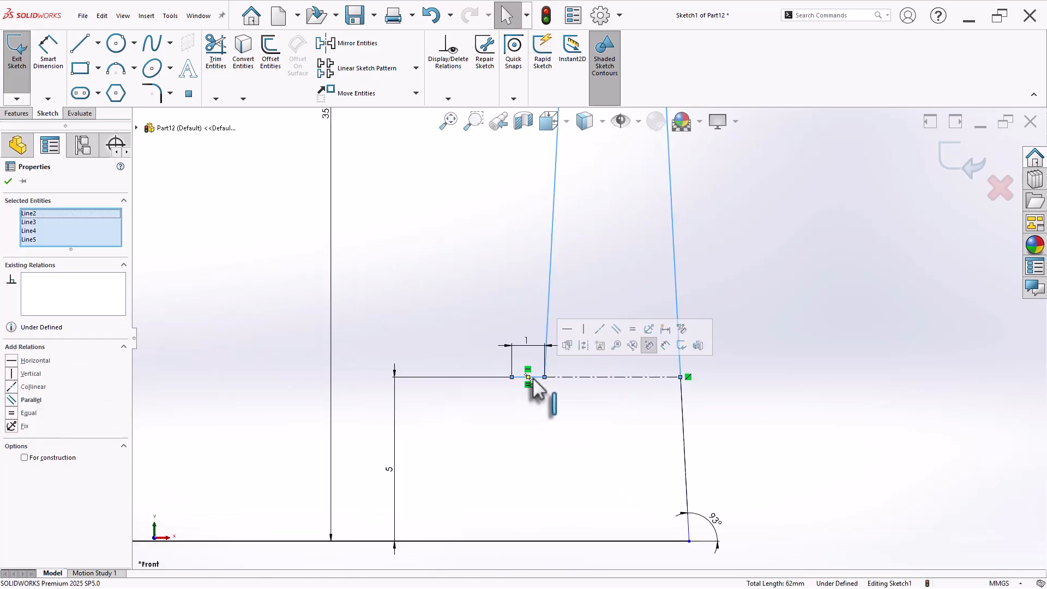
click(358, 68)
scroll(401, 401, up, 1)
scroll(401, 401, down, 3)
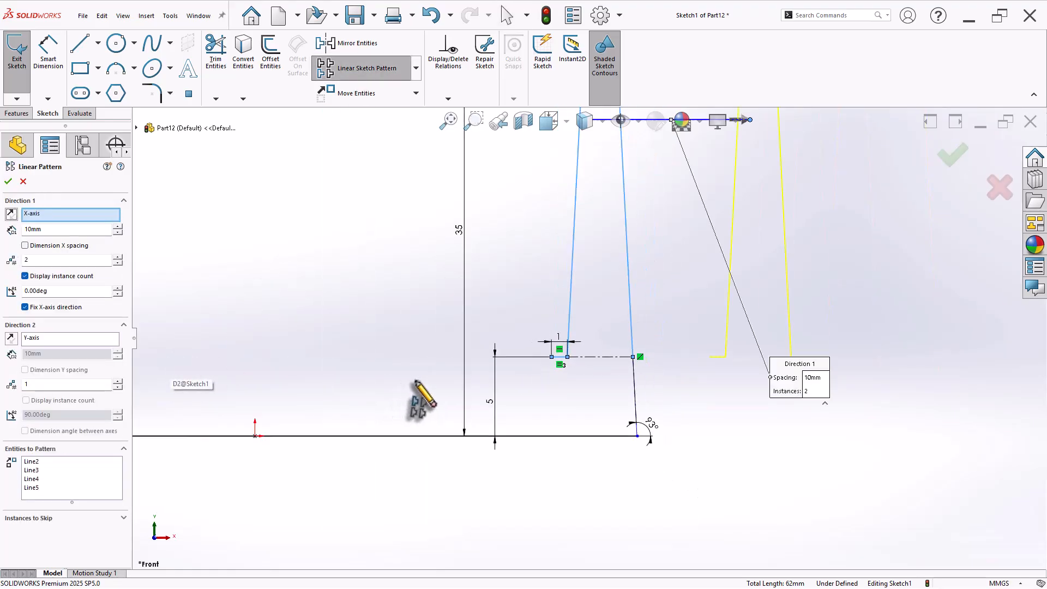
click(11, 214)
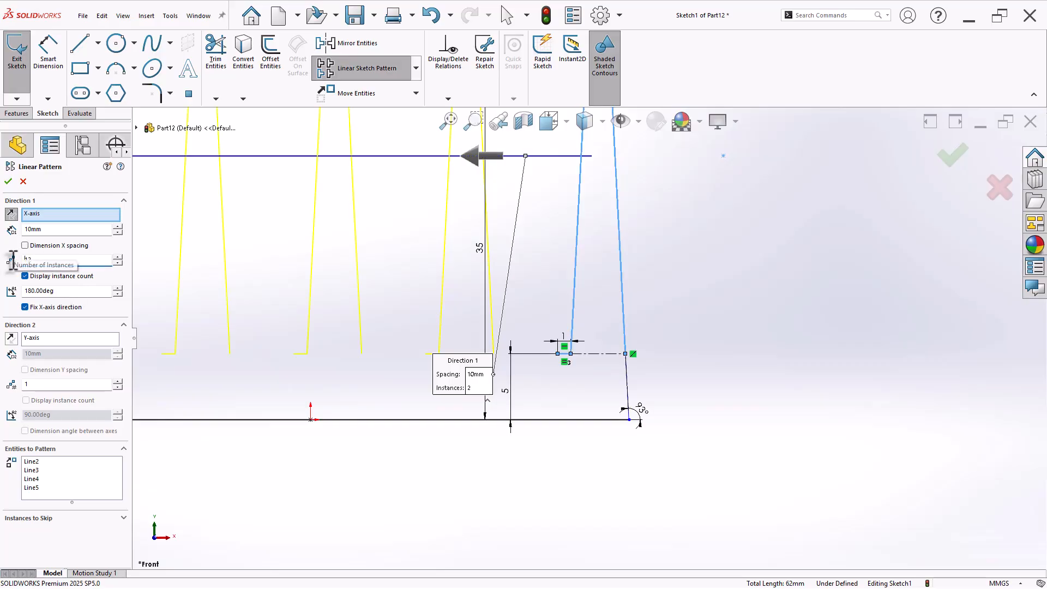
scroll(635, 294, up, 2)
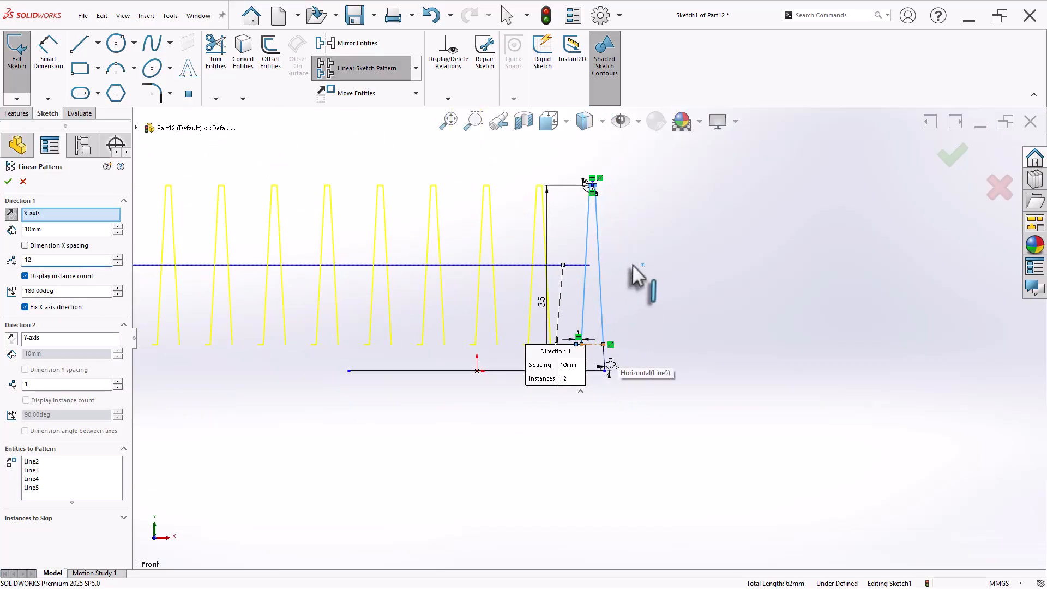
click(8, 181)
Make the lower end of the second vane's outer side coincident with the free end of the first vane's foot line.
scroll(600, 321, up, 4)
click(482, 363)
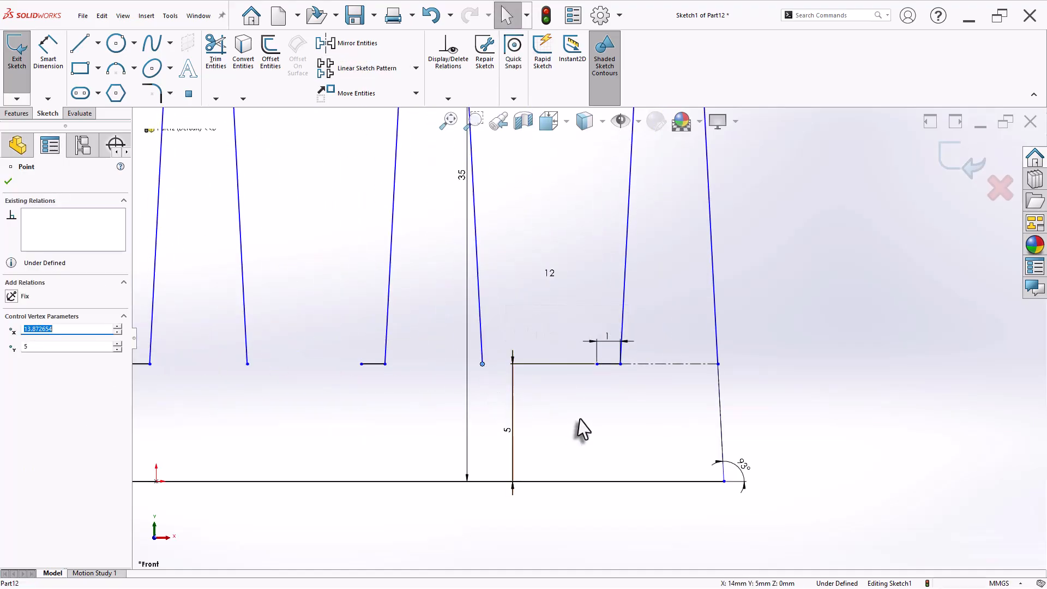
ctrl+click(597, 363)
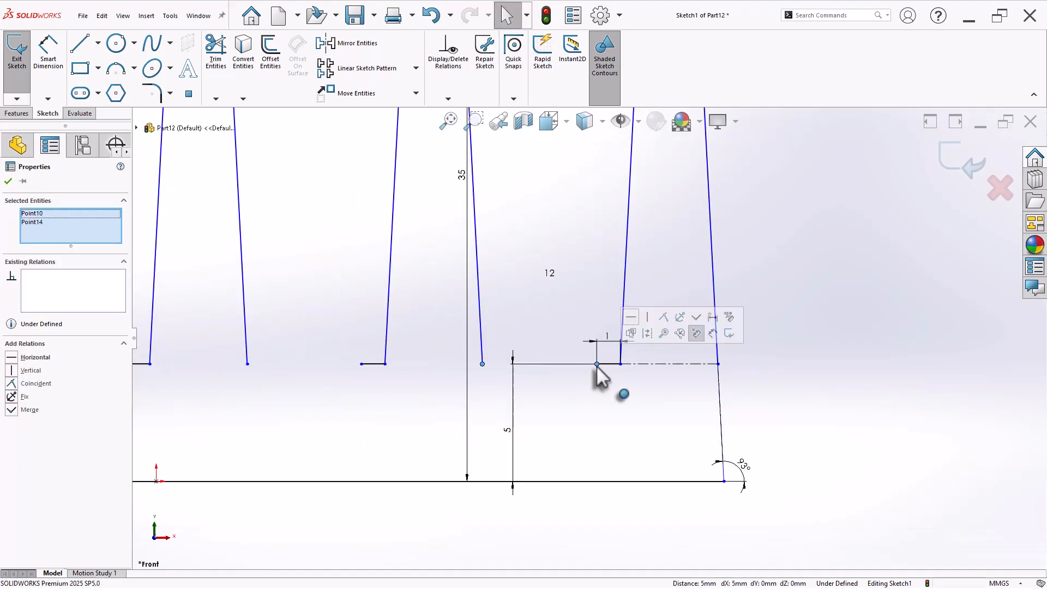
click(664, 318)
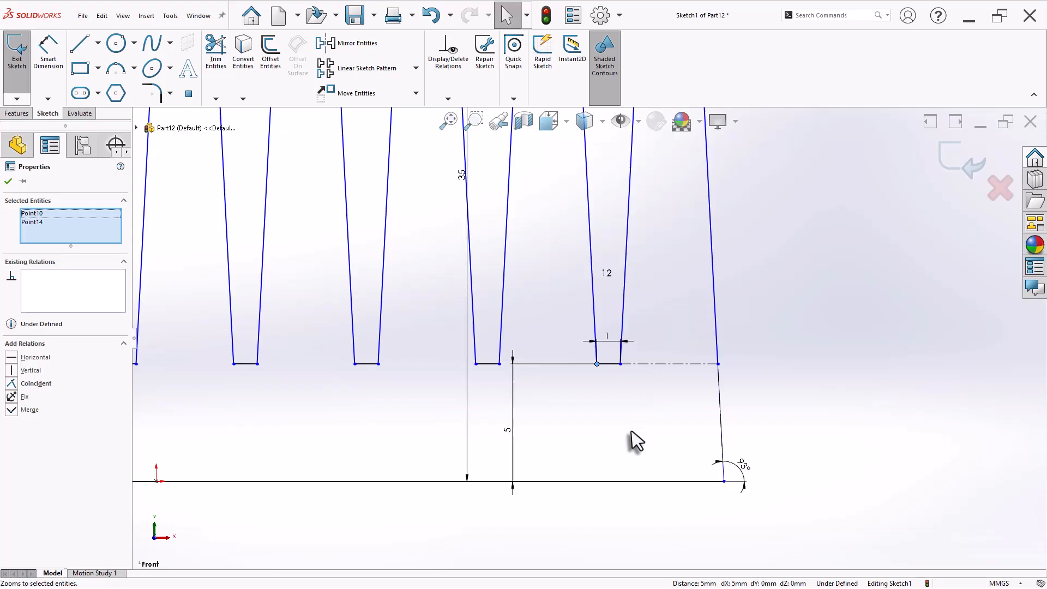
click(635, 436)
Stretch the base line past the last patterned vane and extend that vane's outer side down to the base line.
scroll(649, 430, down, 5)
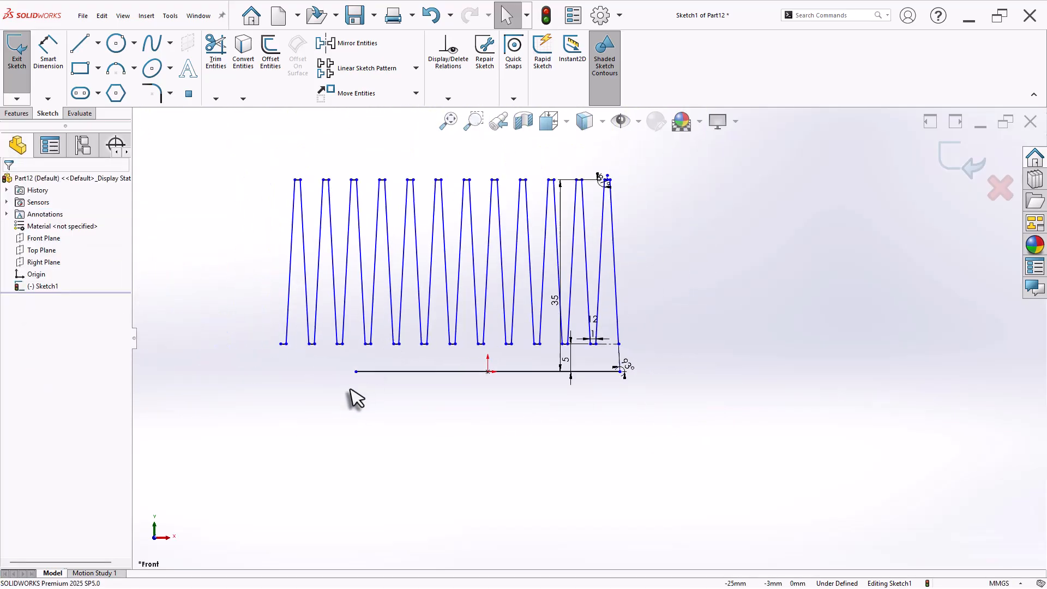
scroll(358, 390, up, 2)
drag(394, 368, 335, 368)
click(383, 417)
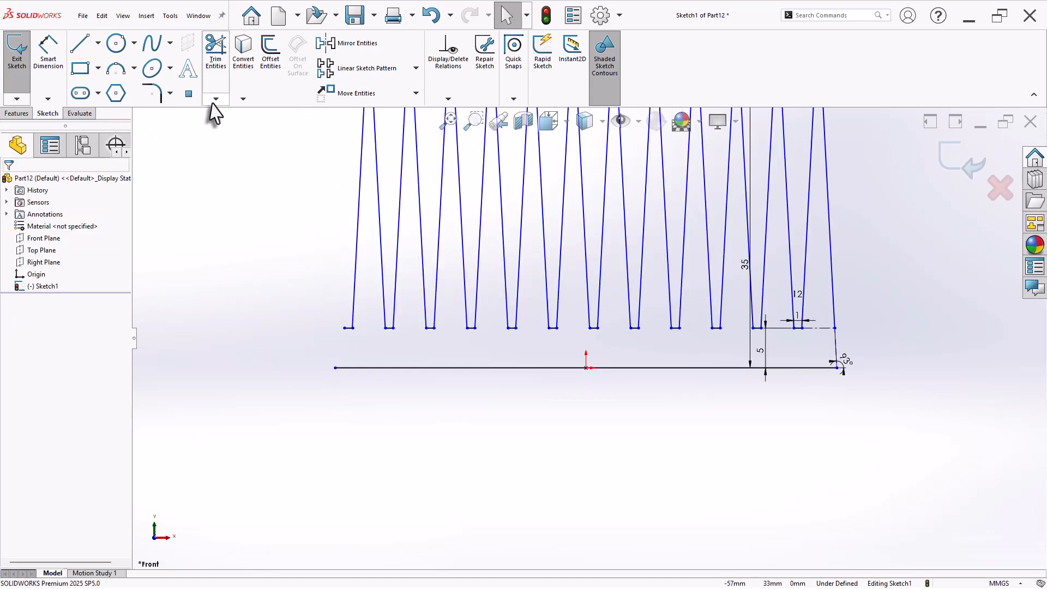
click(237, 125)
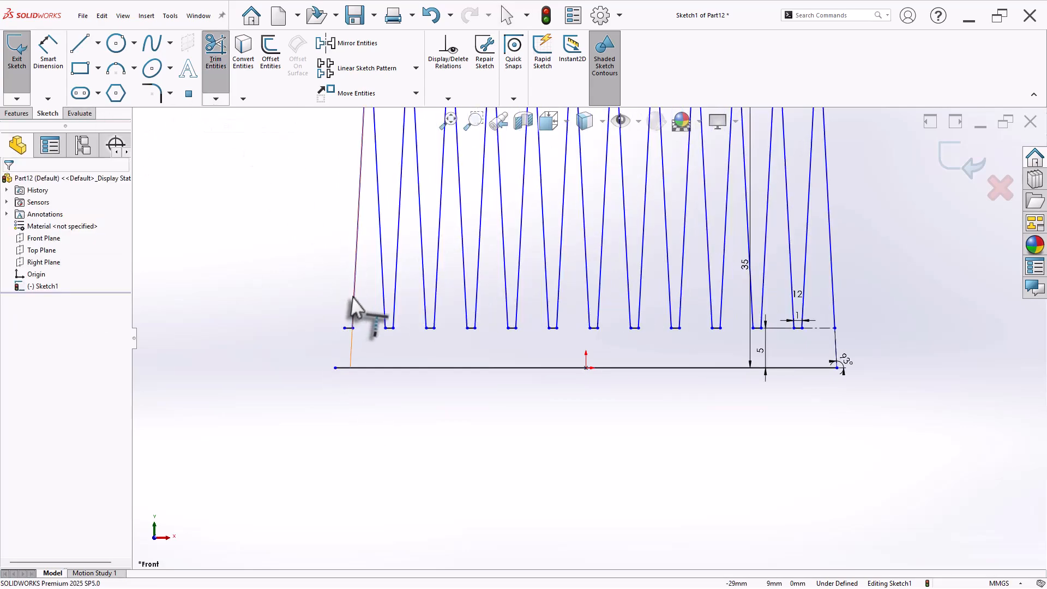
click(350, 299)
Trim the base line and foot line stubs beyond the last patterned vane, without keeping trimmed entities as construction geometry.
right_click(228, 222)
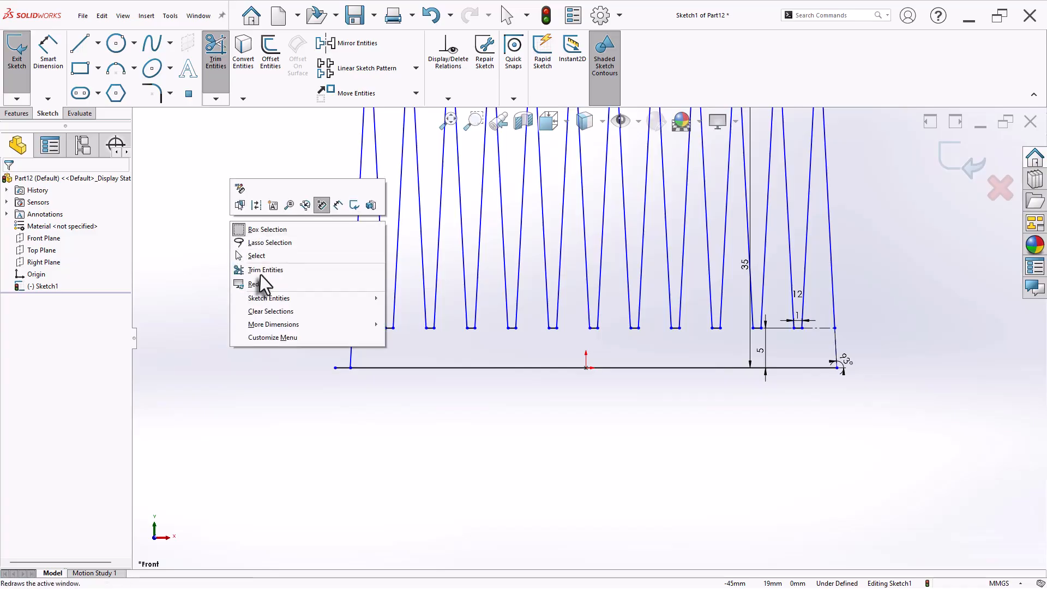
click(261, 273)
scroll(401, 375, down, 1)
scroll(355, 374, down, 2)
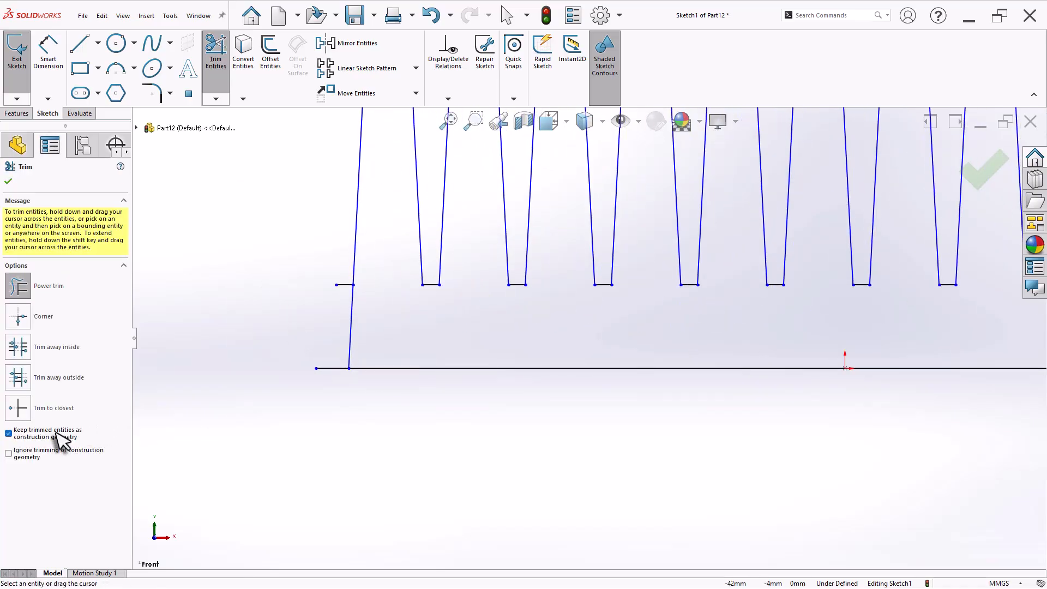
drag(321, 377, 324, 383)
drag(318, 260, 329, 297)
scroll(474, 341, up, 5)
scroll(744, 340, down, 4)
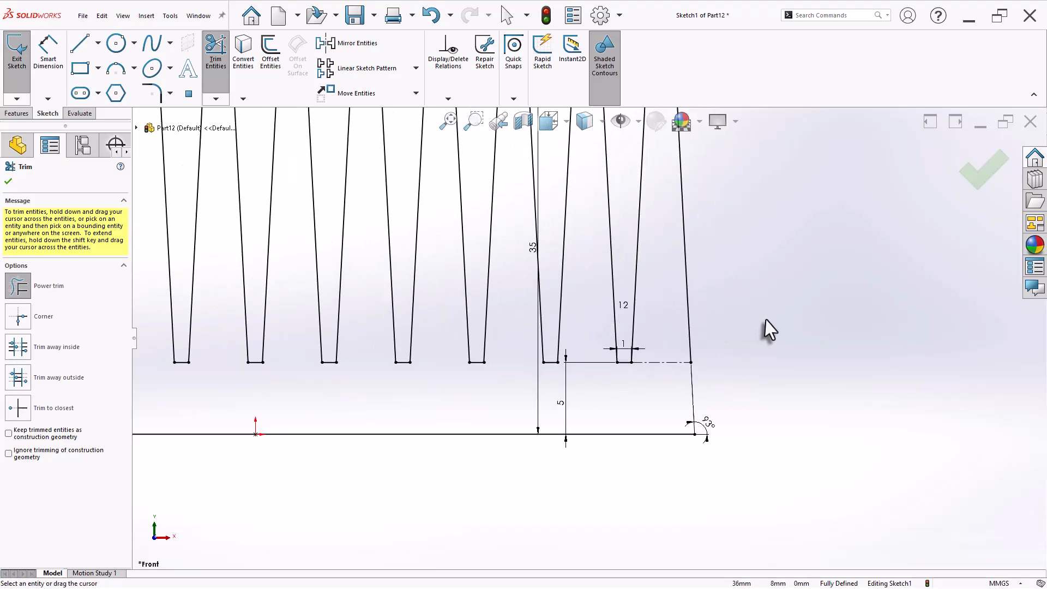
click(9, 182)
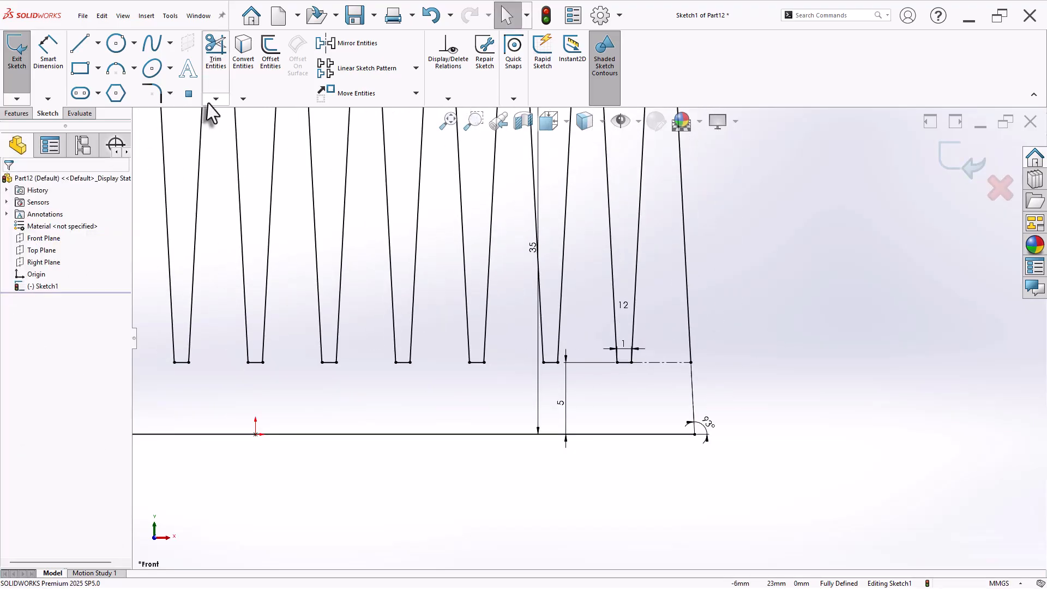
Extend the first vane's outer side down to the end of the base line to close the profile.
click(239, 126)
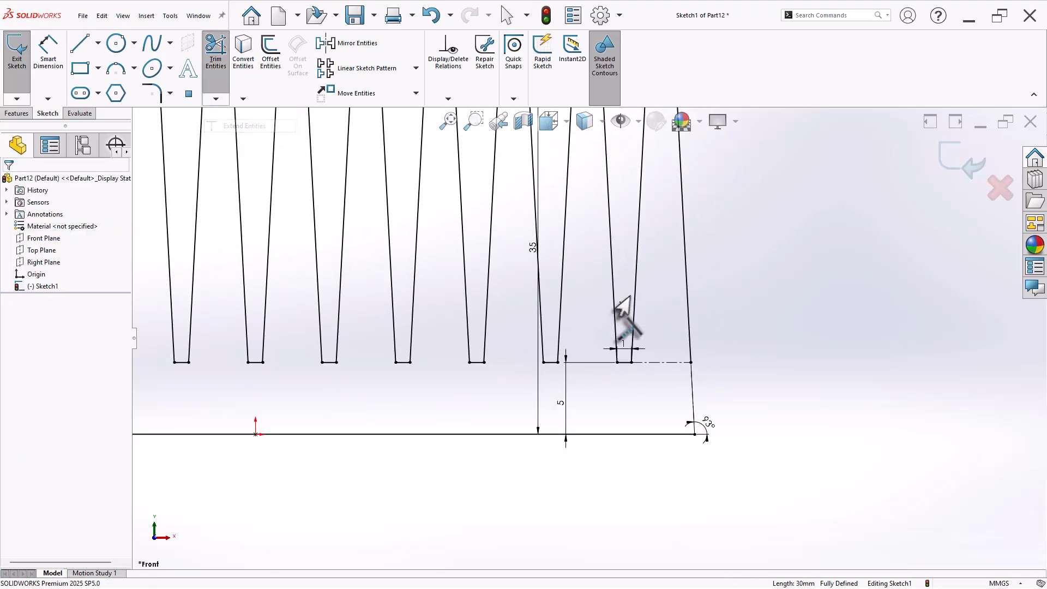
click(692, 319)
scroll(747, 317, down, 5)
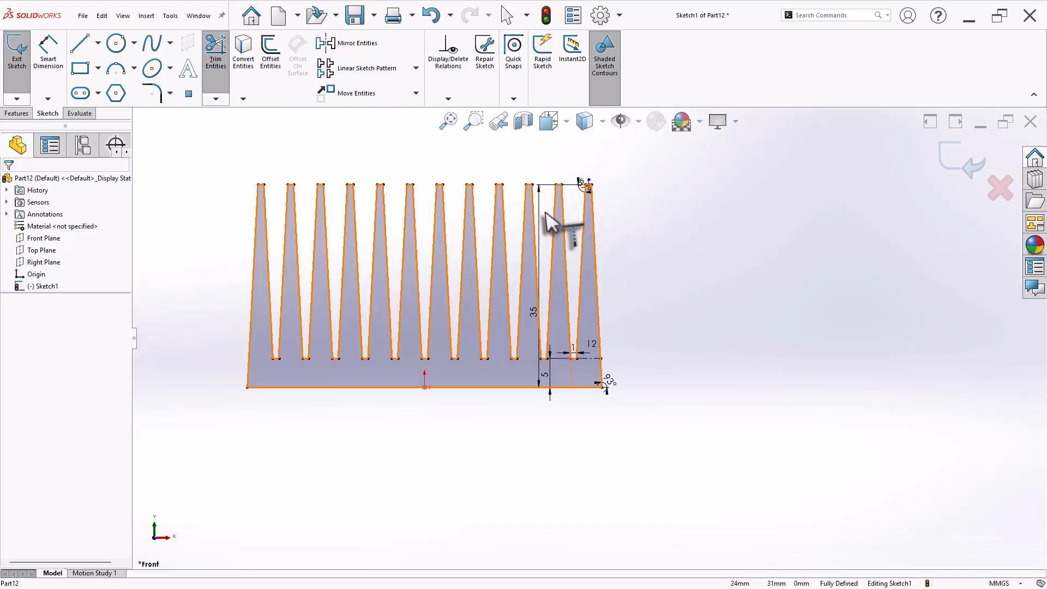
Extrude the closed vane profile as a blind boss with a depth of 80 mm.
click(18, 113)
click(20, 66)
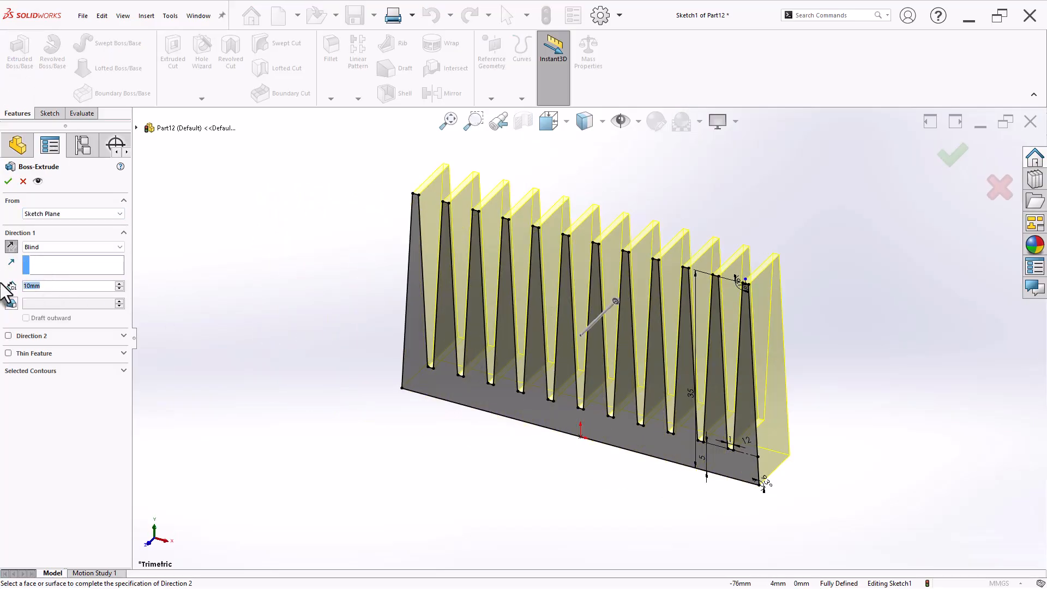
text(80)
key(Return)
key(Return)
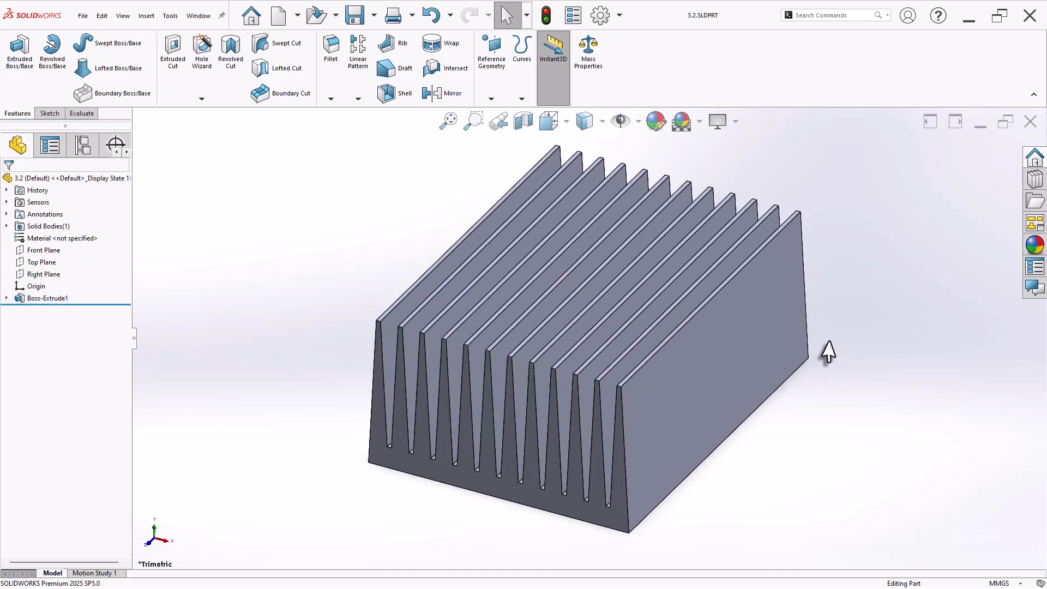
Check the finished part's volume in its mass properties, and examine the Practice Problem 3.3 drawing in the PDF viewer.
click(589, 55)
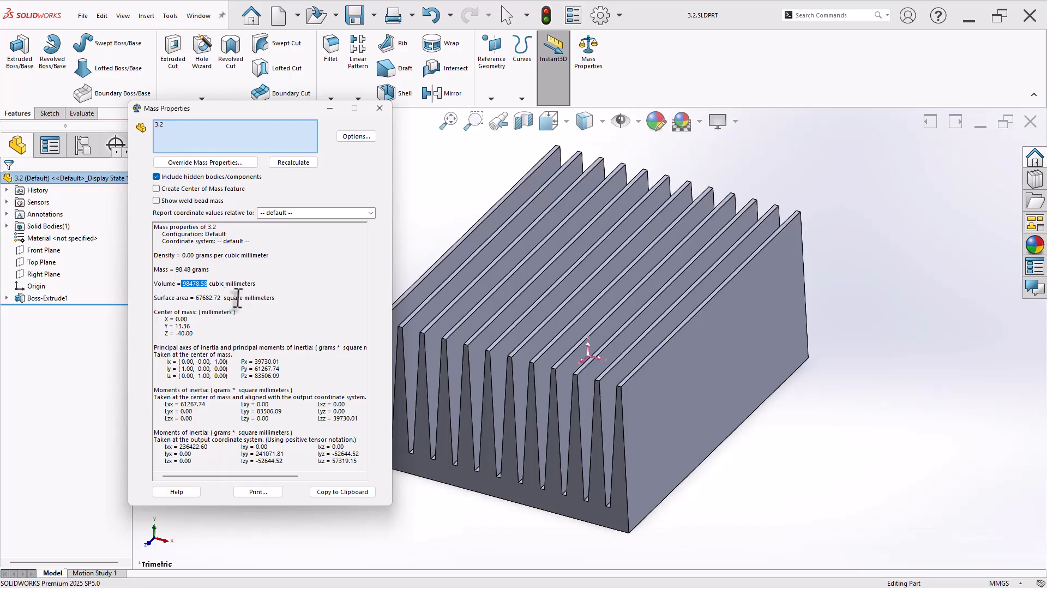
click(379, 108)
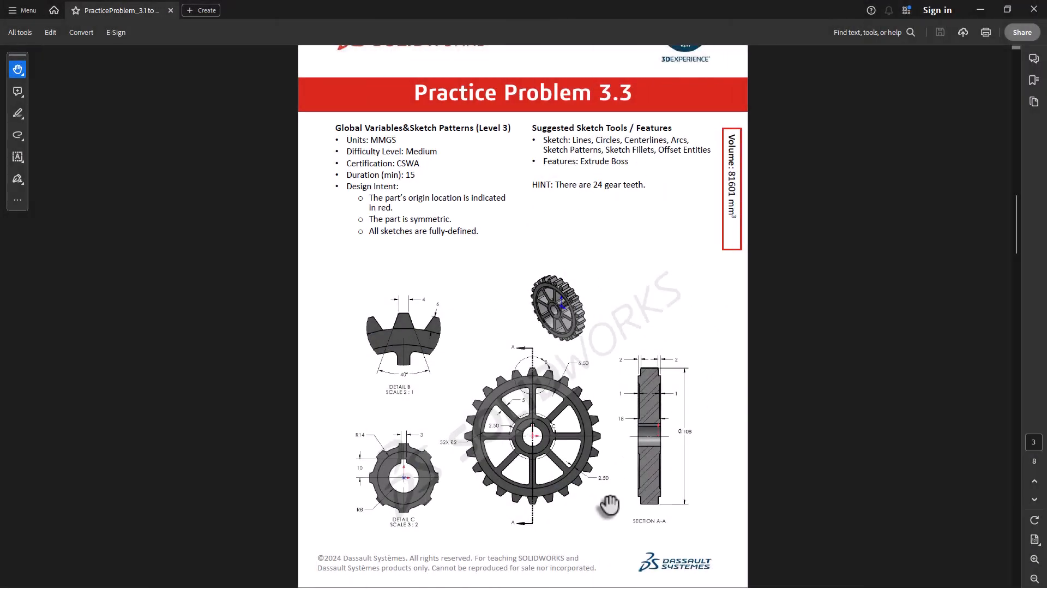
scroll(612, 504, down, 3)
click(1034, 557)
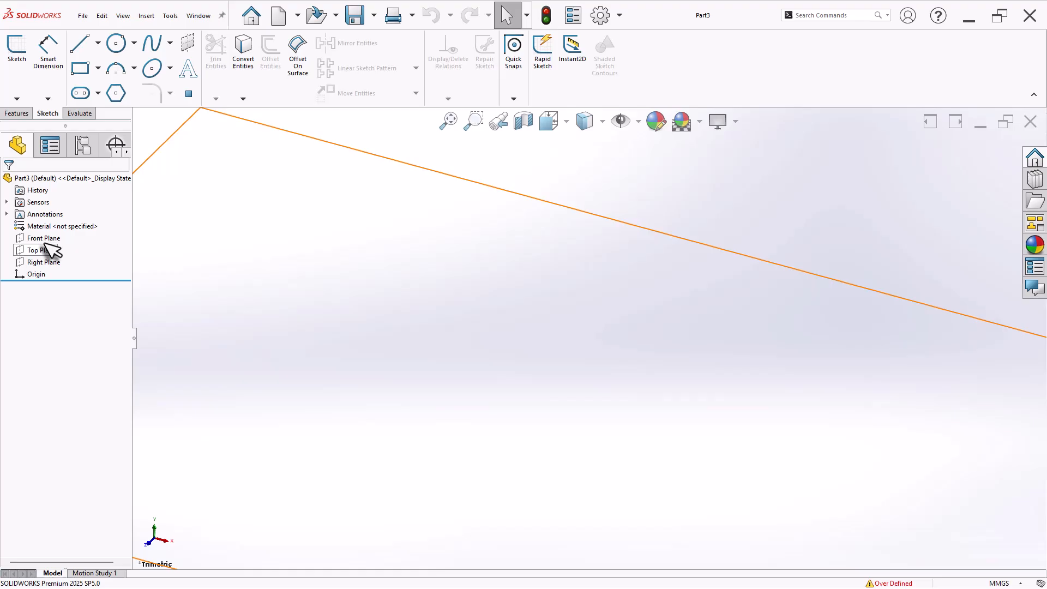
Start a sketch on the Front Plane and draw a 108 mm diameter construction circle centered on the origin.
click(40, 239)
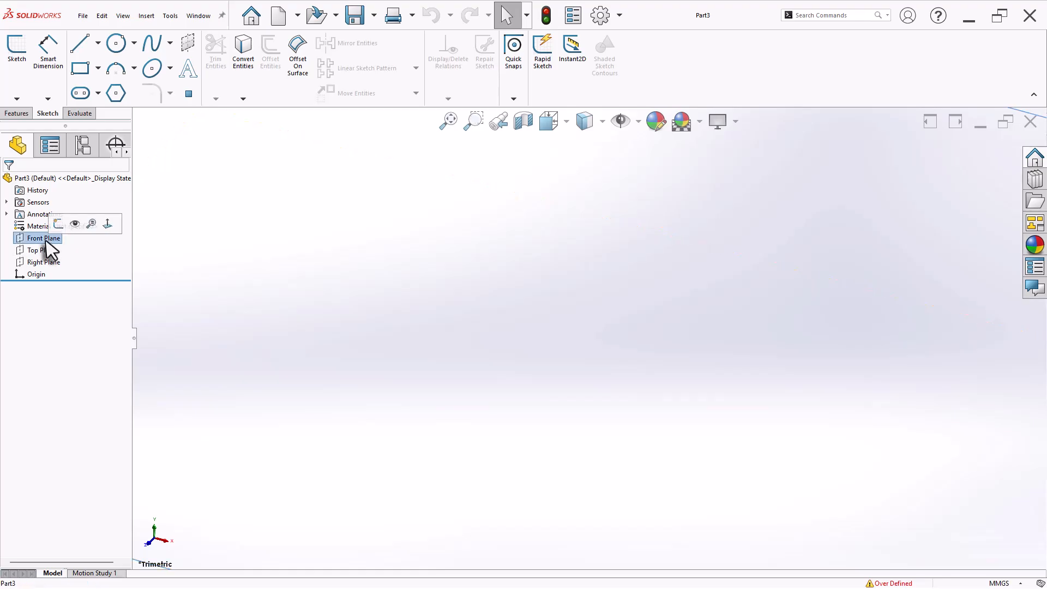
click(58, 224)
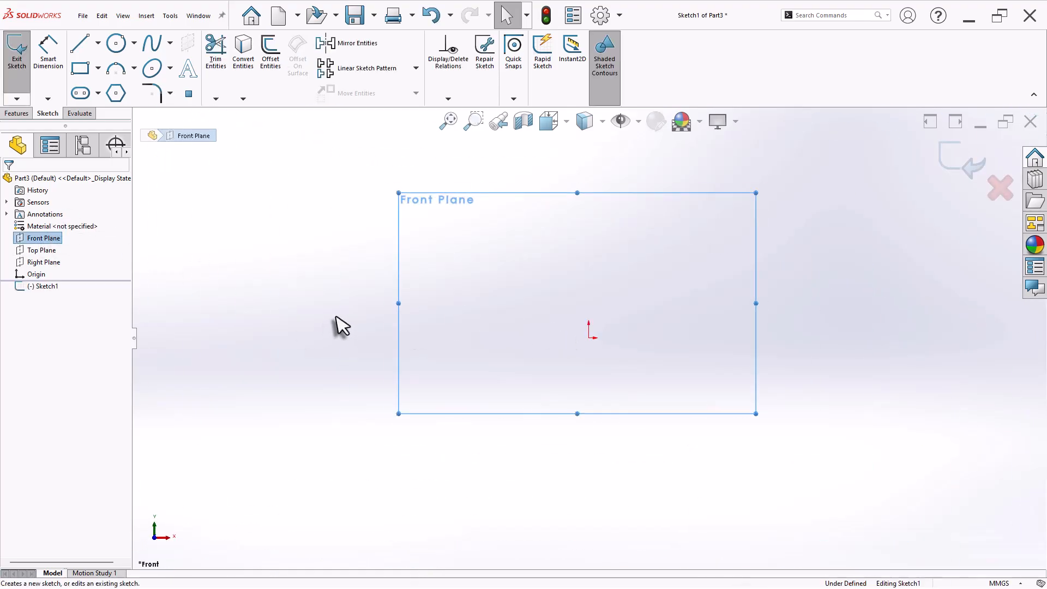
right_drag(337, 318, 260, 323)
click(589, 337)
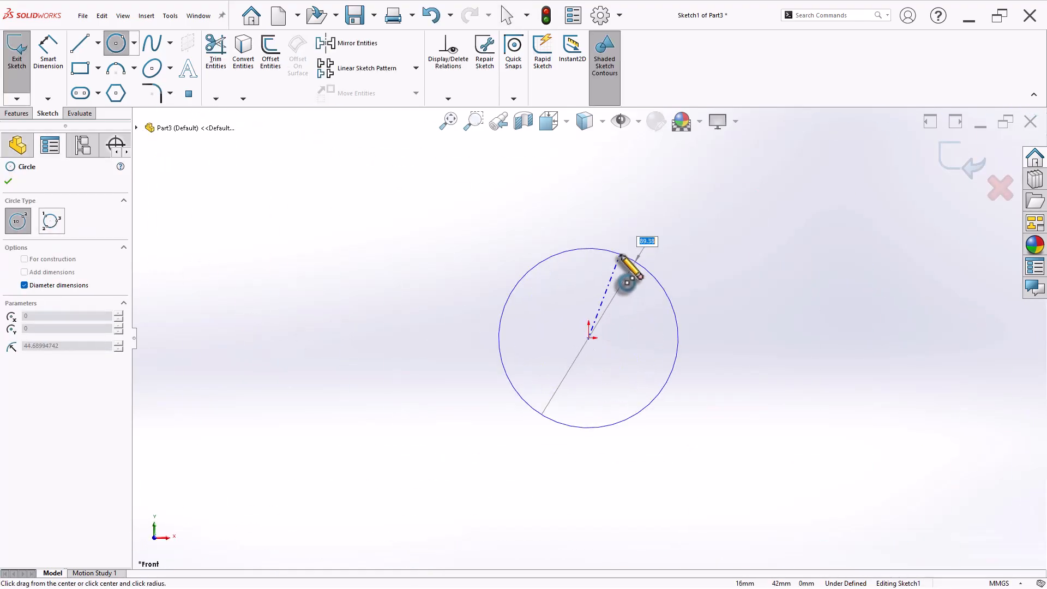
text(108)
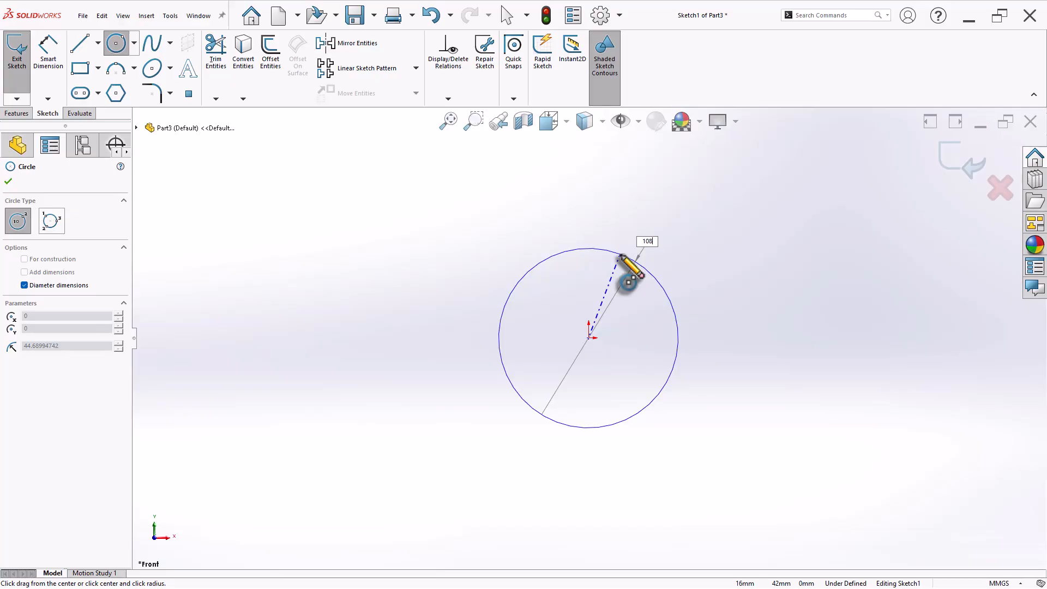
key(Return)
click(44, 375)
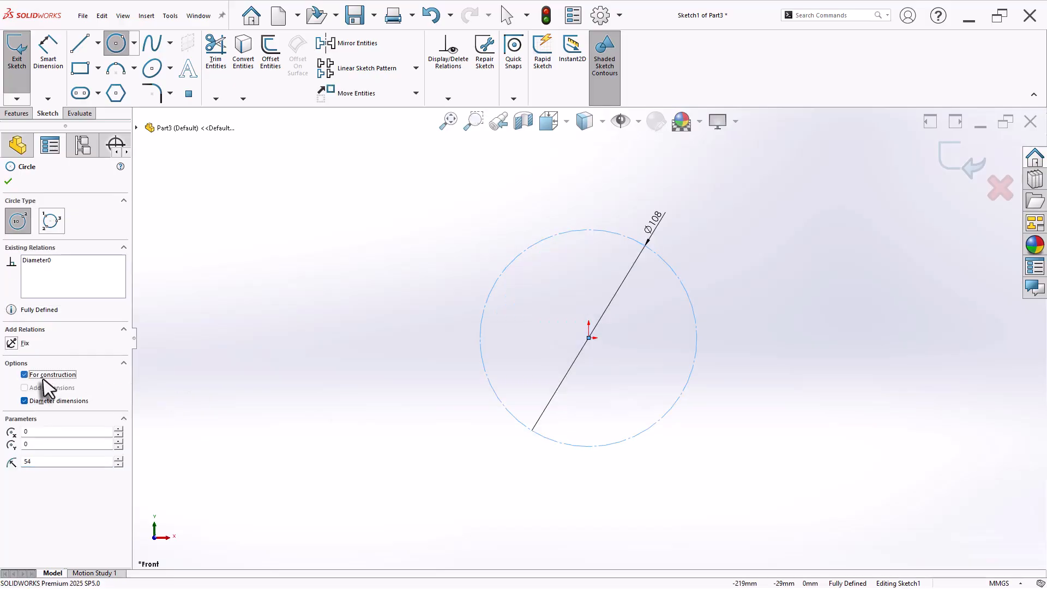
click(8, 182)
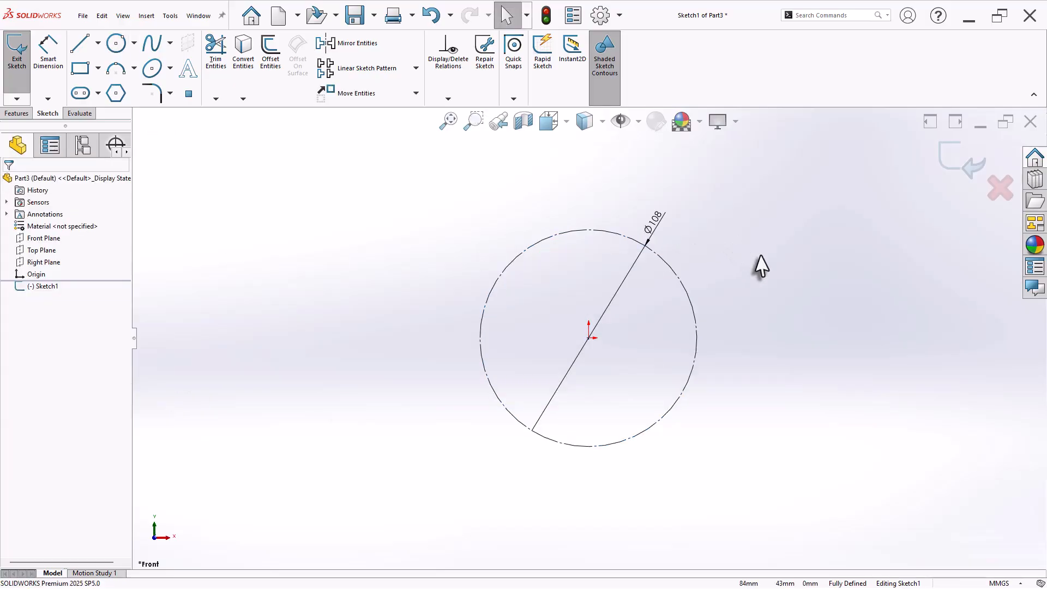
Offset the 108 mm construction circle 6 mm inward in one direction, with the dimension added.
scroll(755, 273, down, 2)
click(271, 64)
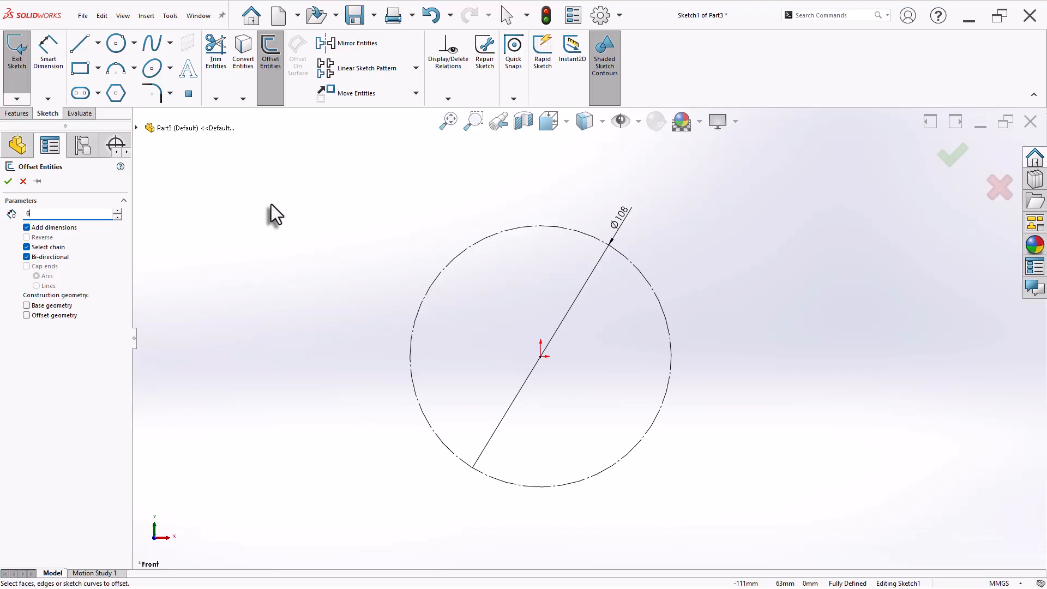
click(530, 226)
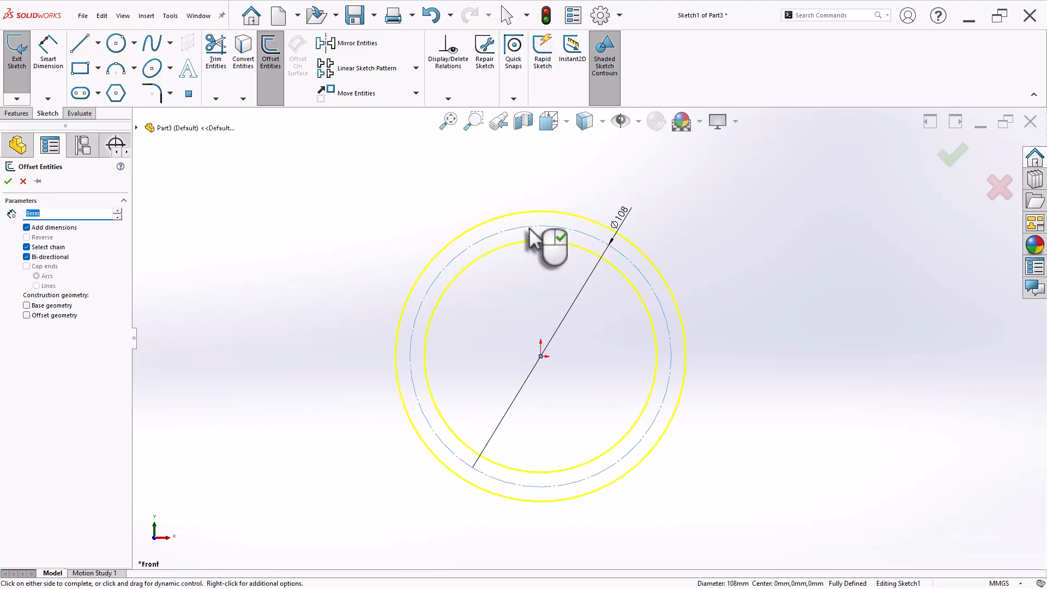
click(26, 257)
click(26, 237)
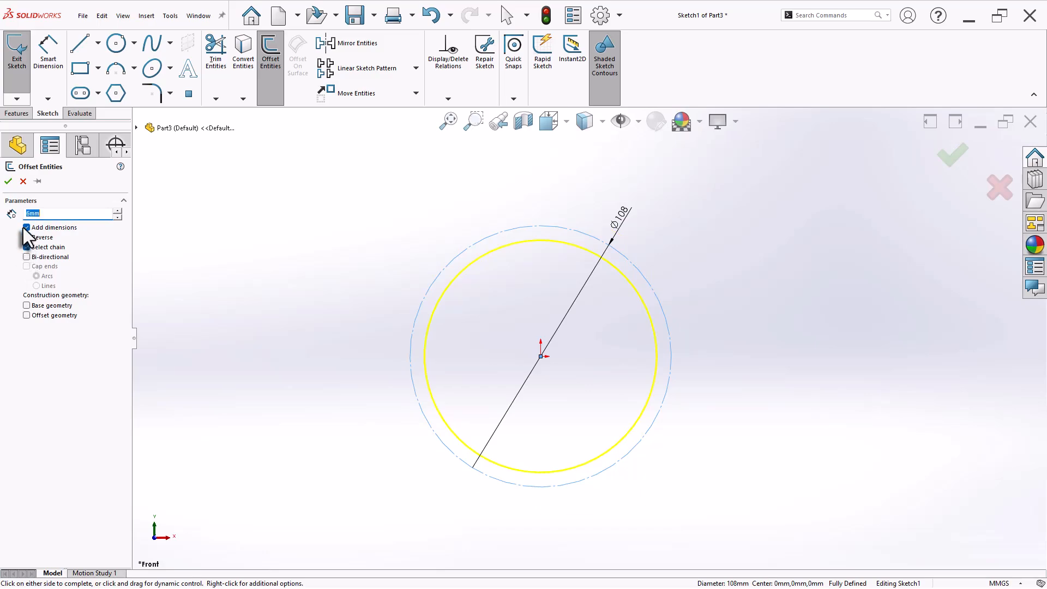
click(8, 181)
Offset the solid circle 6.5 mm inward to form the inner edge of the rim.
scroll(729, 331, down, 2)
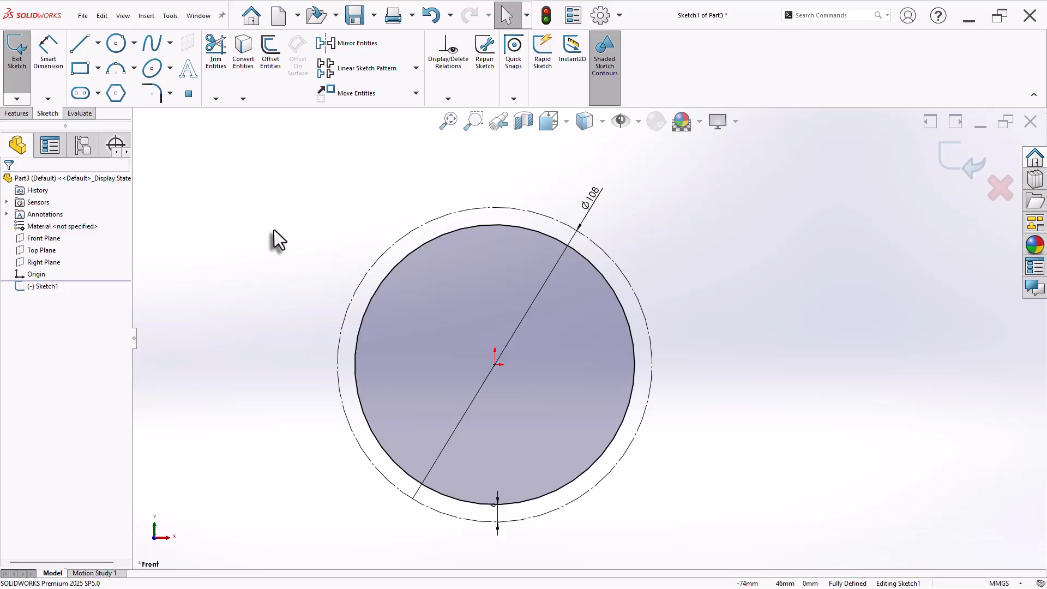
click(270, 54)
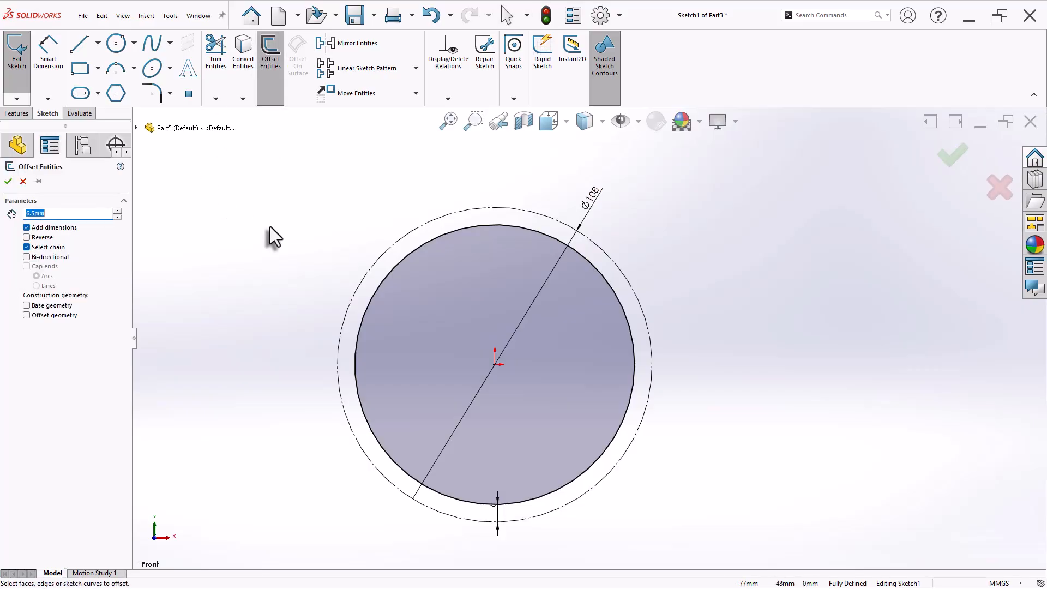
click(407, 257)
click(40, 236)
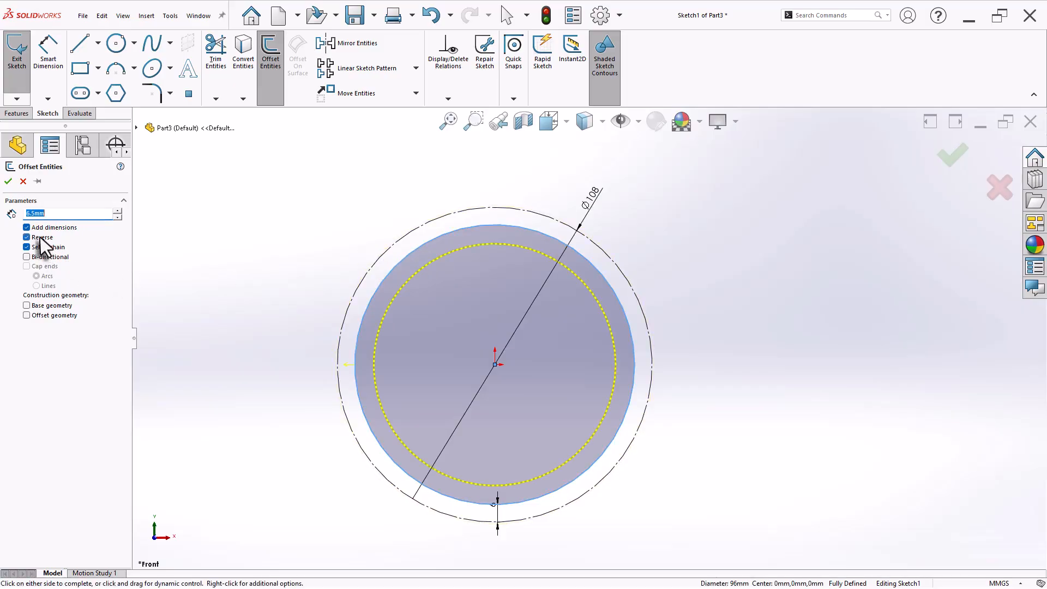
click(8, 181)
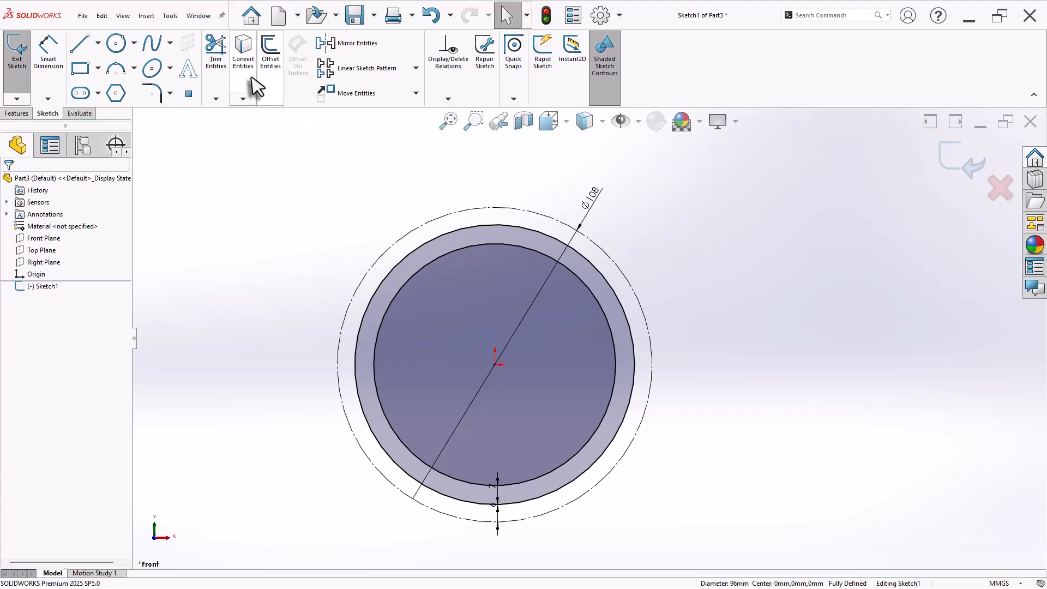
Offset the innermost circle a further 2.5 mm inward.
click(271, 61)
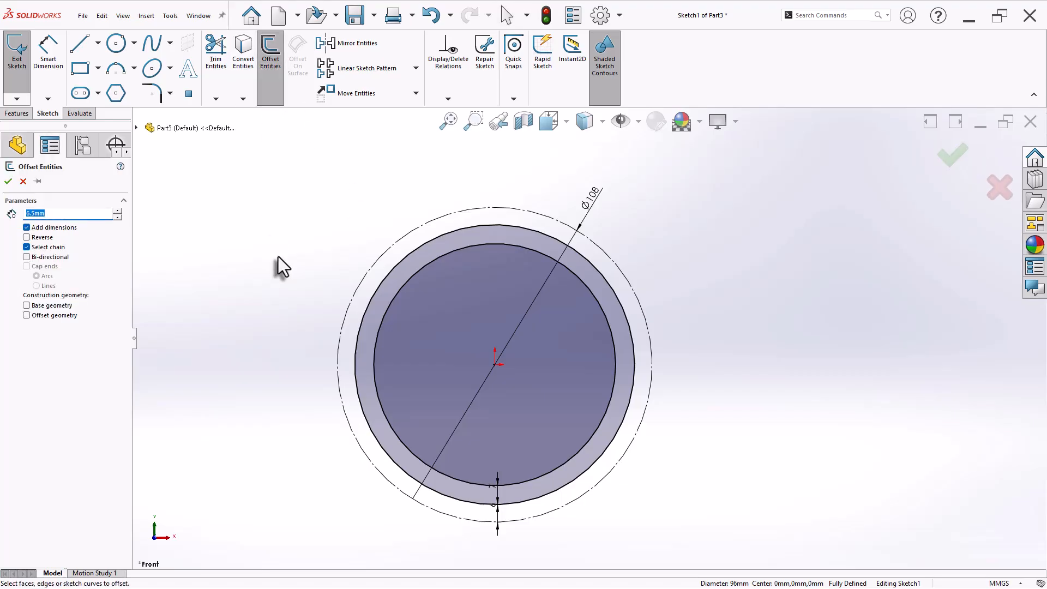
text(2.50)
key(Return)
click(43, 240)
click(387, 305)
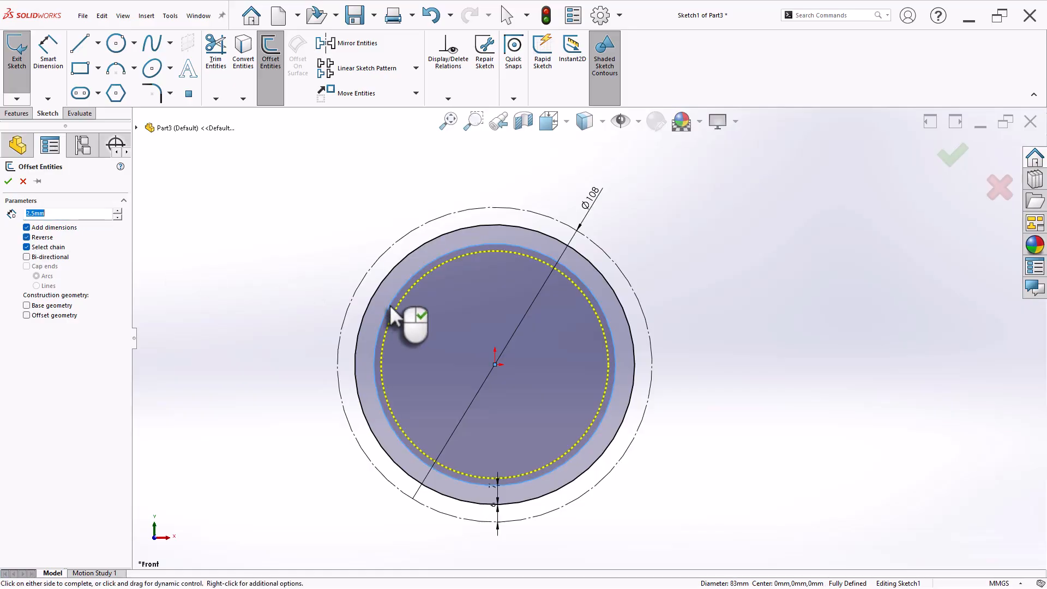
click(390, 316)
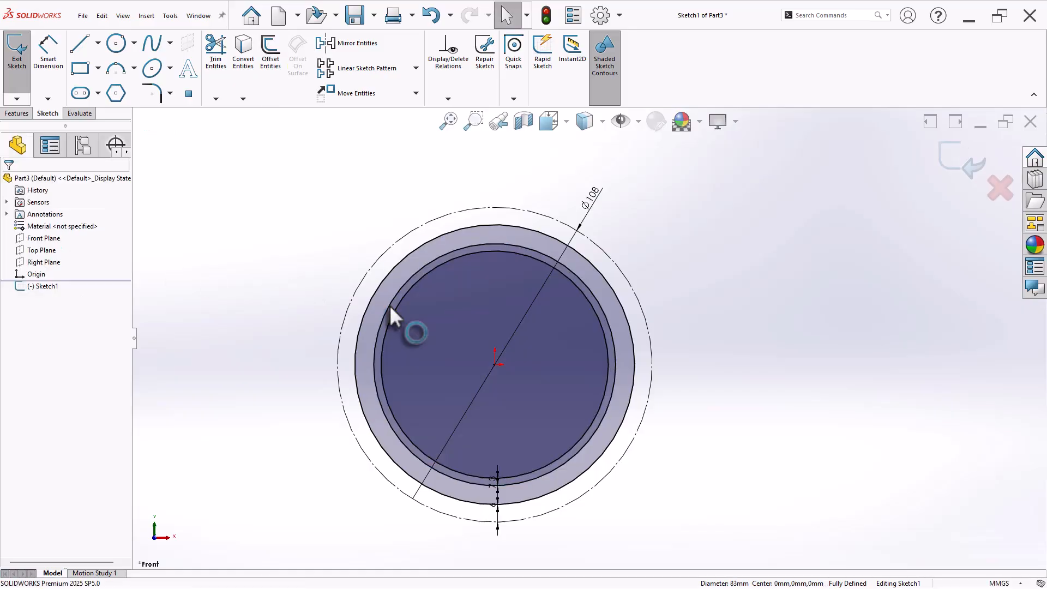
Draw a 16 mm diameter circle centered on the origin for the gear's bore.
click(116, 43)
click(495, 364)
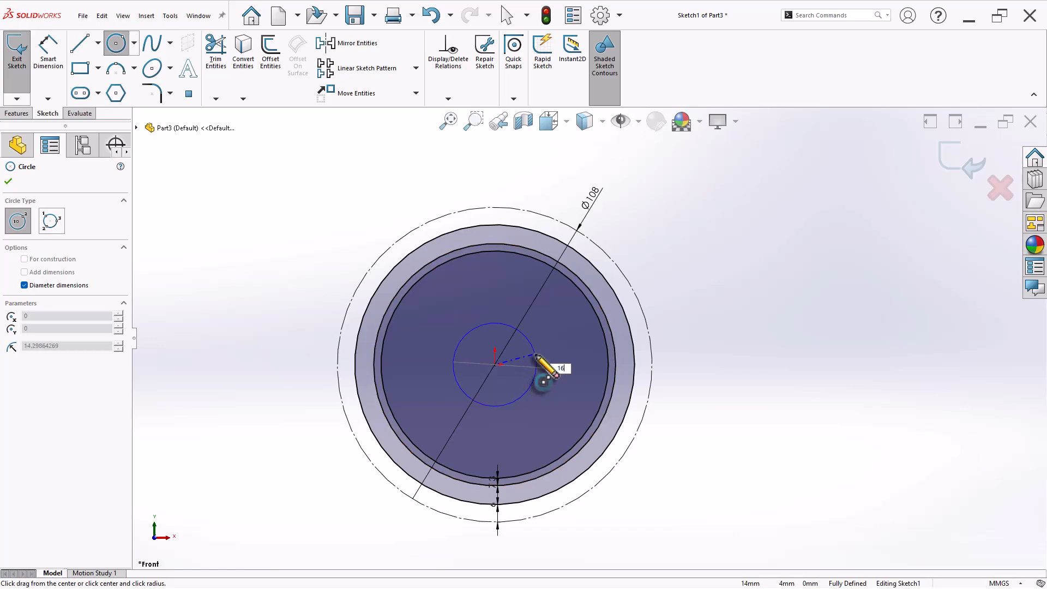
key(Return)
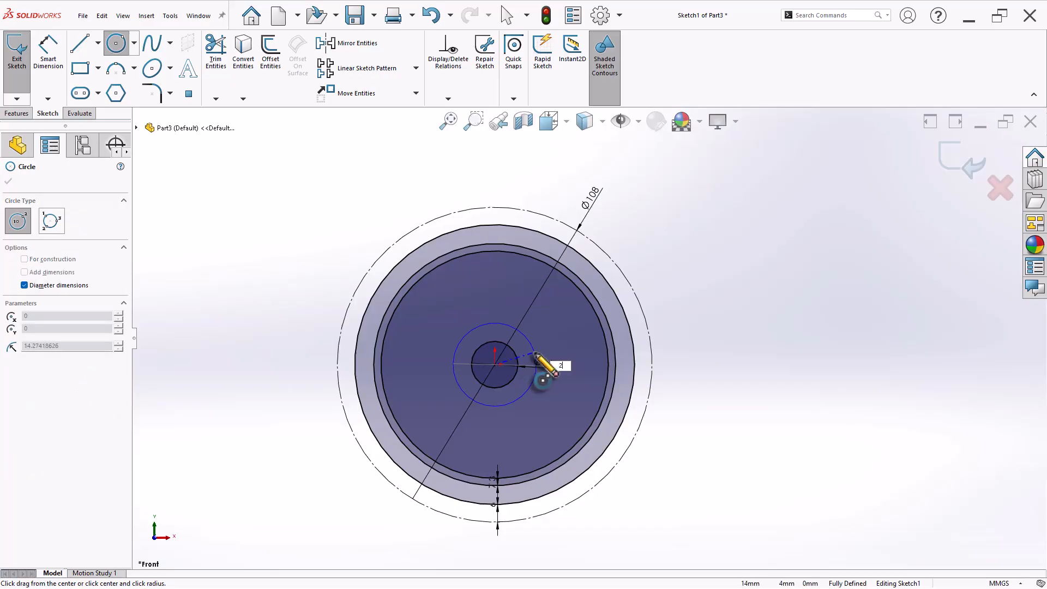
Draw a 28 mm diameter circle centered on the origin for the outer edge of the gear's hub.
key(Return)
key(Escape)
scroll(668, 319, down, 1)
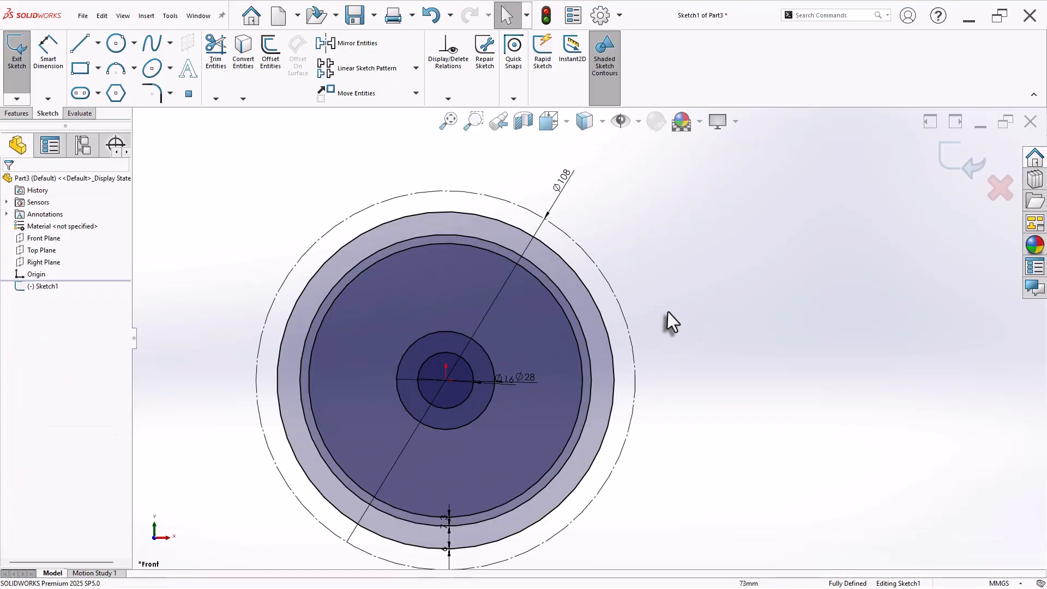
Offset the 28 mm hub circle 2.5 mm outward, with the dimension added.
click(270, 52)
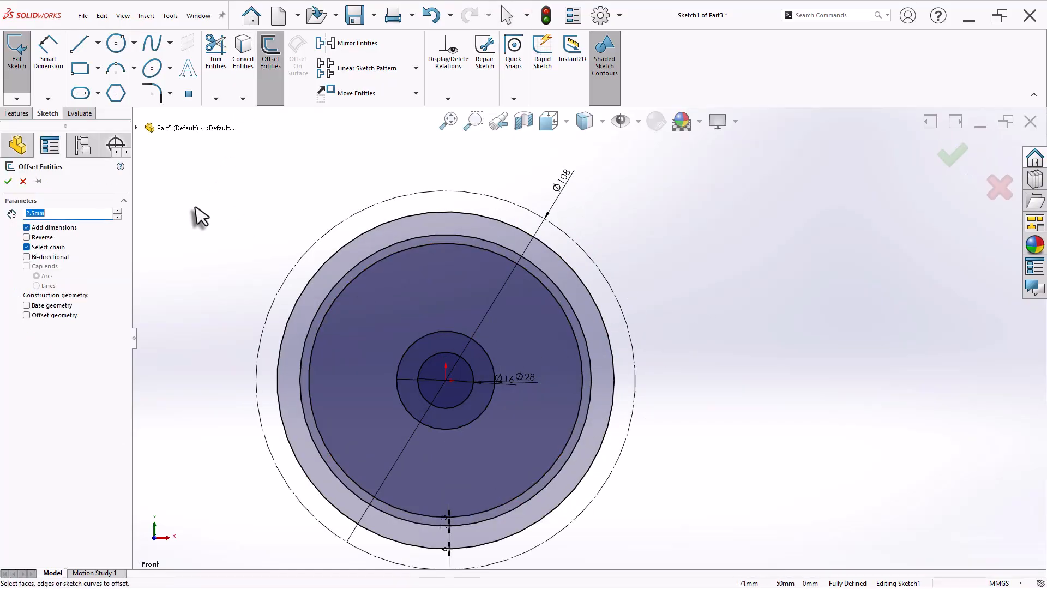
click(419, 341)
right_click(418, 339)
scroll(491, 316, up, 1)
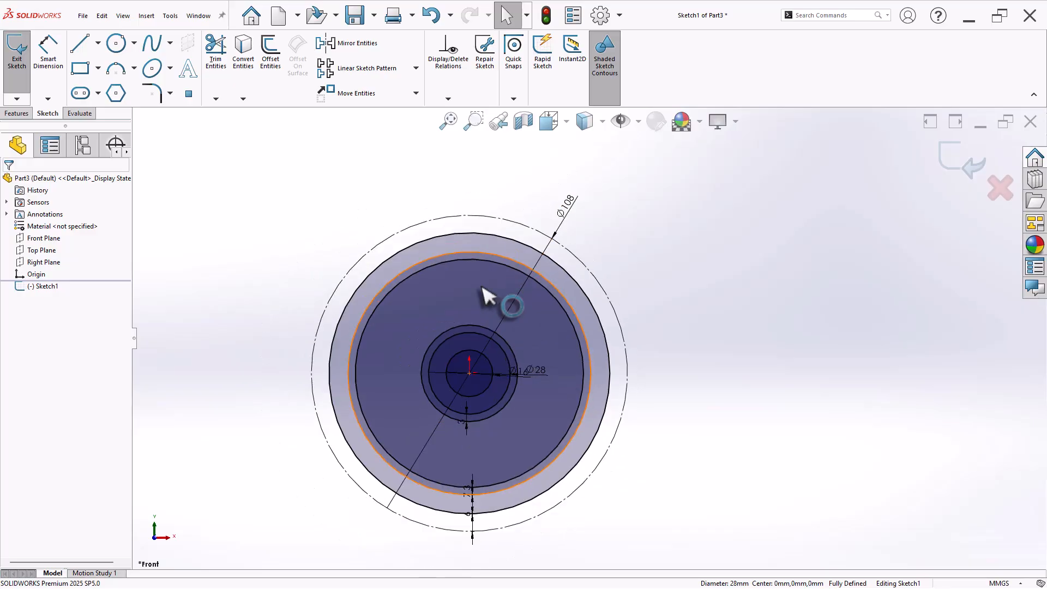
Draw a vertical centerline 48 mm long from the origin up to the outermost solid circle.
key(f)
click(99, 45)
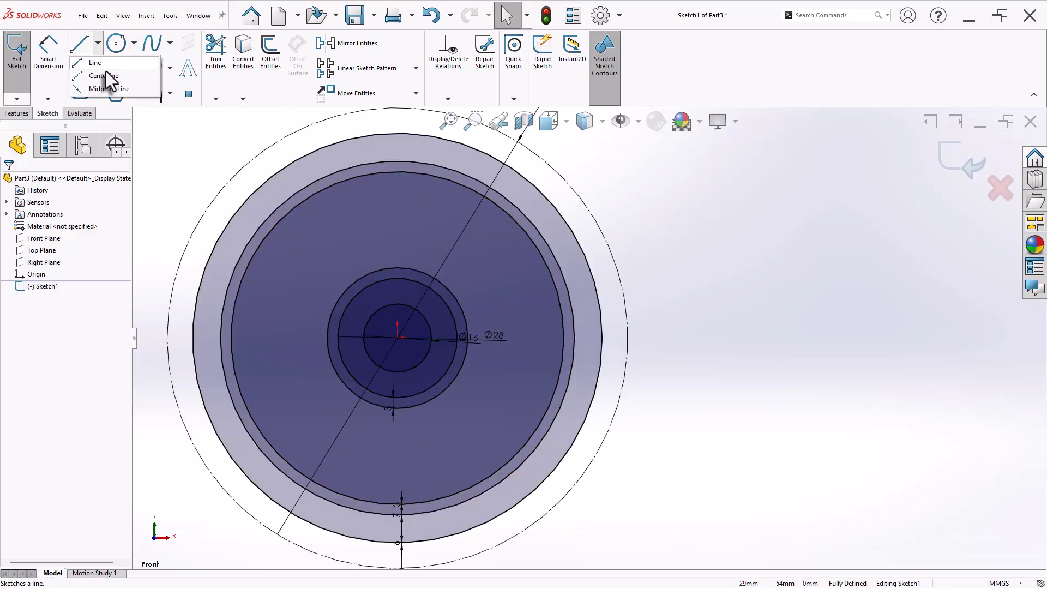
click(104, 75)
click(397, 339)
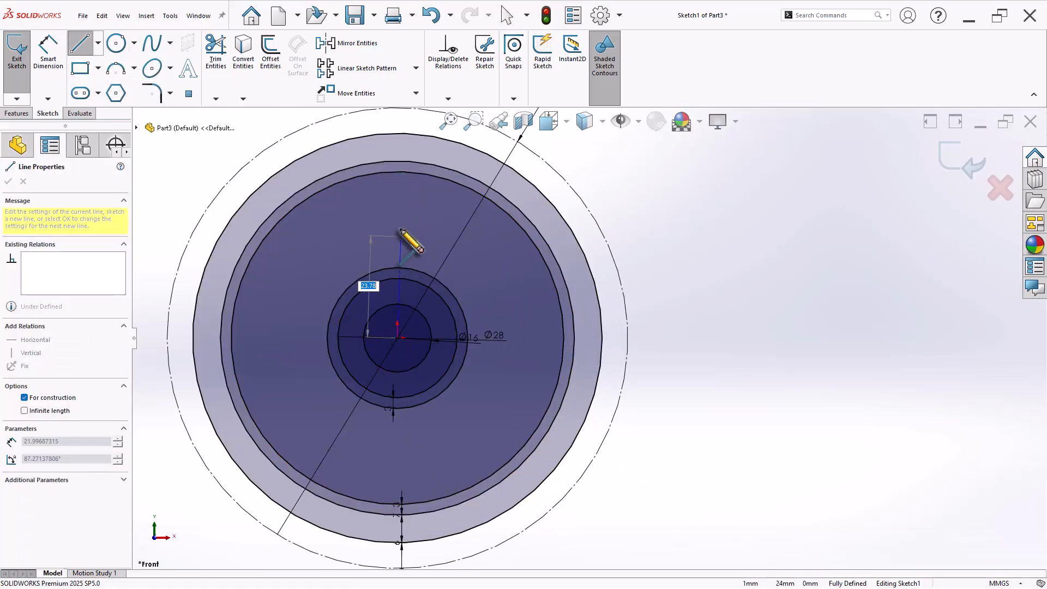
scroll(401, 150, up, 2)
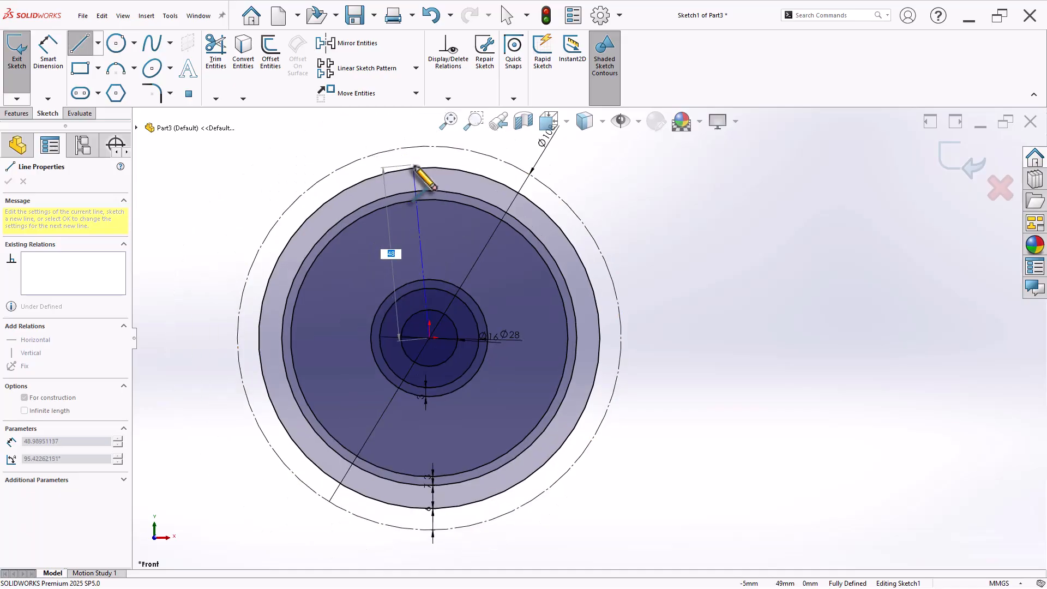
click(430, 168)
right_click(457, 175)
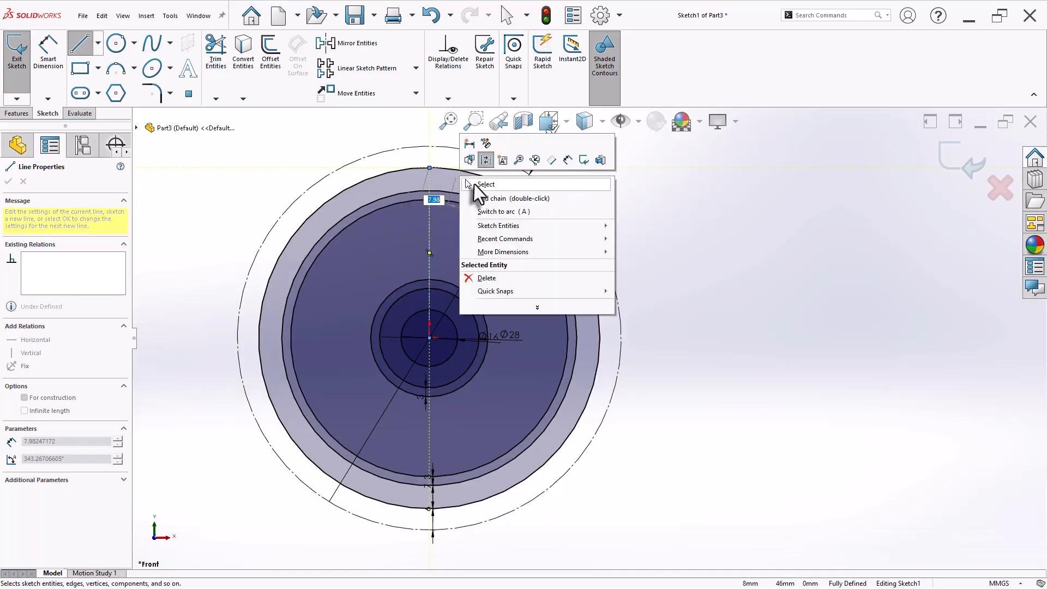
click(473, 184)
scroll(613, 292, down, 2)
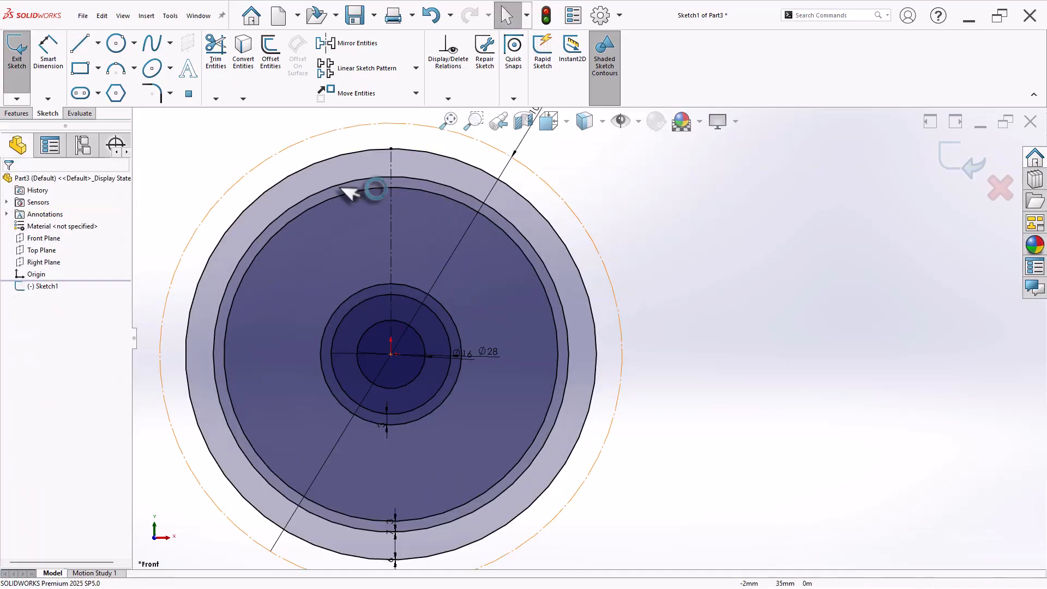
Sketch a vertical line about 28 mm long just right of the centerline, from inside the hub to the innermost rim circle.
click(270, 55)
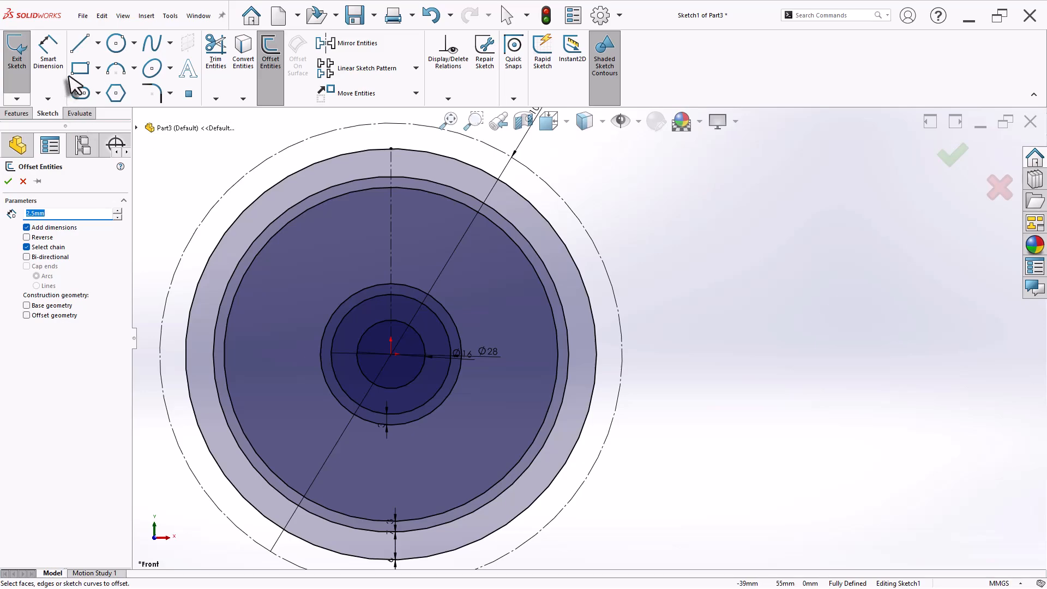
click(79, 43)
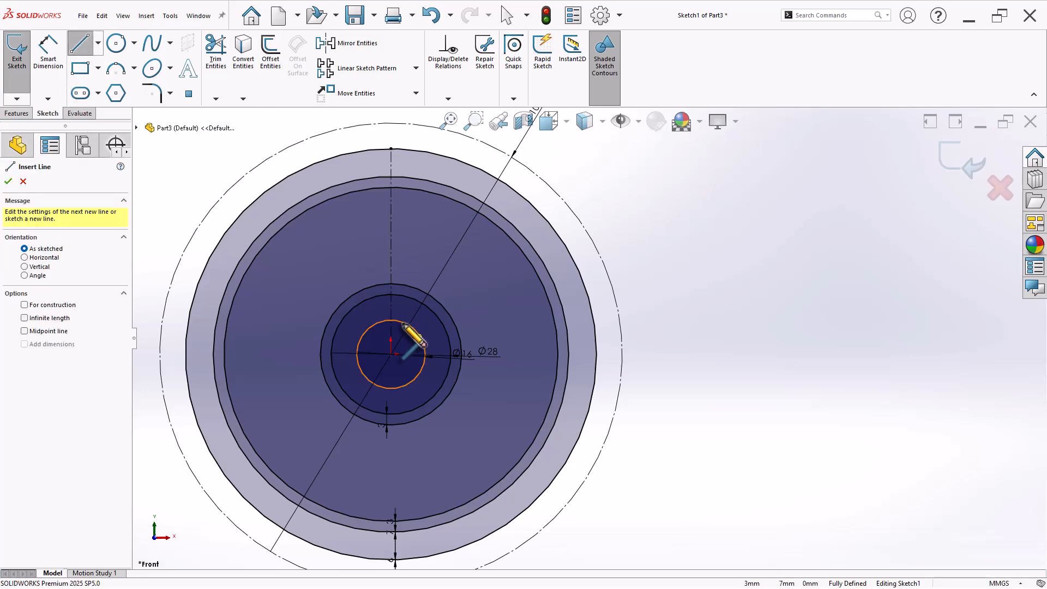
click(405, 288)
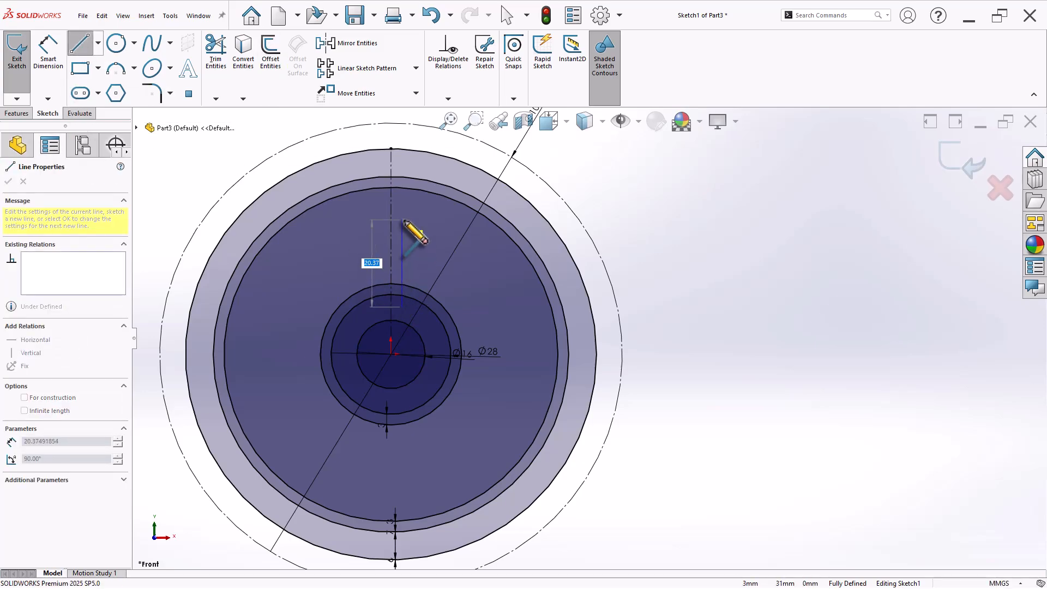
click(402, 189)
right_click(410, 202)
click(425, 208)
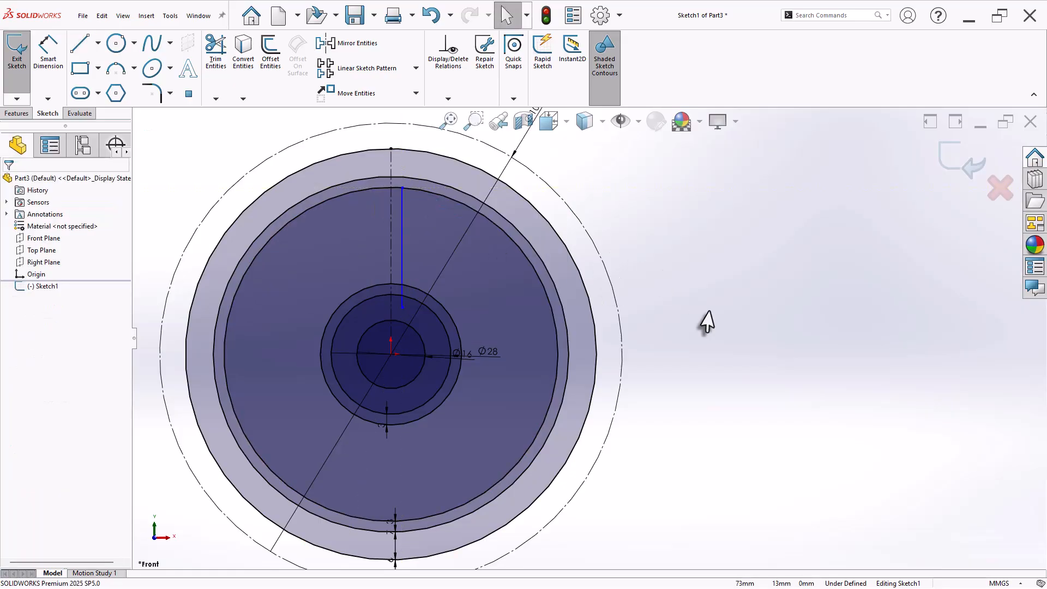
Dimension the spoke line symmetrically across the centerline, setting the full spoke width to 5 mm.
right_drag(704, 311, 719, 195)
click(404, 257)
click(391, 271)
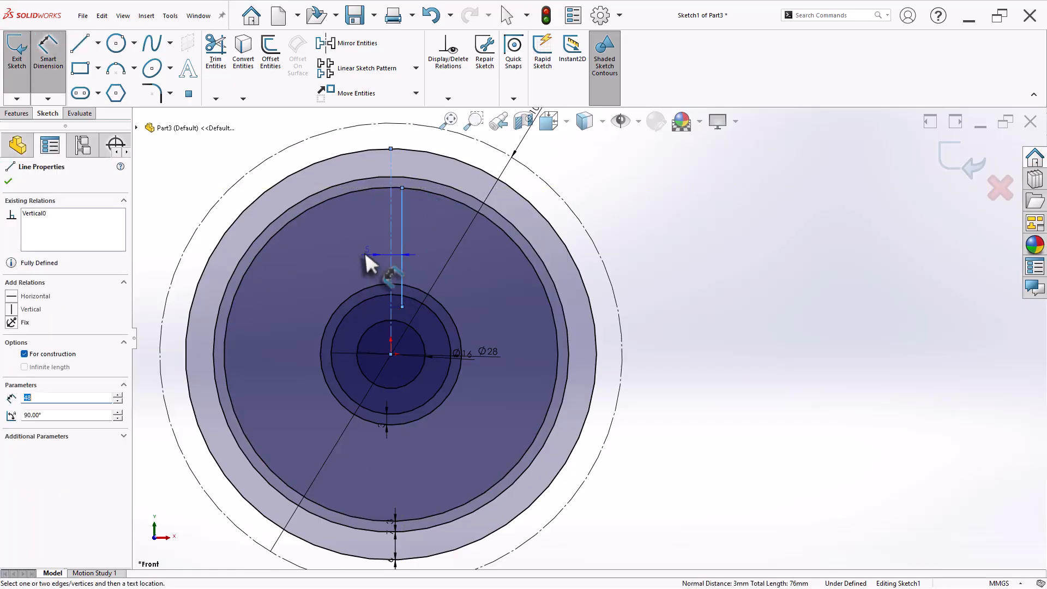
click(343, 241)
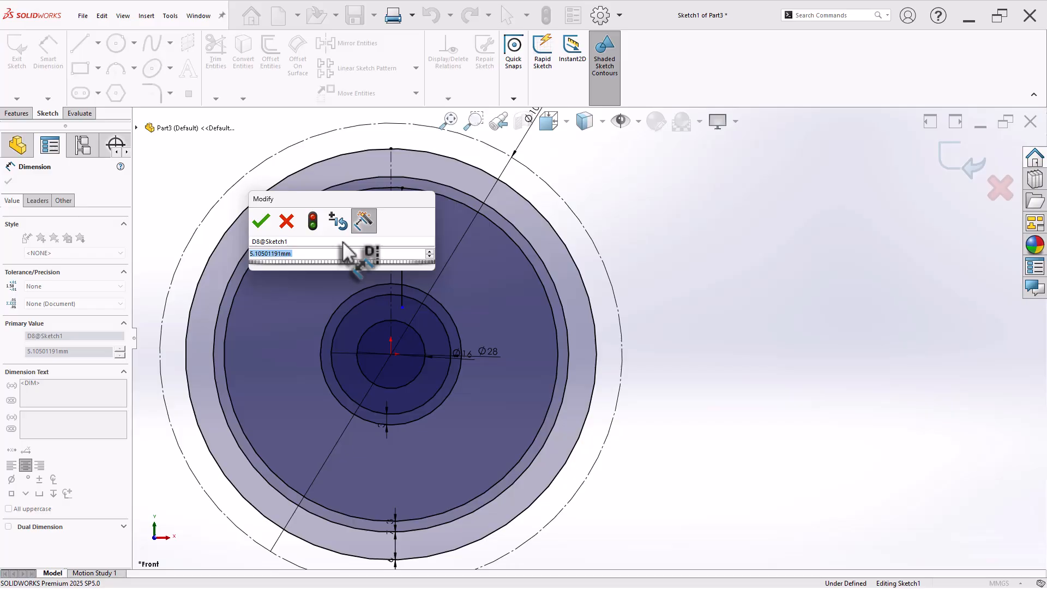
key(Return)
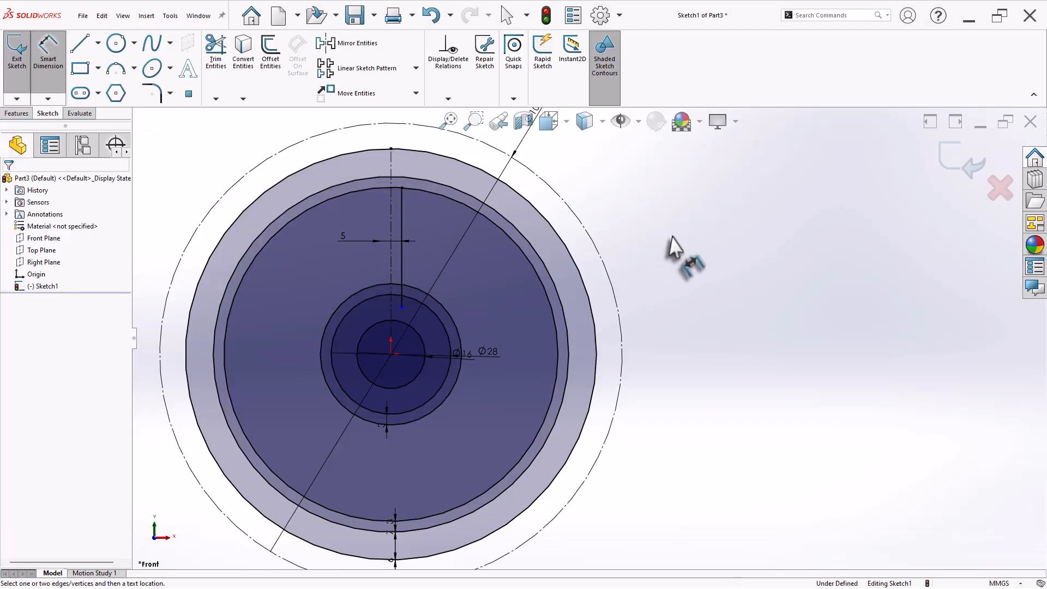
Mirror the spoke line about the vertical centerline to form the other side of the spoke.
click(355, 45)
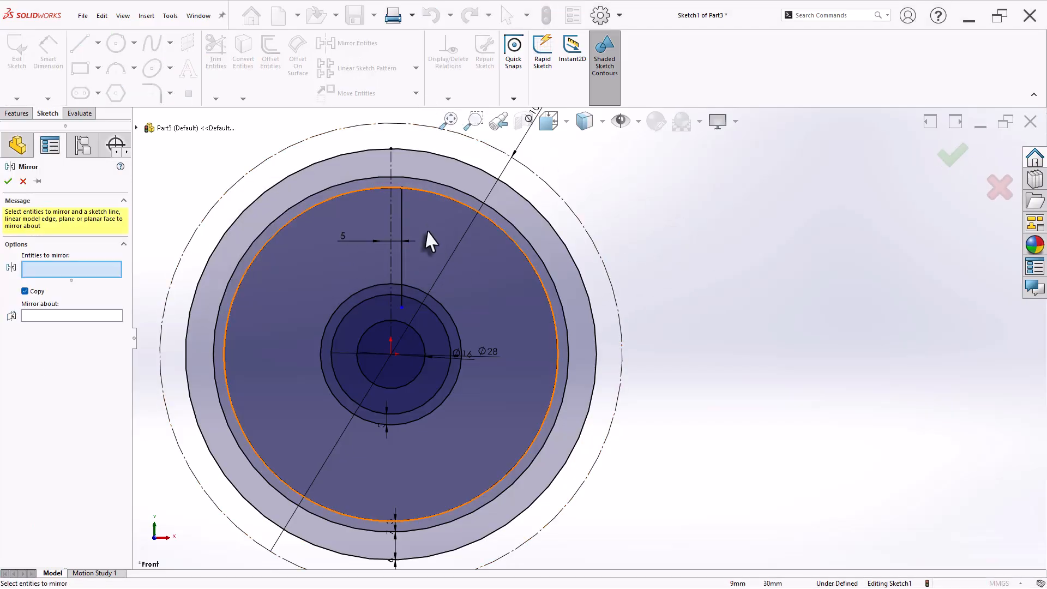
scroll(429, 240, down, 2)
click(408, 300)
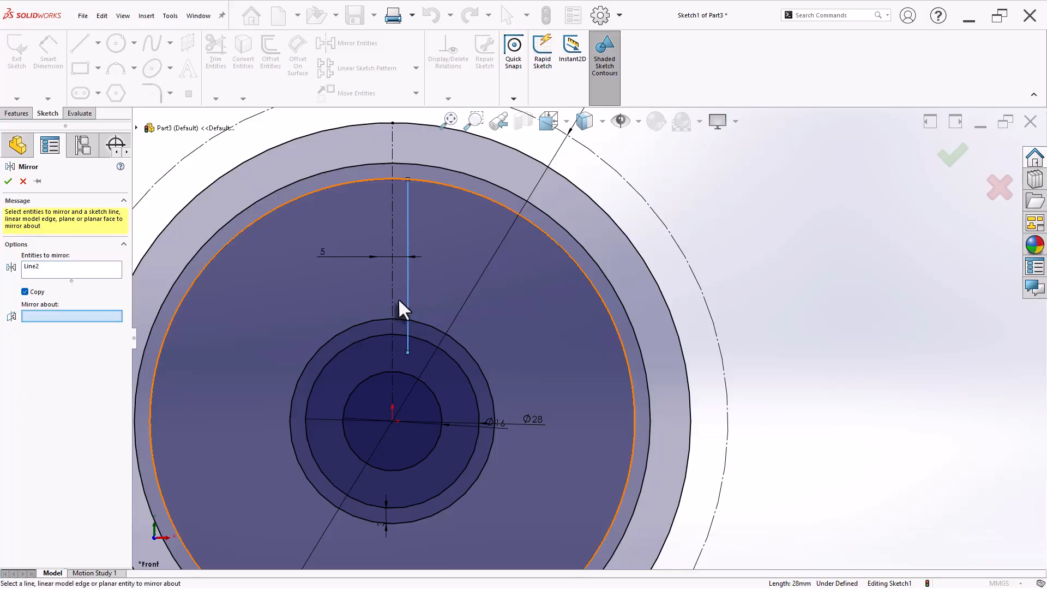
click(392, 299)
key(Return)
Trim the lower ends of both spoke lines back to the offset circle around the hub.
click(215, 49)
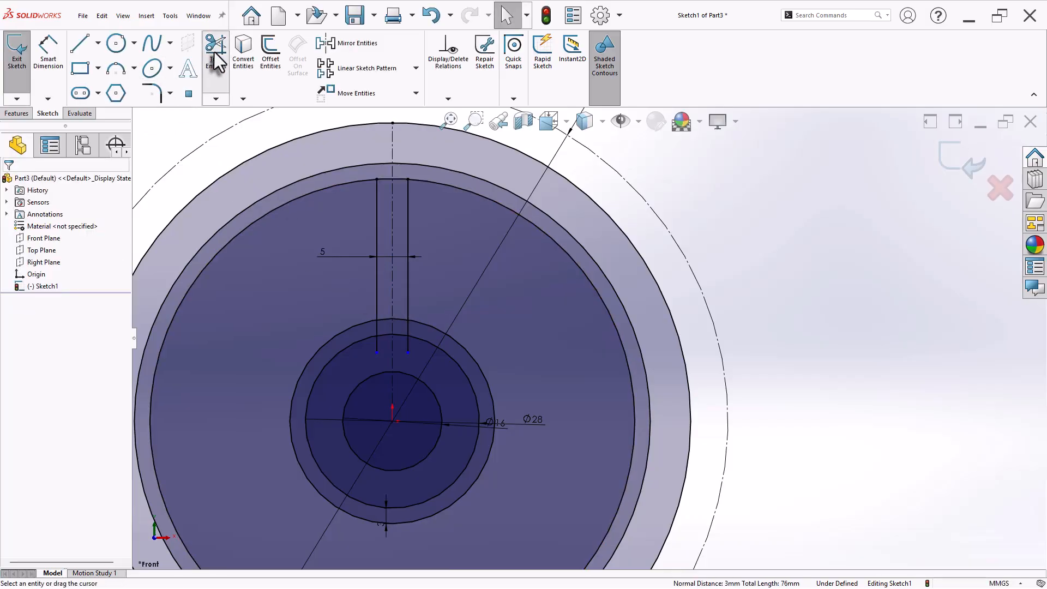
scroll(412, 355, down, 3)
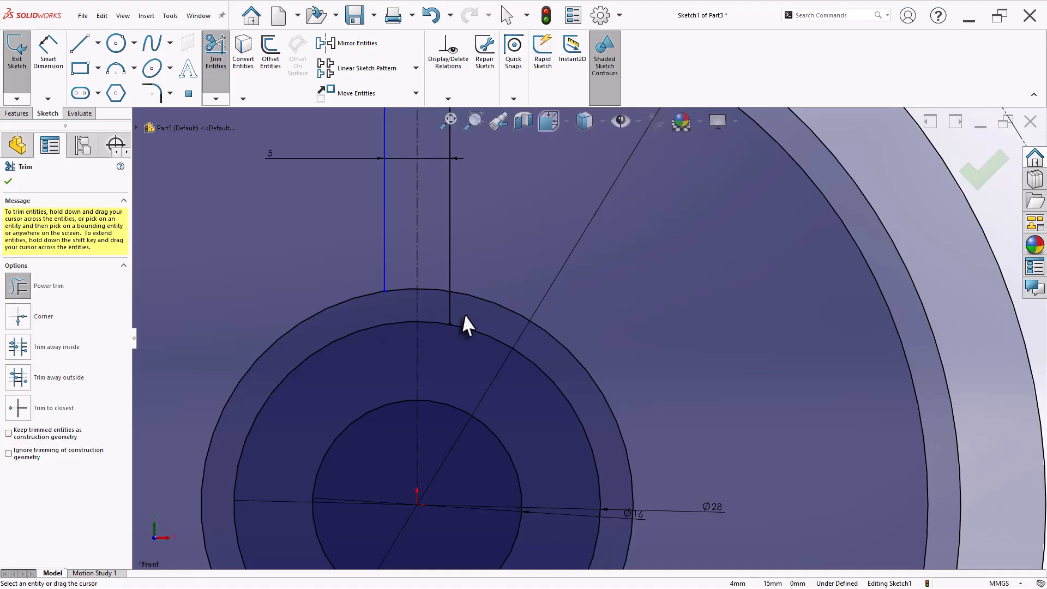
scroll(460, 313, up, 4)
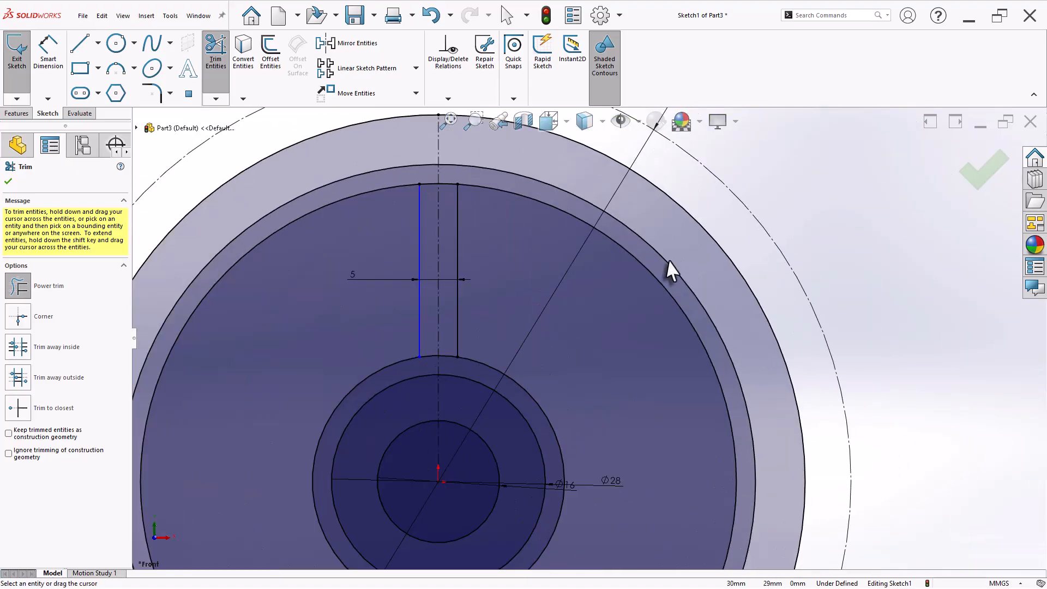
click(8, 181)
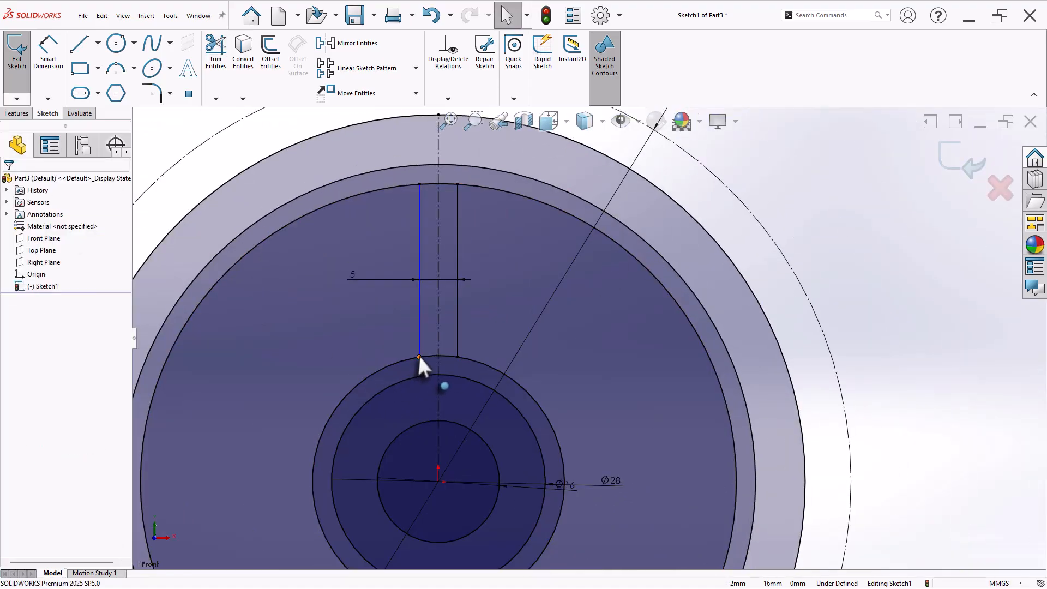
Test the left spoke line's freedom by moving its lower endpoint, and constrain the line to vertical.
mouse_move(420, 356)
mouse_down()
mouse_move(384, 357)
mouse_move(400, 360)
mouse_up()
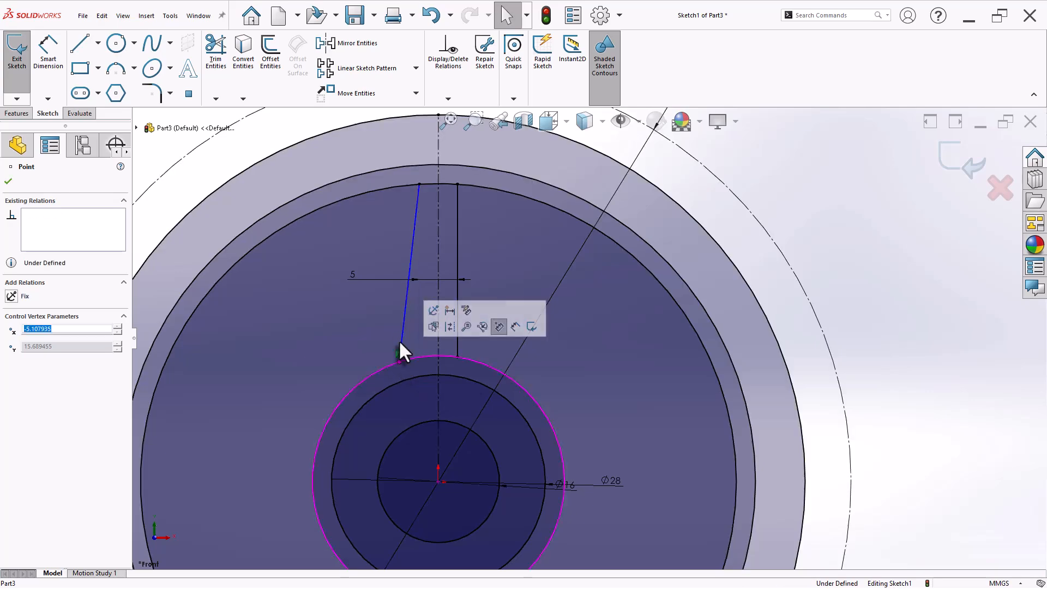
click(405, 314)
click(452, 277)
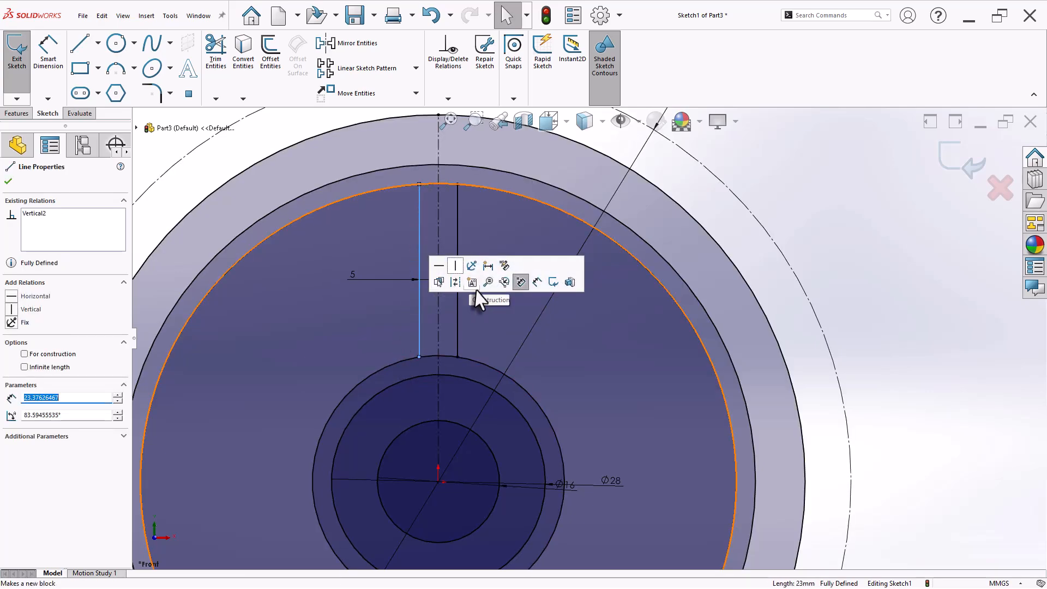
click(890, 245)
scroll(671, 349, up, 5)
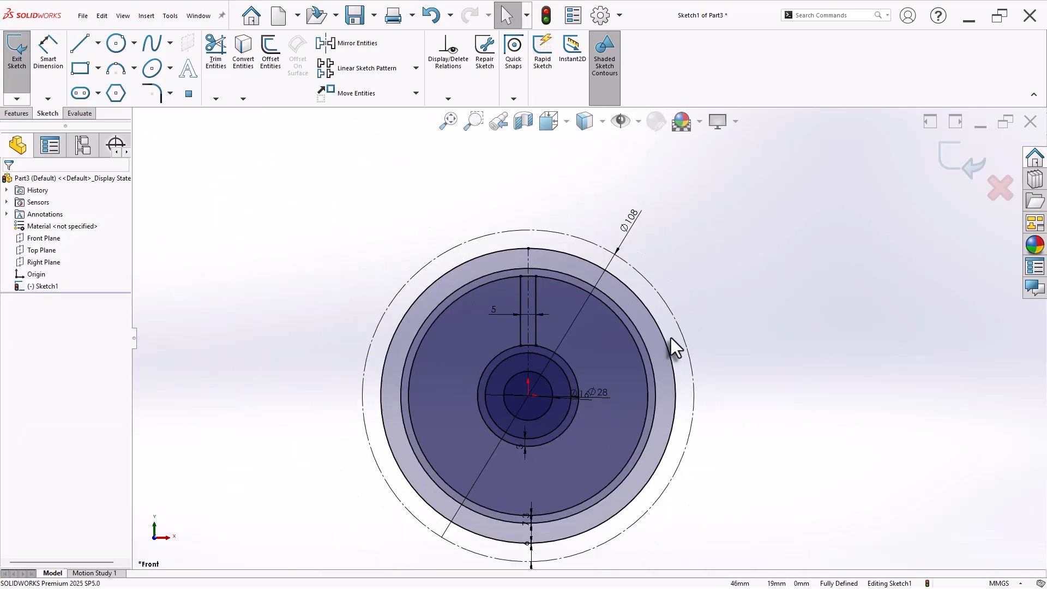
Extrude the outer rim ring and the hub ring between the 16 and 28 mm circles as a Mid Plane boss.
click(17, 113)
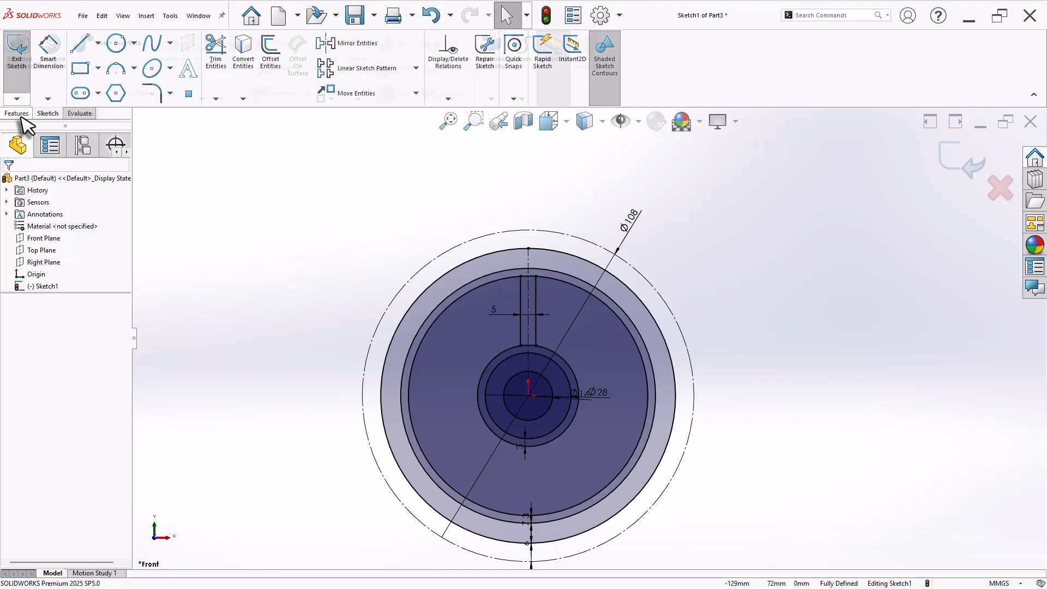
click(18, 80)
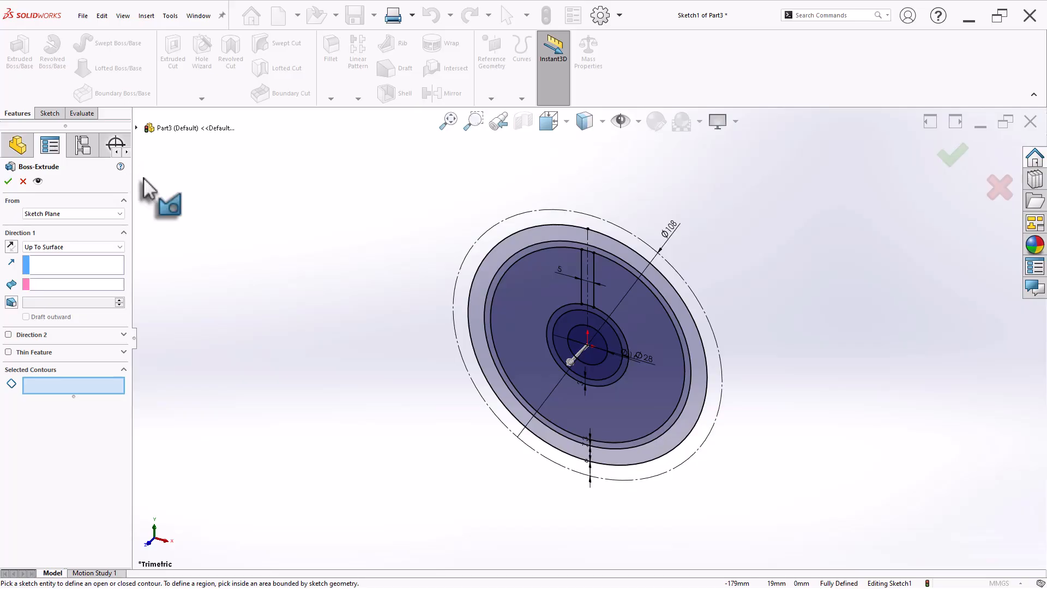
click(626, 256)
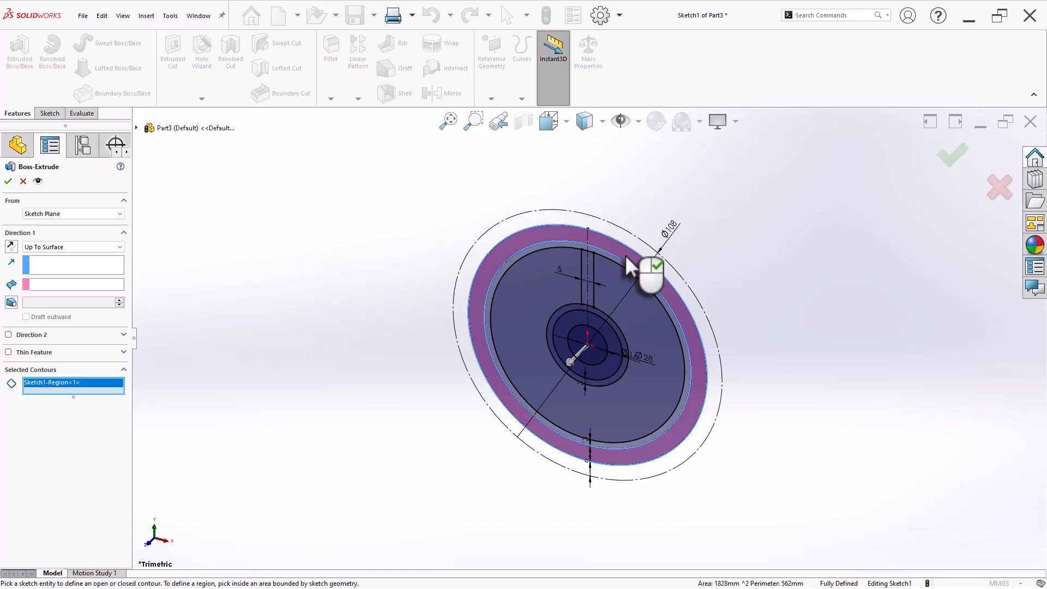
click(611, 347)
click(44, 248)
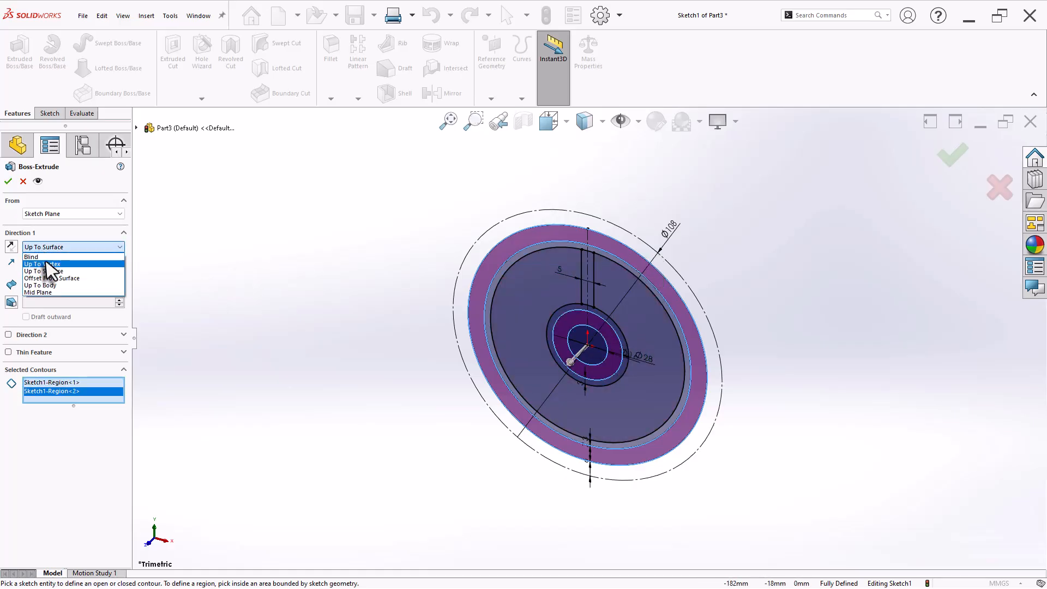
click(38, 257)
right_click(223, 234)
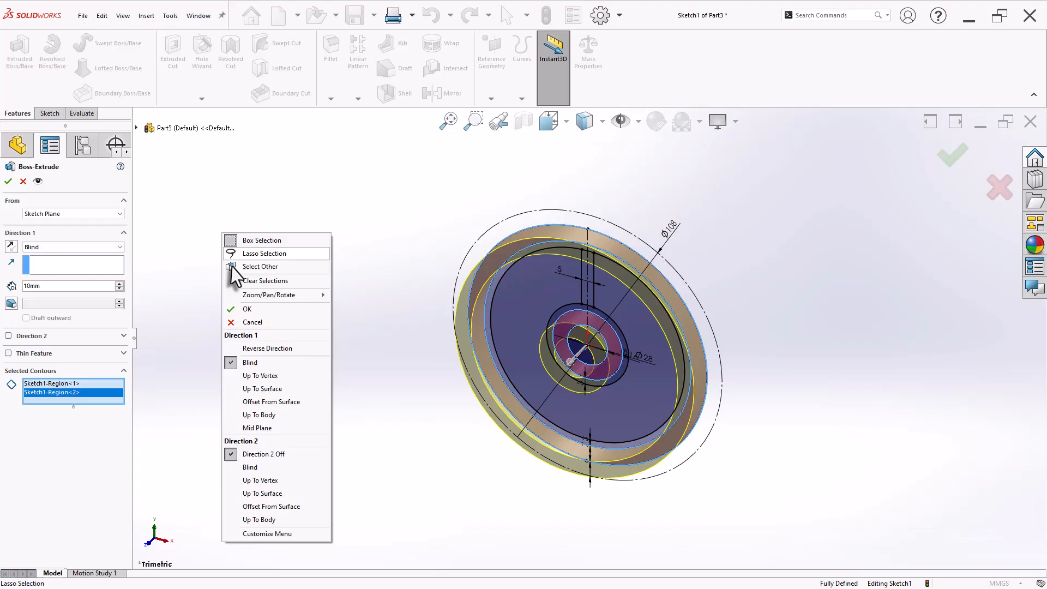
click(282, 430)
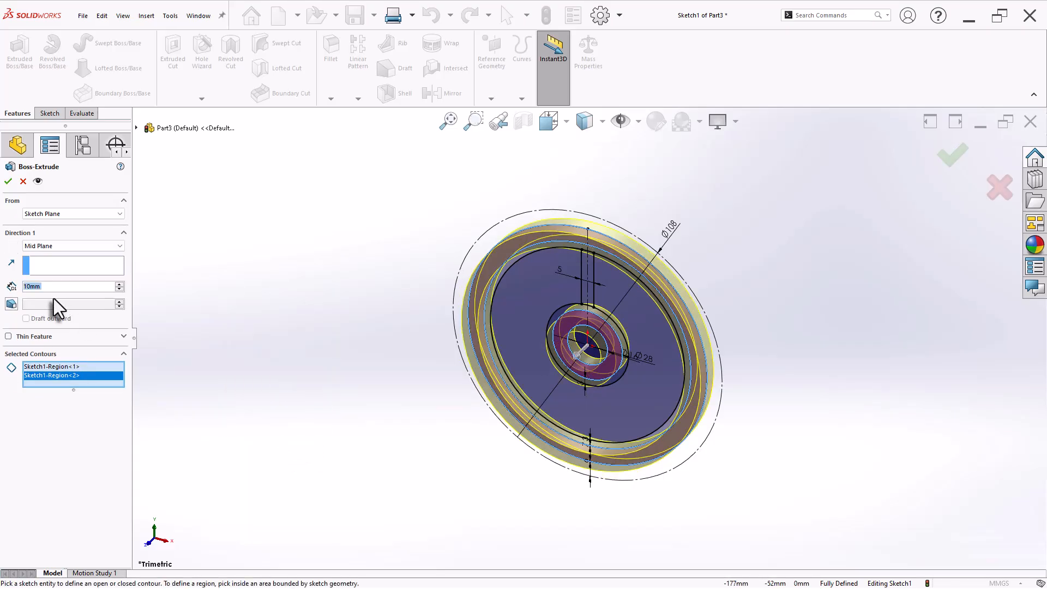
key(Return)
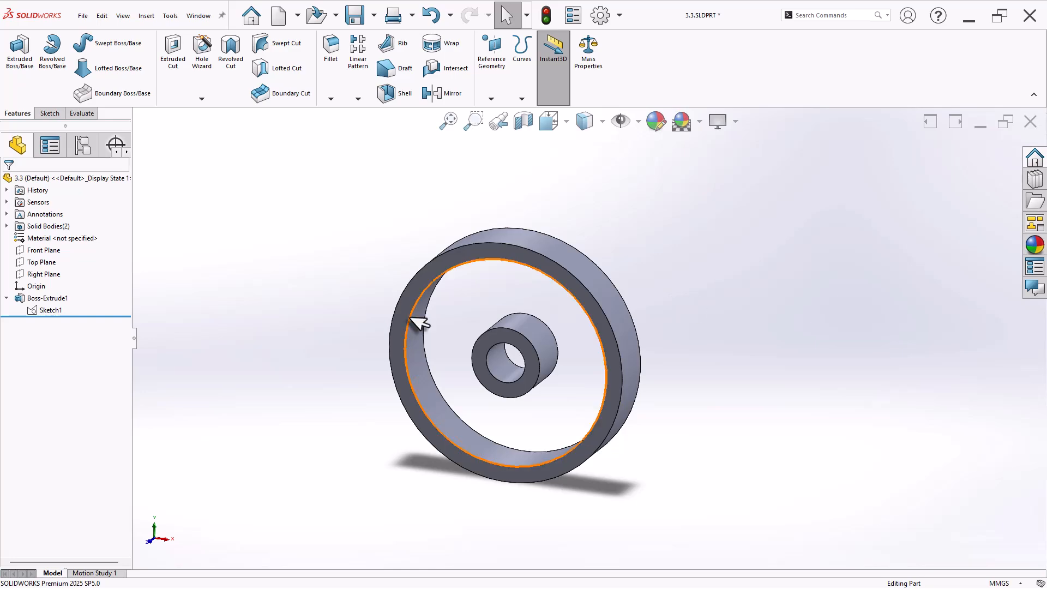
Start a boss extrude from Sketch1 using the thin ring inside the rim and the thin ring around the hub as contours.
click(46, 310)
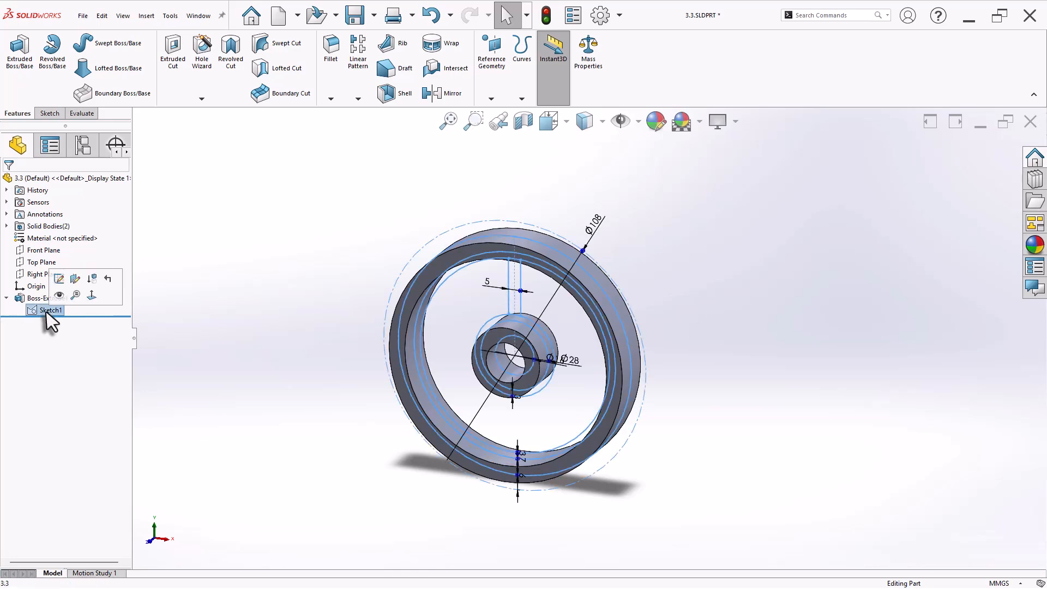
click(15, 71)
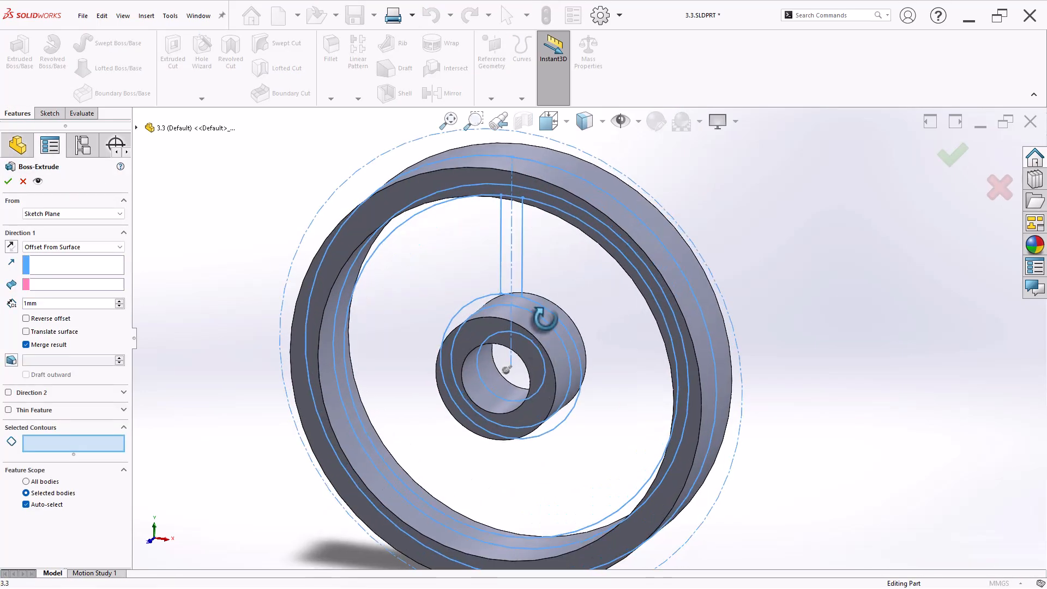
middle_drag(544, 318, 566, 282)
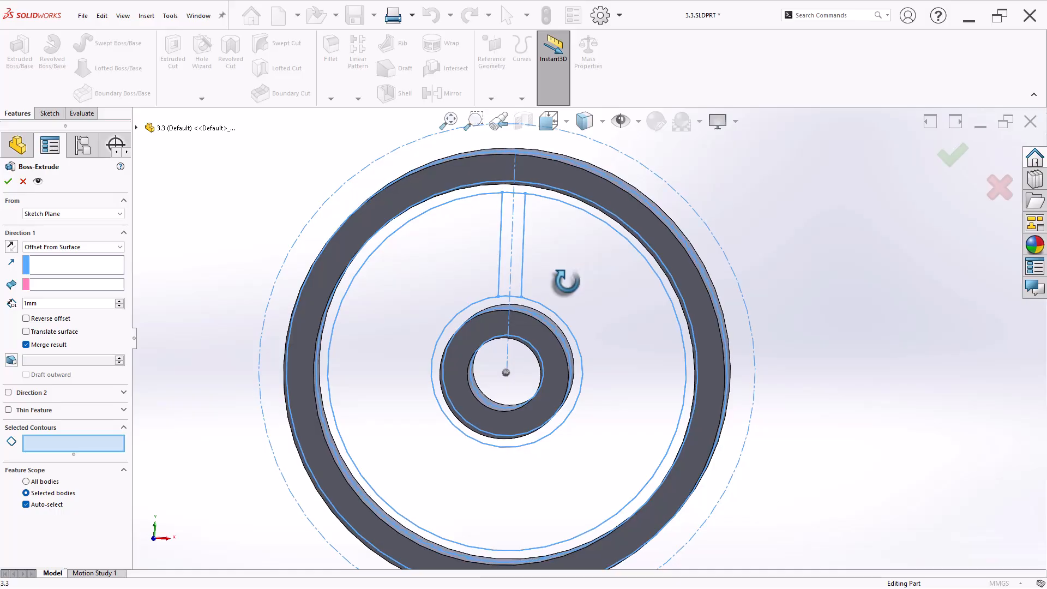
scroll(533, 273, down, 1)
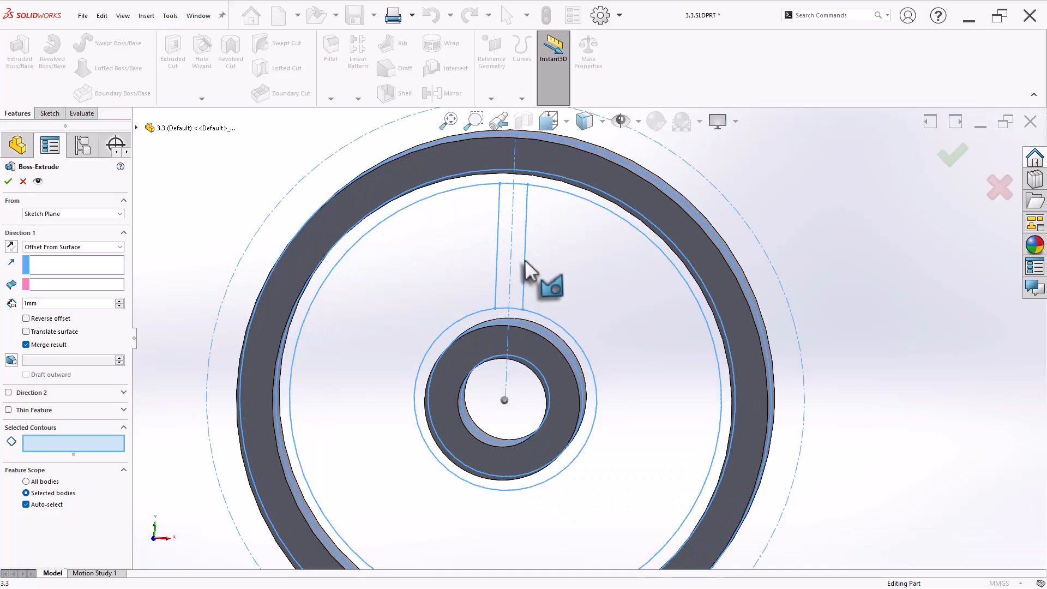
click(521, 192)
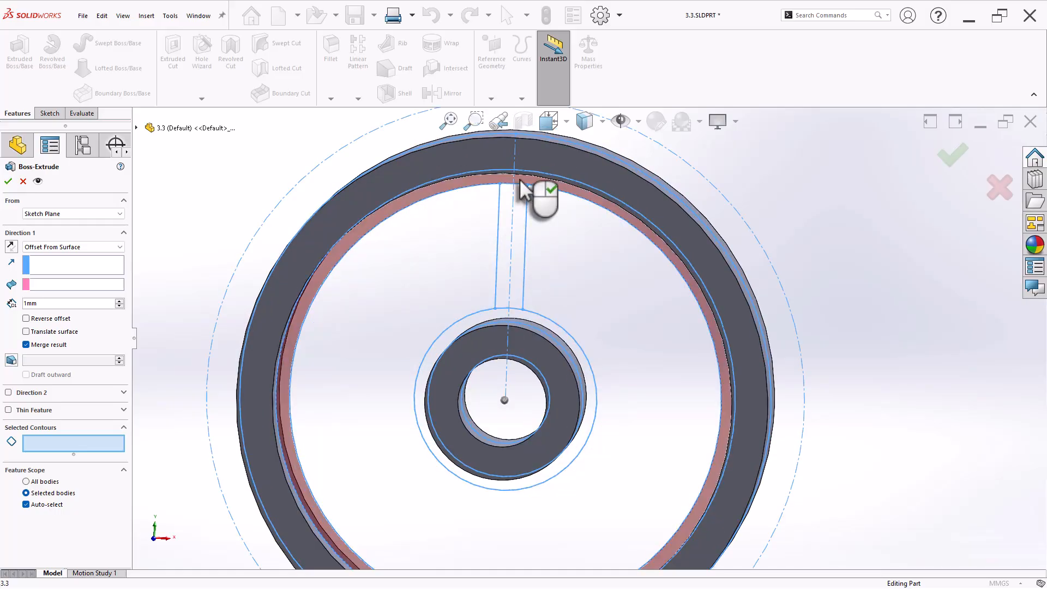
click(519, 178)
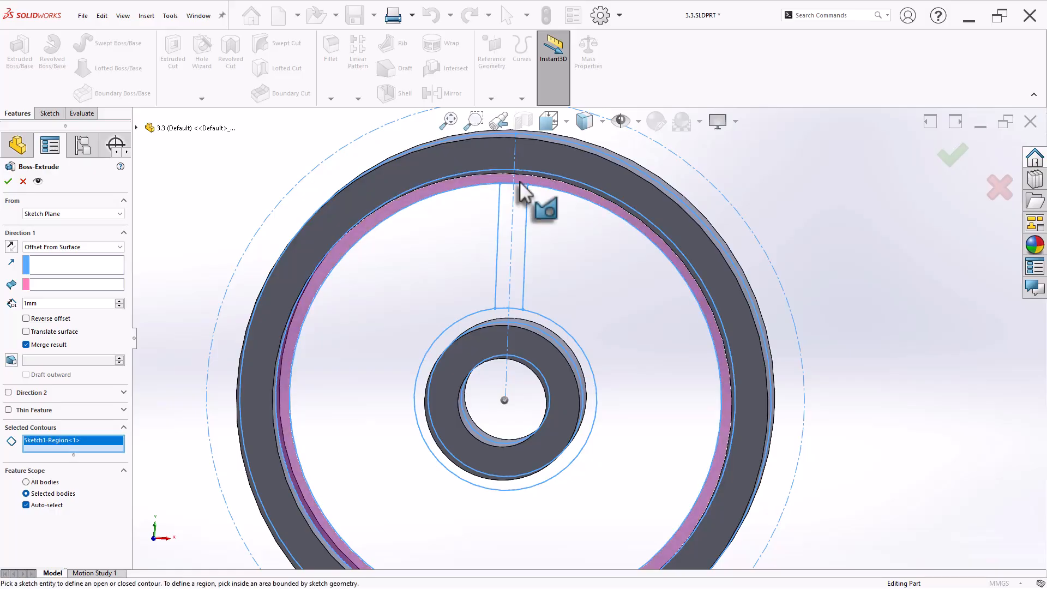
click(526, 319)
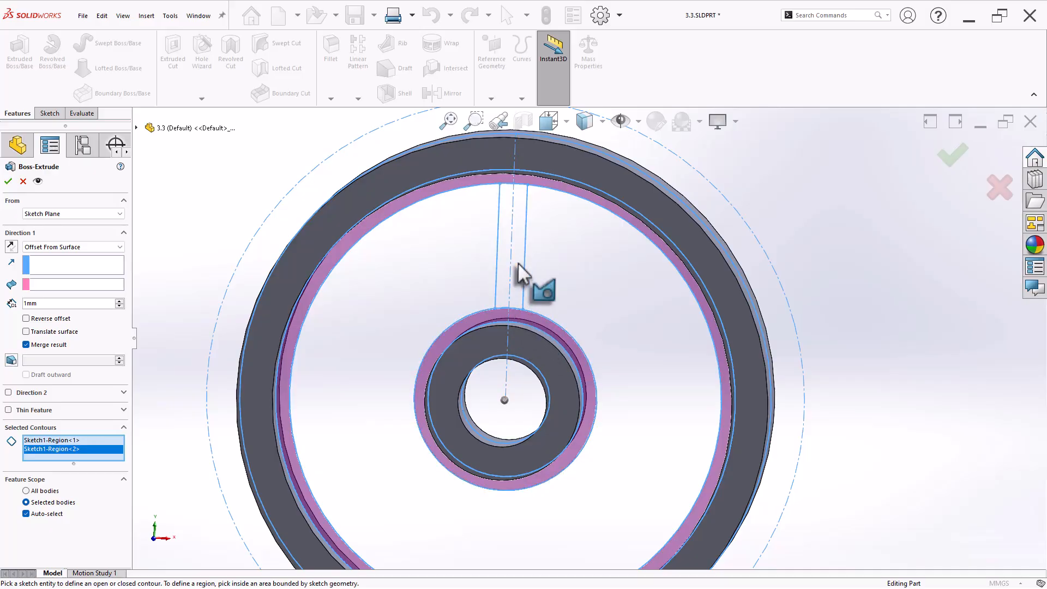
Set the extrude's Direction 1 to Offset From Surface, 1 mm from the rim's front face.
middle_drag(584, 289, 577, 313)
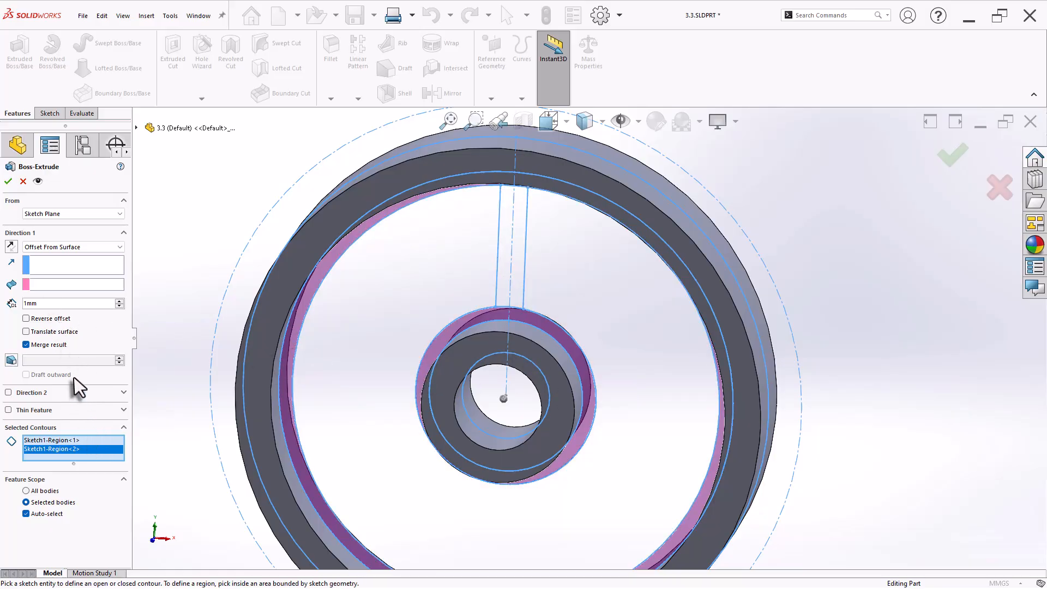
middle_drag(201, 297, 157, 297)
click(51, 268)
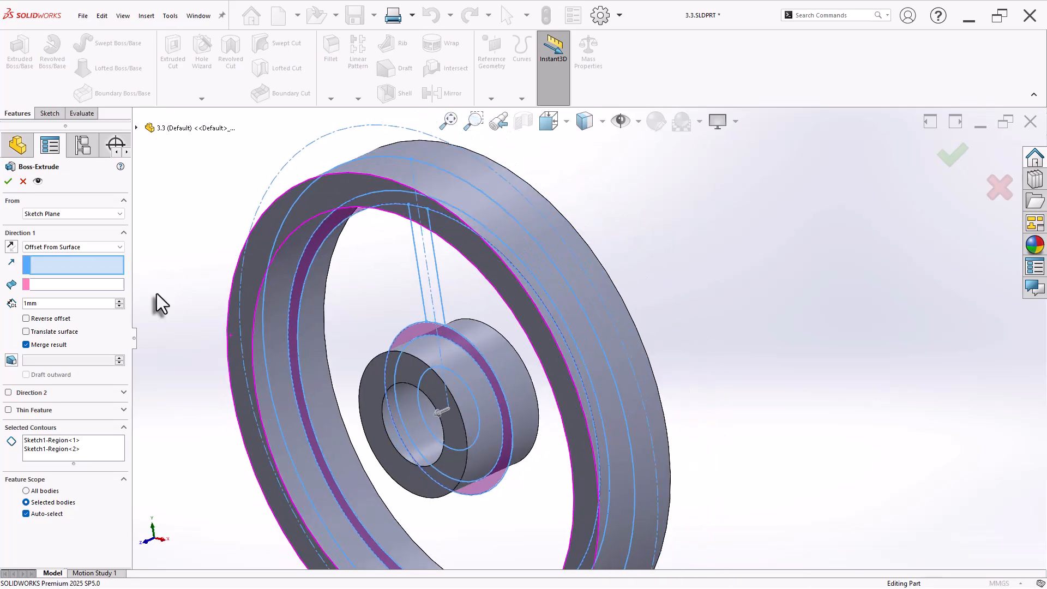
click(253, 265)
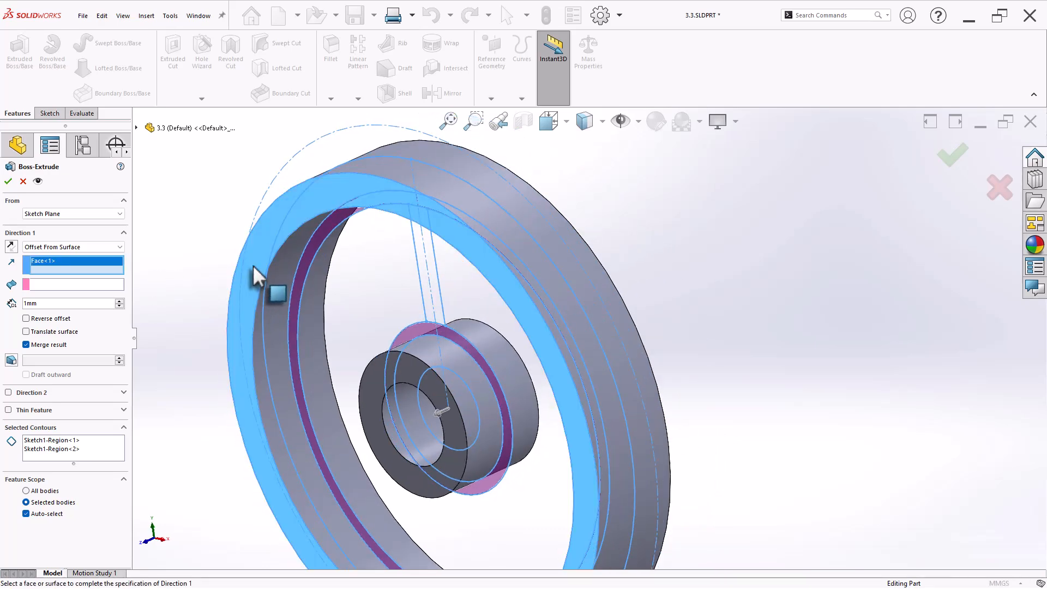
click(48, 248)
click(47, 260)
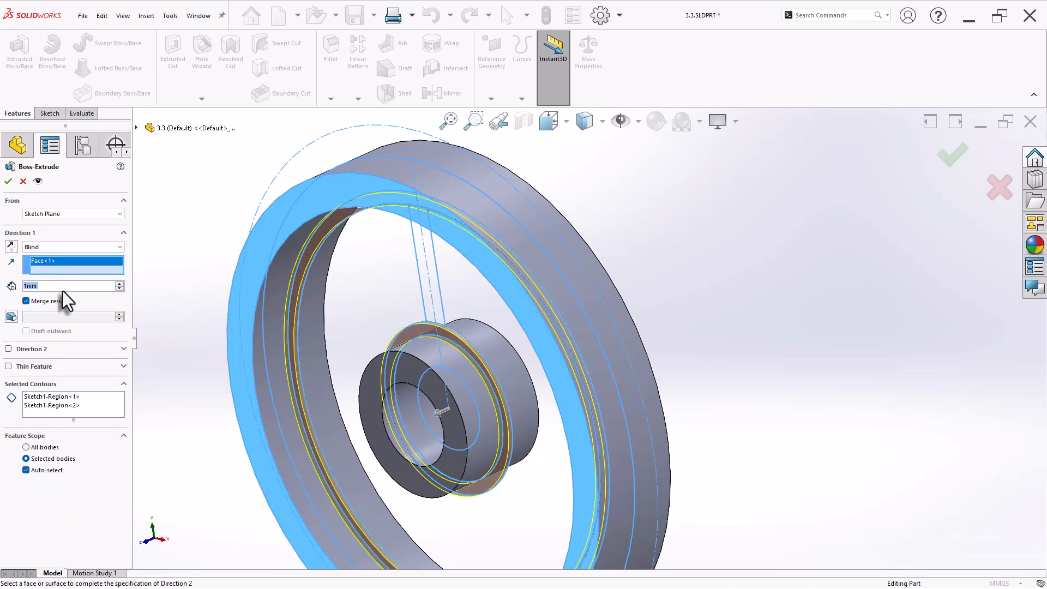
click(57, 248)
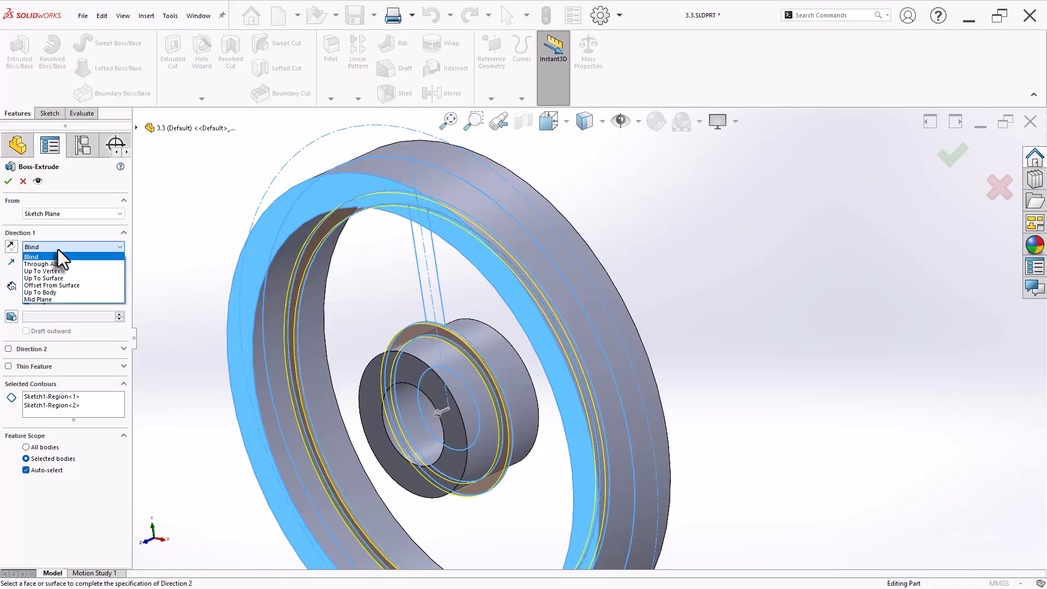
click(67, 286)
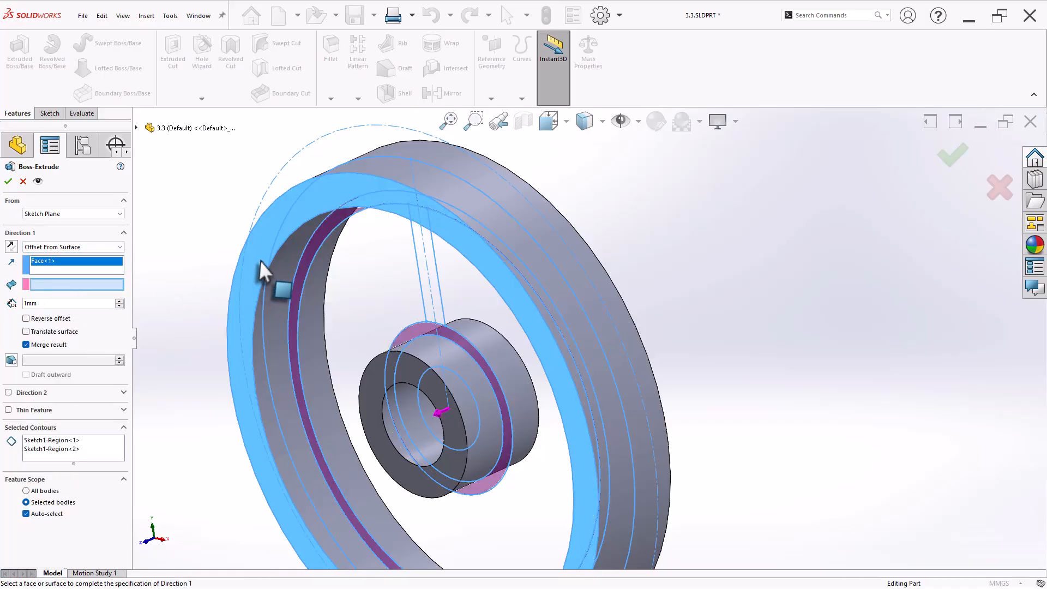
right_click(73, 285)
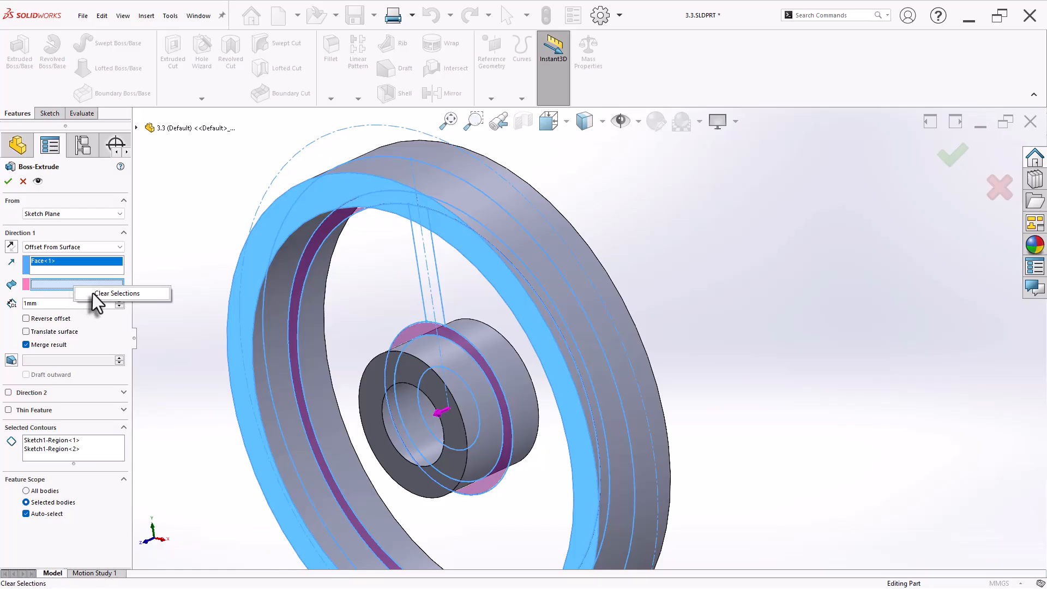
click(93, 293)
click(251, 275)
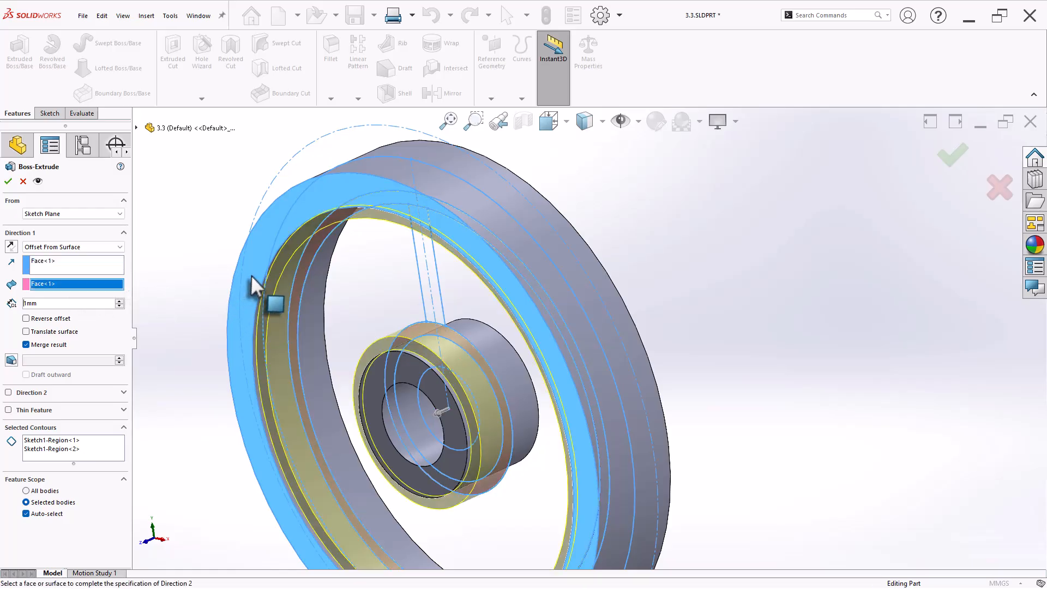
Add Direction 2 as Offset From Surface, 1 mm from the rim's back face, and complete the thin-ring extrude.
click(8, 393)
click(71, 405)
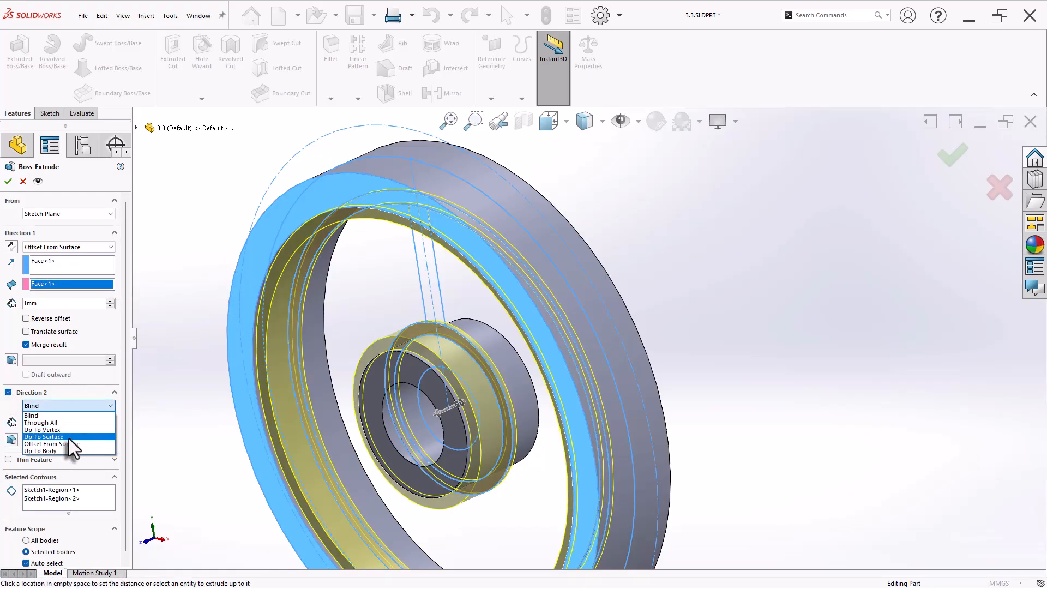
click(69, 444)
middle_drag(154, 432, 205, 425)
click(228, 189)
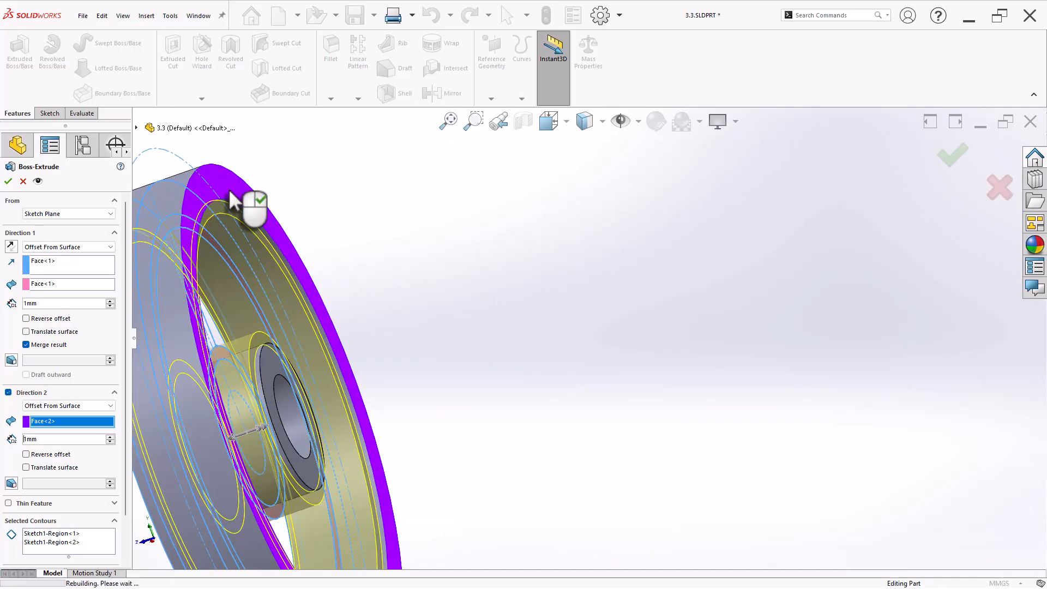
key(Return)
mouse_move(228, 188)
middle_down()
mouse_move(385, 292)
mouse_move(444, 304)
mouse_move(518, 271)
middle_up()
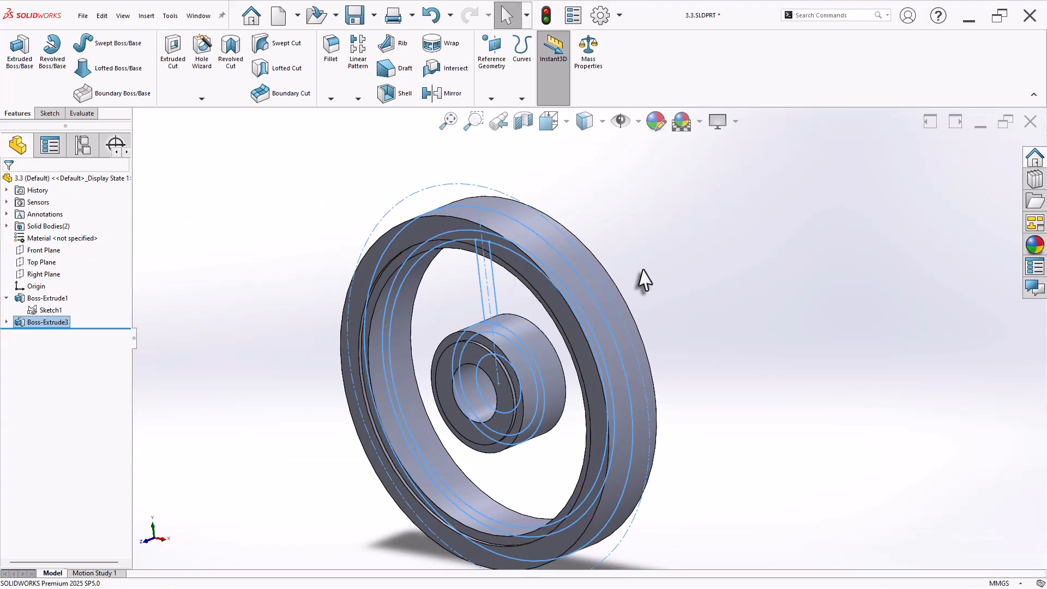
click(646, 269)
scroll(709, 330, down, 2)
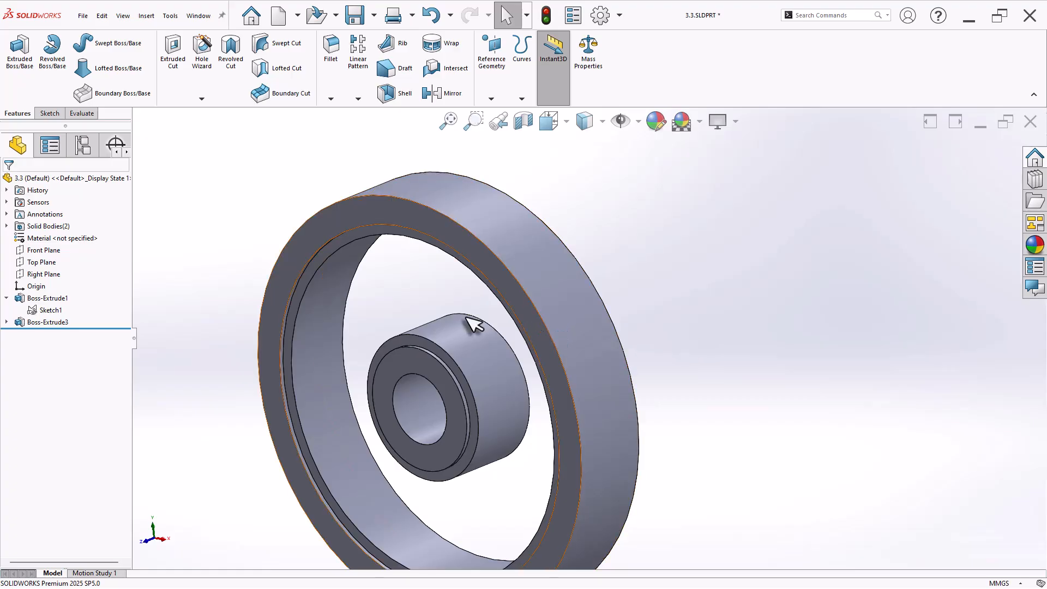
Start another boss extrude from Sketch1 using only the narrow vertical spoke region as its contour.
click(49, 314)
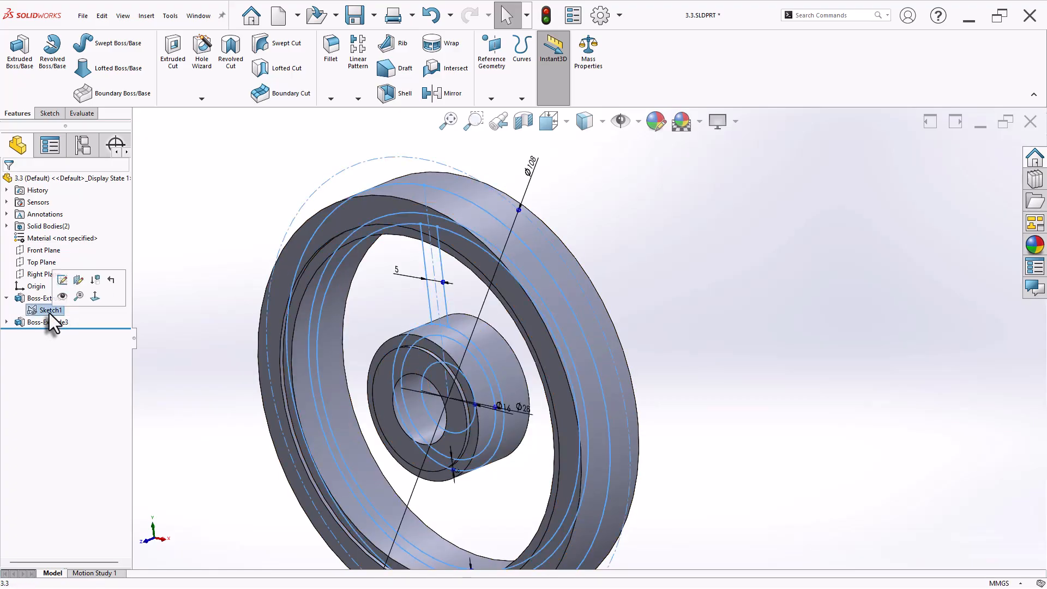
click(21, 65)
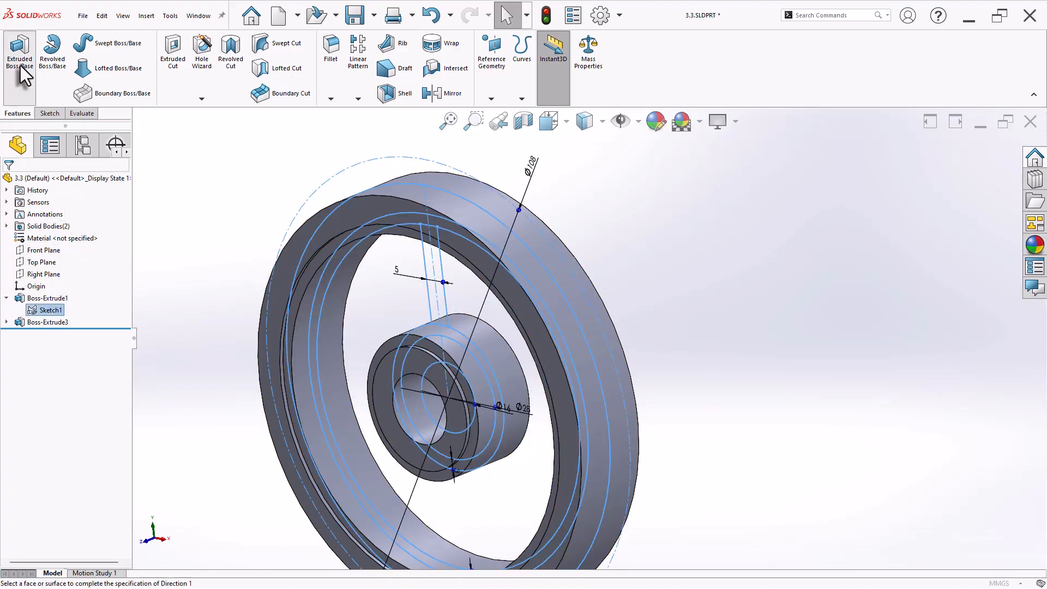
middle_drag(430, 355, 510, 281)
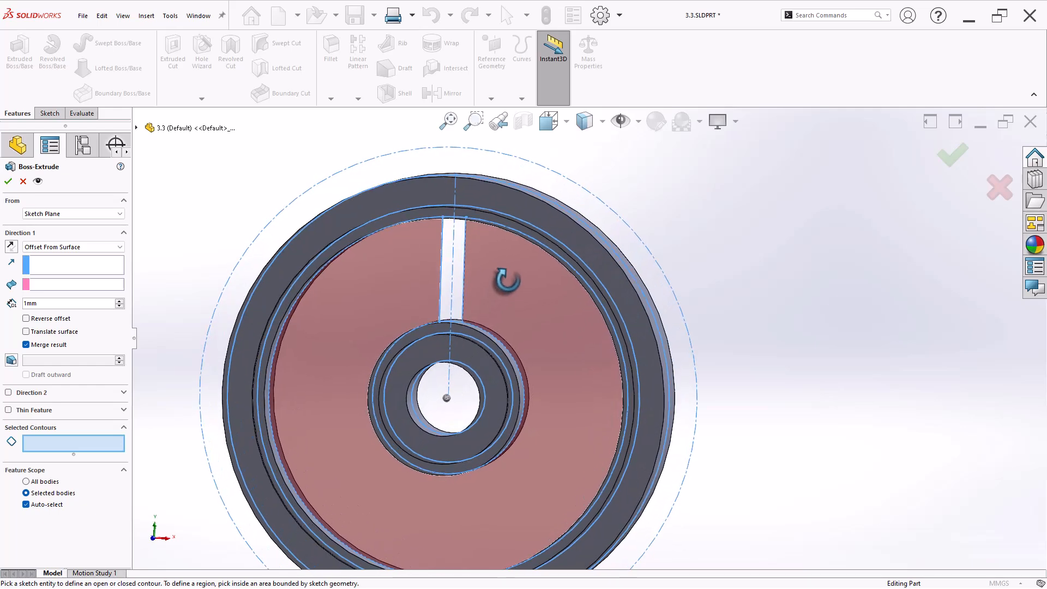
click(456, 280)
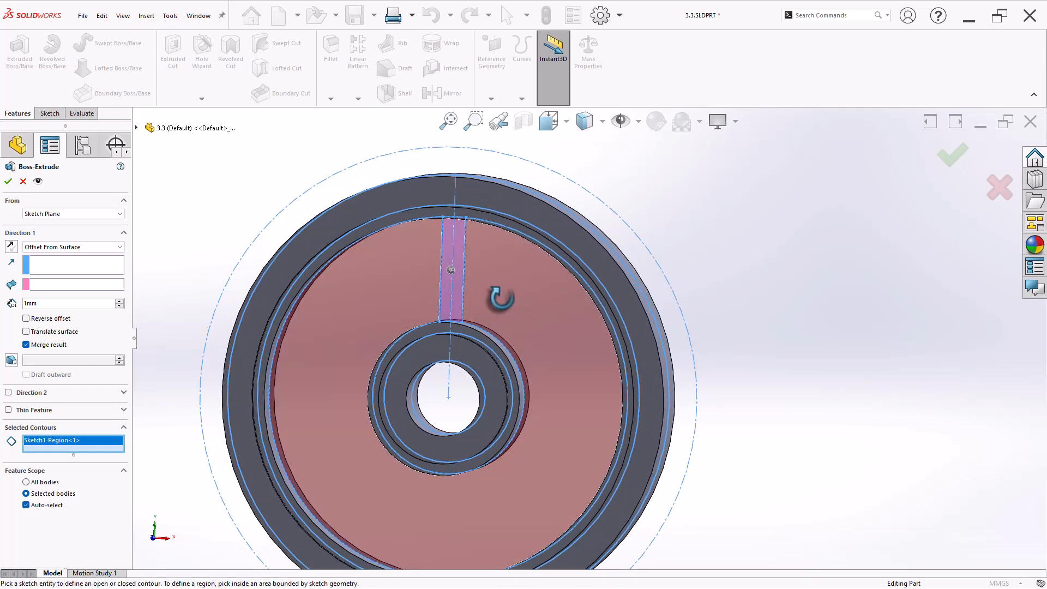
middle_drag(496, 421, 439, 334)
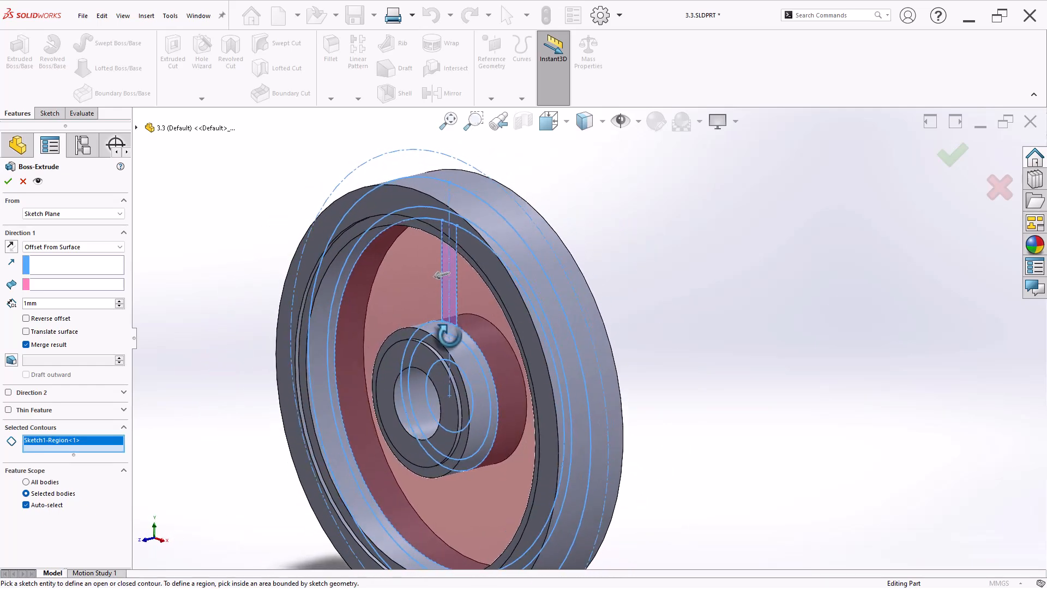
Set the spoke's Direction 1 to Up To Surface, ending at the thin ring's front face around the hub.
click(44, 247)
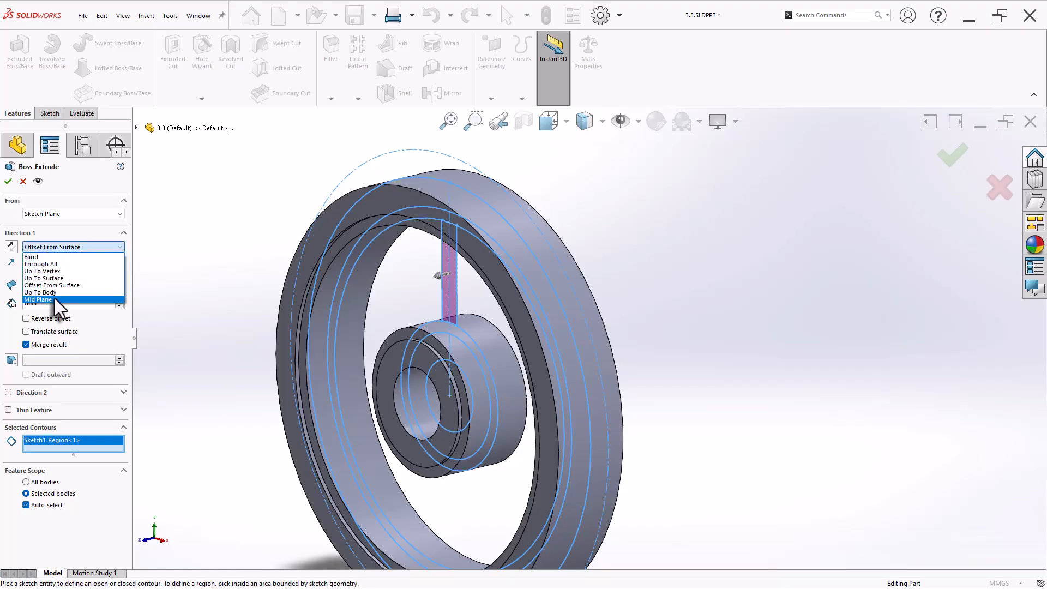
click(79, 284)
click(46, 249)
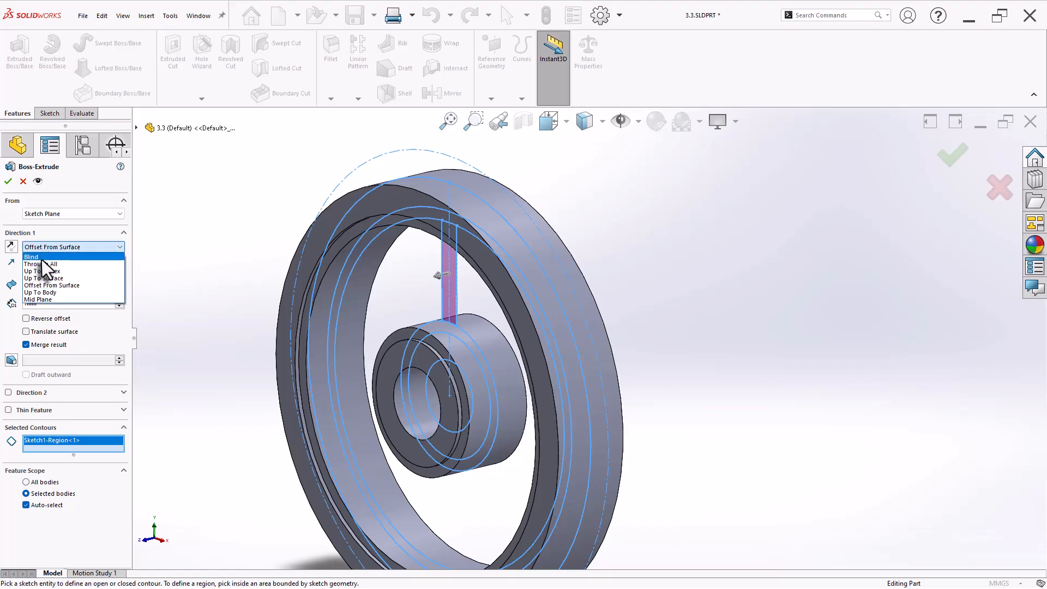
click(41, 256)
click(61, 245)
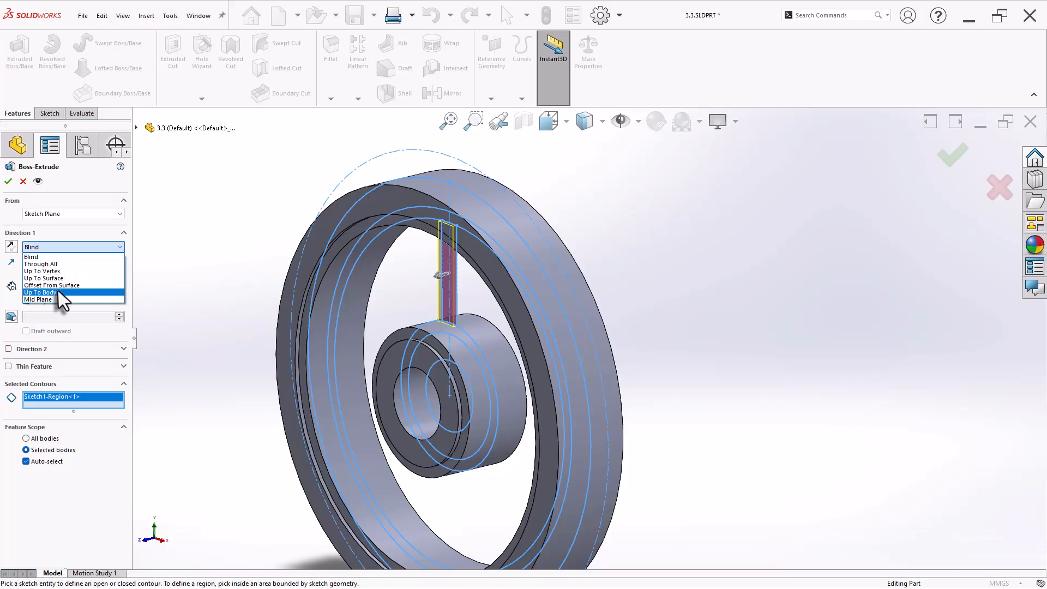
click(58, 278)
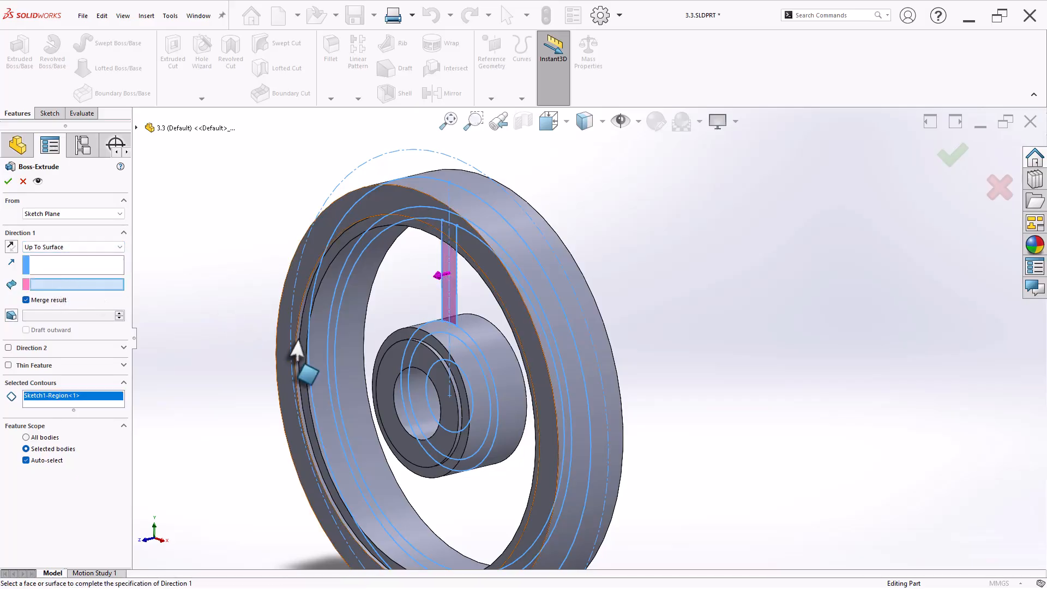
click(400, 336)
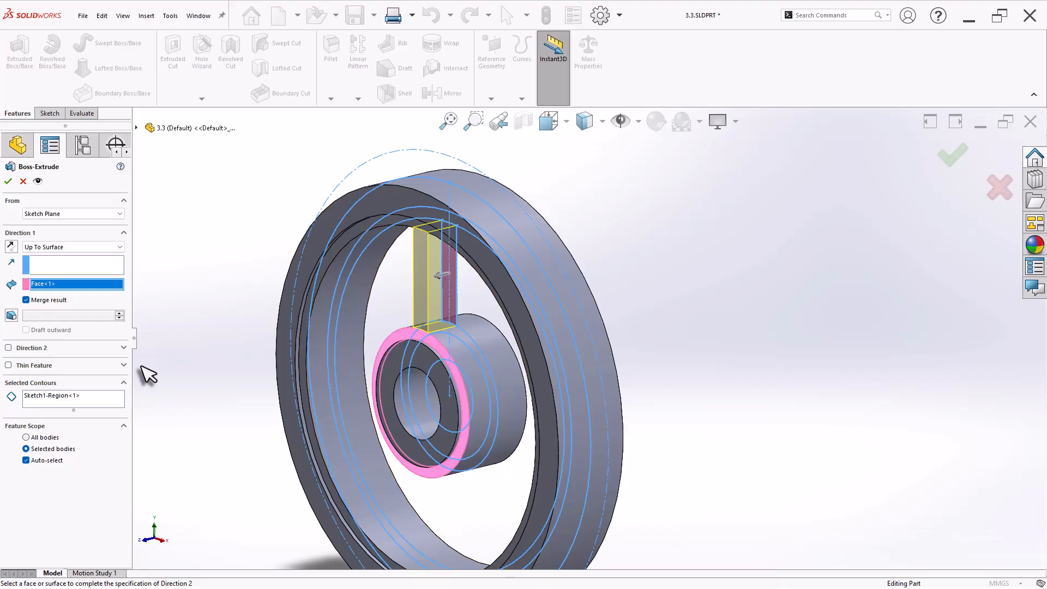
Add Direction 2 as Up To Surface, ending at the hub ring's back face, and complete the spoke extrude.
click(122, 348)
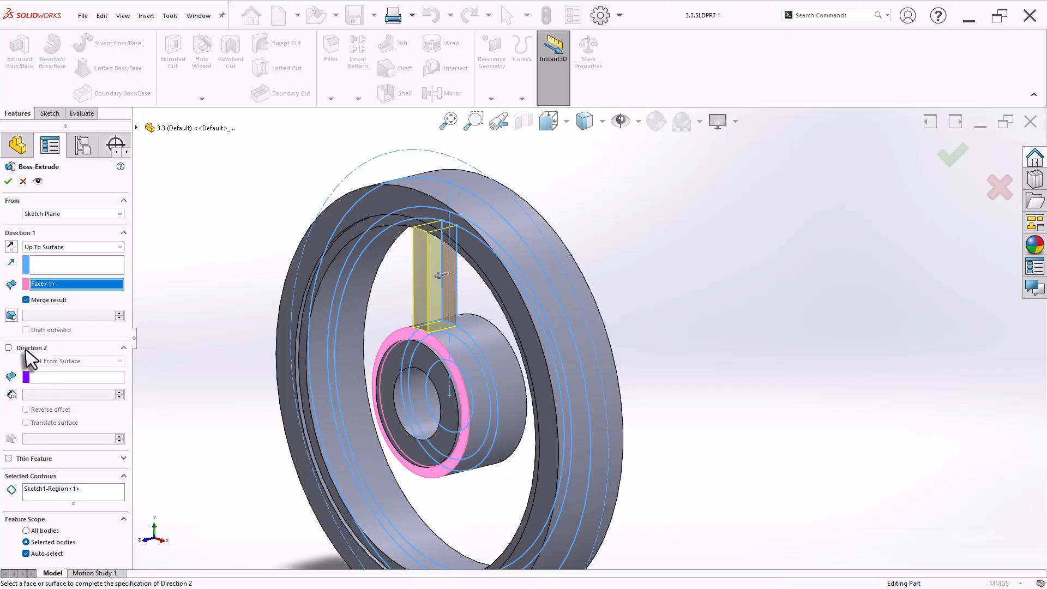
click(25, 349)
click(65, 361)
click(79, 399)
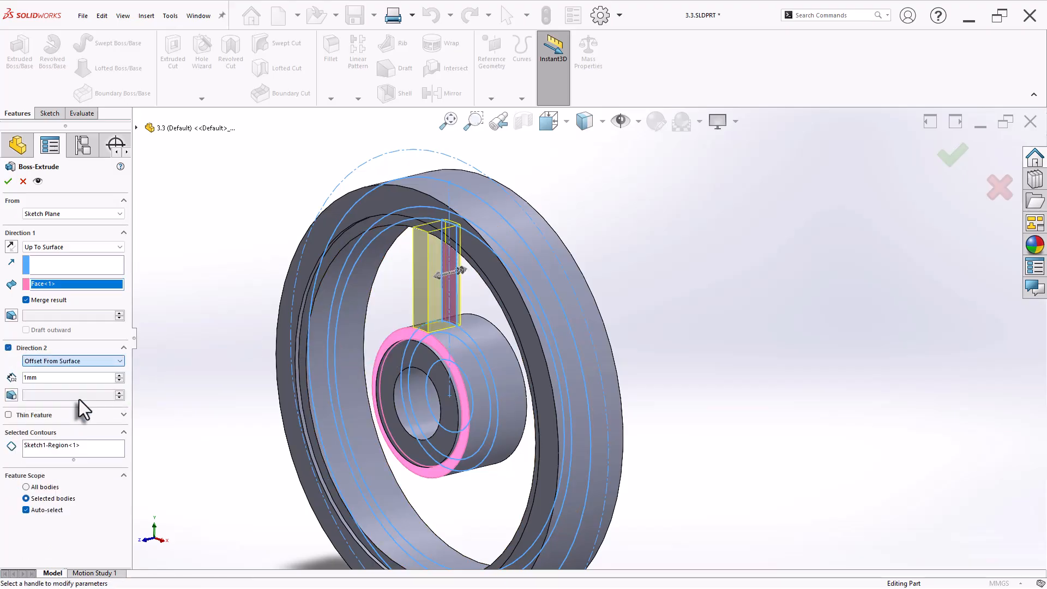
click(74, 361)
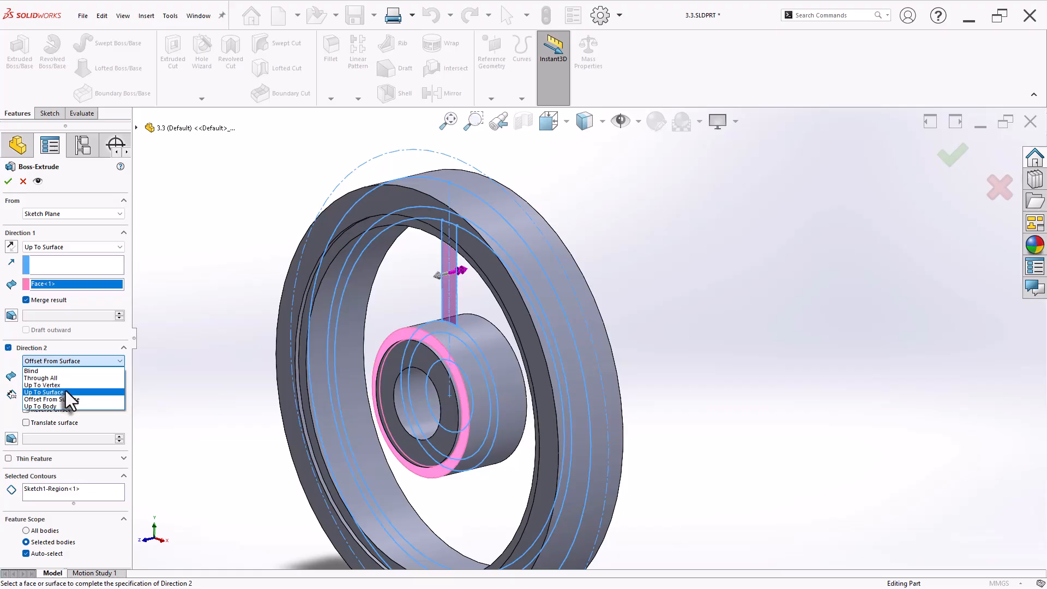
click(65, 390)
middle_drag(245, 355, 211, 366)
scroll(398, 339, down, 4)
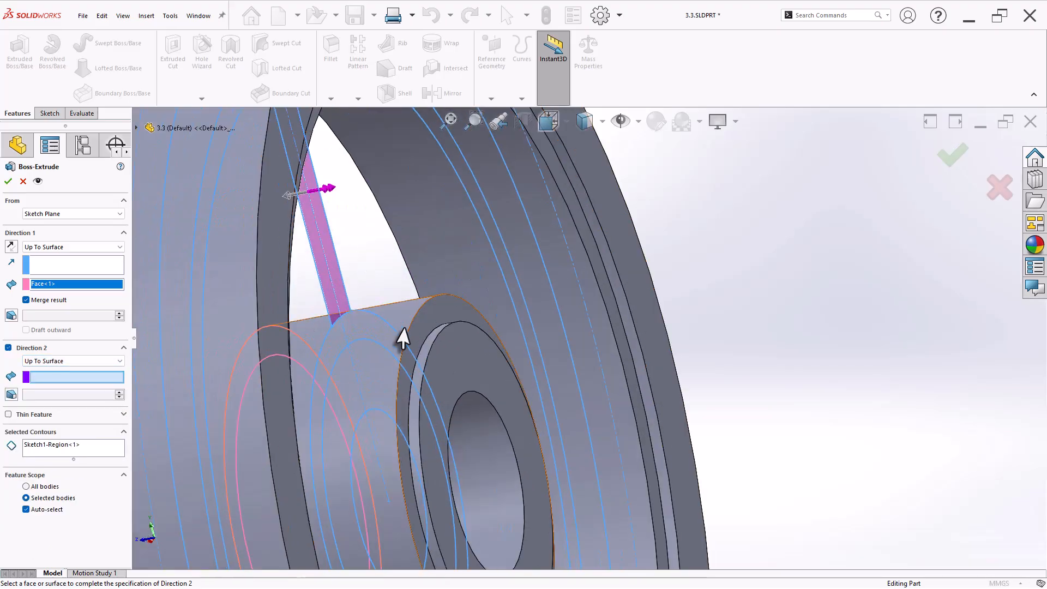
click(426, 325)
right_click(427, 331)
scroll(568, 332, up, 5)
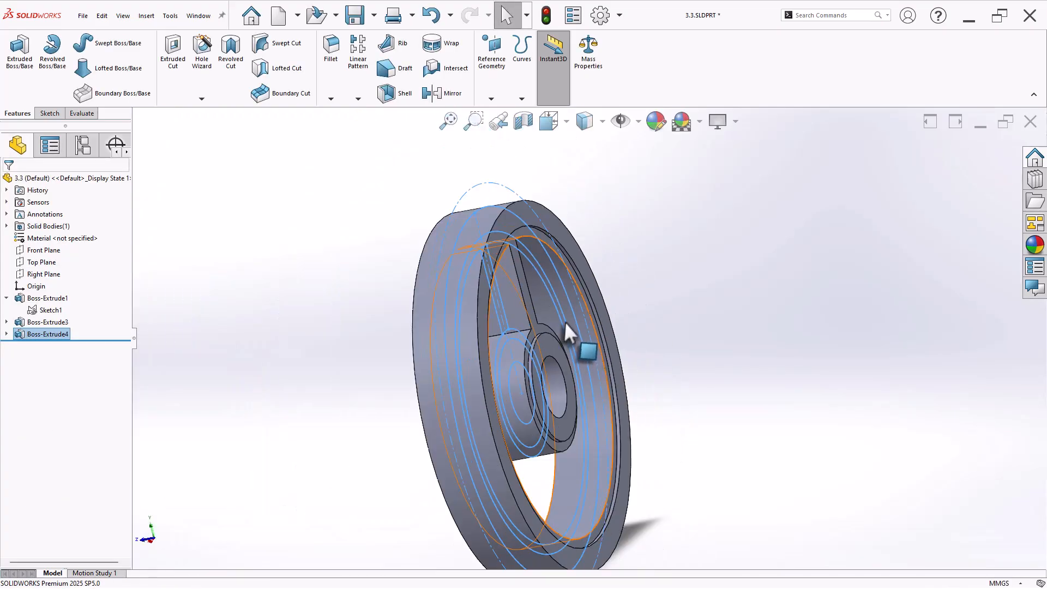
Show the model in isometric view and save the part.
middle_drag(568, 332, 861, 297)
key(ctrl+7)
key(ctrl+s)
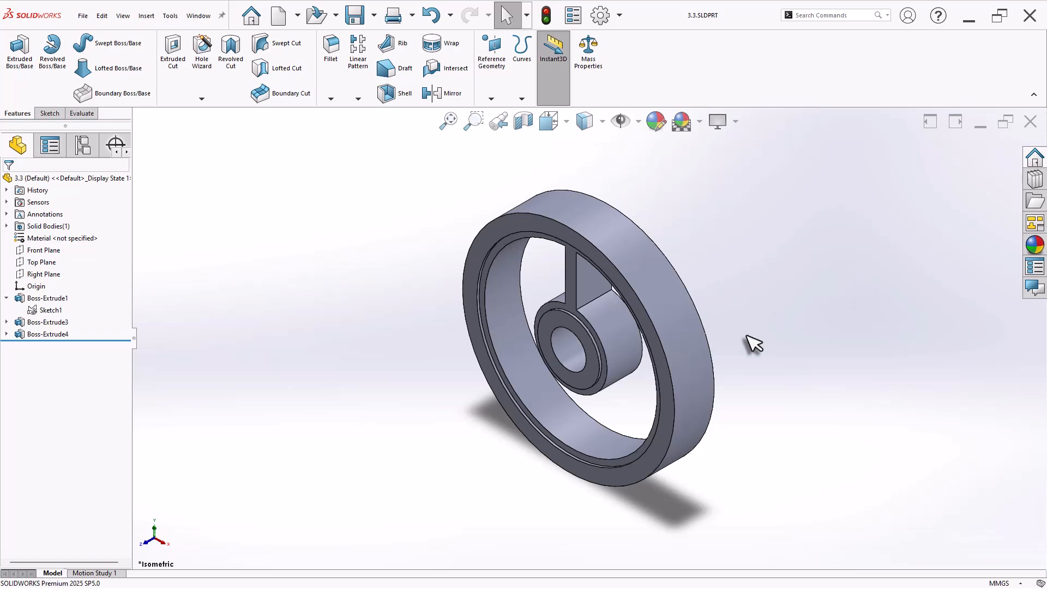
Circular-pattern the spoke extrude around the hub bore with 8 equally spaced instances over 360 degrees.
scroll(699, 335, down, 2)
middle_drag(659, 320, 655, 224)
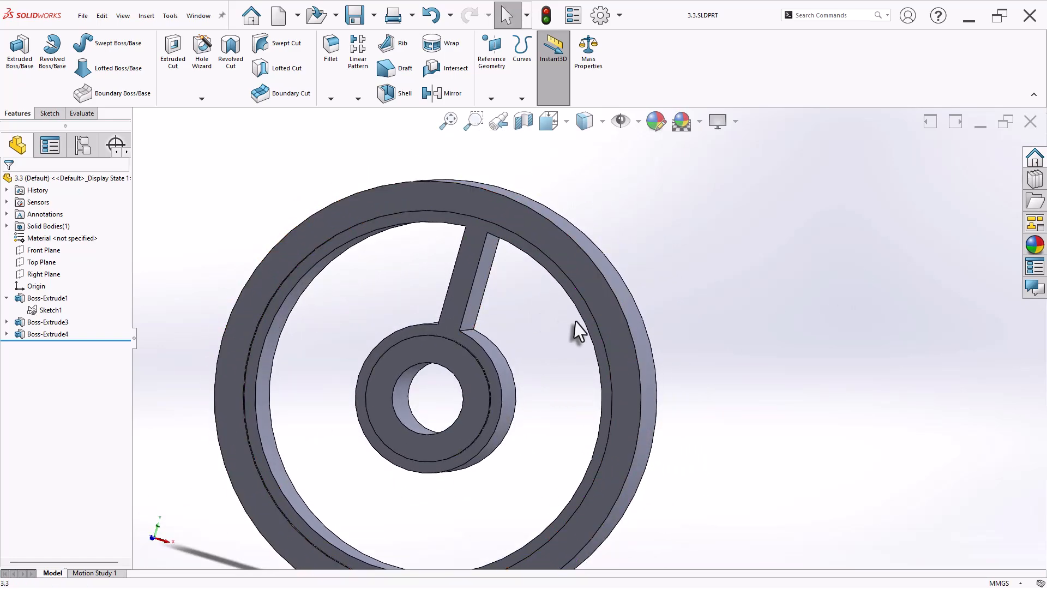
click(358, 99)
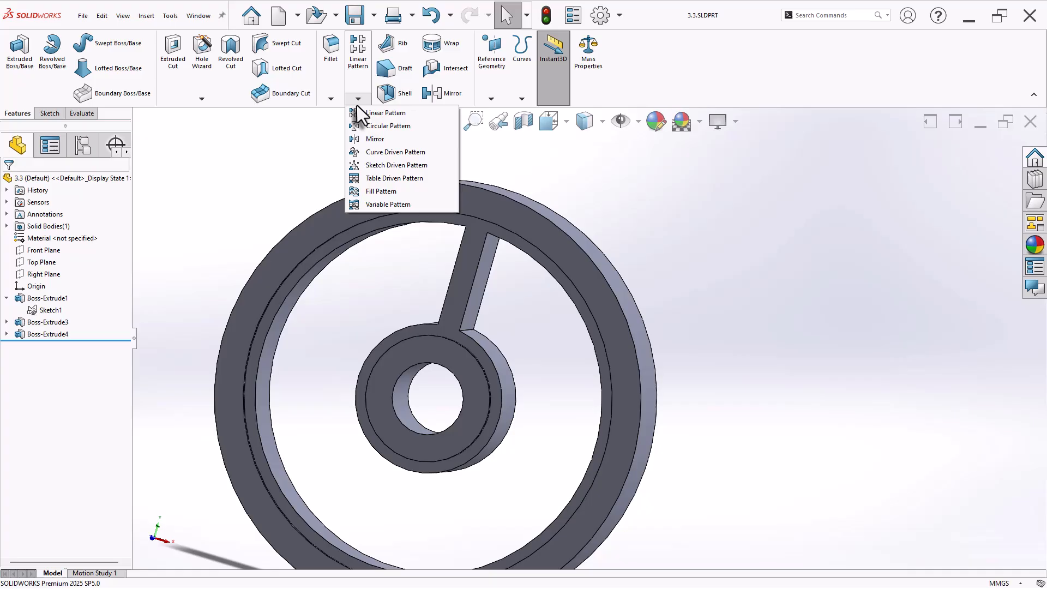
click(377, 124)
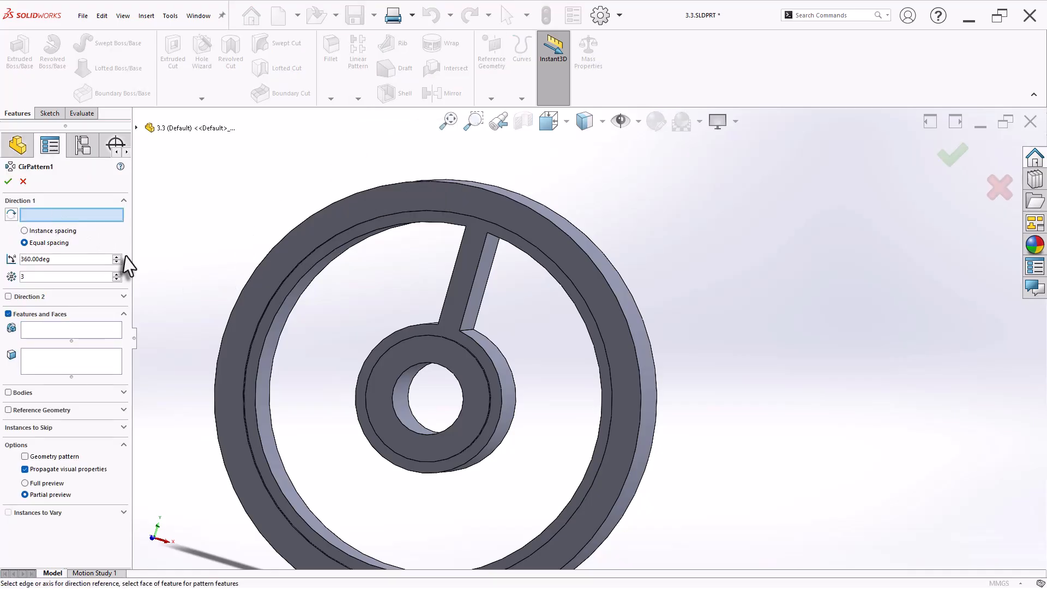
click(405, 378)
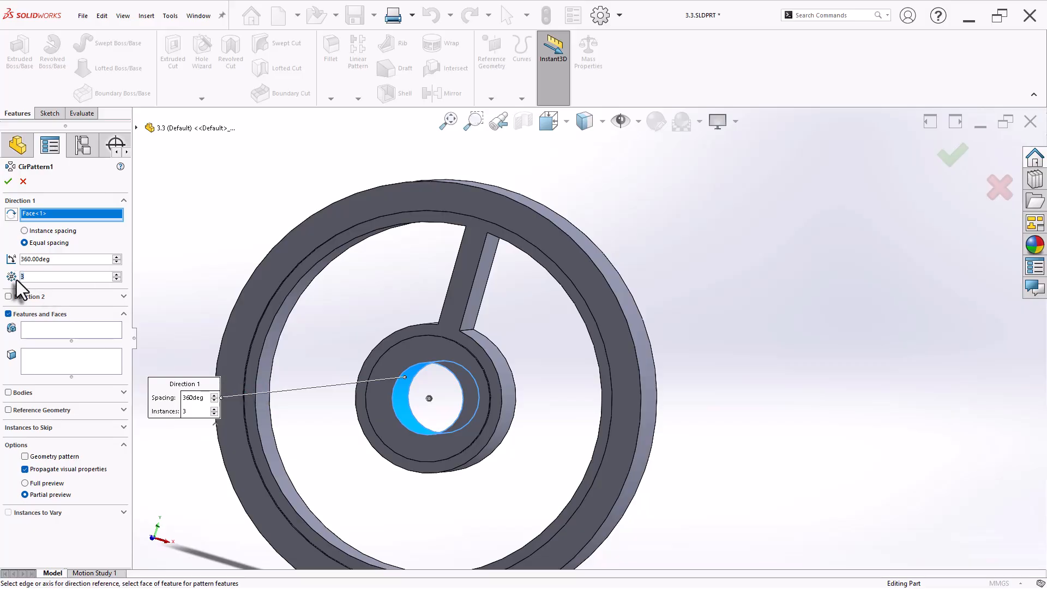
text(8)
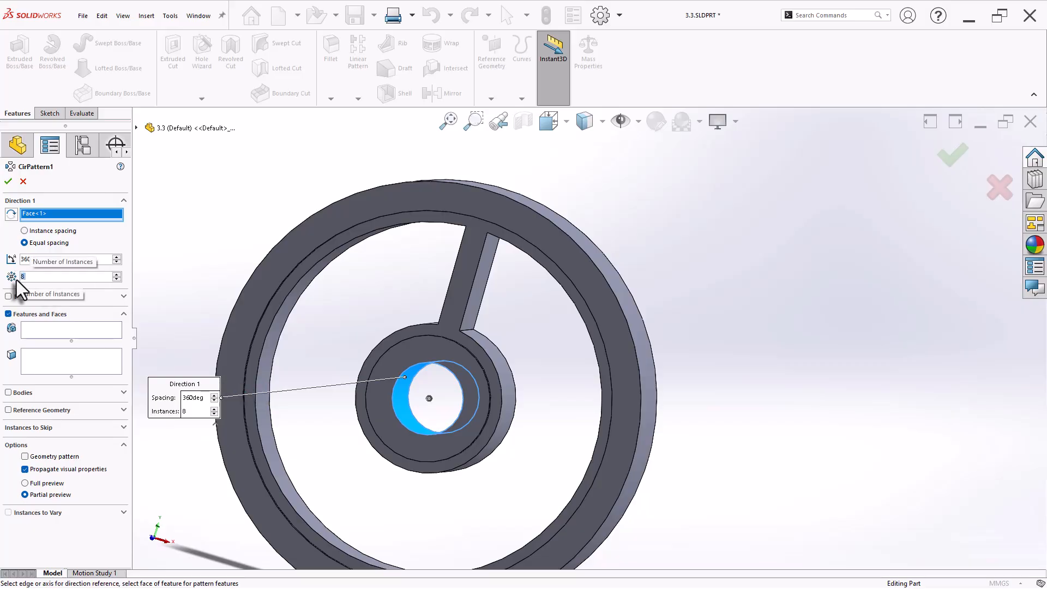
click(86, 332)
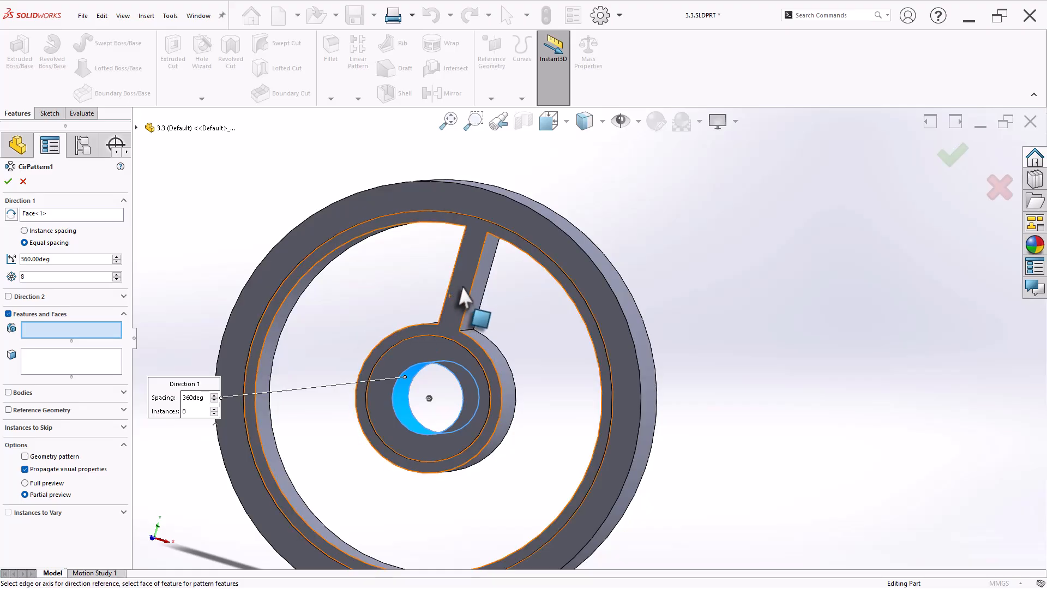
click(477, 283)
right_click(477, 282)
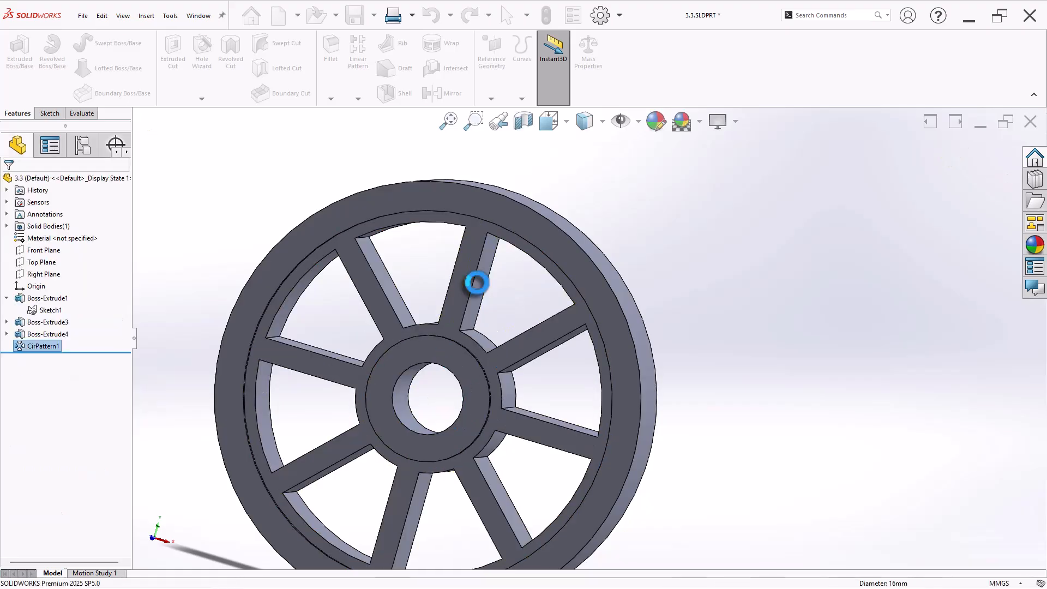
Fillet all the corner edges where the spokes meet the rim and the hub with a 2 mm radius.
scroll(682, 322, up, 3)
middle_drag(685, 323, 677, 343)
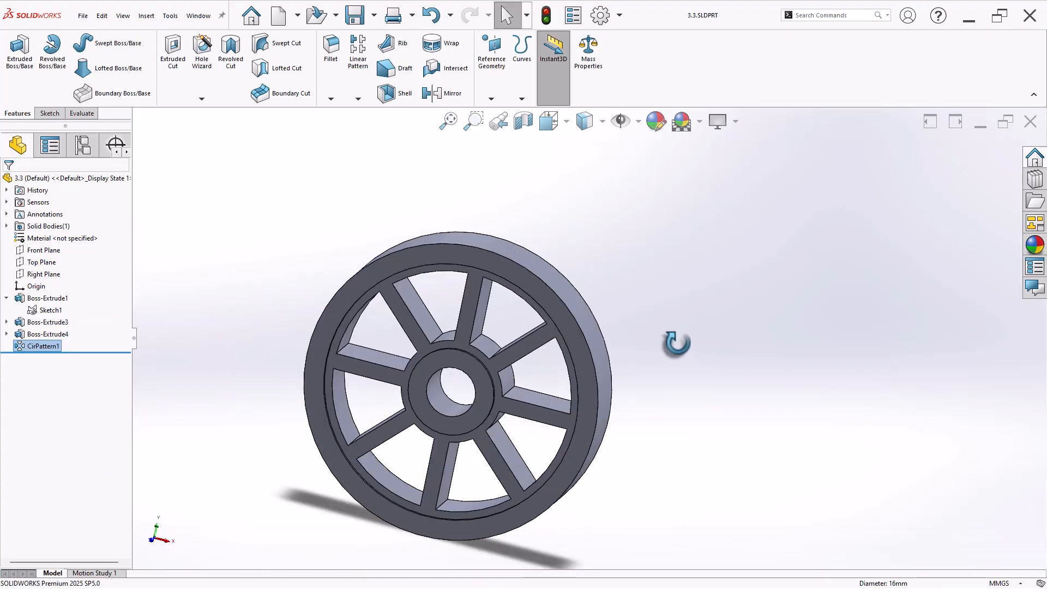
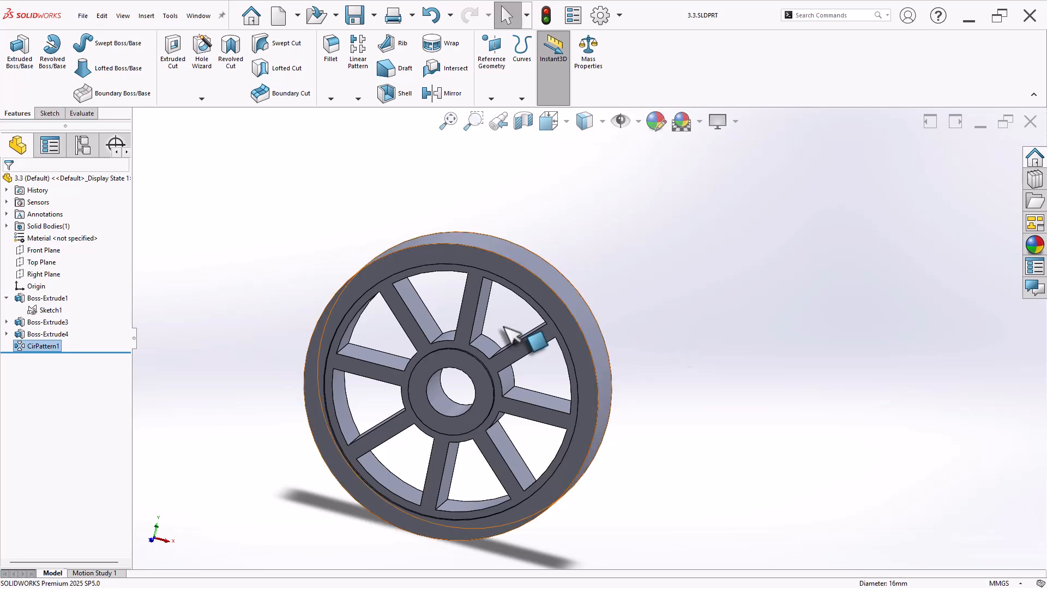
scroll(485, 333, down, 2)
click(334, 52)
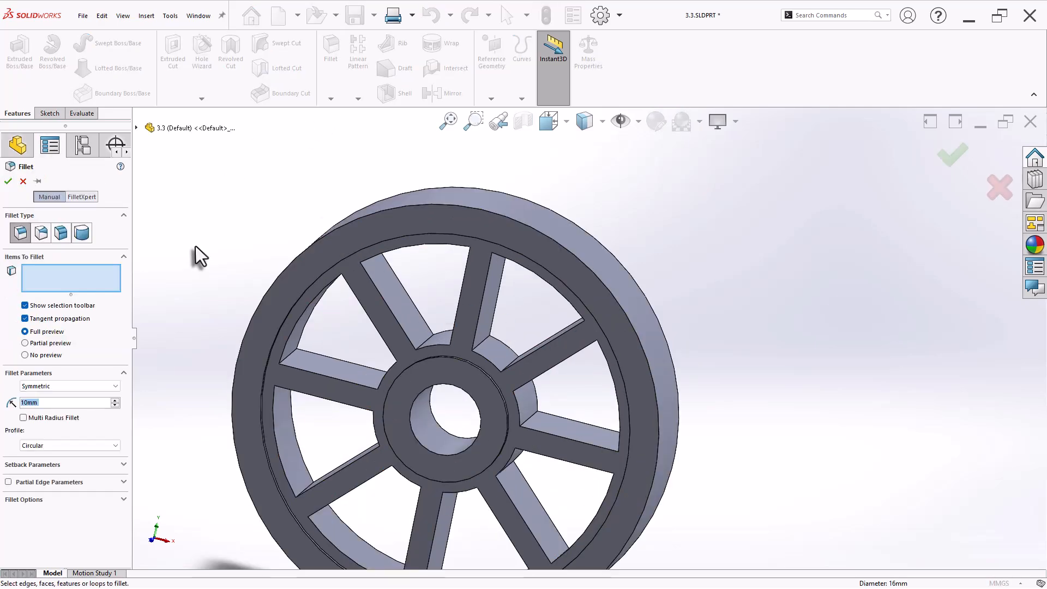
text(2)
key(Return)
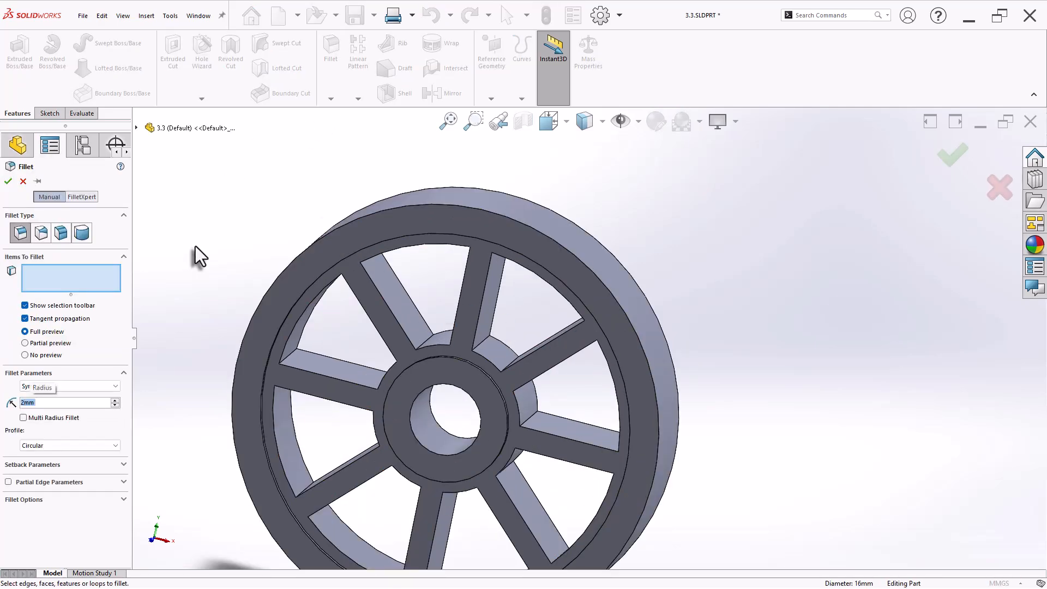
click(289, 356)
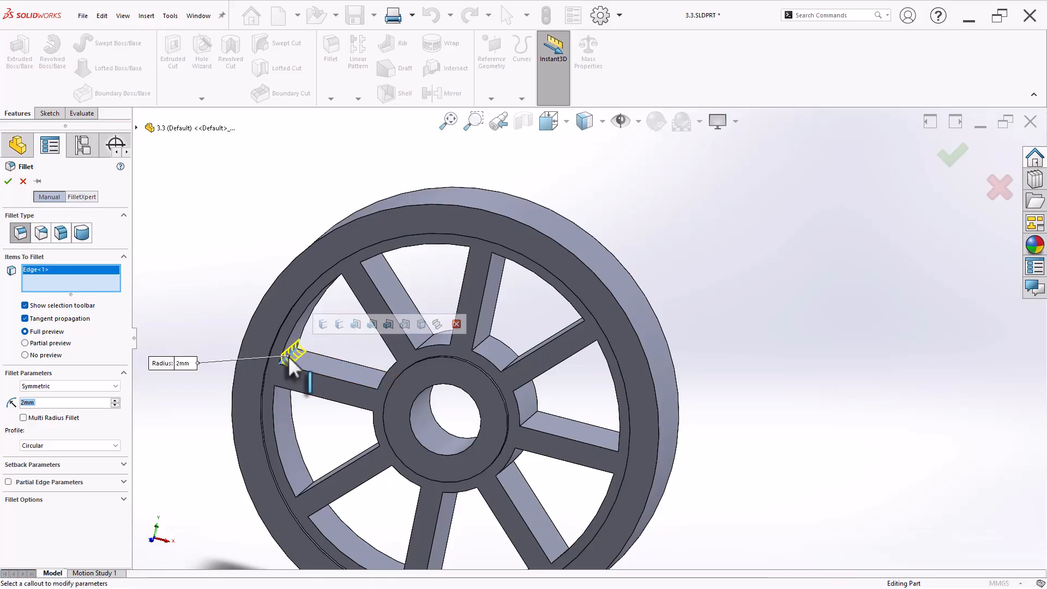
click(338, 325)
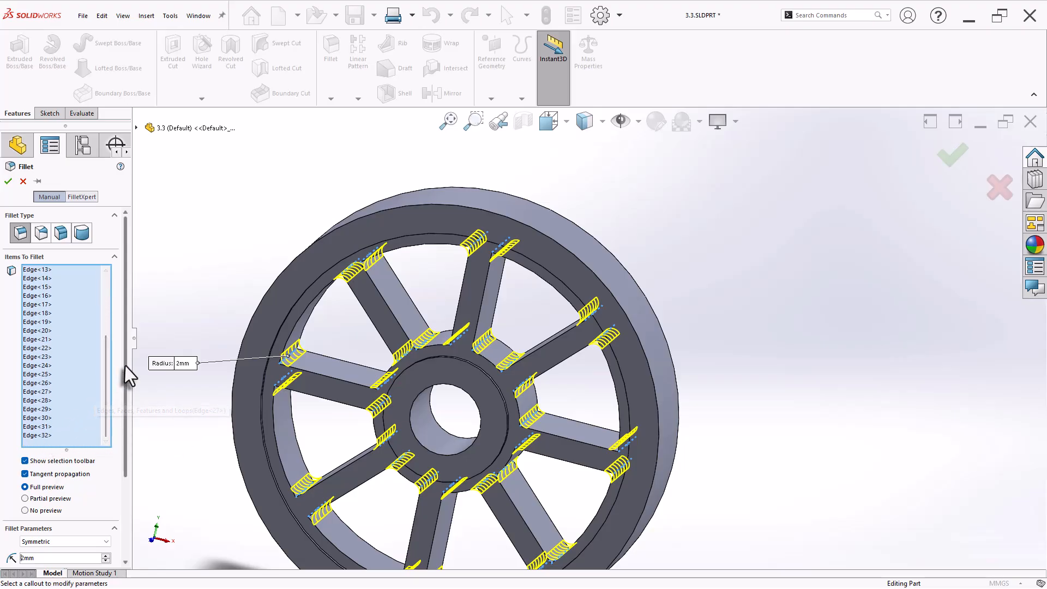
scroll(122, 397, down, 3)
scroll(500, 409, up, 3)
scroll(638, 447, down, 2)
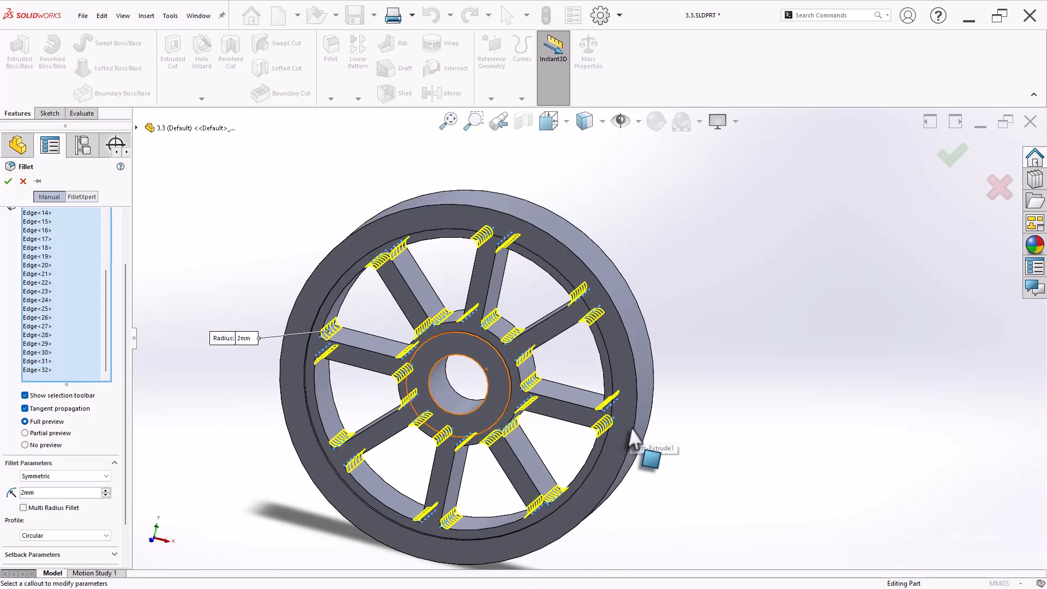
key(Return)
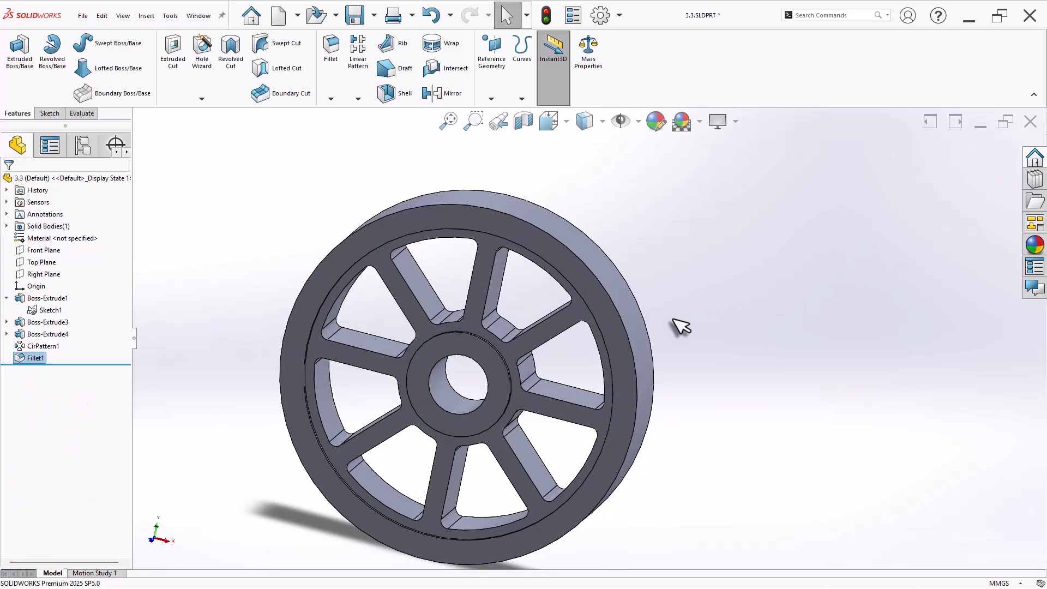
Start a sketch on the hub's front ring face and draw a vertical centerline upward from the origin.
key(ctrl+7)
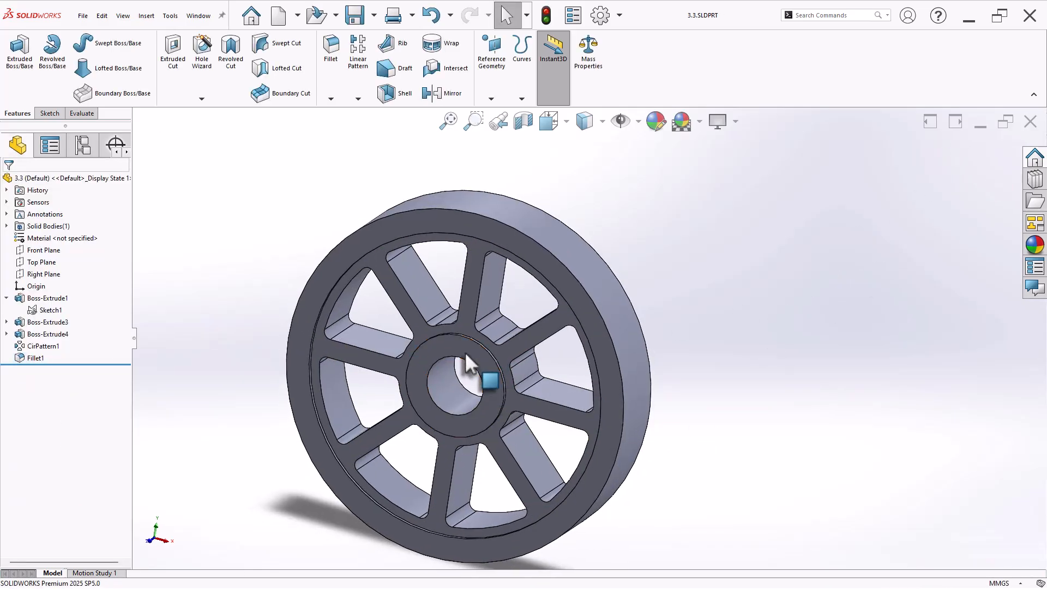
click(567, 326)
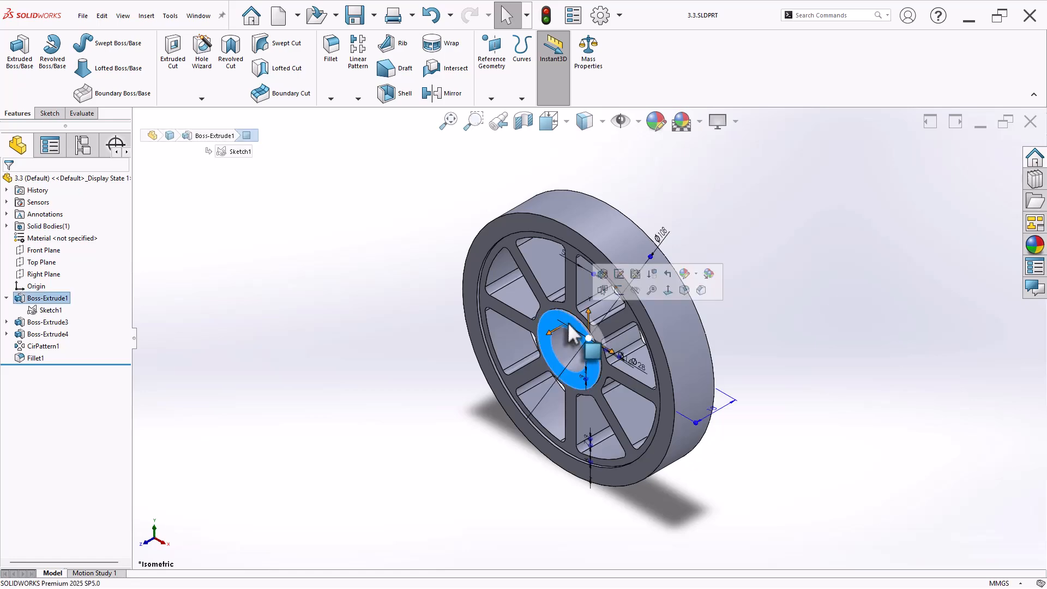
click(618, 290)
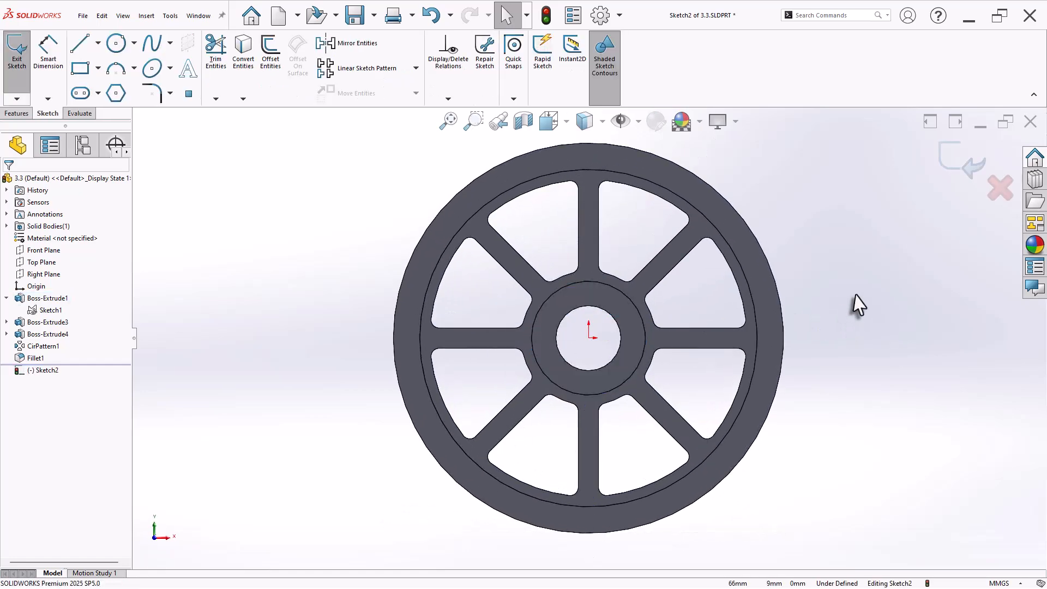
scroll(855, 304, down, 5)
click(98, 44)
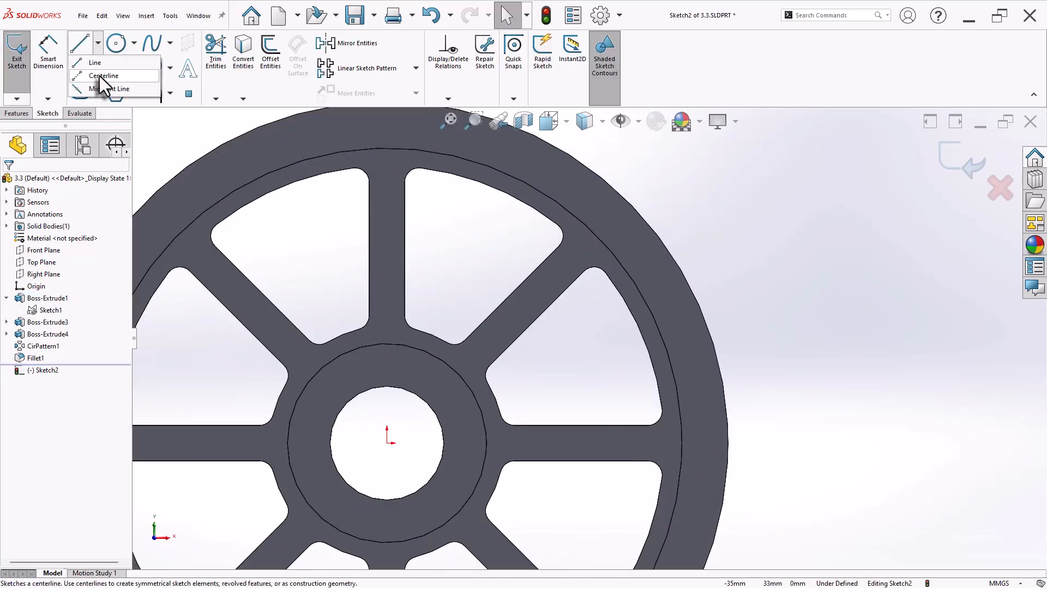
click(100, 79)
click(387, 443)
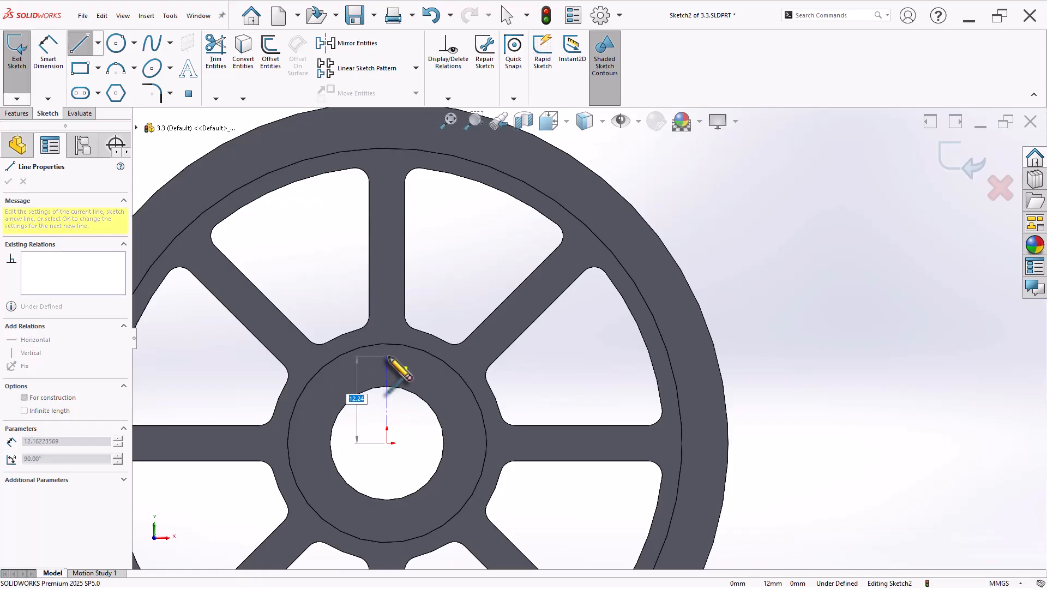
click(387, 296)
right_click(446, 280)
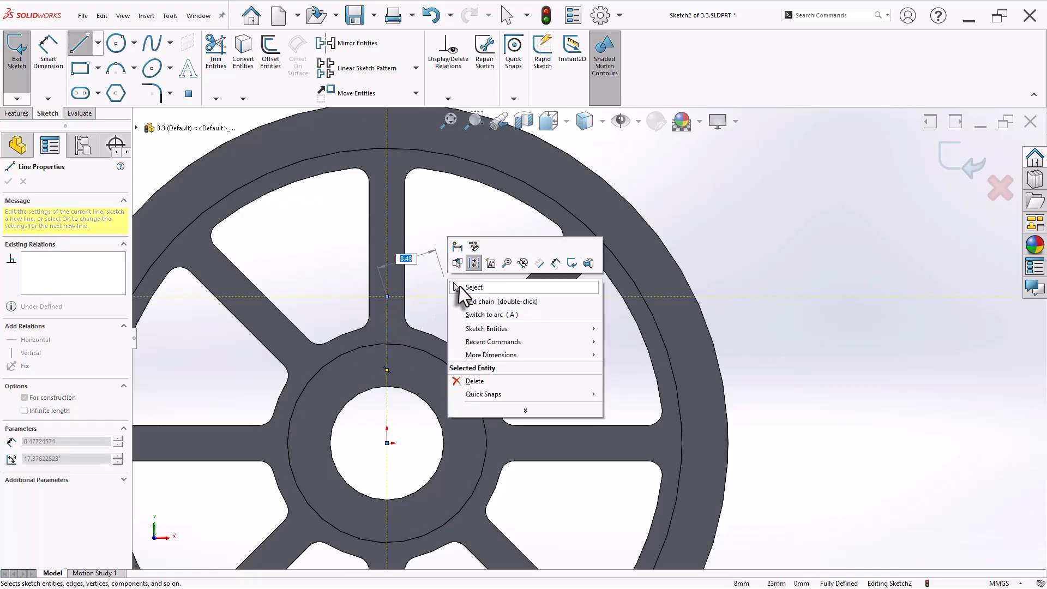
click(460, 286)
Sketch a narrow upright corner rectangle about 3 mm wide and 15 mm tall around the centerline, starting level with the origin.
click(82, 69)
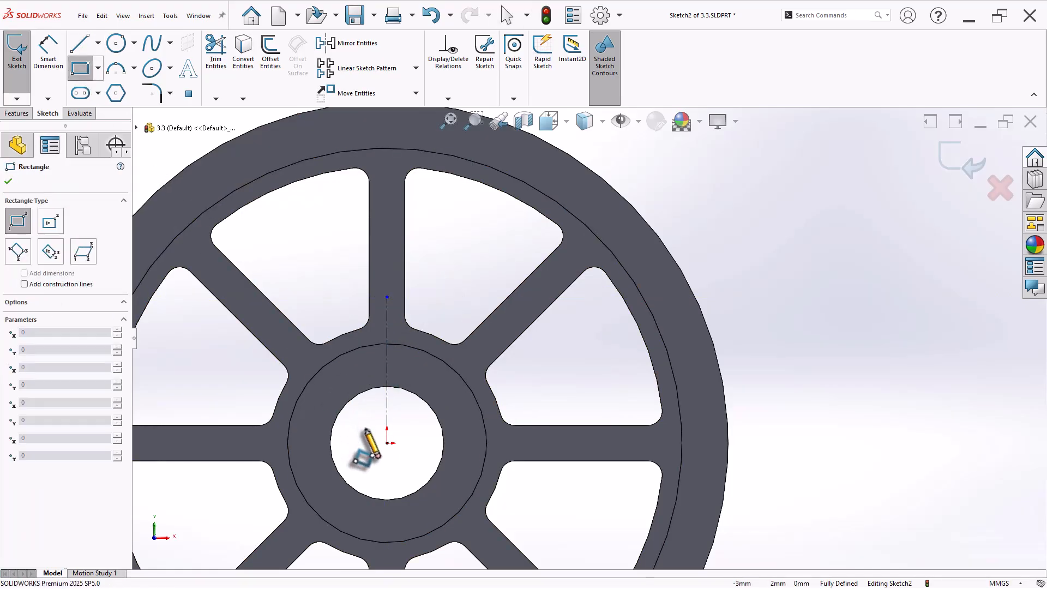
click(375, 442)
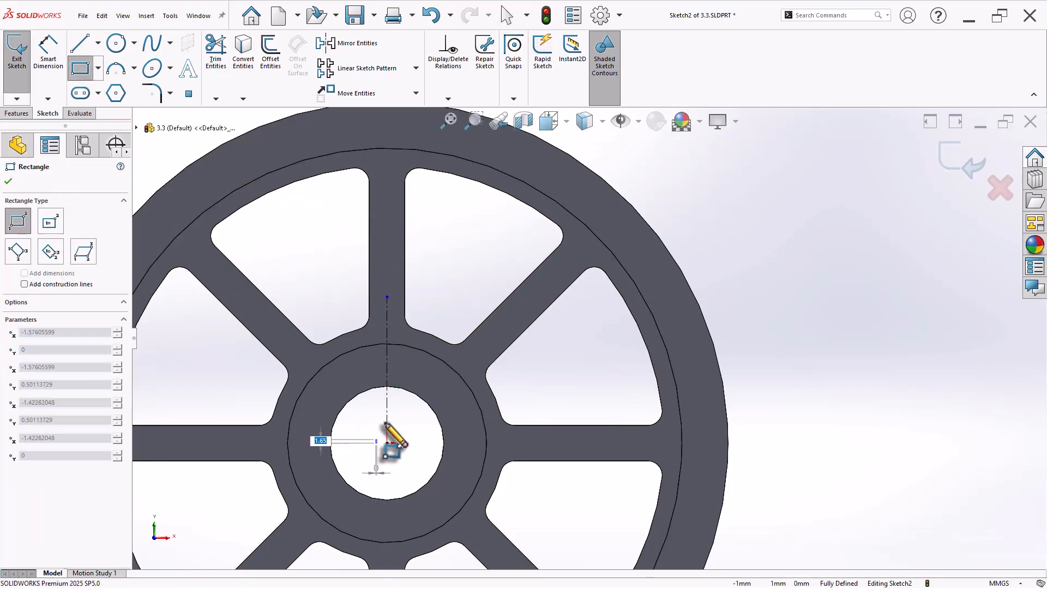
click(400, 333)
right_click(441, 311)
click(455, 319)
Make the rectangle's two long sides symmetric about the vertical centerline.
scroll(371, 416, down, 1)
scroll(376, 424, down, 1)
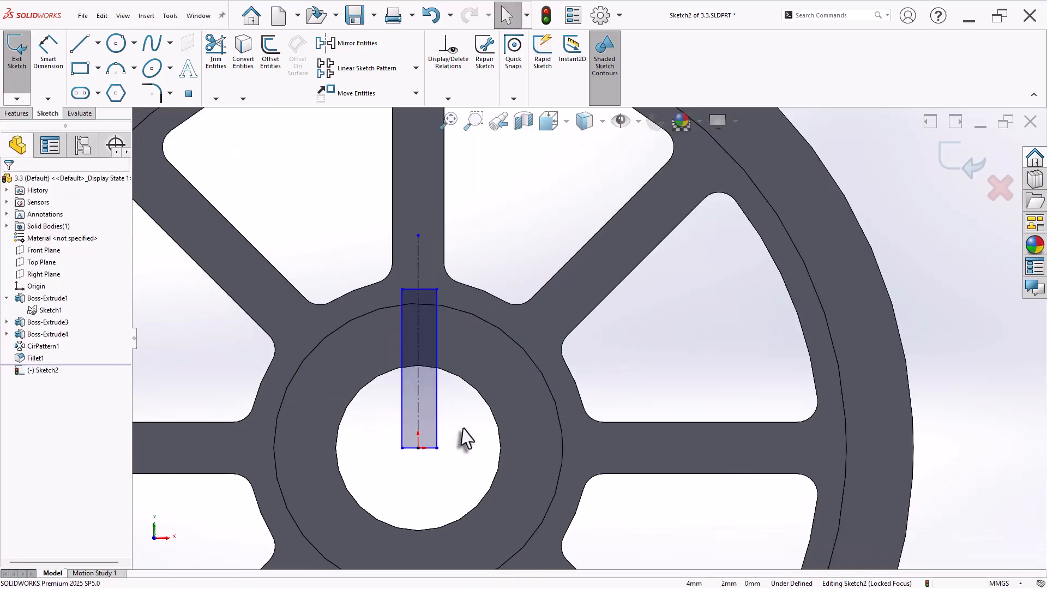
click(416, 423)
ctrl+click(418, 419)
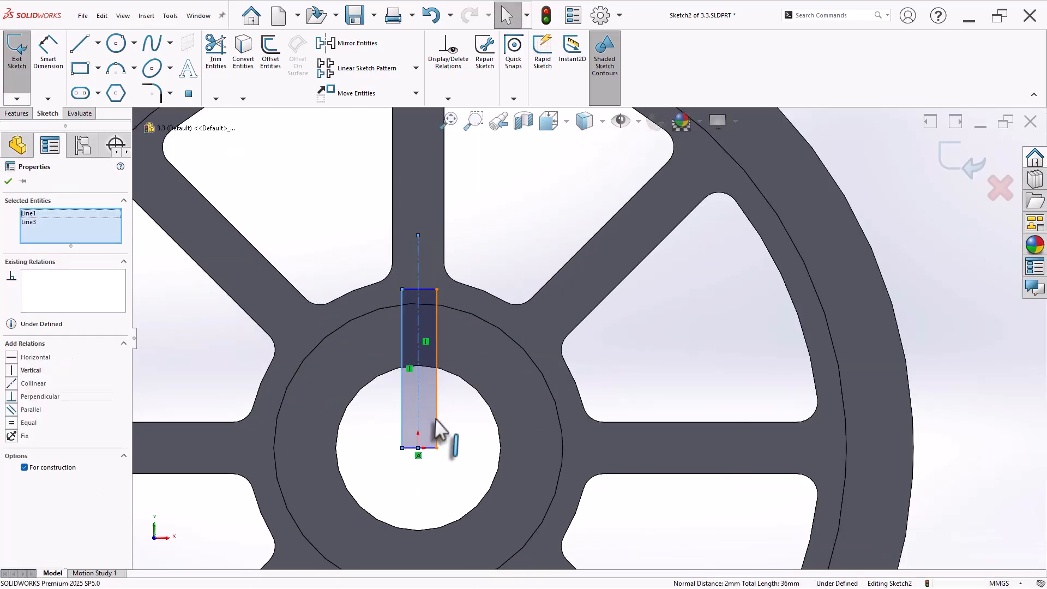
ctrl+click(437, 421)
click(552, 371)
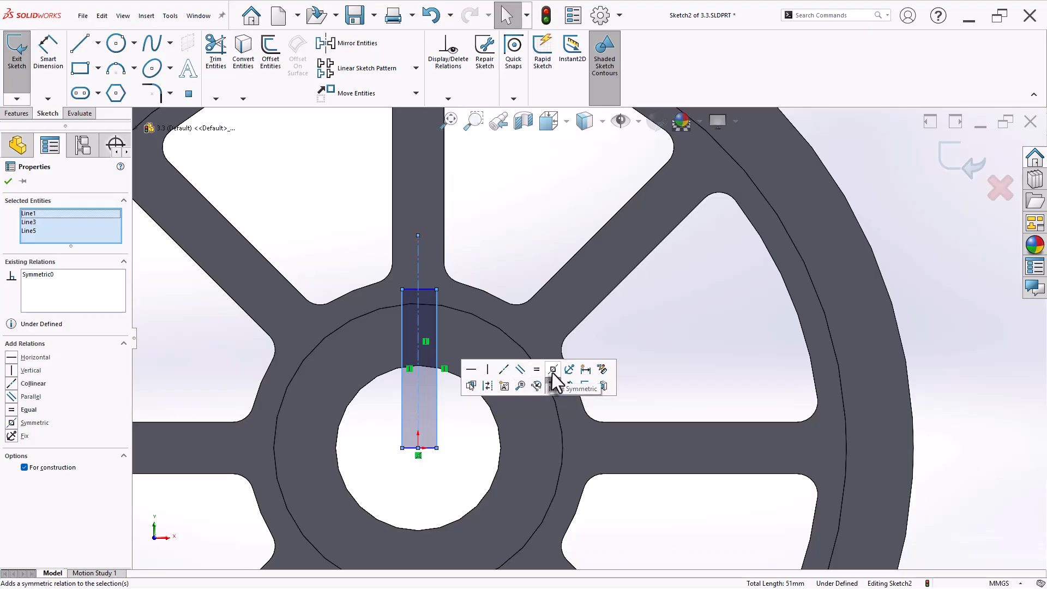
click(463, 453)
Dimension the rectangle's top edge to a width of 3 mm.
right_drag(446, 486, 451, 453)
click(423, 295)
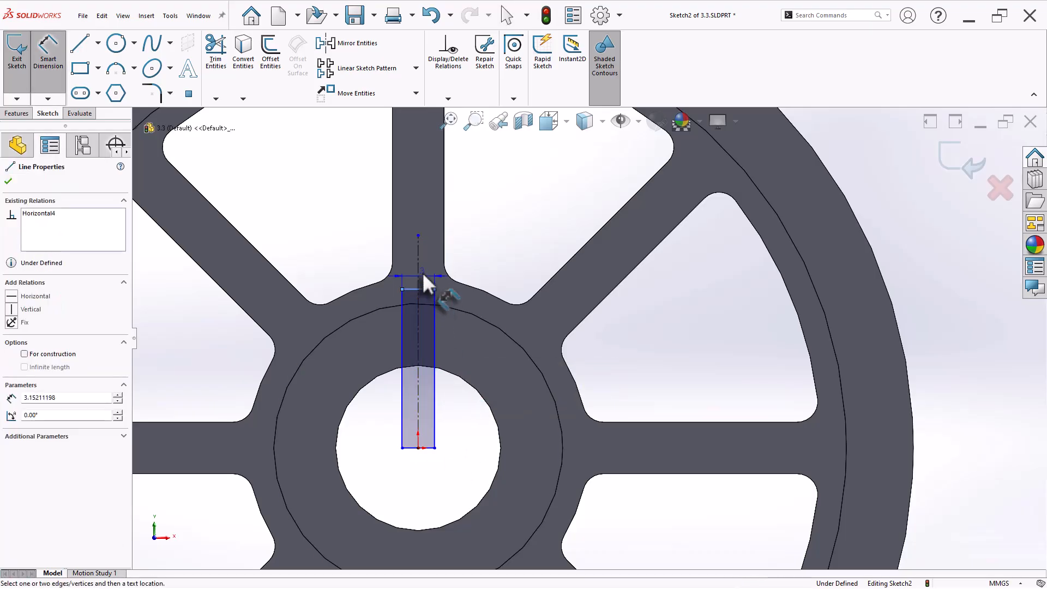
click(422, 271)
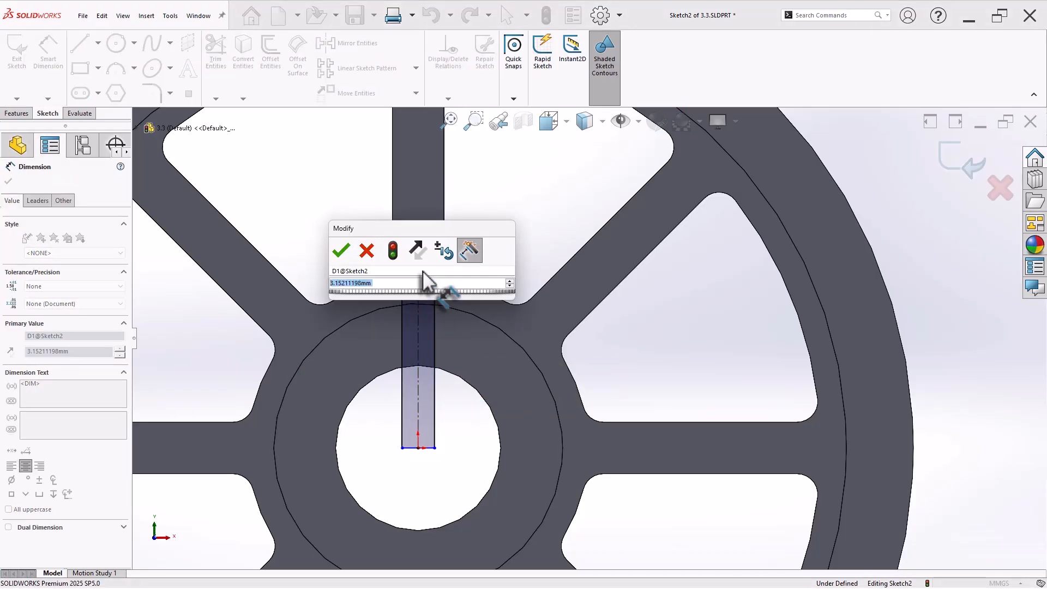
text(3)
key(Return)
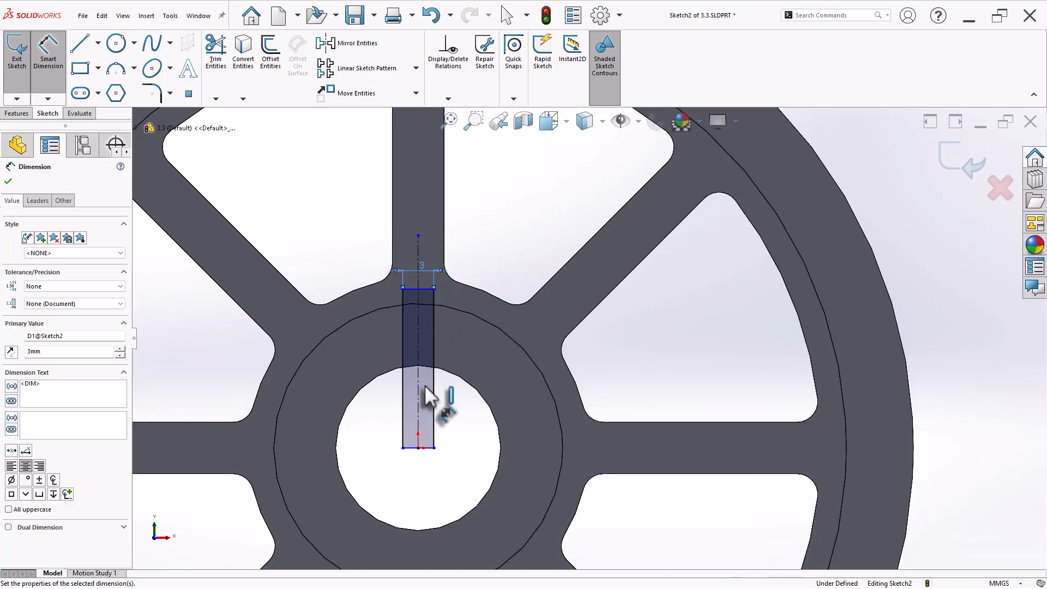
Dimension the distance from the origin to the rectangle's top edge as 10 mm.
click(418, 448)
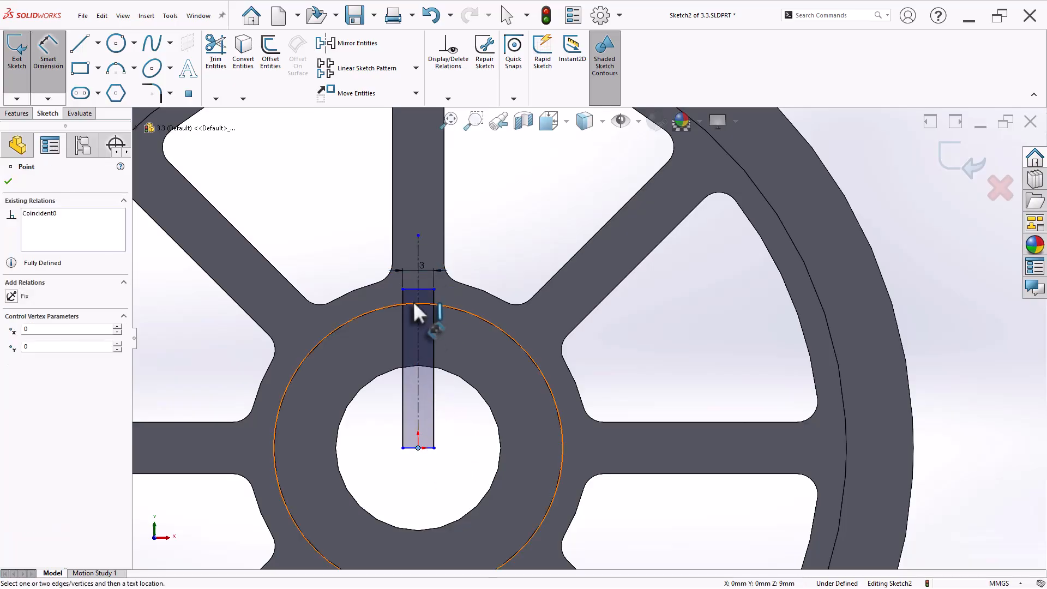
click(424, 288)
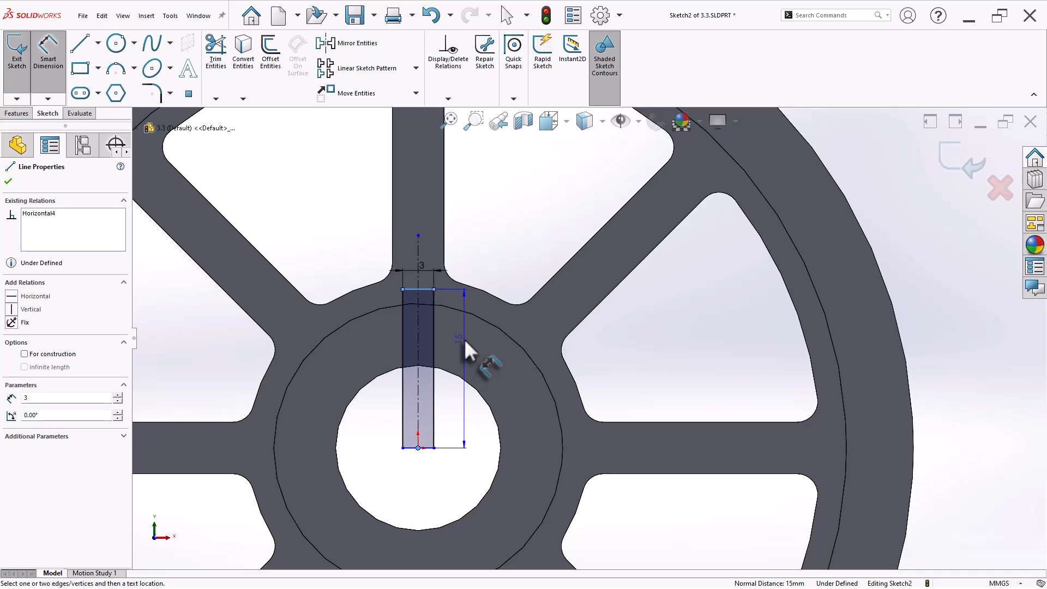
click(463, 339)
text(10)
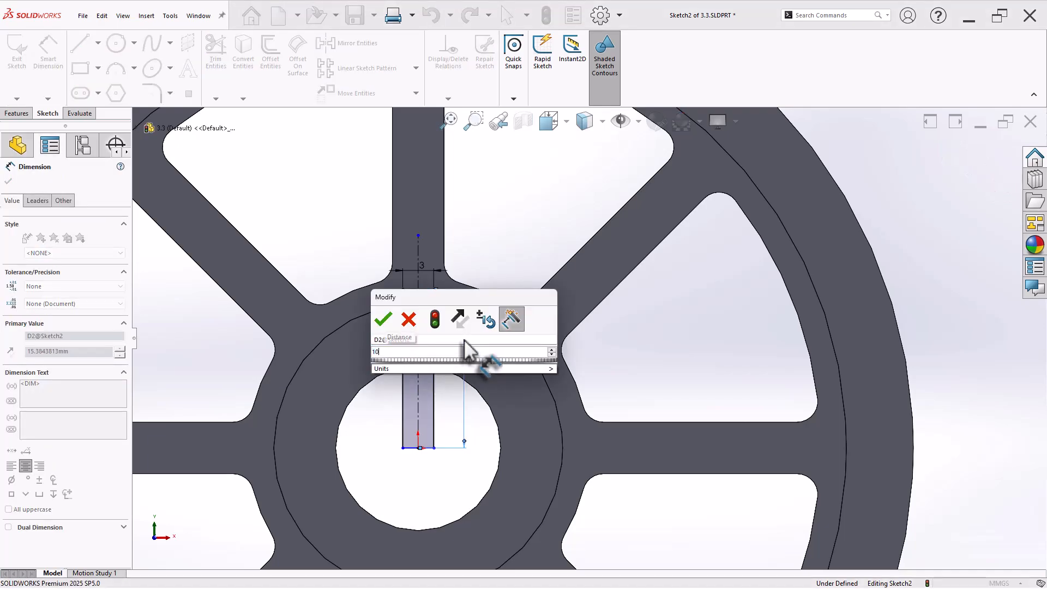
key(Return)
key(Escape)
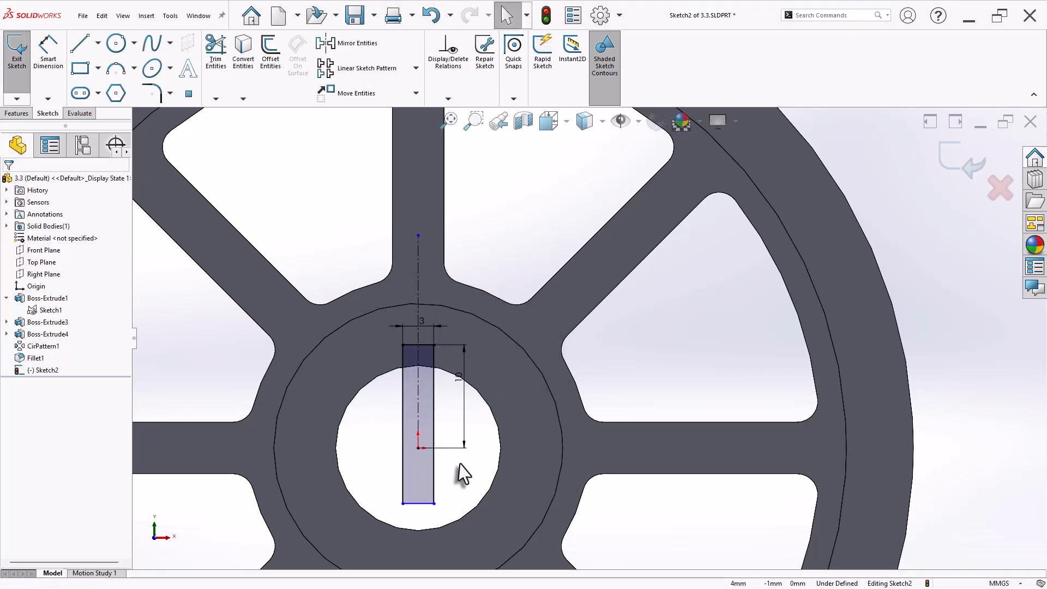
Convert the hub bore's circular edge into a sketch entity of the keyway sketch.
scroll(458, 431, down, 2)
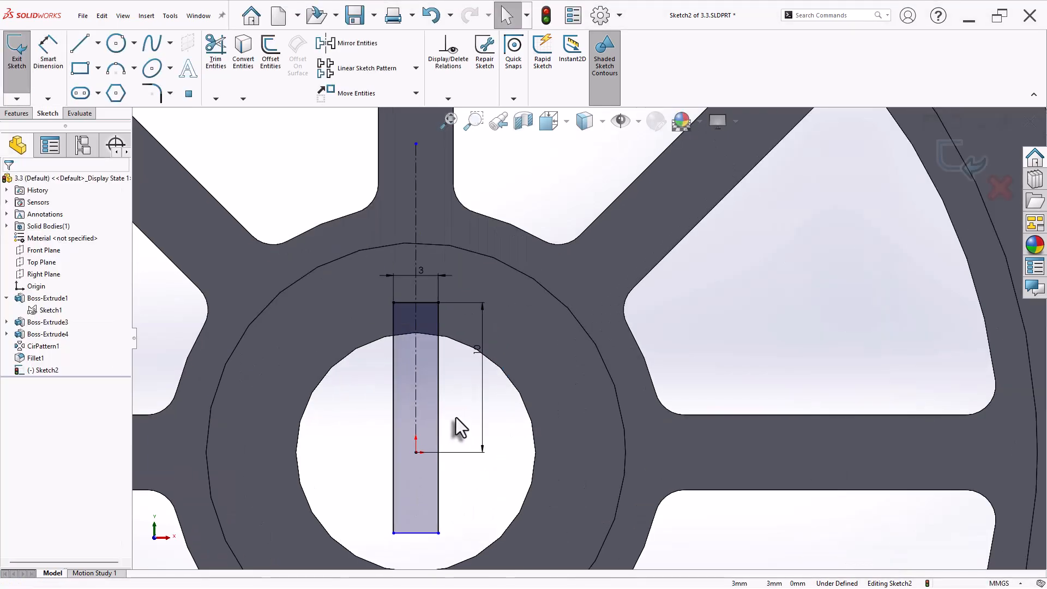
click(462, 345)
click(244, 55)
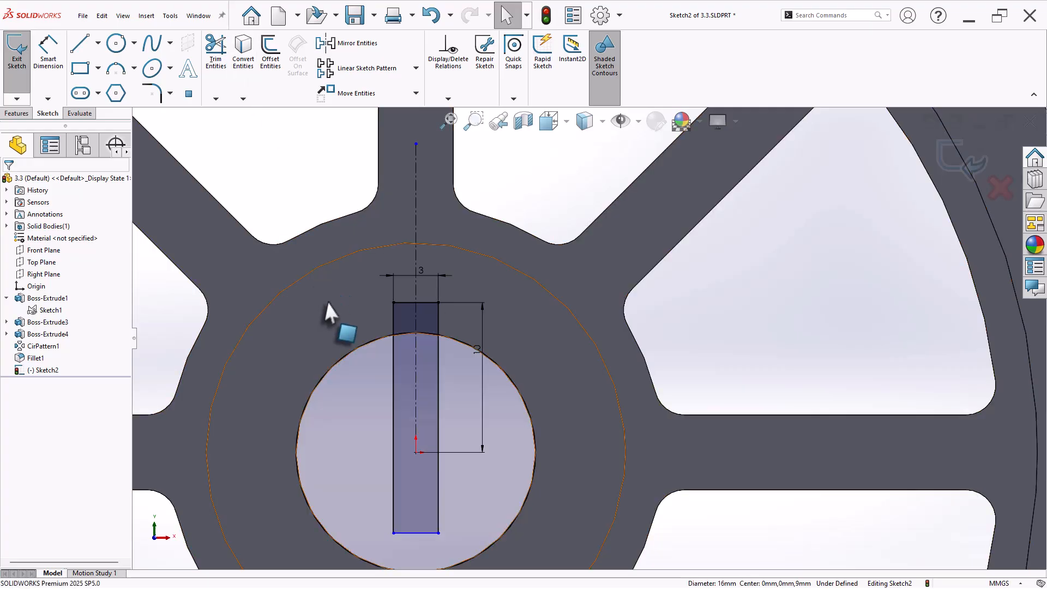
Trim away the parts of the rectangle and converted bore circle outside the small keyway profile above the bore.
click(218, 60)
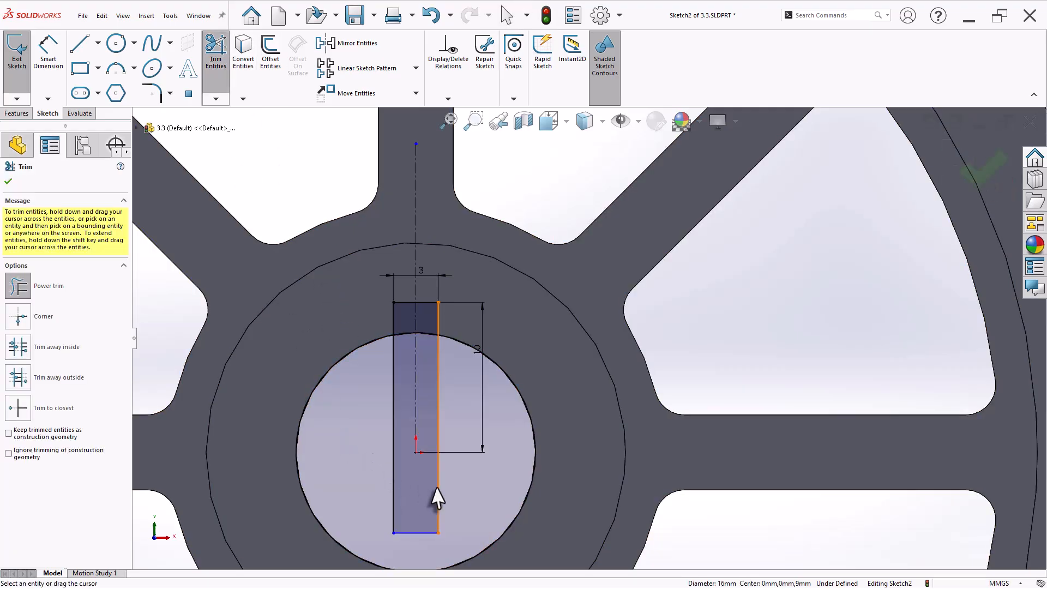
drag(480, 492, 276, 509)
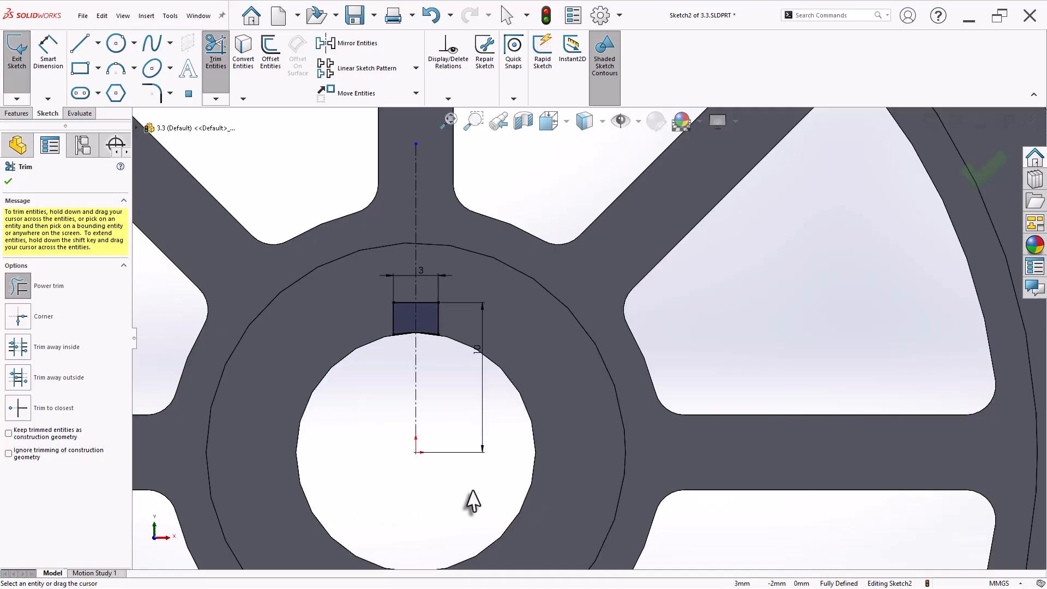
Cut the keyway profile out of the hub with an Extruded Cut set to Through All.
scroll(475, 474, up, 5)
scroll(631, 323, up, 2)
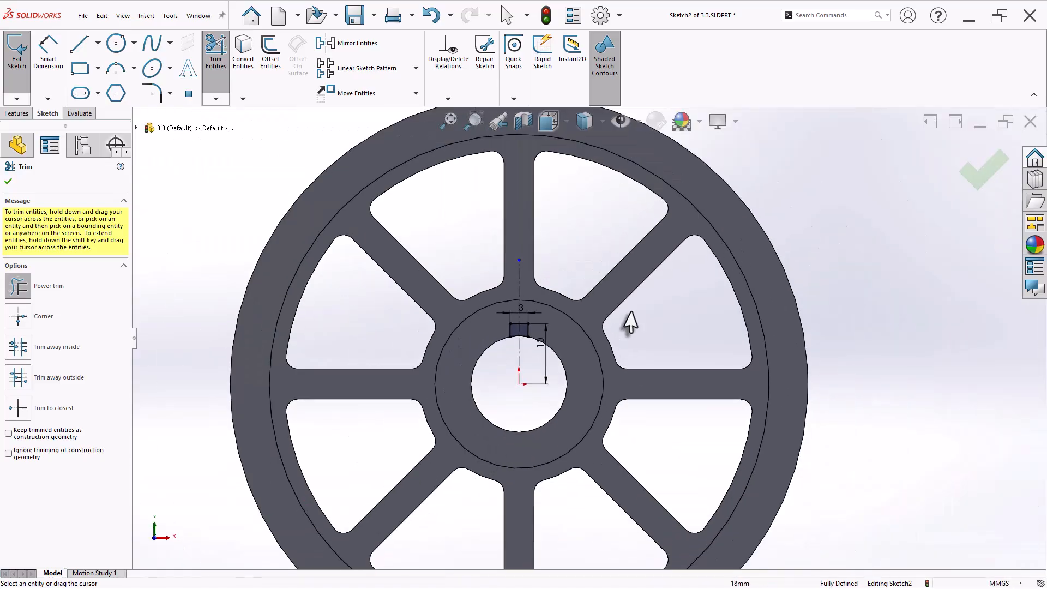
click(21, 114)
click(173, 60)
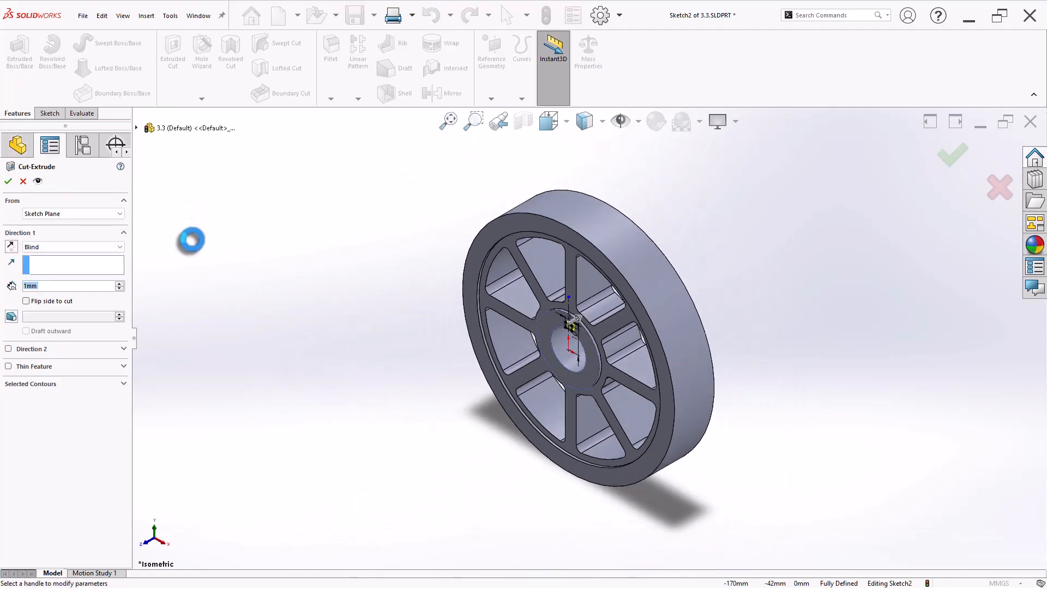
click(68, 248)
click(69, 266)
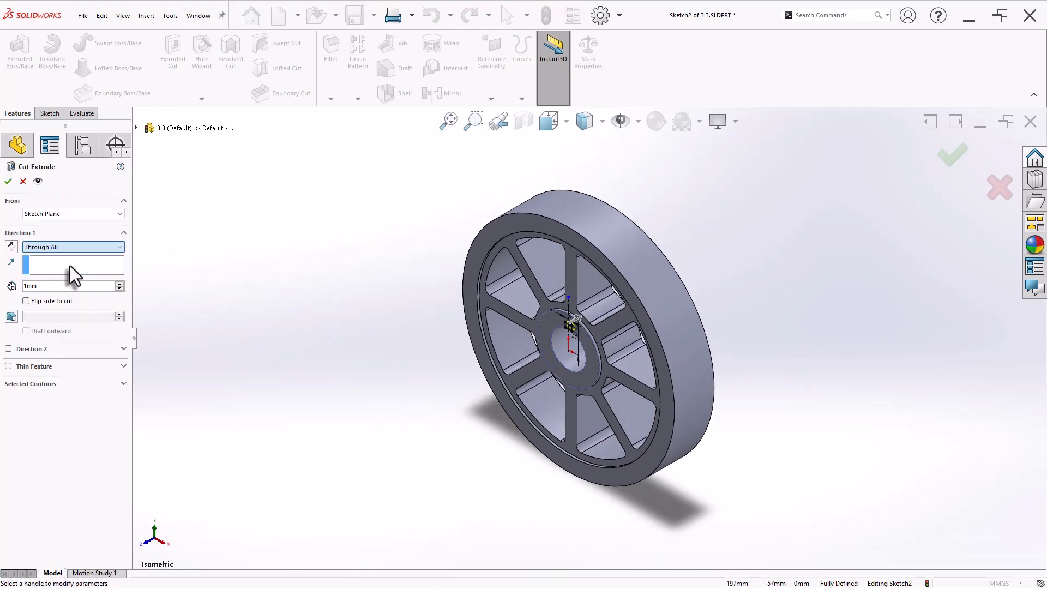
right_click(235, 296)
click(254, 290)
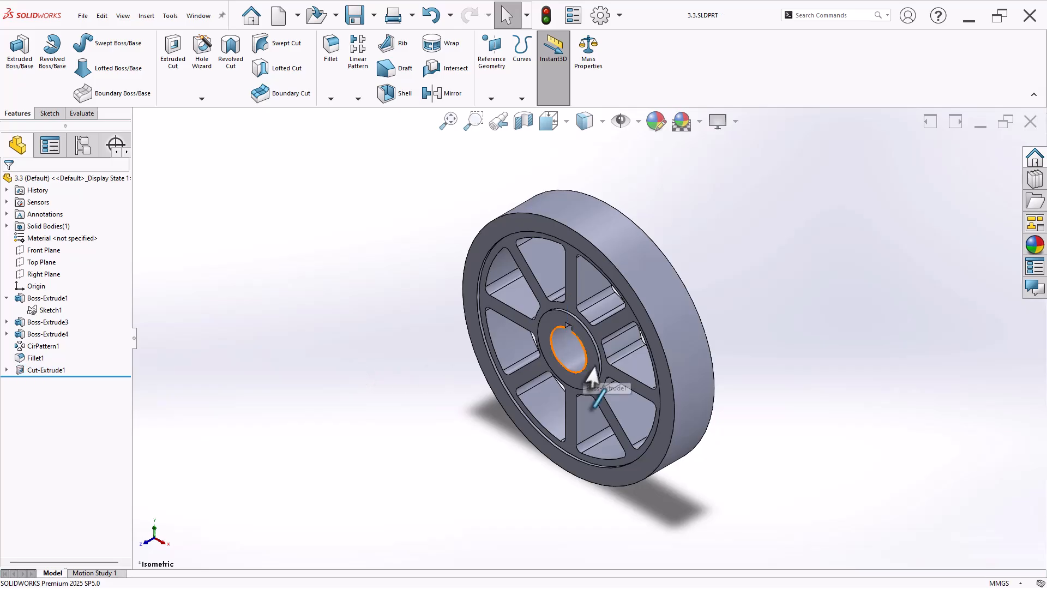
Start a new sketch on the Front Plane.
middle_drag(688, 345, 714, 248)
scroll(677, 276, down, 2)
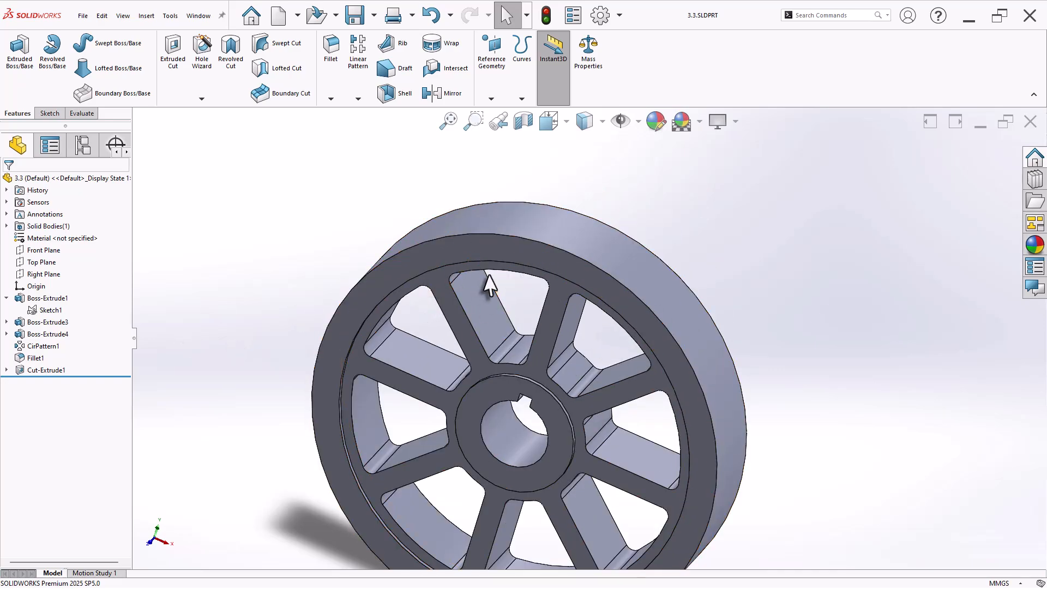
click(44, 250)
middle_drag(232, 283, 158, 286)
right_click(51, 251)
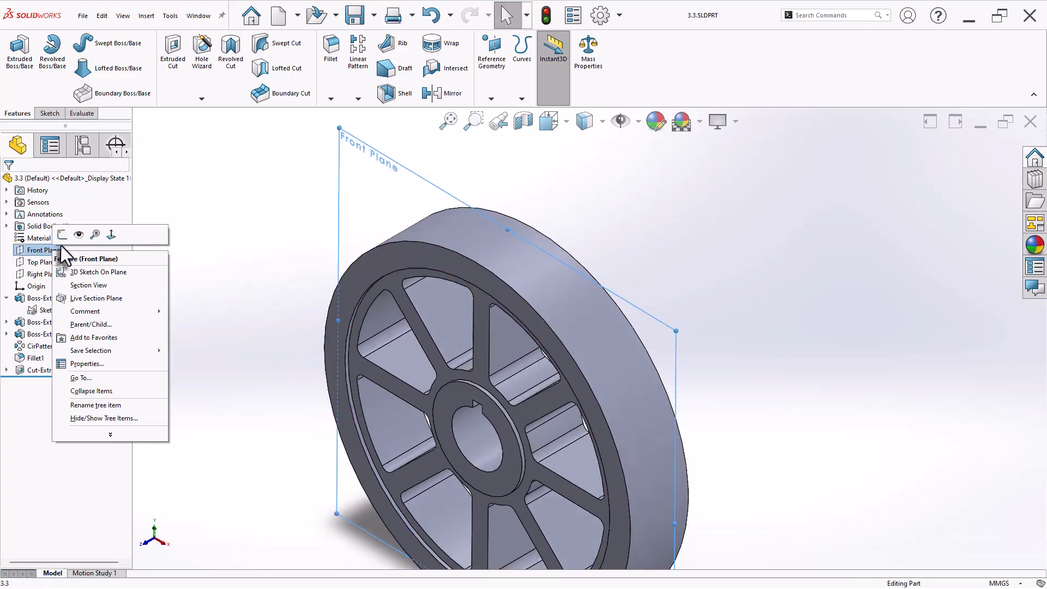
click(61, 236)
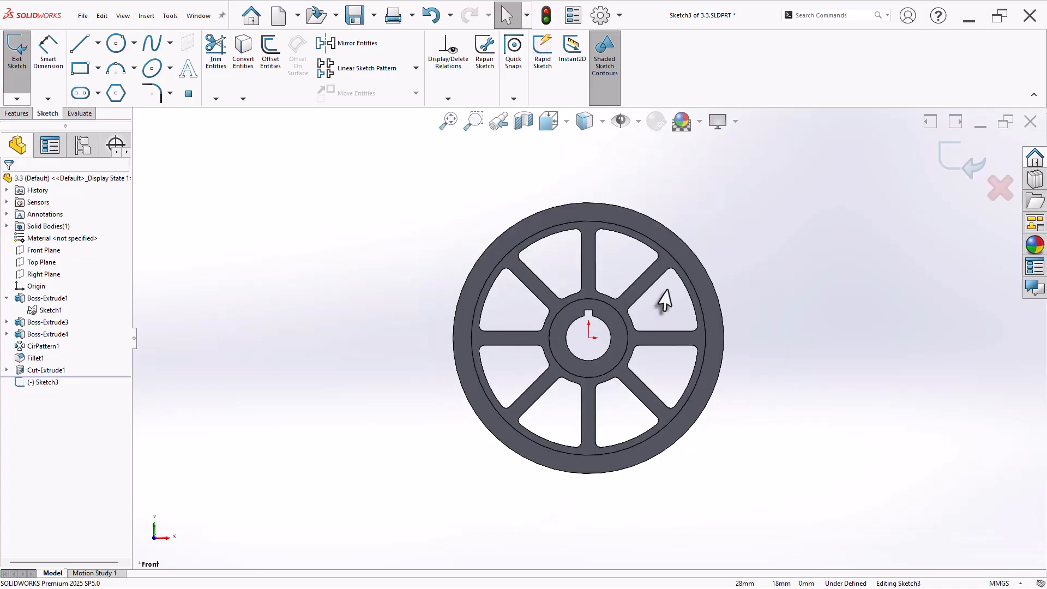
Sketch a vertical centerline from the origin up past the gear's outer rim.
scroll(709, 267, down, 3)
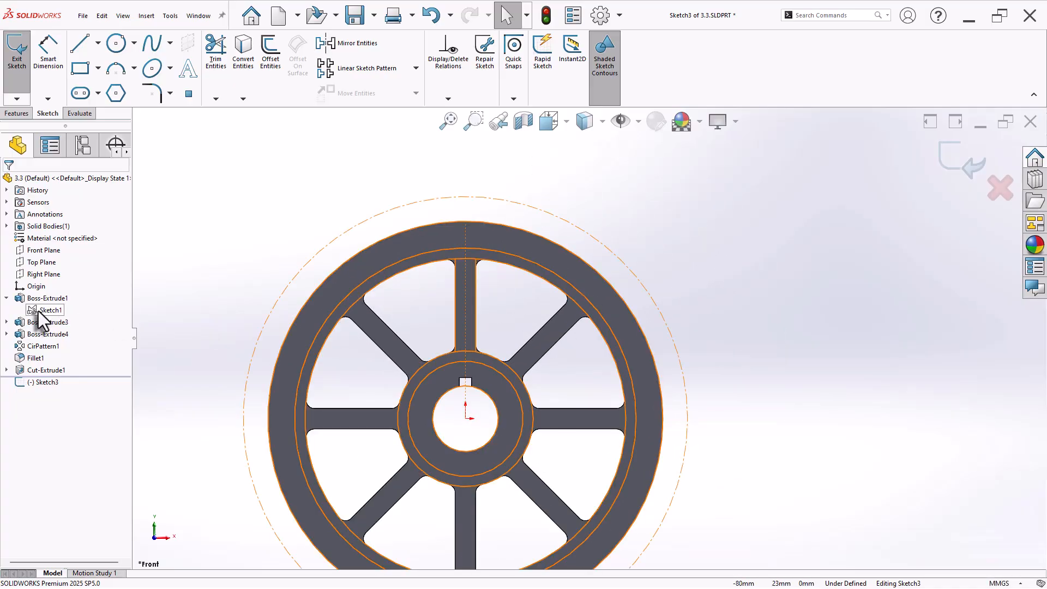
mouse_move(41, 312)
mouse_down()
mouse_move(153, 315)
mouse_move(381, 268)
mouse_move(167, 135)
mouse_up()
click(98, 43)
click(104, 75)
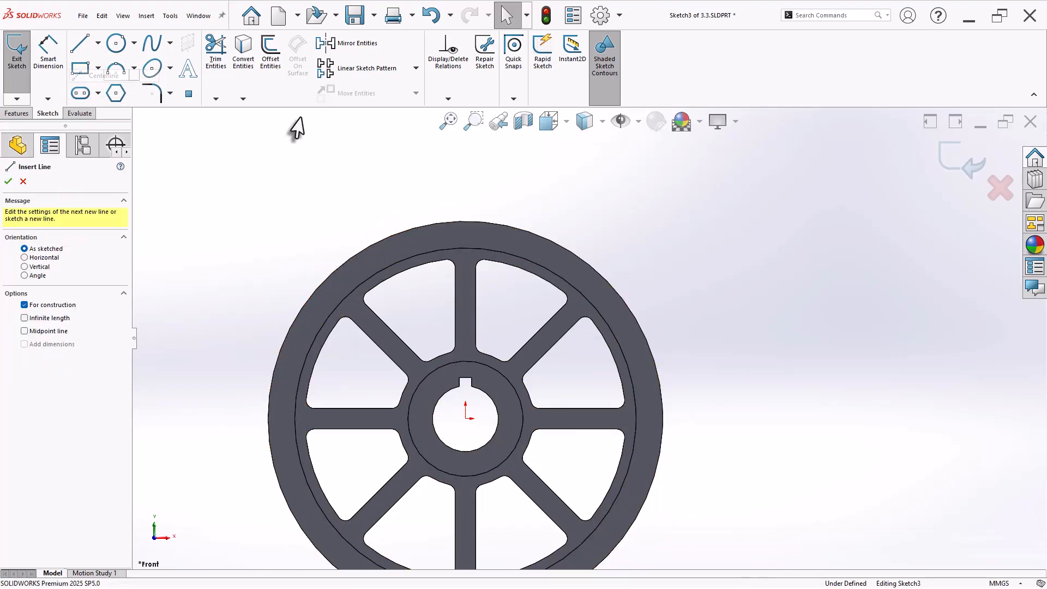
click(466, 419)
click(465, 169)
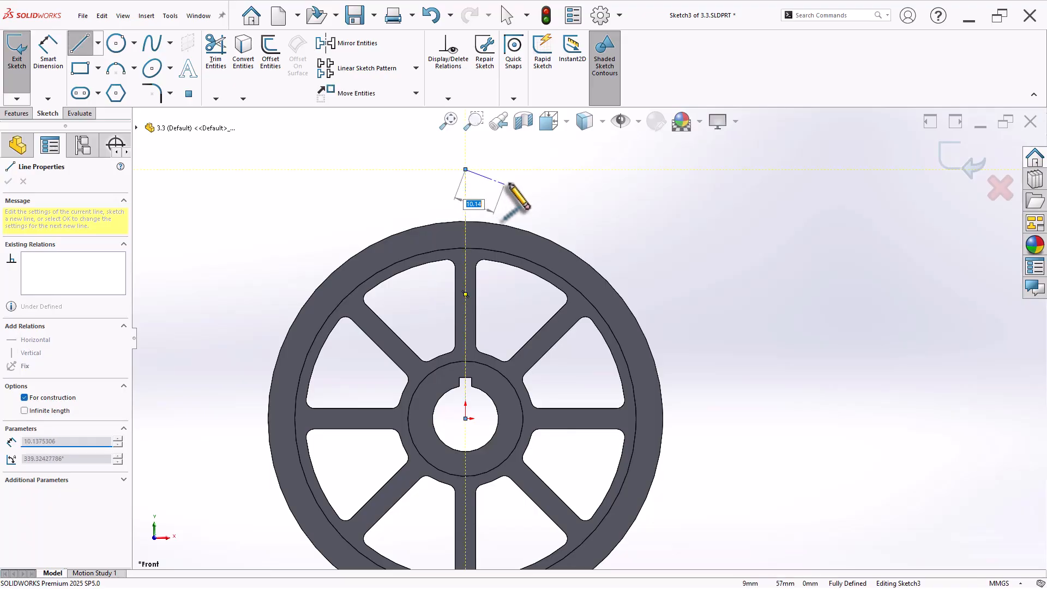
right_click(511, 183)
click(527, 192)
Sketch a horizontal midpoint line about 8.4 mm long, centered on the vertical centerline just above the rim.
scroll(523, 177, down, 1)
scroll(523, 182, down, 1)
click(98, 43)
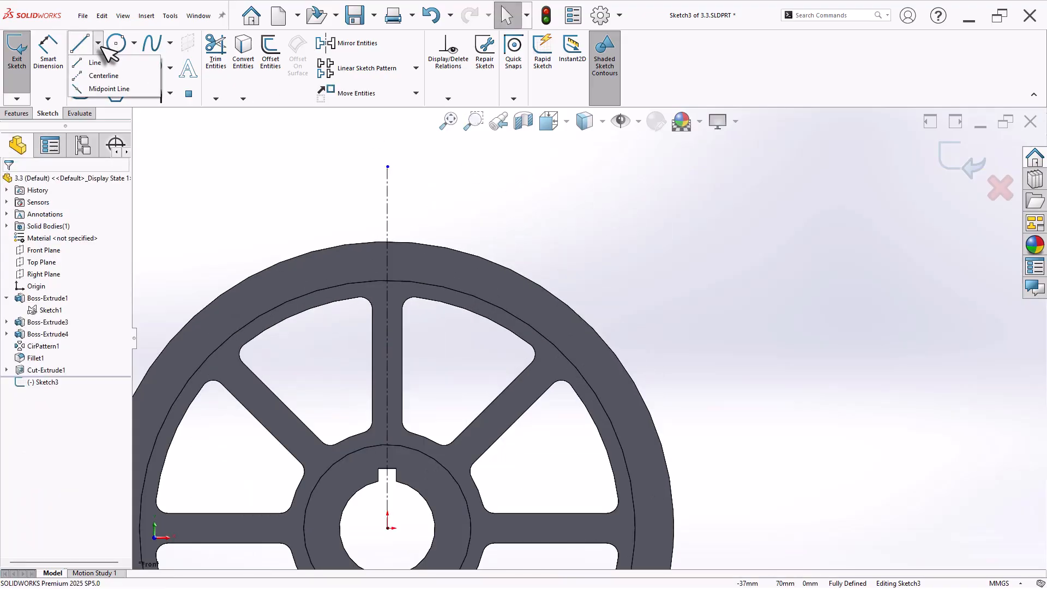
click(104, 88)
click(387, 196)
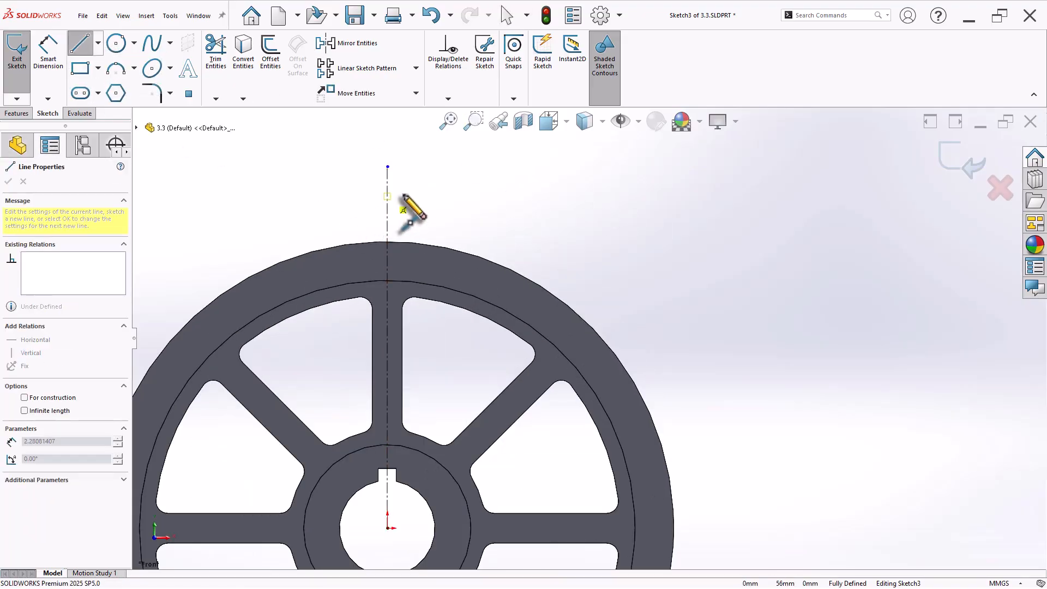
click(412, 195)
right_click(459, 182)
click(481, 189)
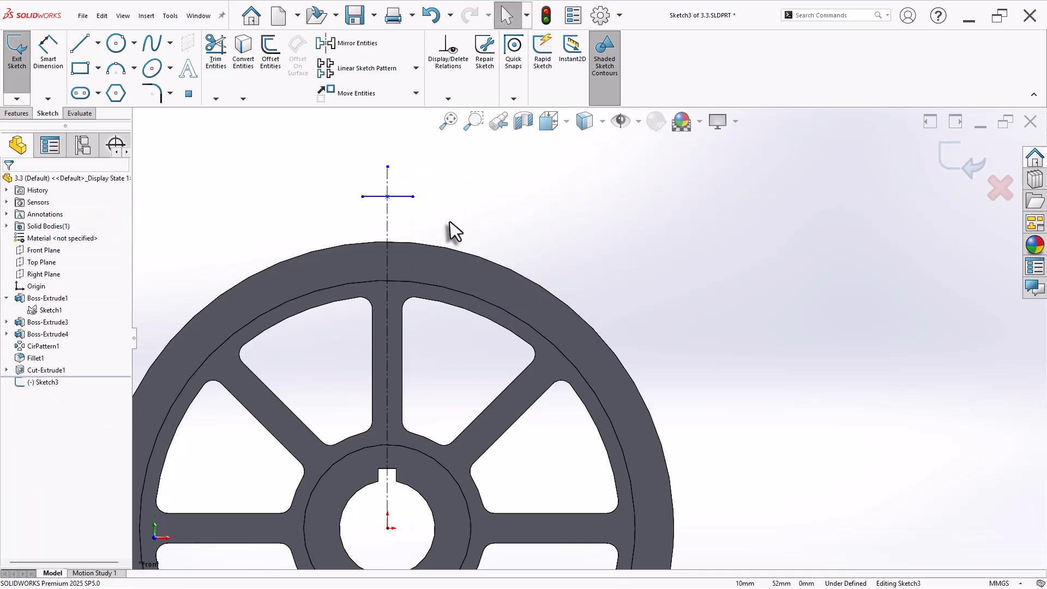
Dimension the horizontal line above the rim to a length of 4 mm.
right_drag(449, 221, 447, 194)
click(402, 196)
click(403, 170)
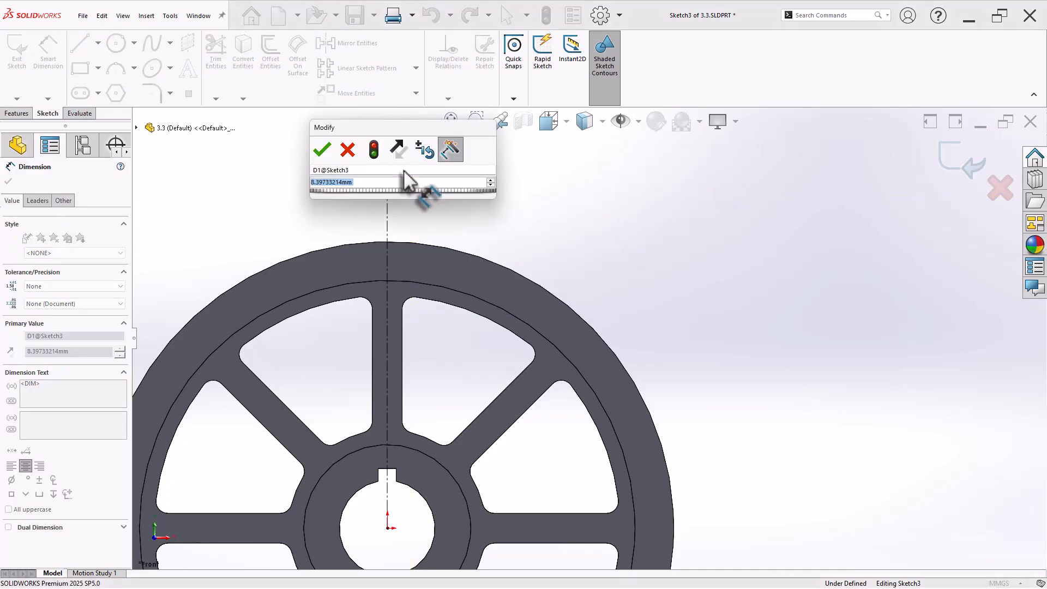
text(4)
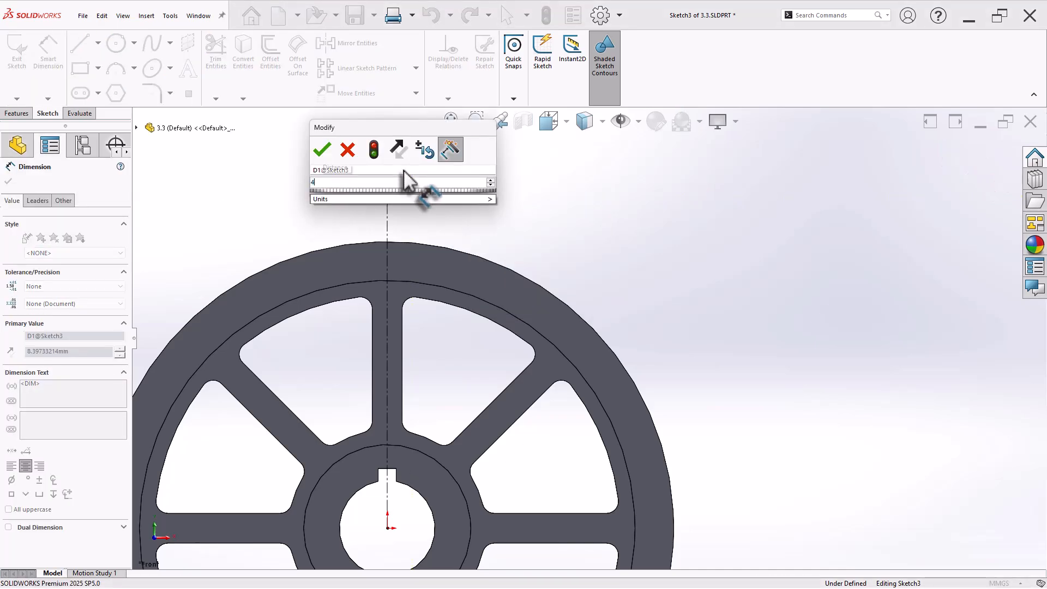
key(Return)
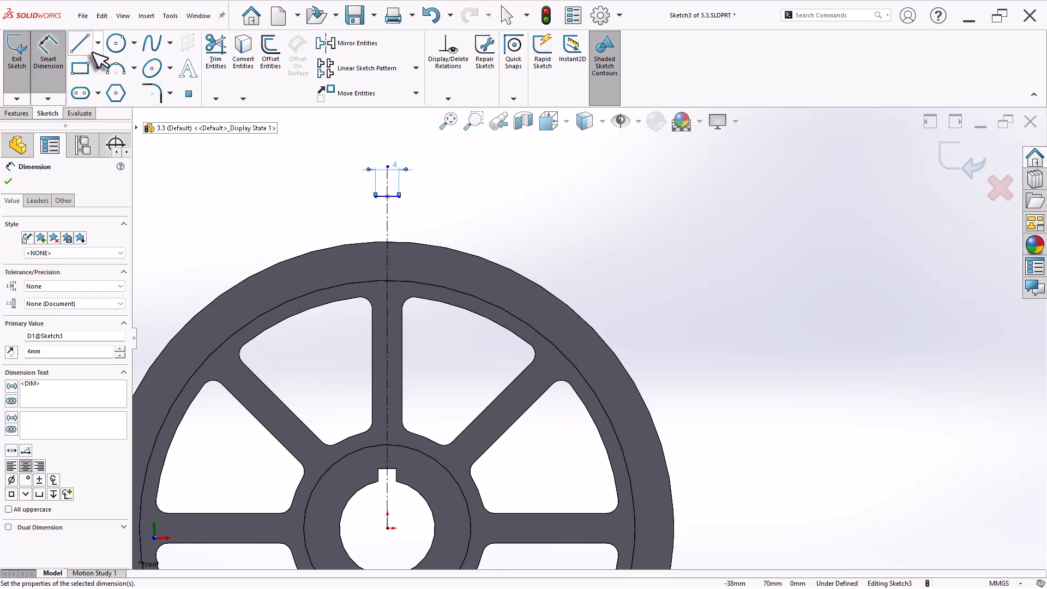
Sketch two lines flaring outward from the ends of the 4 mm line down to the rim's outer edge.
click(80, 43)
scroll(375, 203, down, 3)
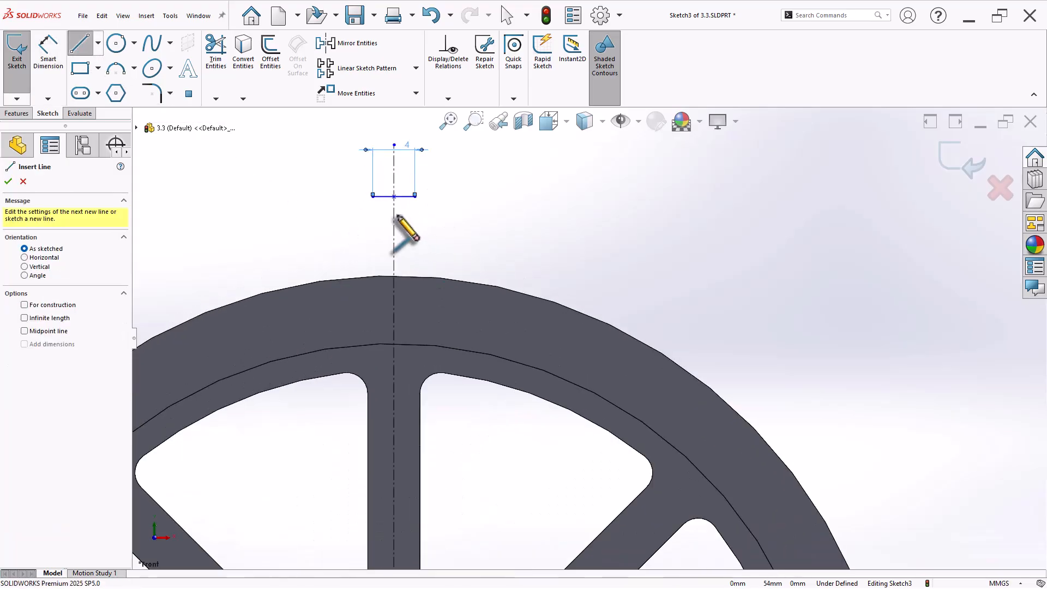
click(373, 197)
click(349, 278)
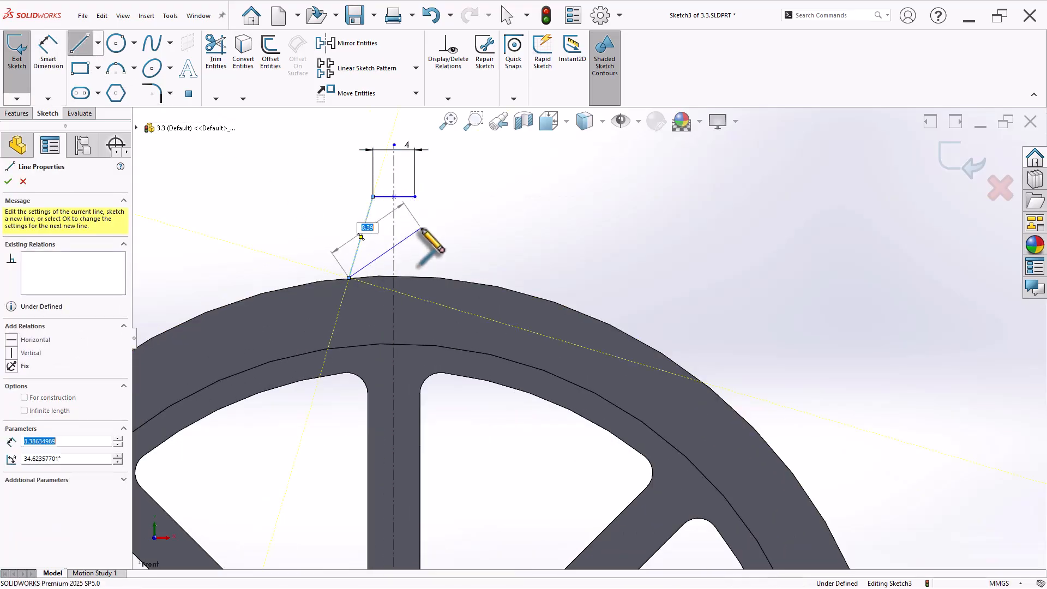
key(Escape)
click(415, 196)
click(439, 278)
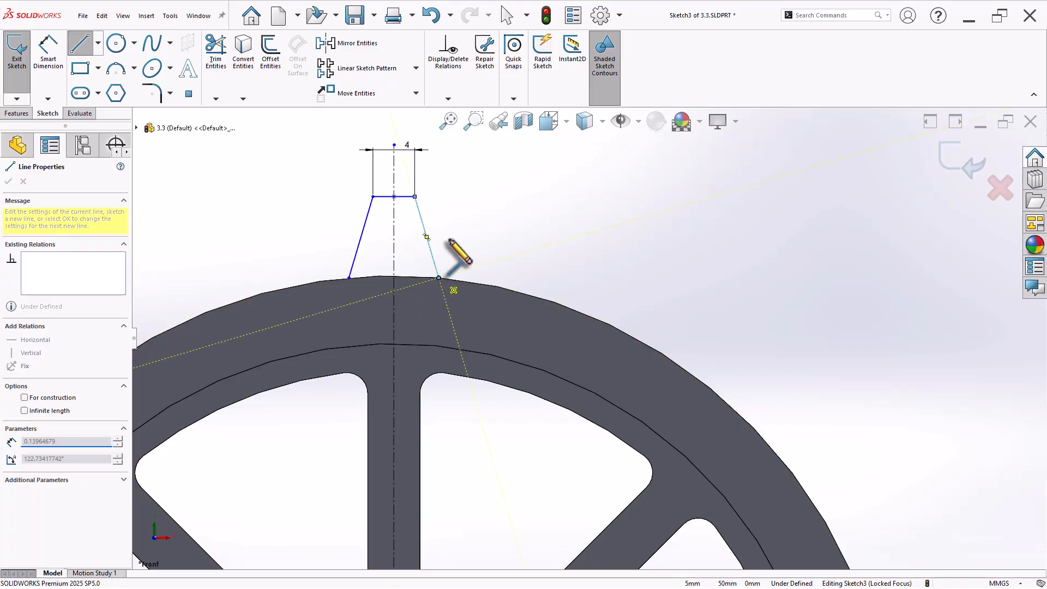
right_click(460, 206)
click(466, 214)
Convert the rim's outer circular edge into an entity of the tooth sketch.
click(497, 286)
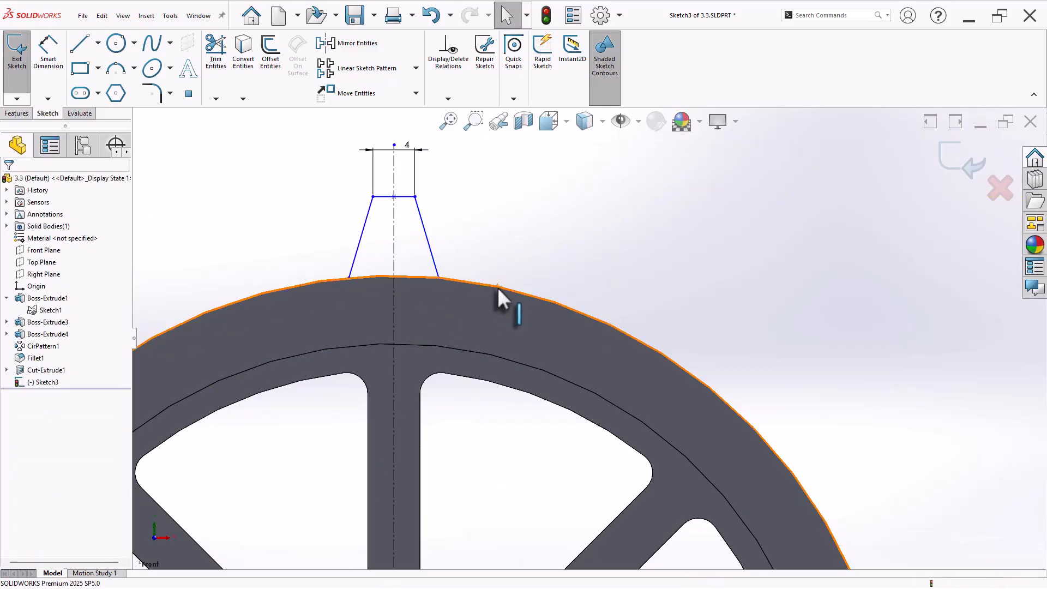
click(248, 61)
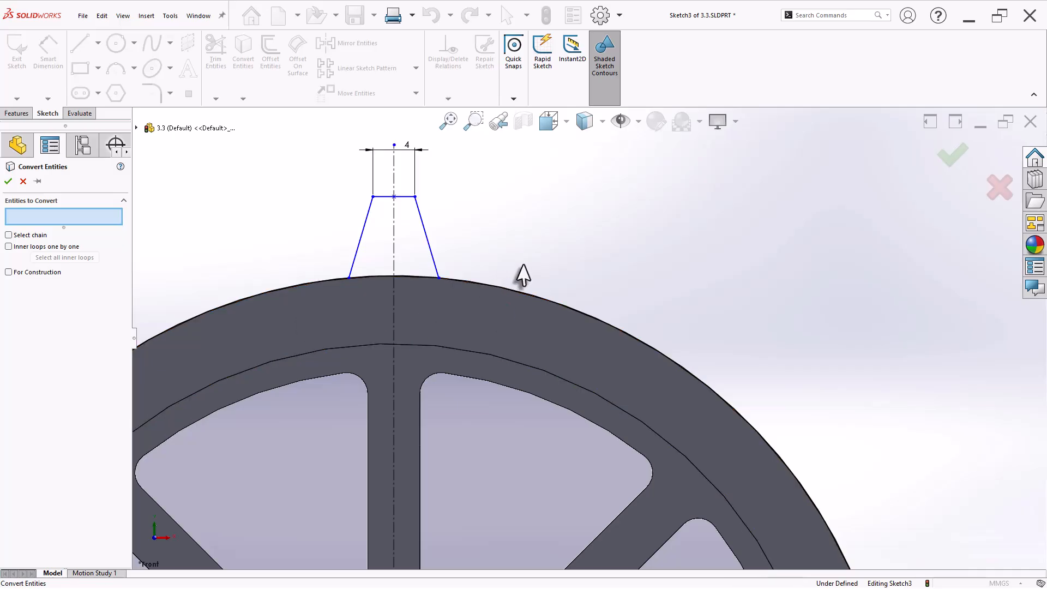
click(8, 181)
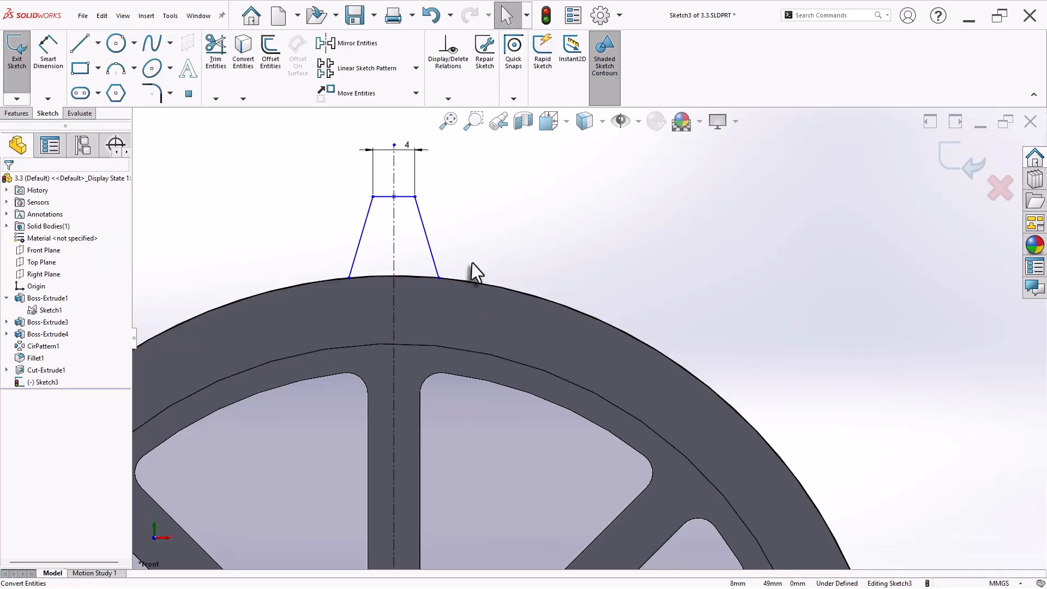
Dimension the angle between the two slanted tooth flanks as 40°.
click(48, 53)
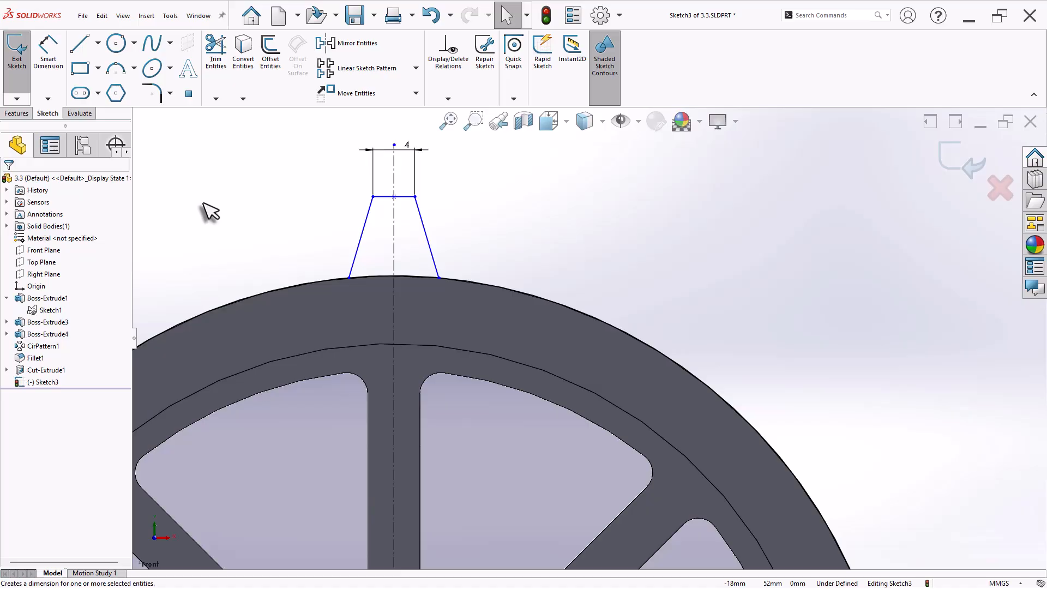
click(357, 245)
click(430, 246)
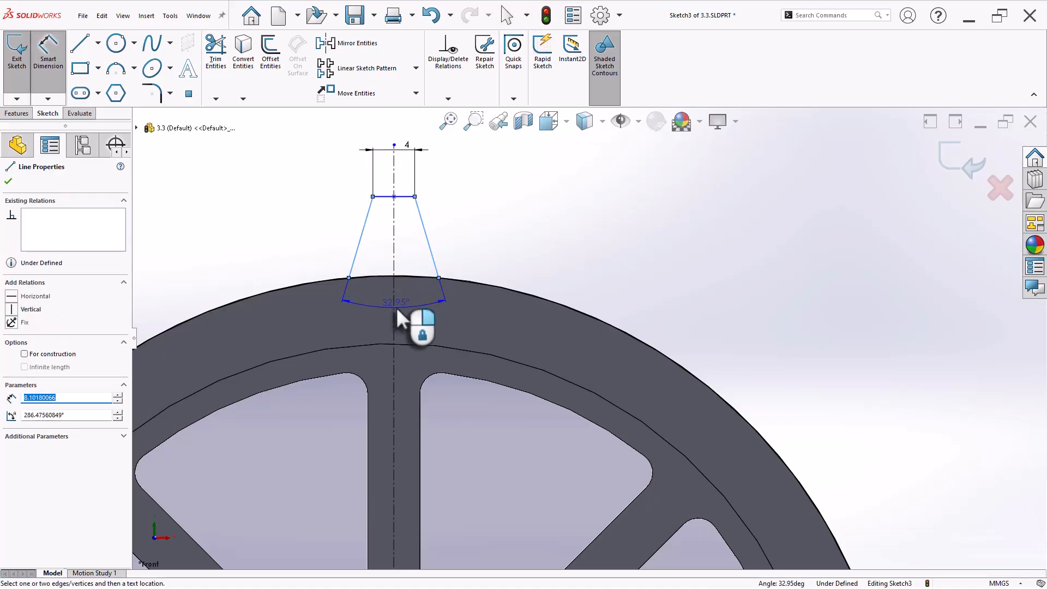
click(389, 306)
text(40)
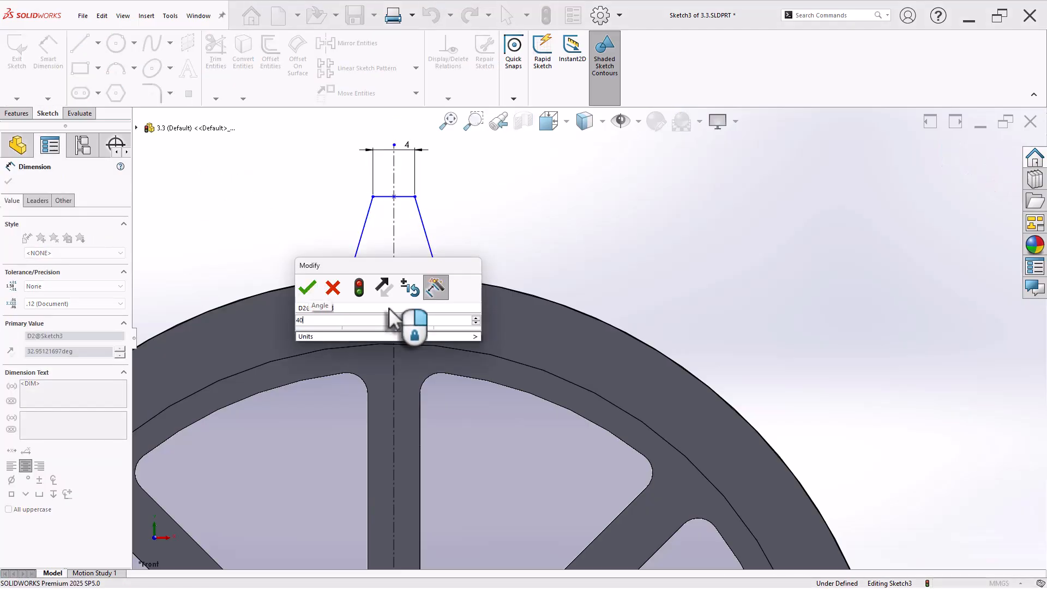
key(Return)
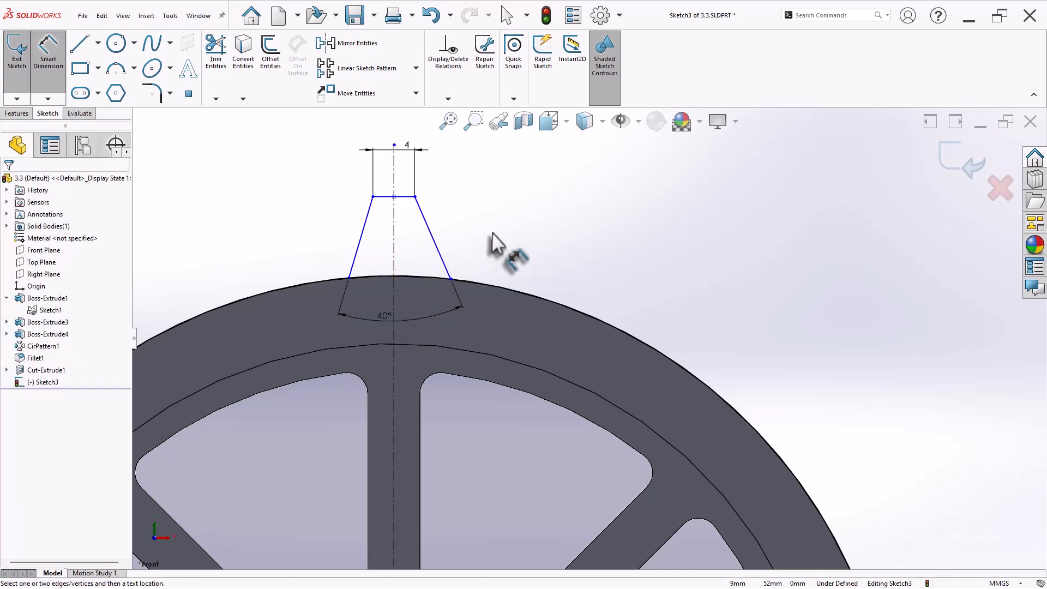
key(Escape)
Make the two slanted tooth flanks symmetric about the vertical centerline.
click(361, 235)
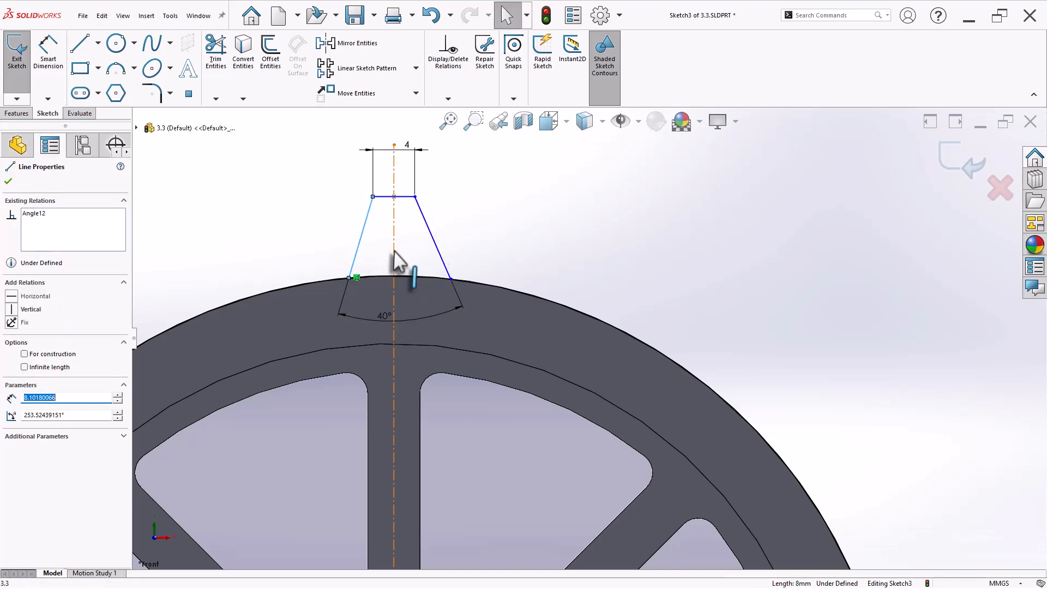
ctrl+click(394, 252)
ctrl+click(442, 259)
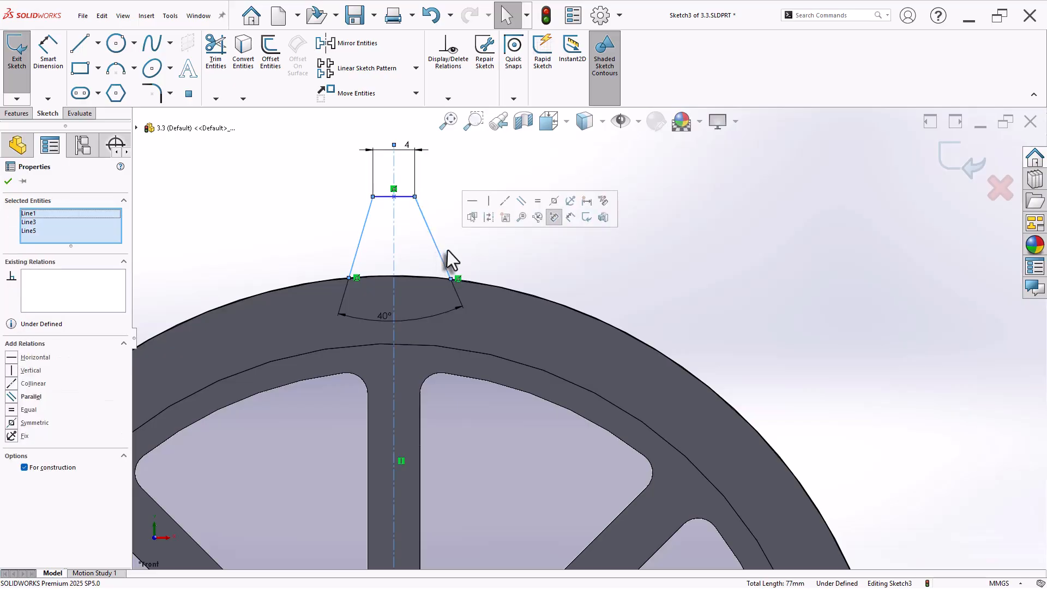
click(537, 207)
click(511, 267)
Dimension the tooth height between the 4 mm top line and the rim's outer circle as 6 mm.
right_drag(530, 279, 498, 204)
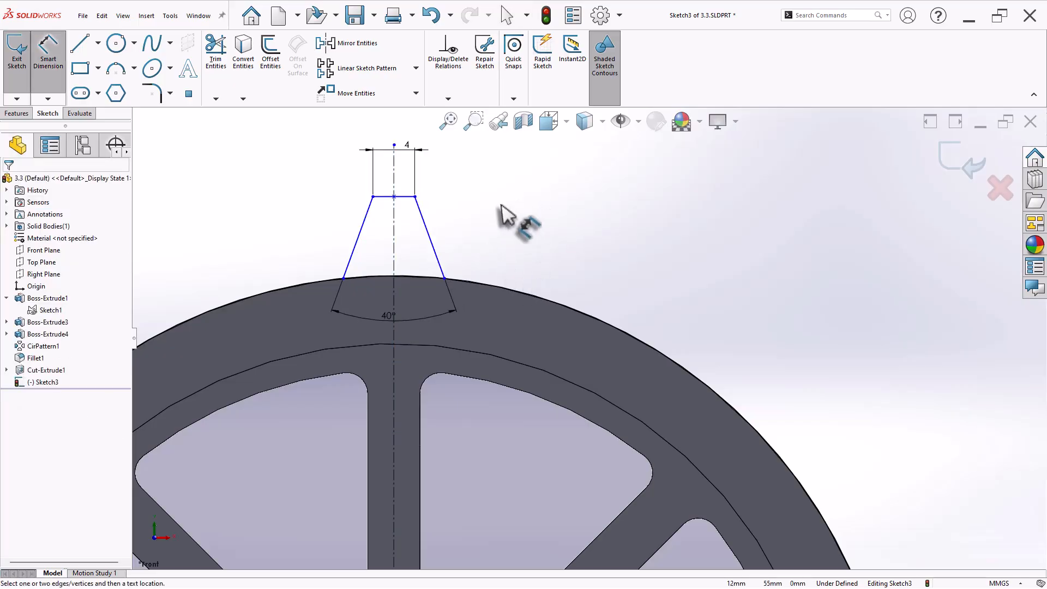
click(410, 197)
click(408, 276)
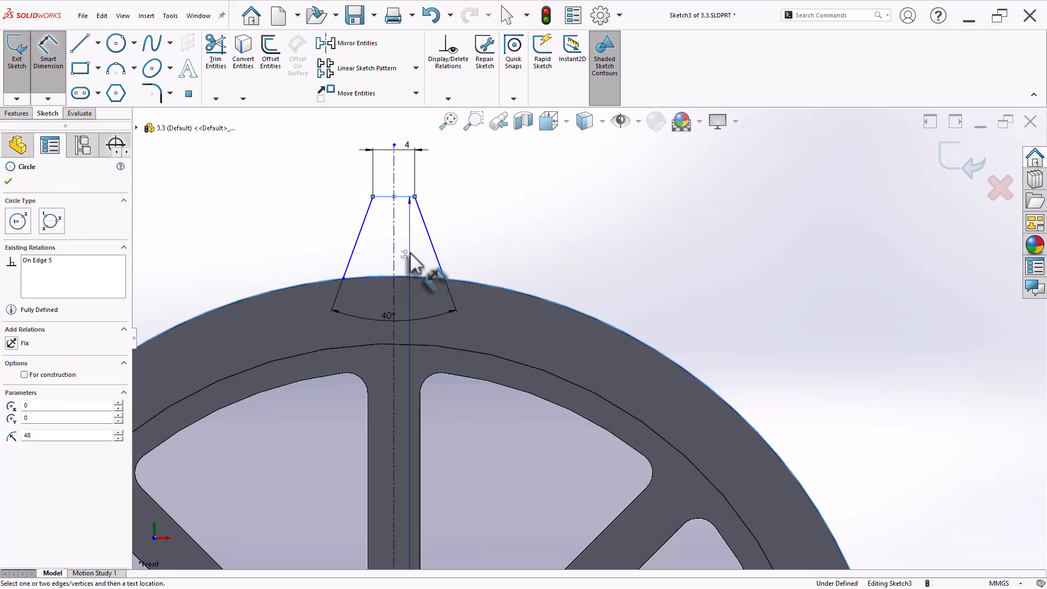
key(Escape)
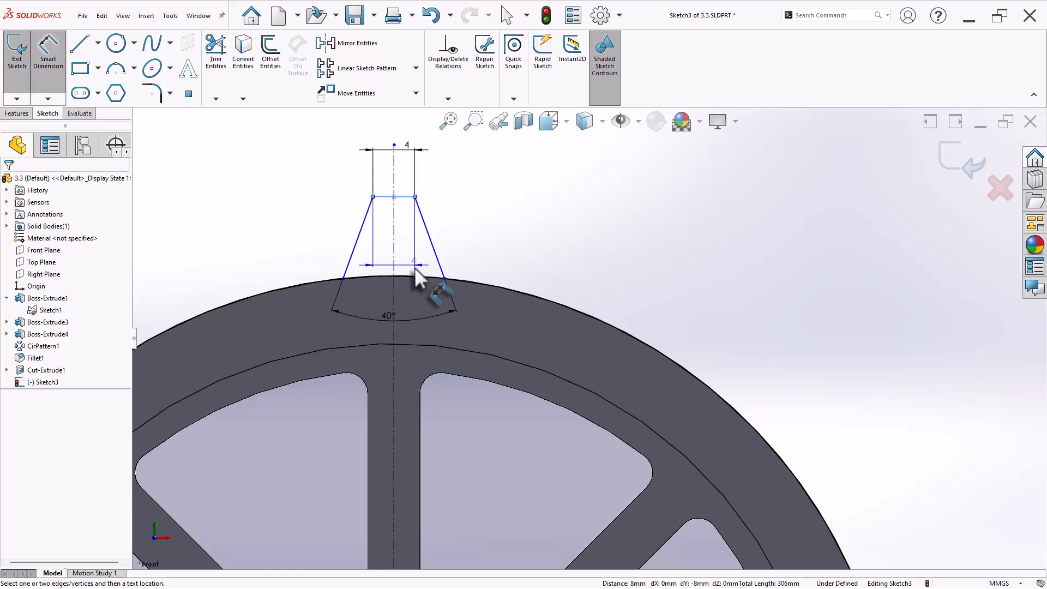
shift+click(417, 277)
click(415, 274)
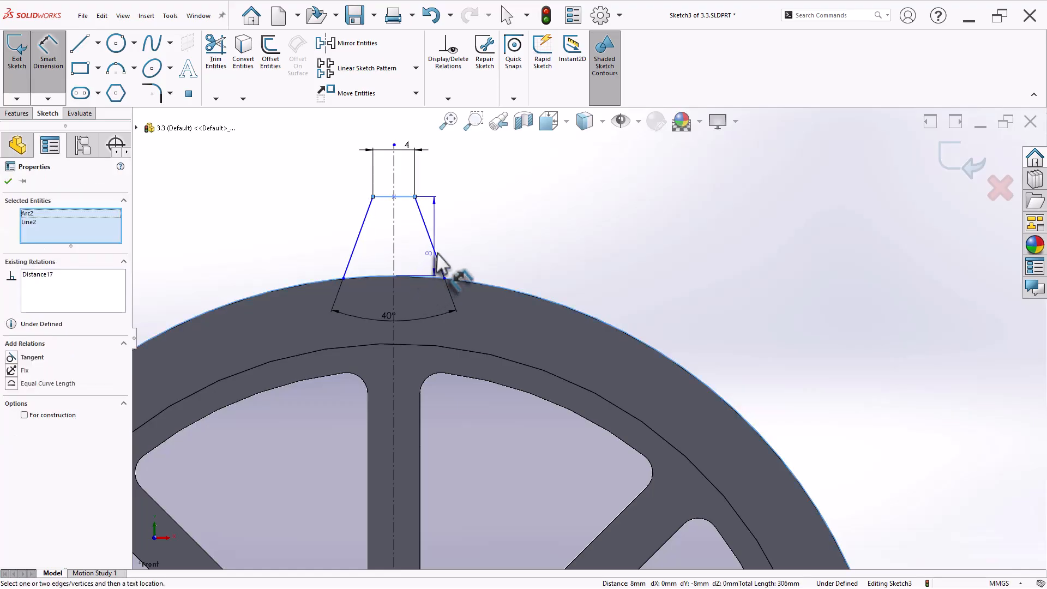
click(457, 246)
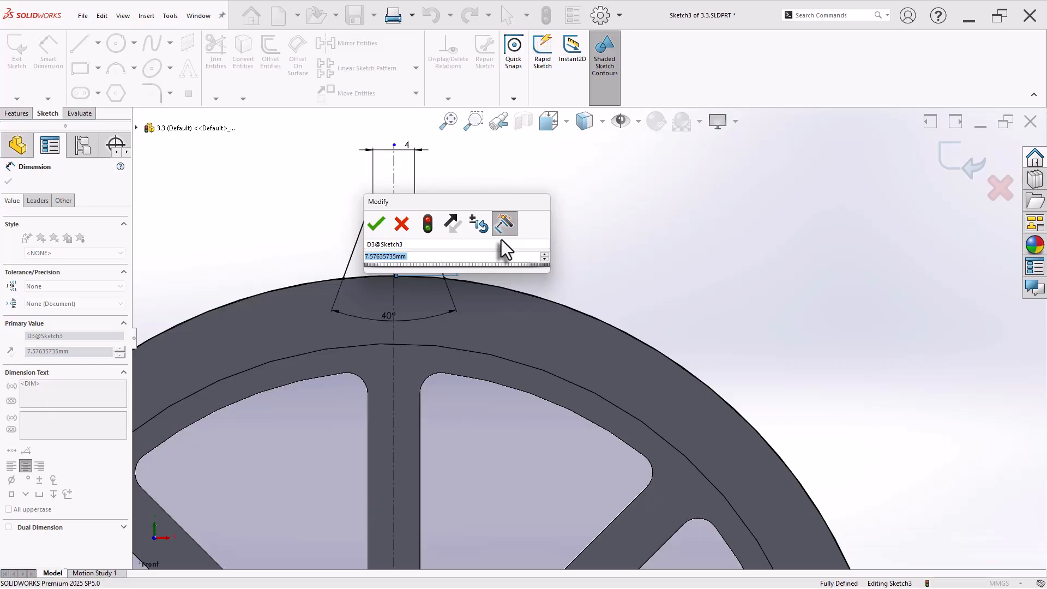
text(6)
key(Return)
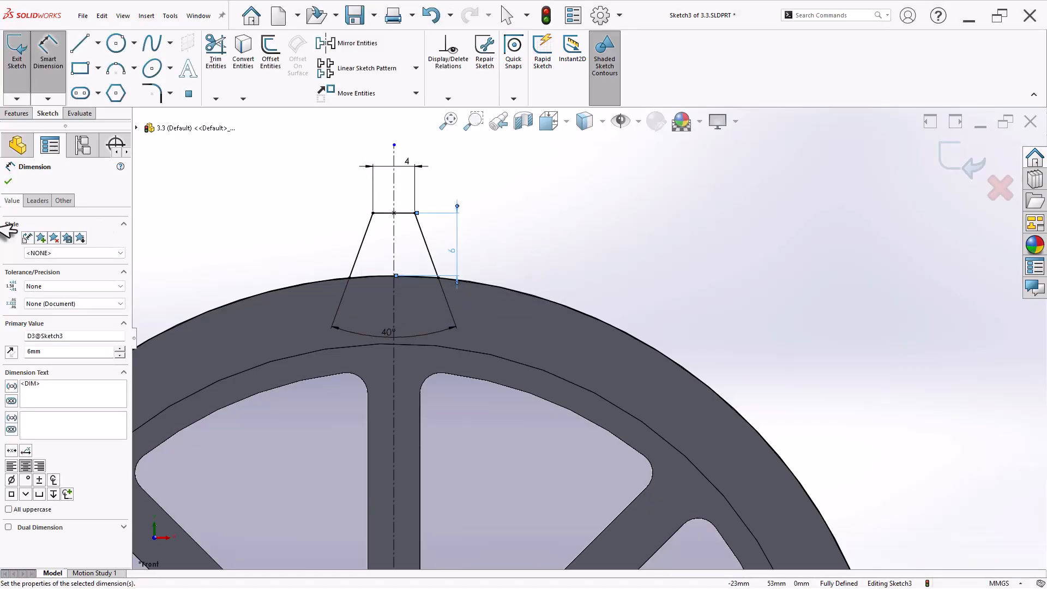
click(21, 115)
click(20, 50)
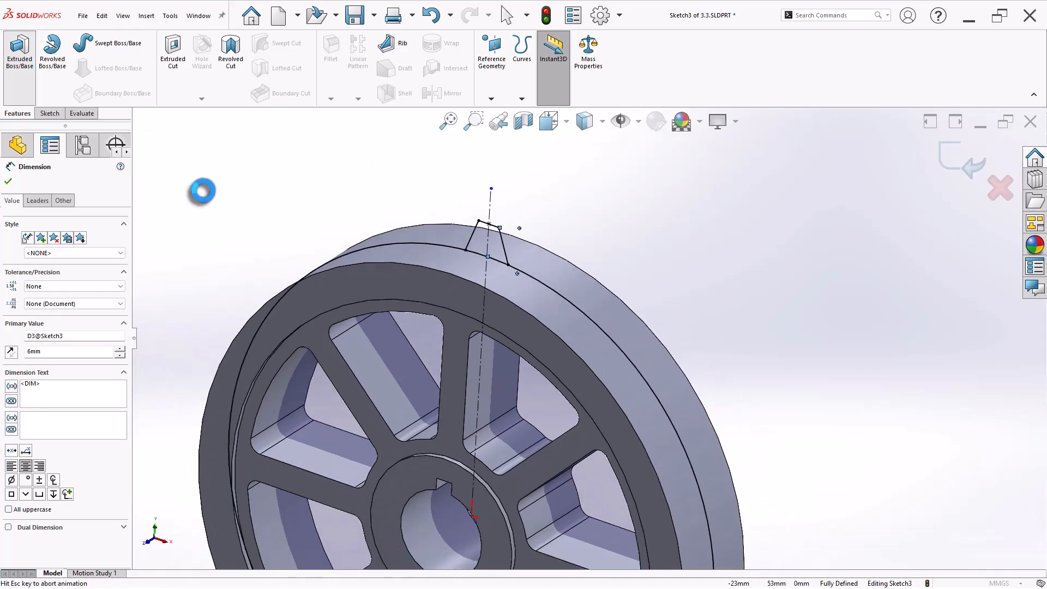
scroll(526, 257, down, 2)
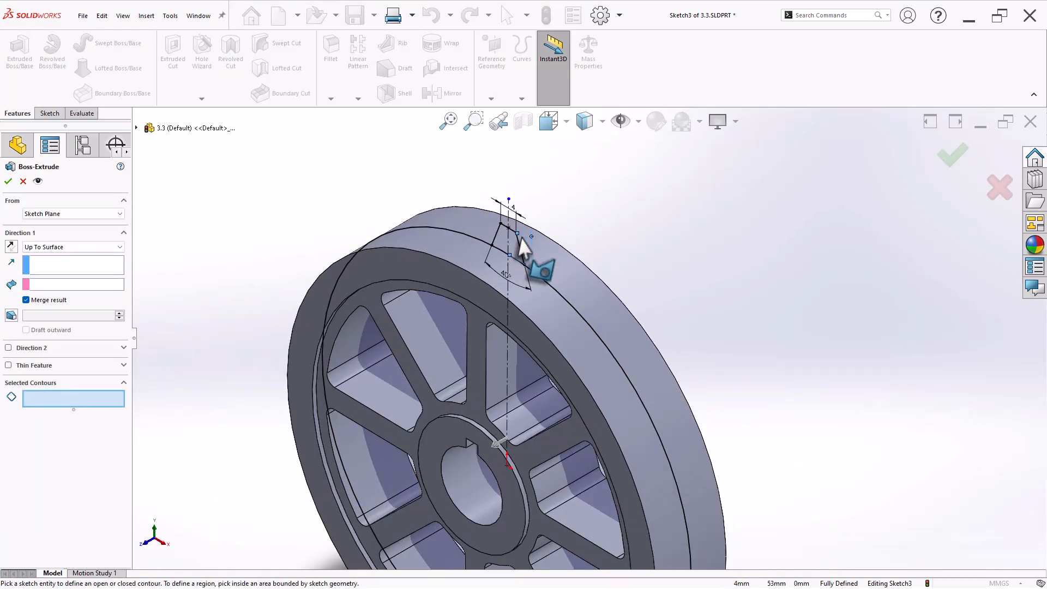
click(64, 247)
click(50, 257)
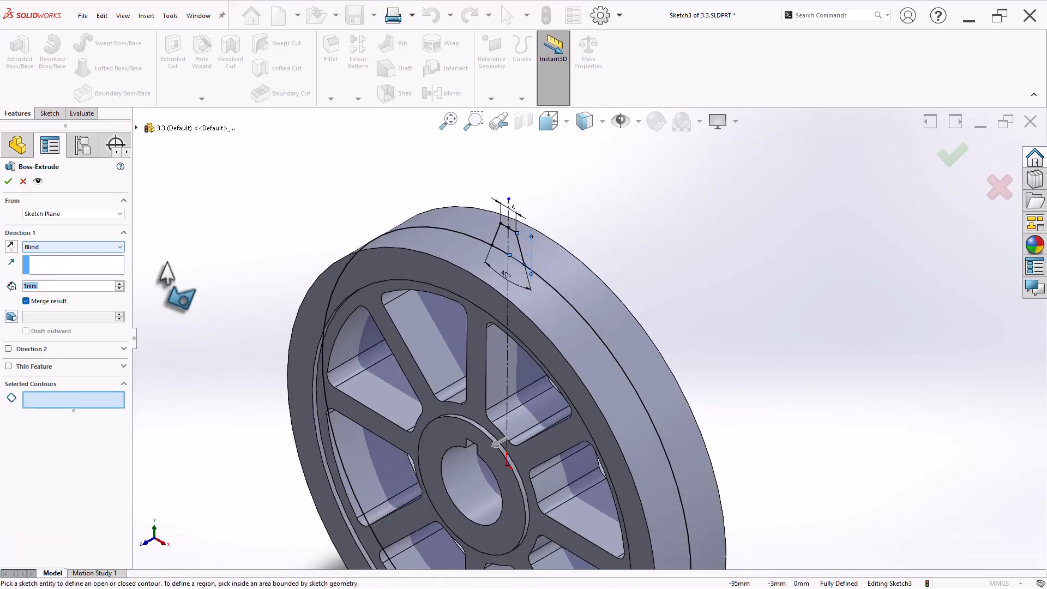
click(515, 249)
click(500, 243)
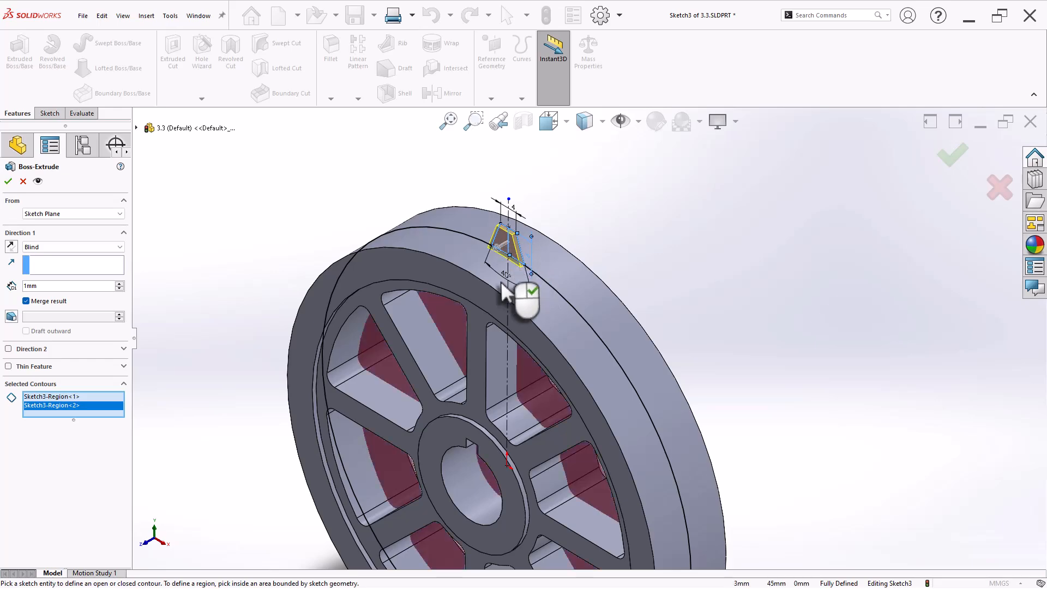
click(64, 247)
click(51, 292)
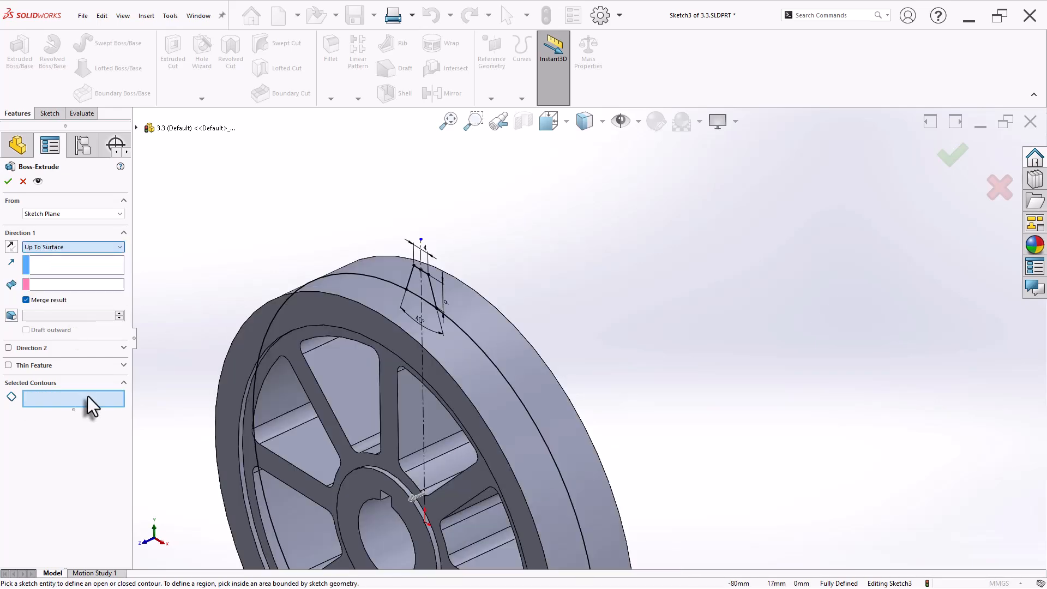
Extrude the two tooth regions with the Offset From Surface end condition, 2 mm from the rim's front face.
click(416, 286)
click(427, 294)
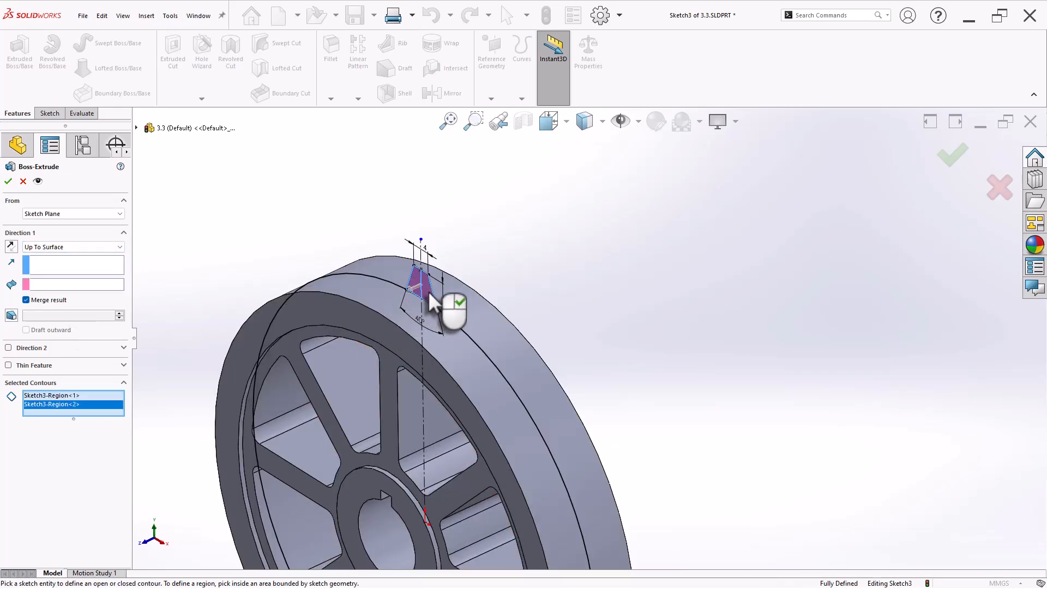
click(46, 247)
click(57, 286)
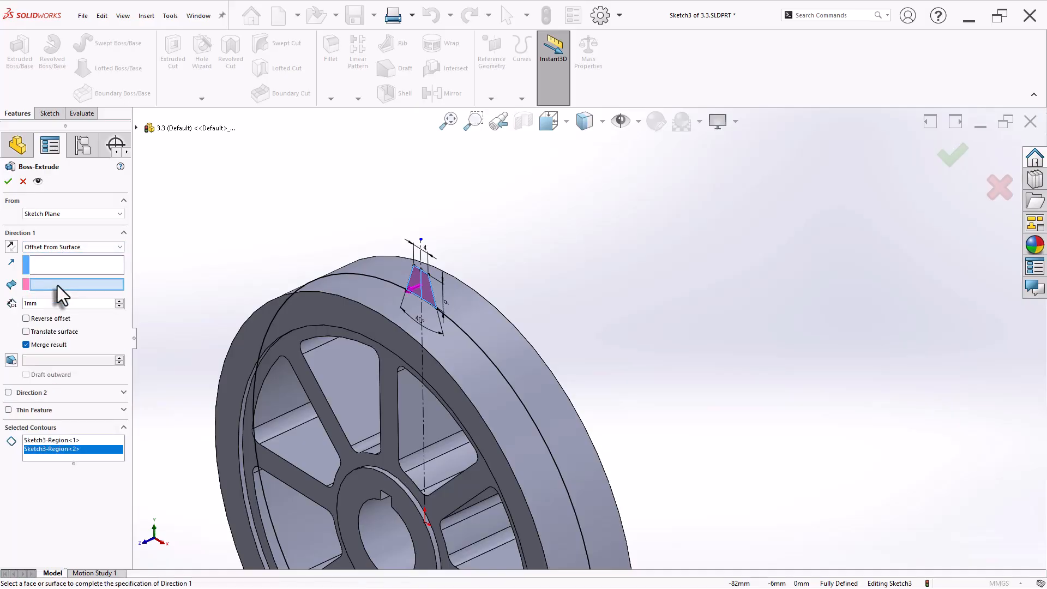
click(303, 321)
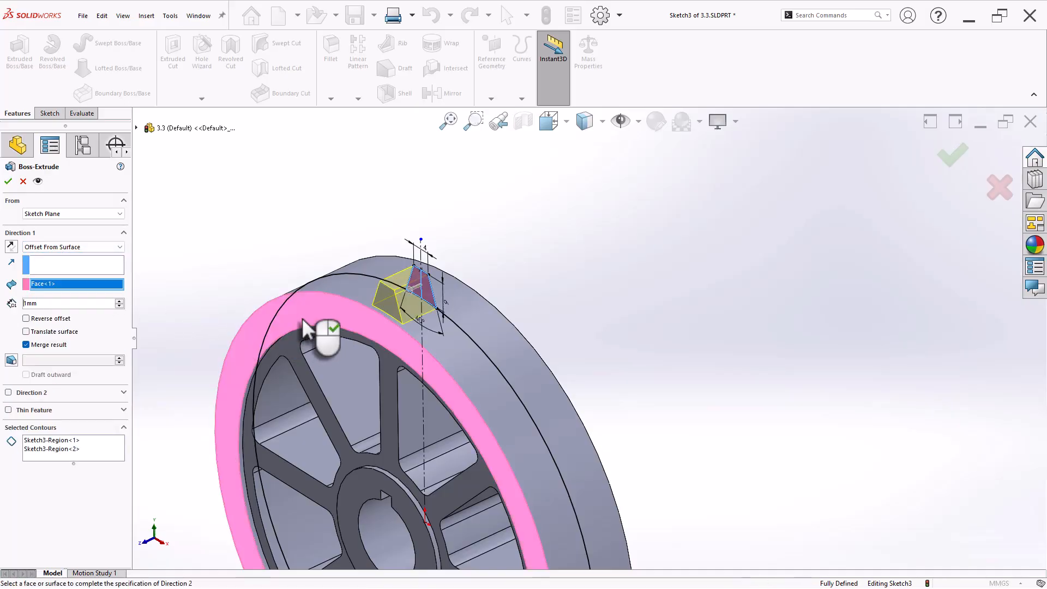
text(2)
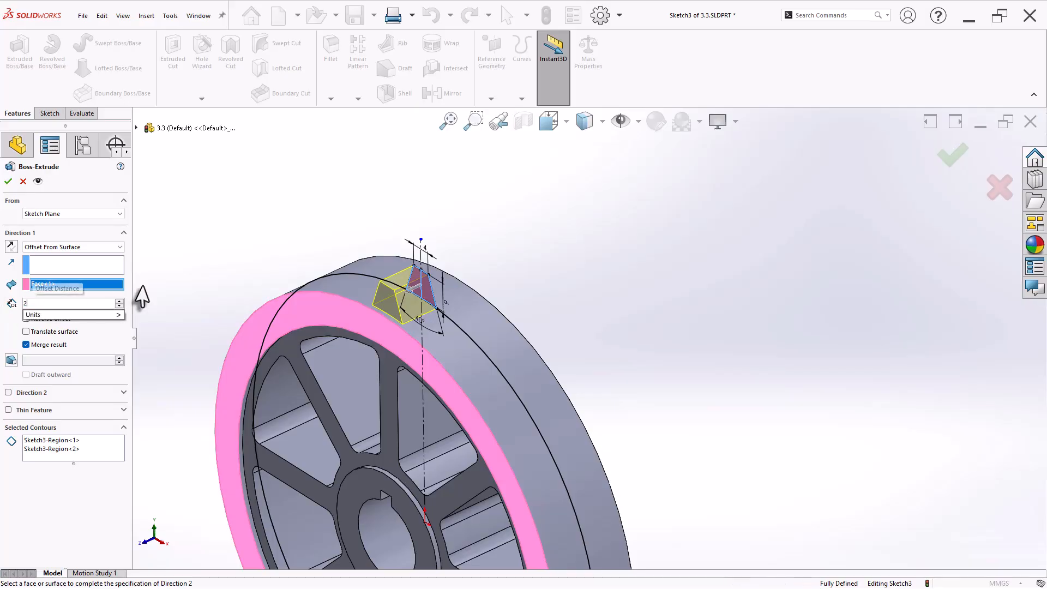
key(Return)
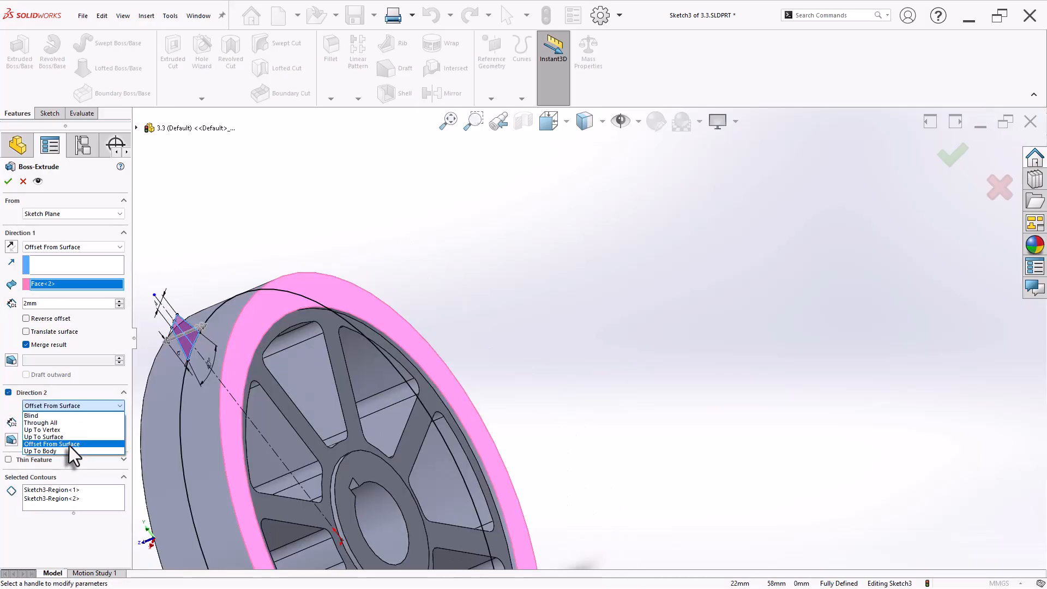
Set the extrusion's second direction to Offset From Surface and reselect the rim's front face as the first direction's reference.
click(69, 450)
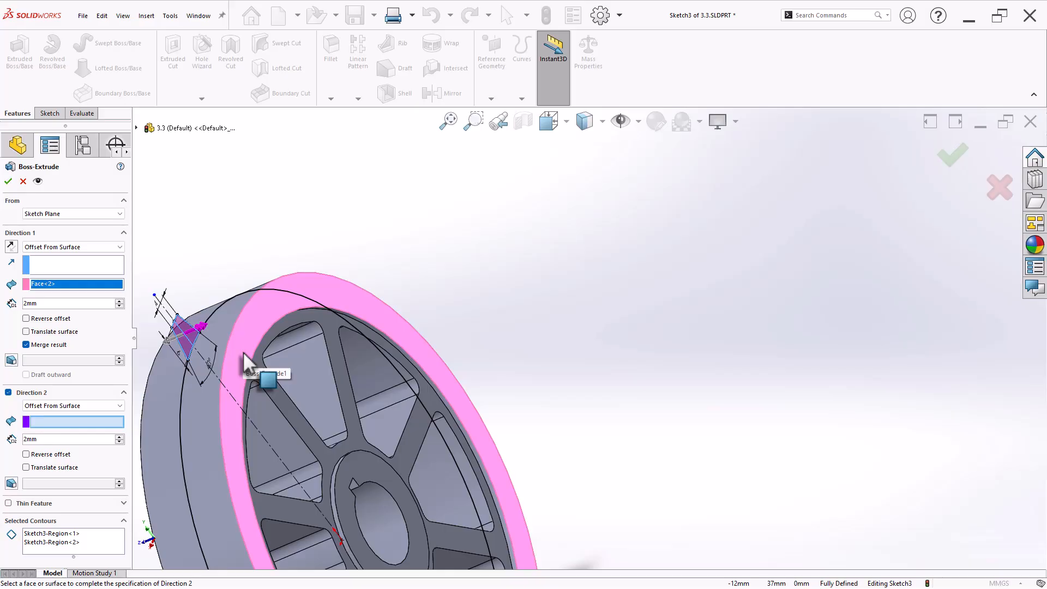
middle_drag(243, 351, 446, 251)
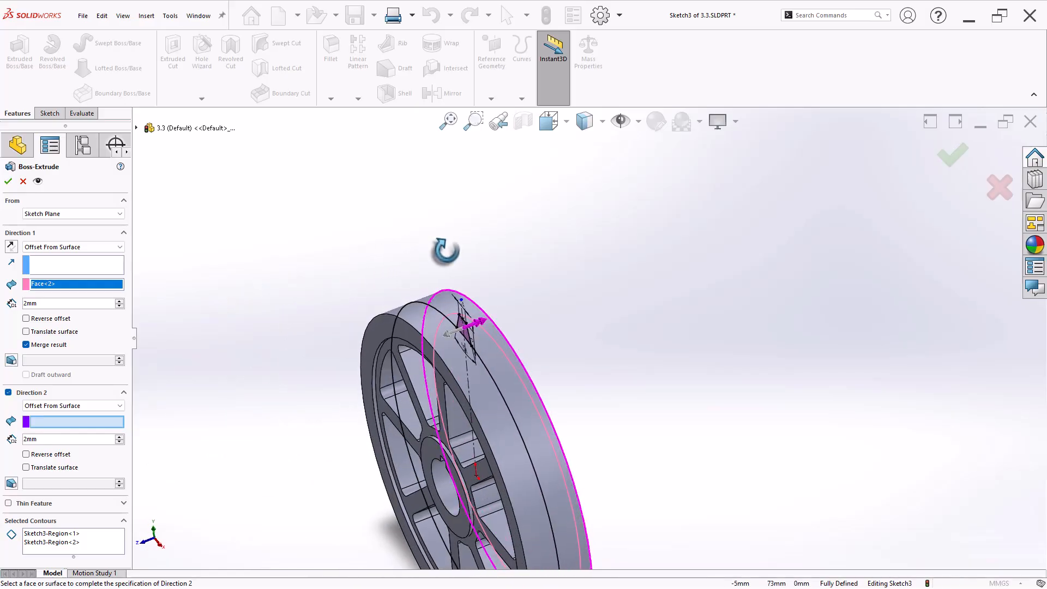
right_click(37, 283)
click(71, 286)
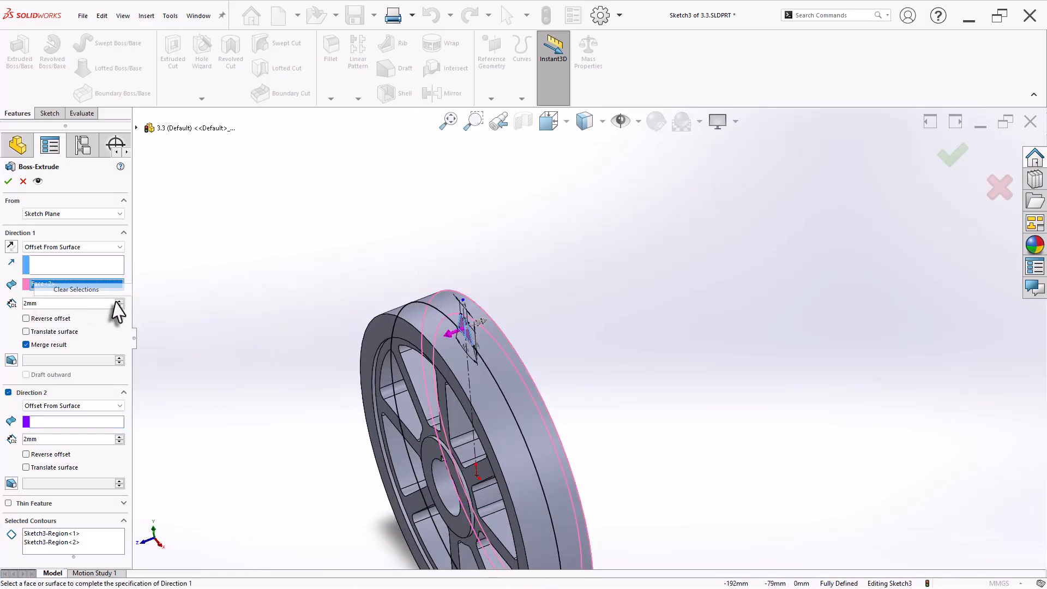
click(391, 338)
Use the rim's rear face as the second direction's reference with a 2 mm offset and complete the tooth extrusion.
middle_drag(299, 433, 235, 423)
click(61, 425)
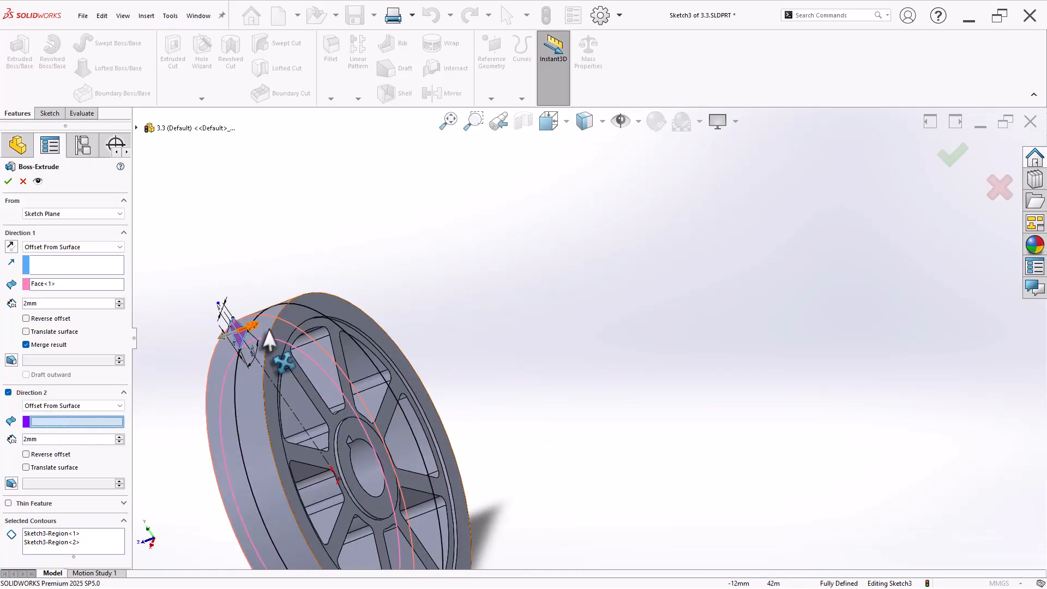
click(326, 305)
key(Return)
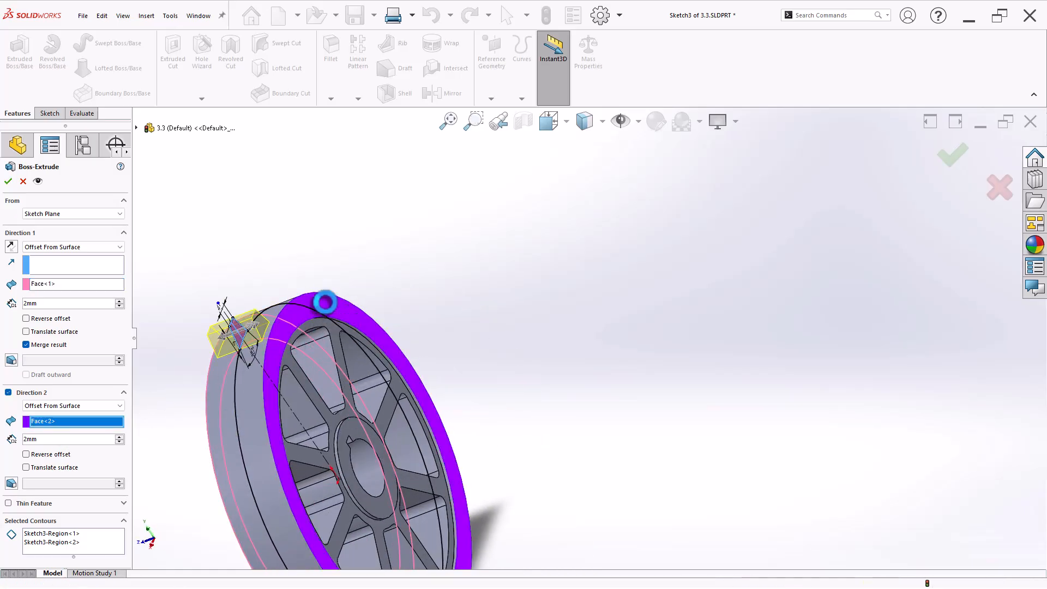
click(413, 286)
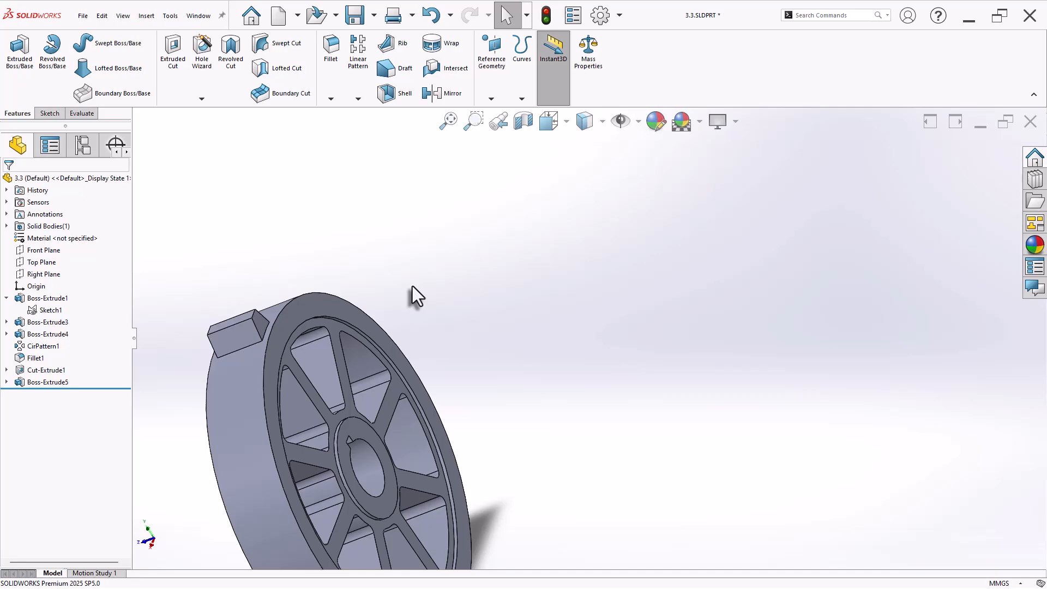
Save the gear part with its first tooth.
key(ctrl+7)
scroll(725, 268, down, 1)
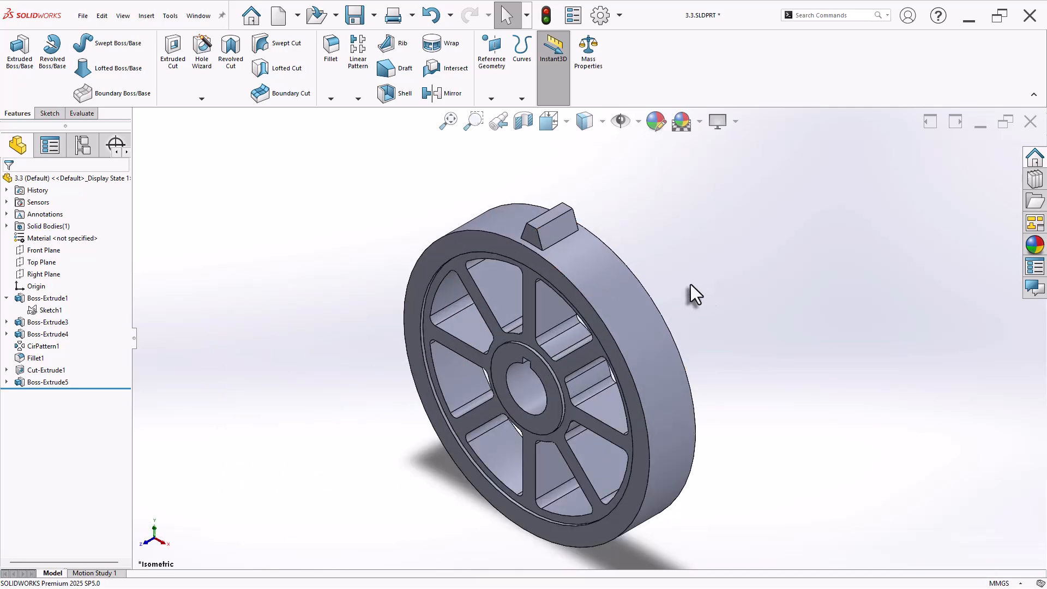
scroll(690, 283, down, 1)
key(ctrl+s)
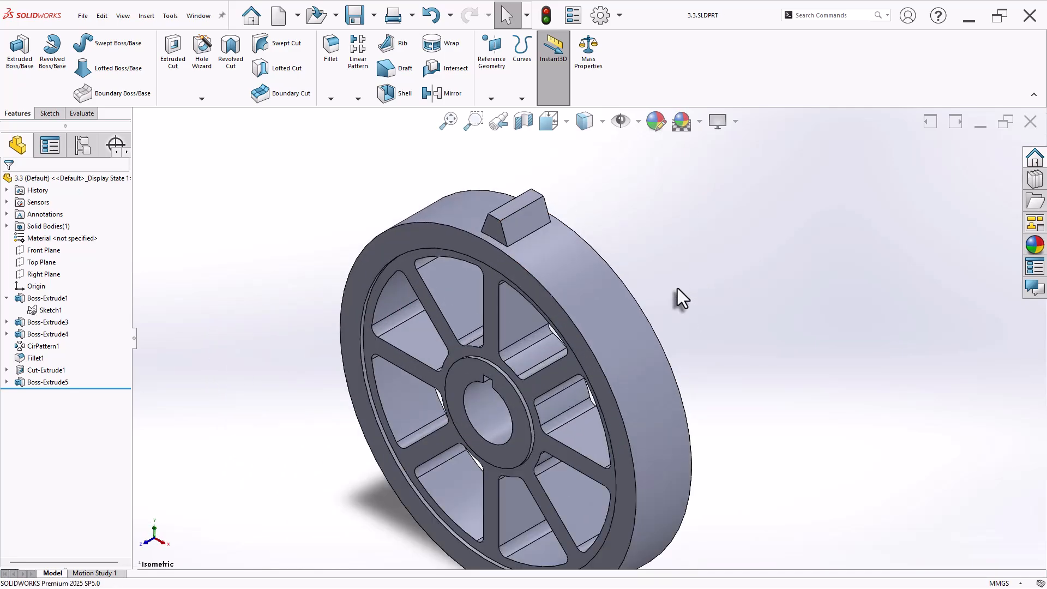
Set up a circular pattern around the rim's outer circular edge with 24 equally spaced instances over 360°.
click(361, 101)
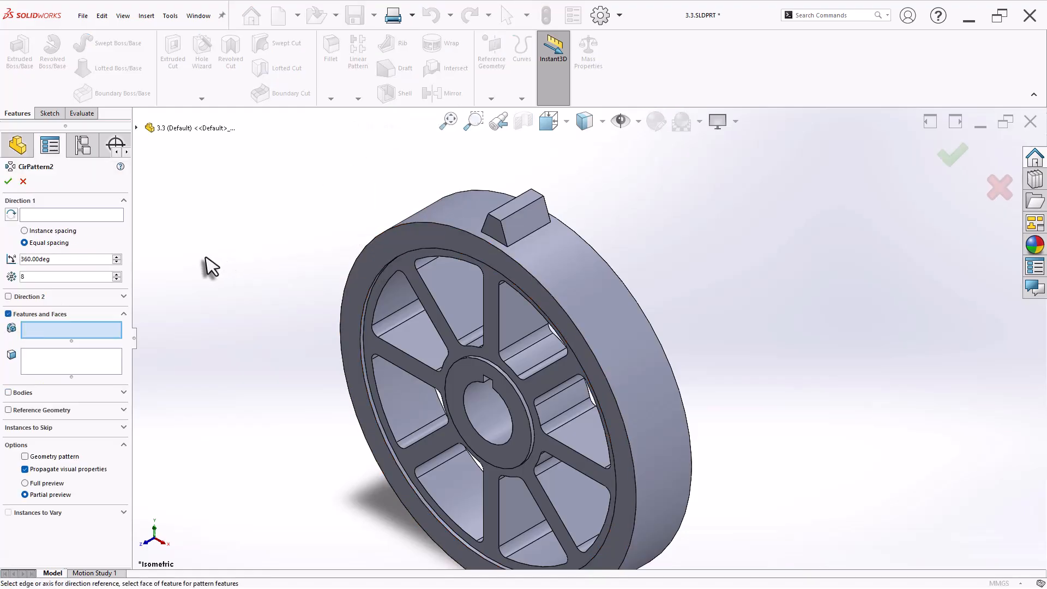
click(76, 215)
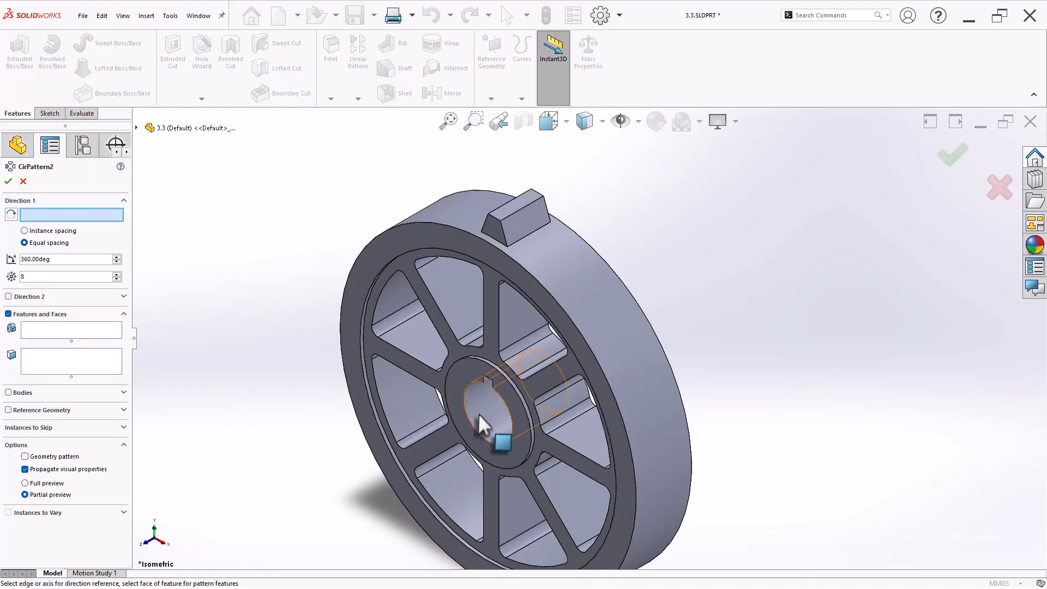
scroll(489, 421, down, 3)
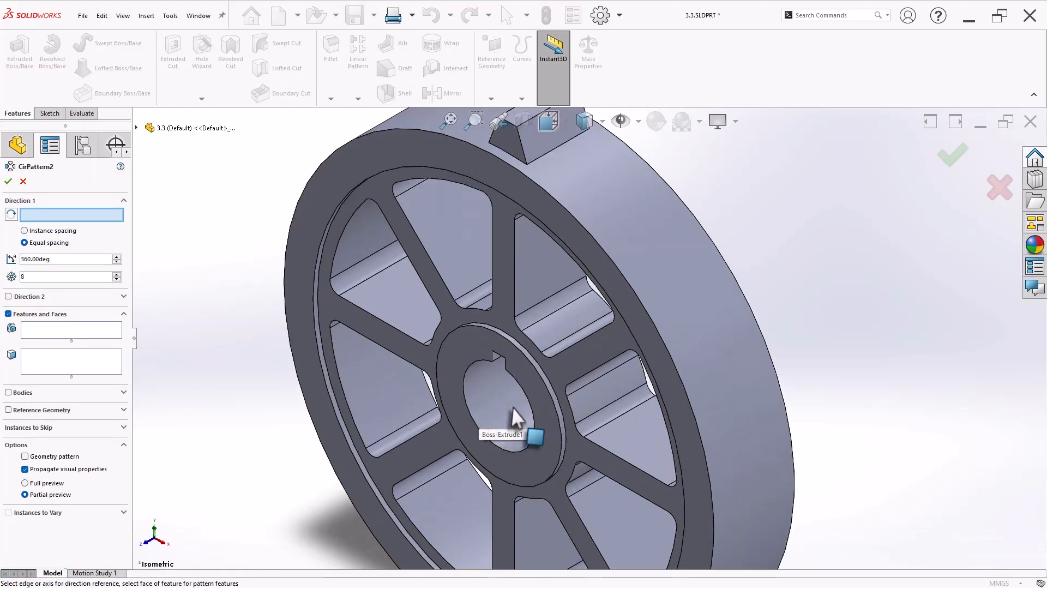
click(512, 167)
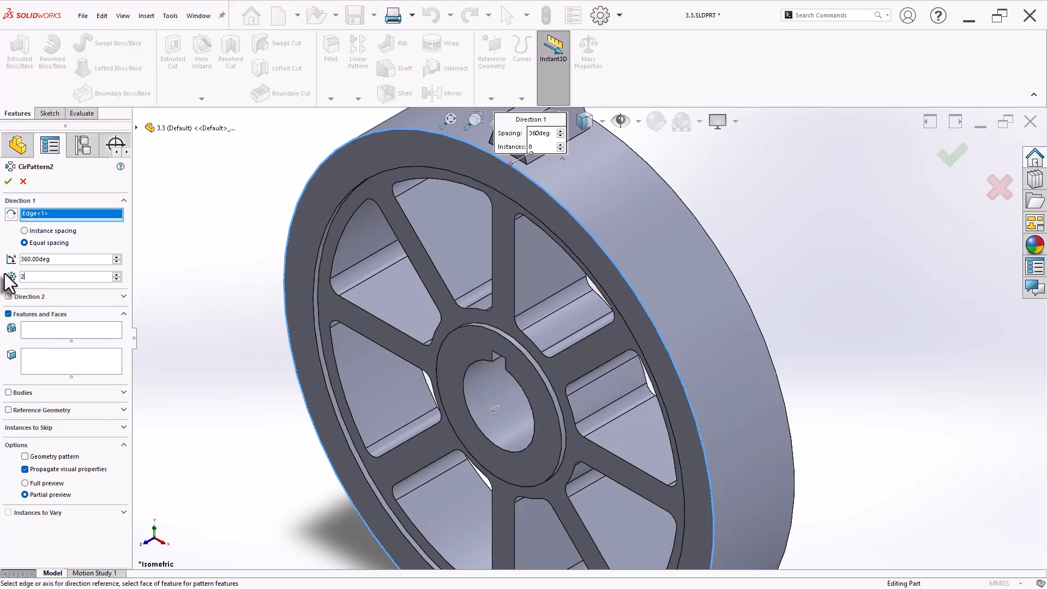
Select the extruded tooth as the feature to repeat and complete the circular pattern.
click(63, 333)
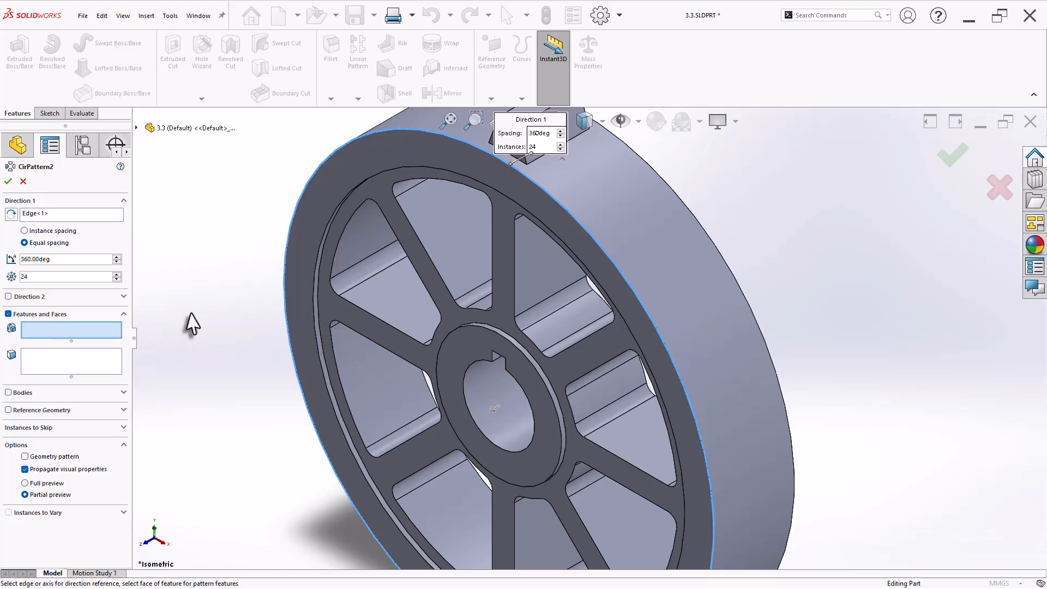
scroll(274, 306, up, 2)
scroll(625, 212, down, 3)
scroll(562, 239, down, 1)
click(523, 256)
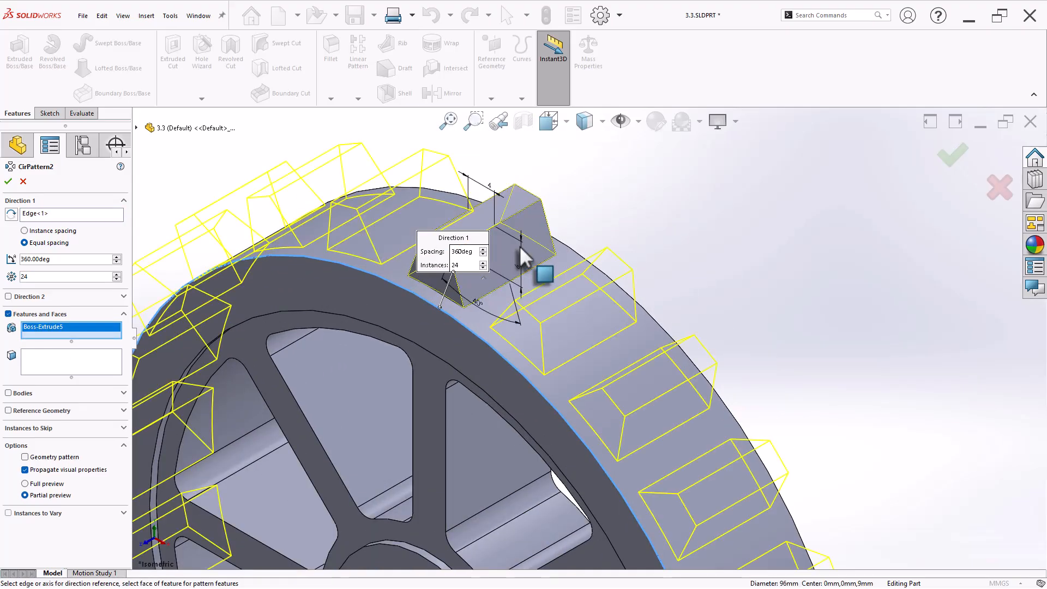
key(Return)
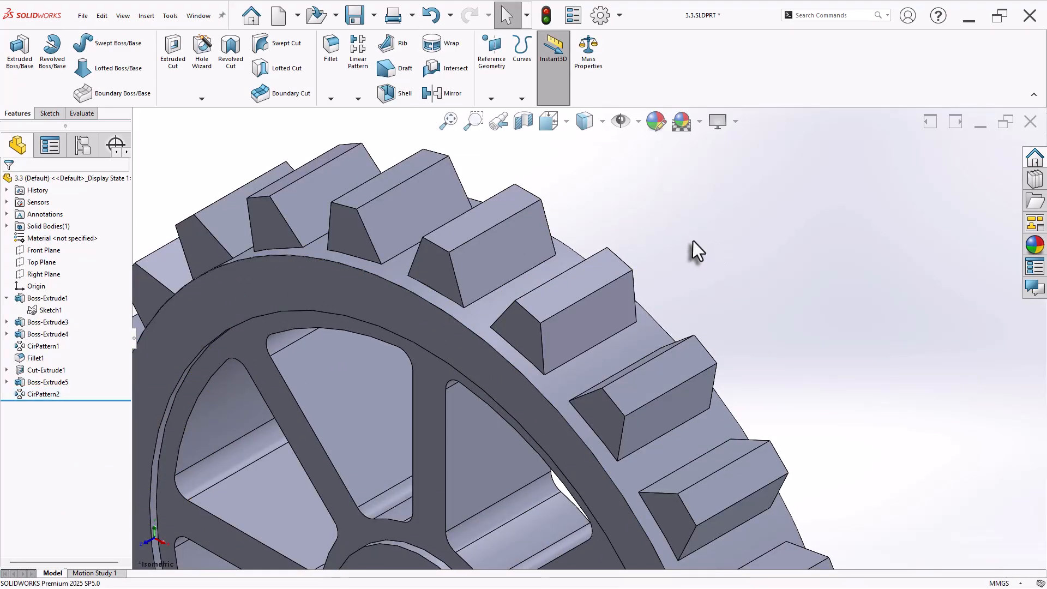
scroll(692, 241, up, 2)
scroll(692, 241, up, 3)
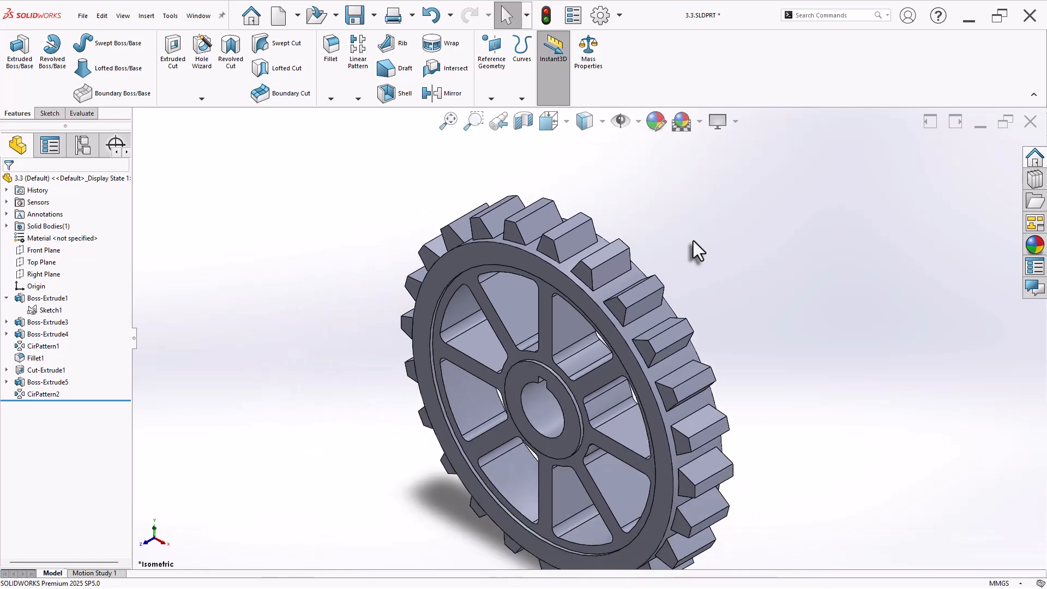
Save the gear part and evaluate its mass properties.
key(ctrl+s)
middle_drag(731, 325, 750, 304)
scroll(845, 336, down, 2)
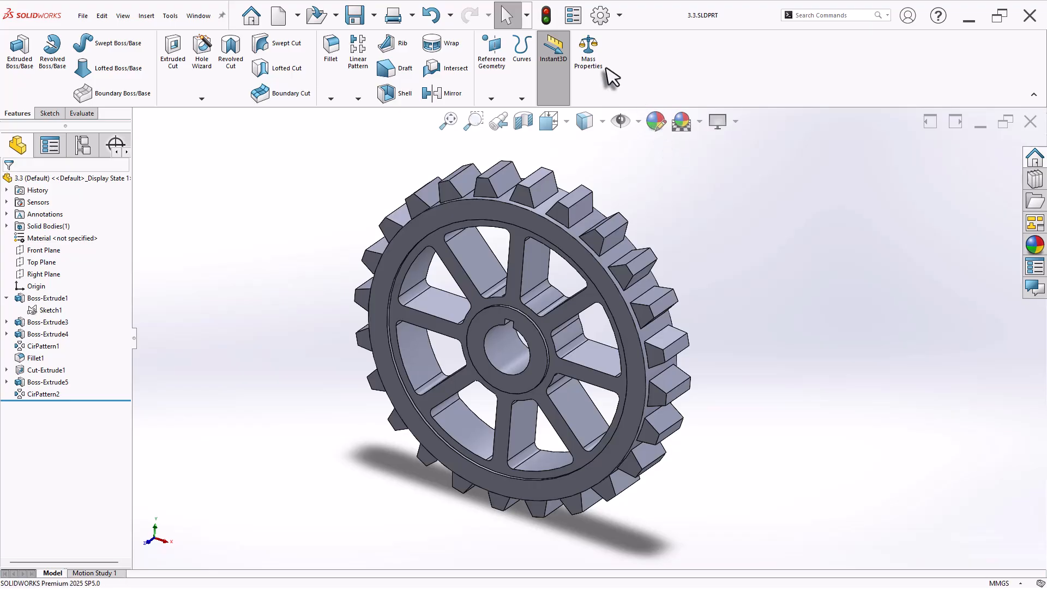
click(587, 71)
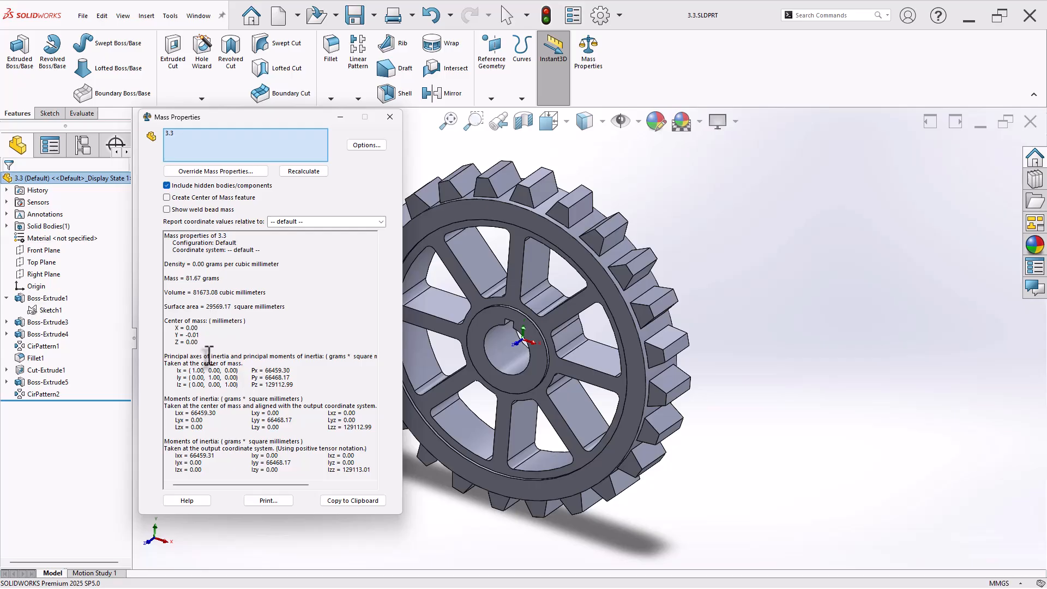
Divide 81601 by the model volume 81673.08 in Calculator, then close Calculator and the mass properties report.
key(super+r)
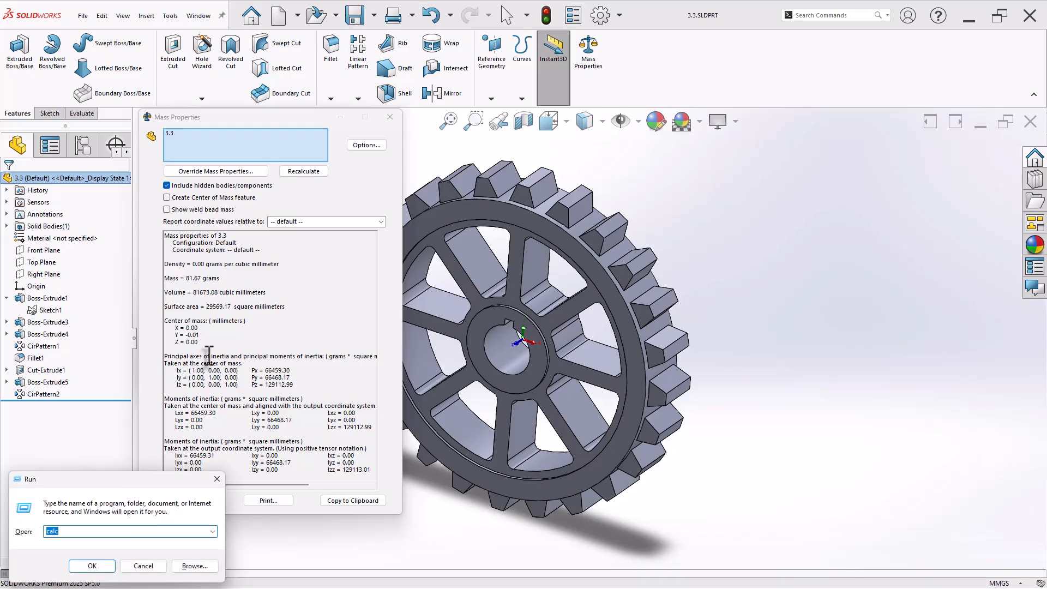
key(Return)
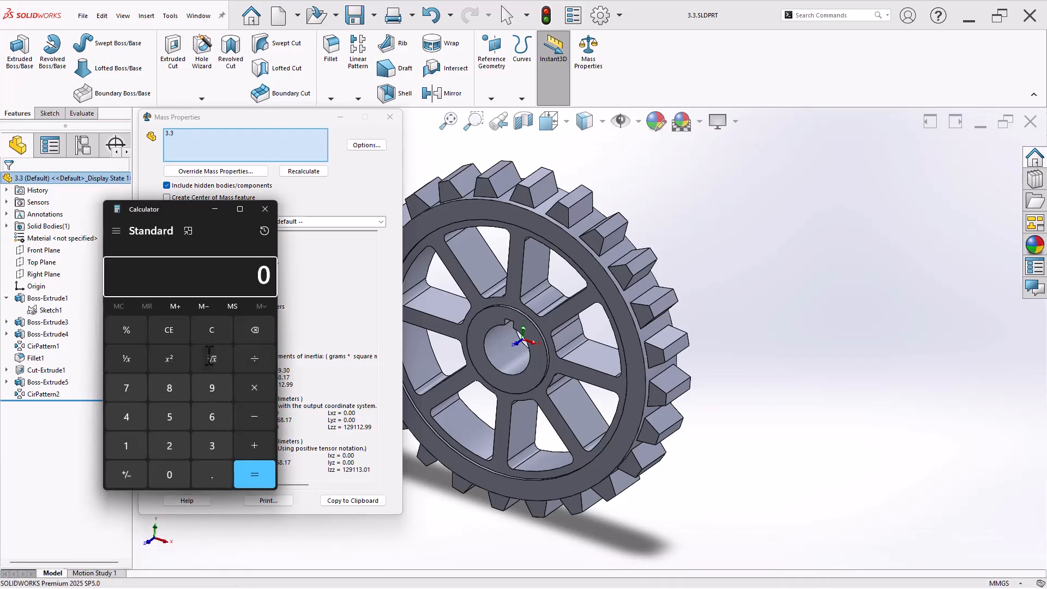
text(81,601)
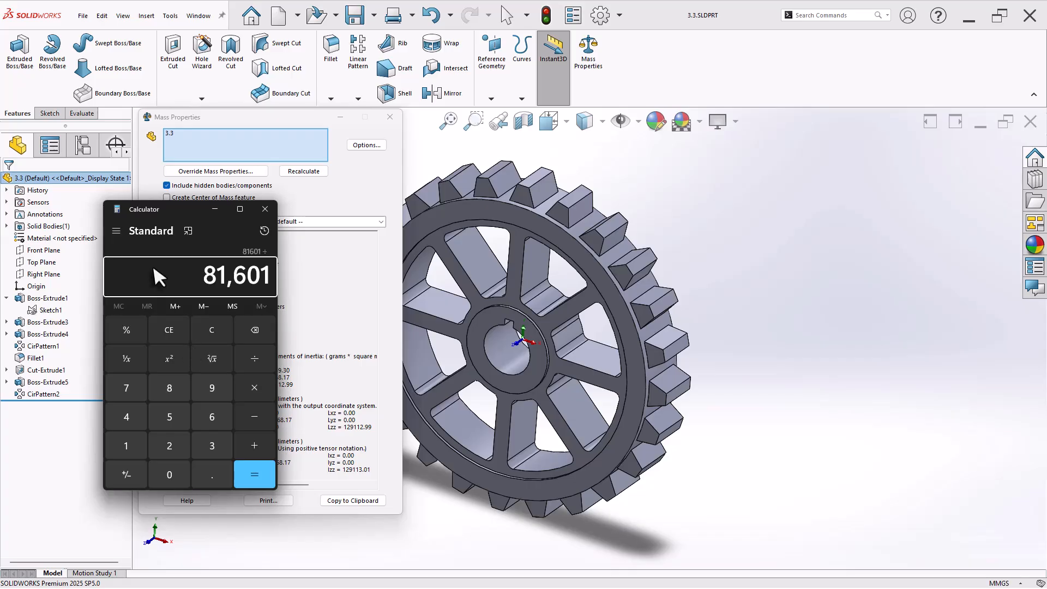
drag(166, 209, 234, 309)
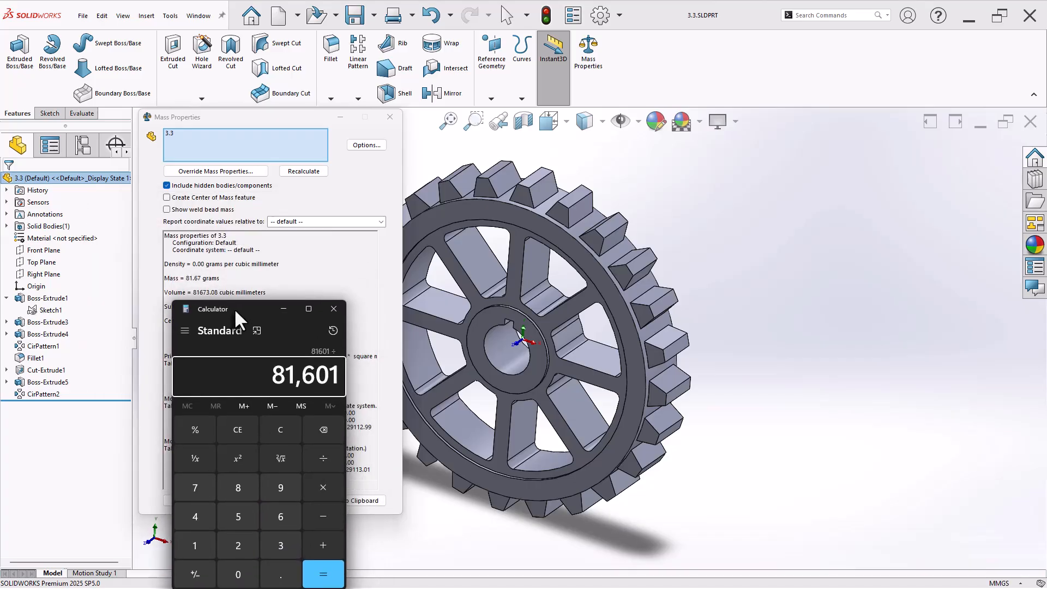
text(81)
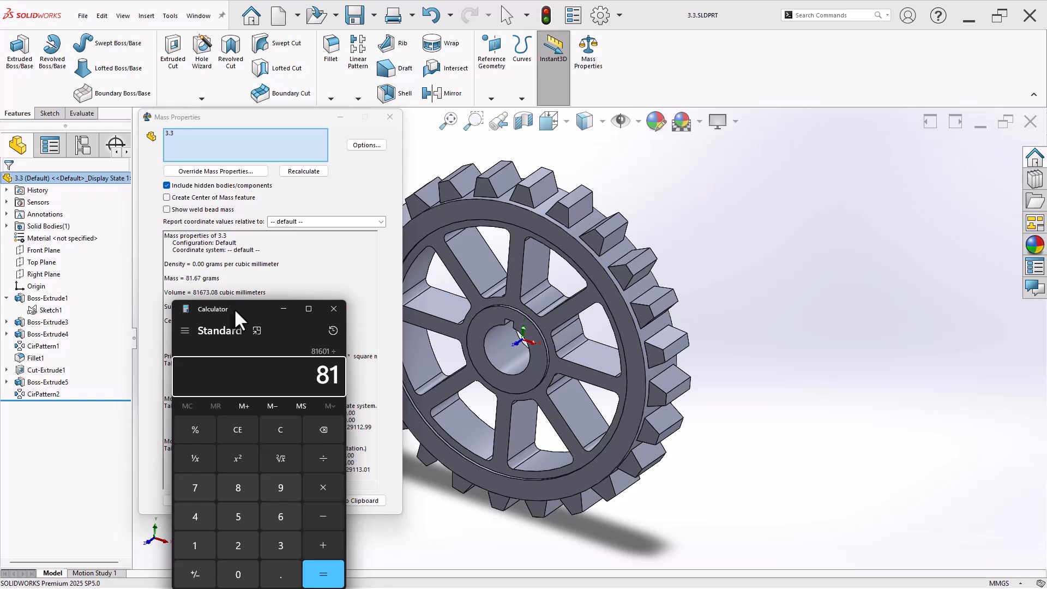
text(,673.08)
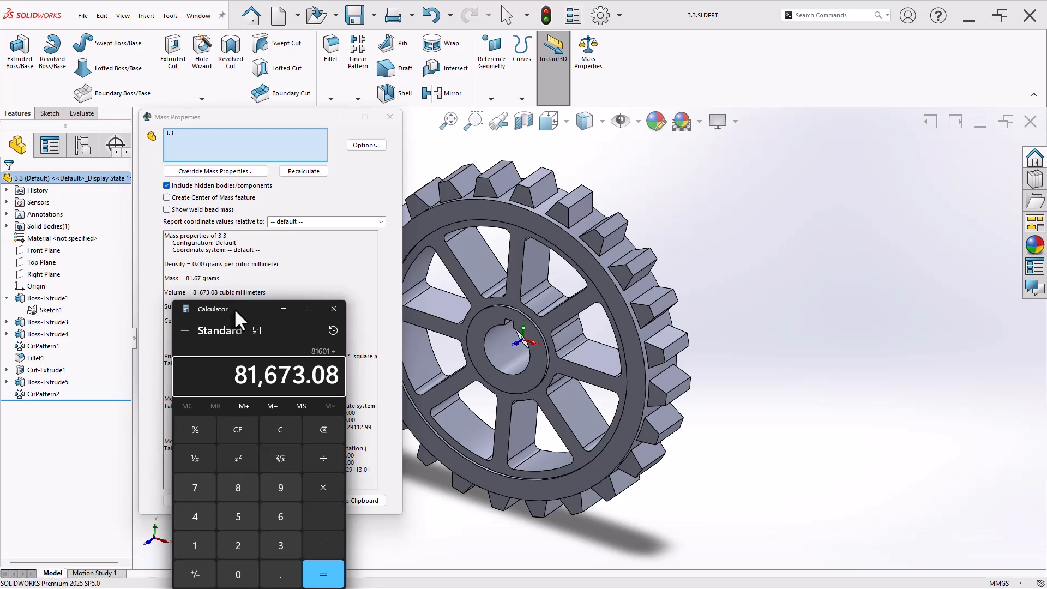
key(Return)
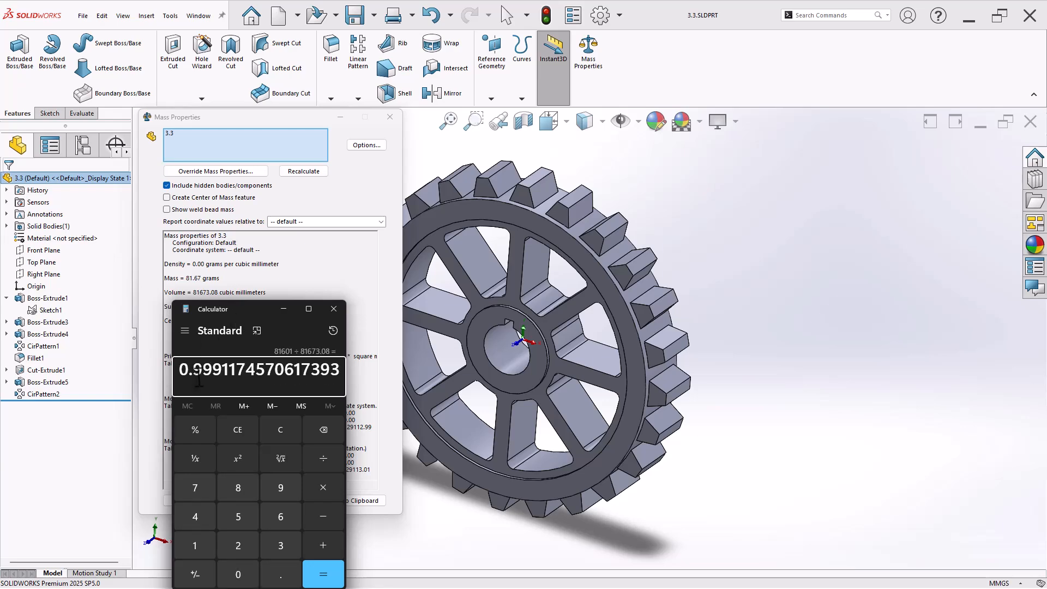
drag(241, 308, 232, 278)
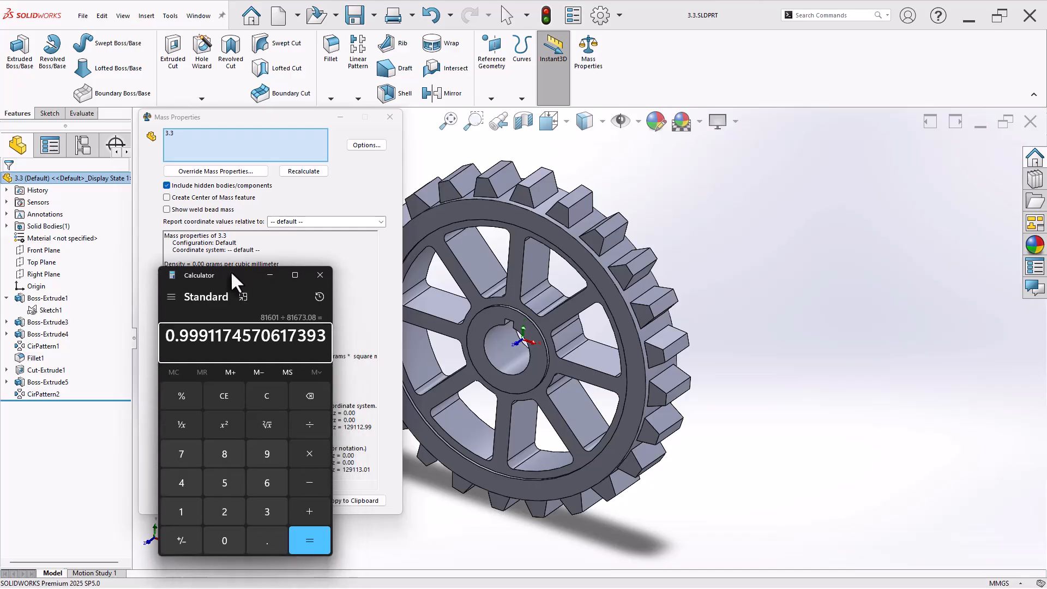
click(318, 279)
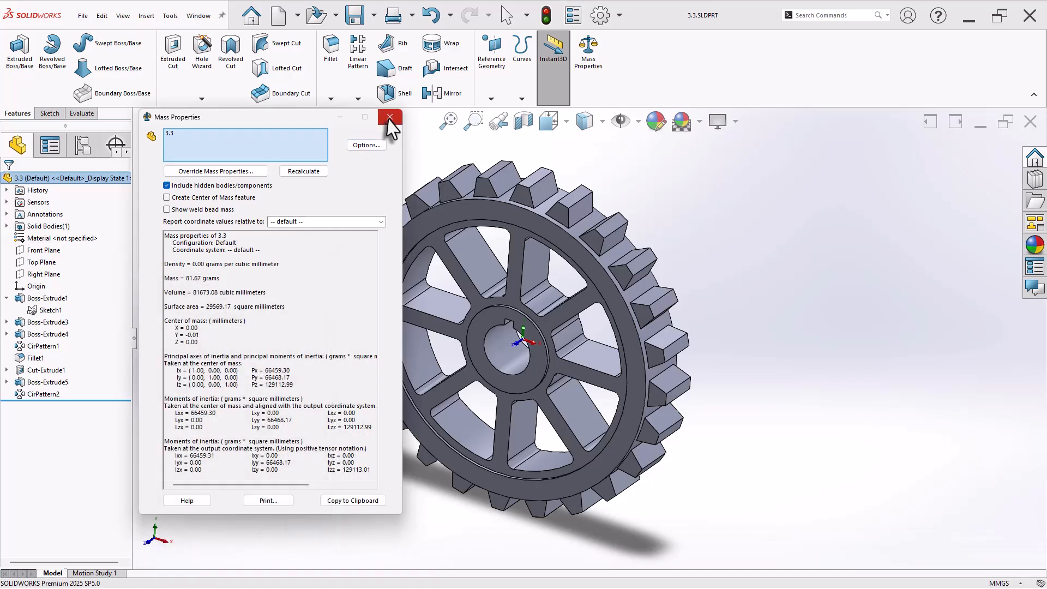
drag(192, 293, 233, 288)
click(389, 117)
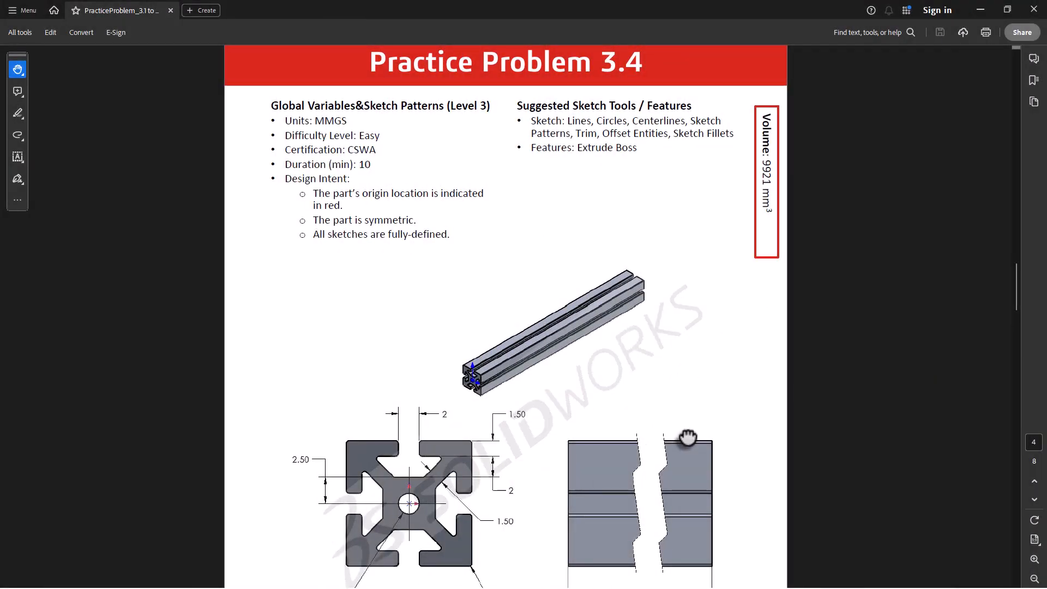
Switch from the Practice Problem 3.4 drawing to SOLIDWORKS and sketch an origin-centred rectangle about 41 by 36 mm on the Front Plane.
drag(678, 444, 687, 326)
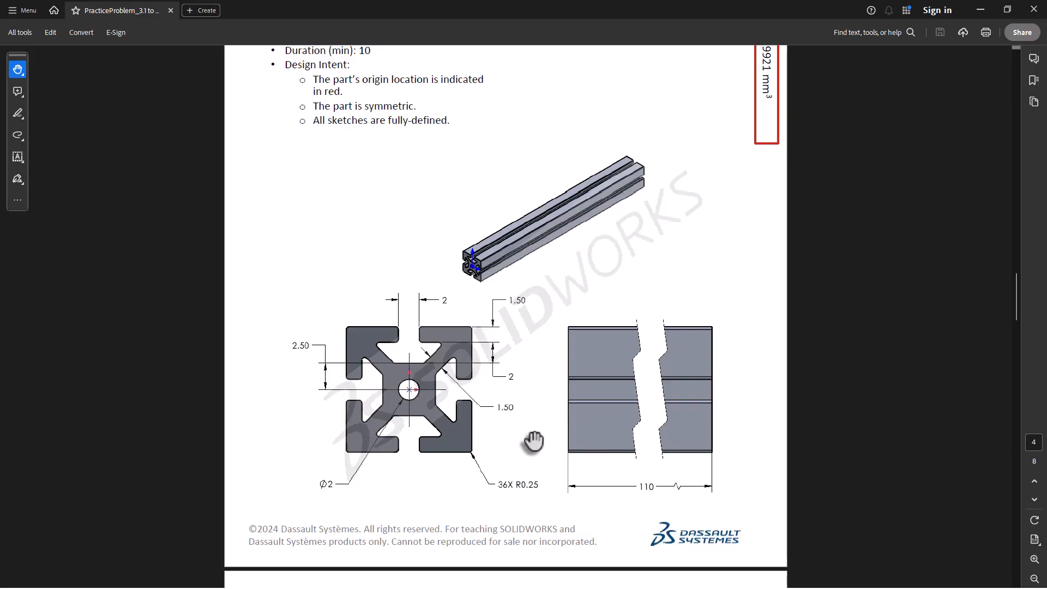
key(alt+Tab)
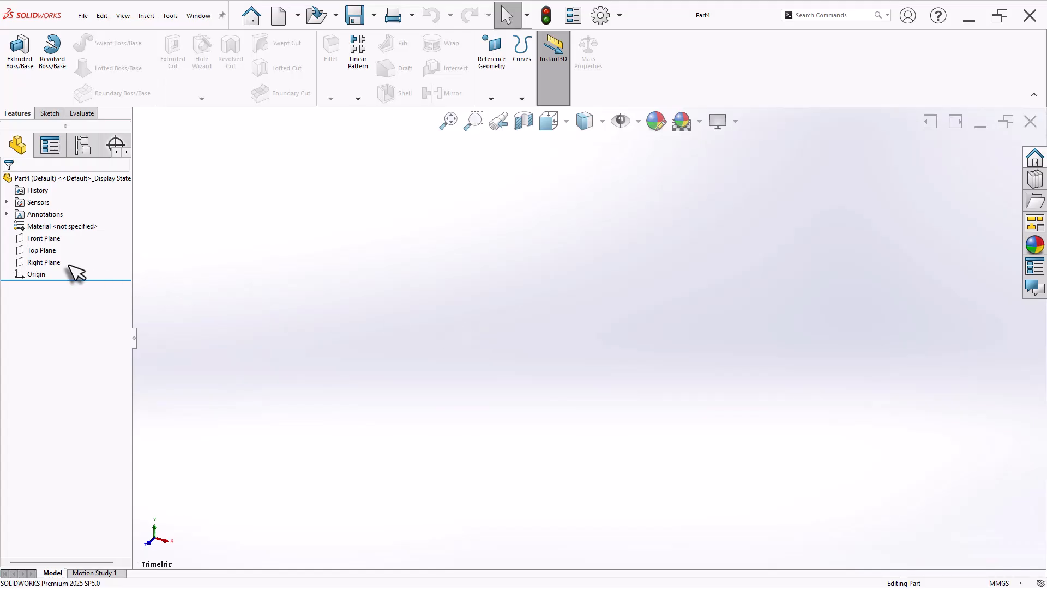
click(47, 238)
click(72, 219)
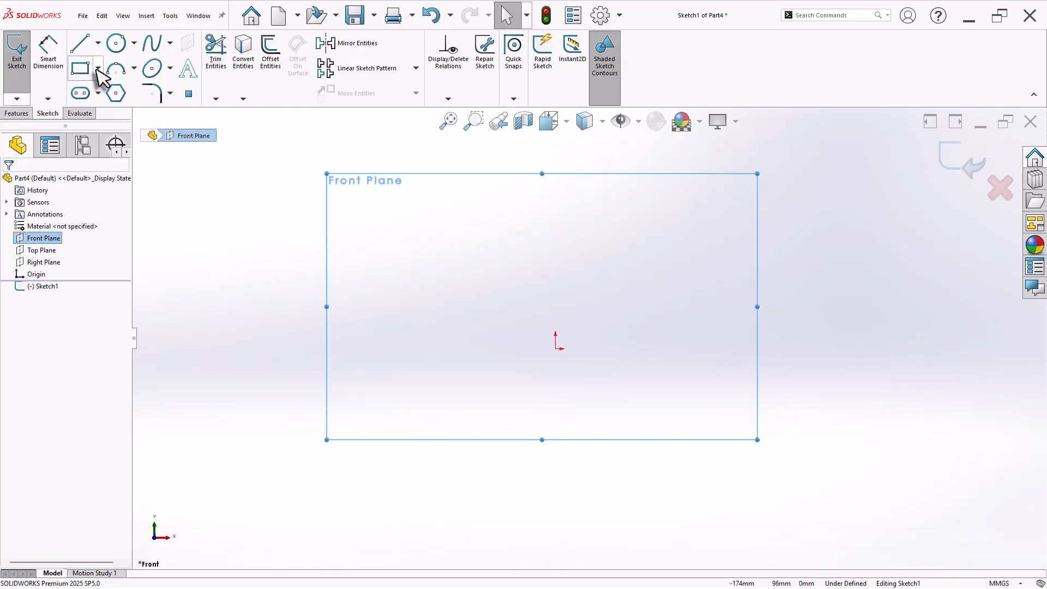
click(98, 68)
click(103, 99)
click(555, 348)
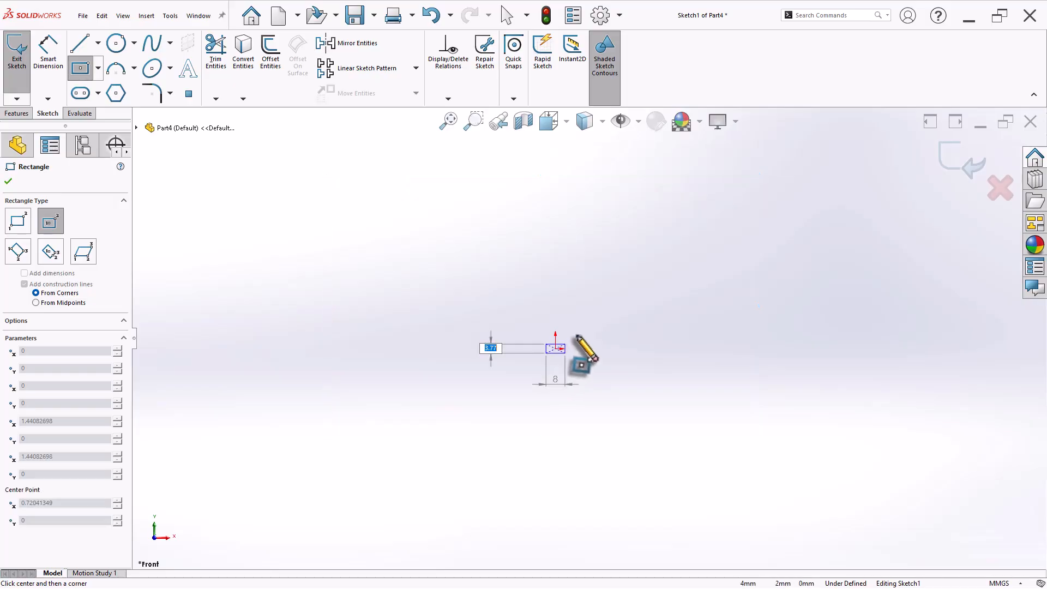
click(609, 301)
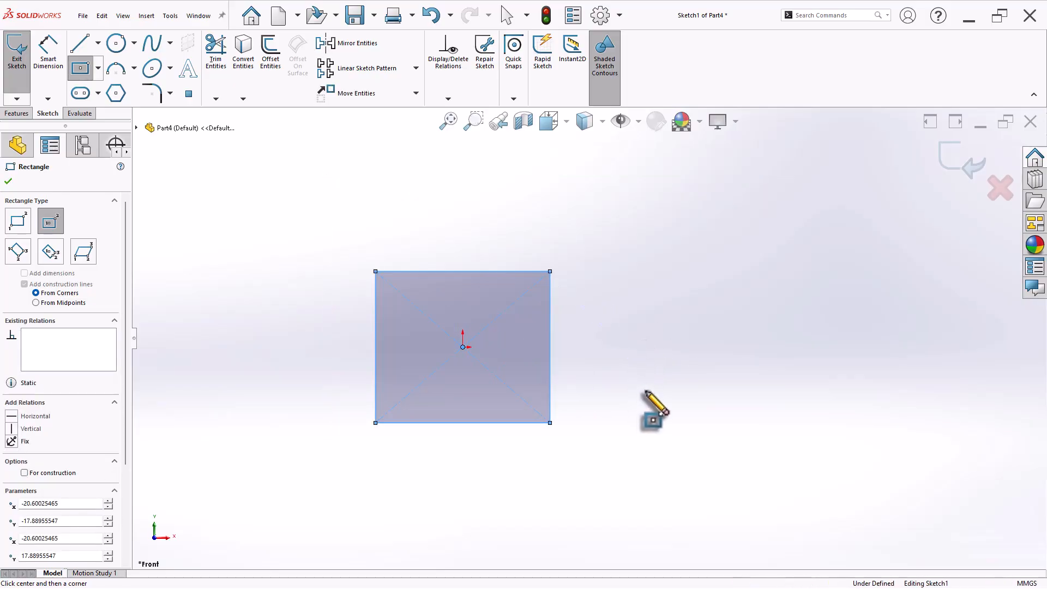
Dimension the distance from the origin to the rectangle's upper edge as 2.50 mm.
key(d)
click(463, 347)
click(465, 272)
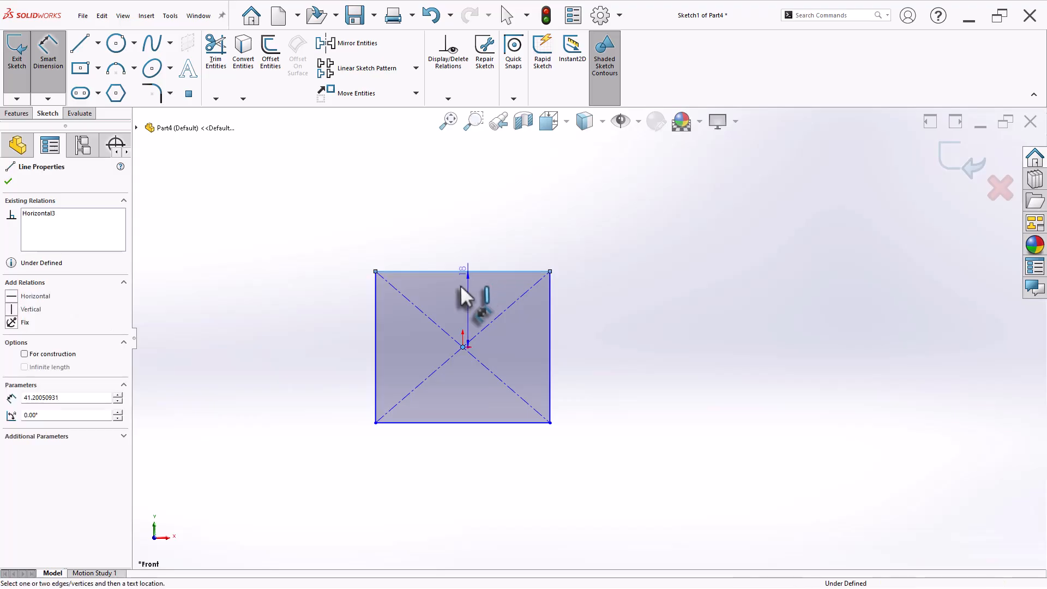
click(344, 315)
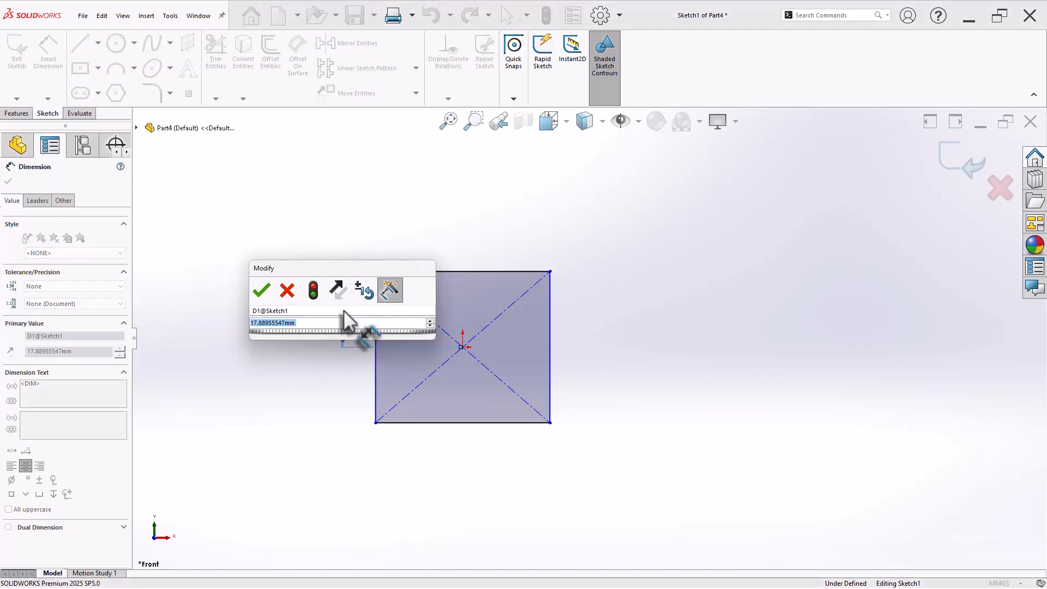
text(2.50)
key(Return)
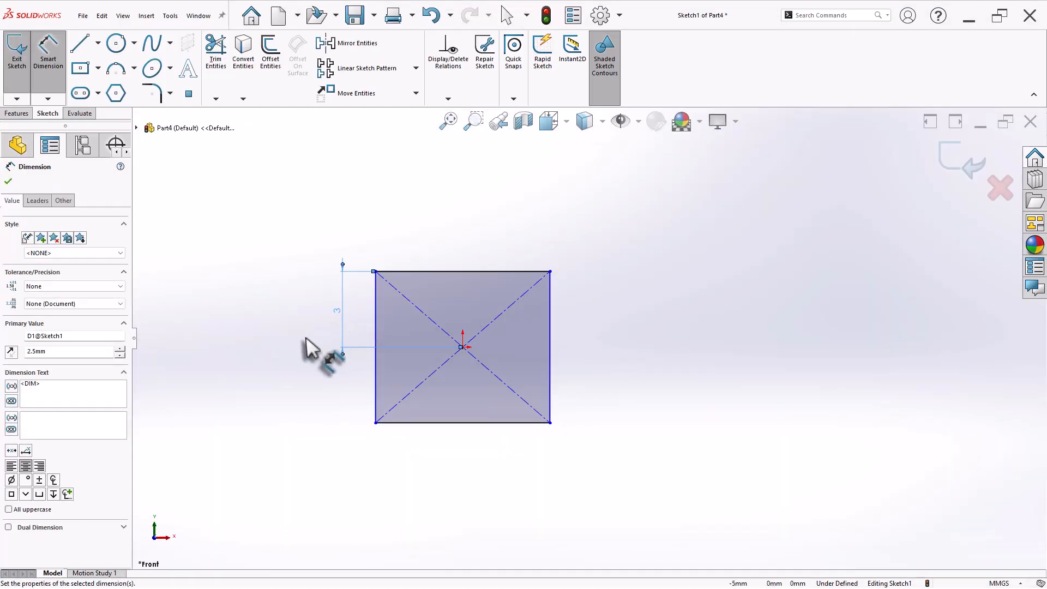
Set the document's length units to two decimal places with a rebuild, and reopen the rectangle sketch for editing.
click(995, 584)
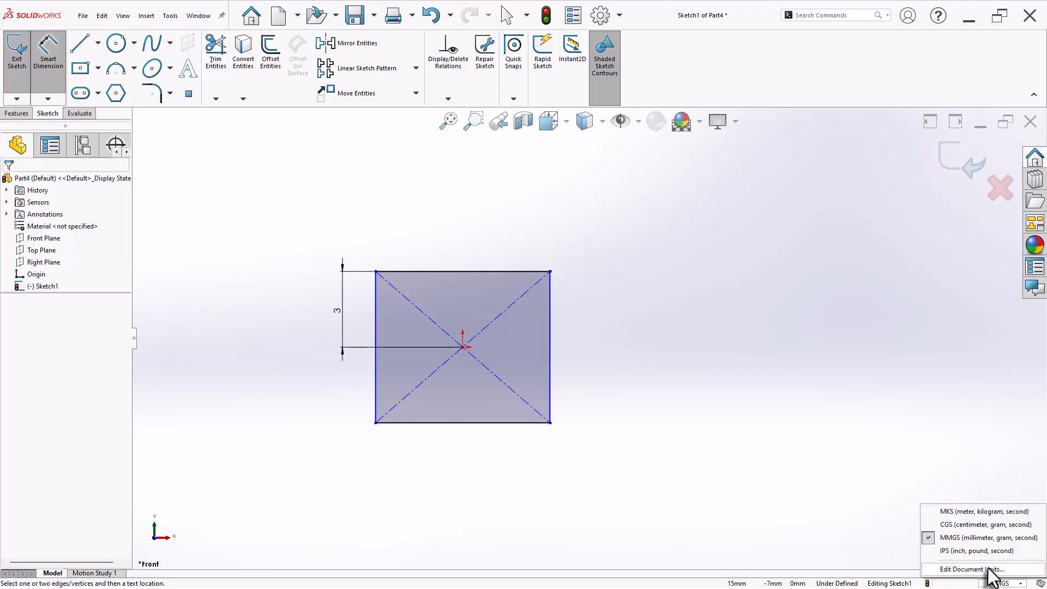
click(976, 569)
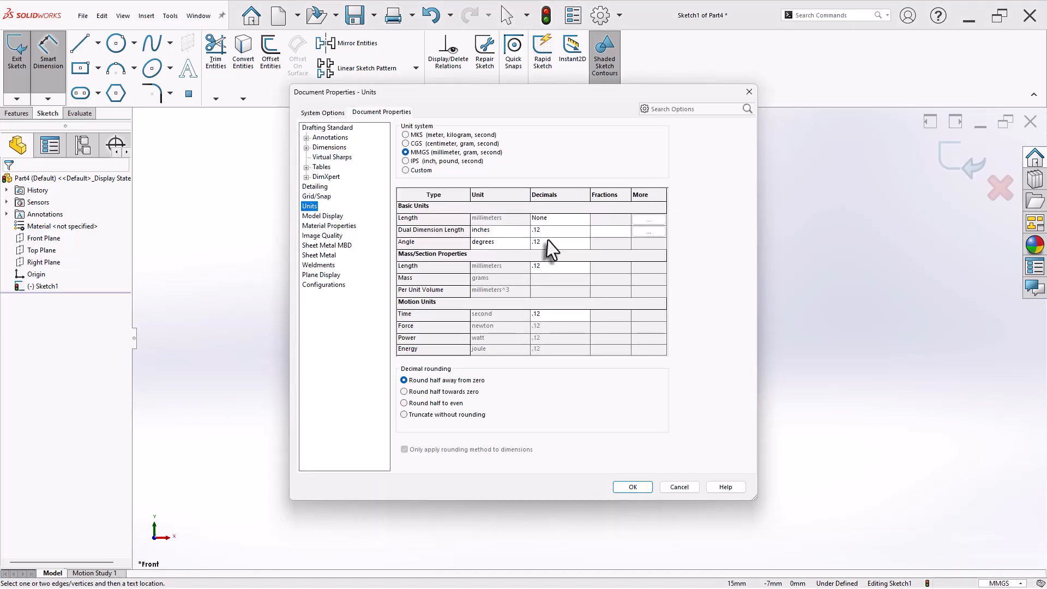
click(584, 218)
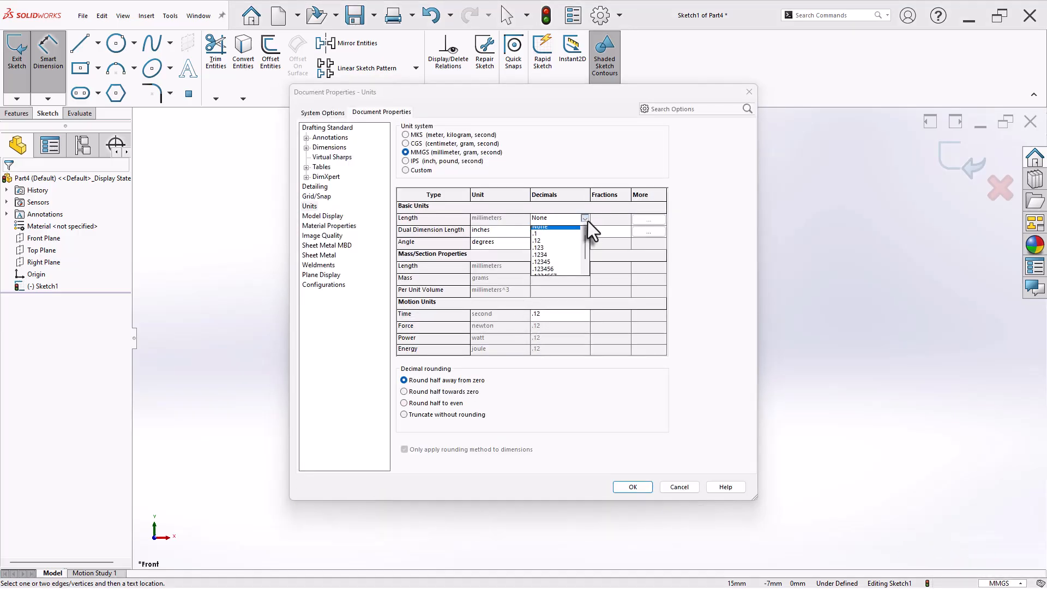
click(541, 243)
click(646, 485)
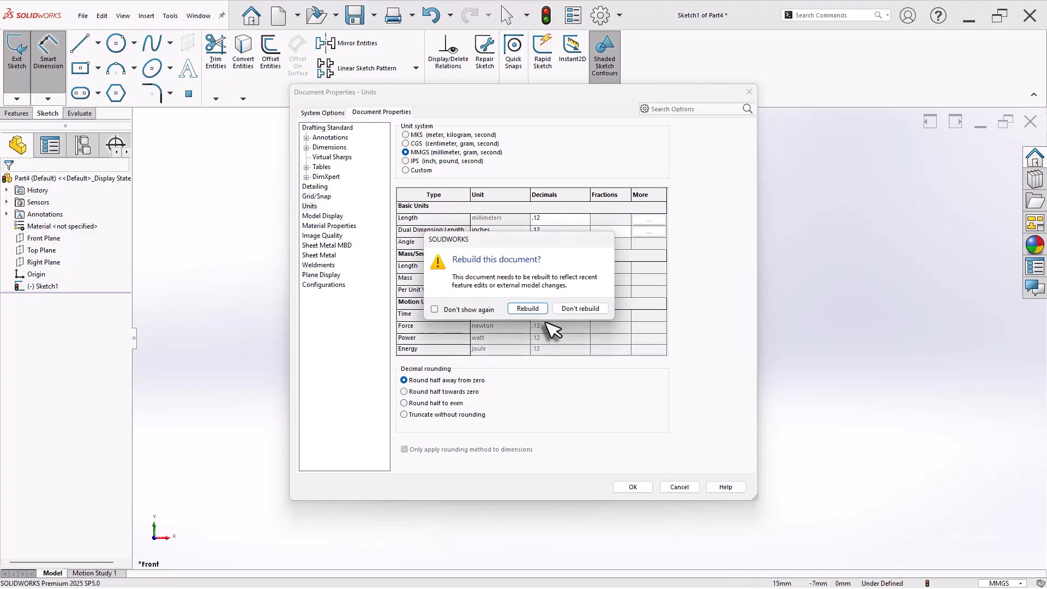
click(527, 310)
click(42, 286)
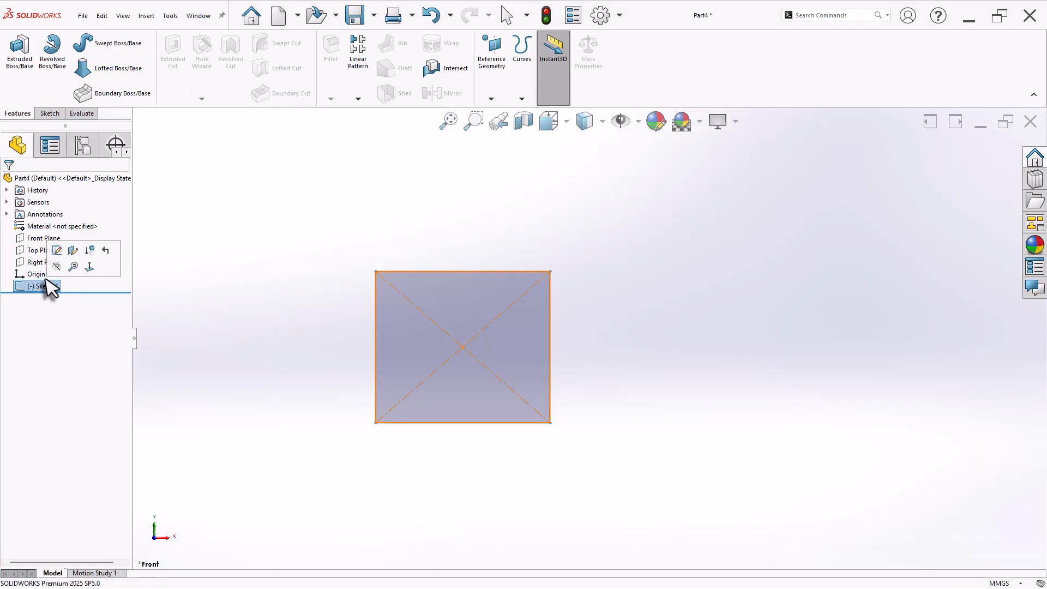
click(57, 251)
Make the rectangle's upper and left edges equal so the profile is square.
scroll(790, 352, up, 2)
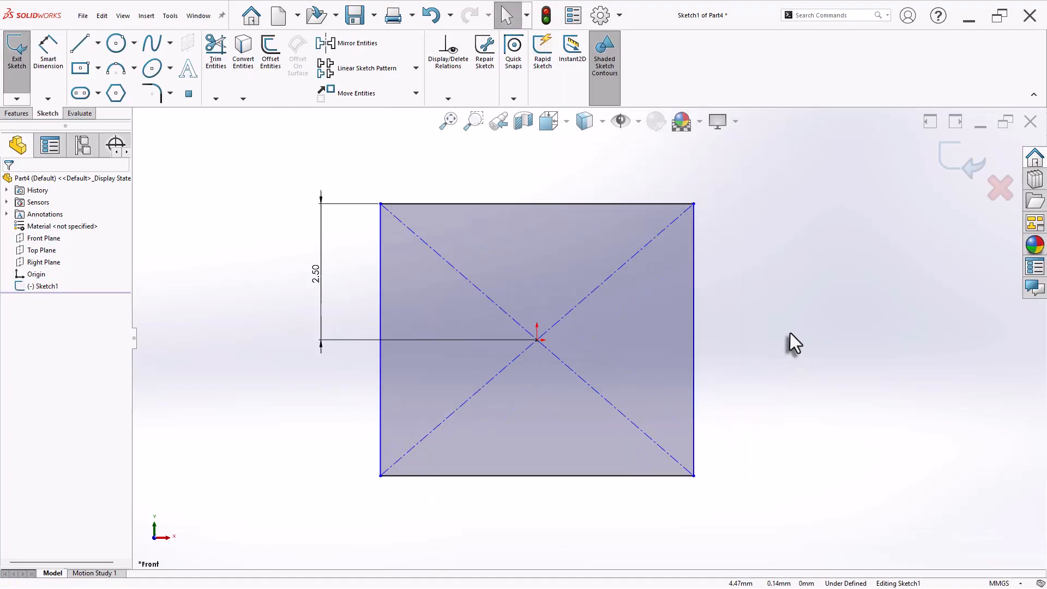
click(497, 205)
ctrl+click(381, 401)
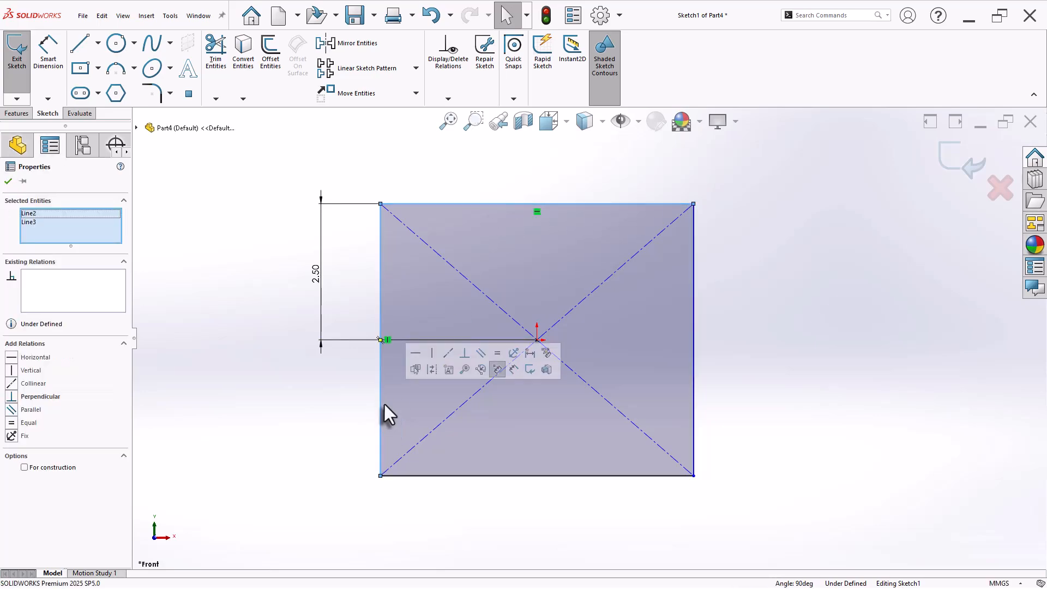
click(496, 352)
click(345, 416)
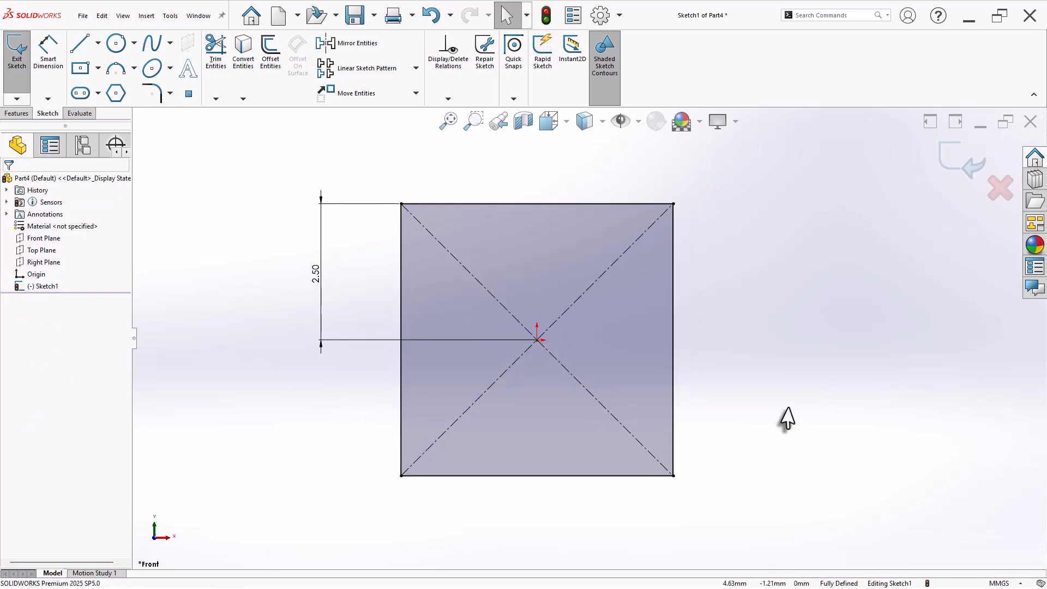
Draw a circle of 2.00 mm diameter centred on the origin inside the square.
click(115, 48)
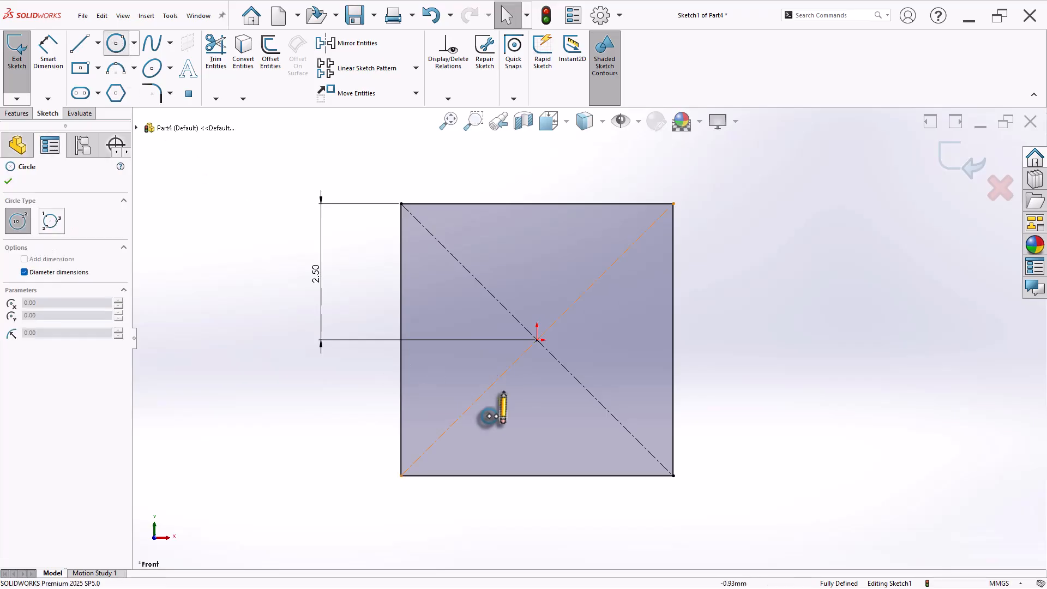
click(537, 339)
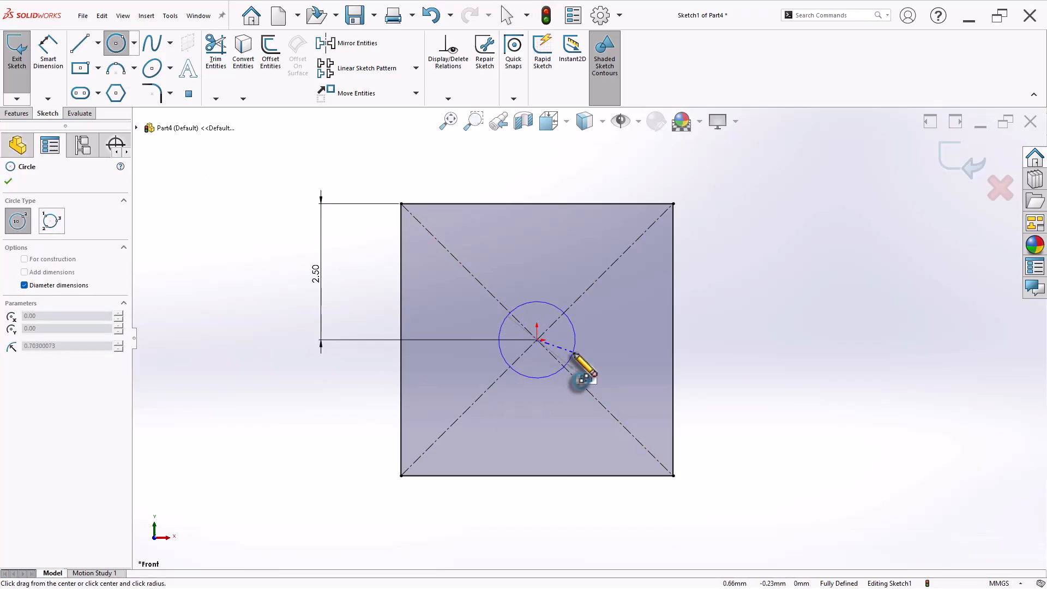
click(574, 353)
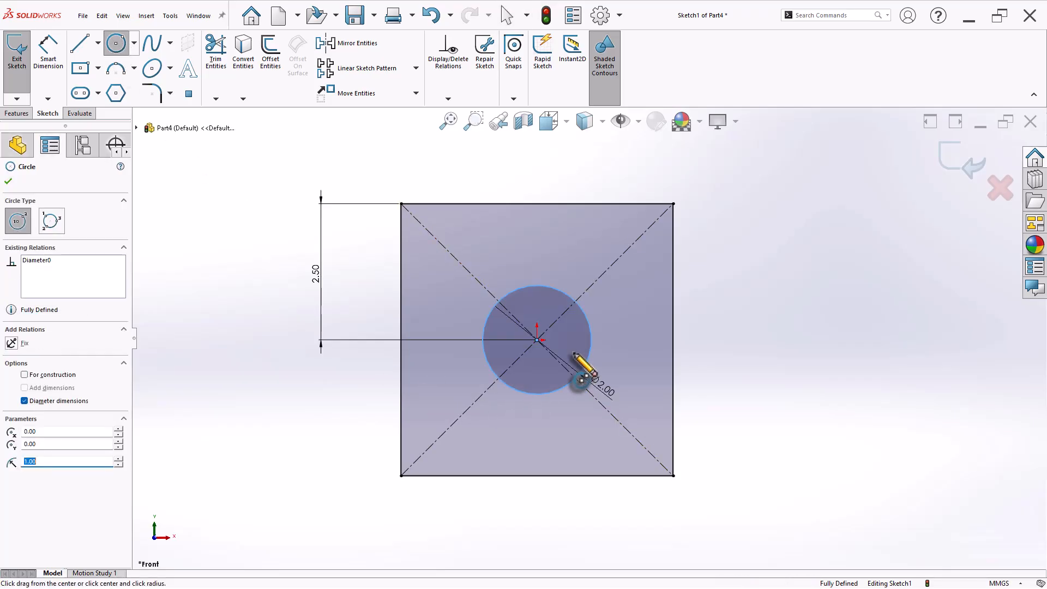
key(Escape)
click(704, 343)
Sketch an open arrow-shaped outline around the square's upper-right corner, from its upper edge to its right edge, with an upper arm about 0.6 mm thick.
scroll(744, 303, up, 2)
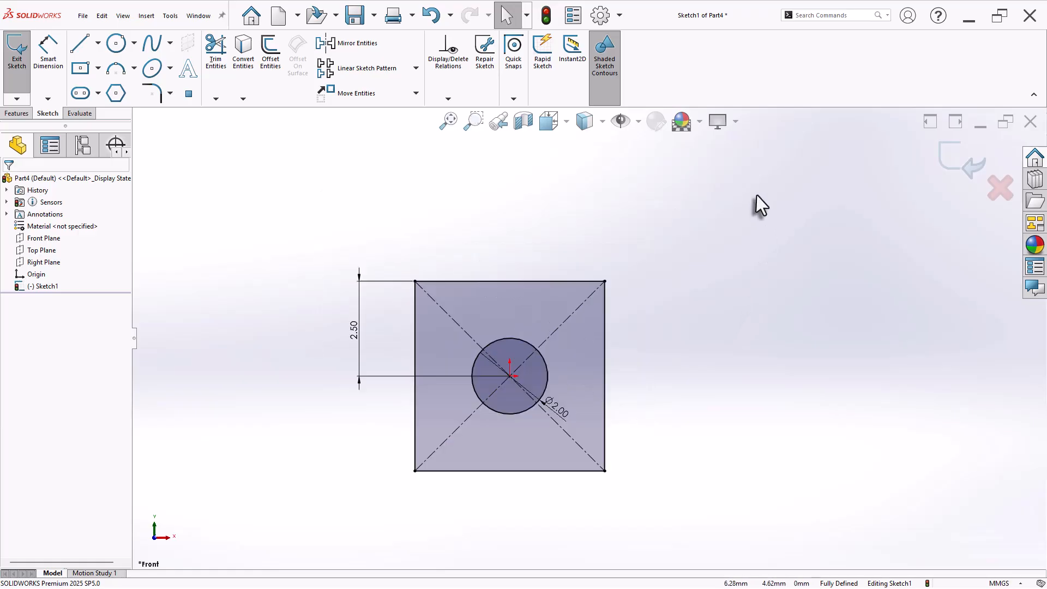
scroll(751, 204, down, 1)
click(82, 46)
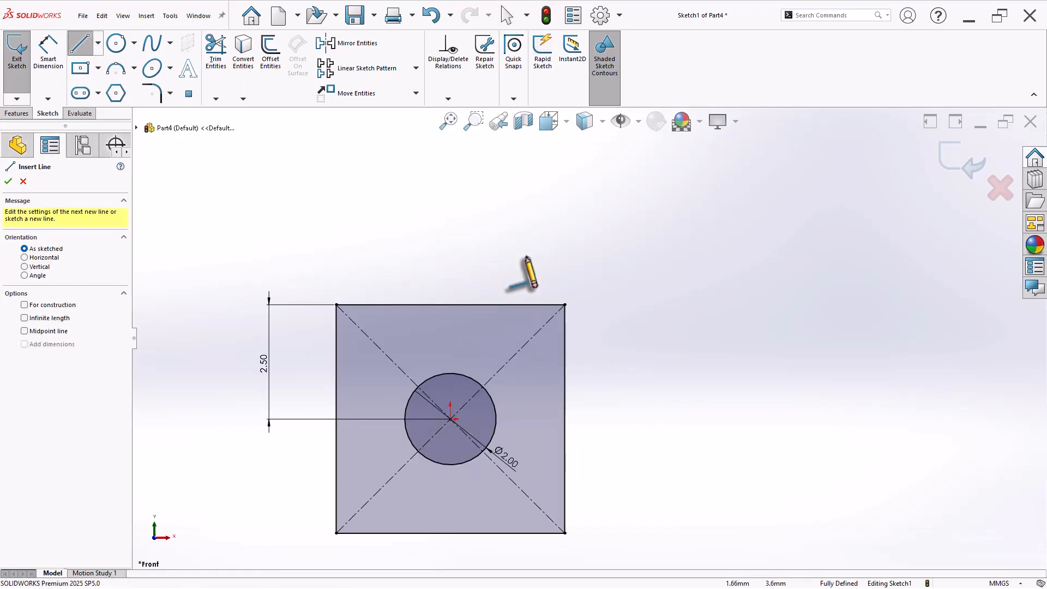
click(535, 304)
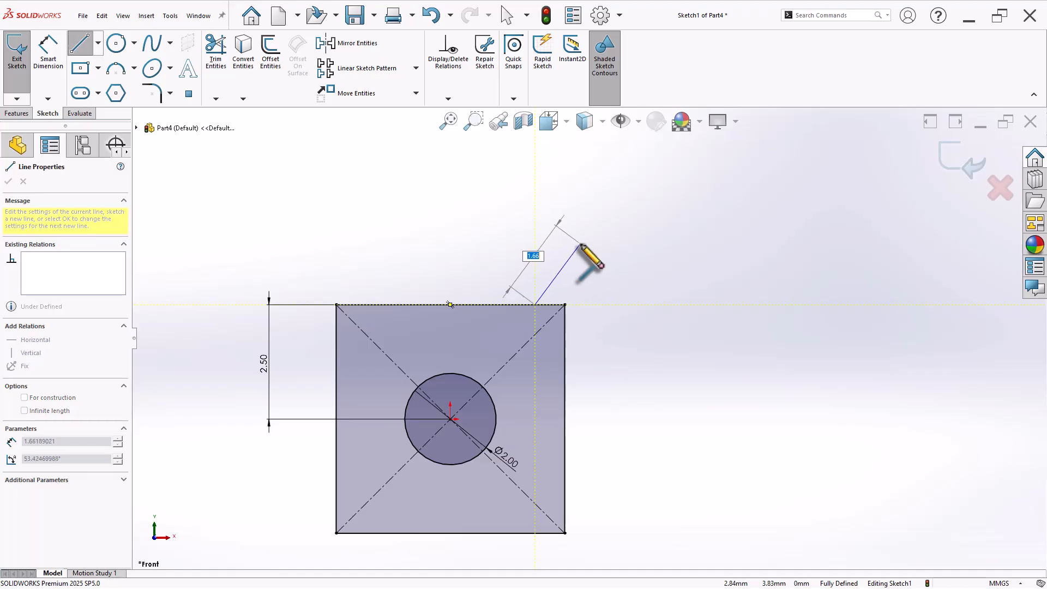
click(581, 244)
click(527, 243)
click(526, 217)
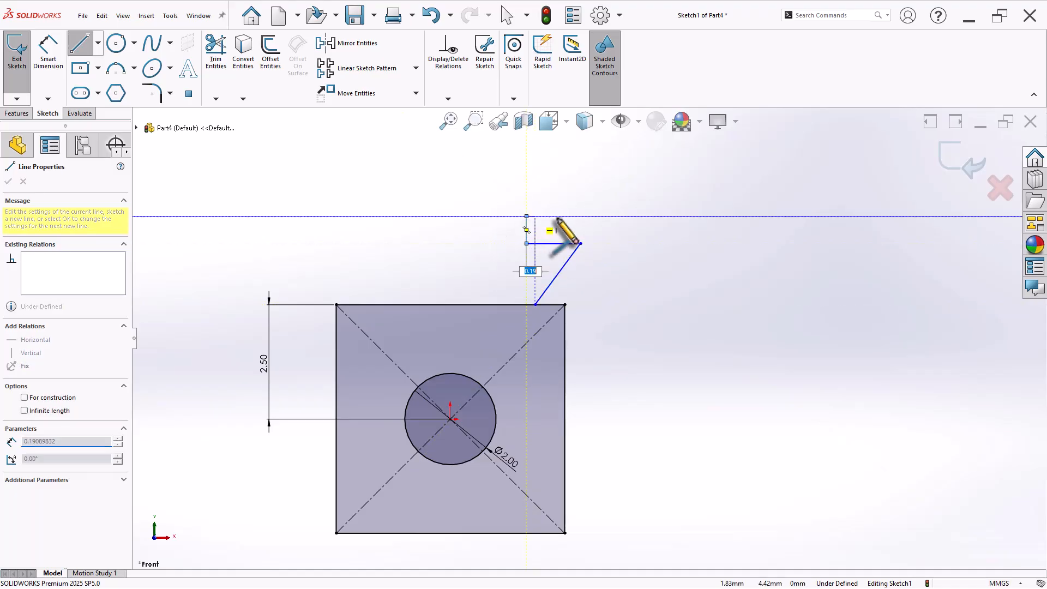
click(641, 216)
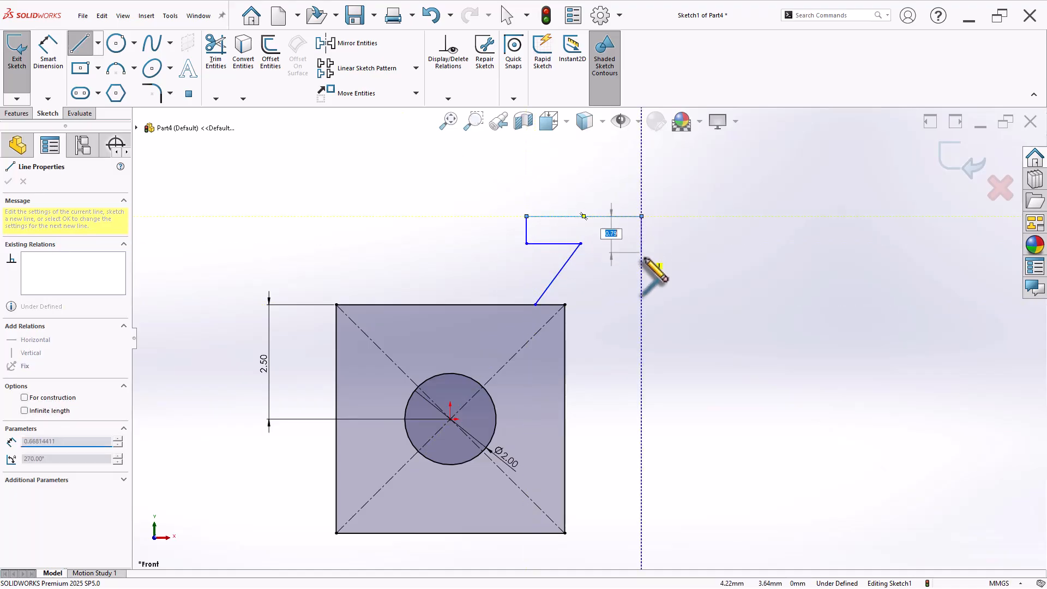
click(642, 336)
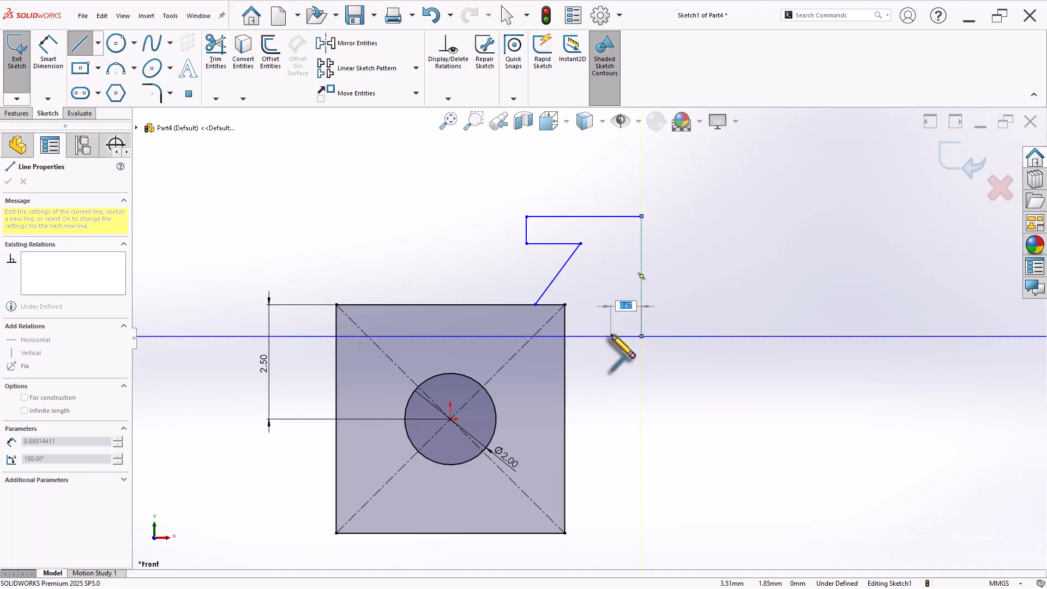
click(611, 336)
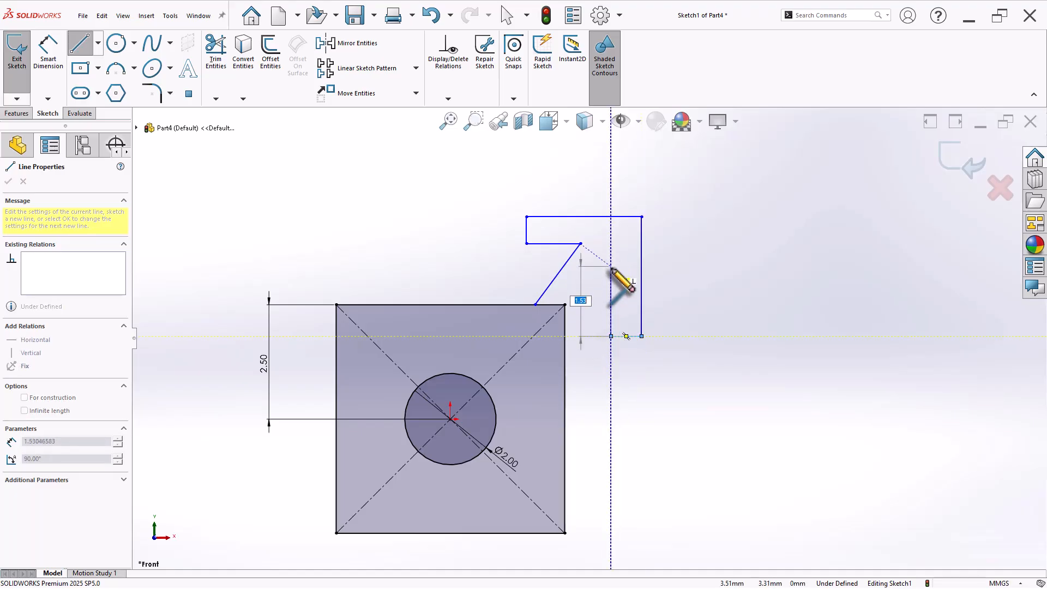
click(611, 266)
click(565, 329)
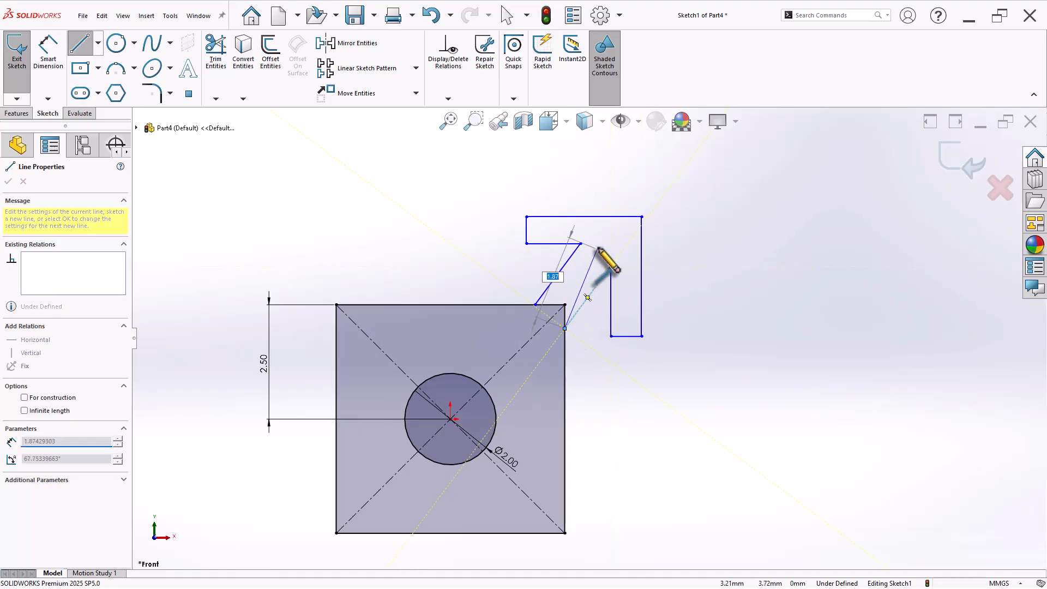
right_click(602, 241)
click(617, 251)
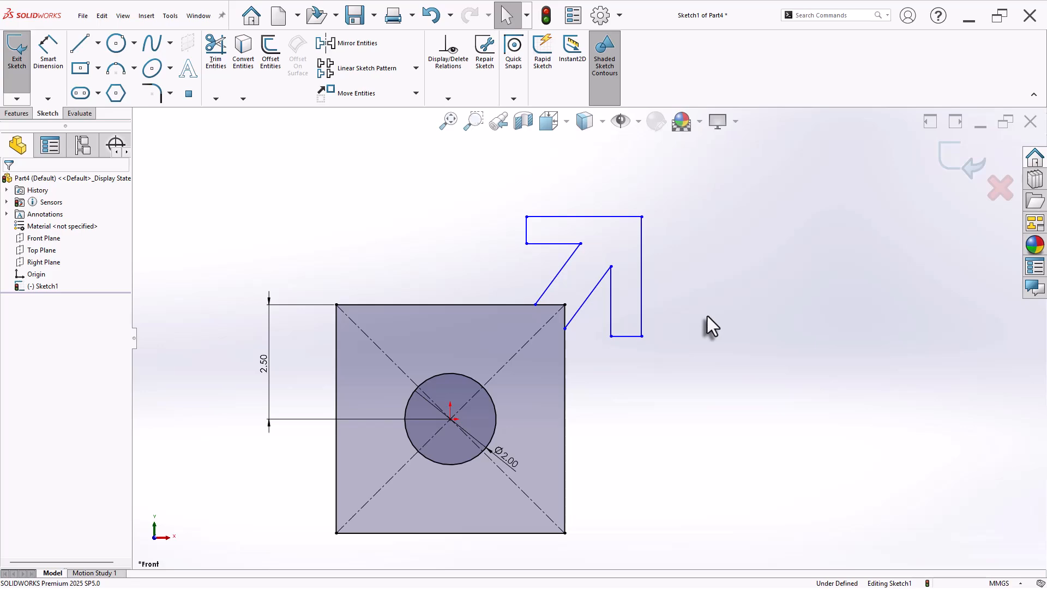
Dimension the thickness of the arrowhead's upper arm as 1.50 mm.
right_drag(709, 389, 715, 327)
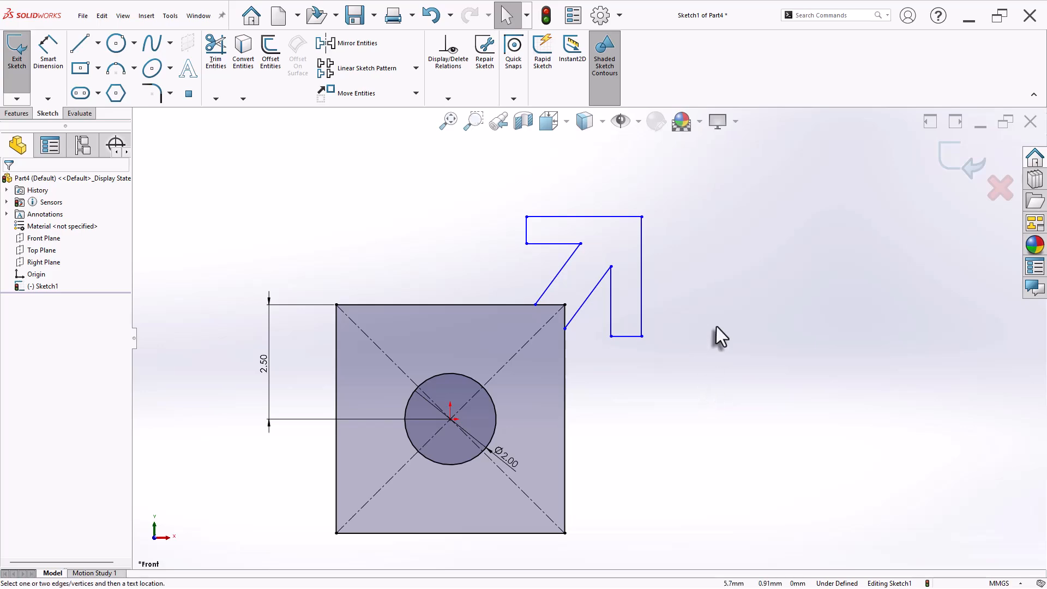
click(553, 243)
click(666, 231)
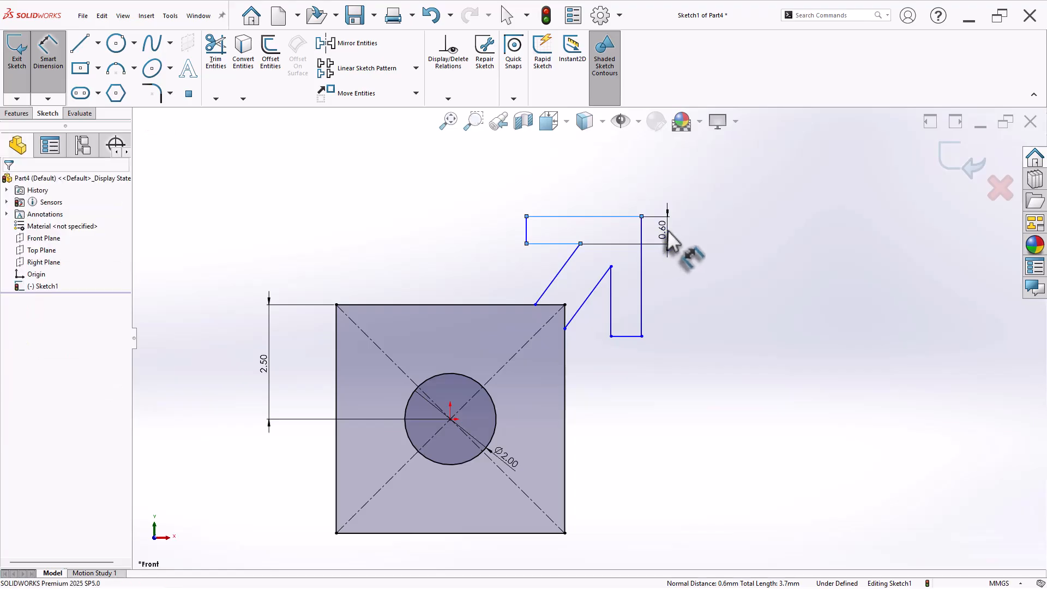
text(1.5)
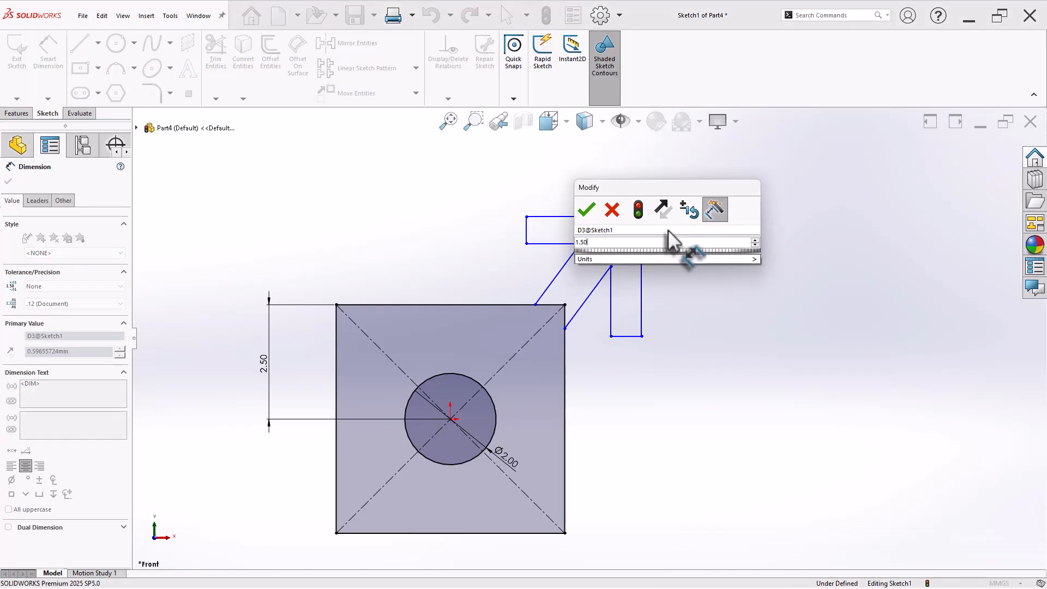
key(Return)
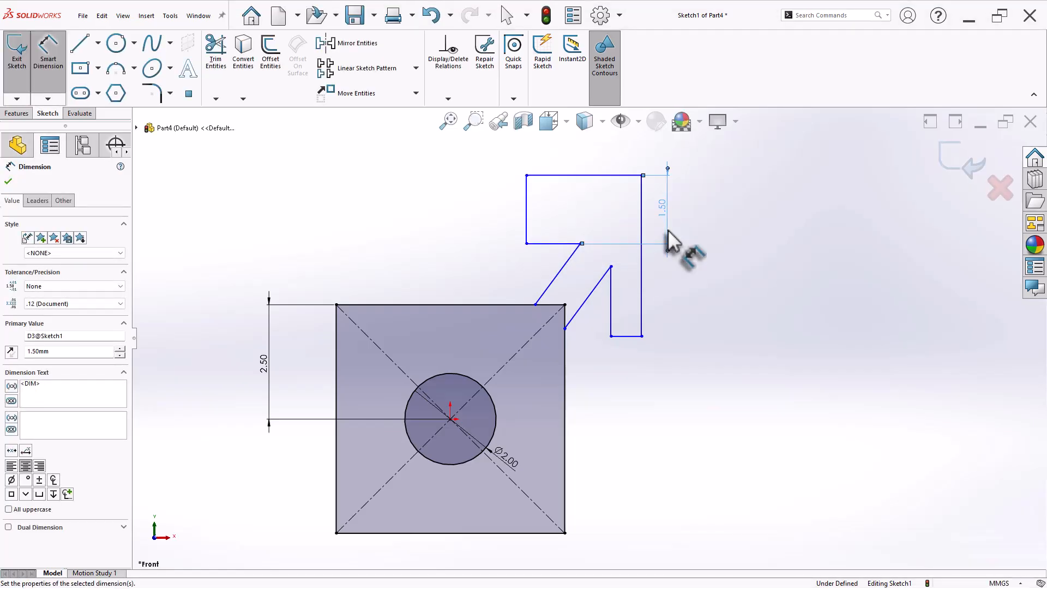
Dimension the distance between the upper arm's lower edge and the square's upper edge as 2.00 mm.
click(554, 244)
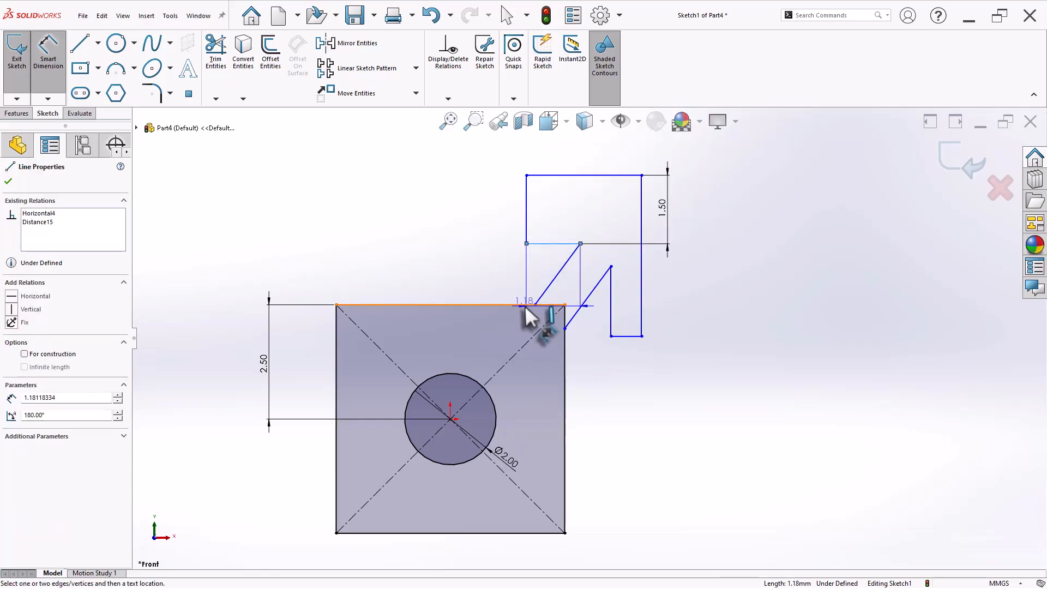
click(532, 304)
click(497, 275)
text(2)
key(Return)
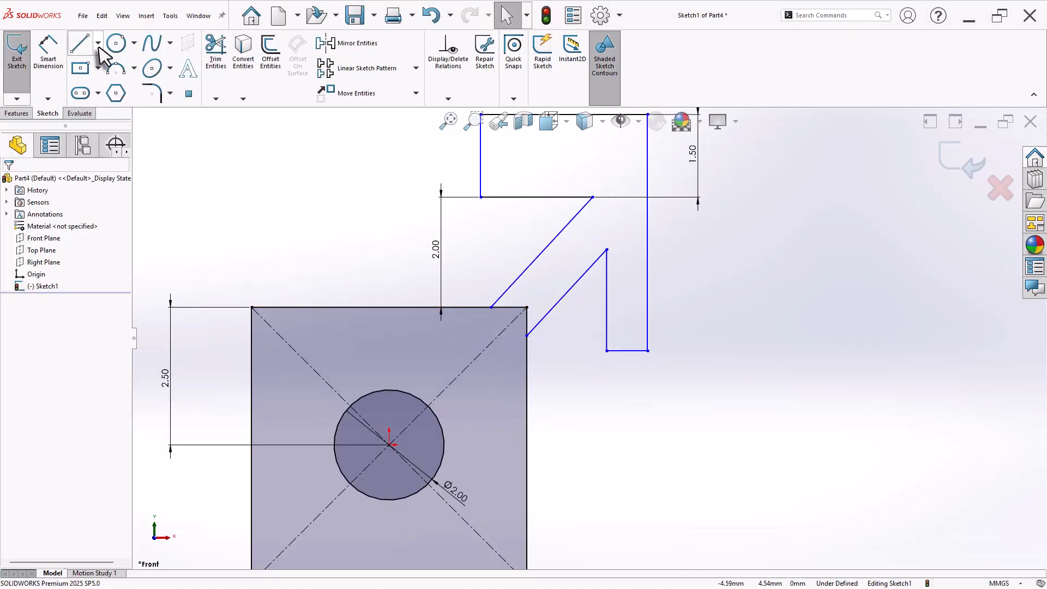
Draw a short centerline diagonally outward from the square's upper-right corner, between the two slanted lines, and shift its free end off the diagonal.
click(98, 44)
click(109, 75)
click(526, 308)
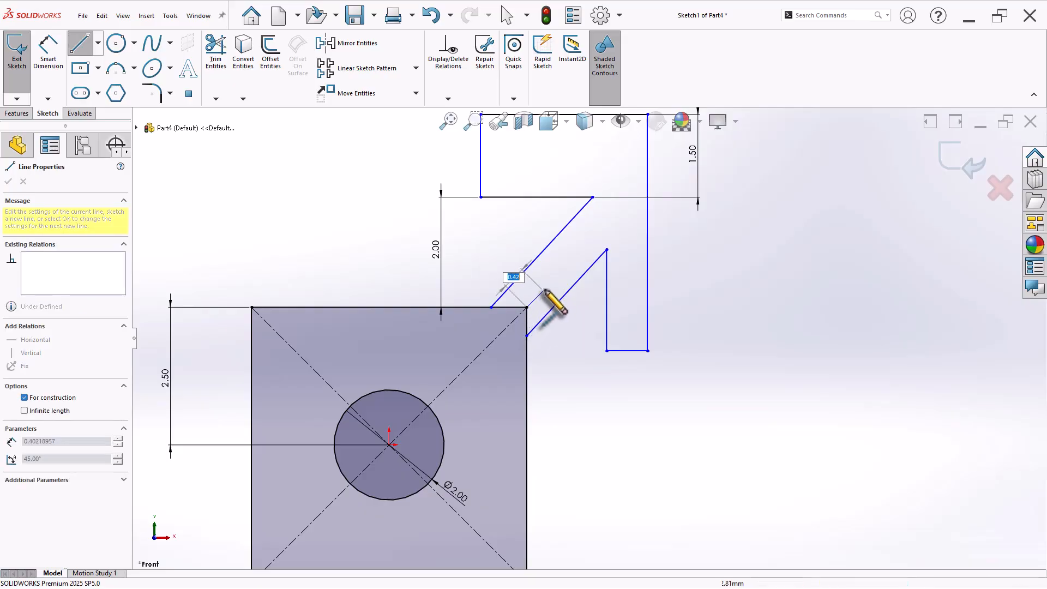
right_click(600, 228)
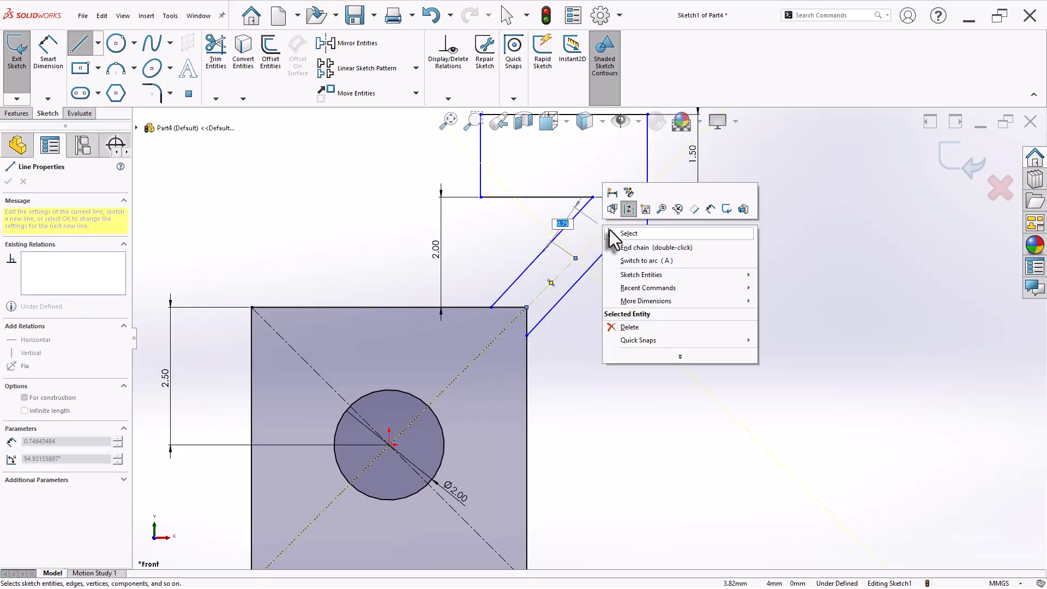
click(622, 231)
drag(576, 259, 576, 250)
click(561, 374)
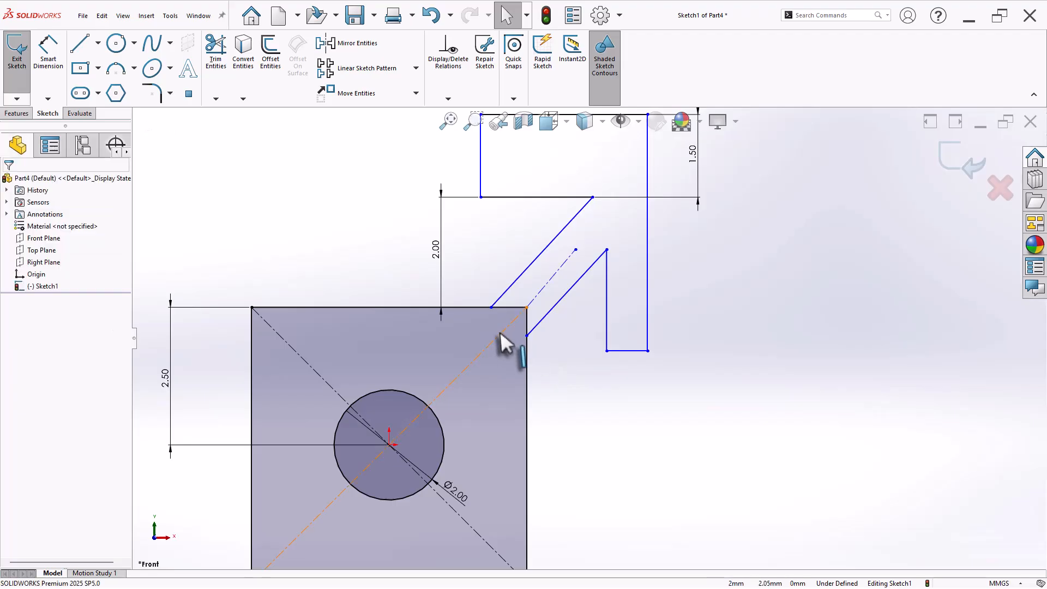
Make the short centerline collinear with the square's construction diagonal.
click(538, 296)
ctrl+click(558, 276)
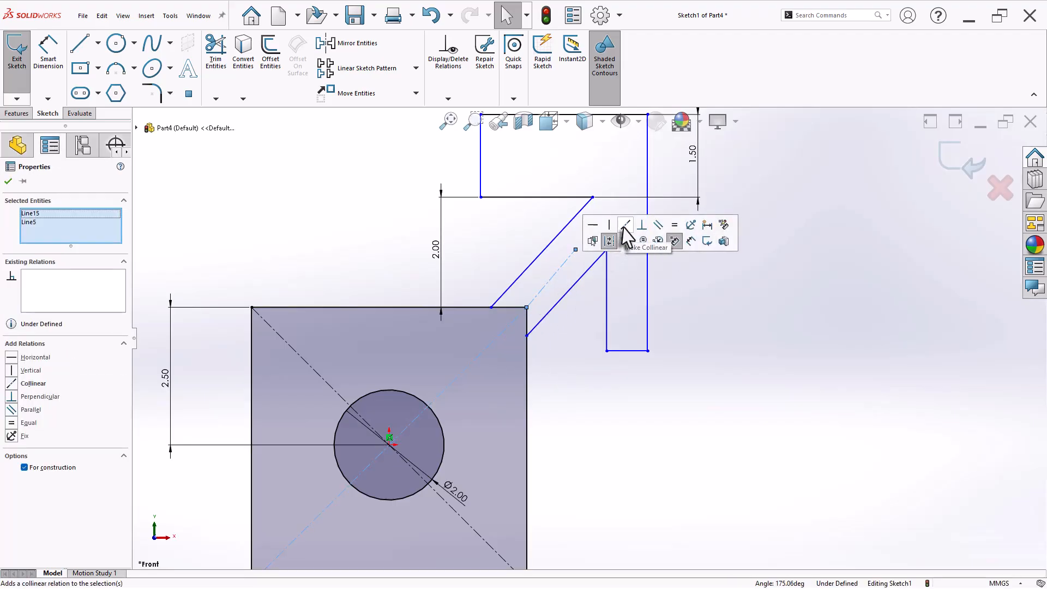
click(623, 227)
click(566, 377)
Make the arrow's two slanted lines symmetric about the short diagonal centerline.
click(533, 262)
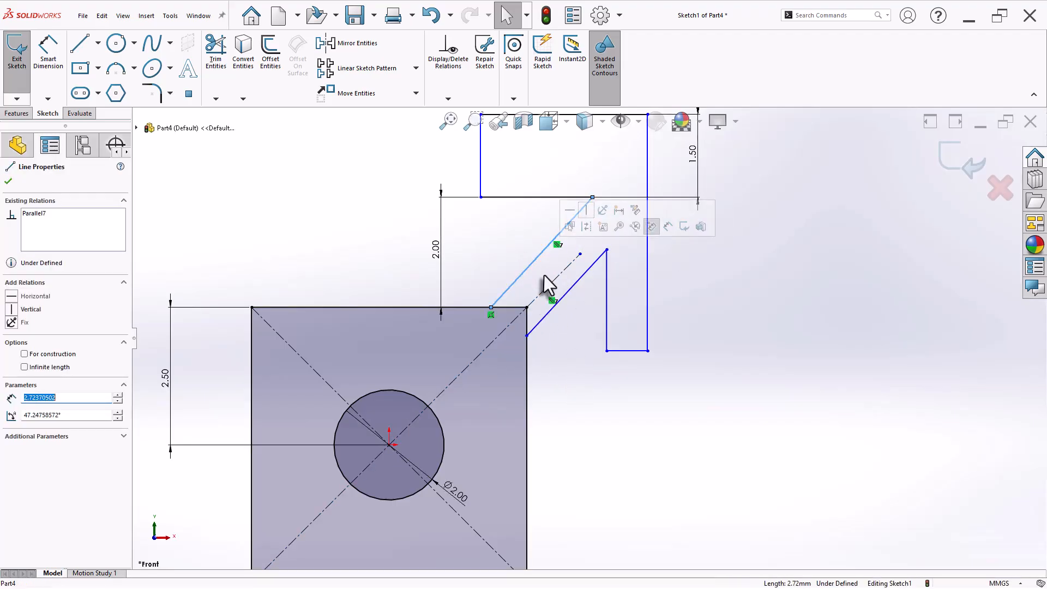
ctrl+click(560, 286)
ctrl+click(565, 293)
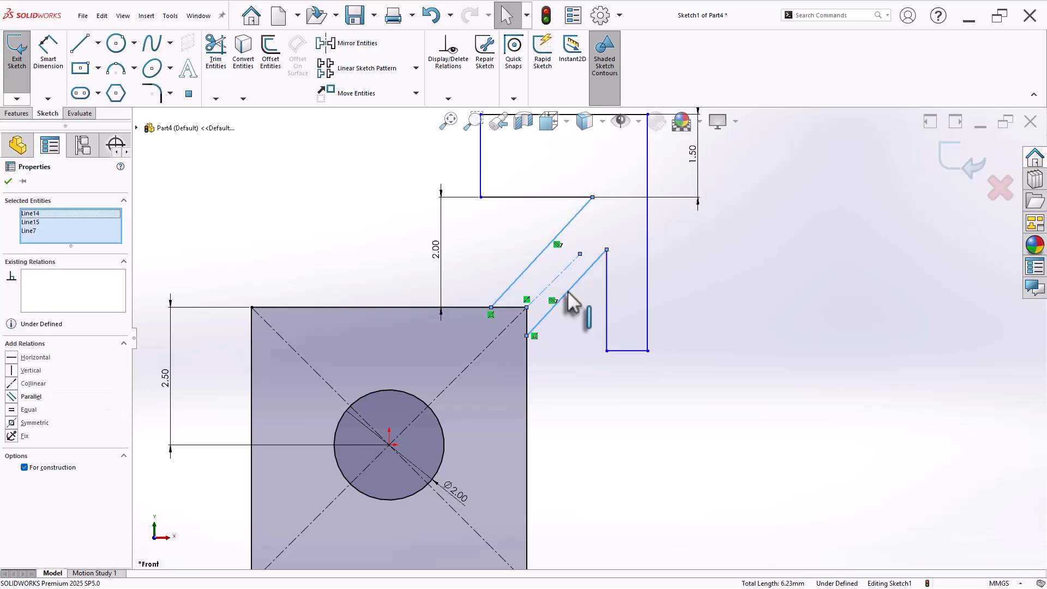
click(684, 243)
click(685, 402)
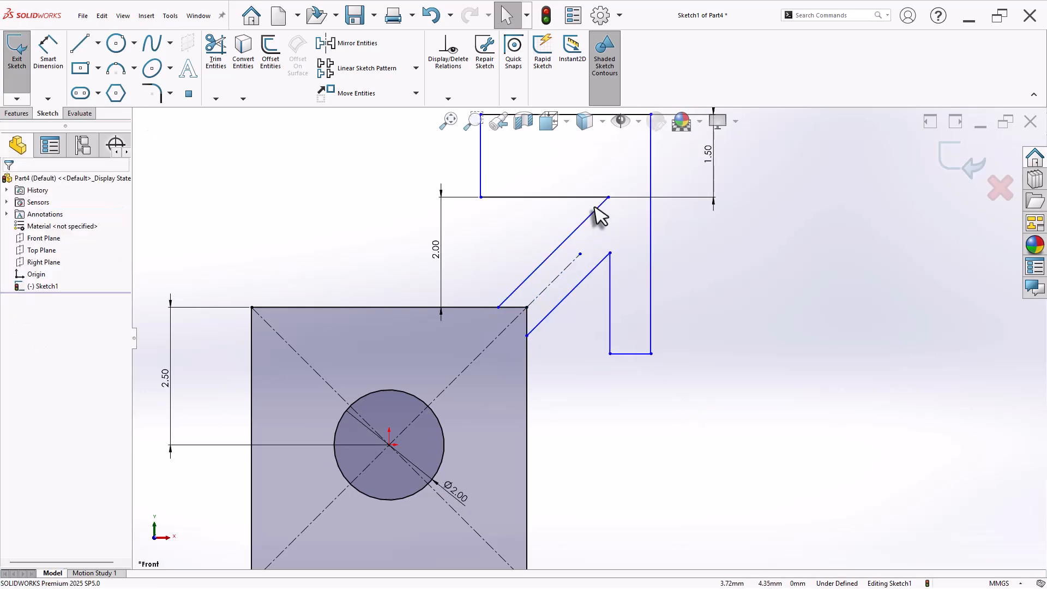
Make the end edges of the arrowhead's upper and right arms equal in length.
scroll(553, 214, up, 2)
click(515, 219)
ctrl+click(627, 349)
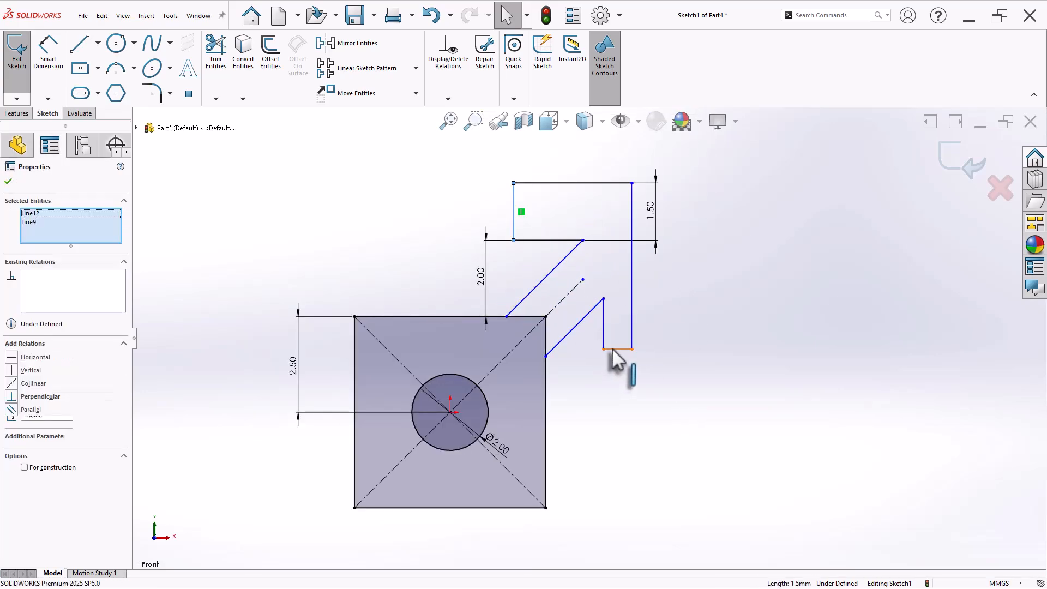
click(728, 300)
click(702, 408)
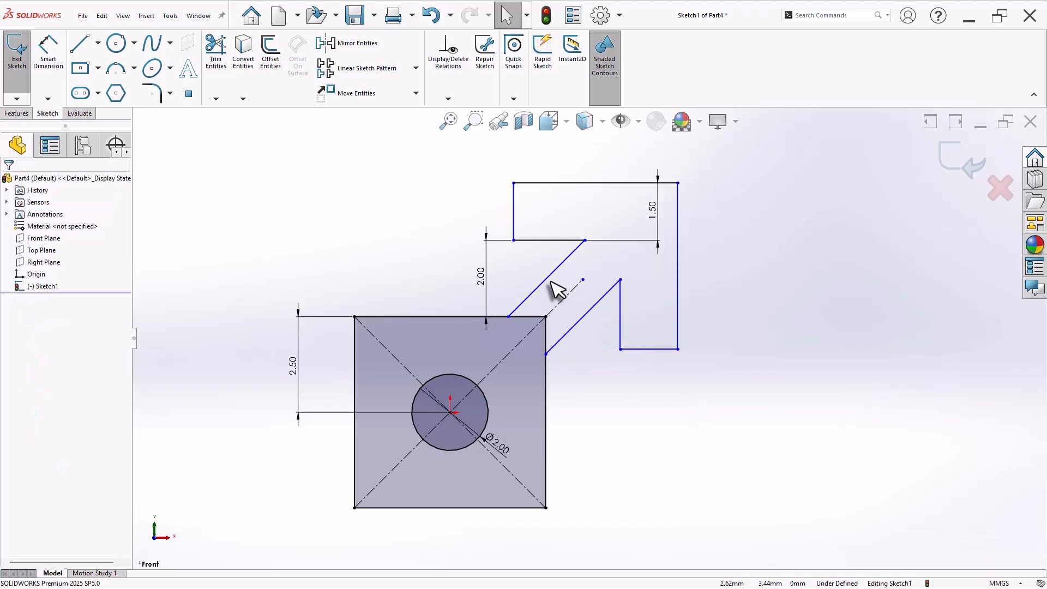
Make the arrow's two slanted lines equal in length.
click(549, 279)
ctrl+click(586, 315)
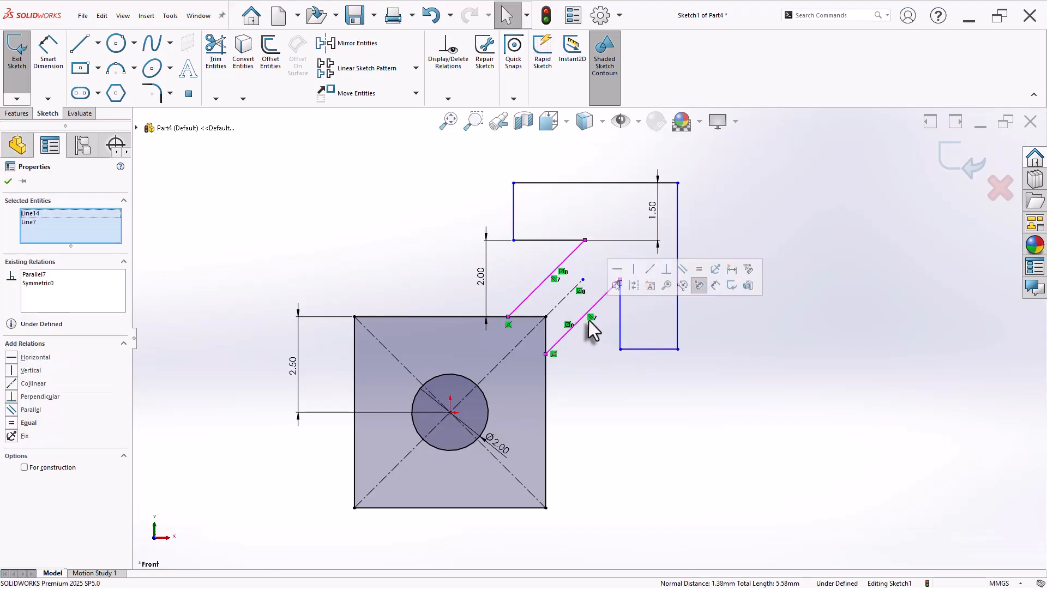
click(693, 272)
click(674, 380)
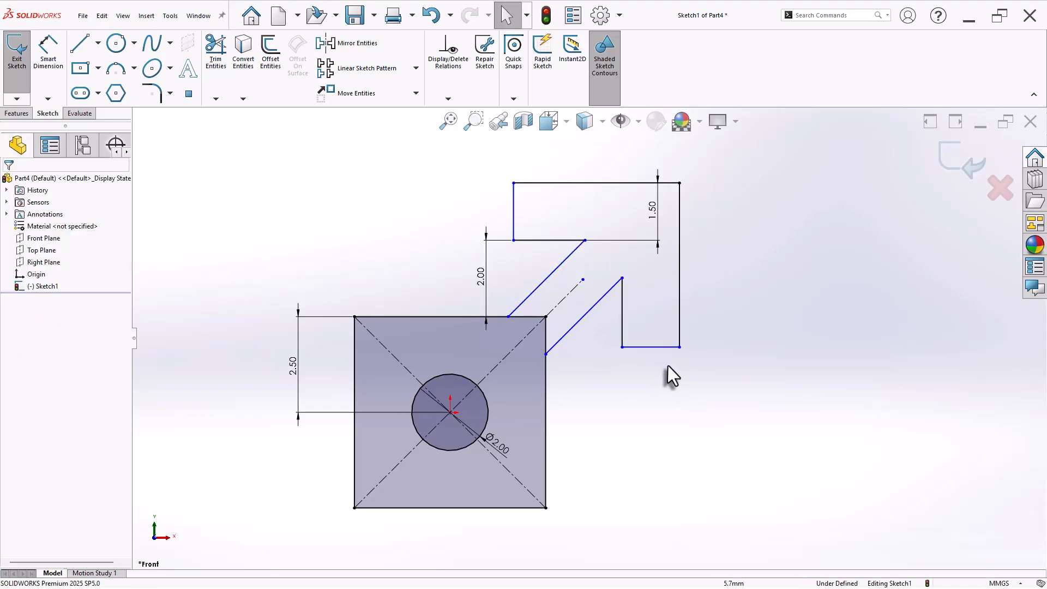
Move the lower corner of the upper arm's free end slightly outward to test the remaining sketch freedom.
click(679, 347)
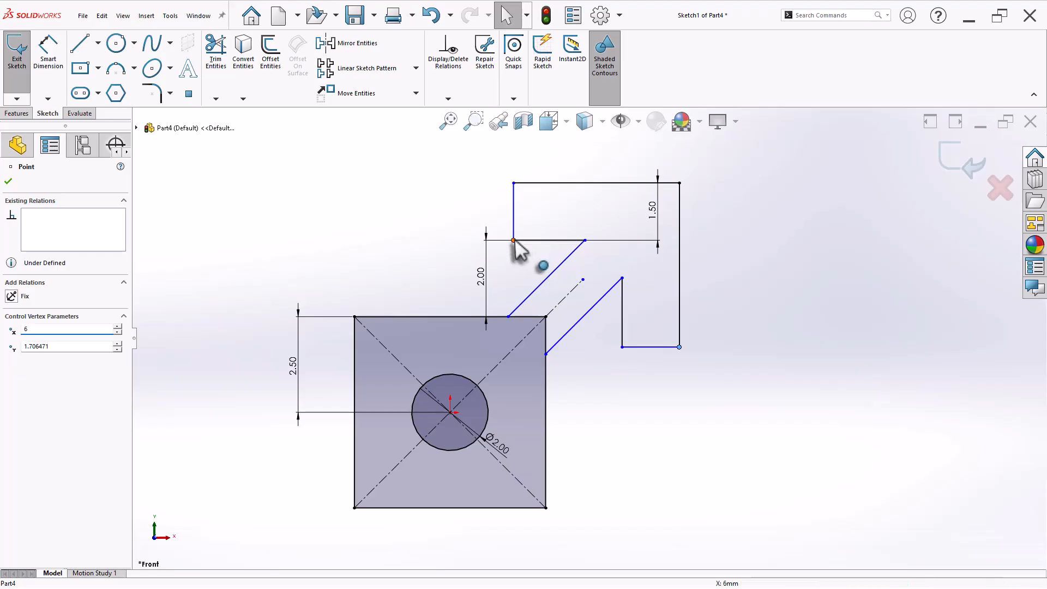
drag(514, 241, 511, 256)
click(435, 281)
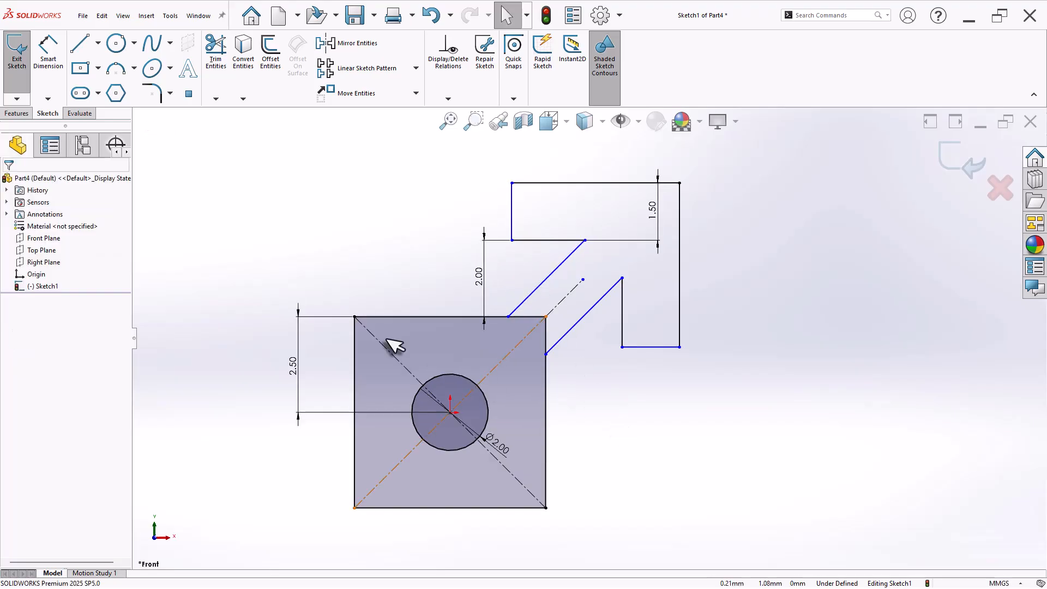
Draw a vertical centerline from the origin up to a point above the square's upper edge.
click(98, 46)
click(104, 75)
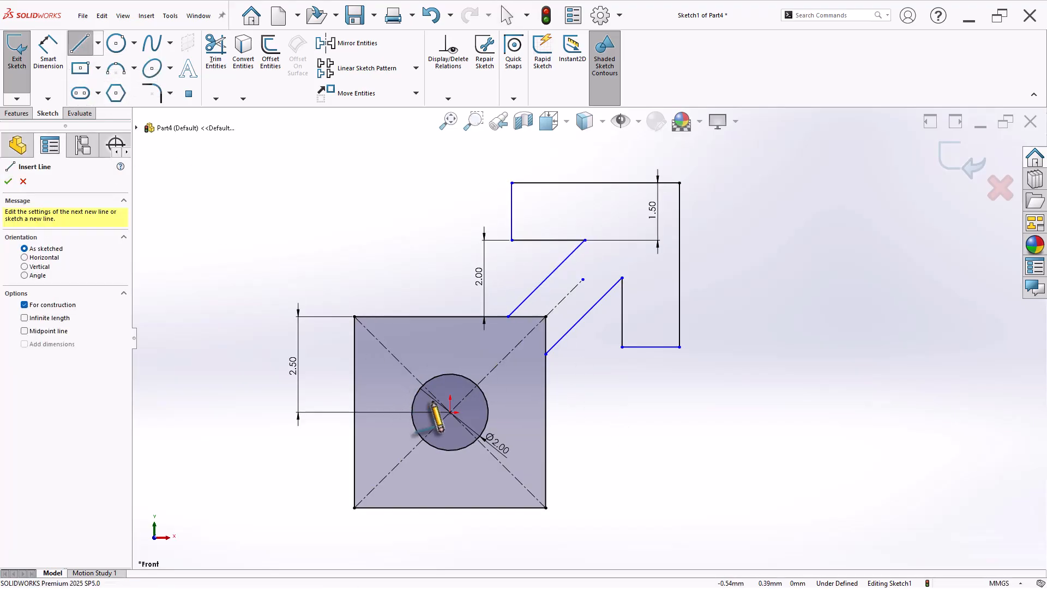
click(449, 413)
click(450, 264)
right_click(451, 206)
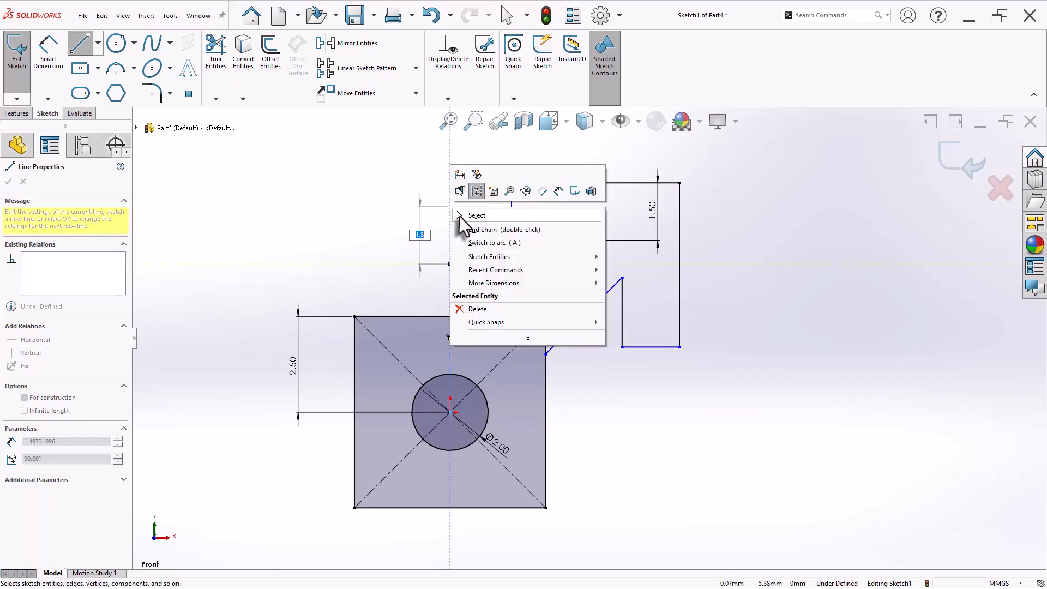
click(459, 215)
Add a doubled dimension of 2.00 mm from the upper arm's end edge across the vertical centerline.
click(48, 52)
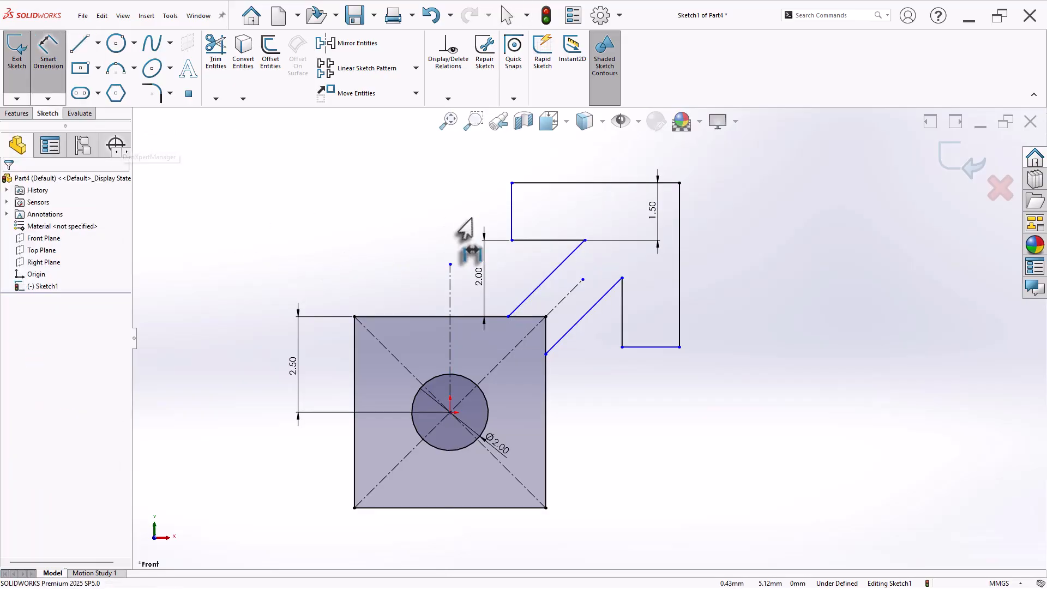
click(511, 226)
click(450, 294)
click(428, 200)
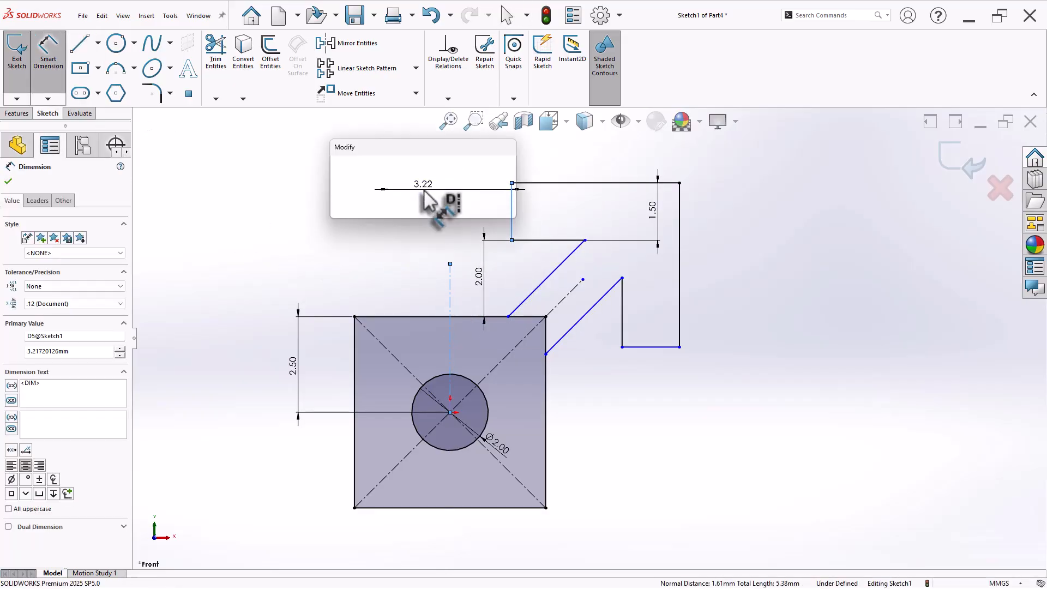
text(2)
key(Return)
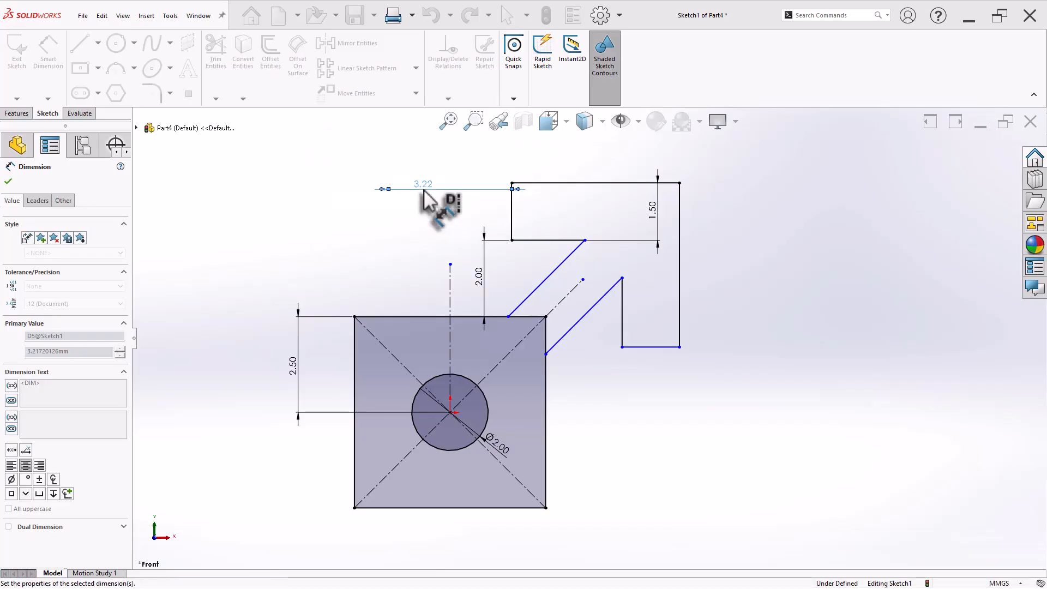
key(Escape)
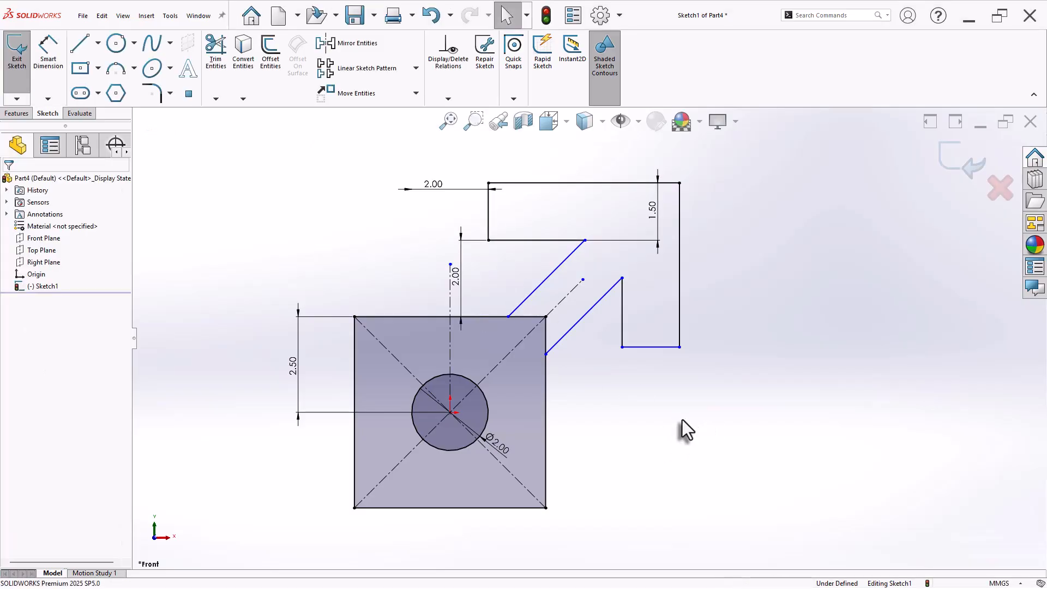
Make the upper arm's inner horizontal edge and the lower arm's inner vertical edge equal in length.
click(544, 241)
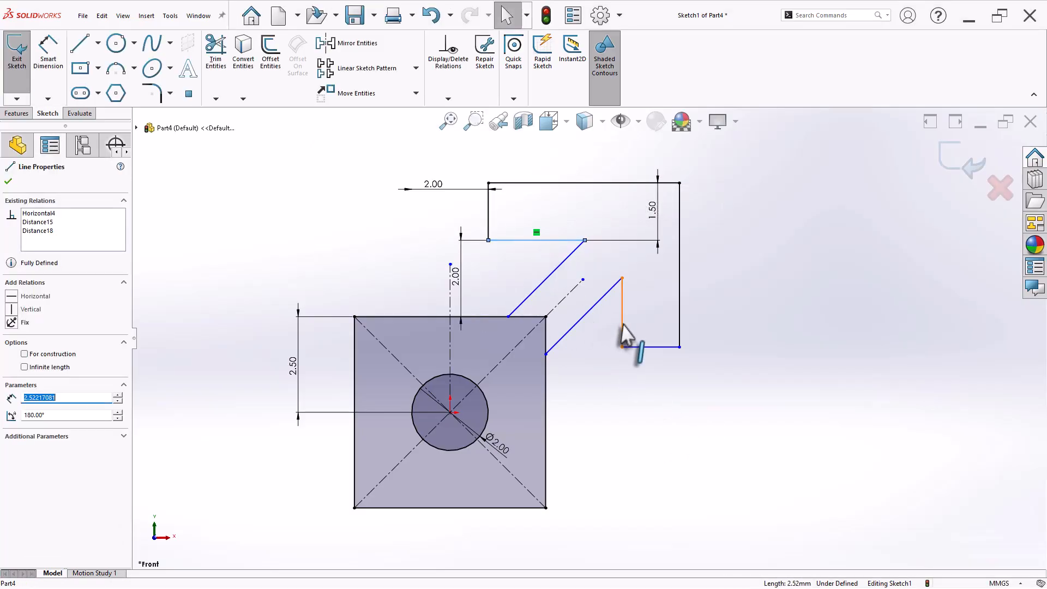
ctrl+click(623, 325)
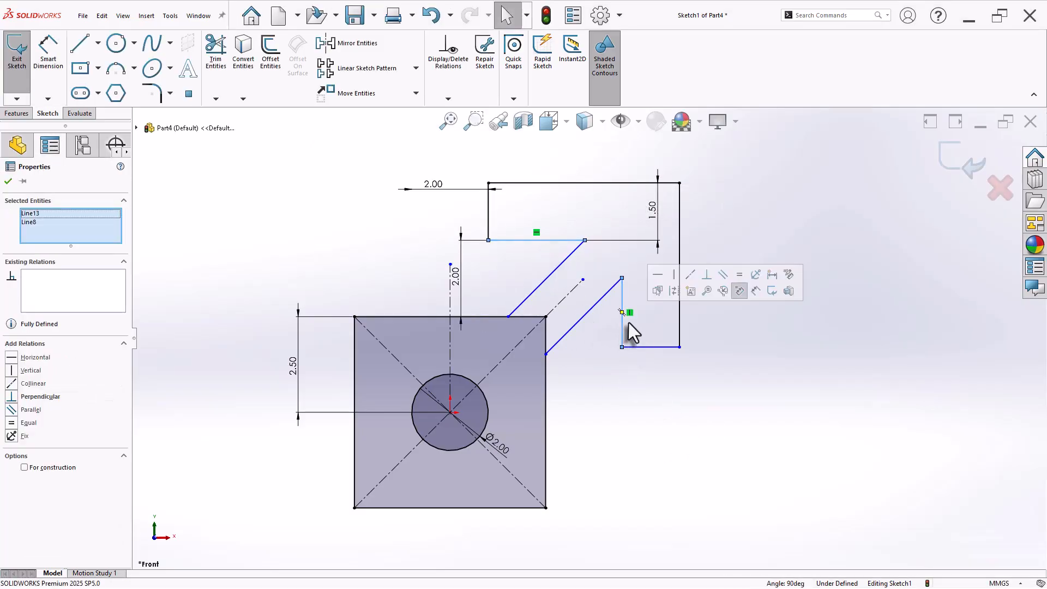
click(740, 284)
click(715, 382)
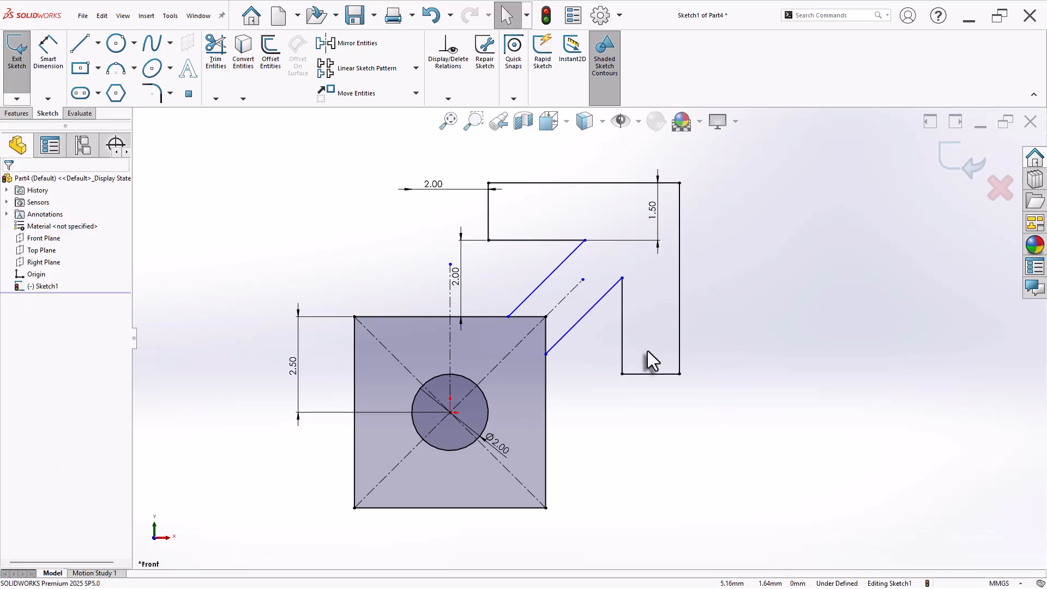
Dimension the distance between the arrow's two slanted lines as 1.5 mm.
right_drag(719, 440, 710, 397)
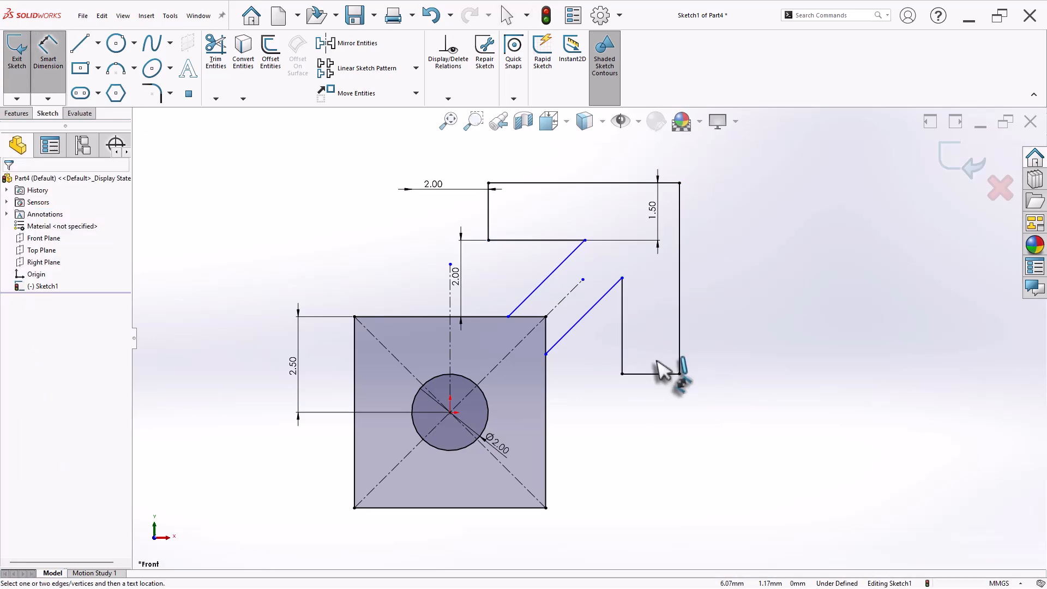
click(547, 280)
click(605, 295)
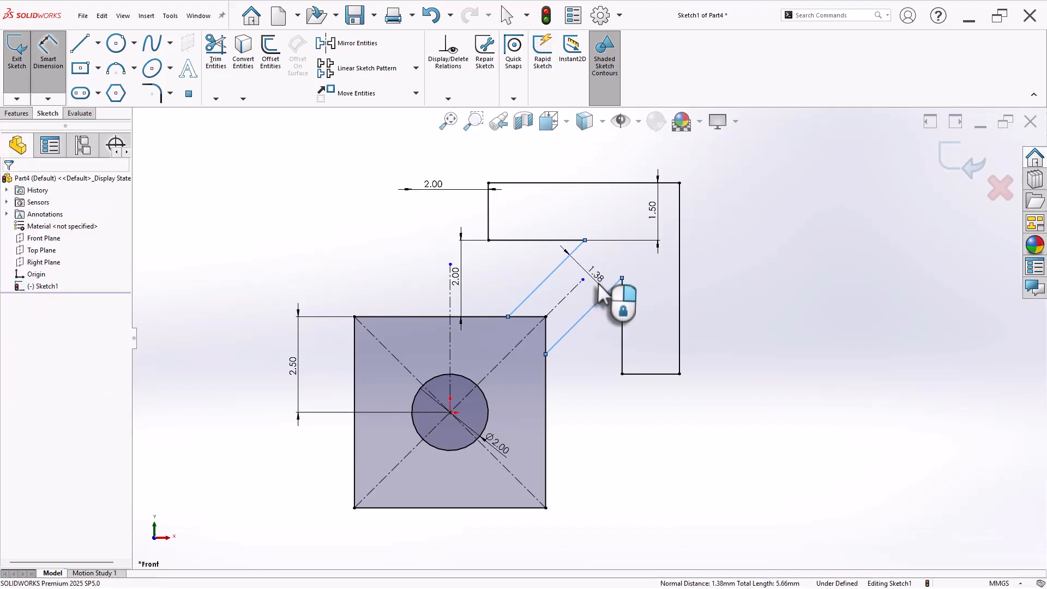
click(598, 290)
text(1.5)
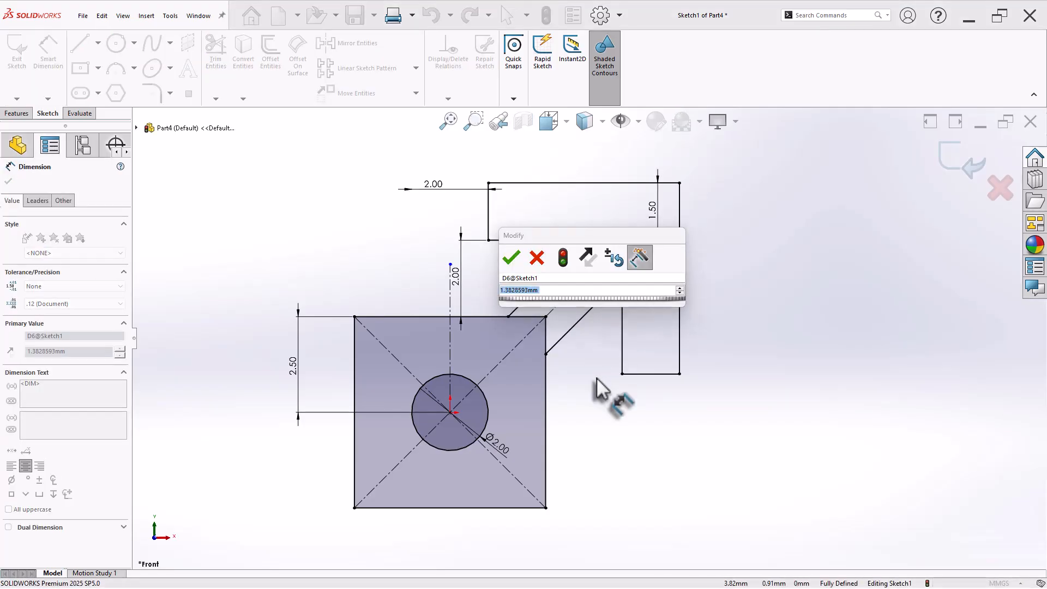
key(Return)
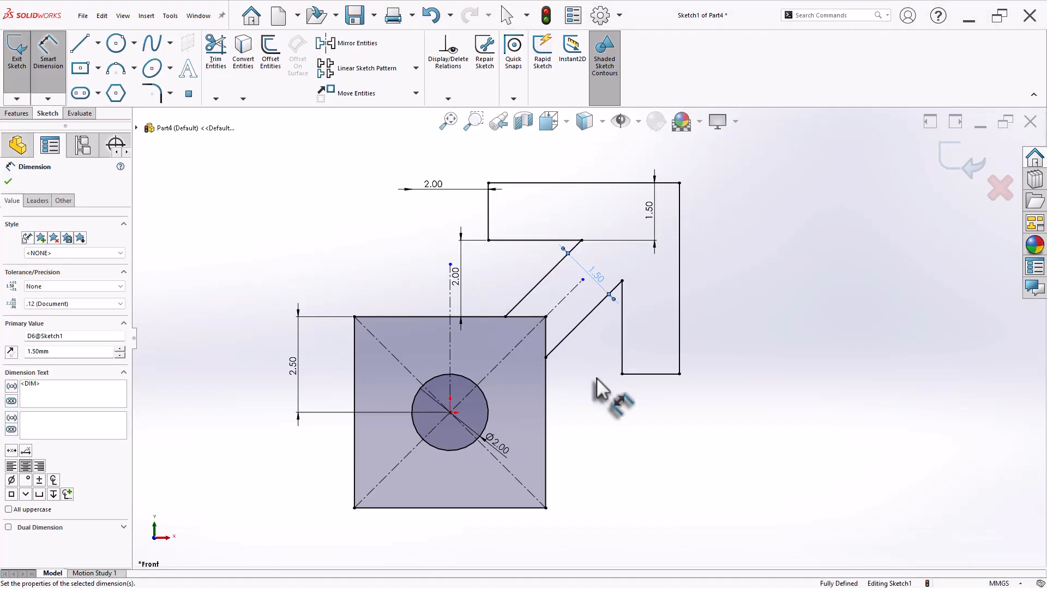
click(612, 431)
scroll(546, 316, up, 2)
scroll(589, 282, down, 2)
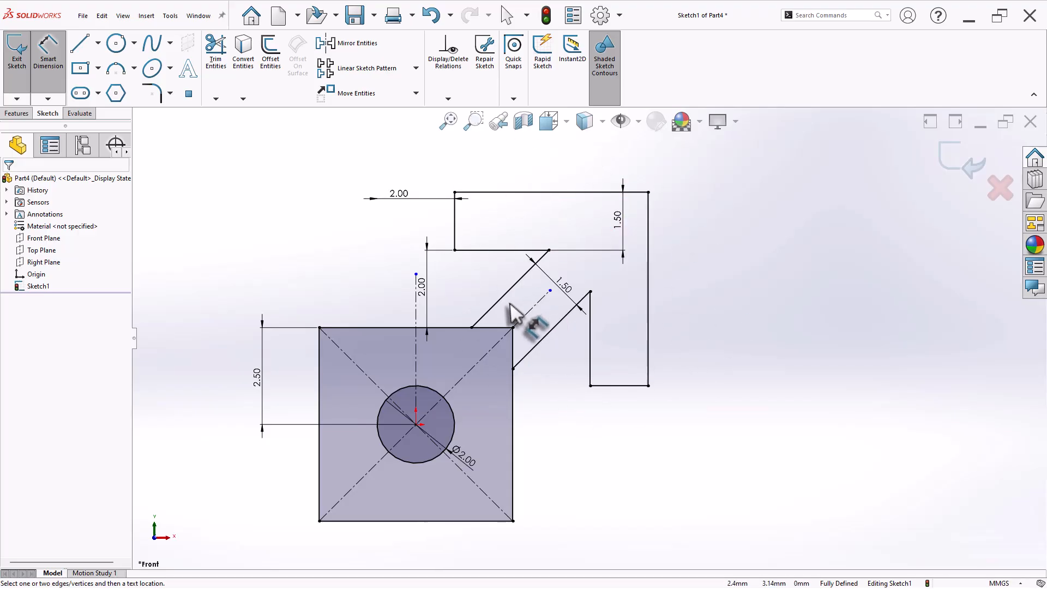
Circular-pattern the eight lines of the corner arm about the origin as 4 equally spaced instances over 360 degrees.
click(416, 69)
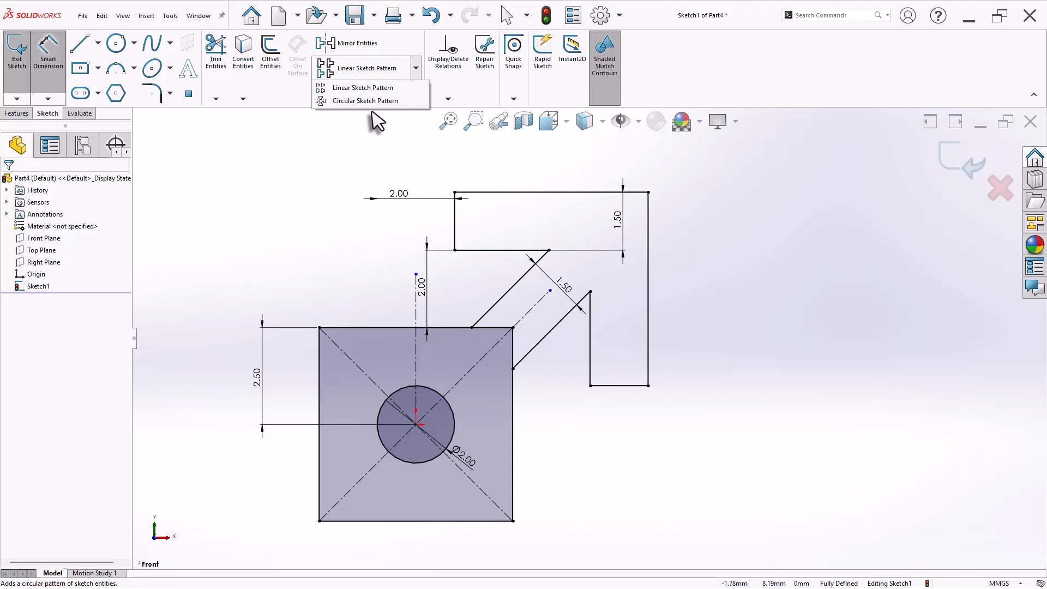
click(366, 103)
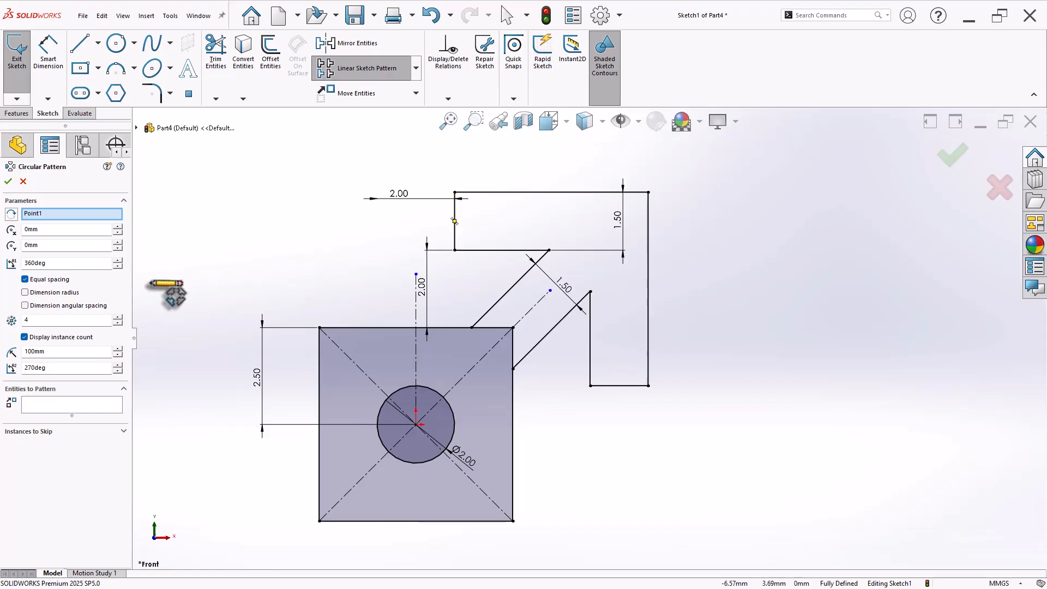
click(80, 410)
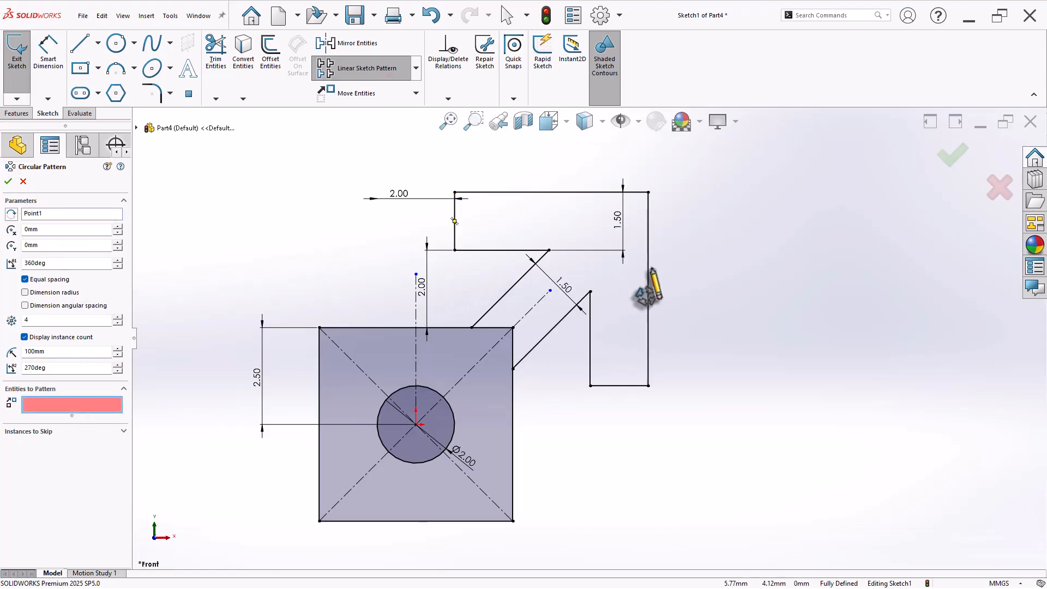
click(627, 385)
click(648, 327)
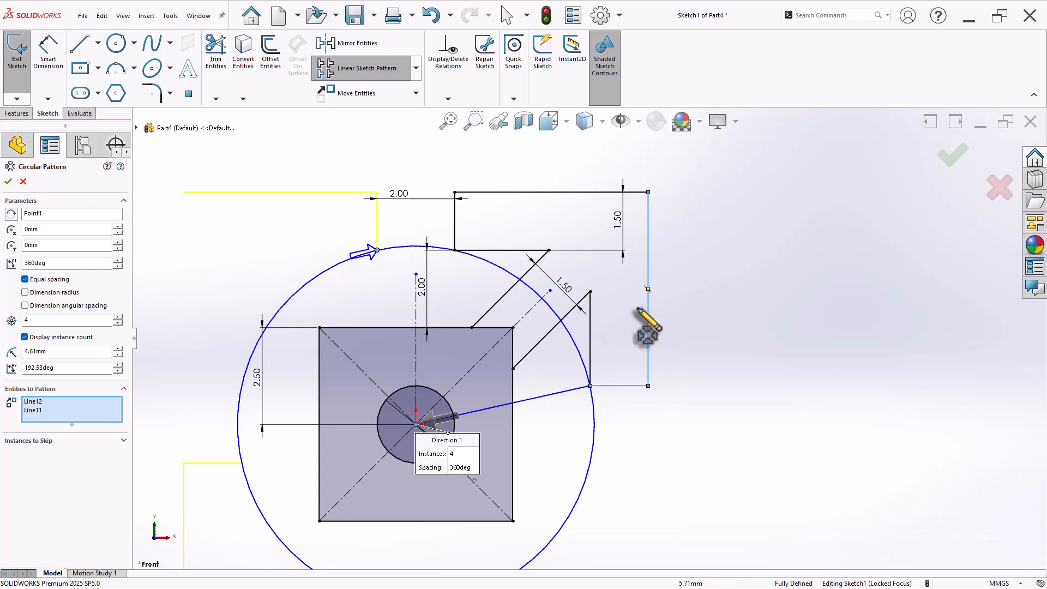
click(627, 192)
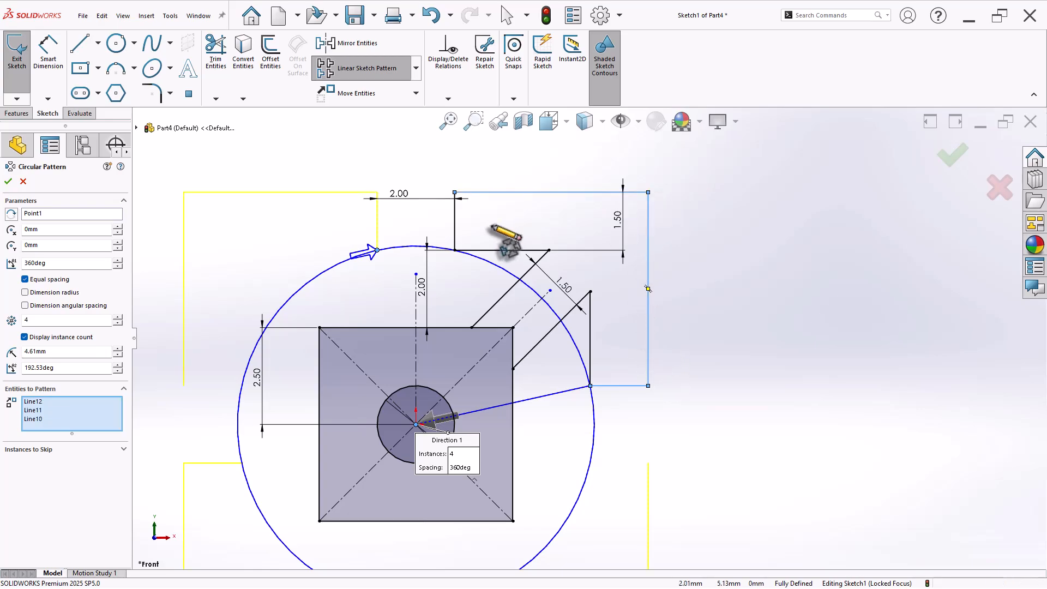
click(455, 234)
click(501, 250)
click(520, 278)
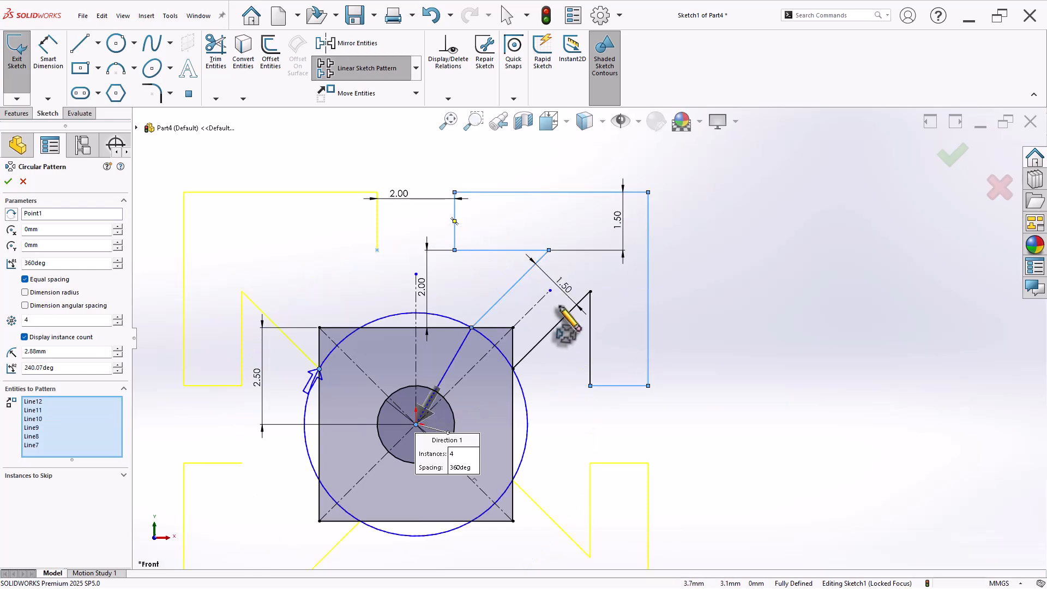
click(566, 318)
click(590, 327)
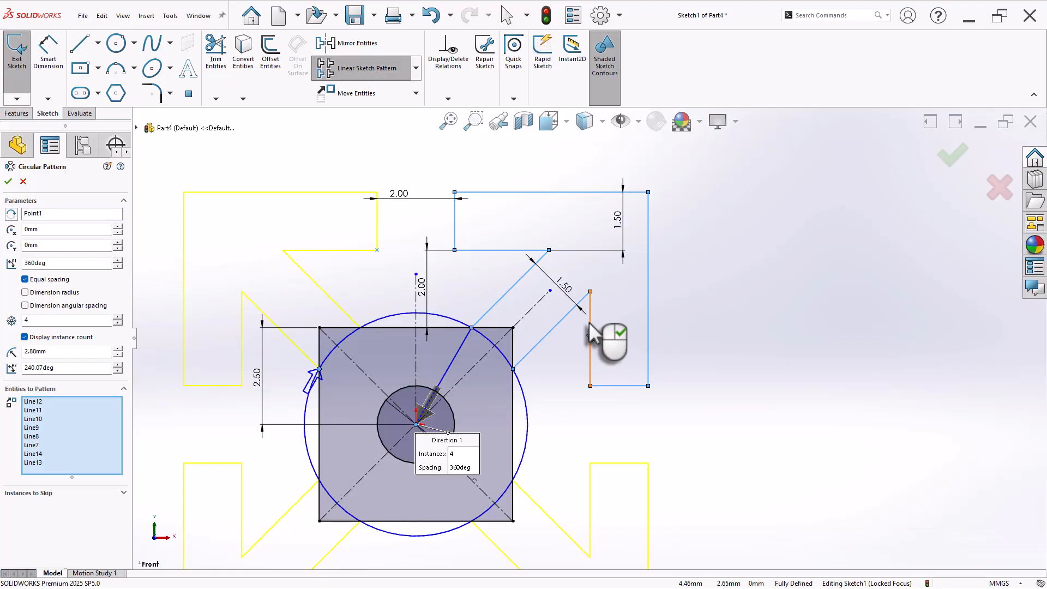
right_click(590, 324)
scroll(720, 320, up, 5)
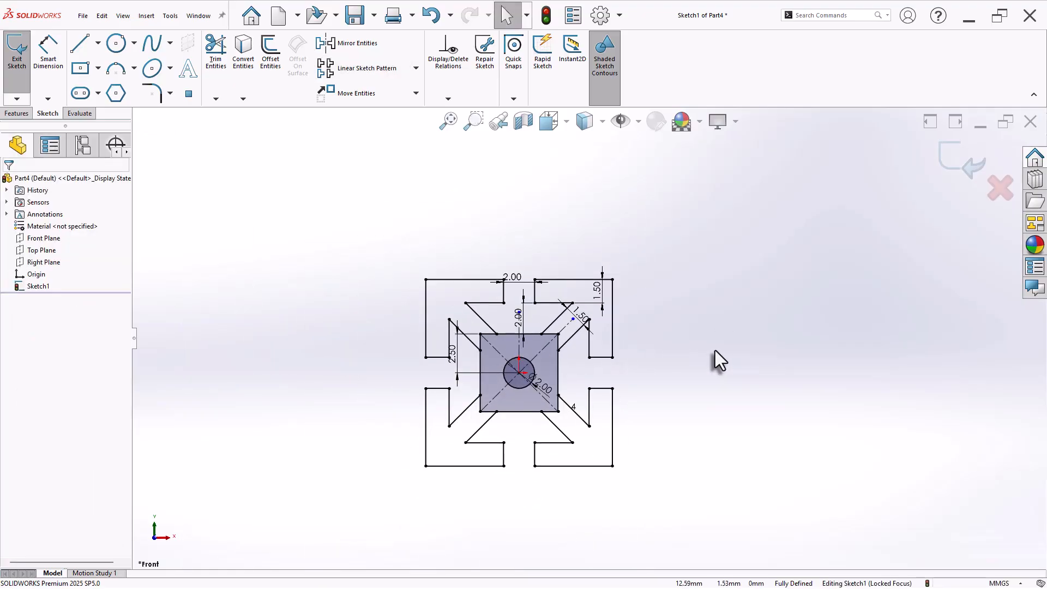
Start an Extruded Boss/Base using the four corner arm regions and the central square around the hole as contours.
click(16, 113)
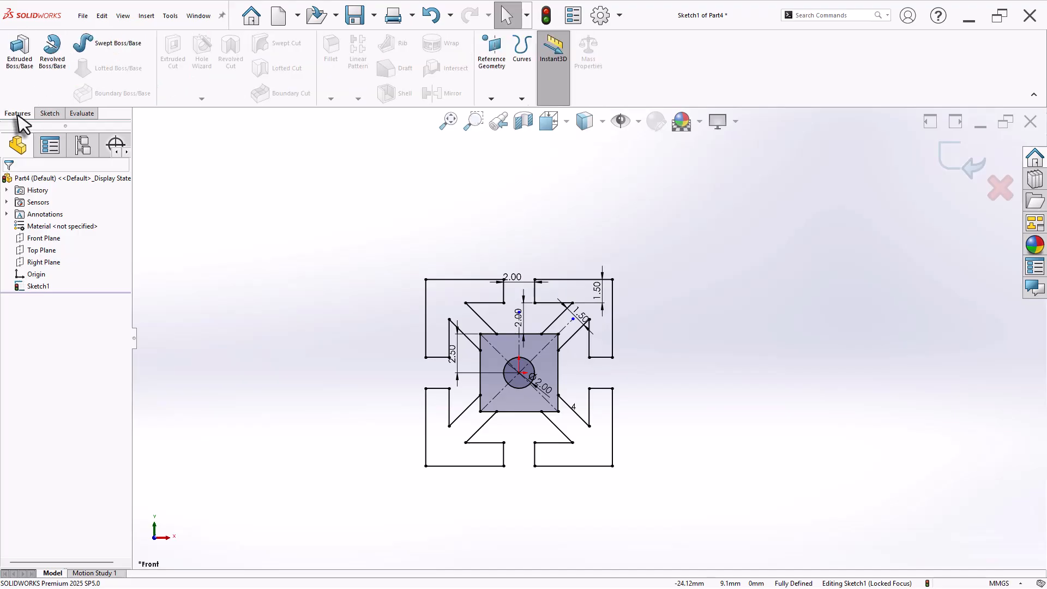
click(20, 51)
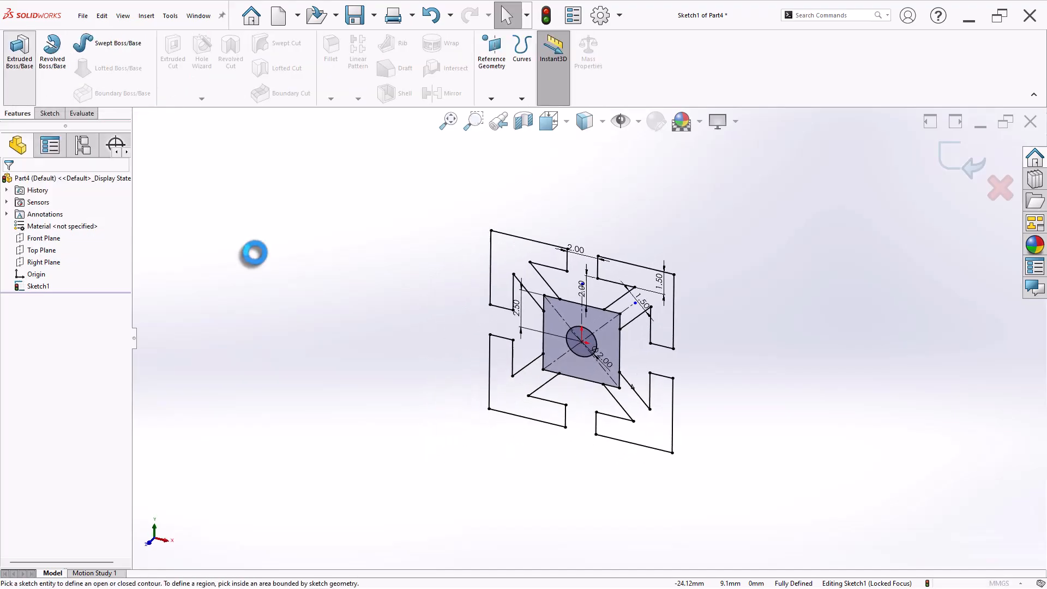
click(532, 276)
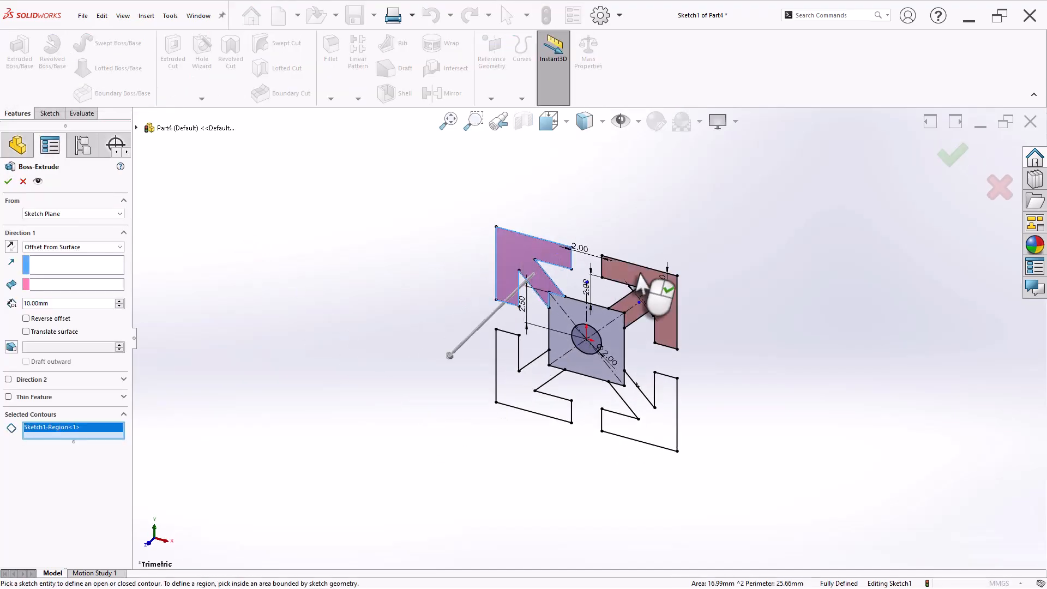
click(657, 289)
click(668, 431)
click(567, 409)
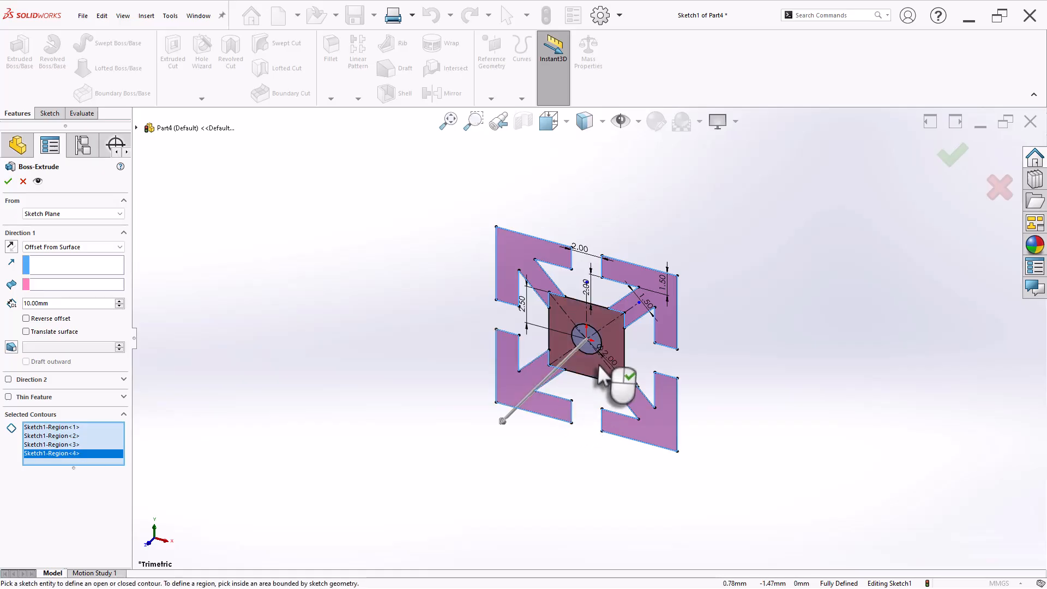
click(600, 374)
Extrude the selected contours as Blind in the reversed direction to a depth of 110 mm.
middle_drag(334, 309, 288, 307)
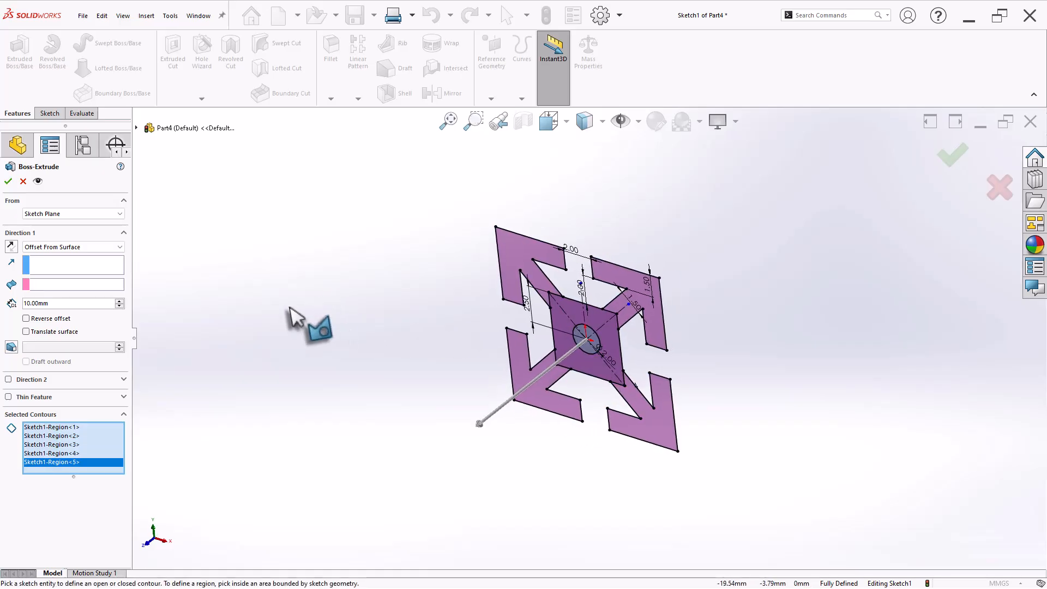
click(58, 250)
click(50, 256)
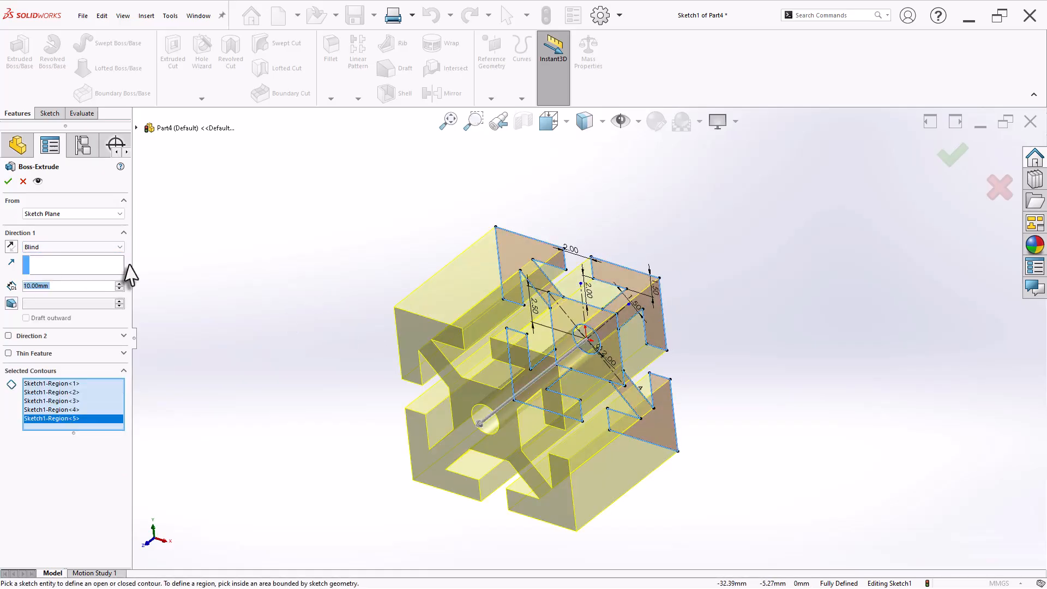
click(11, 247)
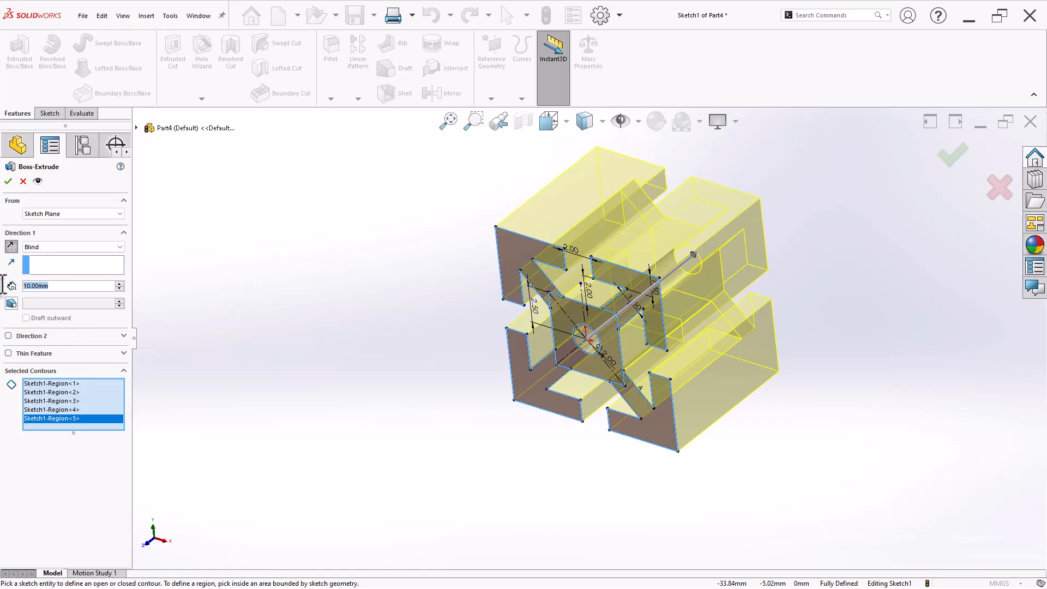
text(110)
key(Return)
key(Return)
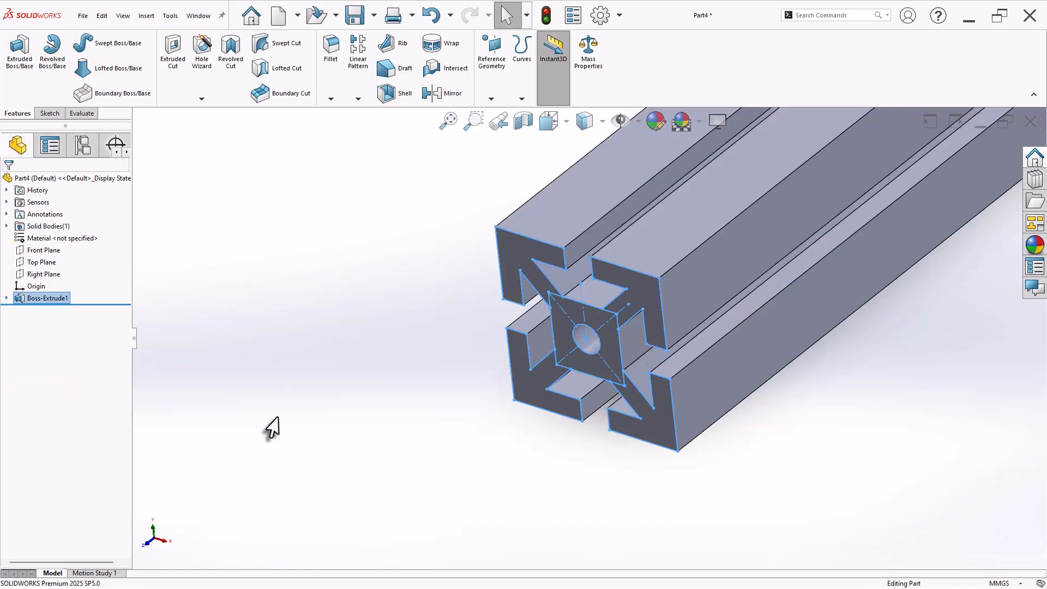
click(278, 419)
key(f)
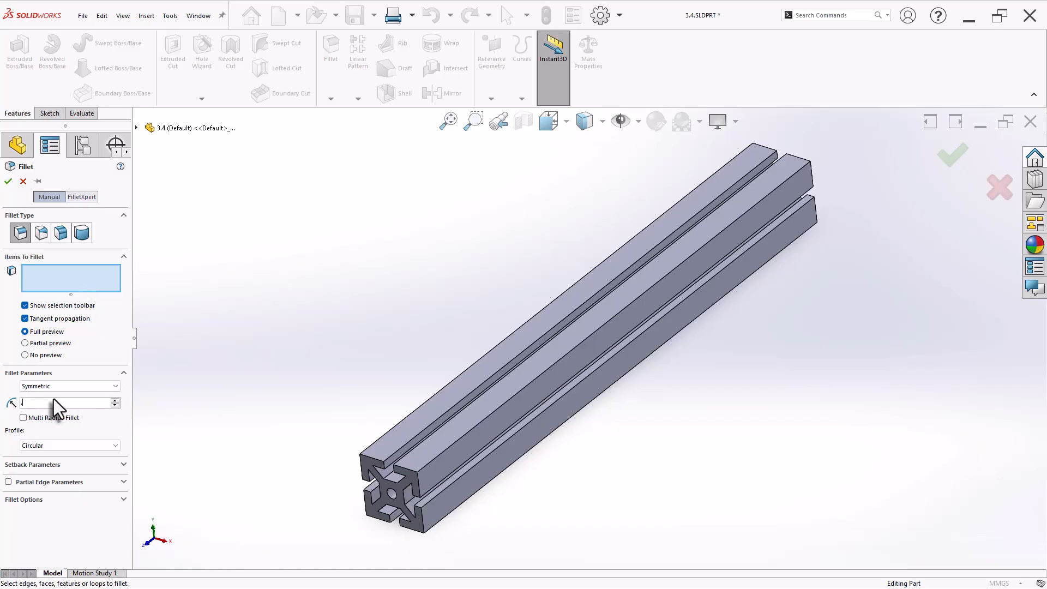
Fillet all the lengthwise edges of the profile with a 0.25 mm radius, expanding the selection from one long outer edge.
text(0.25)
key(Return)
scroll(402, 505, down, 5)
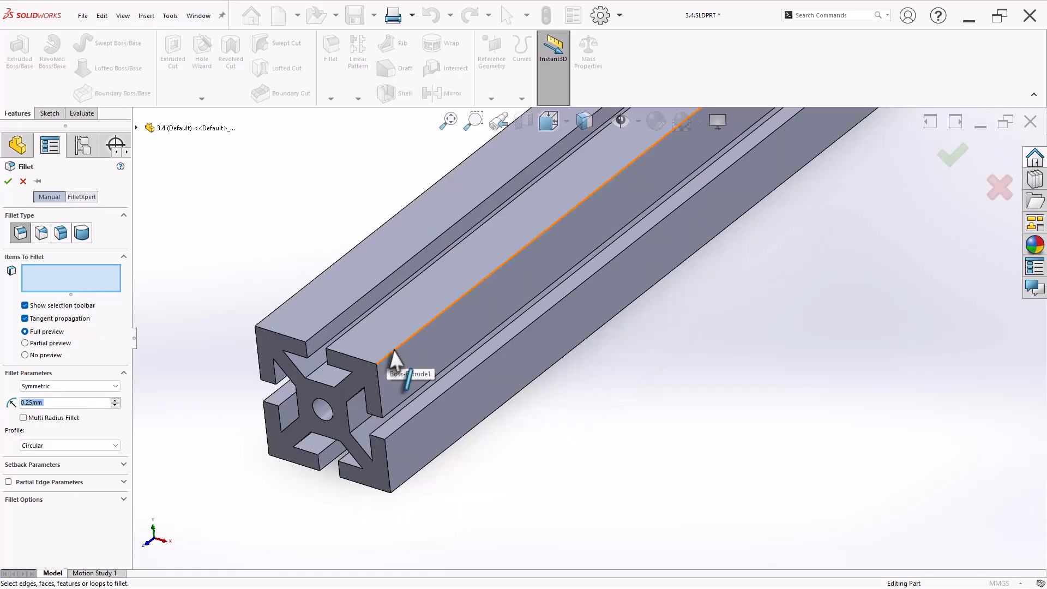
click(413, 339)
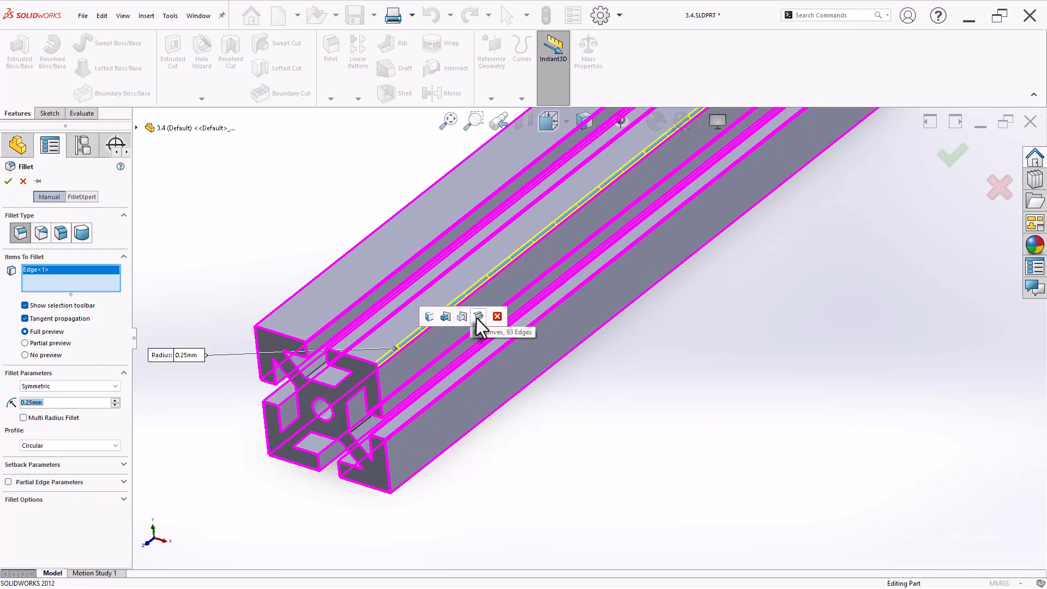
click(428, 317)
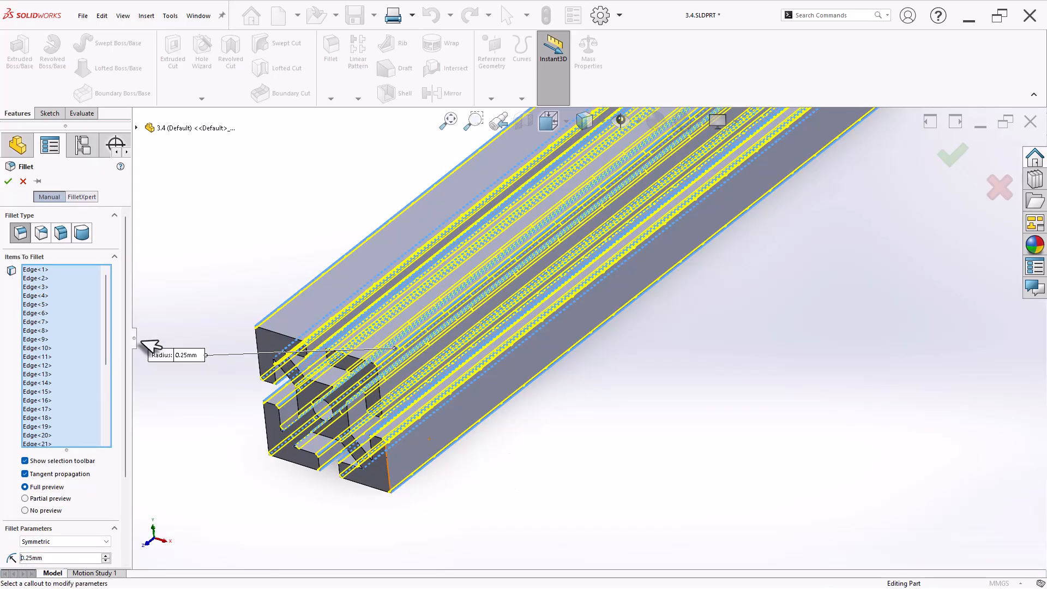
drag(105, 343, 102, 429)
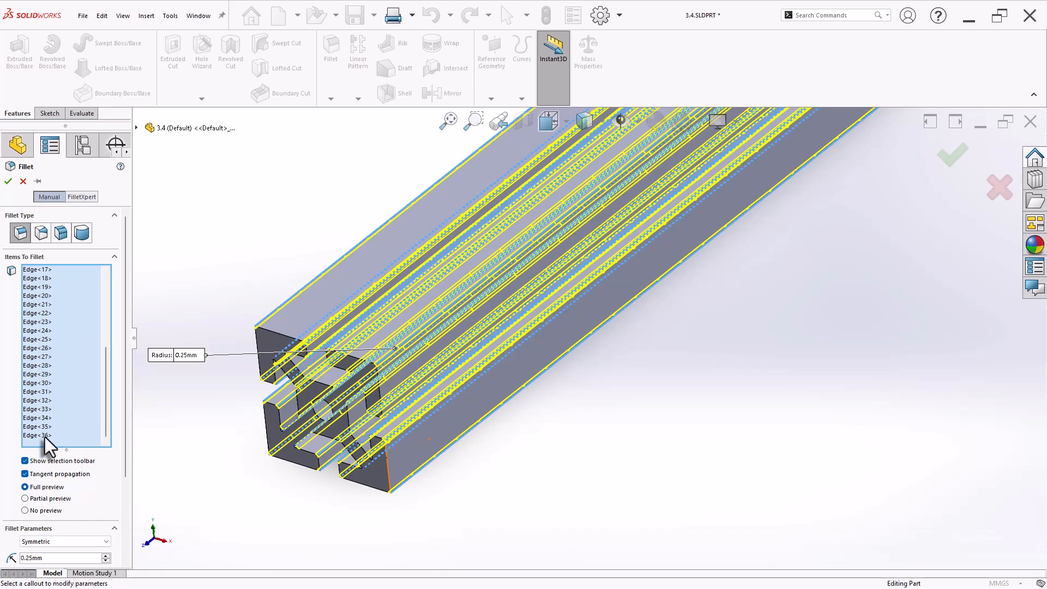
middle_drag(198, 397, 236, 402)
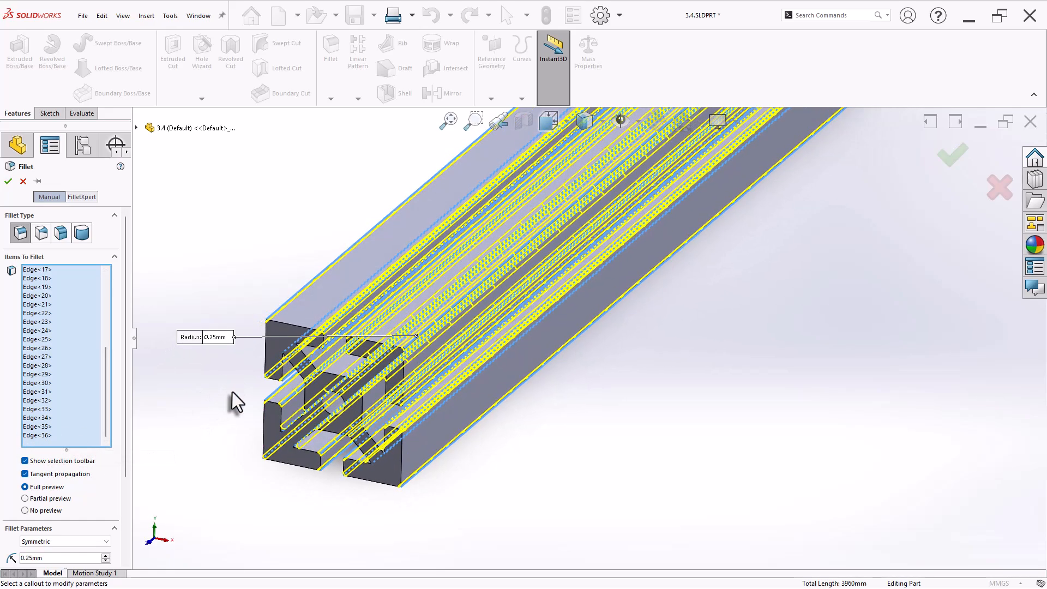
click(9, 182)
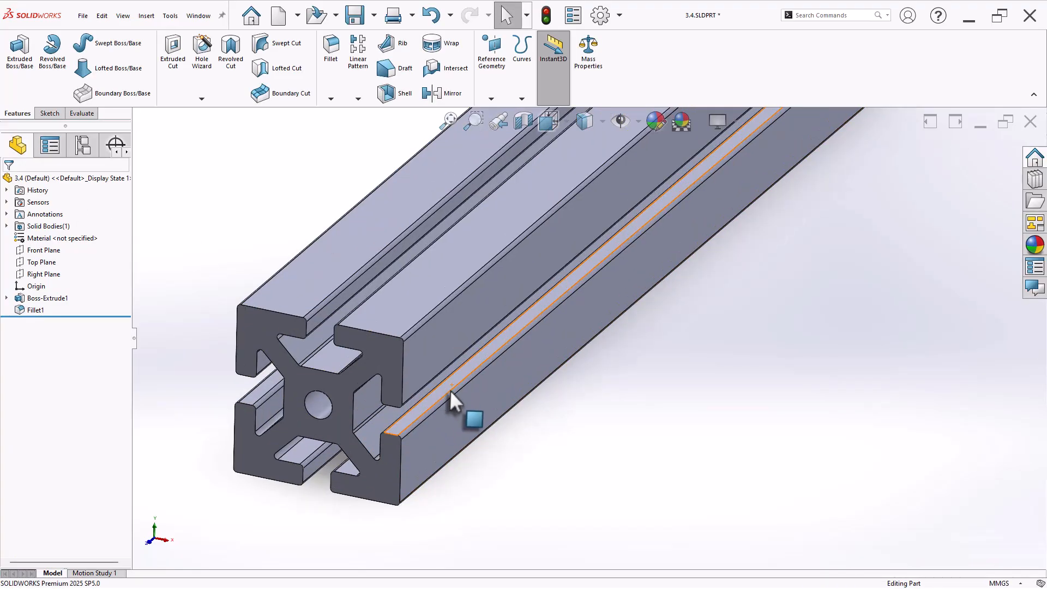
Inspect the filleted profile and evaluate its mass properties.
middle_drag(450, 390, 486, 362)
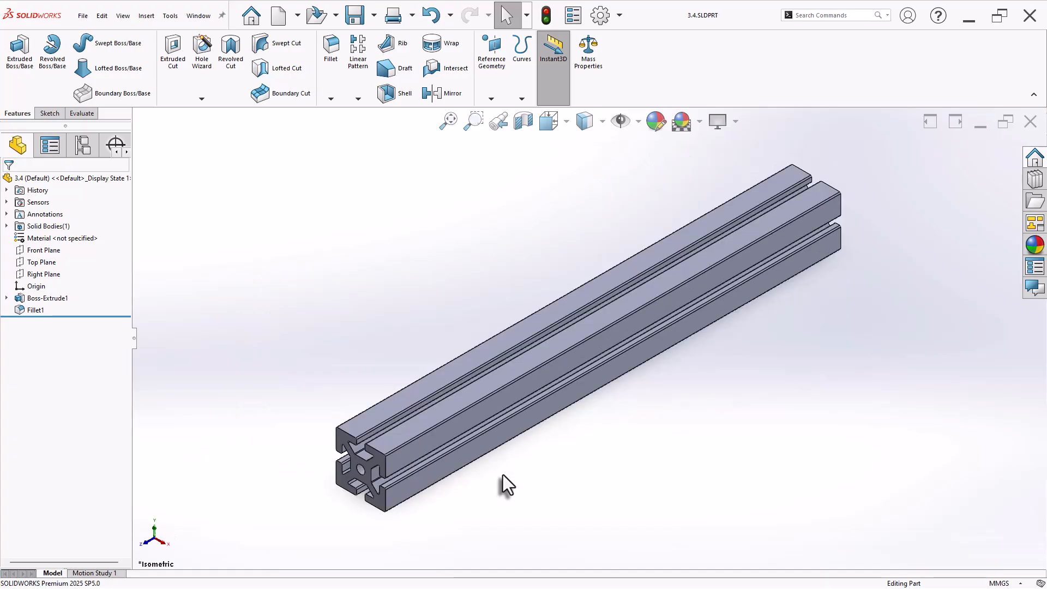
click(592, 70)
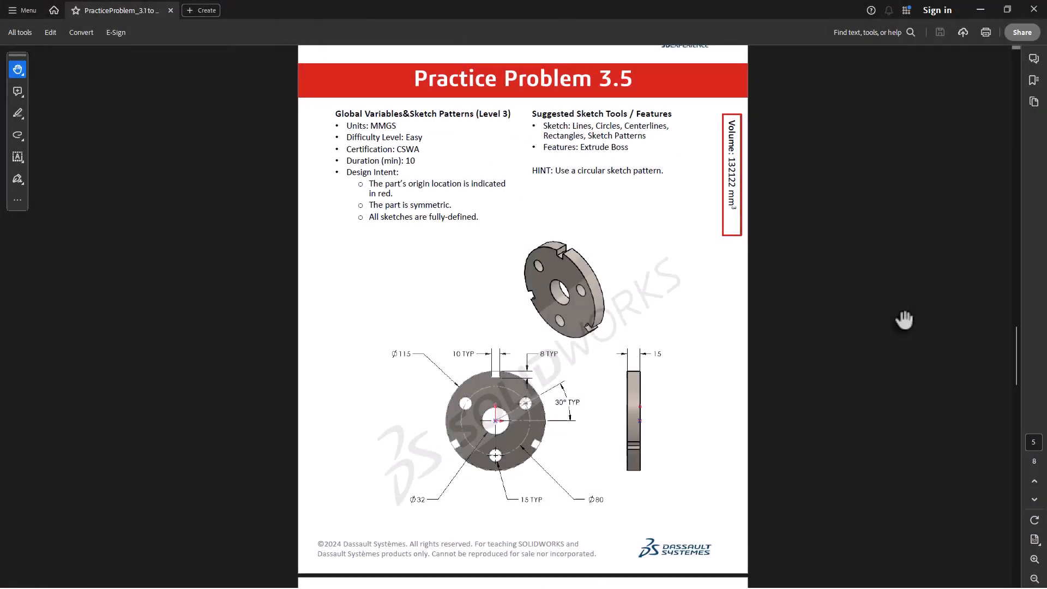
Look over the Practice Problem 3.5 drawing and start a sketch on the Front Plane of a new part in SOLIDWORKS.
click(1031, 567)
scroll(720, 480, down, 3)
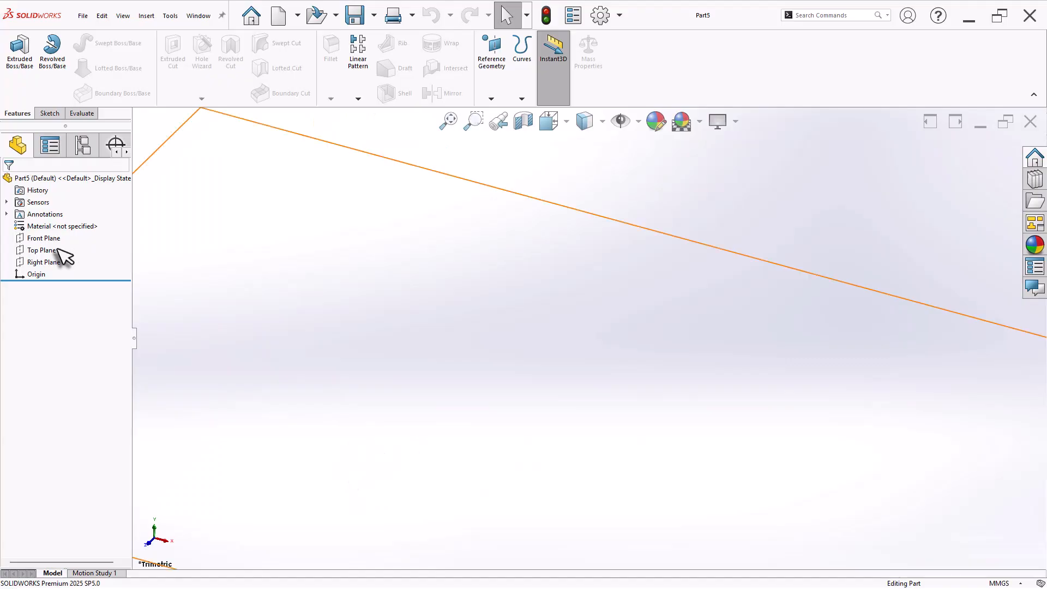
click(64, 225)
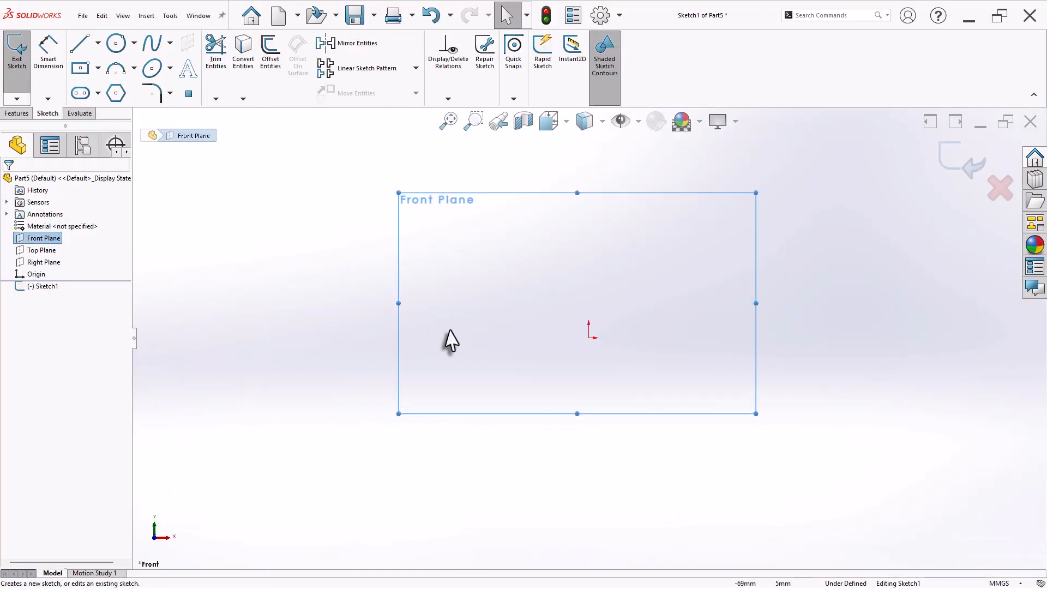
Sketch two concentric circles centred on the origin with diameters of 115 mm and 32 mm.
scroll(693, 320, down, 1)
key(c)
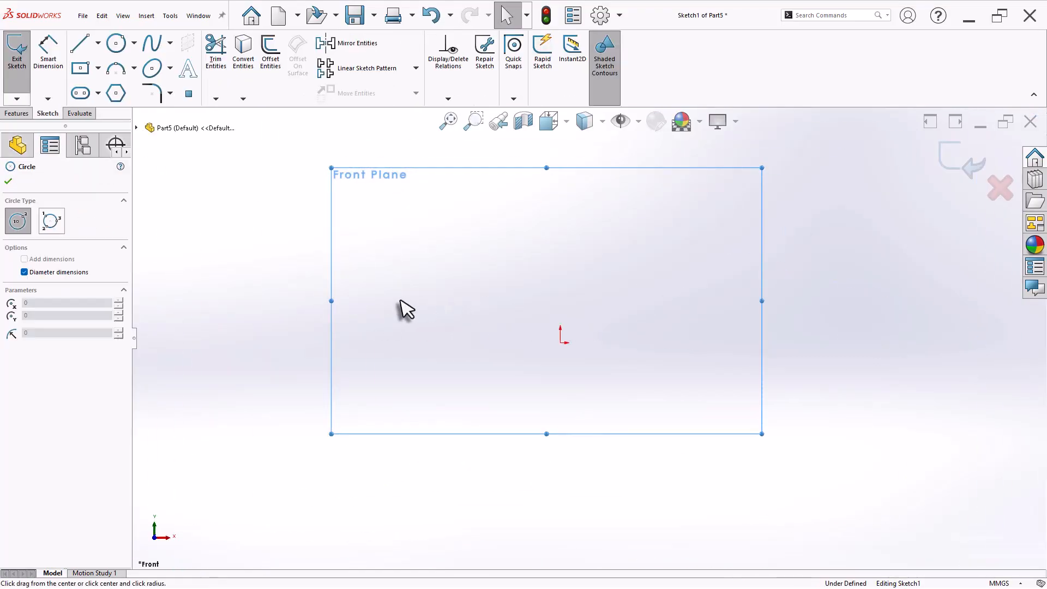
click(561, 342)
click(561, 286)
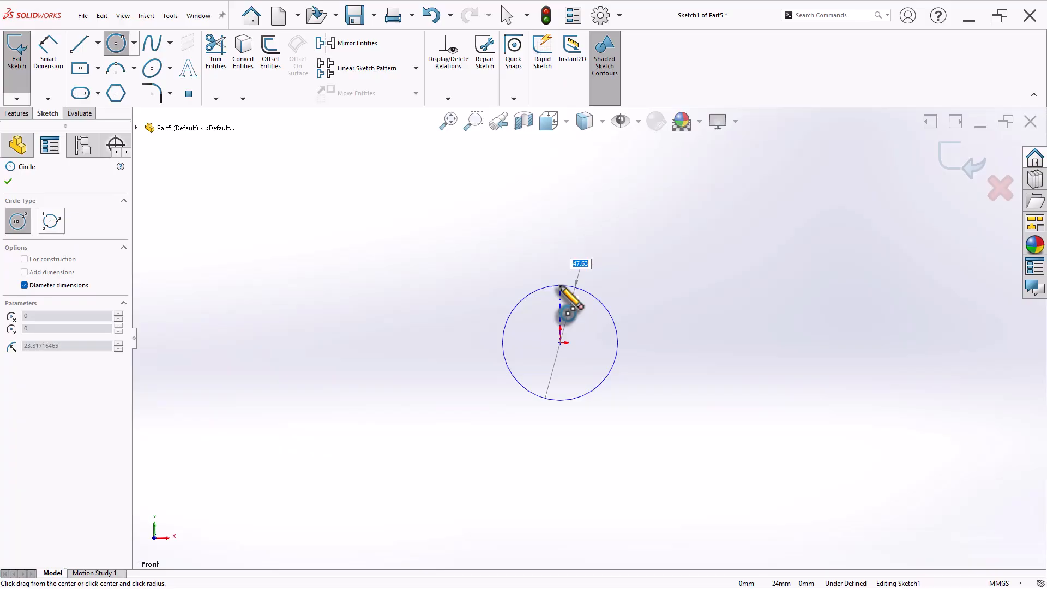
key(Return)
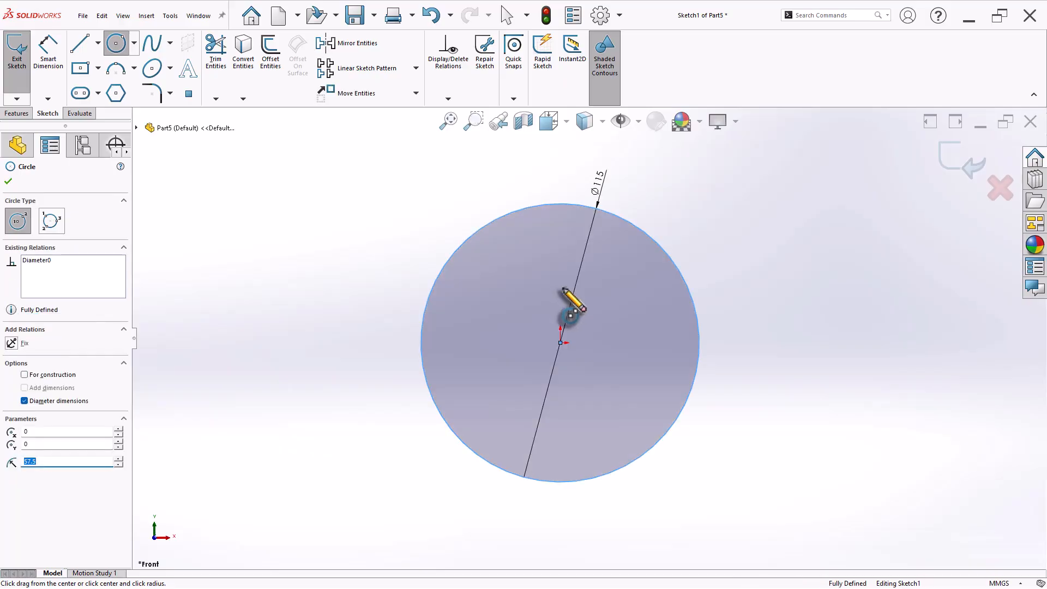
click(560, 343)
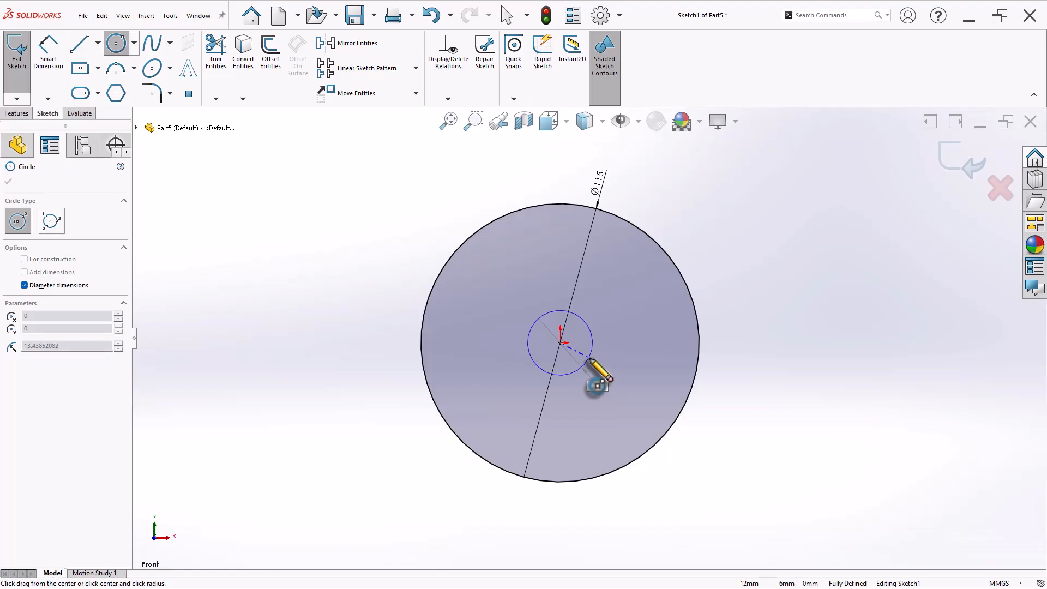
click(590, 360)
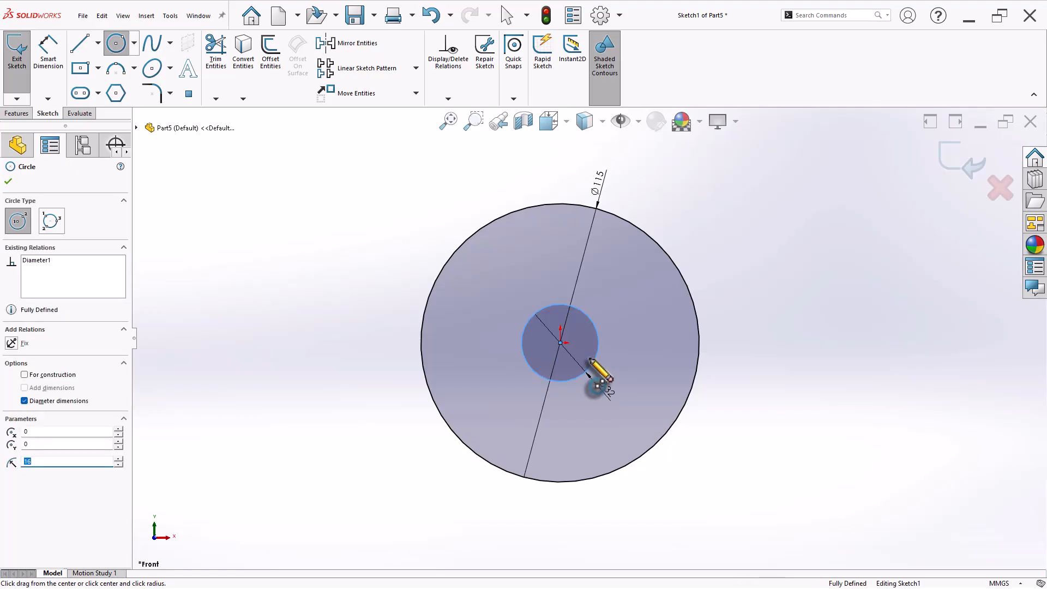
Sketch an 80 mm diameter circle centred on the origin and make it construction geometry.
click(562, 344)
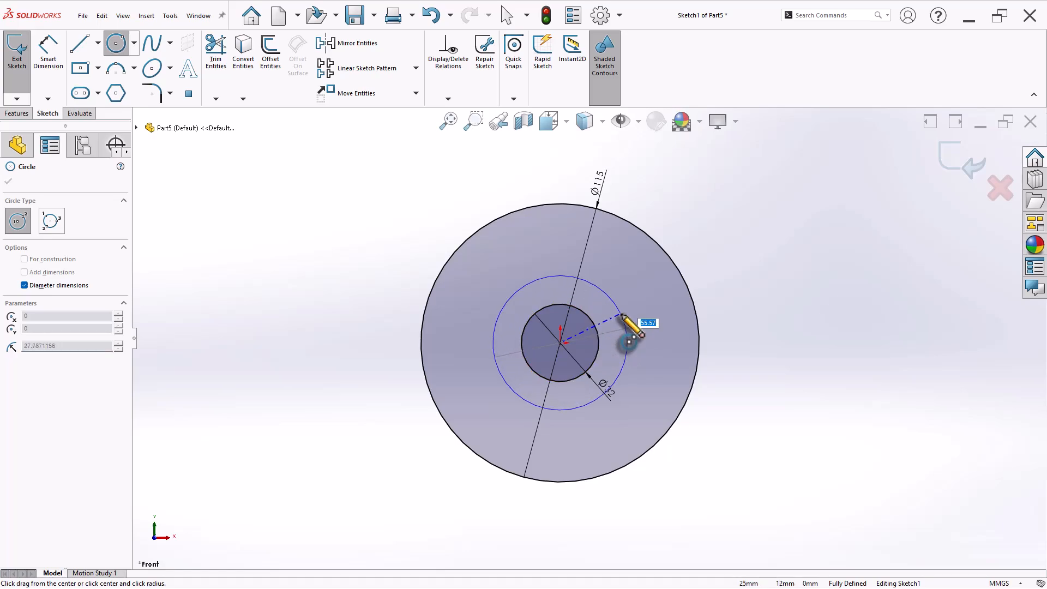
key(Return)
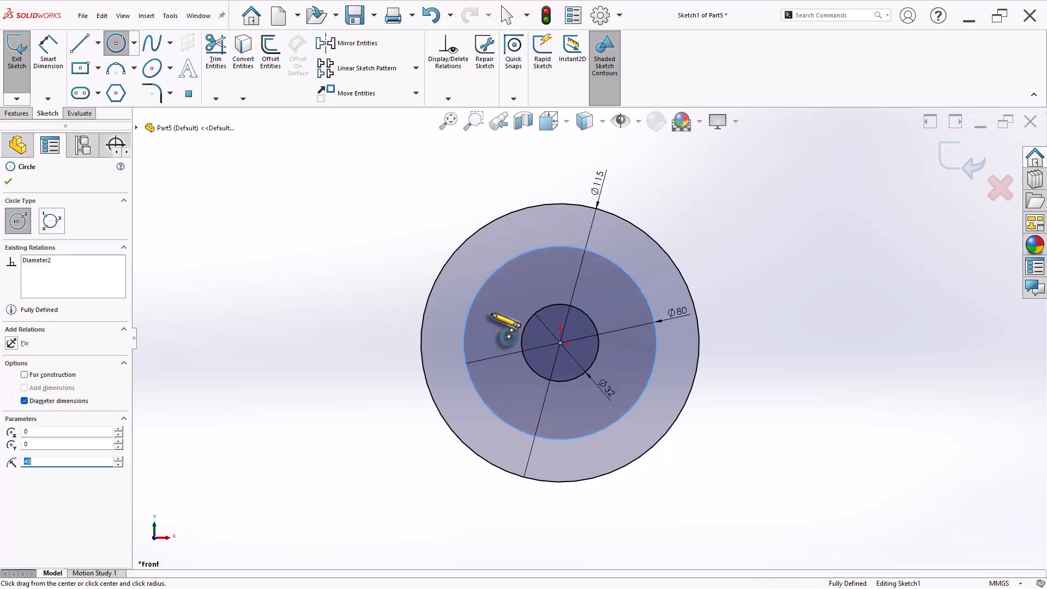
click(52, 375)
click(9, 182)
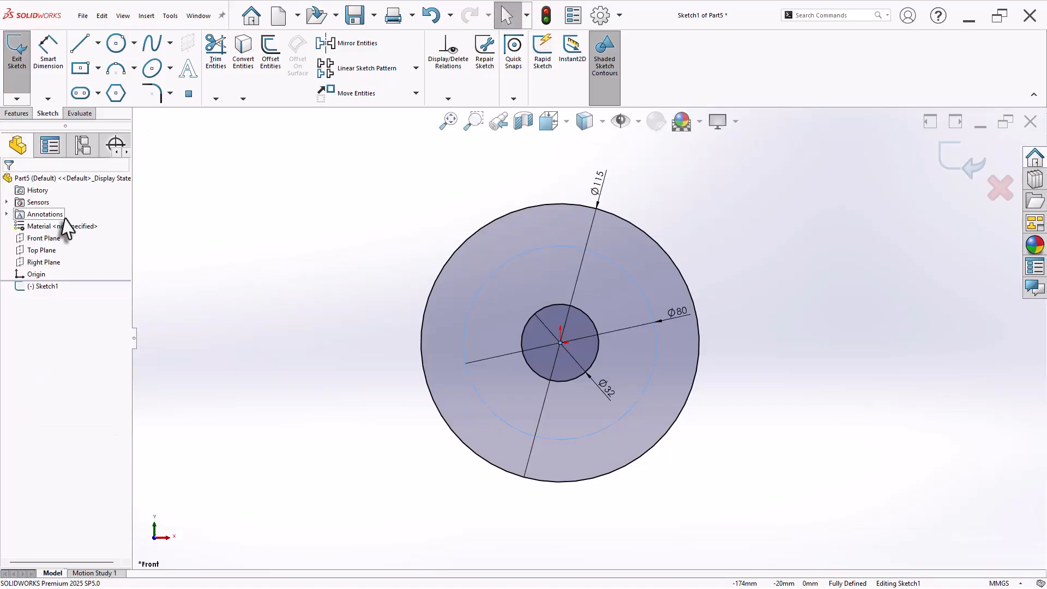
click(248, 291)
Draw a vertical and a horizontal centerline from the origin to the top and right quadrants of the outer circle.
scroll(696, 311, down, 1)
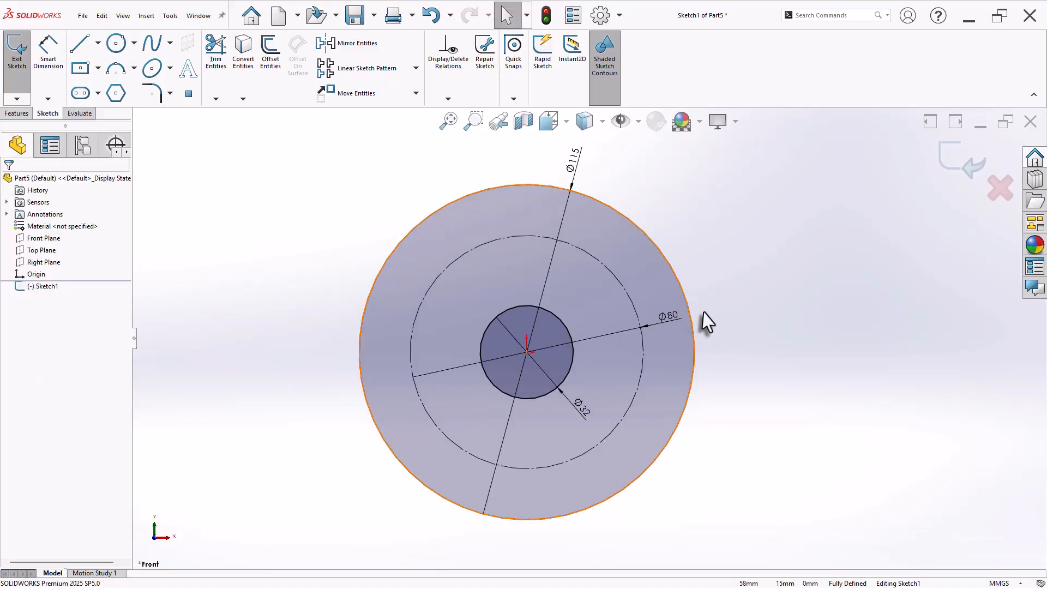
scroll(723, 315, up, 1)
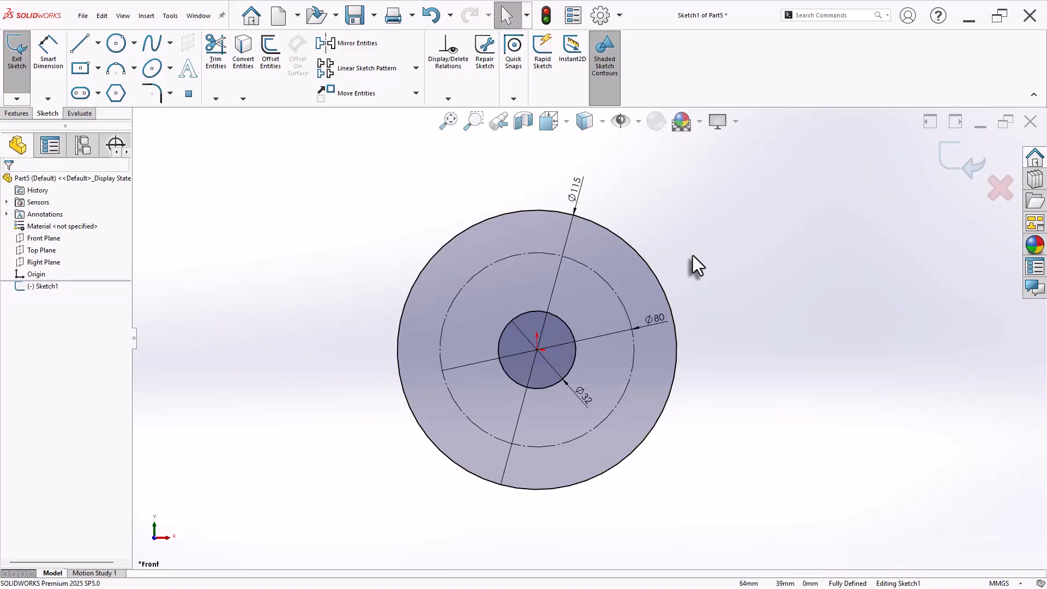
scroll(626, 218, down, 2)
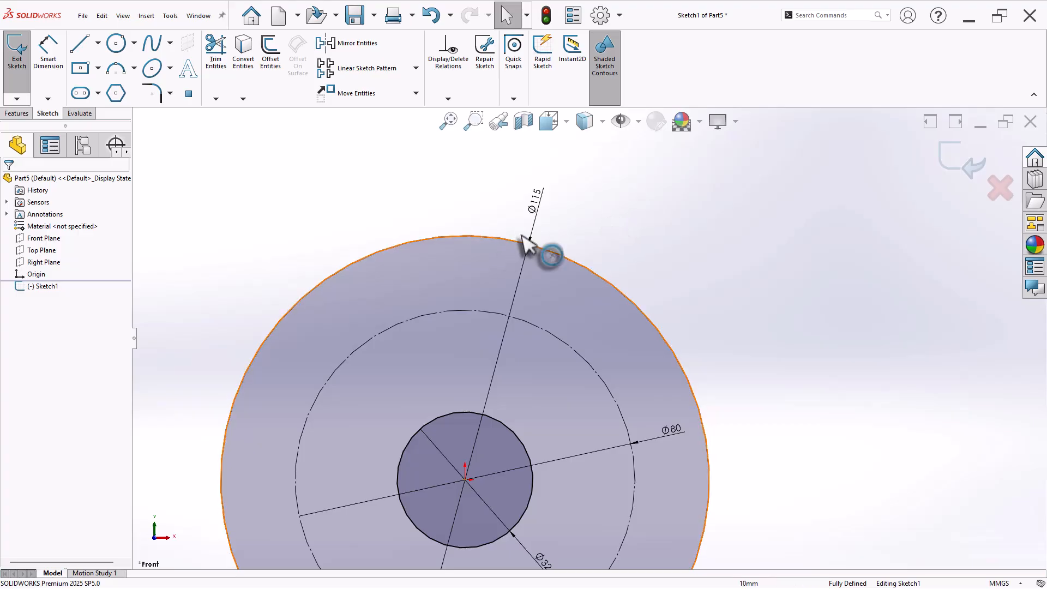
scroll(732, 330, up, 2)
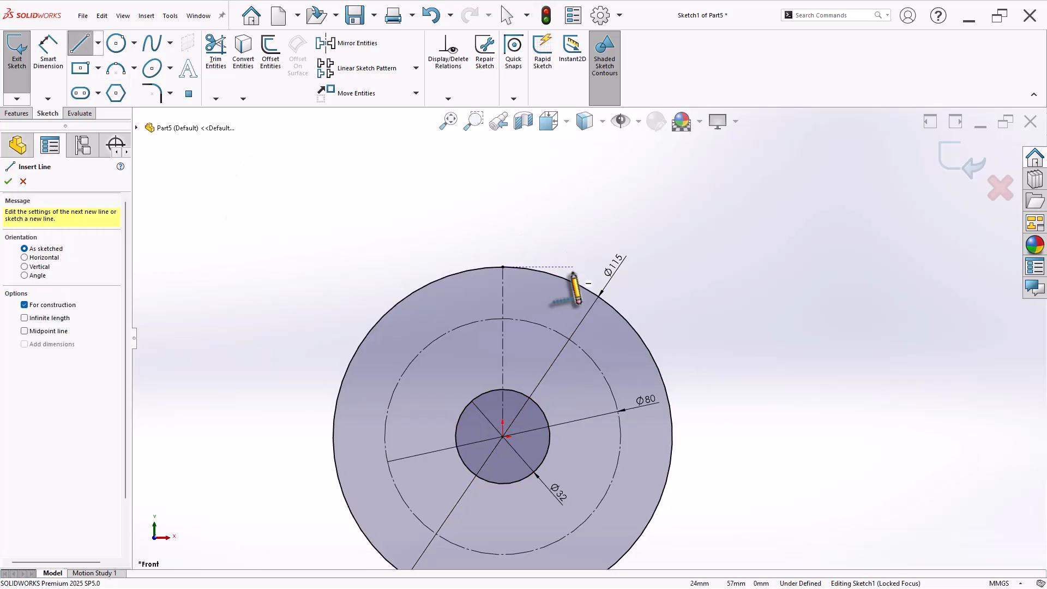
click(503, 437)
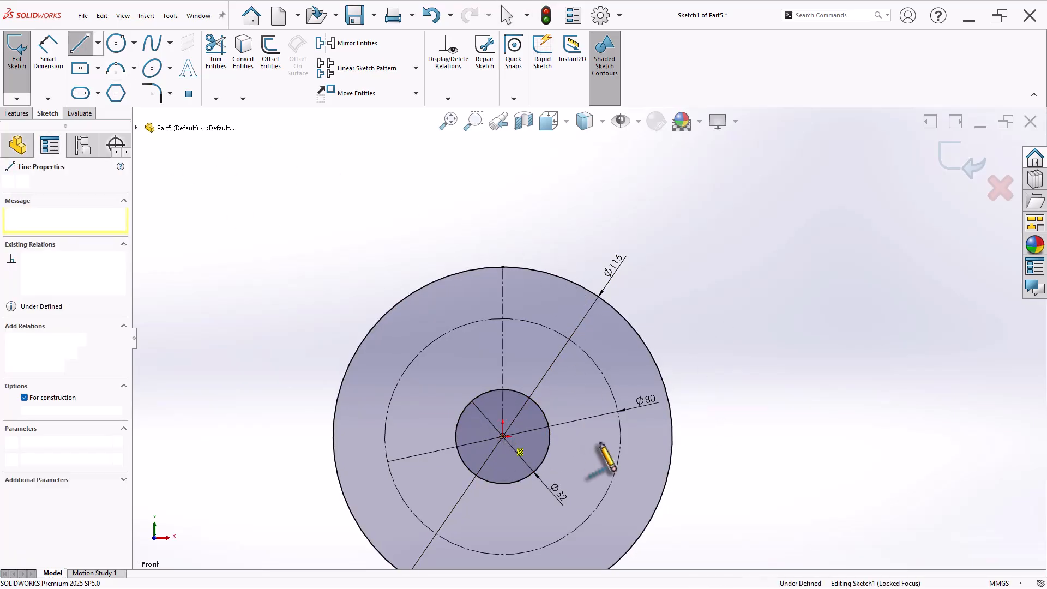
click(672, 436)
key(Escape)
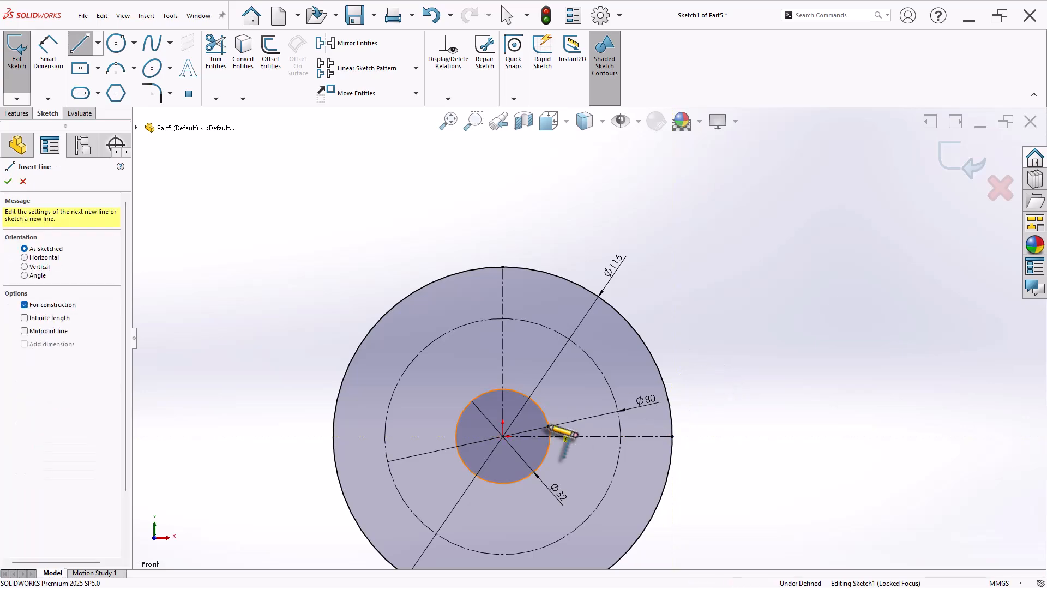
Draw an inclined centerline from the origin to the upper-right part of the outer circle.
click(503, 437)
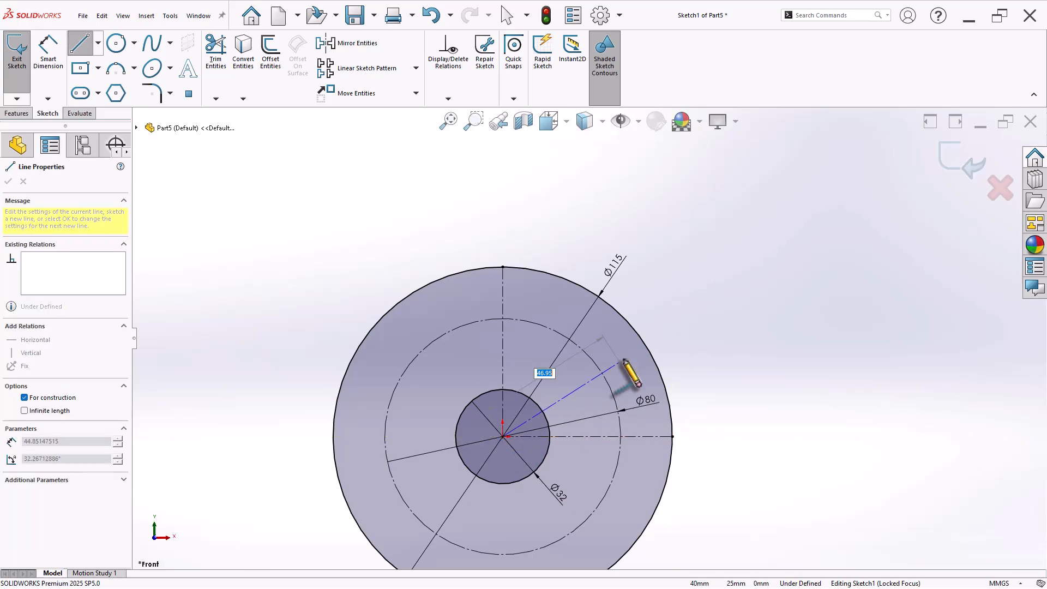
click(646, 347)
right_click(684, 302)
click(692, 312)
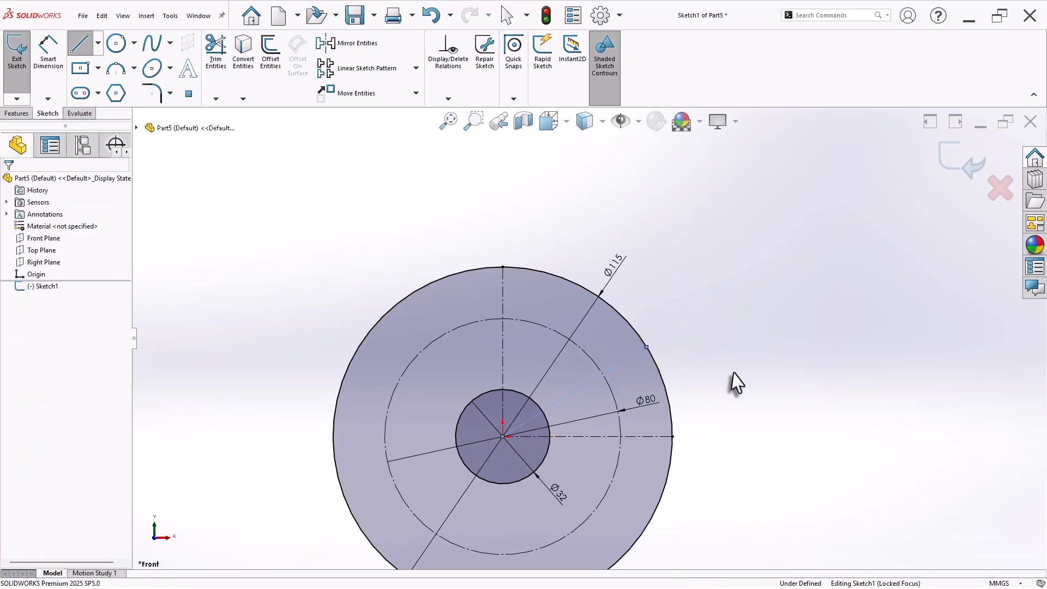
Dimension the angle between the inclined and horizontal centerlines as 30 degrees.
right_drag(746, 465, 764, 374)
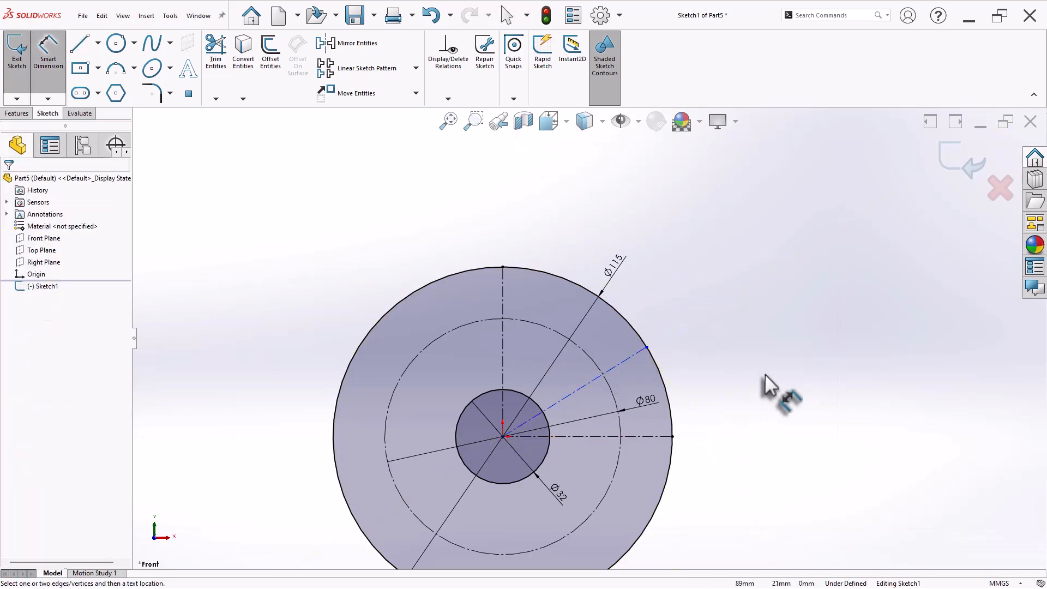
click(615, 367)
click(646, 437)
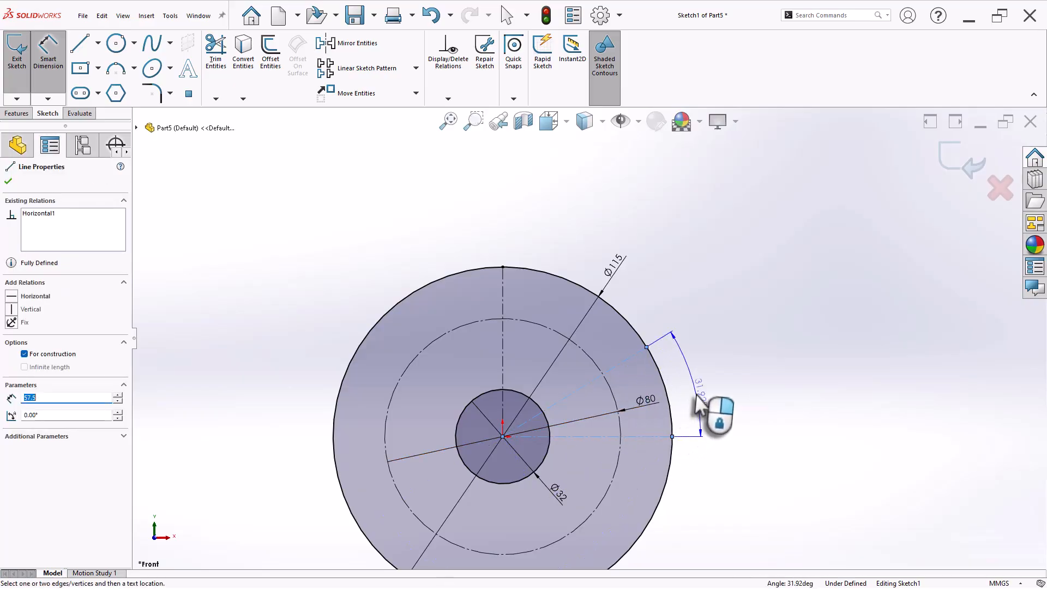
click(701, 409)
text(30)
key(Return)
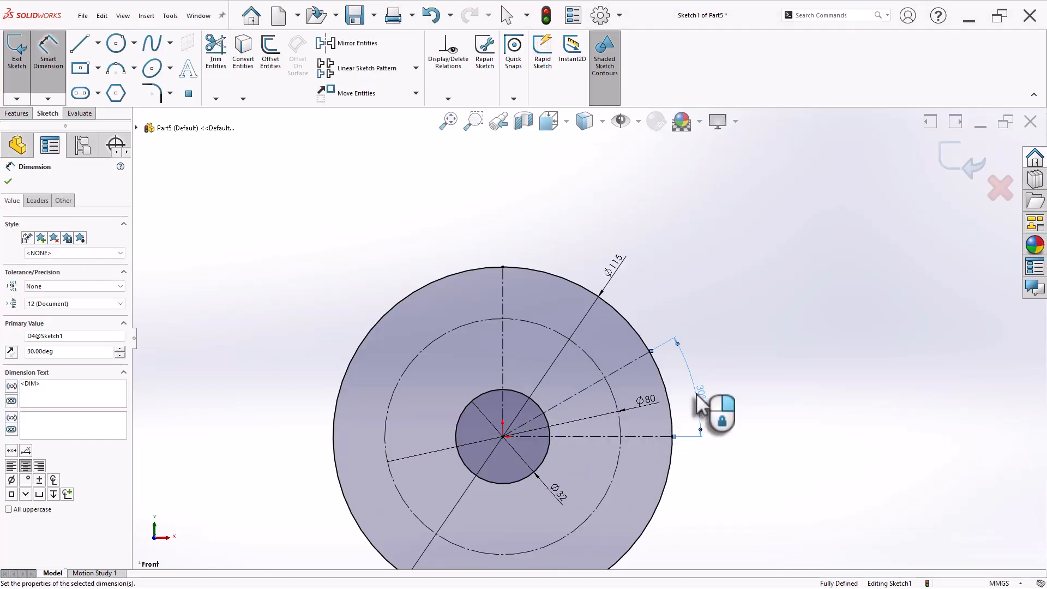
Sketch a corner rectangle about 8.6 mm wide and 7.9 mm high across the vertical centerline, starting on the outer circle near its top.
scroll(641, 259, down, 2)
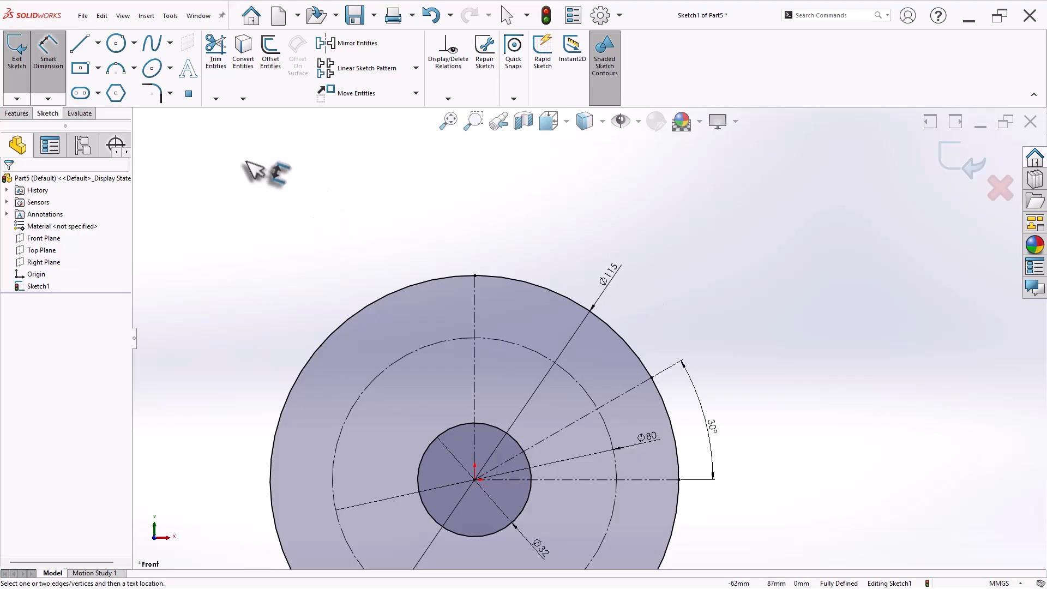
click(99, 70)
click(109, 86)
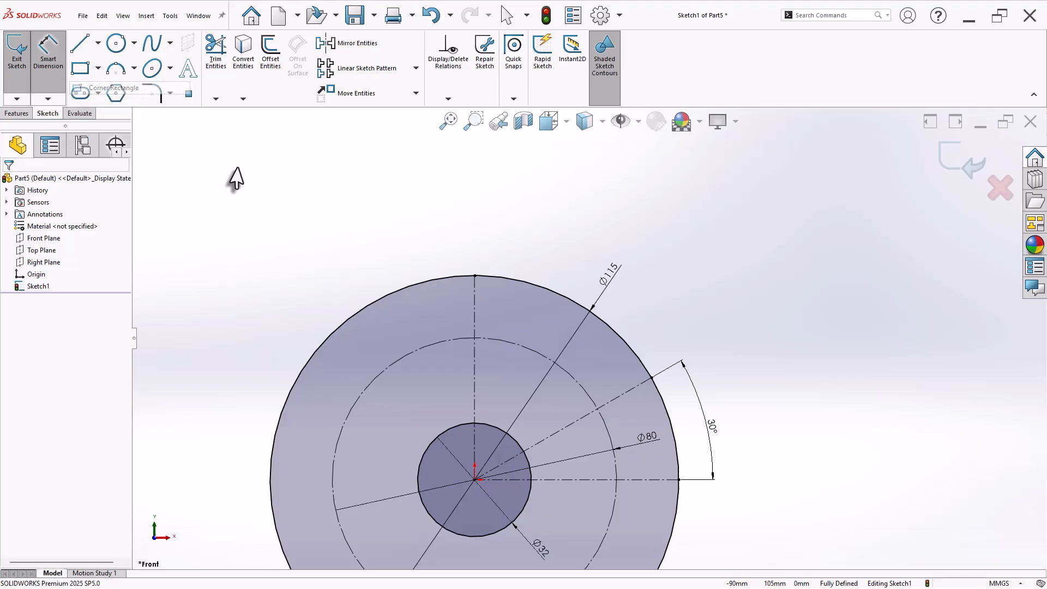
scroll(502, 283, down, 3)
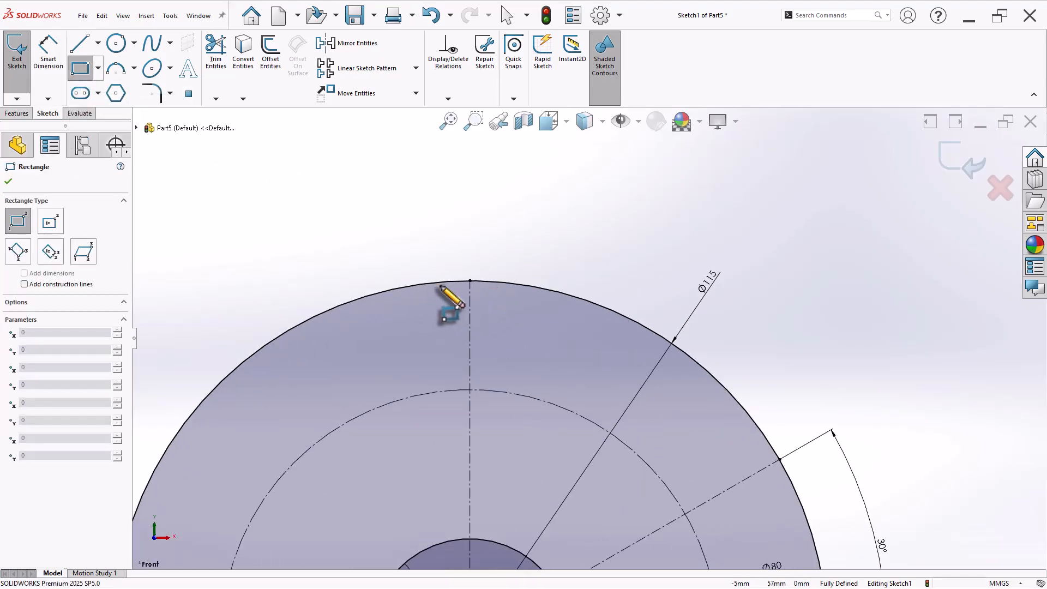
click(445, 282)
click(498, 329)
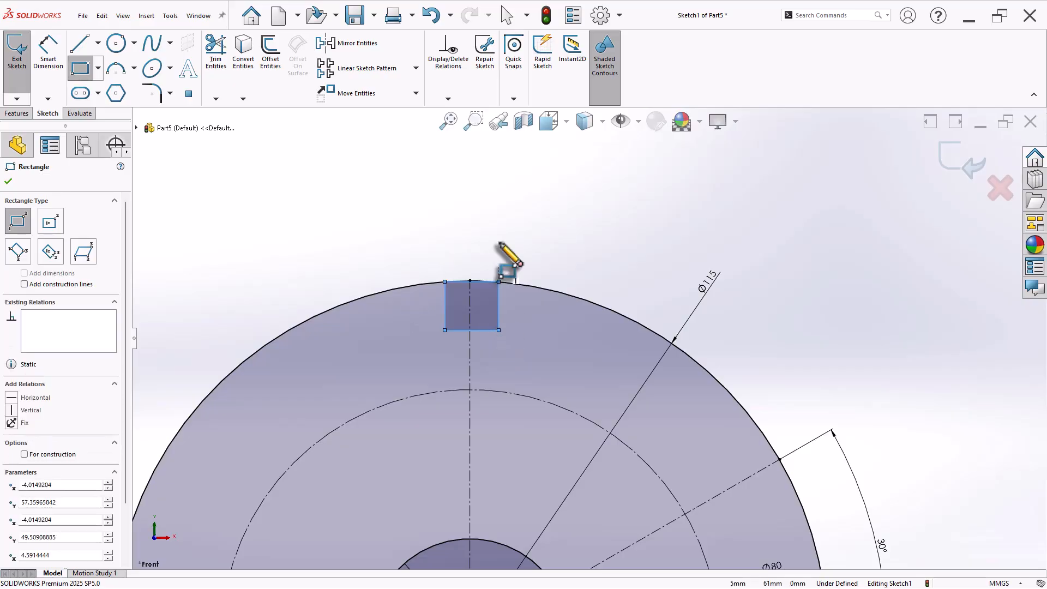
right_click(499, 219)
click(517, 226)
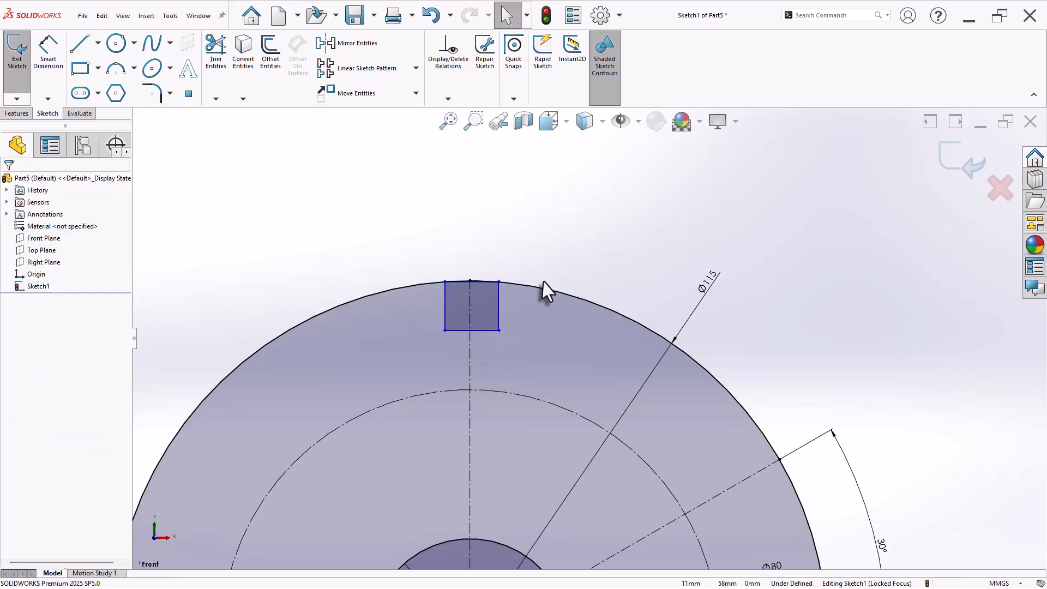
Make the rectangle's two vertical sides symmetric about the vertical centerline.
click(444, 317)
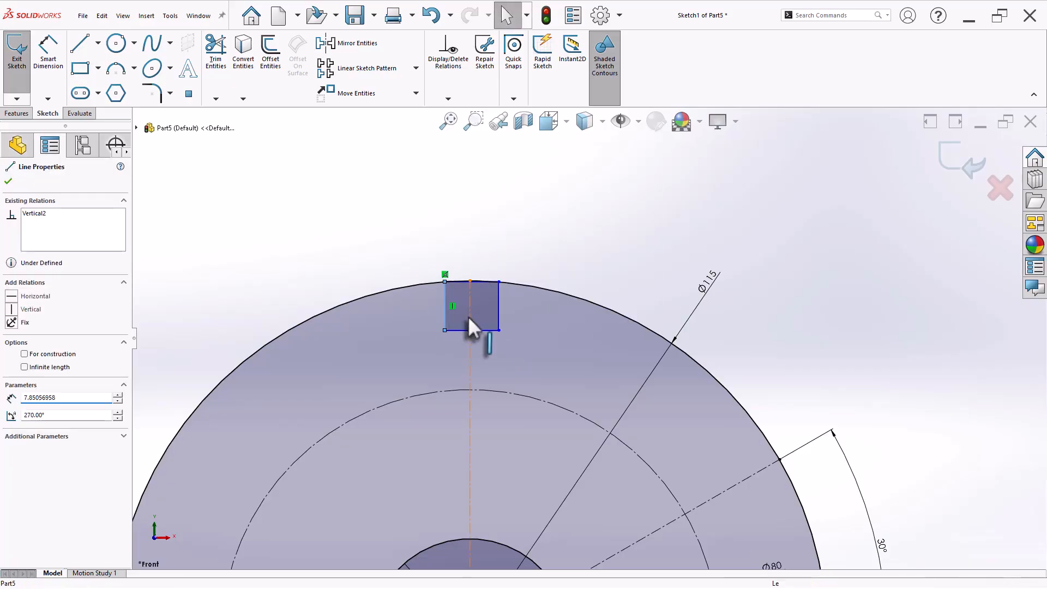
ctrl+click(497, 313)
ctrl+click(497, 314)
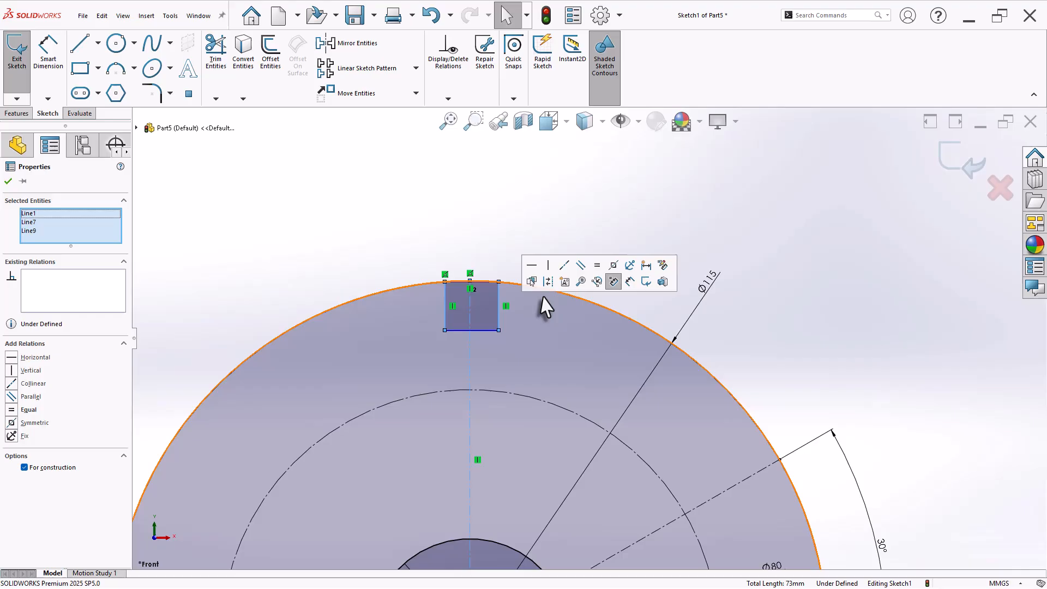
click(606, 265)
click(537, 250)
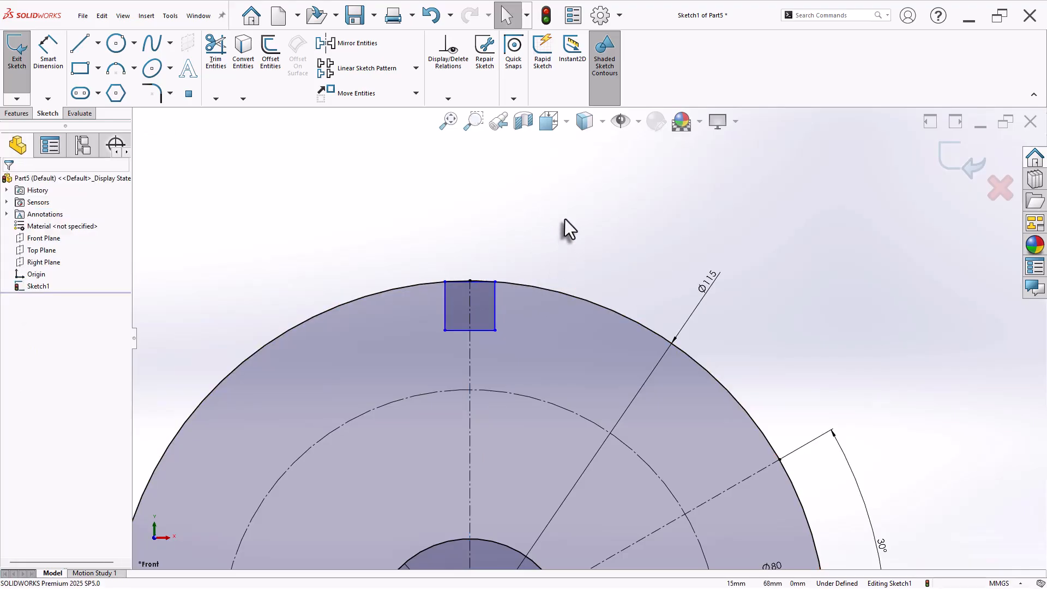
Dimension the notch rectangle to 10 mm wide and 8 mm high.
right_drag(595, 228, 595, 194)
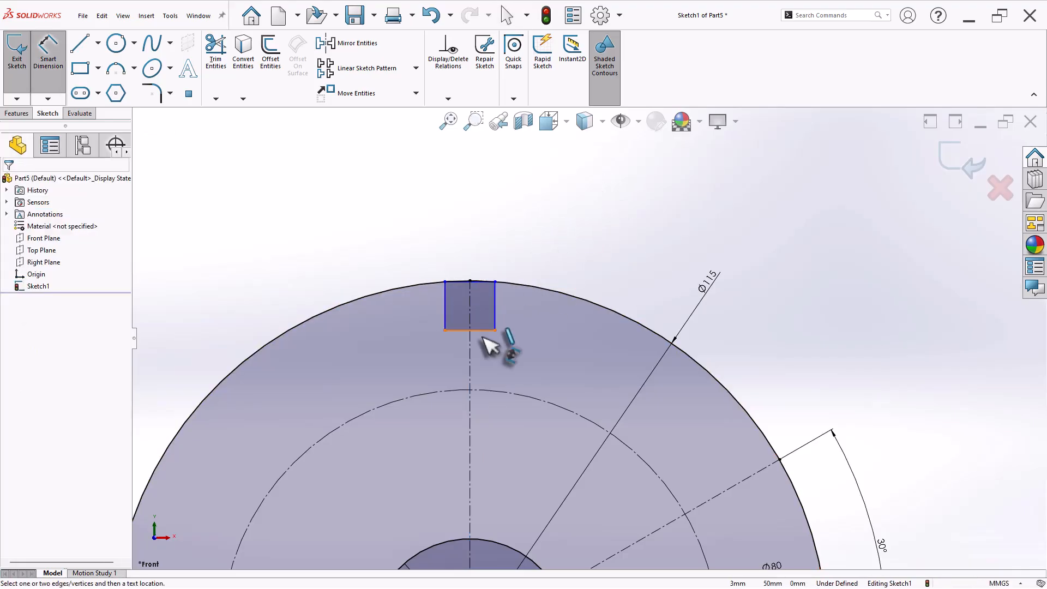
click(477, 331)
click(483, 355)
text(1)
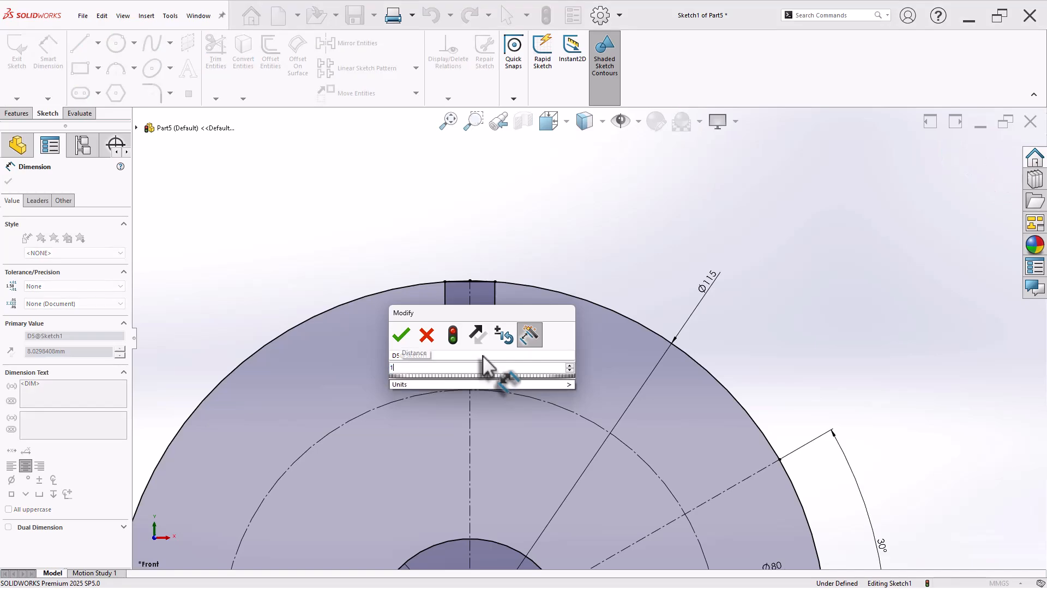
text(0)
key(Return)
click(499, 309)
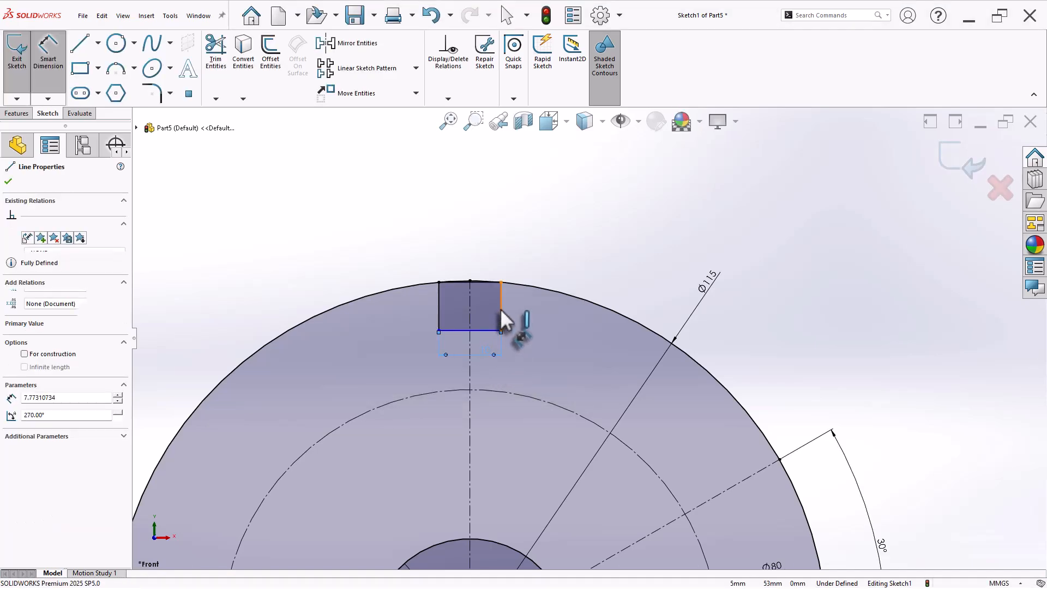
click(531, 309)
text(8)
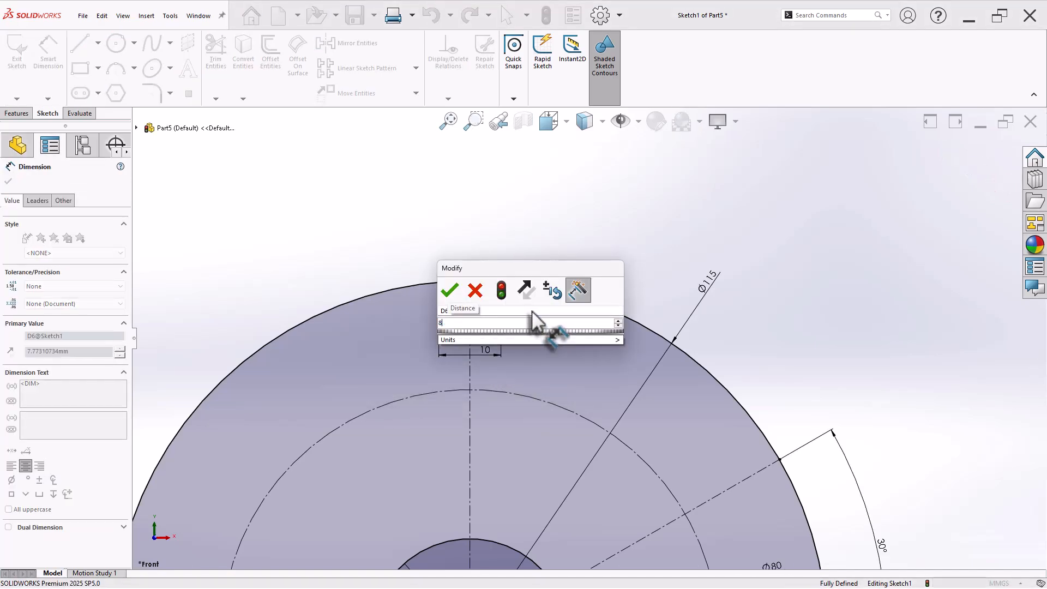
key(Return)
key(Escape)
Sketch a 15 mm diameter circle centred where the inclined centerline crosses the 80 mm construction circle.
scroll(558, 333, down, 1)
scroll(578, 343, up, 5)
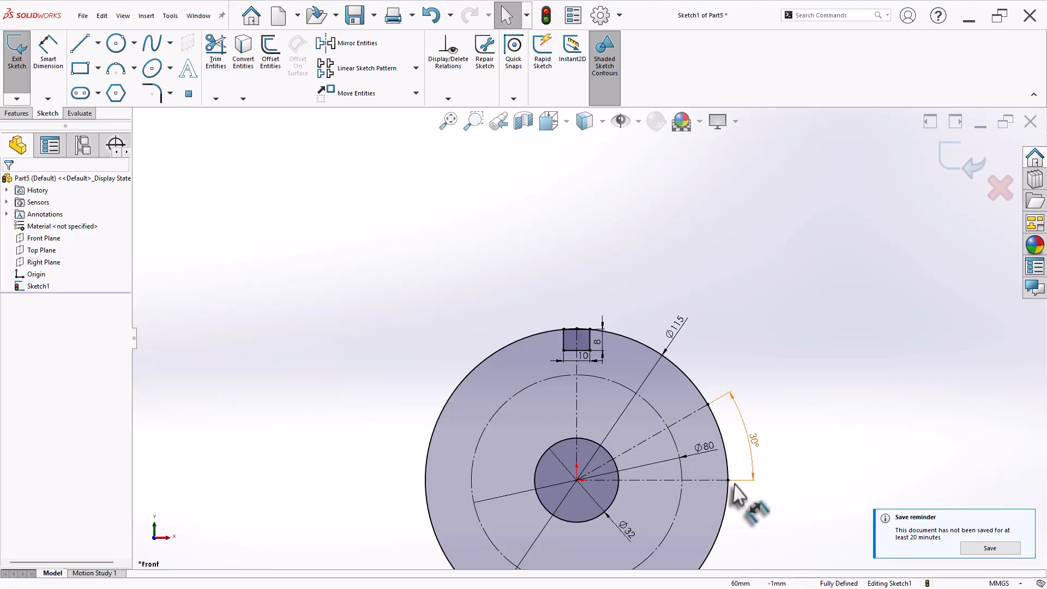
scroll(734, 487, down, 1)
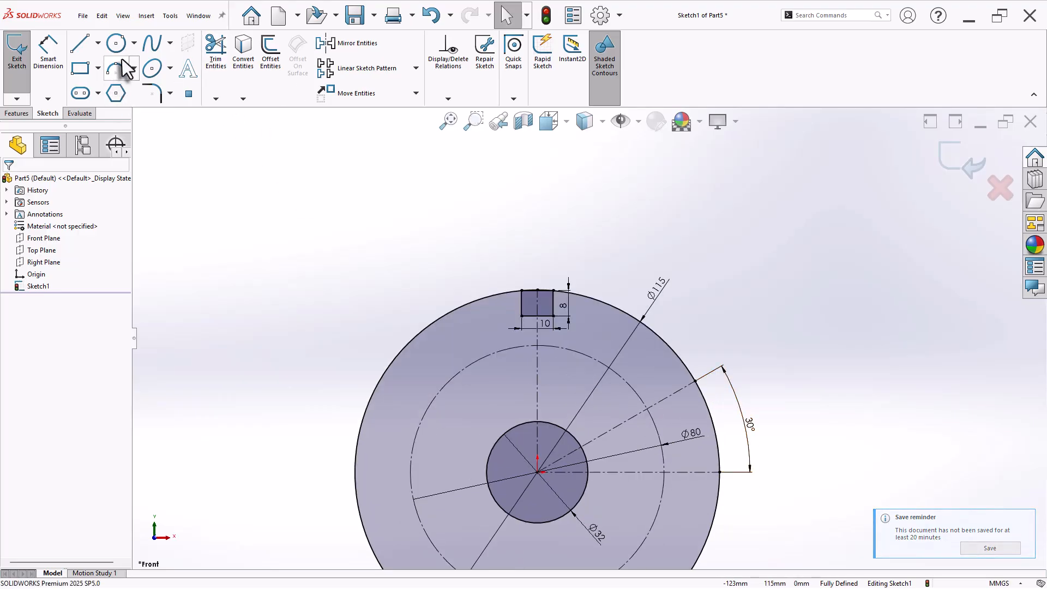
click(115, 43)
scroll(682, 446, down, 2)
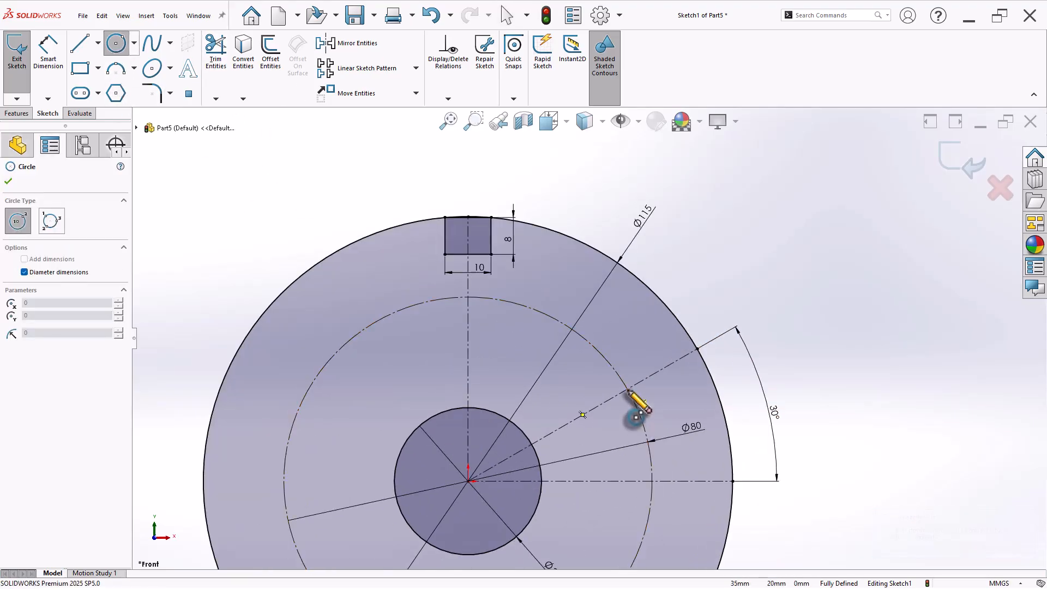
click(628, 389)
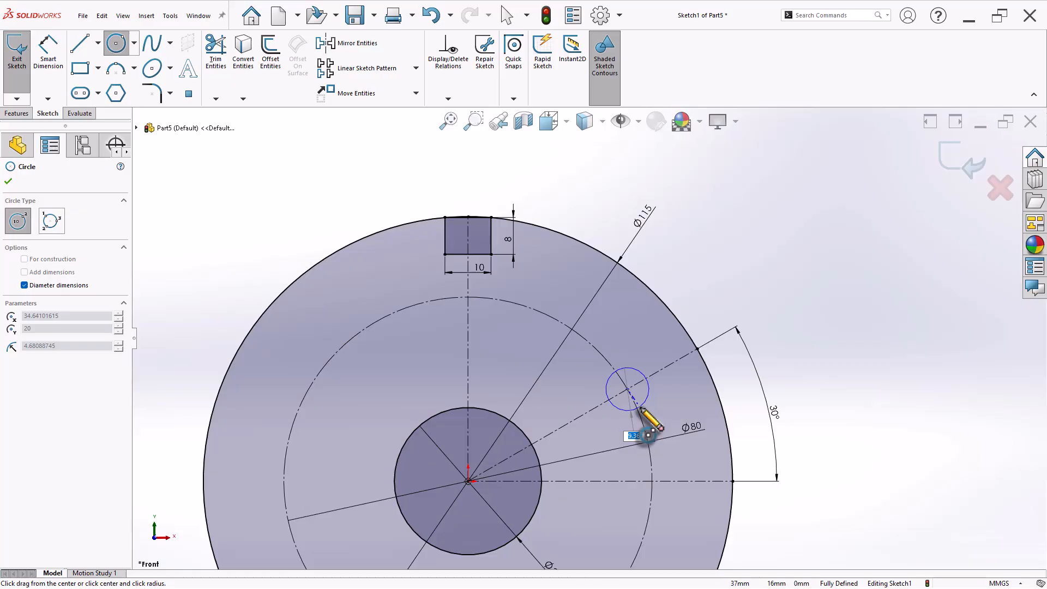
key(Return)
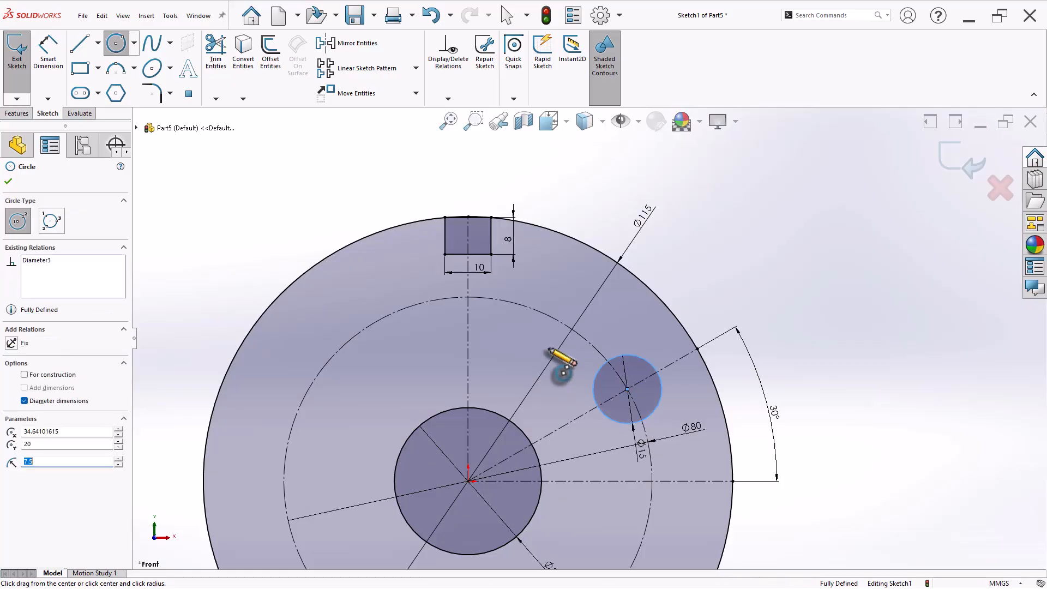
key(Escape)
Set up a circular sketch pattern of the 15 mm circle around the origin with 3 equally spaced instances over 360 degrees.
scroll(494, 220, down, 5)
click(416, 68)
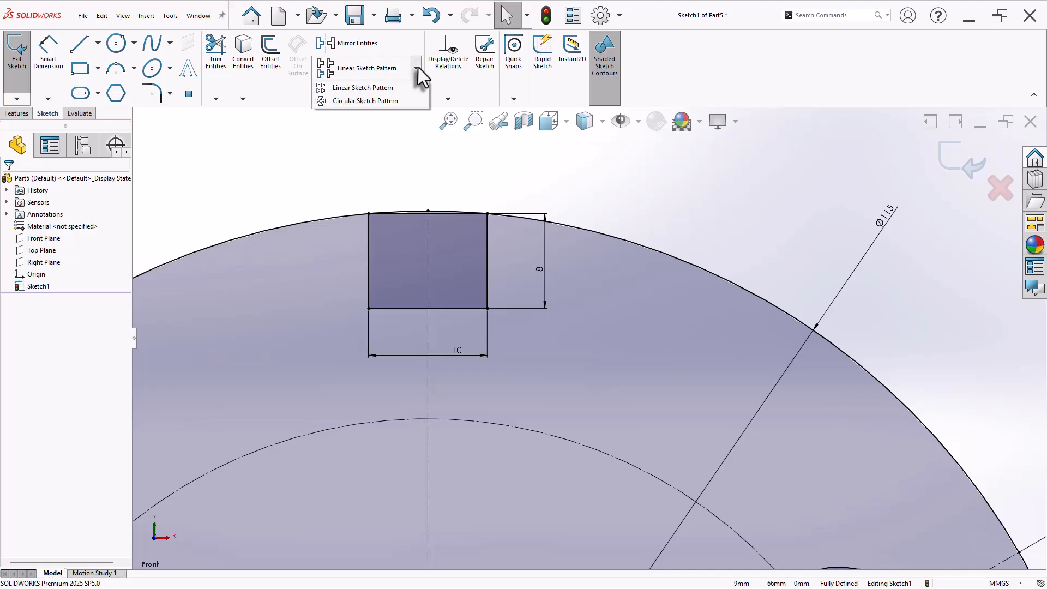
click(381, 105)
scroll(590, 338, up, 1)
scroll(593, 237, up, 8)
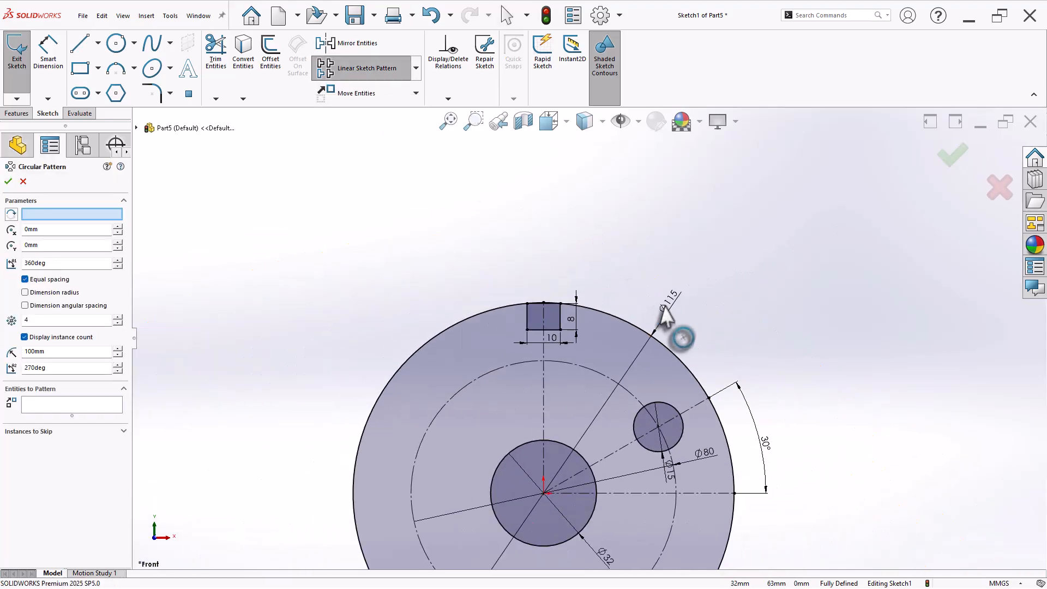
scroll(762, 495, down, 4)
scroll(728, 465, up, 2)
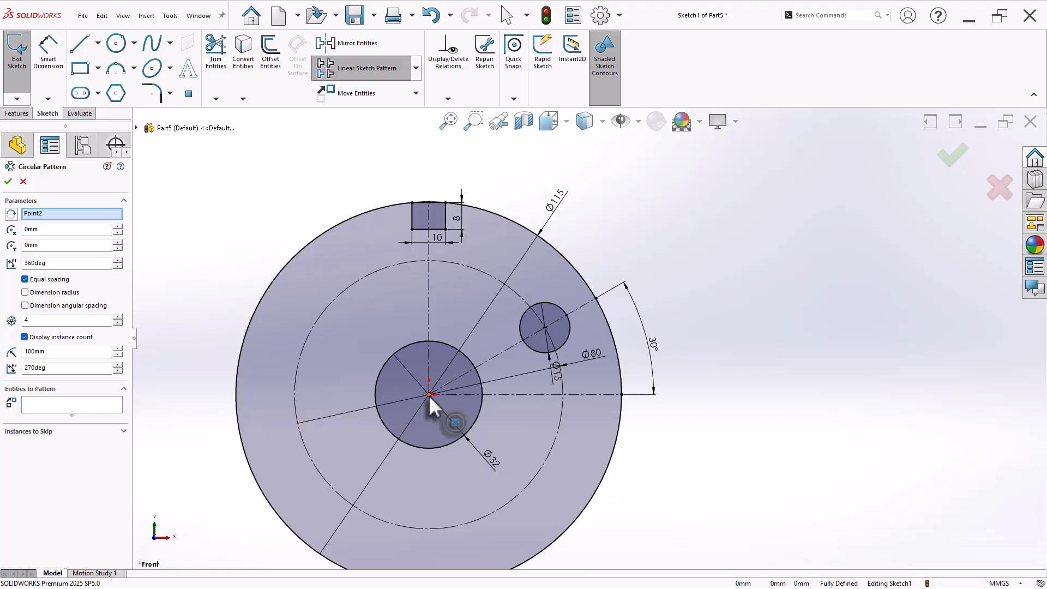
click(562, 346)
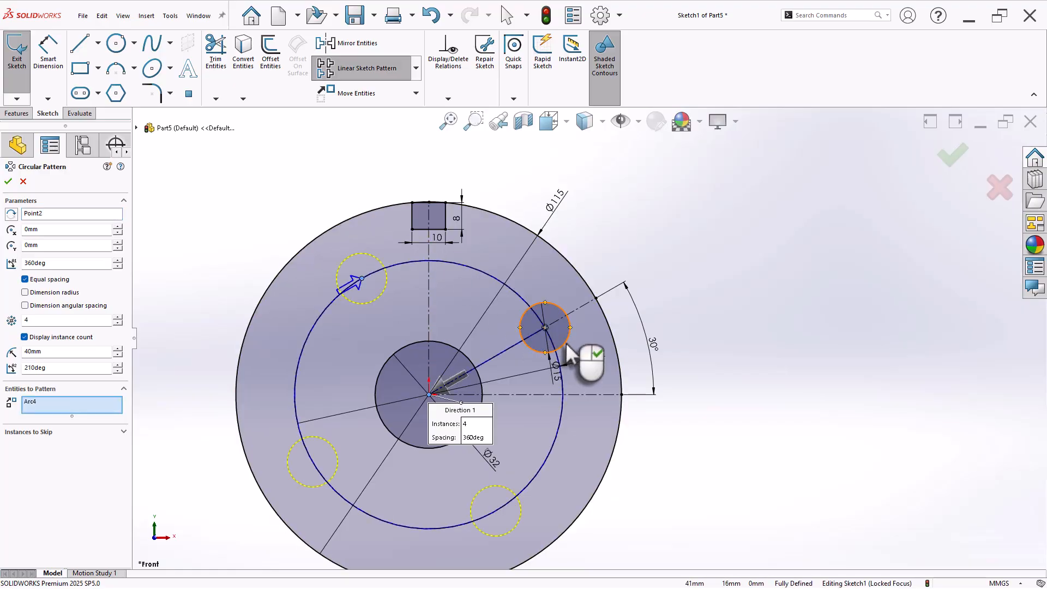
click(117, 323)
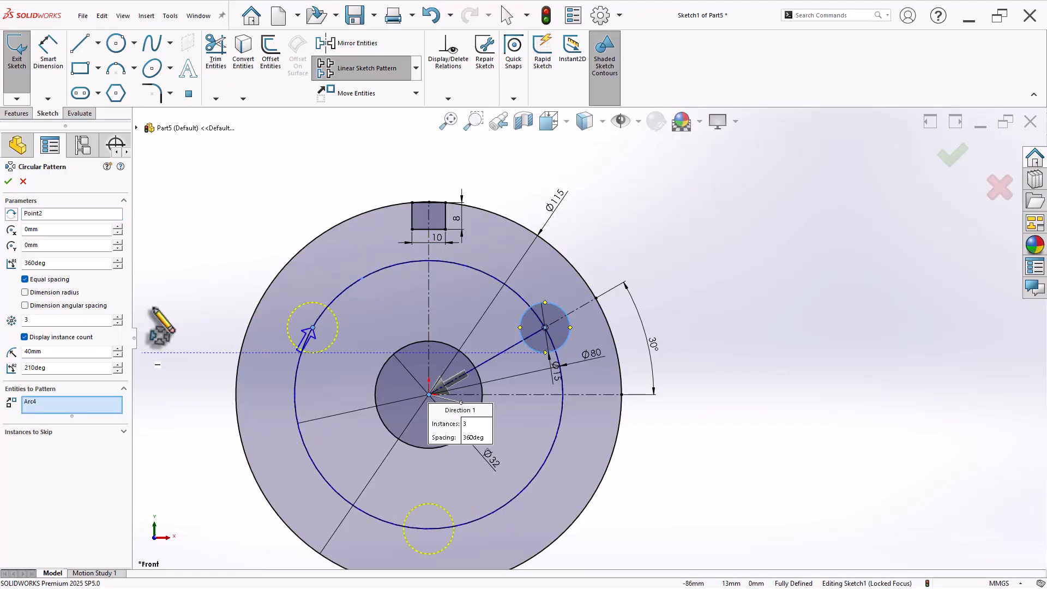
Add all four sides of the notch rectangle to the circular sketch pattern and complete it.
scroll(436, 218, down, 6)
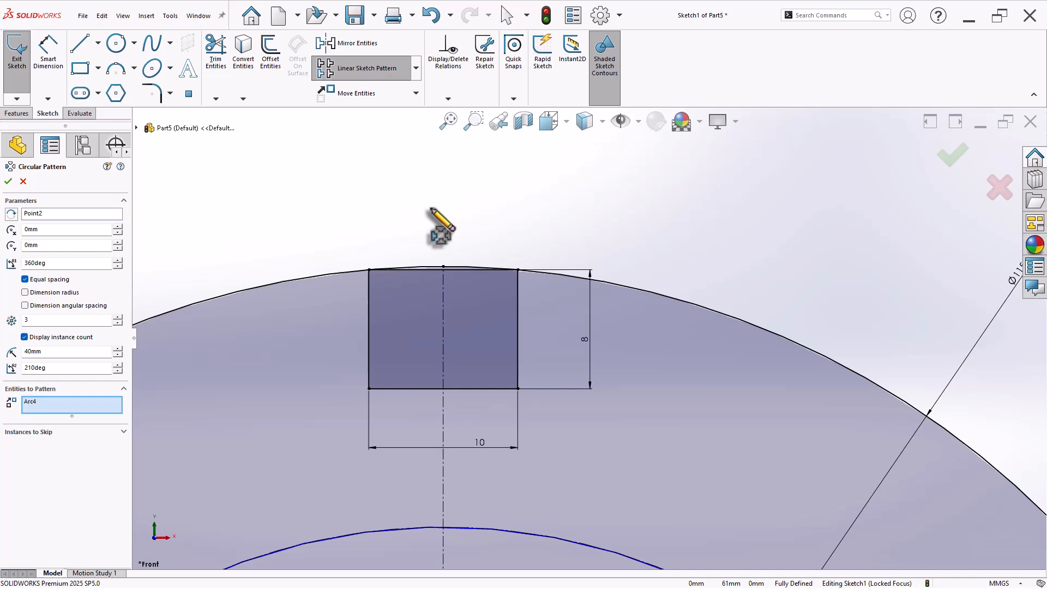
click(431, 388)
click(518, 357)
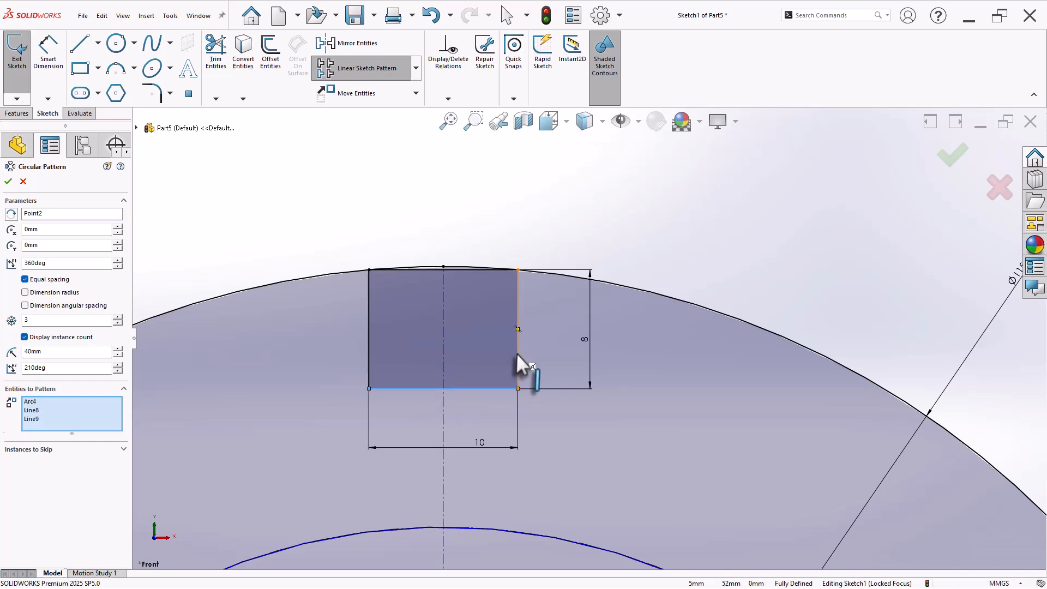
click(465, 270)
click(369, 344)
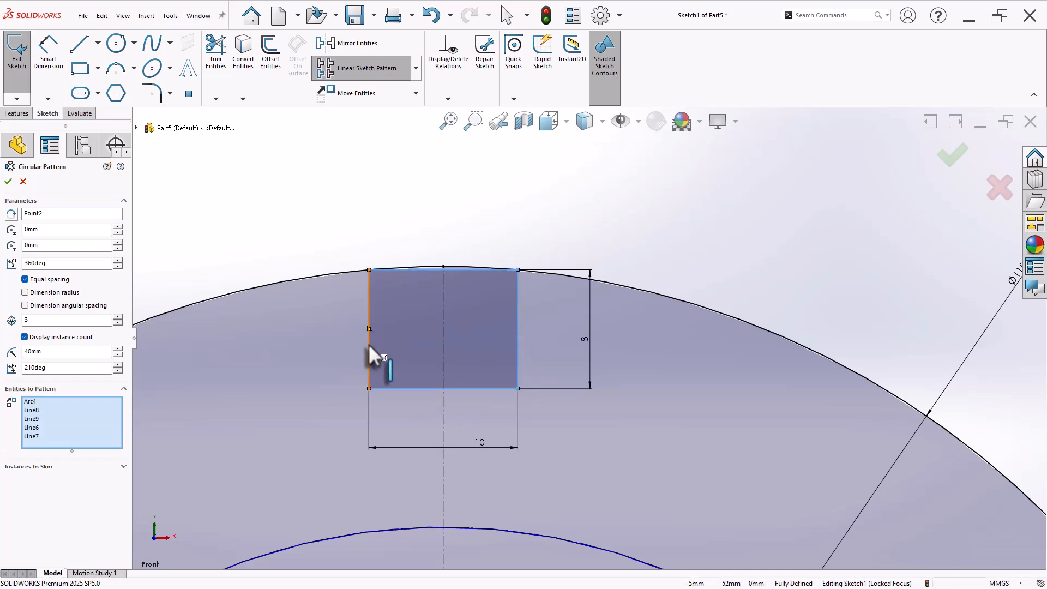
scroll(386, 350, up, 8)
scroll(455, 339, up, 4)
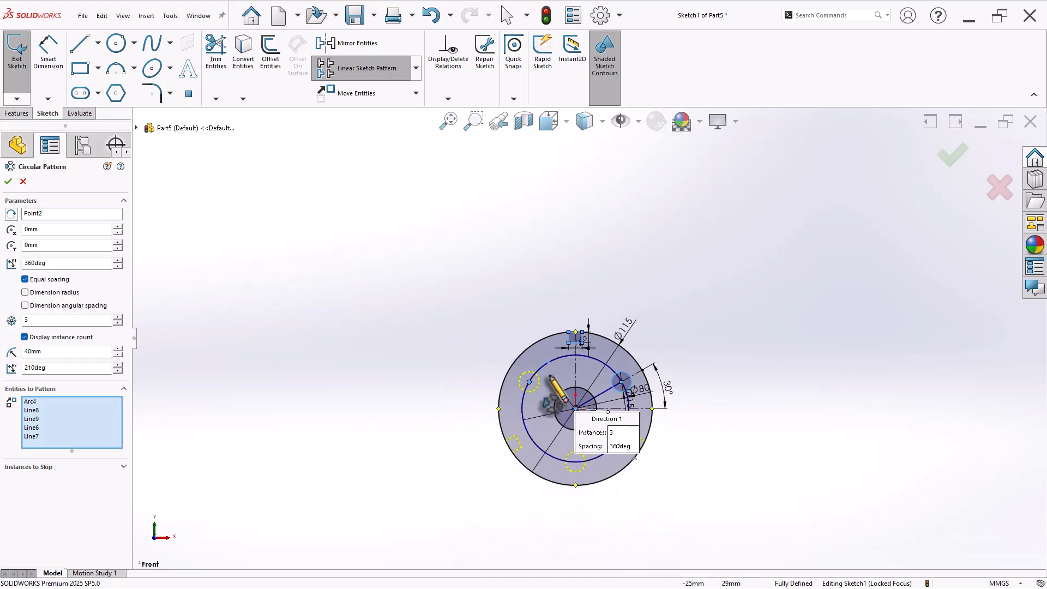
scroll(594, 401, down, 3)
click(955, 162)
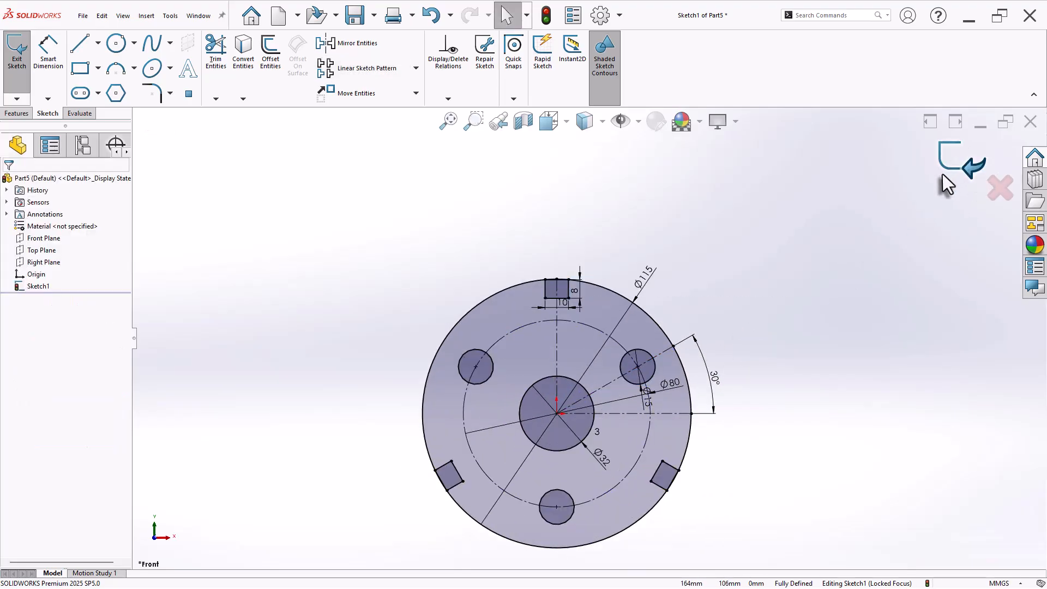
Extrude the disc region 15 mm, excluding the notches, the three small holes and the centre bore, and show it in isometric view.
scroll(846, 358, down, 1)
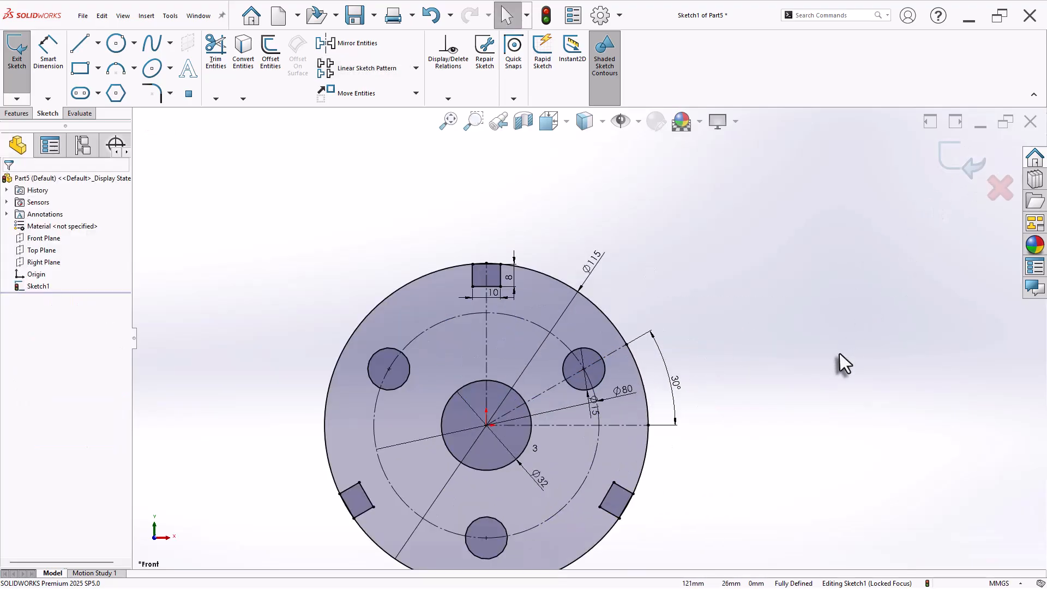
click(16, 113)
click(20, 50)
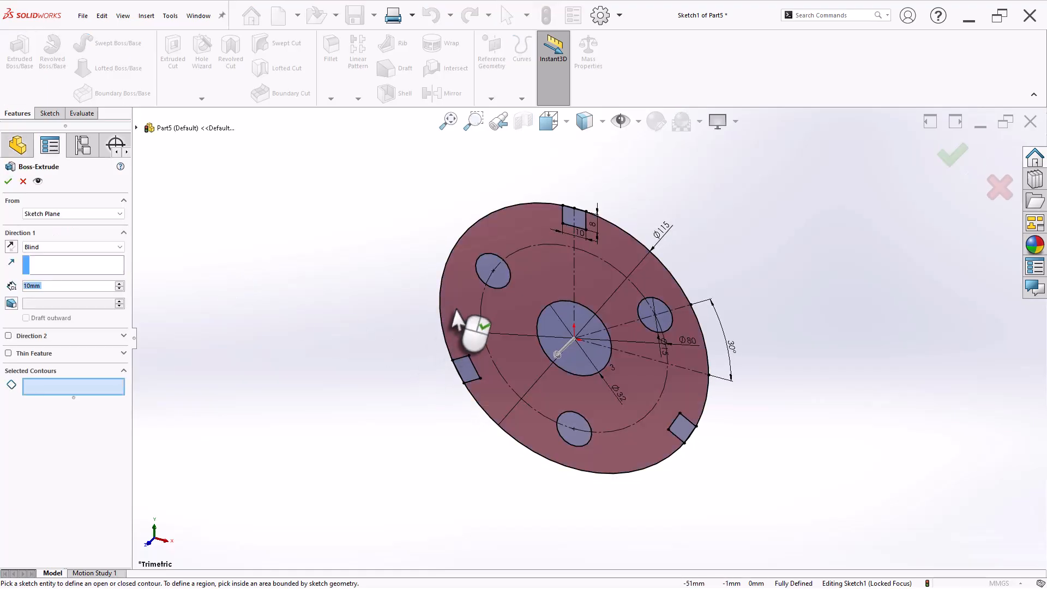
click(466, 321)
scroll(638, 240, down, 4)
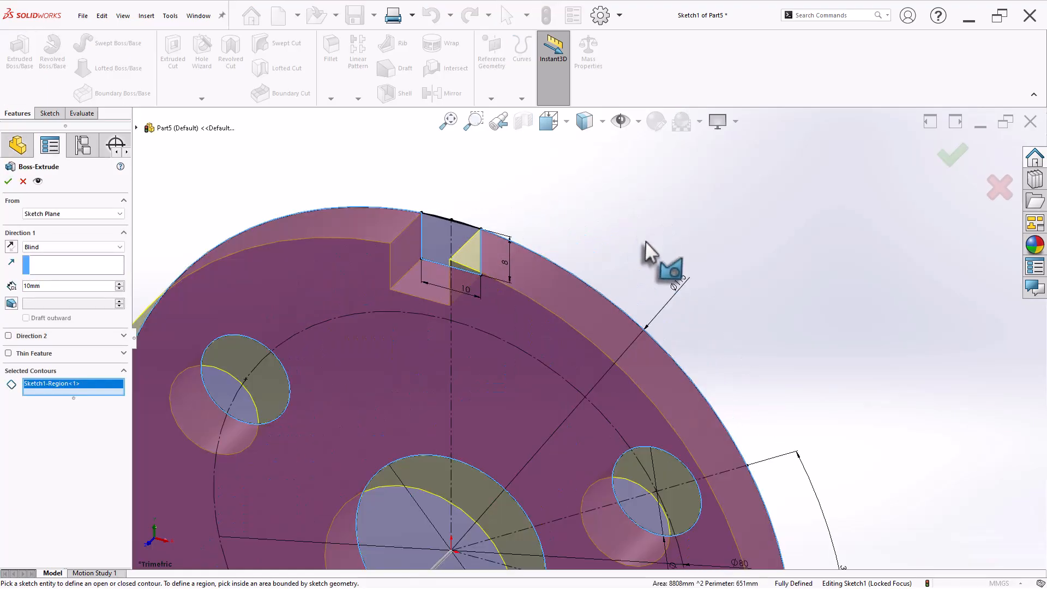
scroll(562, 240, down, 5)
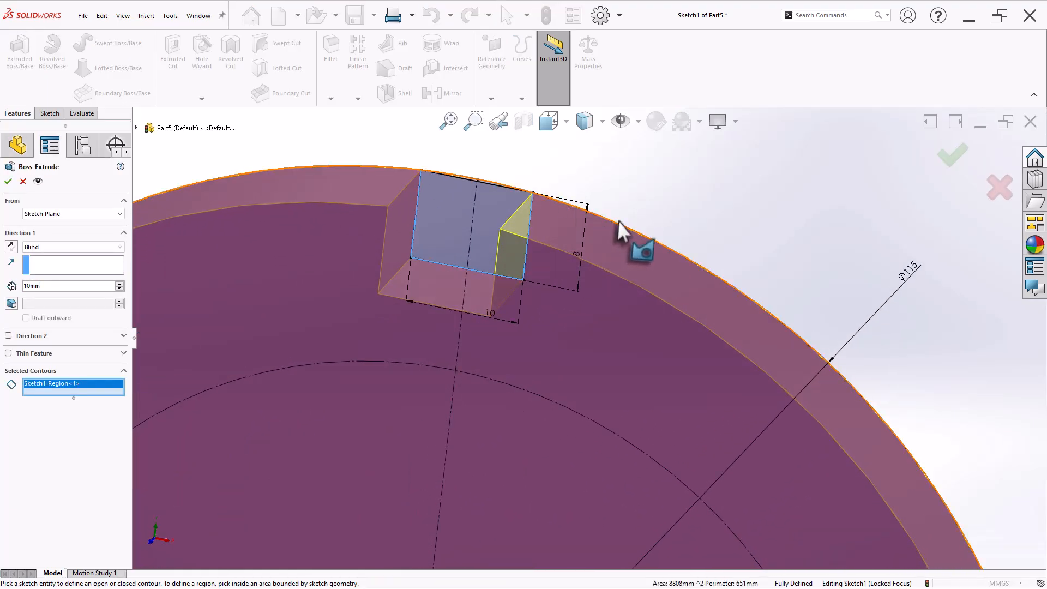
scroll(621, 229, up, 8)
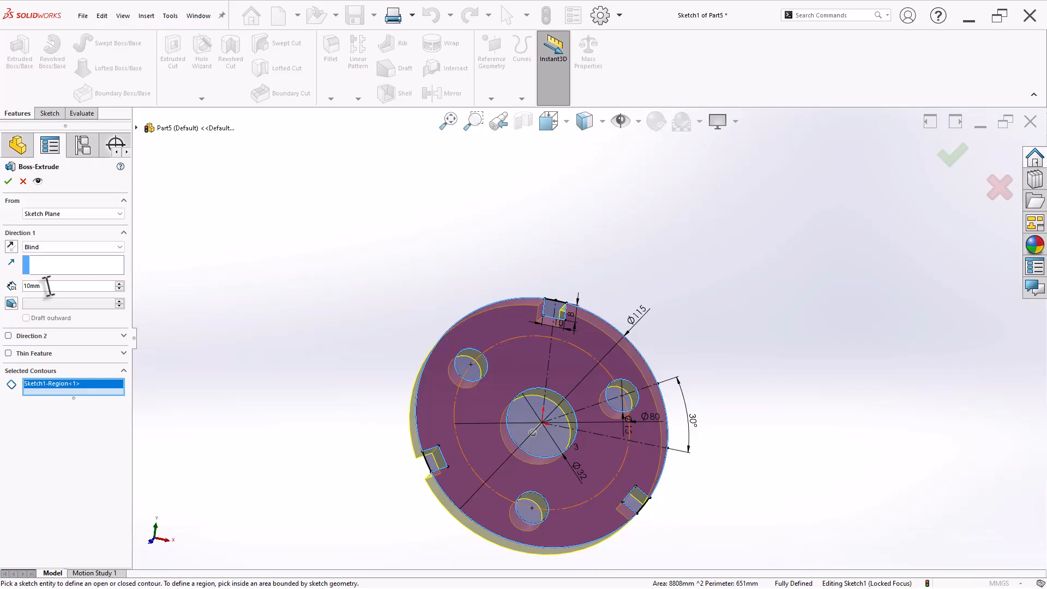
click(48, 285)
key(Return)
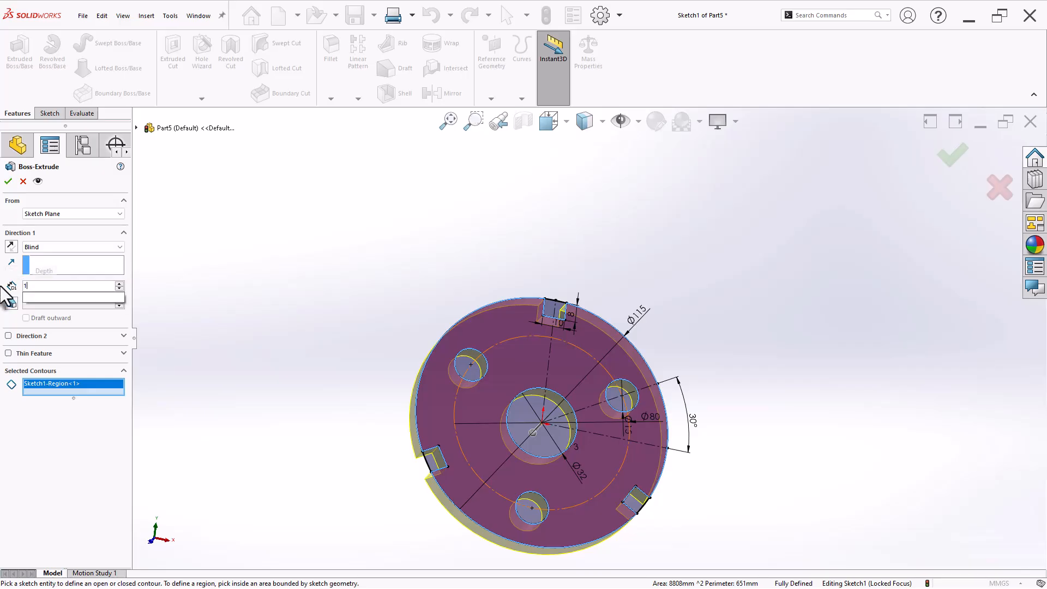
key(ctrl+7)
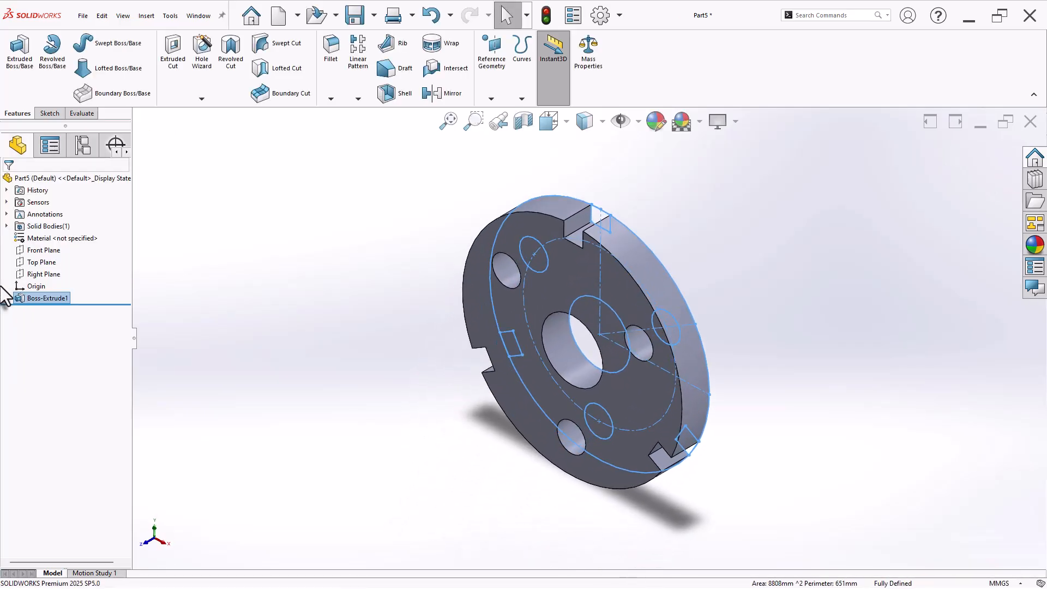
click(298, 331)
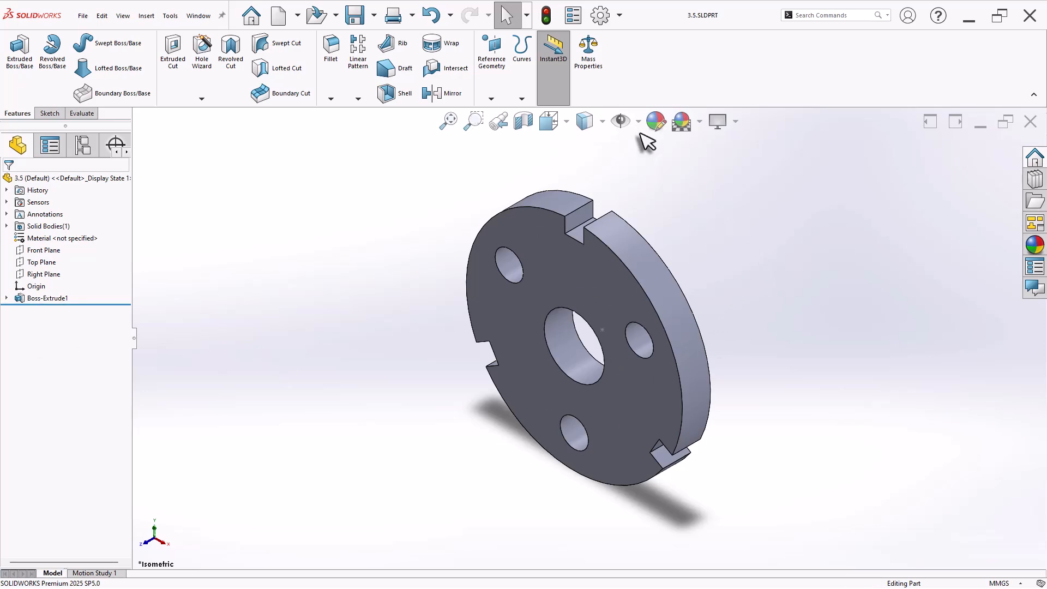
Evaluate the finished disc's mass properties, then switch to the PDF and view the Practice Problem 3.6 drawing.
click(588, 71)
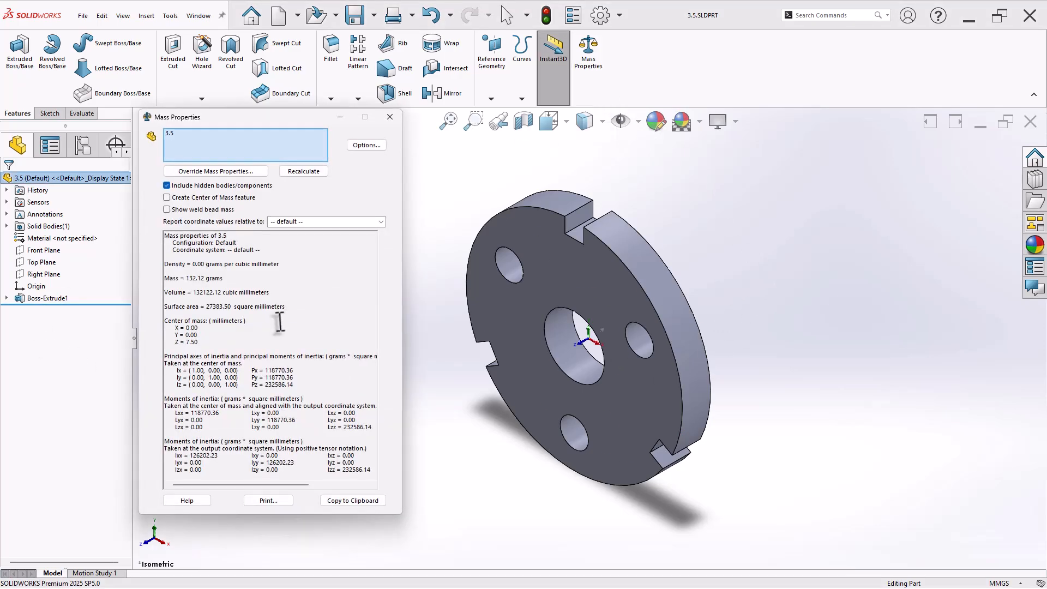
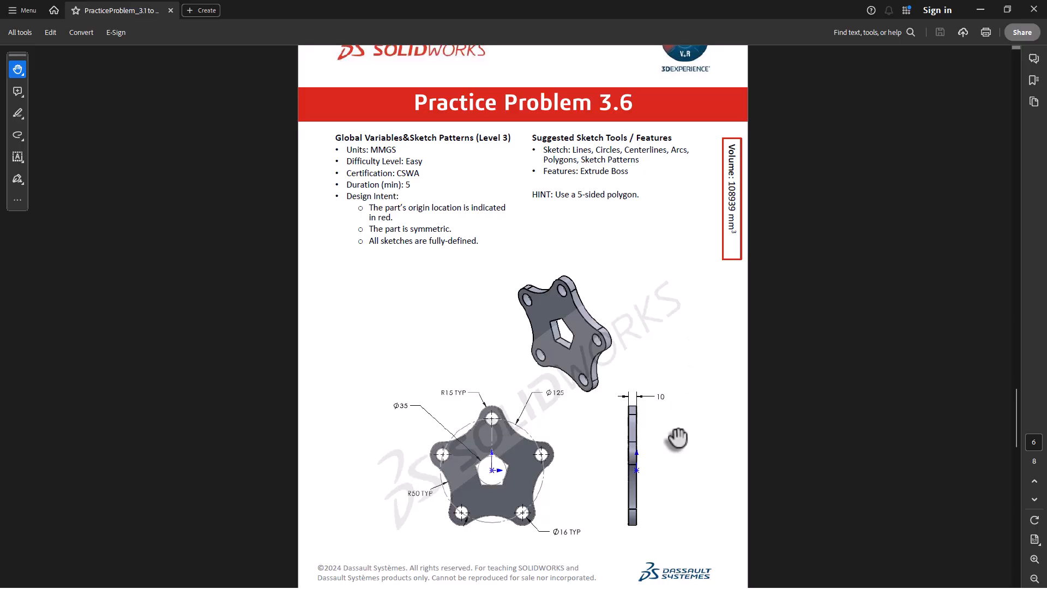
scroll(677, 438, down, 1)
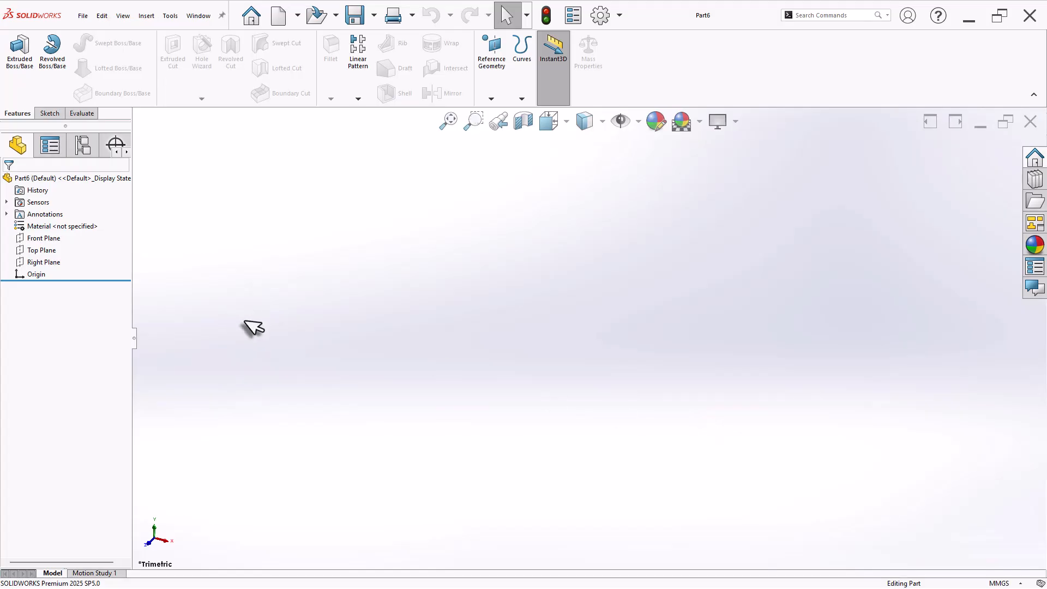
On the new part's Front Plane, sketch a five-sided polygon centred on the origin, with an inscribed circle about 30 mm in diameter and one vertex straight up.
click(60, 226)
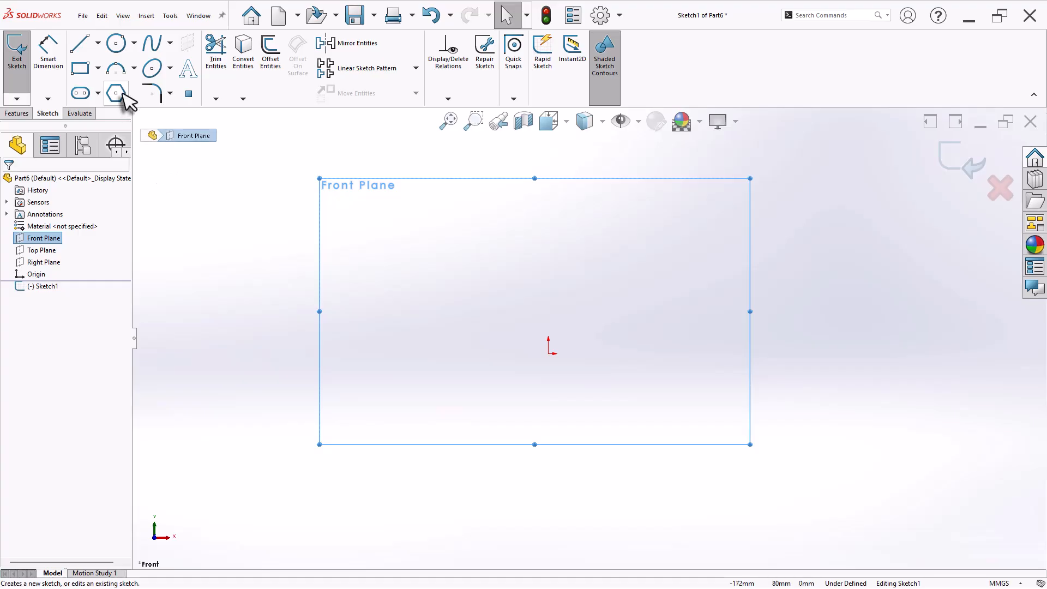
click(116, 93)
click(120, 246)
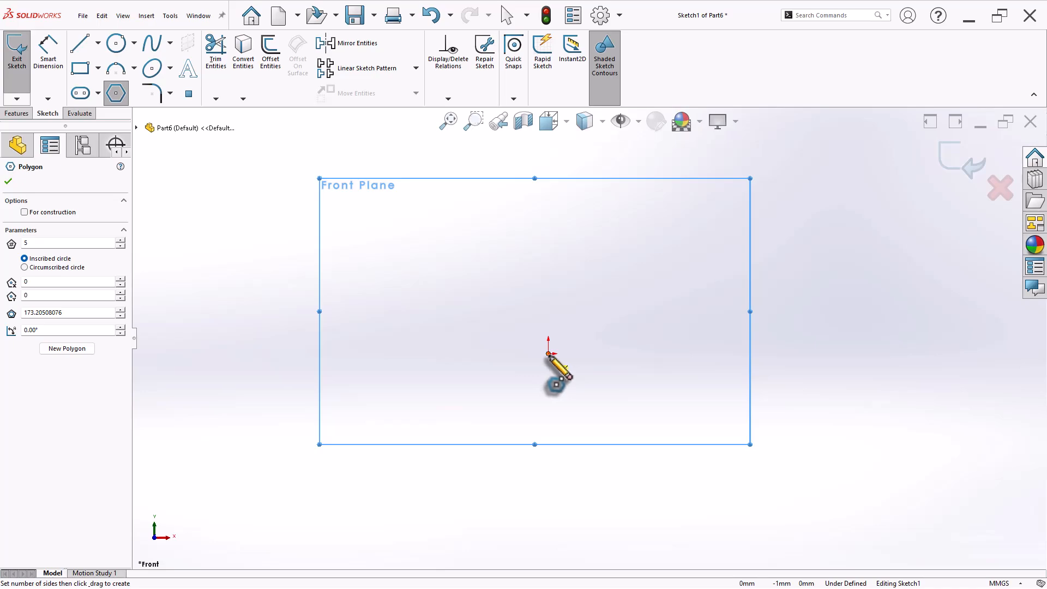
drag(548, 354, 551, 311)
right_click(592, 299)
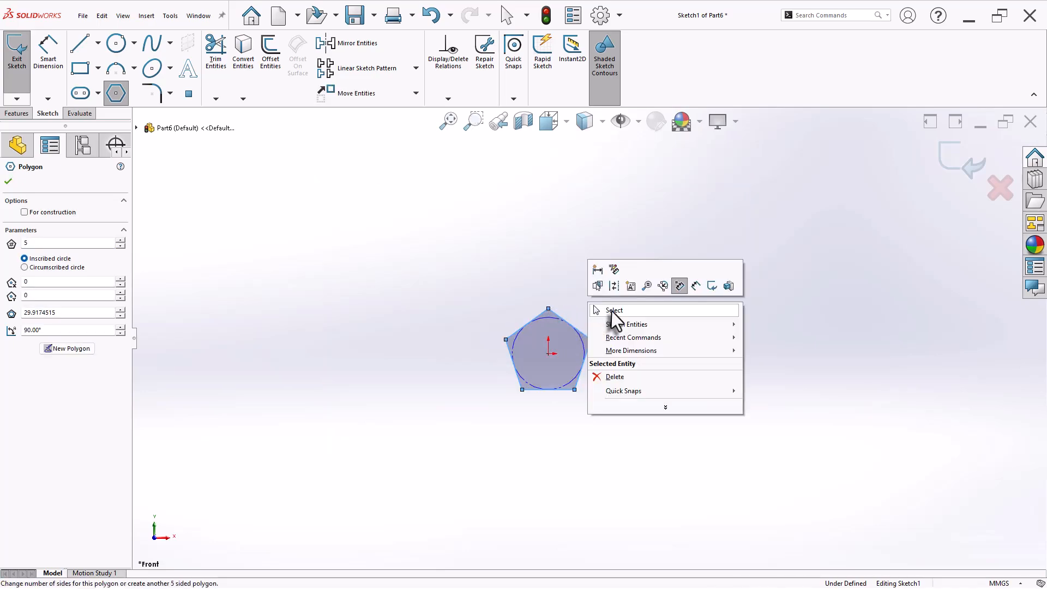
click(612, 311)
Dimension the pentagon's inscribed construction circle to a 35 mm diameter.
right_drag(678, 393, 700, 304)
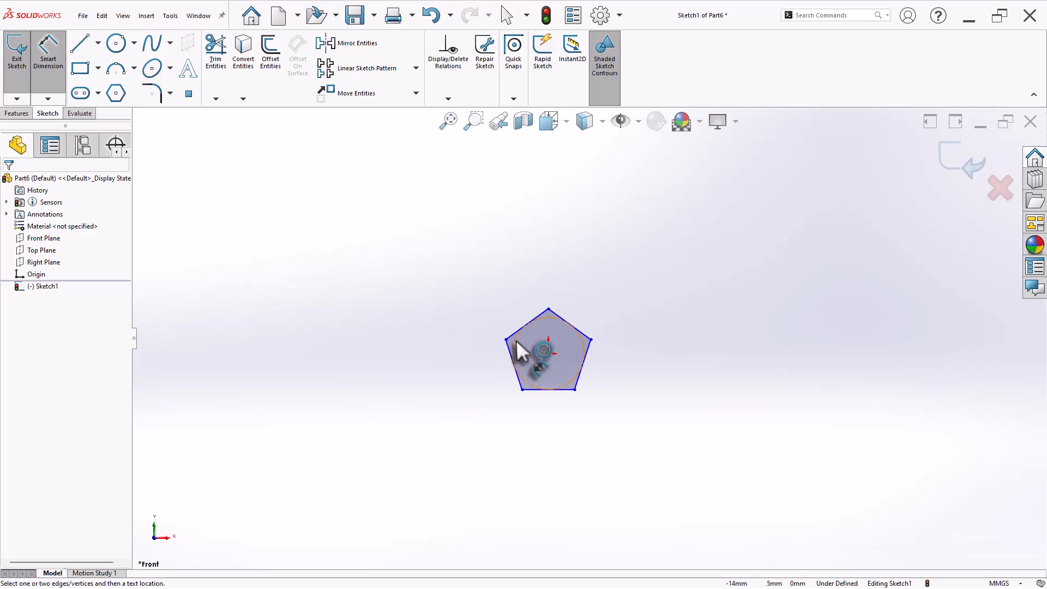
click(516, 339)
click(470, 308)
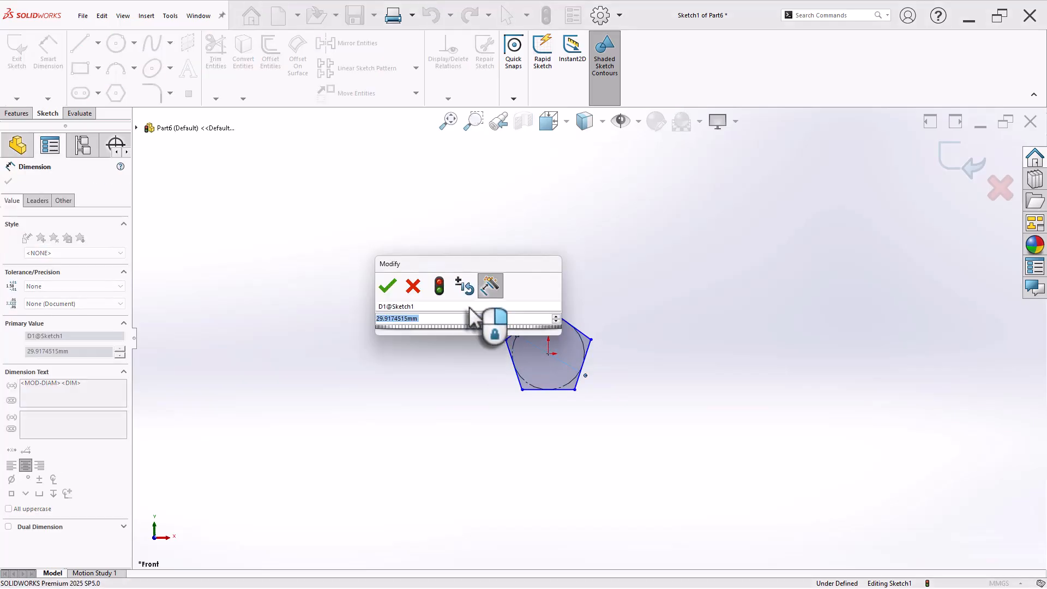
text(35)
key(Return)
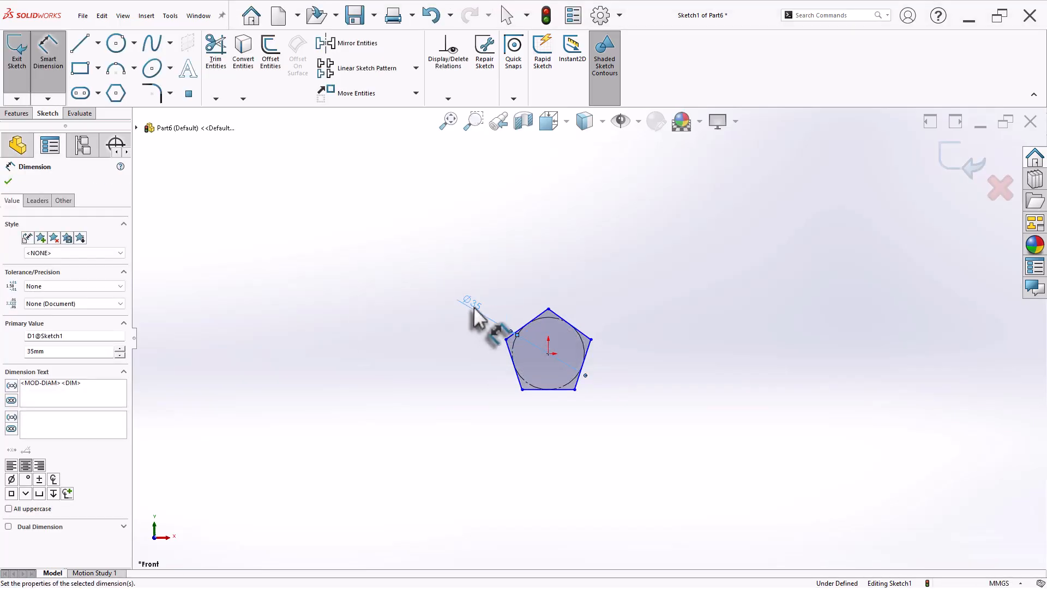
scroll(631, 428, down, 3)
right_click(603, 349)
click(631, 388)
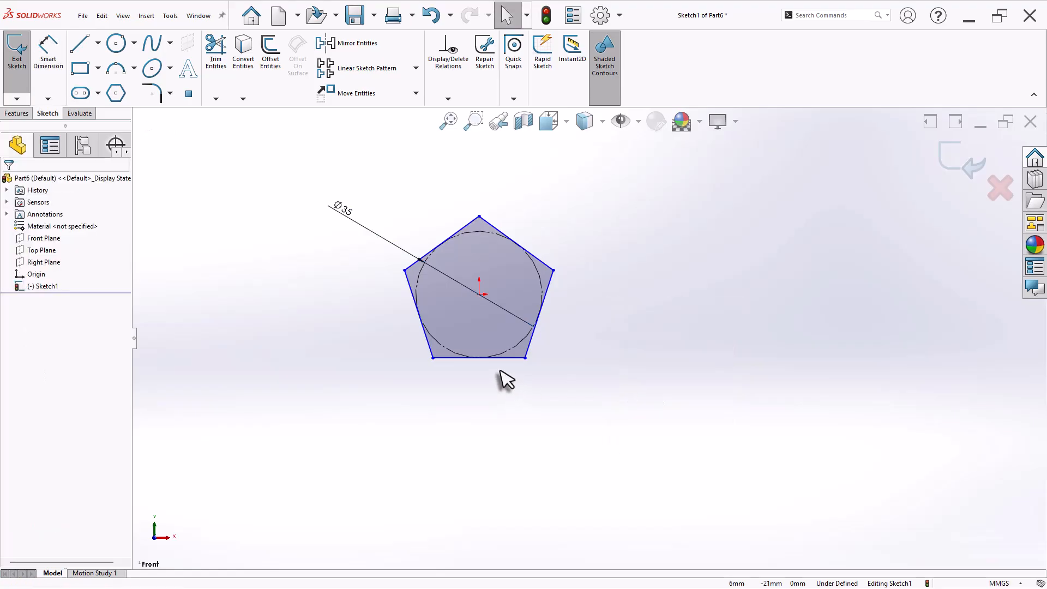
Add a horizontal relation to the pentagon's bottom side.
click(506, 358)
click(541, 311)
click(575, 399)
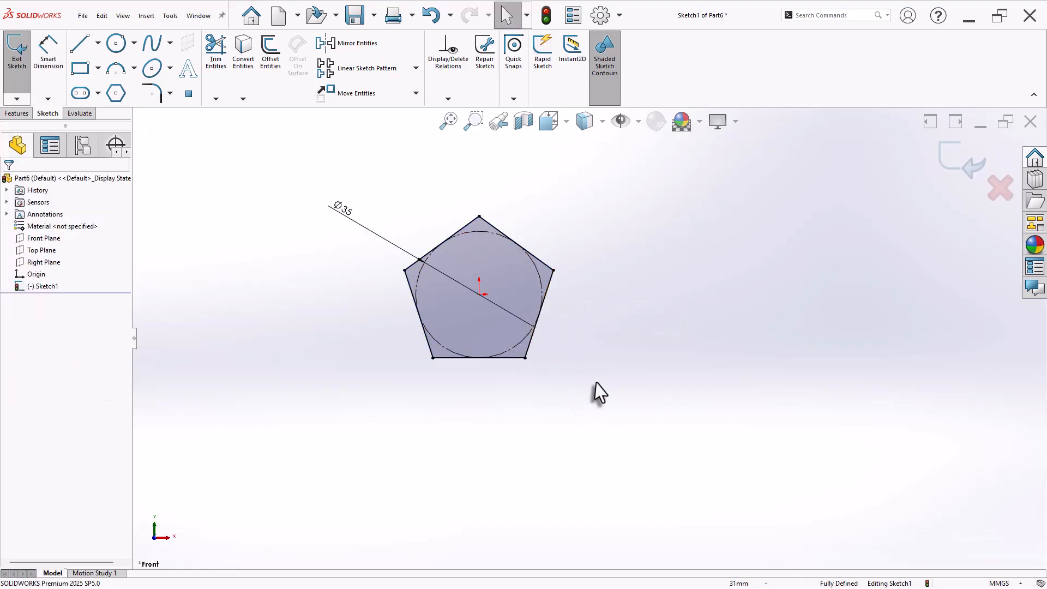
scroll(641, 321, up, 3)
scroll(647, 327, up, 1)
scroll(652, 227, down, 1)
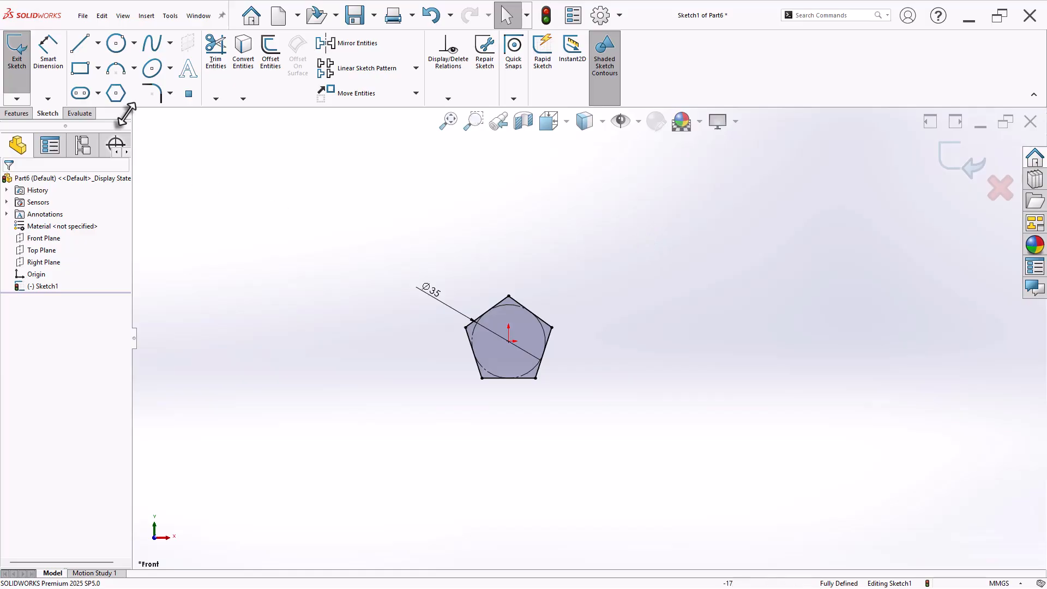
Sketch a 125 mm diameter construction circle centred on the origin around the pentagon.
click(120, 48)
click(509, 341)
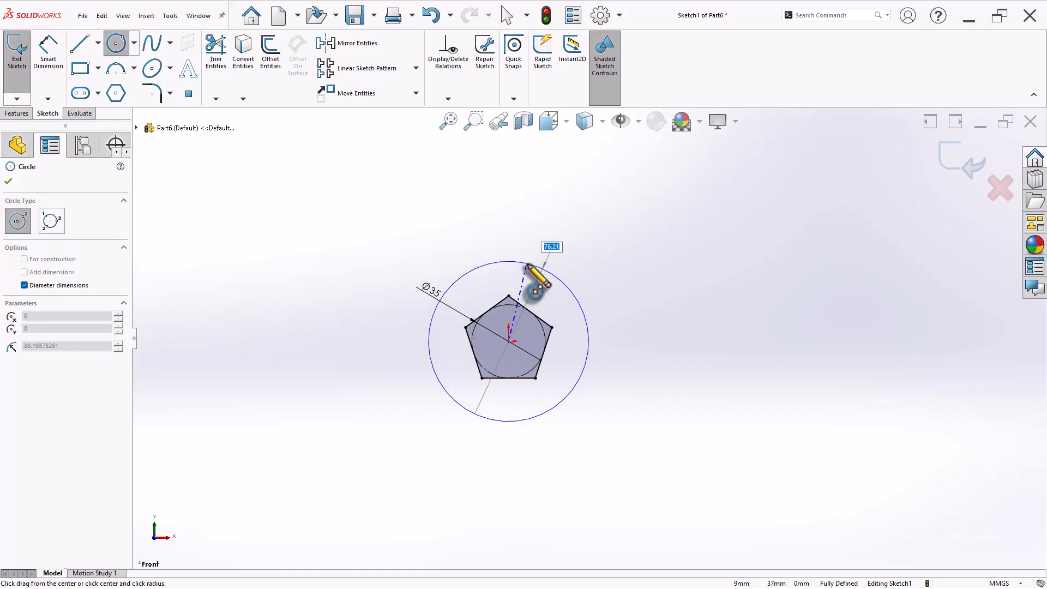
text(125)
key(Return)
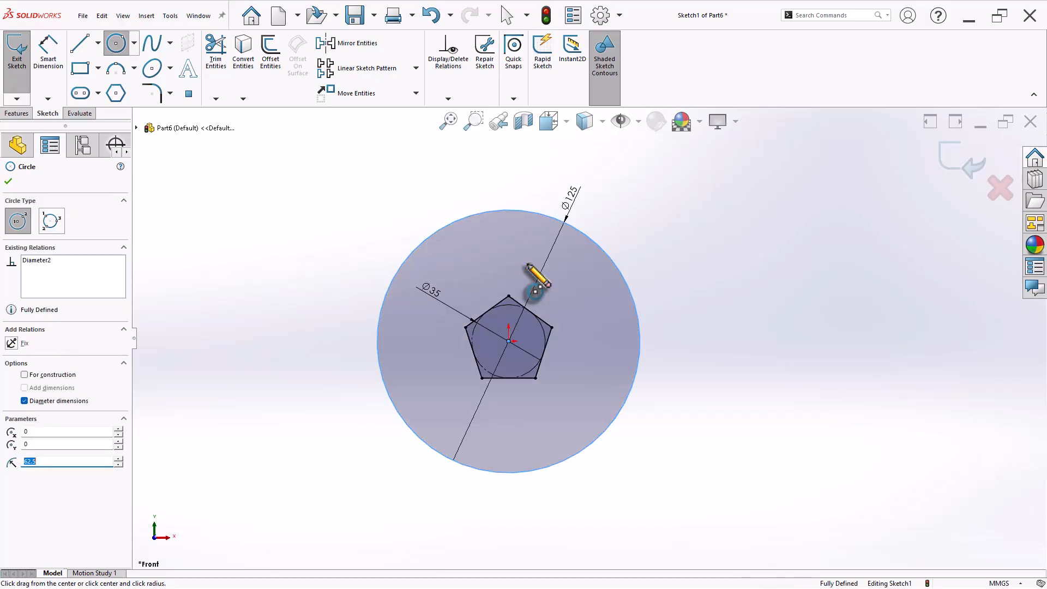
click(24, 374)
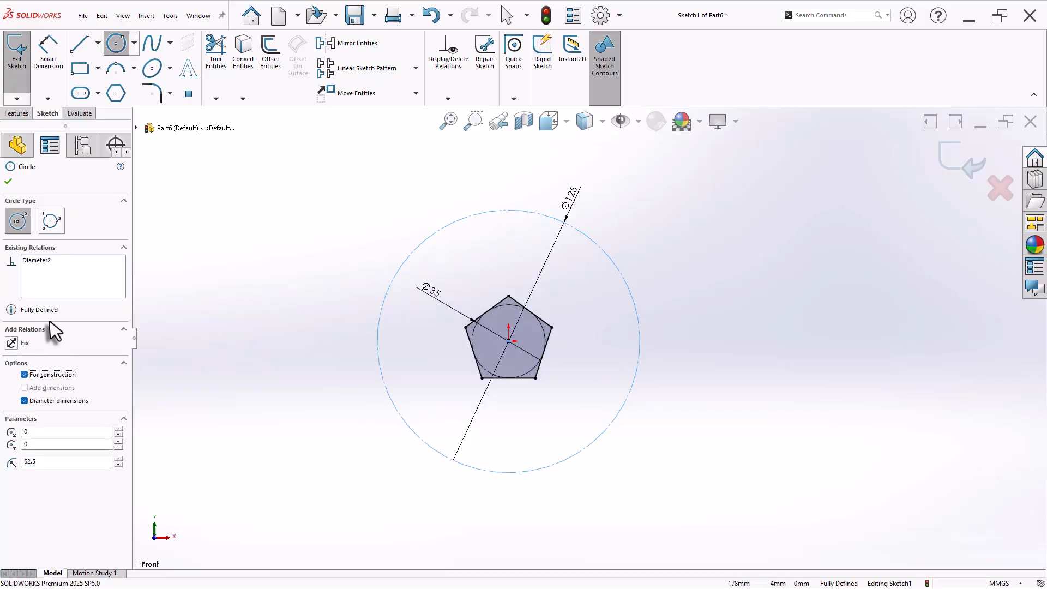
click(9, 182)
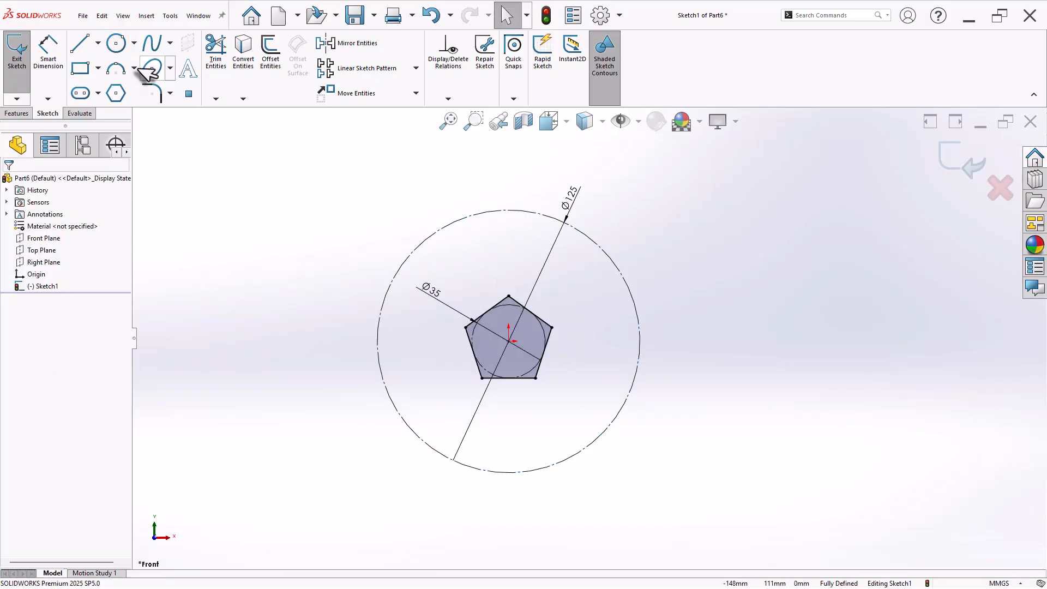
Draw two centerlines from the origin to the 125 mm construction circle, one vertically upward and one to the upper right about 53° from vertical.
click(98, 43)
click(105, 73)
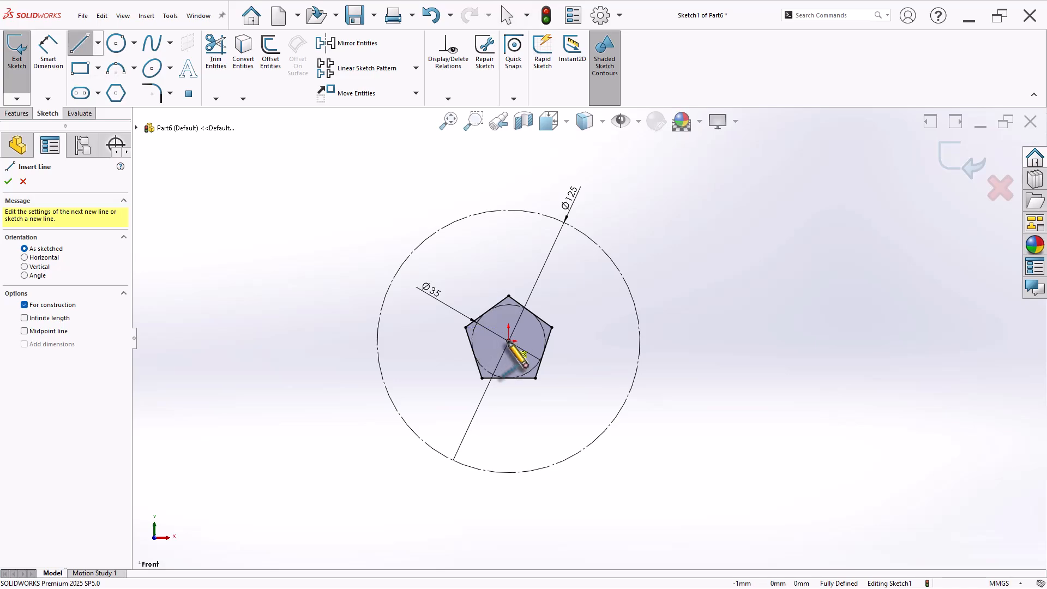
click(509, 210)
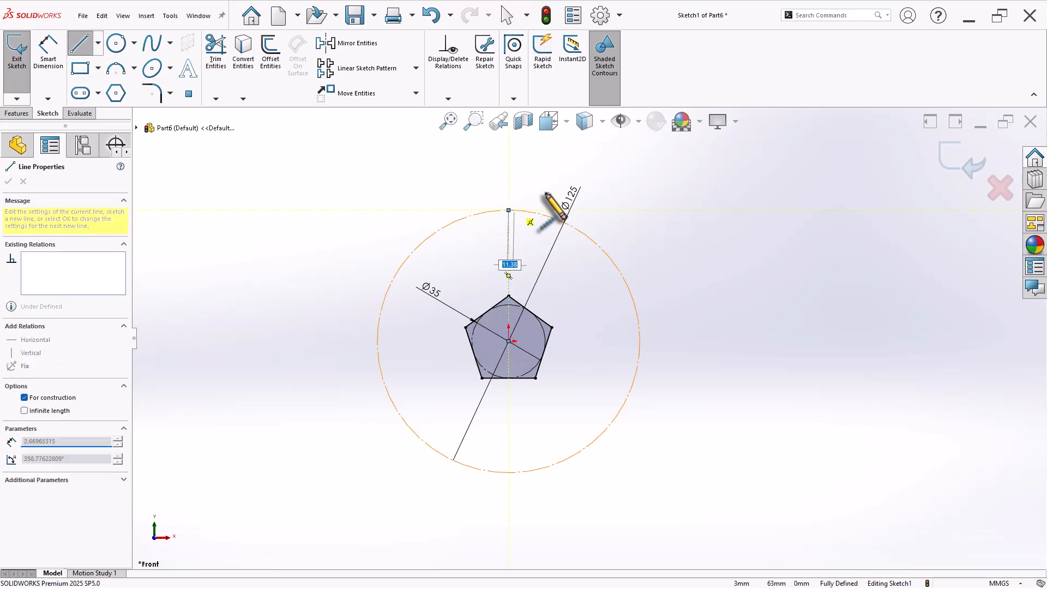
click(509, 341)
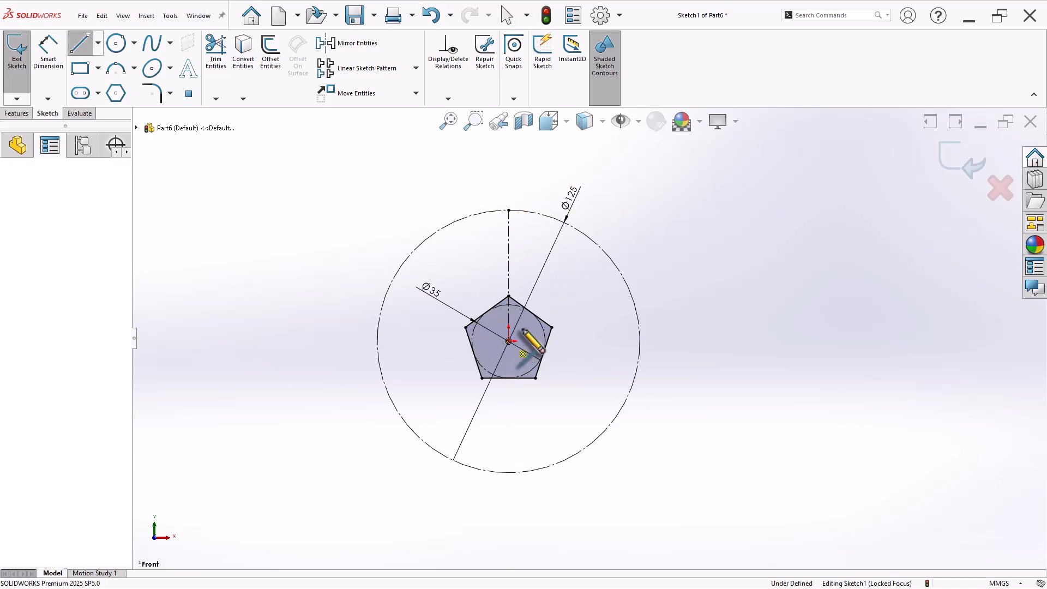
click(614, 262)
right_click(630, 251)
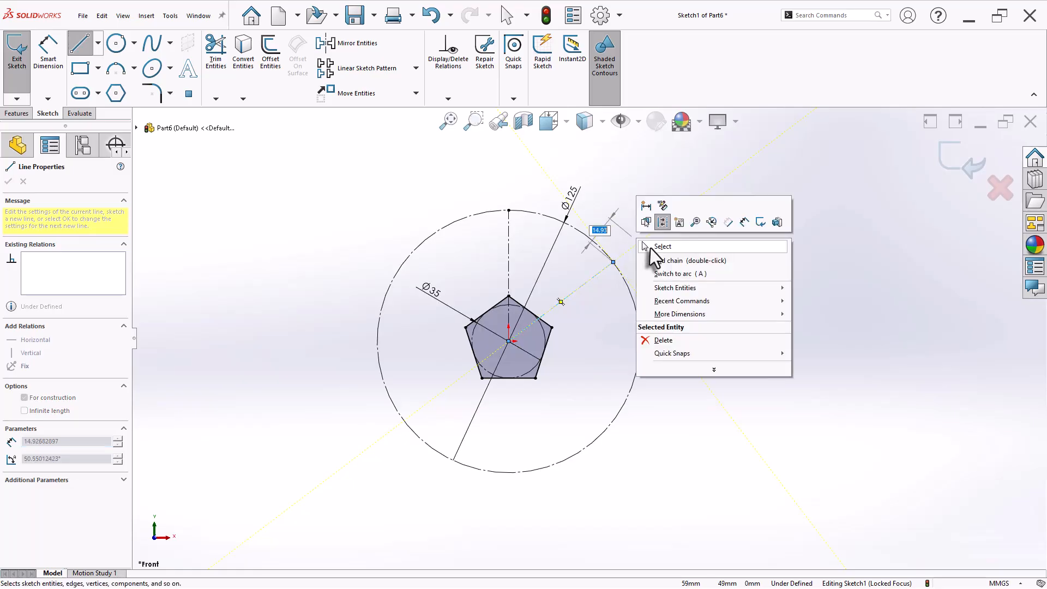
click(652, 252)
Dimension the angle between the vertical centerline and the upper-right centerline to 72°.
right_drag(704, 363, 703, 307)
click(510, 278)
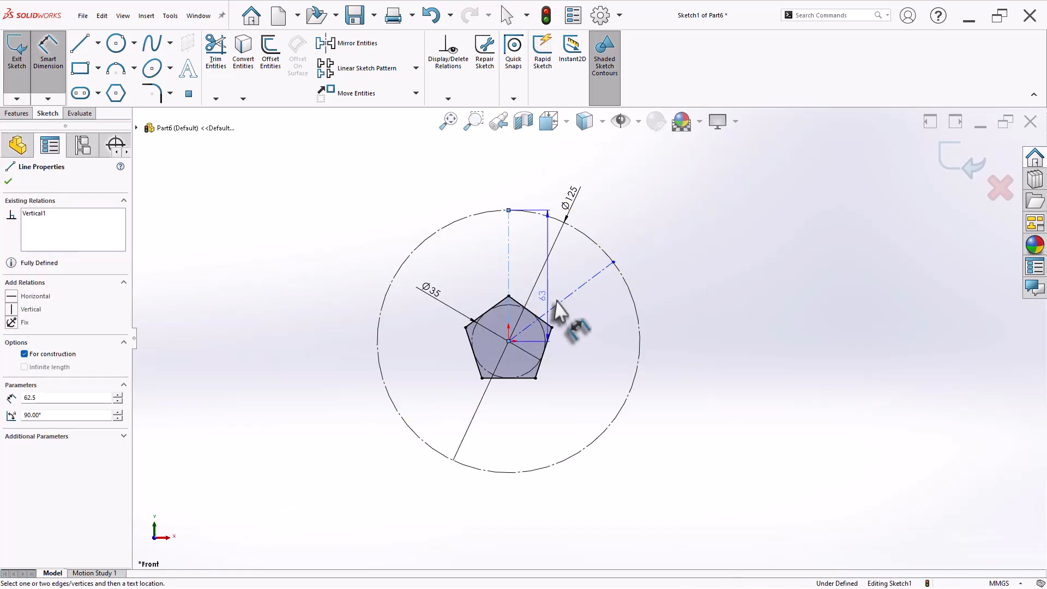
click(568, 297)
click(570, 299)
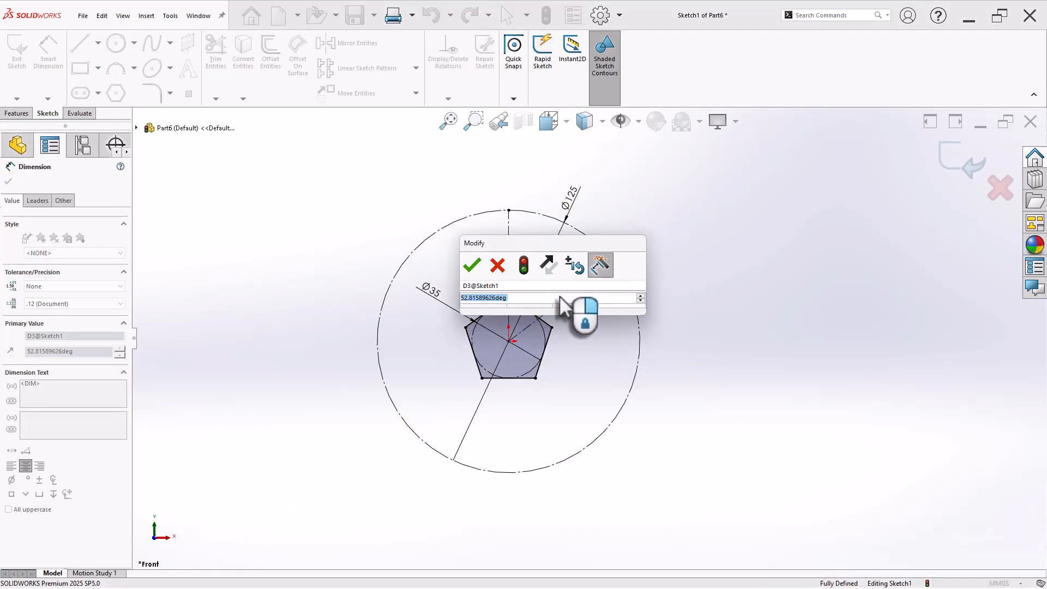
text(72)
key(Return)
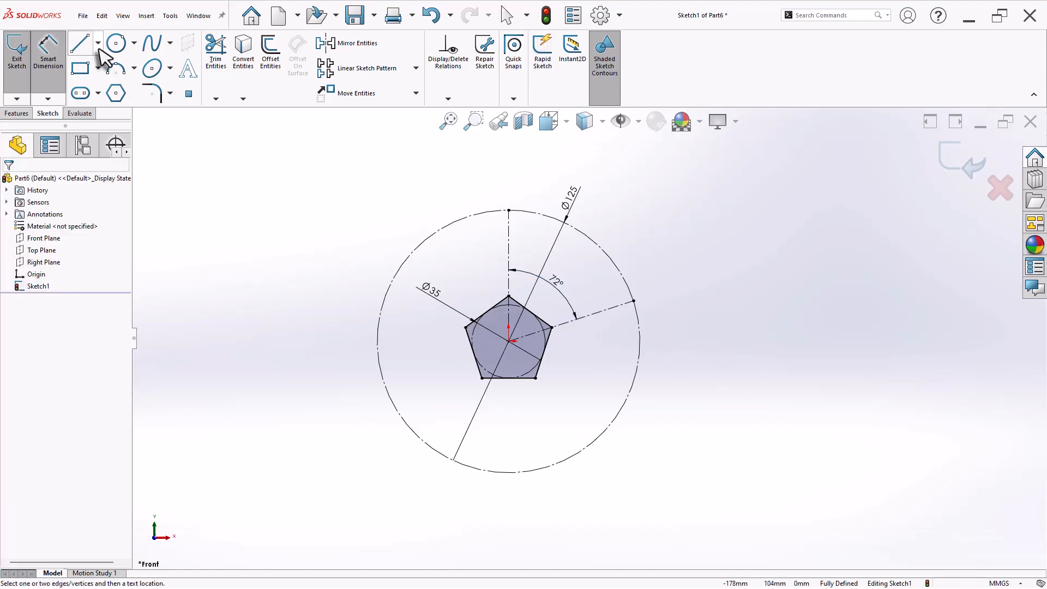
Mirror the upper-right centerline about the vertical centerline.
click(339, 44)
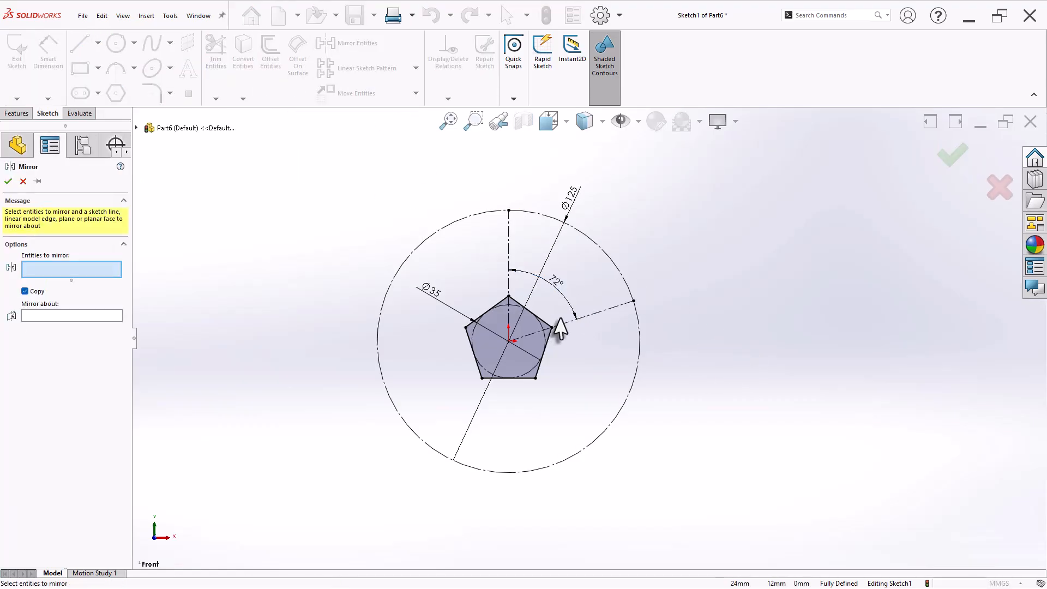
click(596, 328)
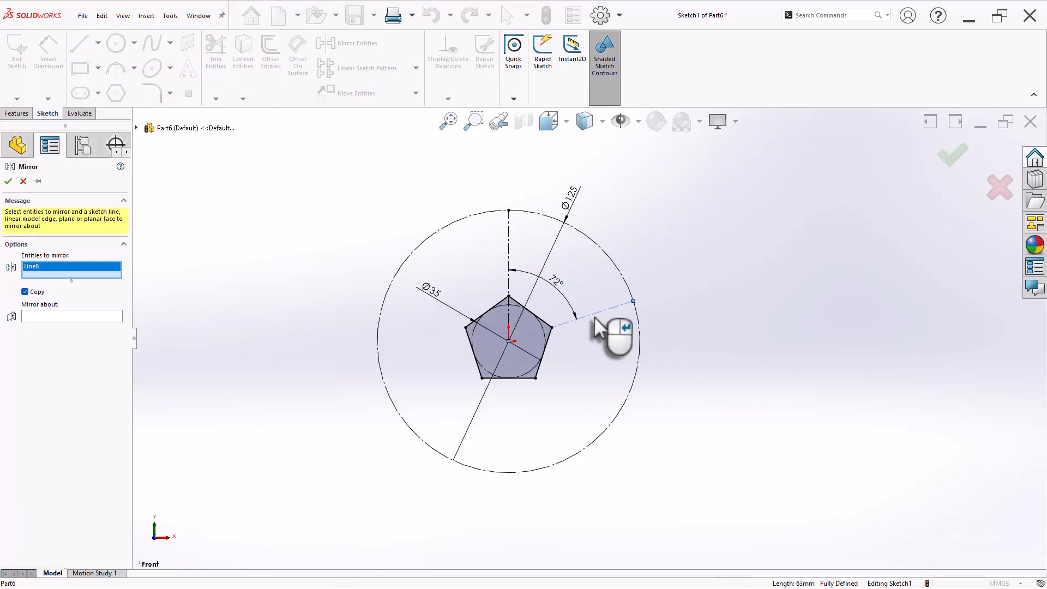
click(508, 265)
right_click(508, 264)
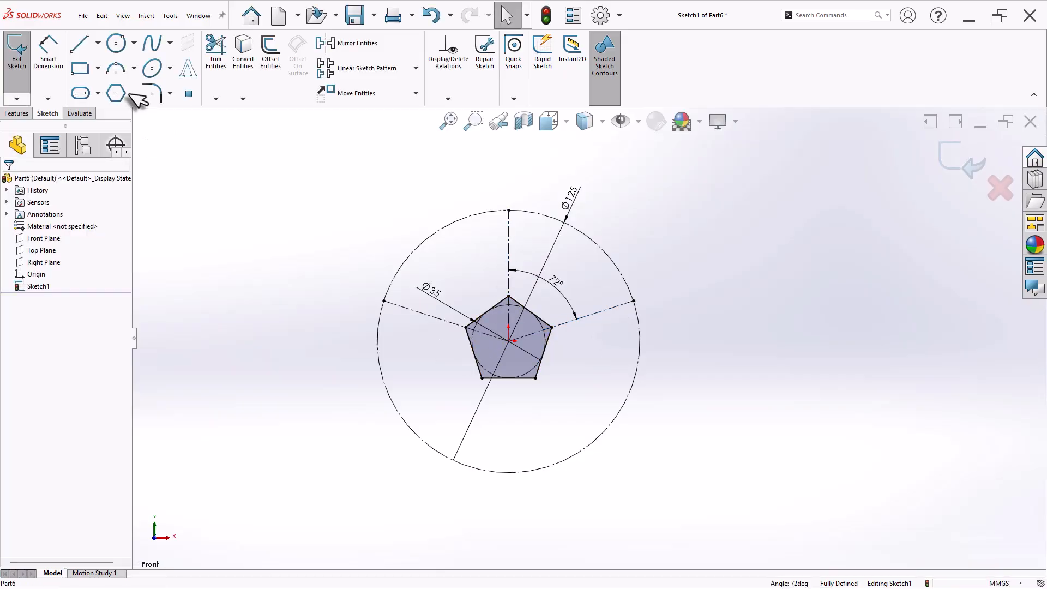
Draw a centerline from the origin to the lower left of the 125 mm circle, about 75° from the upper-left centerline.
click(80, 47)
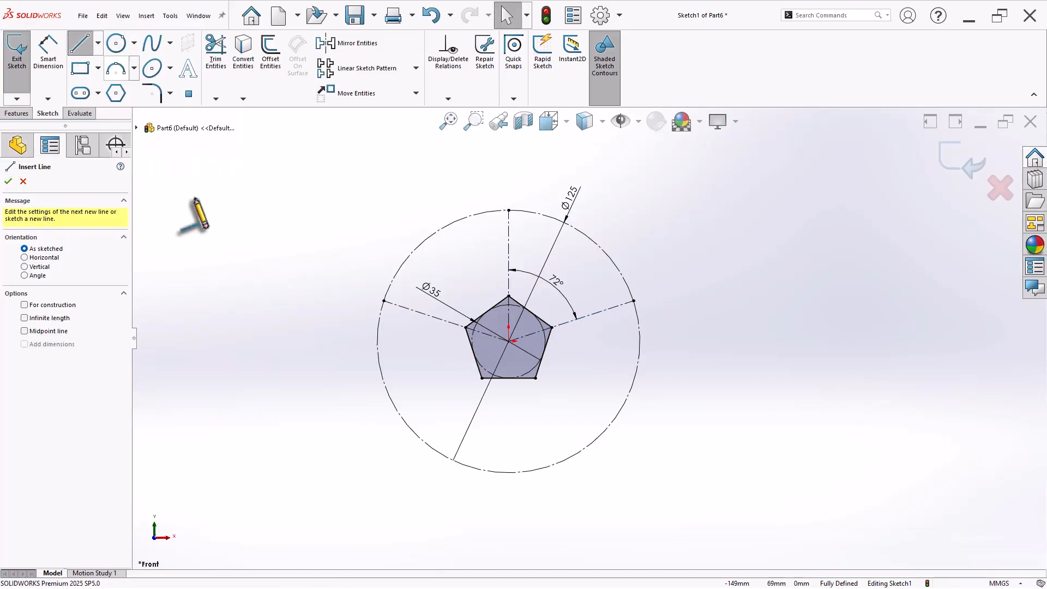
click(98, 43)
click(100, 77)
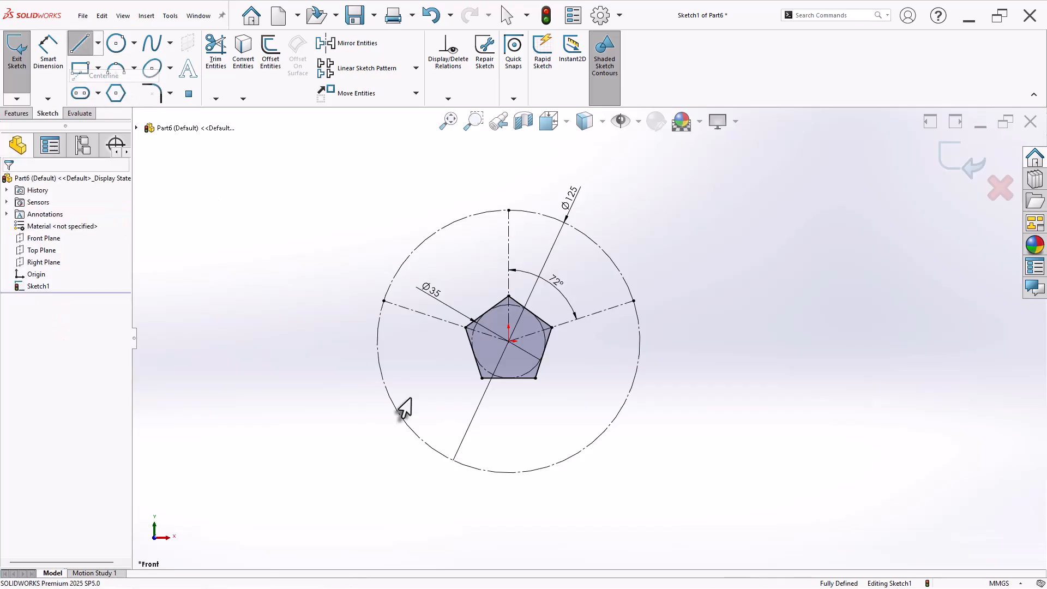
click(509, 342)
click(437, 453)
right_click(305, 392)
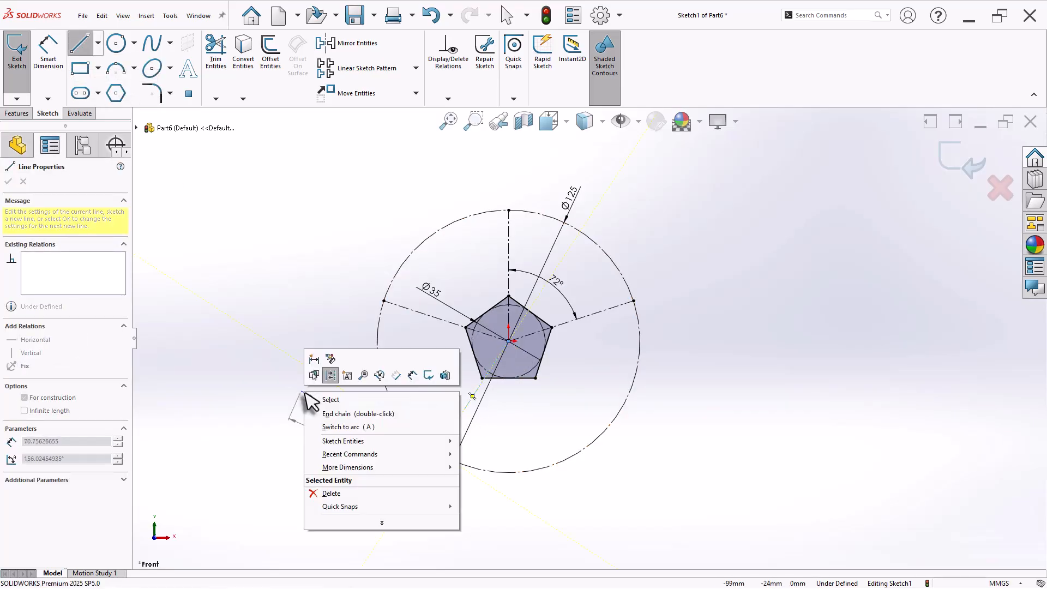
click(314, 403)
Dimension the angle between the upper-left and lower-left centerlines to 72°.
key(d)
click(455, 332)
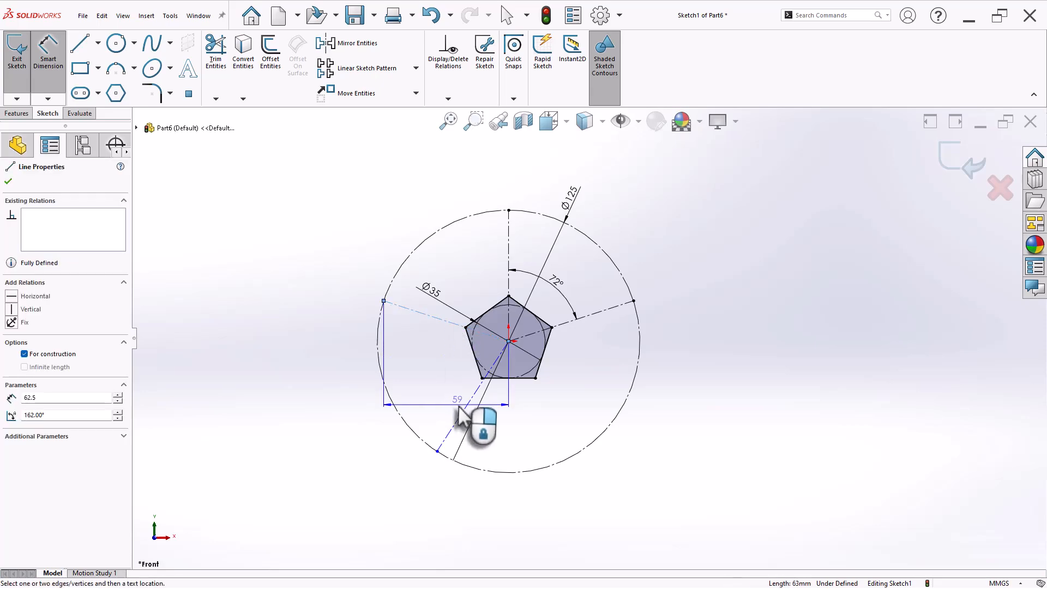
click(464, 419)
click(443, 382)
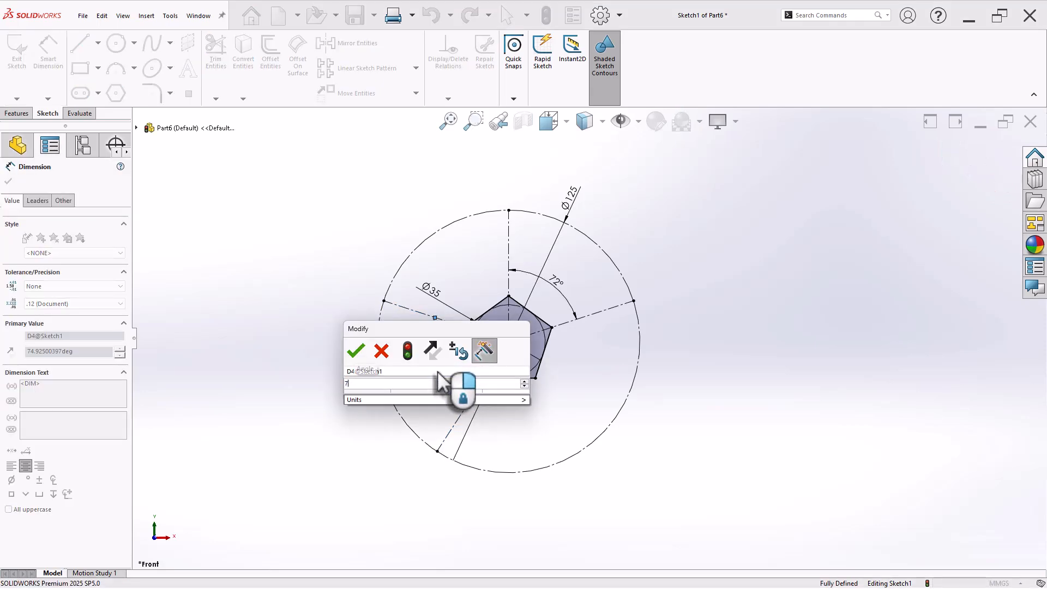
text(72)
key(Return)
click(305, 357)
right_click(269, 337)
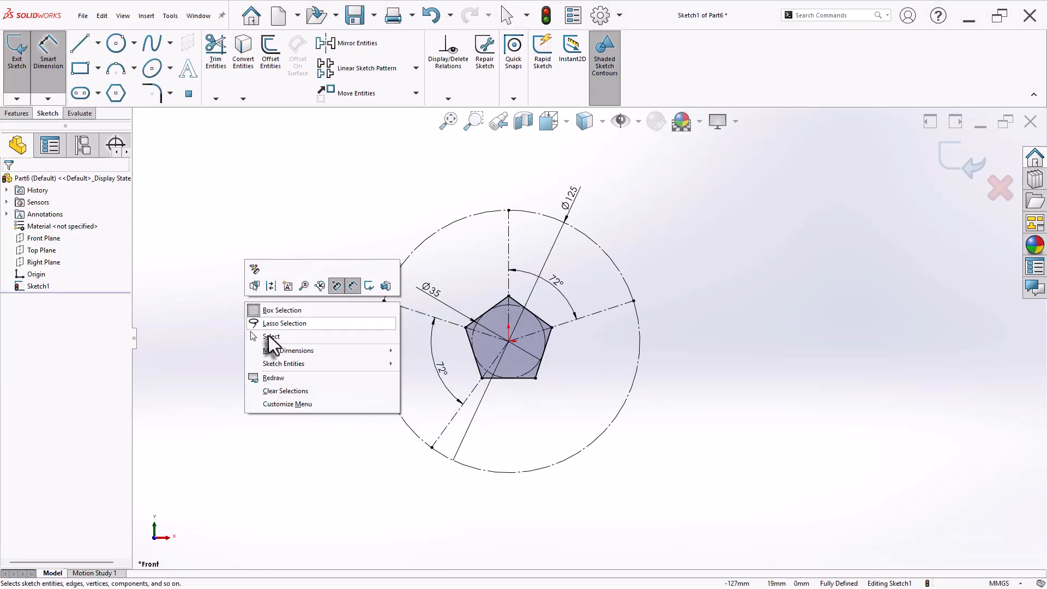
click(271, 336)
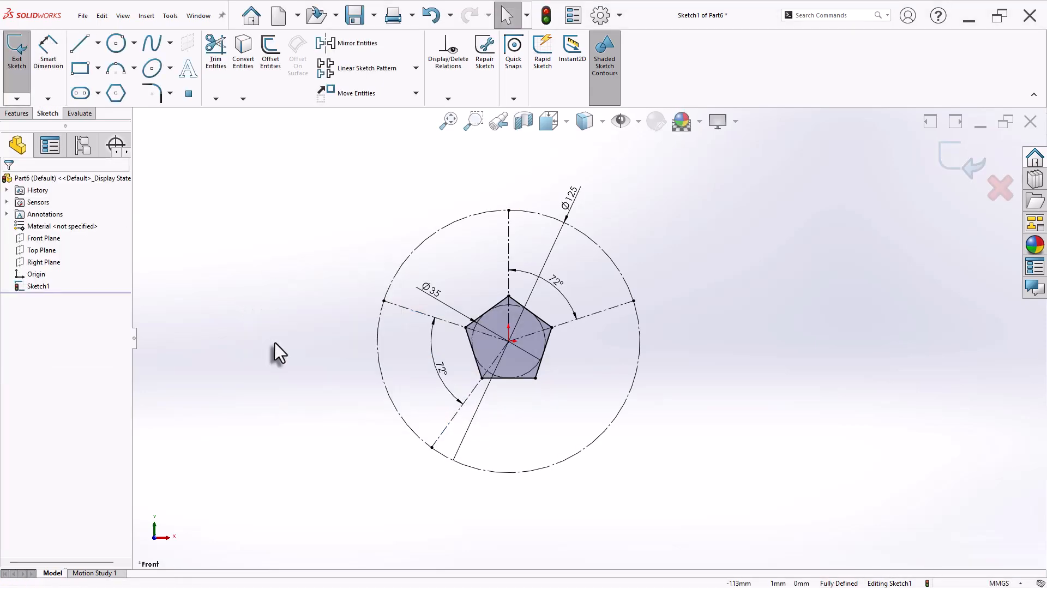
Mirror the lower-left centerline about the vertical centerline to complete the five spokes.
click(362, 46)
click(456, 417)
right_click(457, 419)
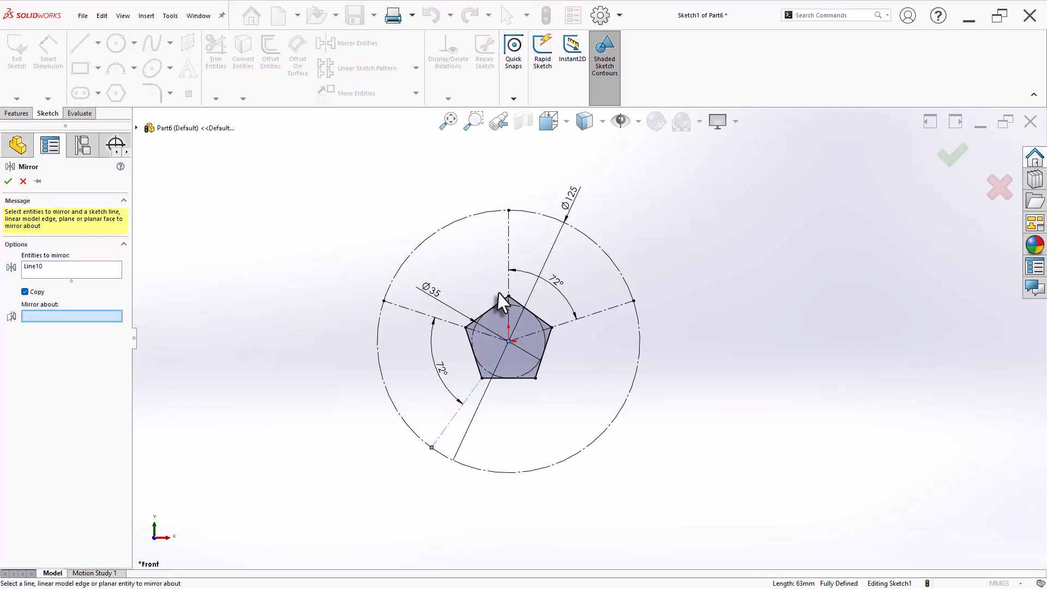
click(508, 293)
right_click(509, 282)
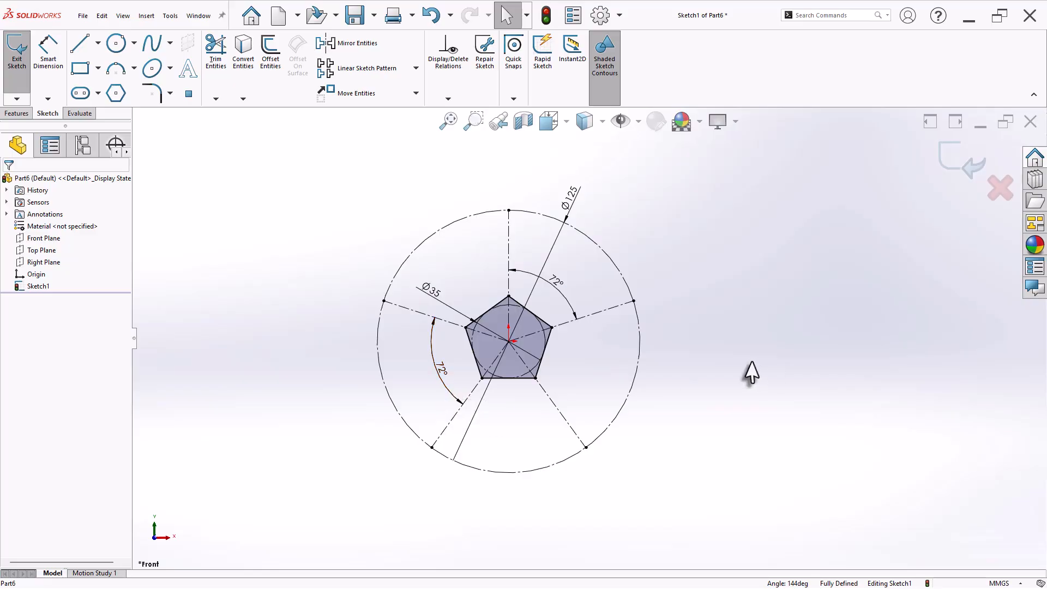
Sketch five 30 mm diameter circles, one centred on the outer end of each centerline.
scroll(711, 325, down, 1)
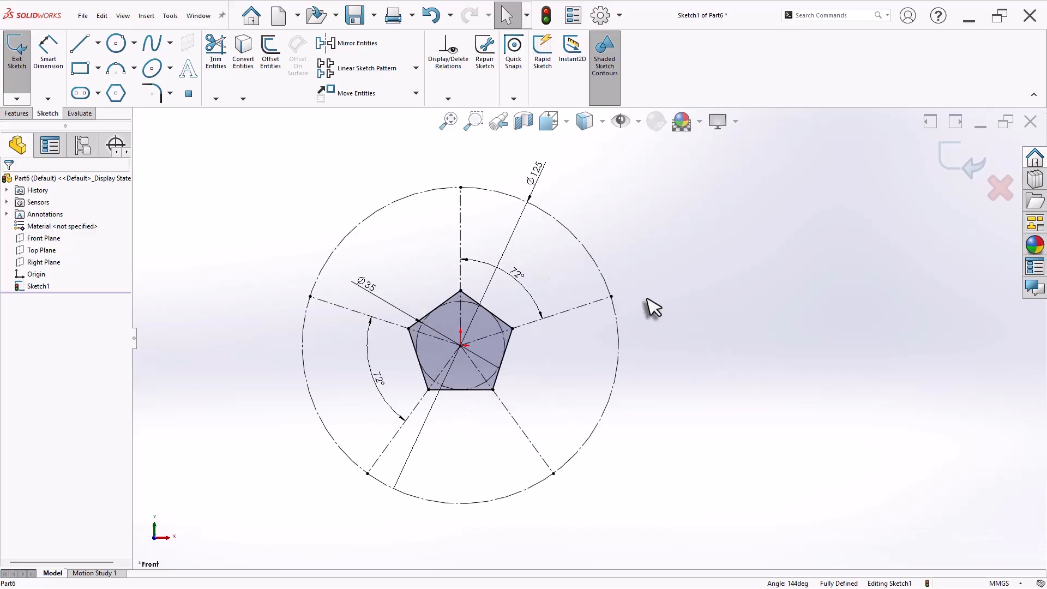
click(121, 47)
click(461, 187)
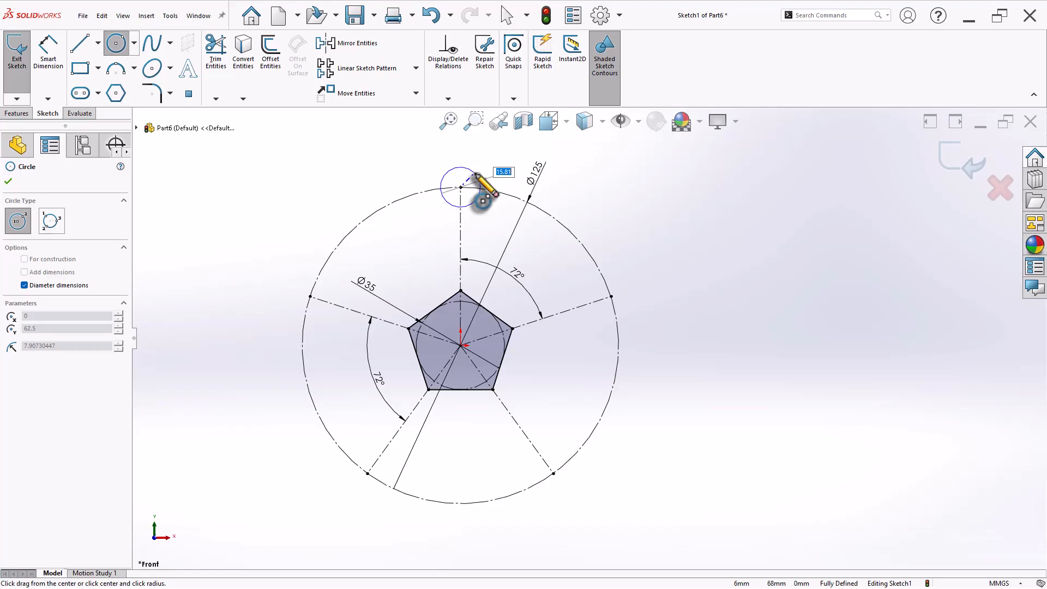
key(Return)
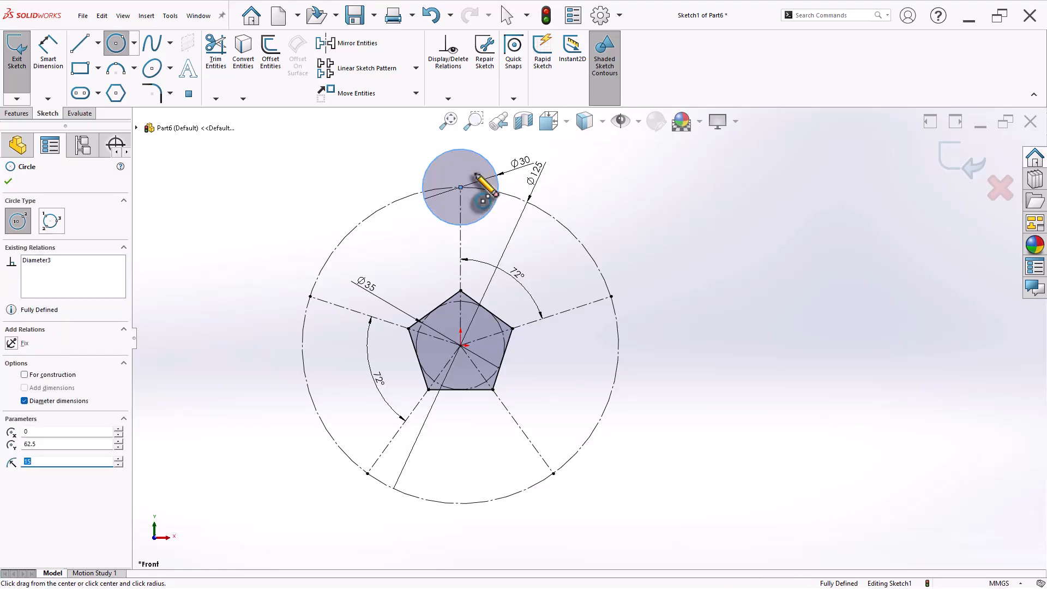
click(368, 474)
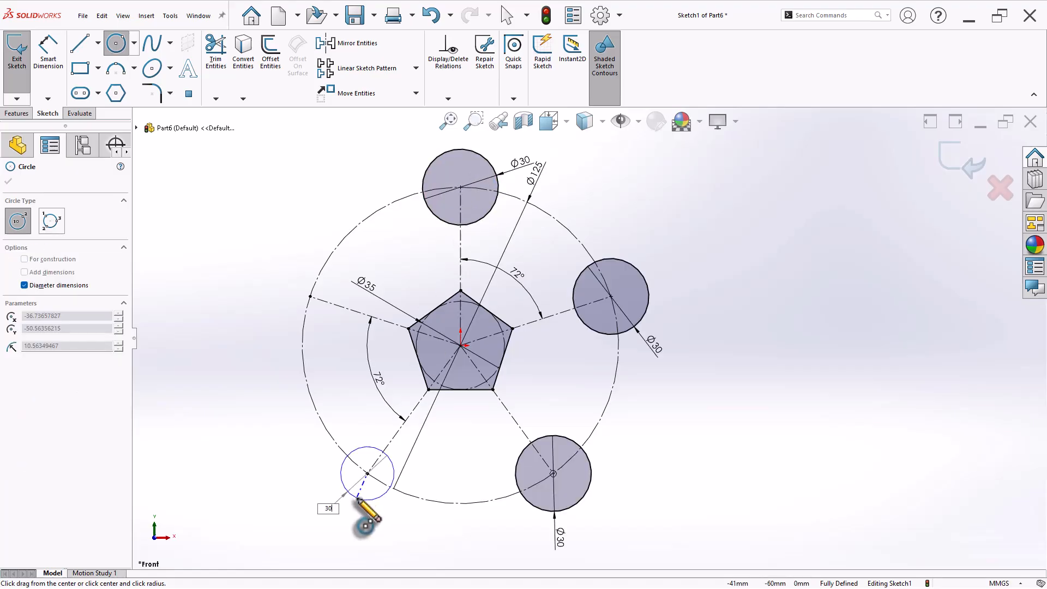
key(Return)
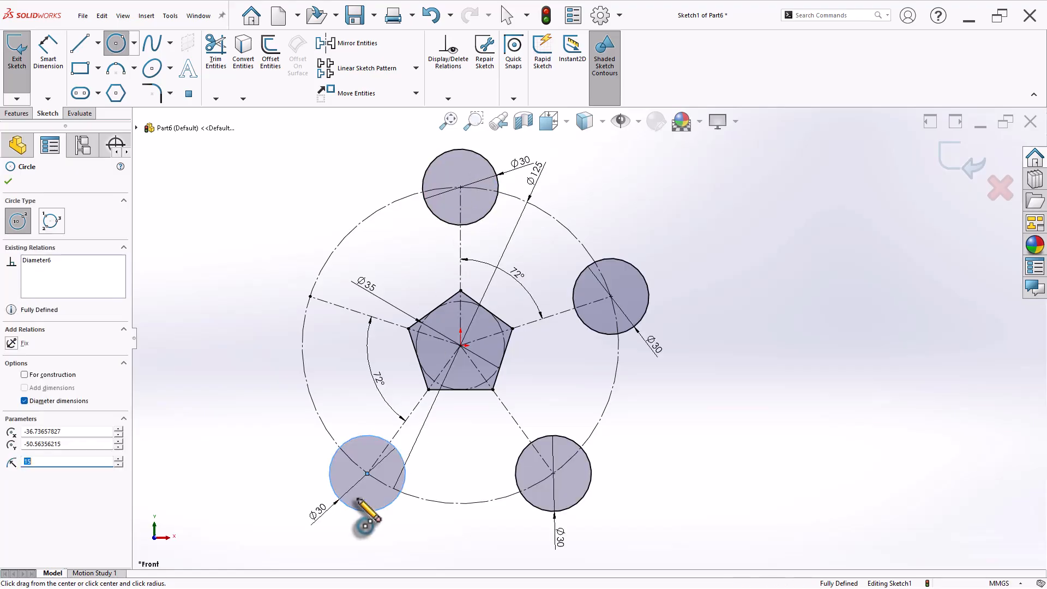
click(310, 296)
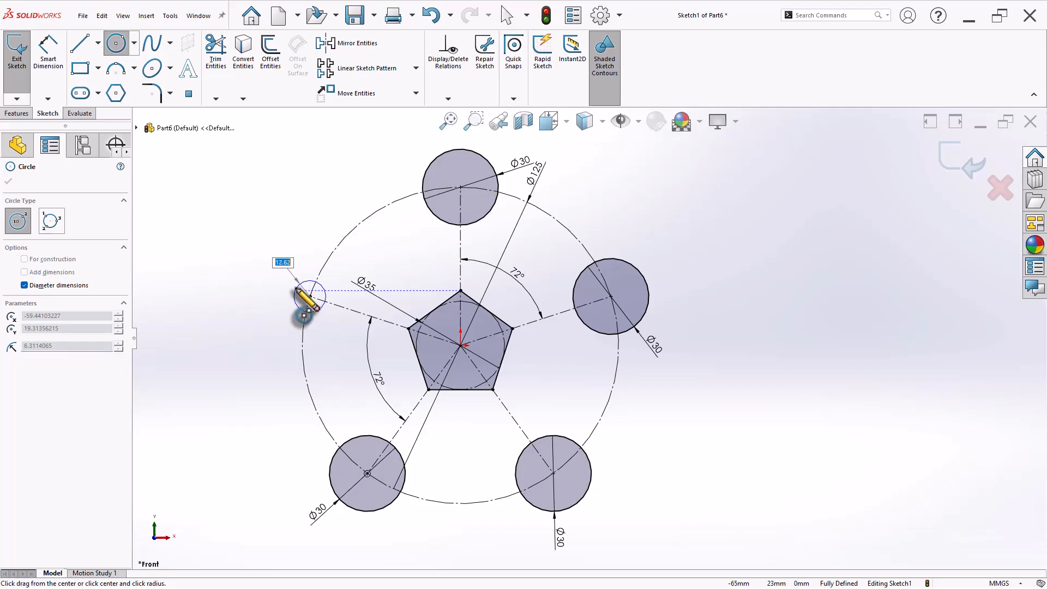
text(30)
key(Return)
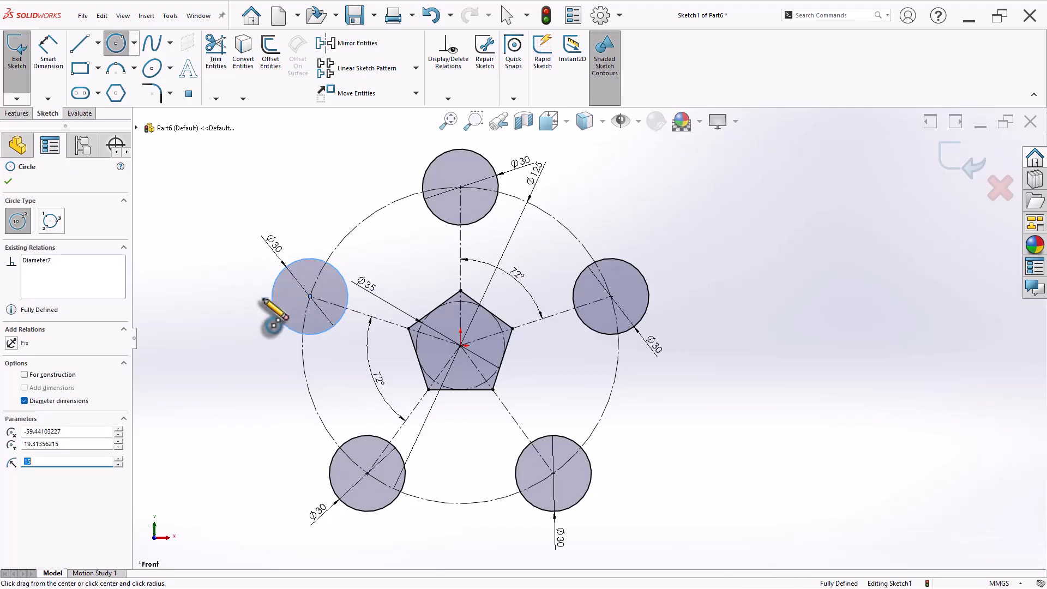
key(Escape)
Sketch five inner circles about 12 to 16 mm in diameter, each concentric with one of the 30 mm circles.
scroll(608, 277, up, 1)
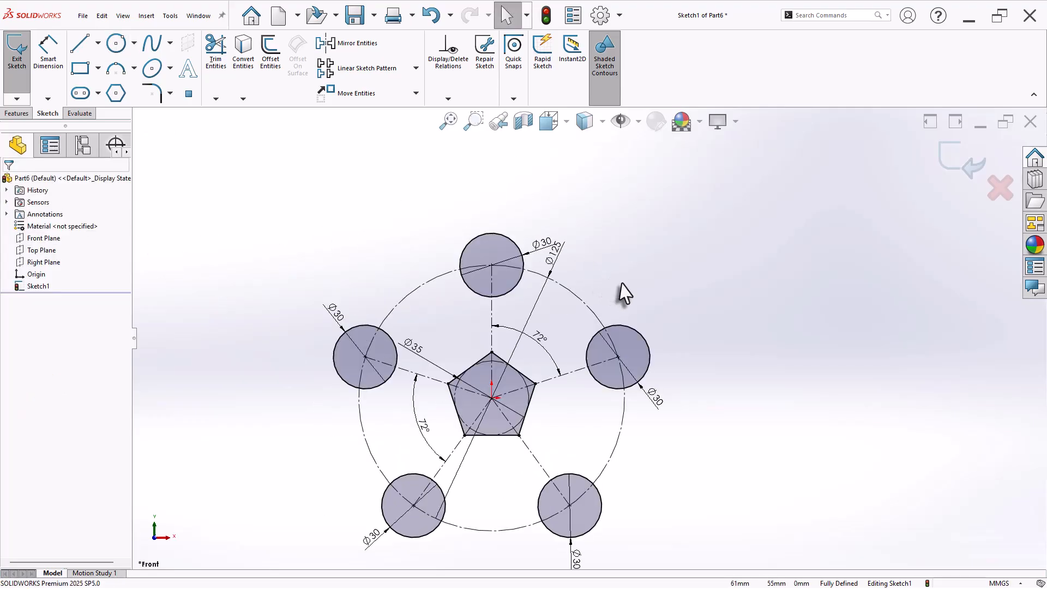
click(116, 43)
click(492, 266)
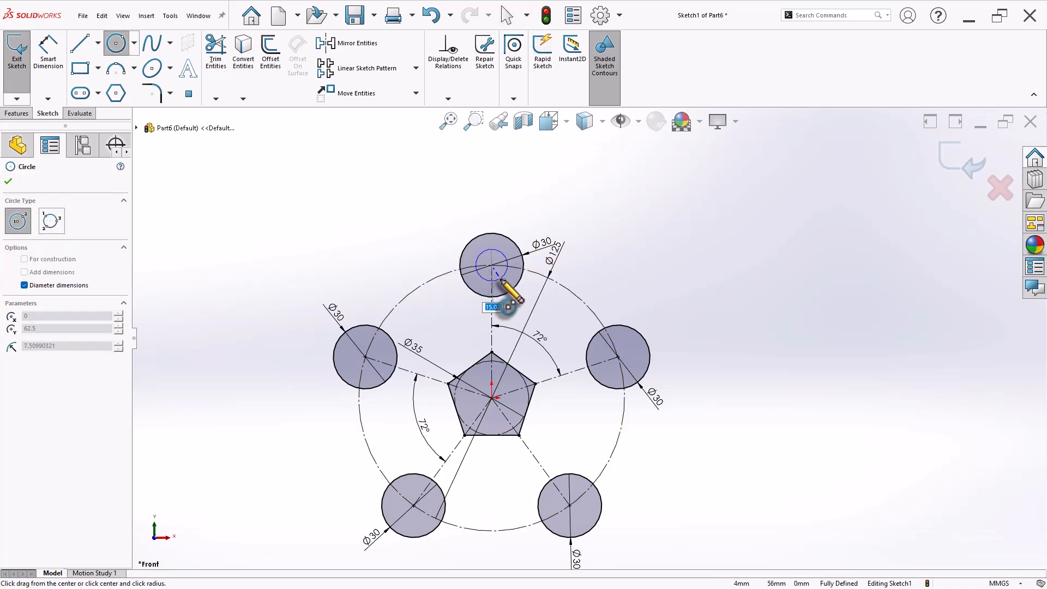
click(500, 280)
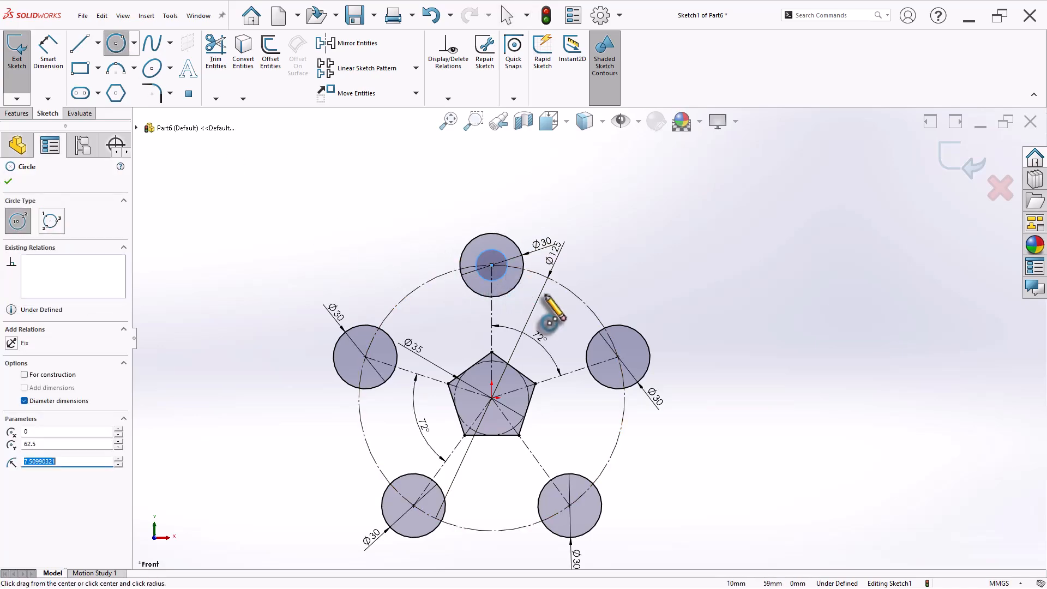
click(618, 358)
click(625, 369)
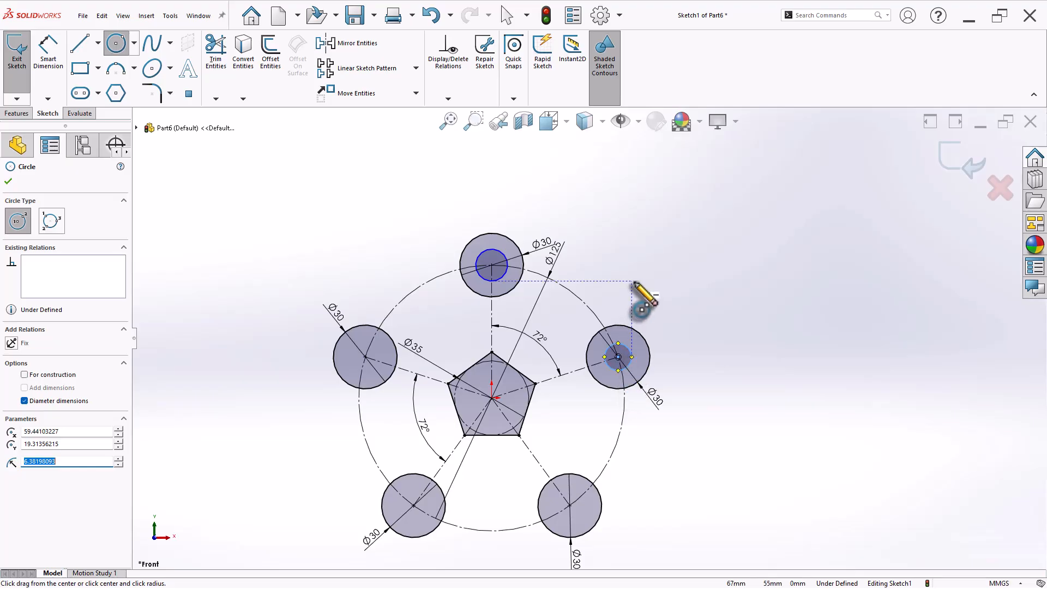
click(365, 357)
click(366, 374)
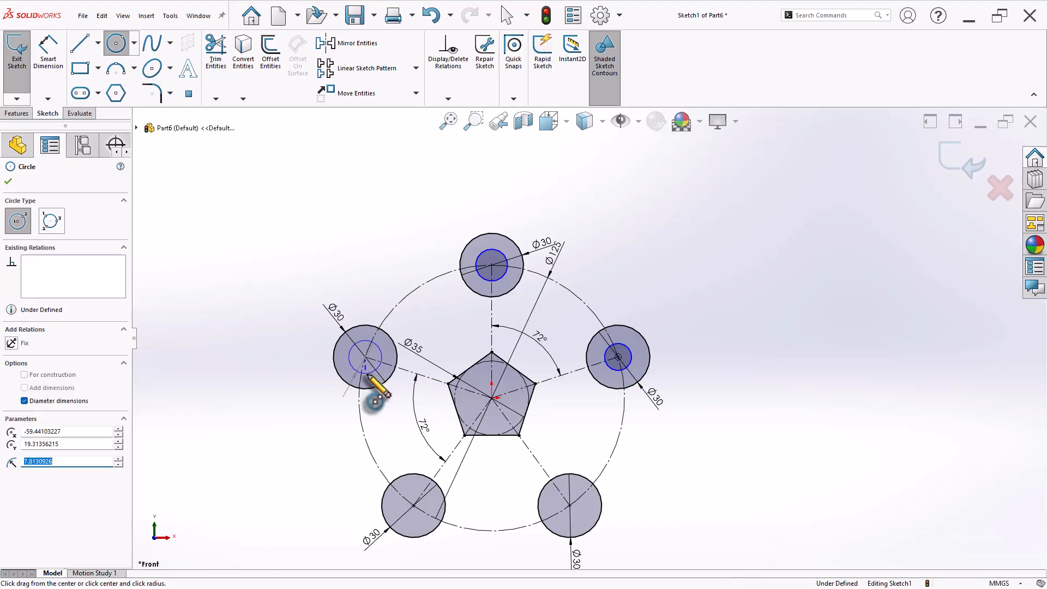
click(413, 506)
click(413, 518)
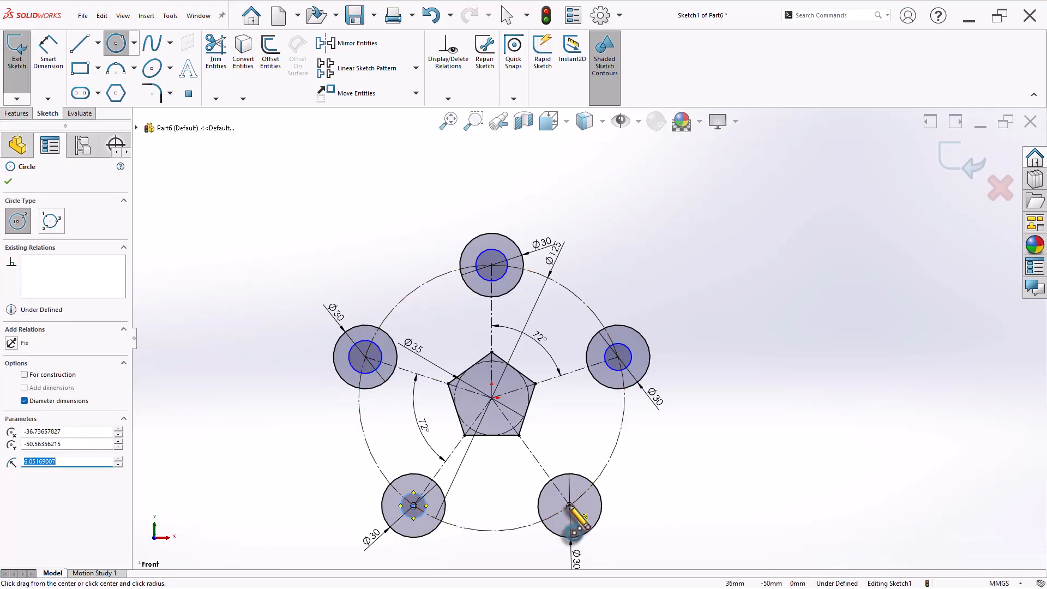
click(570, 506)
click(573, 517)
key(Escape)
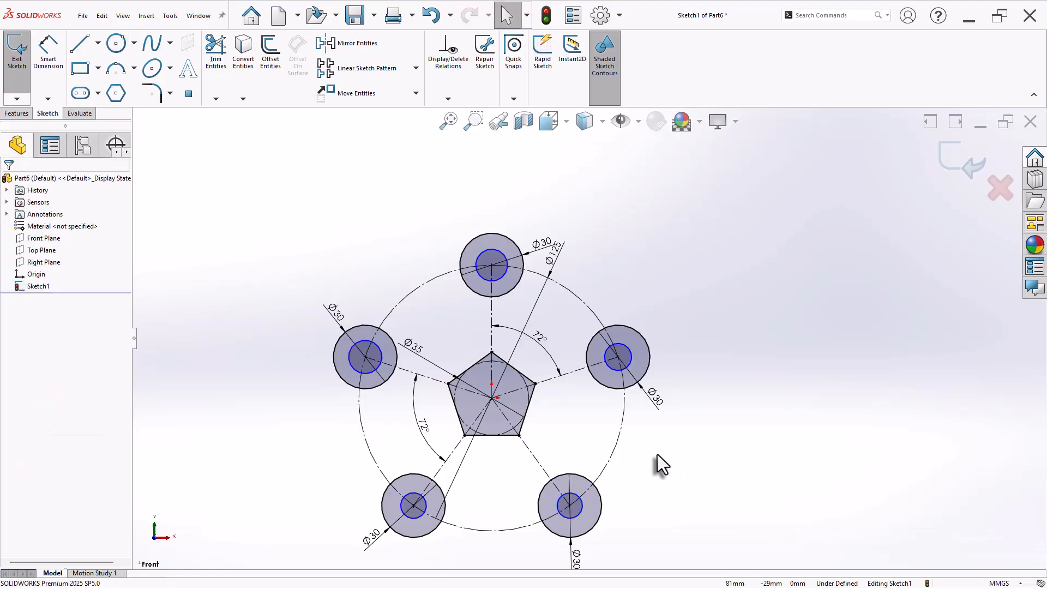
Make the five inner circles equal in size with an Equal relation.
click(498, 278)
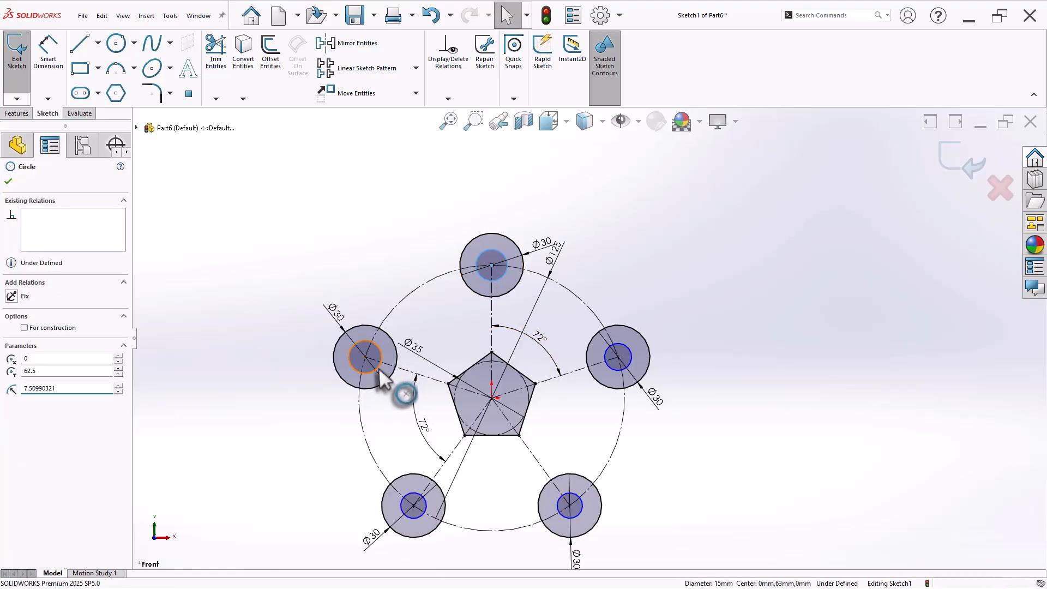
click(377, 369)
click(414, 494)
click(571, 497)
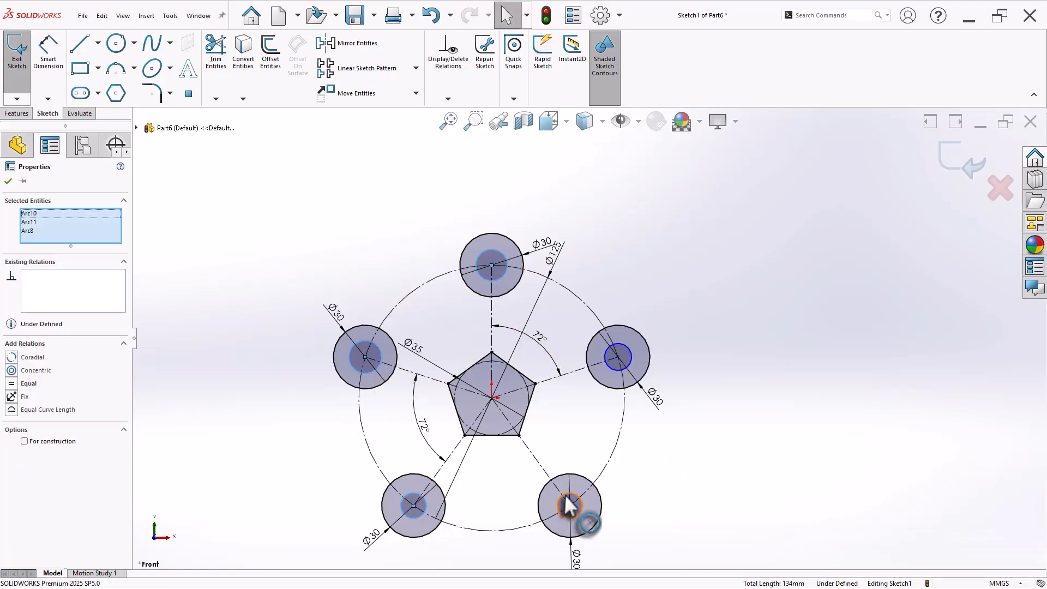
click(617, 370)
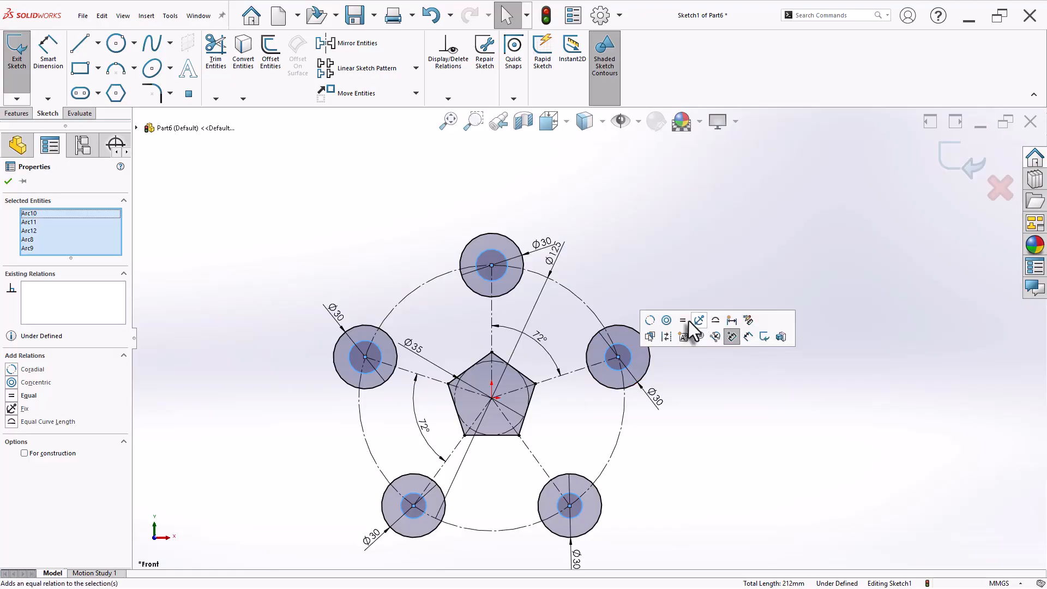
click(682, 321)
Dimension the inner circle on the vertical centerline to a diameter of 16 mm.
right_drag(723, 447, 747, 322)
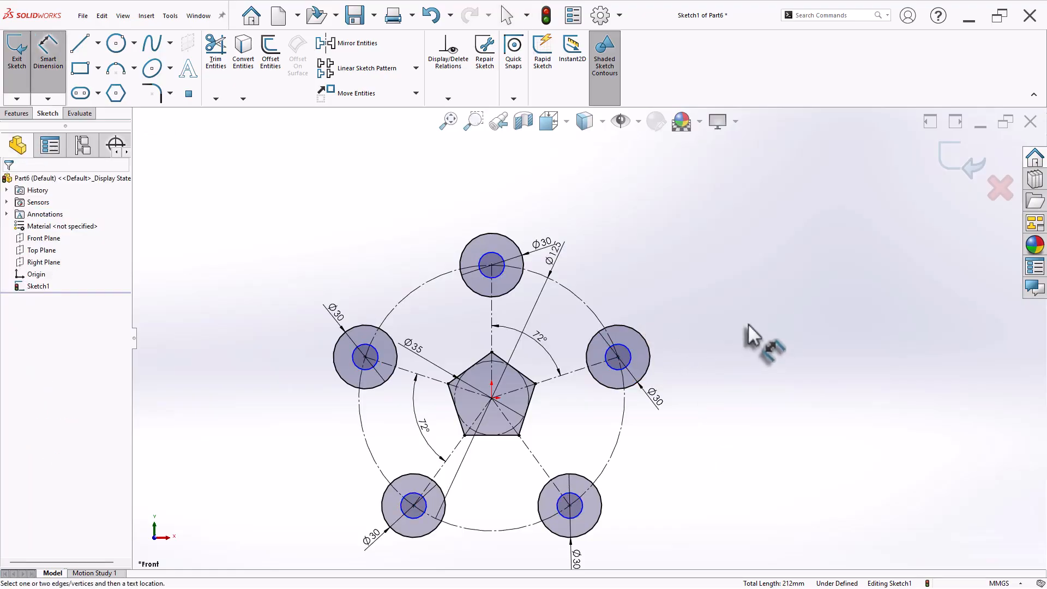
click(501, 258)
click(527, 219)
text(1)
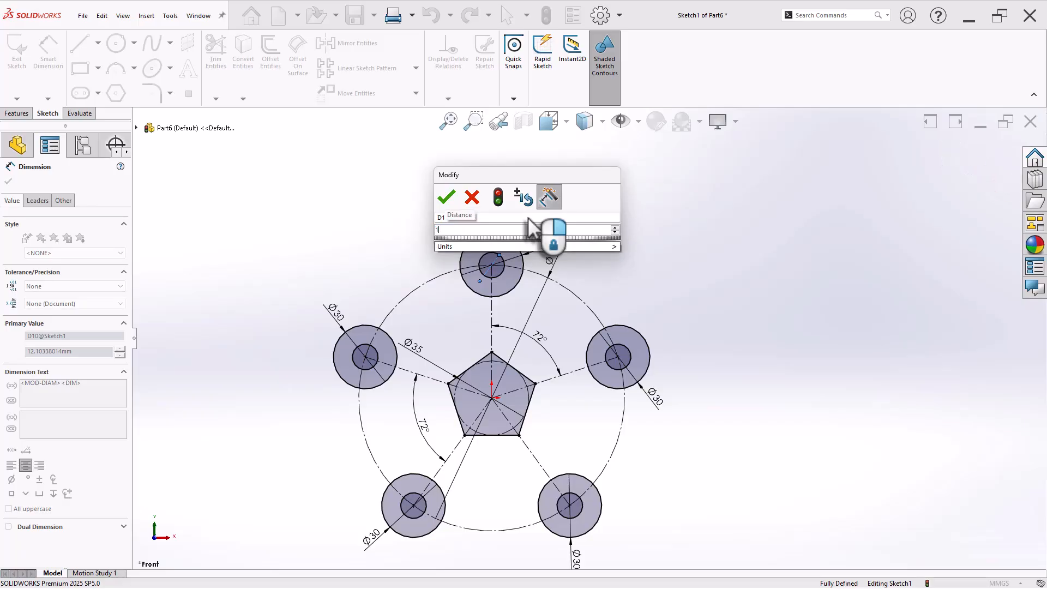
text(6)
key(Return)
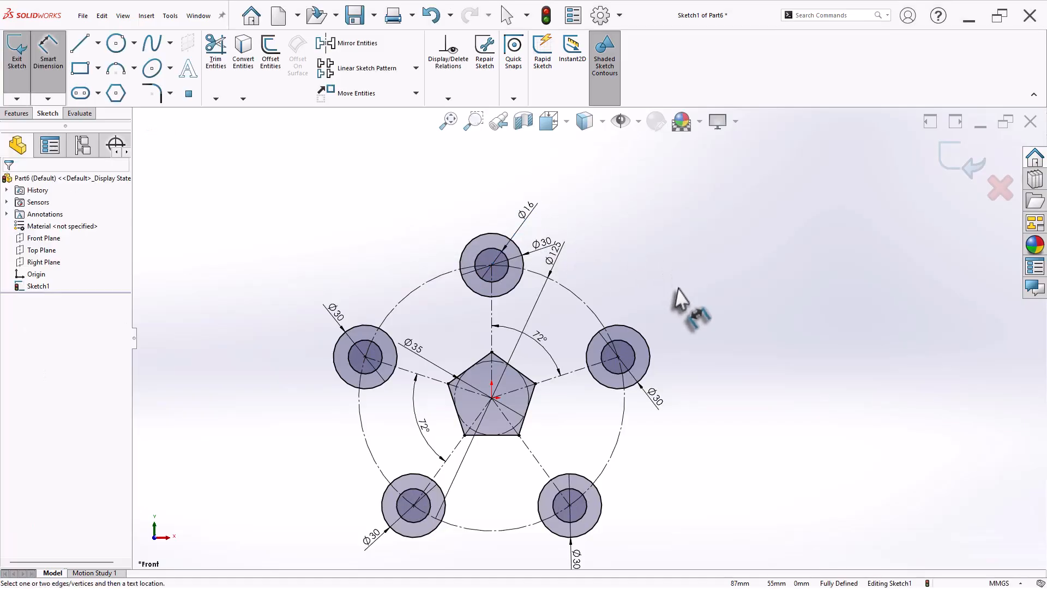
key(Escape)
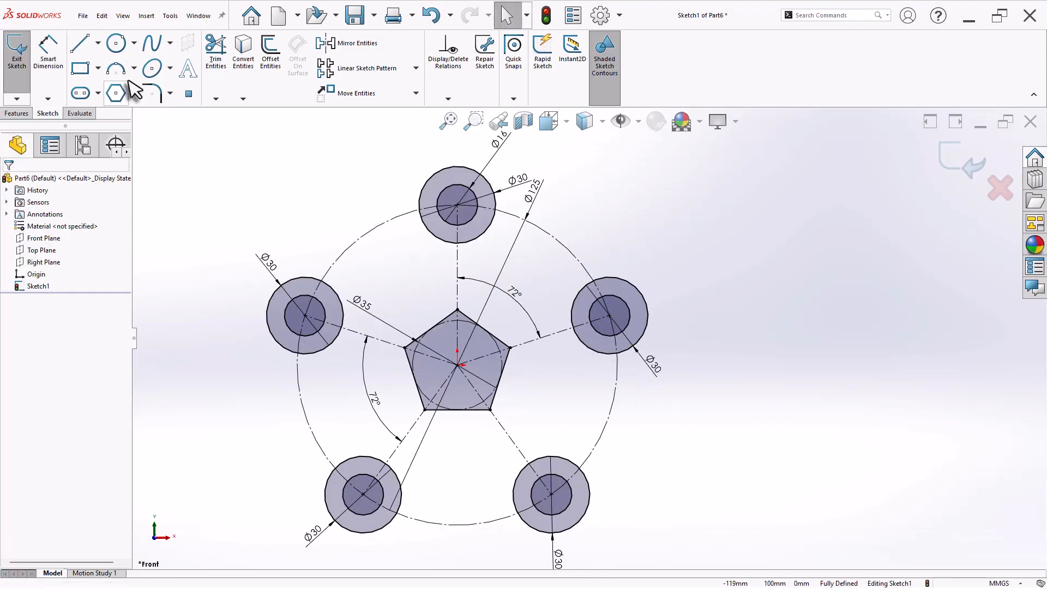
Draw an inward-curving three-point arc of about 92 mm radius from the topmost 30 mm circle to the upper-right 30 mm circle.
click(116, 68)
click(493, 176)
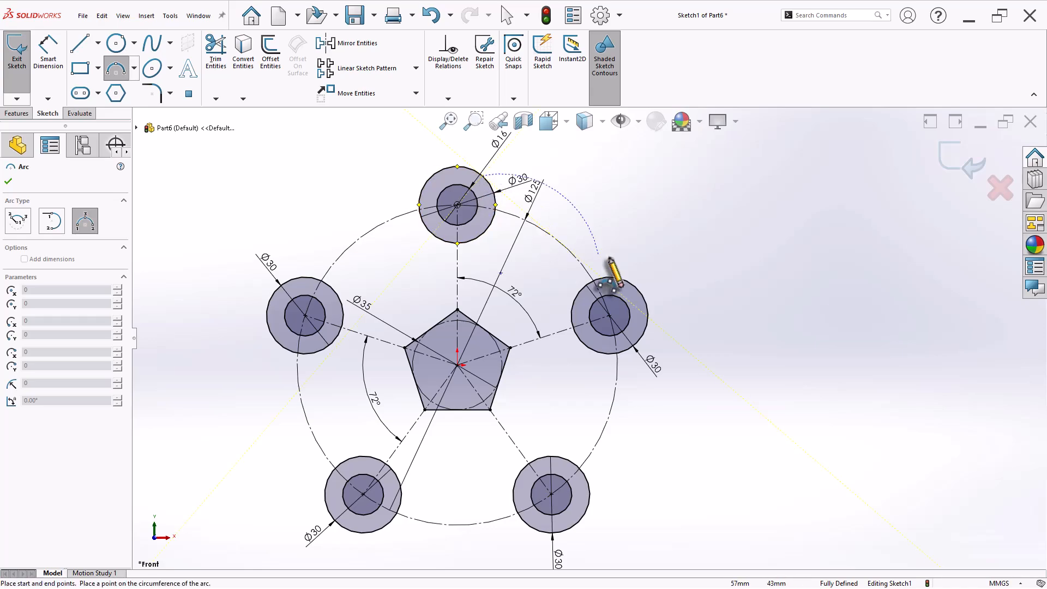
click(628, 282)
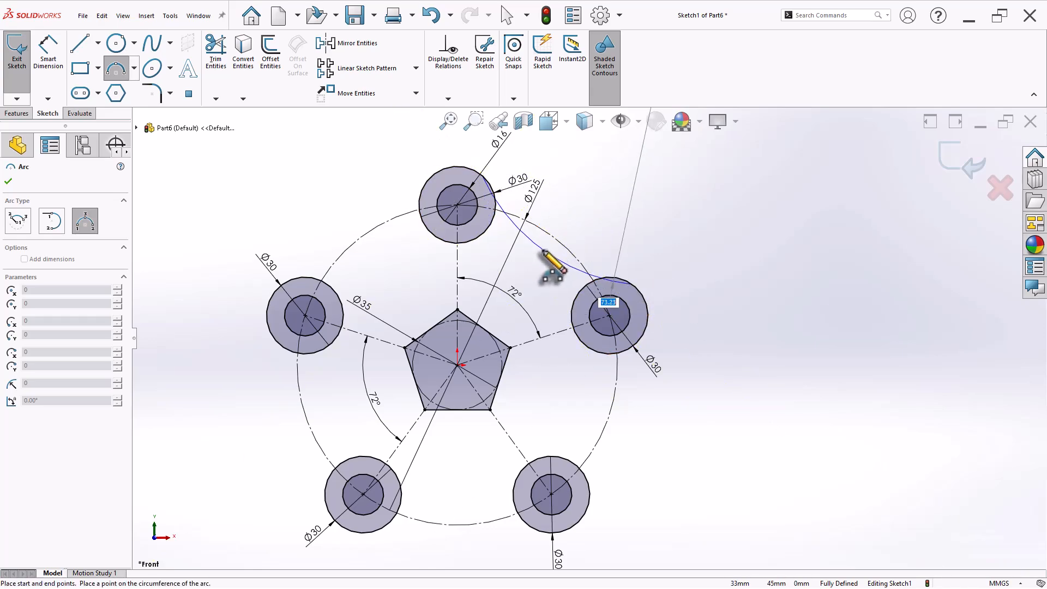
click(546, 246)
right_click(656, 235)
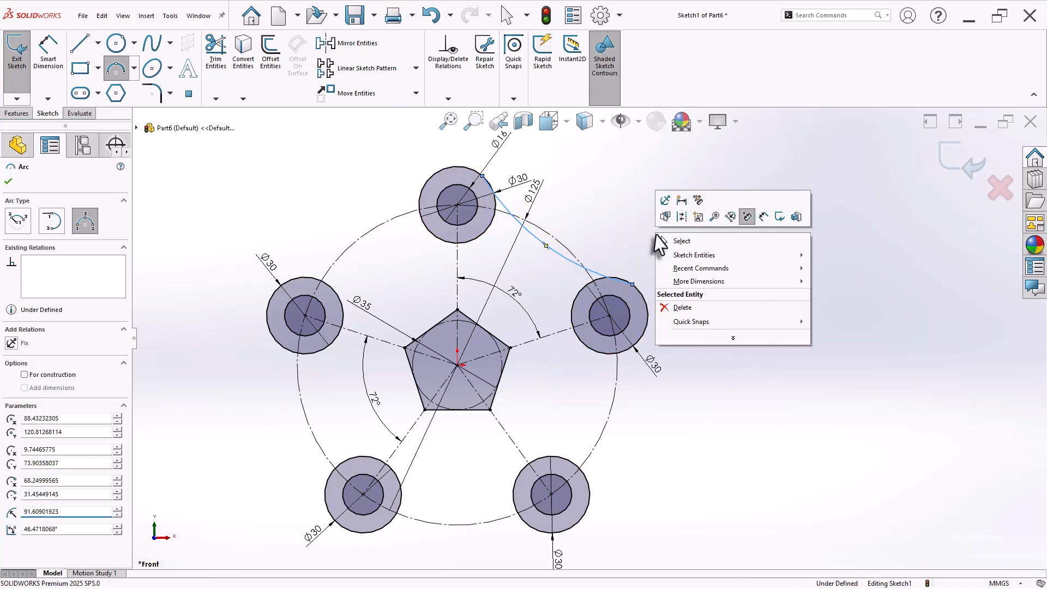
click(679, 241)
Dimension the connecting arc's radius to 50 mm.
scroll(689, 254, up, 2)
right_drag(627, 282, 625, 256)
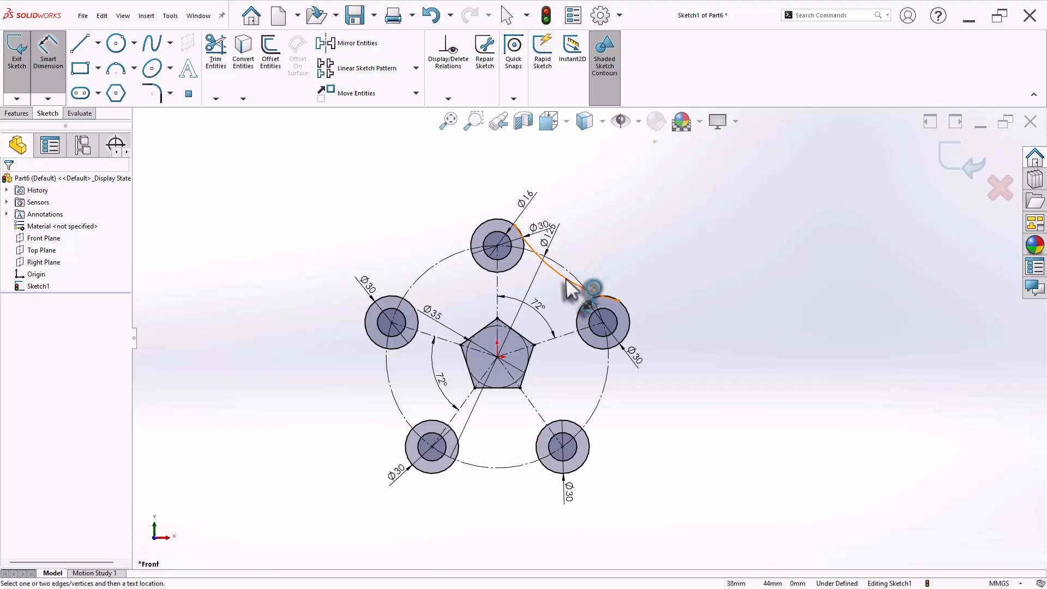
click(568, 289)
click(584, 257)
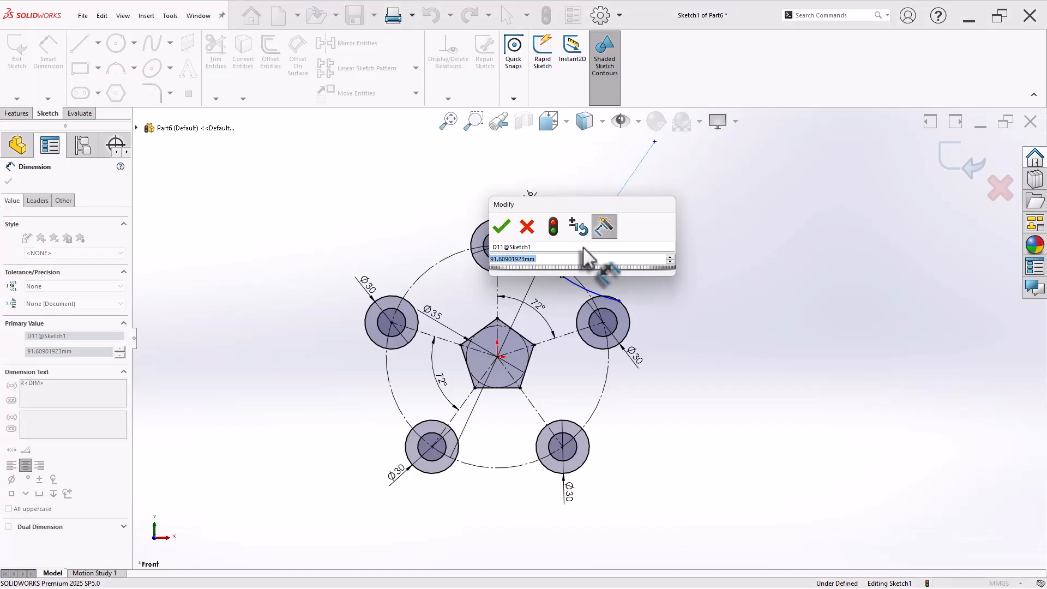
text(50)
key(Return)
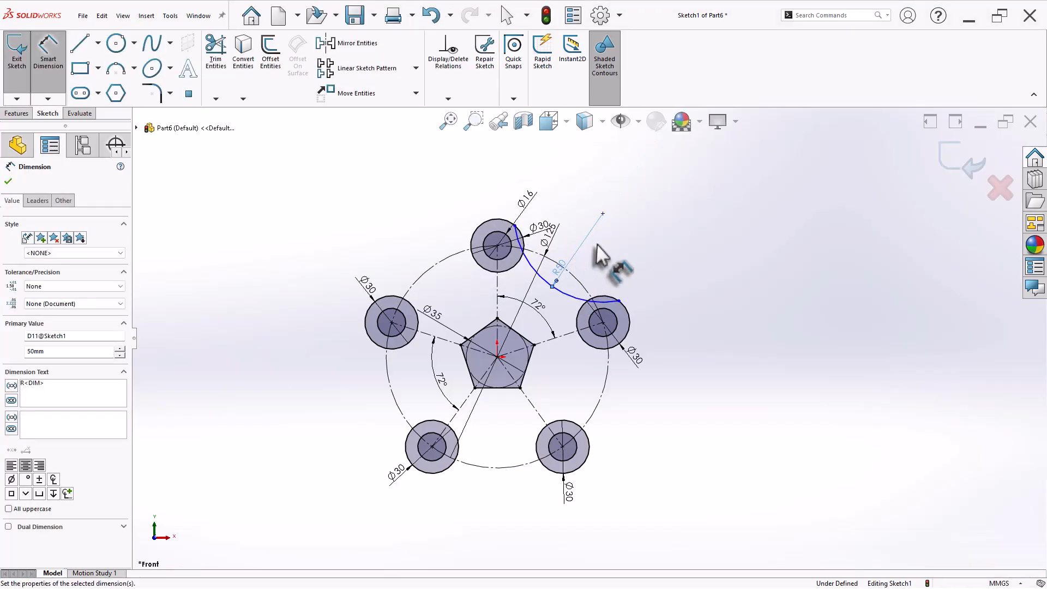
key(Escape)
Make the R50 arc tangent to both 30 mm circles it joins, the topmost and the upper-right one.
scroll(599, 256, up, 3)
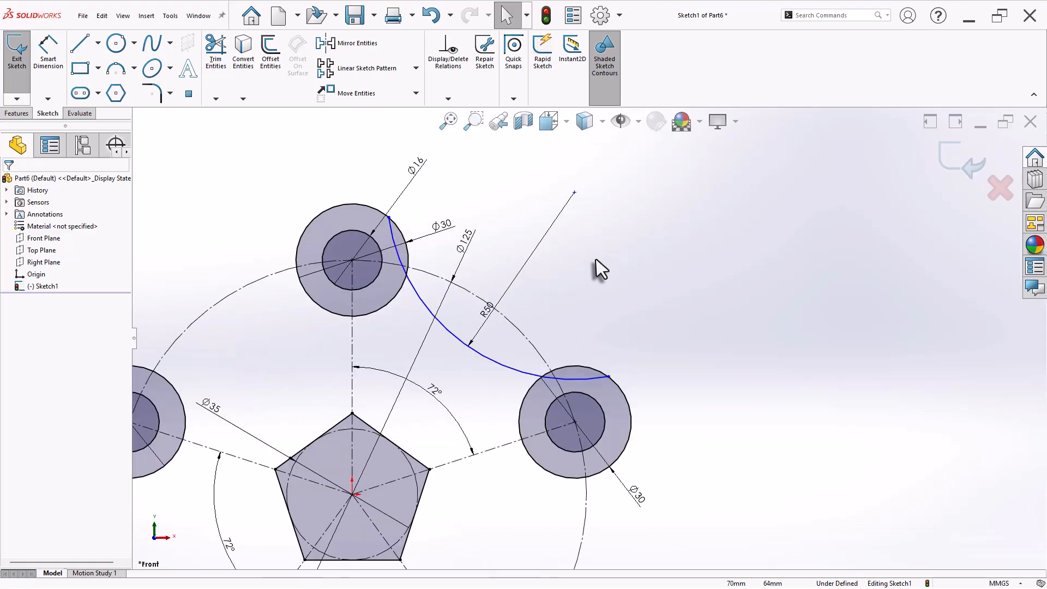
click(417, 278)
ctrl+click(408, 264)
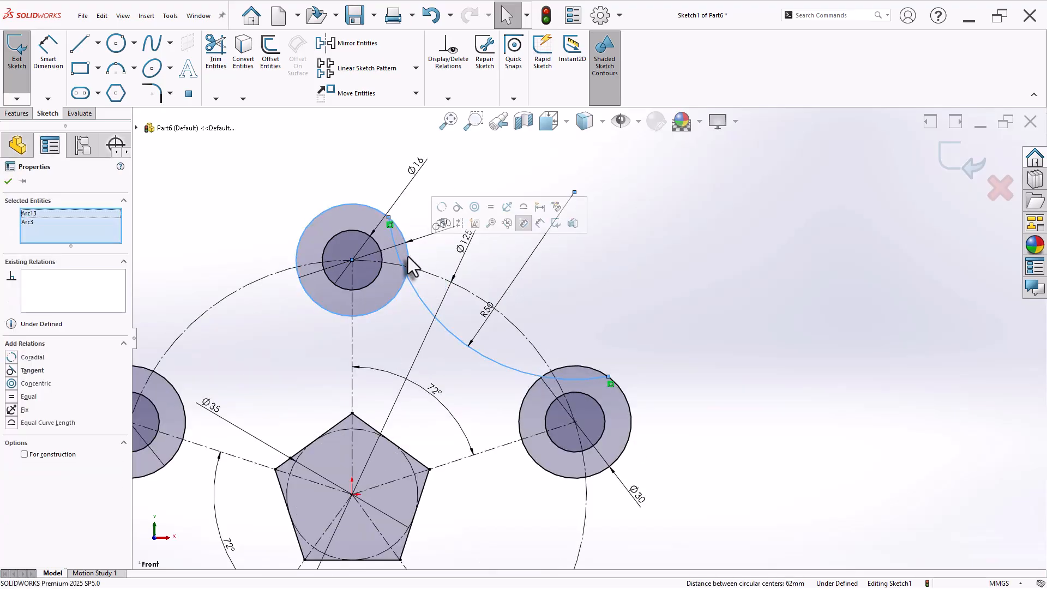
click(458, 207)
click(586, 334)
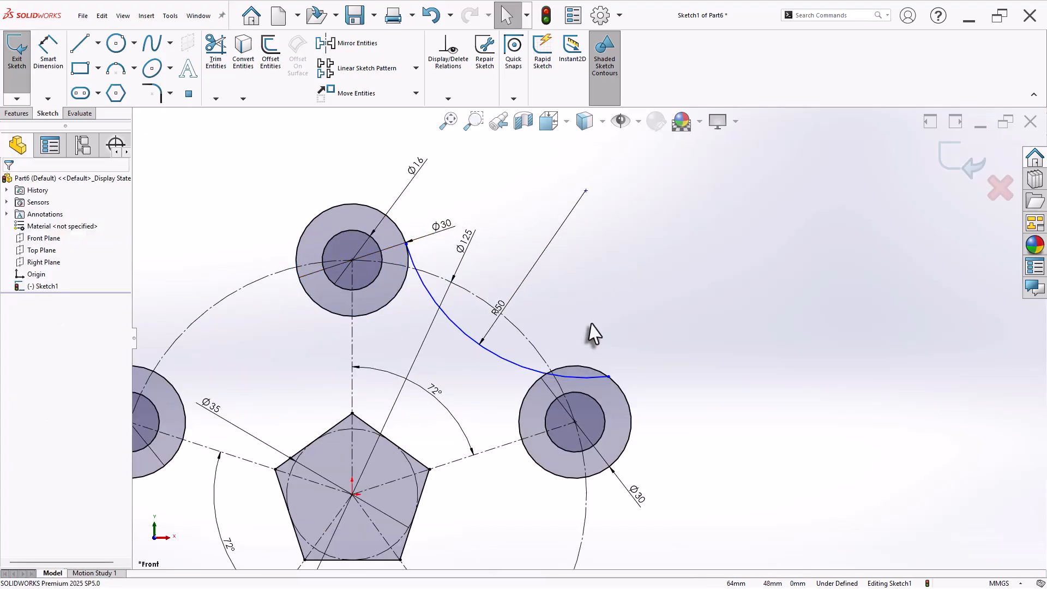
click(592, 377)
ctrl+click(588, 365)
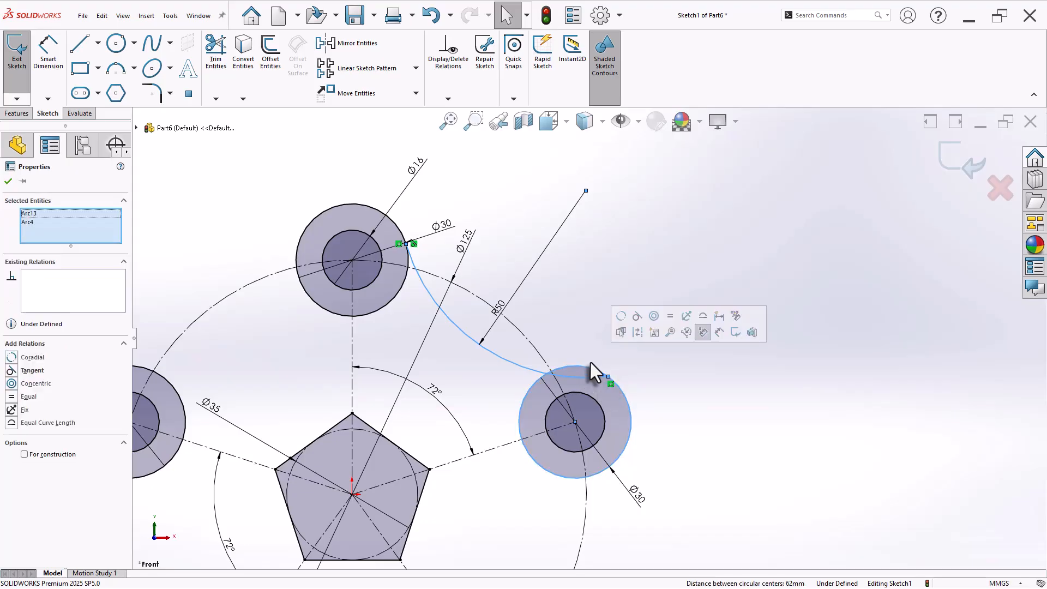
click(636, 317)
click(593, 270)
Create a circular sketch pattern of the R50 arc about the origin with 5 equally spaced instances over 360°.
scroll(604, 290, up, 3)
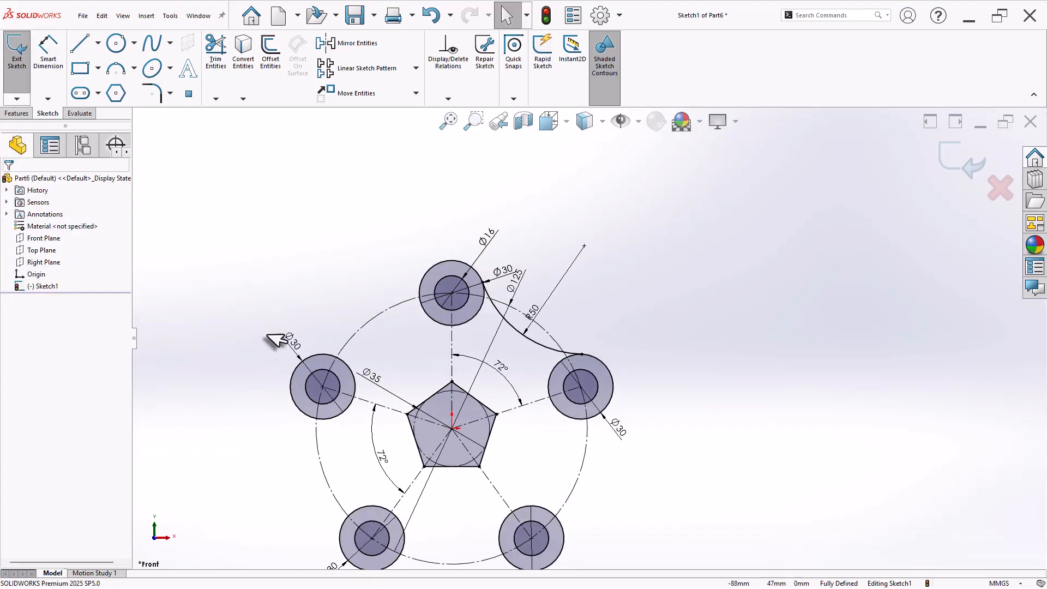
scroll(495, 509, down, 2)
scroll(544, 451, up, 2)
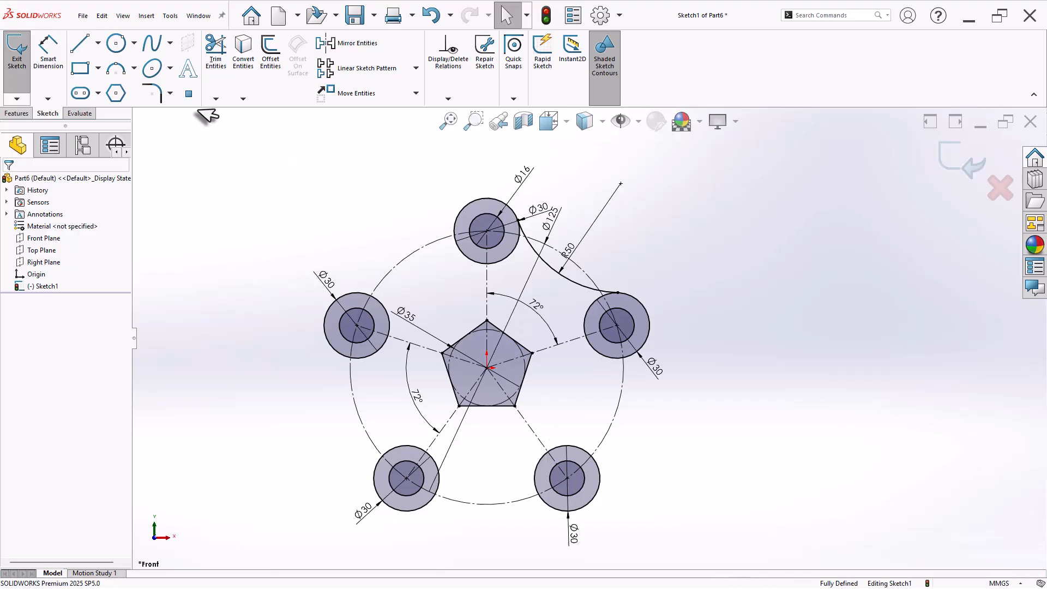
click(417, 67)
click(357, 101)
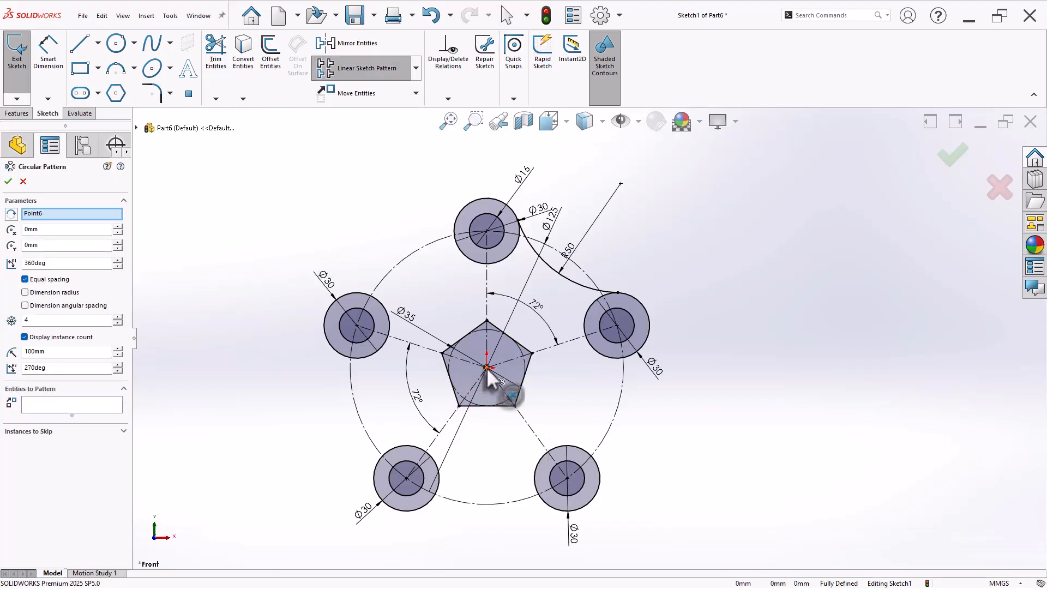
click(118, 317)
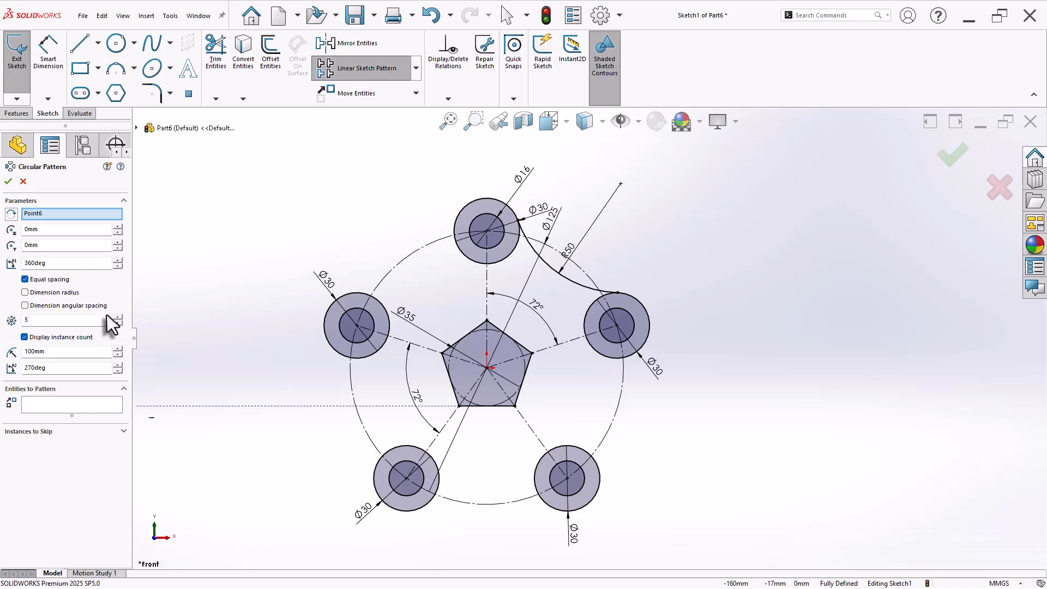
click(70, 404)
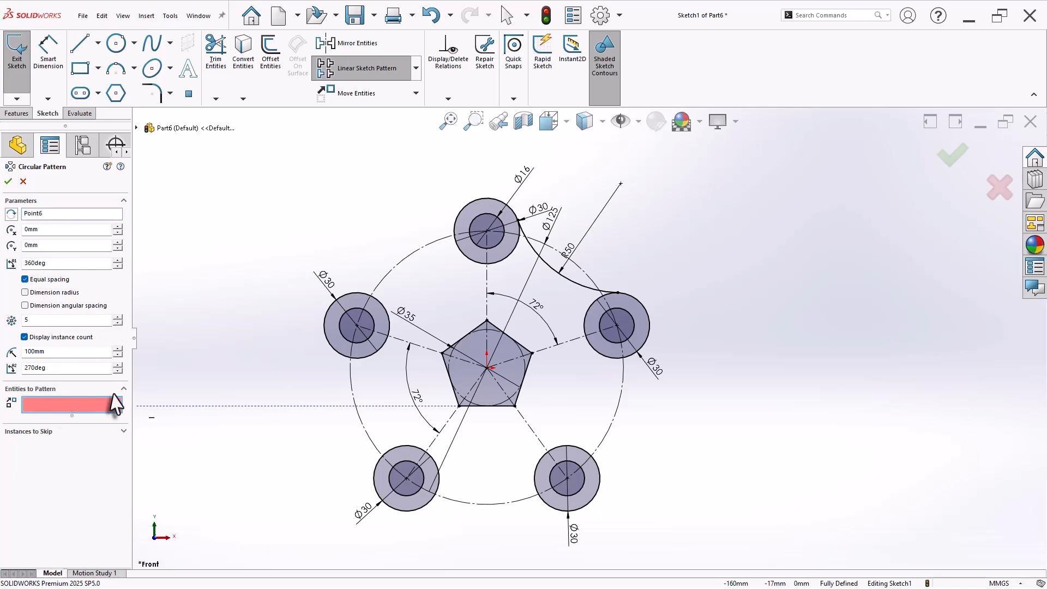
click(537, 261)
right_click(537, 260)
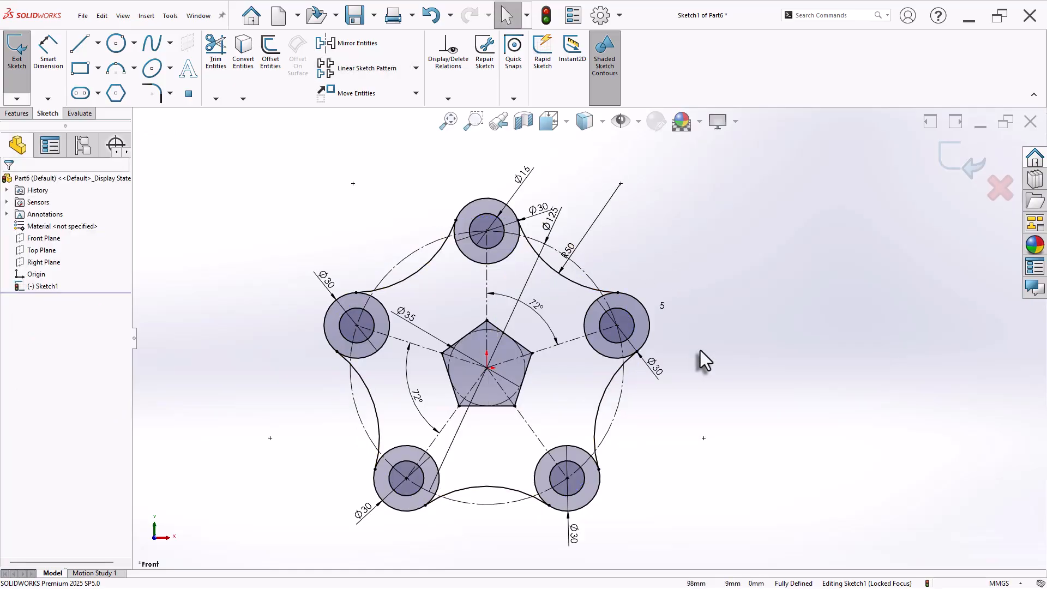
Start a boss extrude using the star-shaped region around the pentagon and the five rings between the 16 mm and 30 mm circles as contours.
click(19, 113)
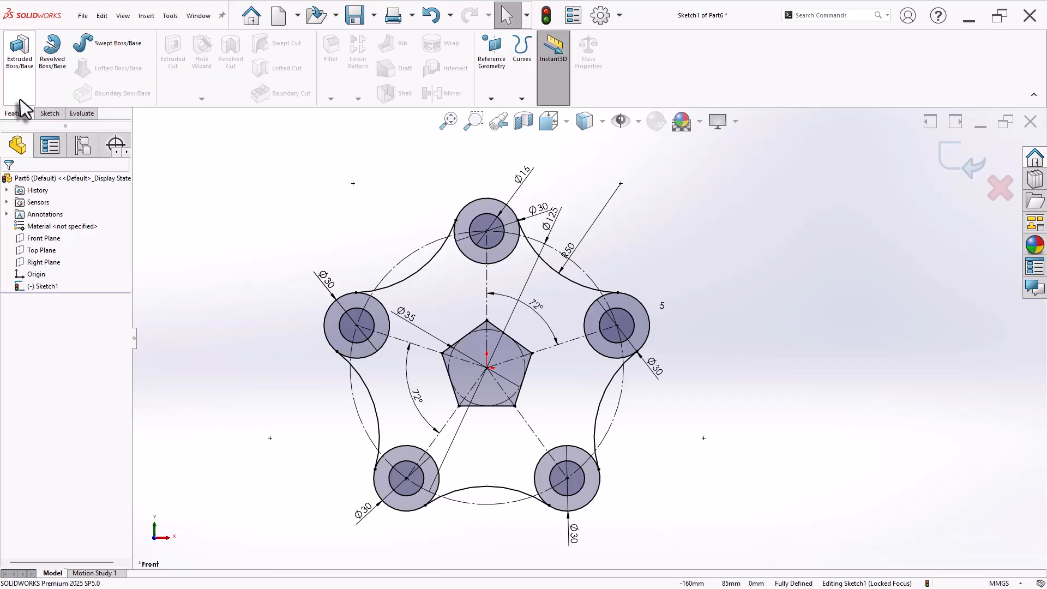
click(20, 50)
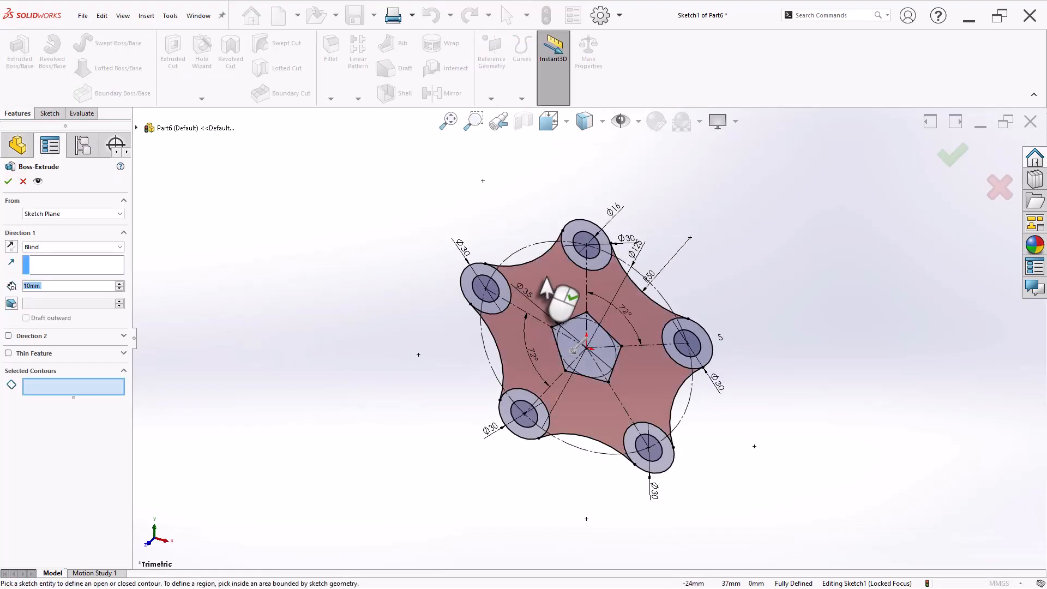
click(562, 283)
click(571, 269)
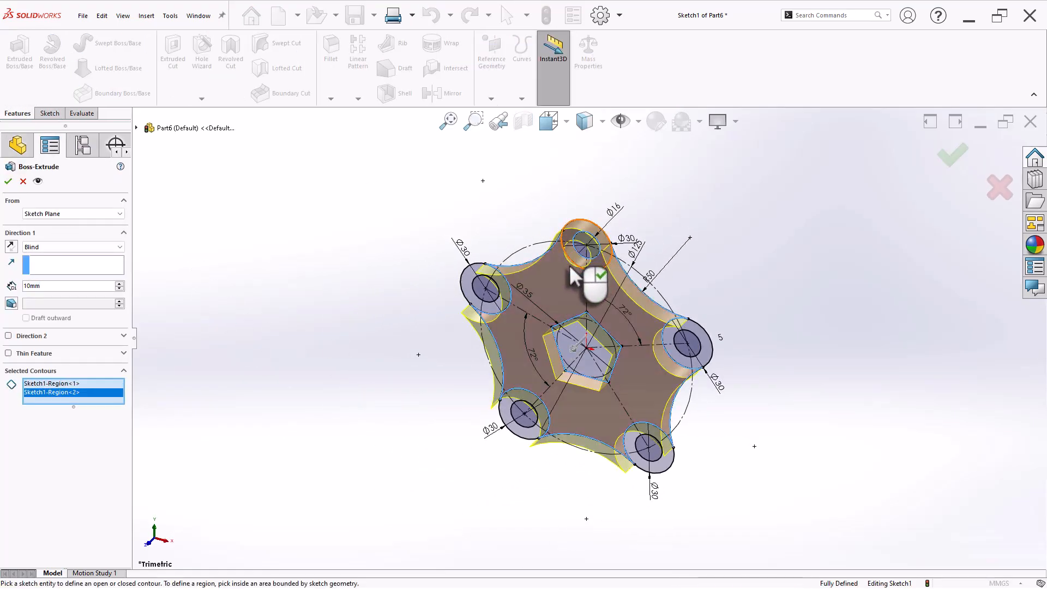
click(483, 287)
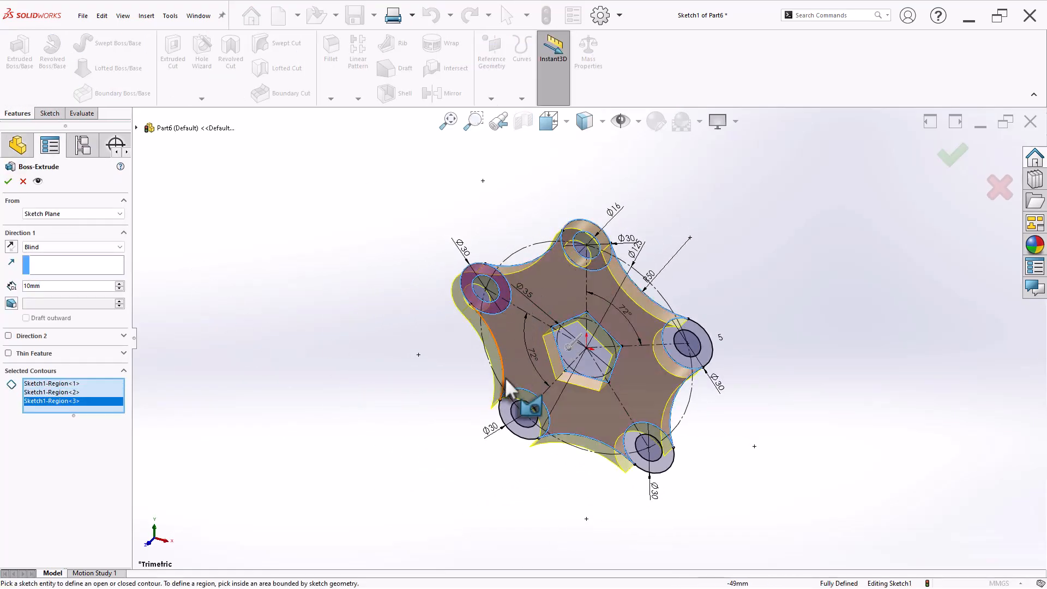
click(510, 419)
click(643, 464)
click(679, 359)
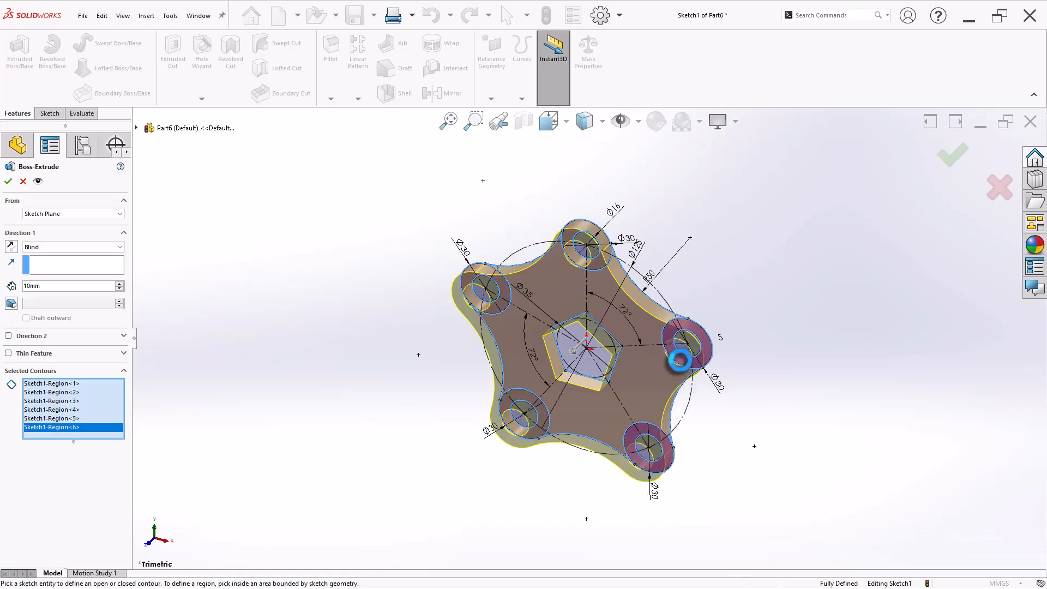
Set the blind extrusion depth to 10 mm, finish the extrude and show the plate in isometric view.
middle_drag(447, 382, 401, 365)
middle_drag(387, 378, 386, 417)
double_click(54, 287)
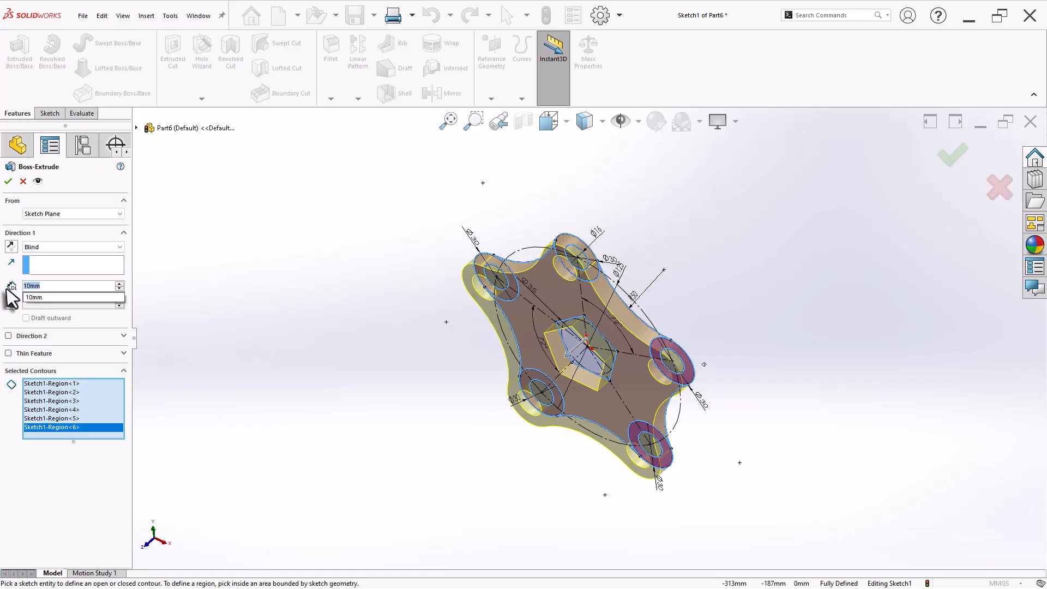
text(10)
key(Return)
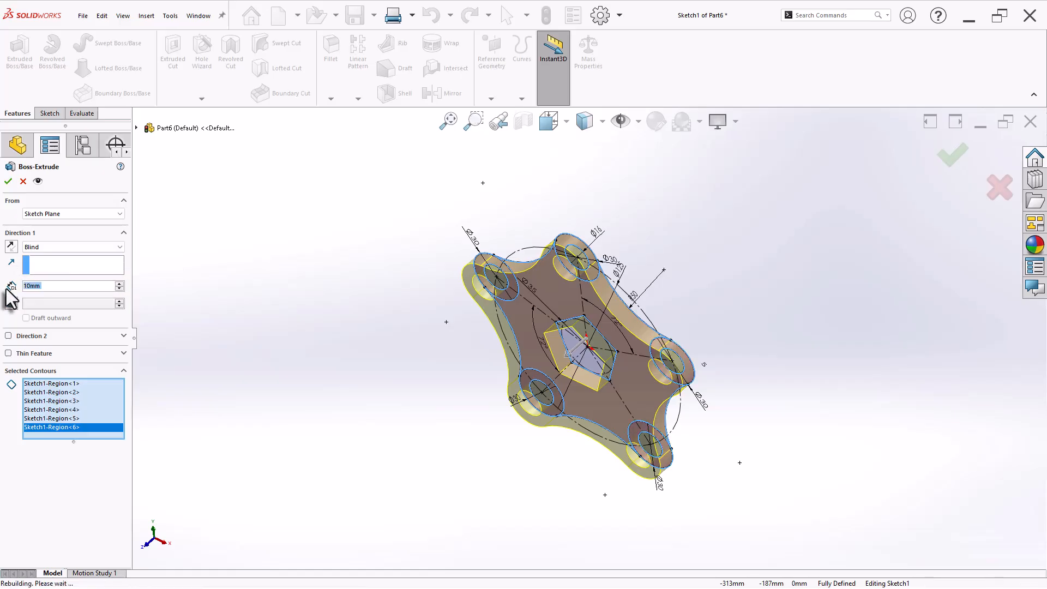
key(ctrl+7)
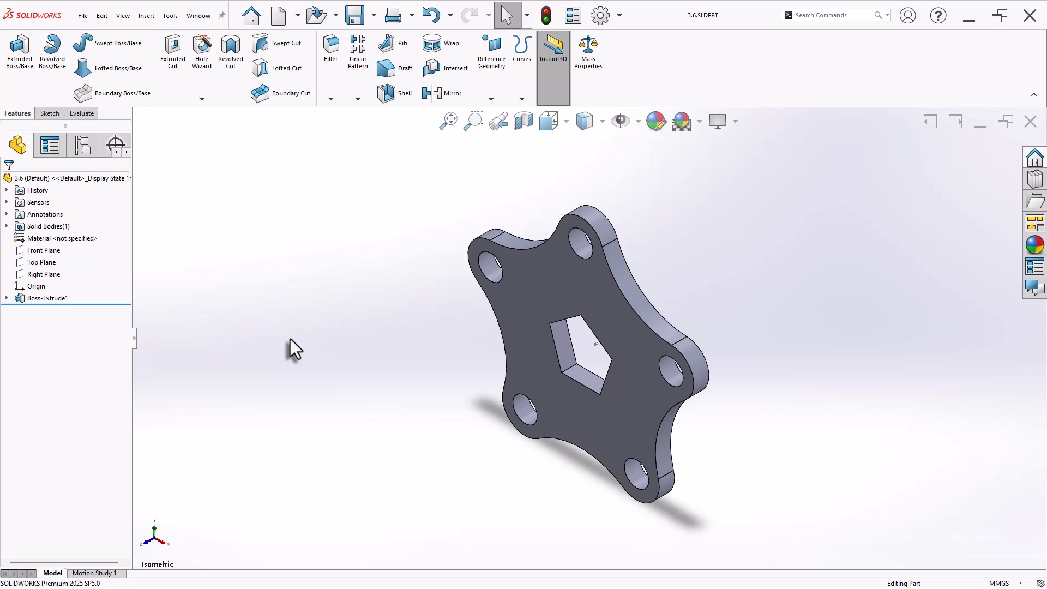
Check the five-armed plate's volume in its mass properties.
click(596, 71)
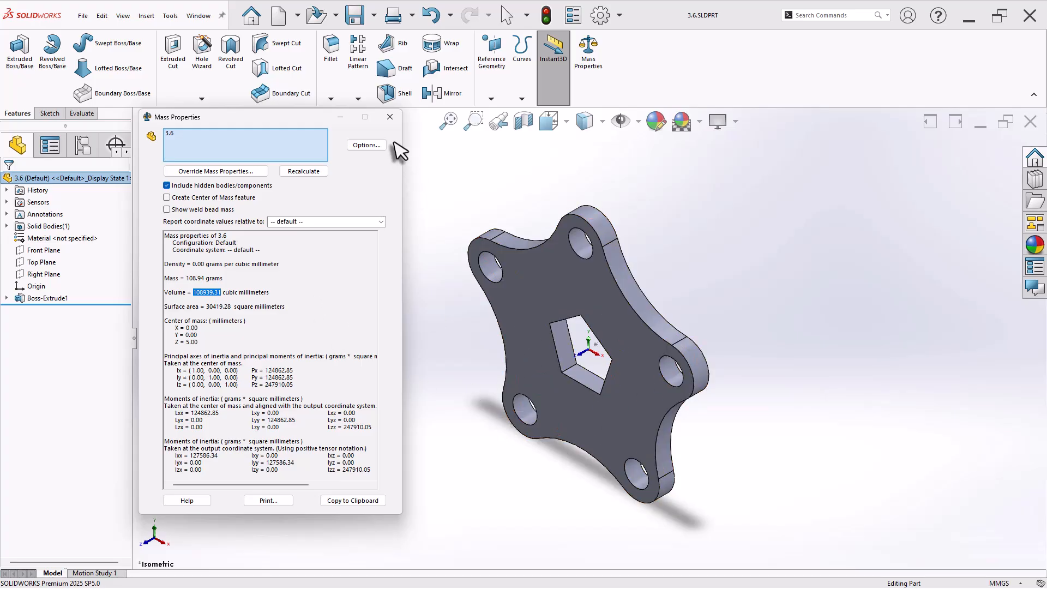
click(389, 117)
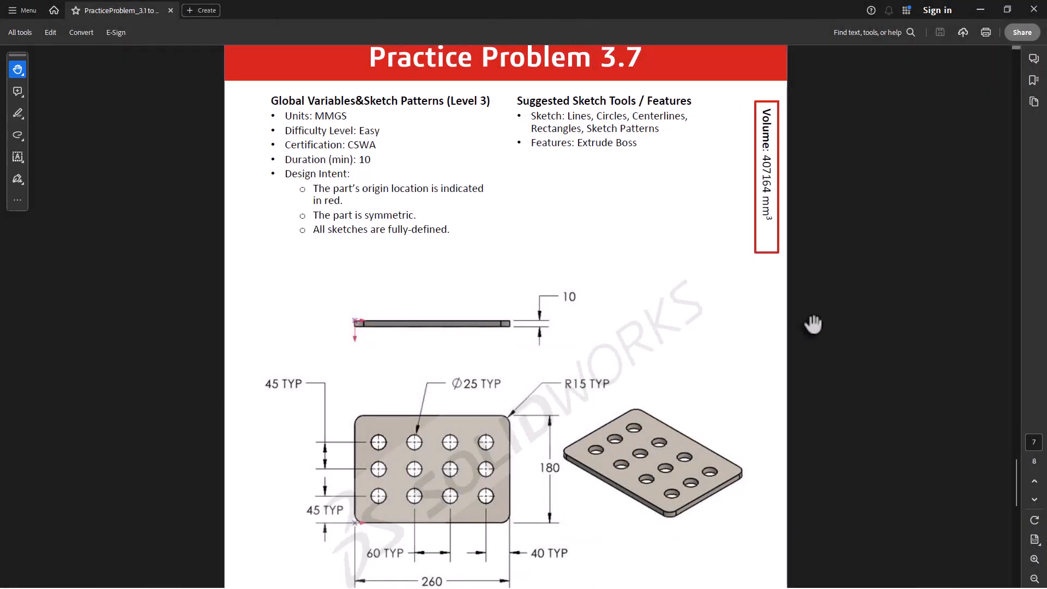
Review the Practice Problem 3.7 drawing, switch to the new part in SOLIDWORKS and start a sketch on the Top Plane.
scroll(609, 402, down, 1)
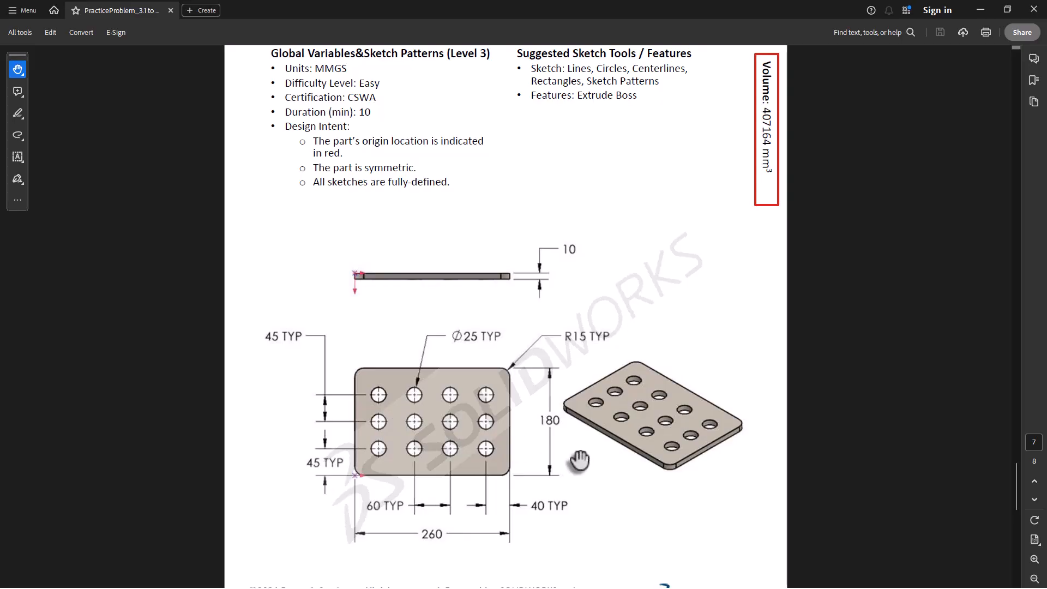
key(alt+Tab)
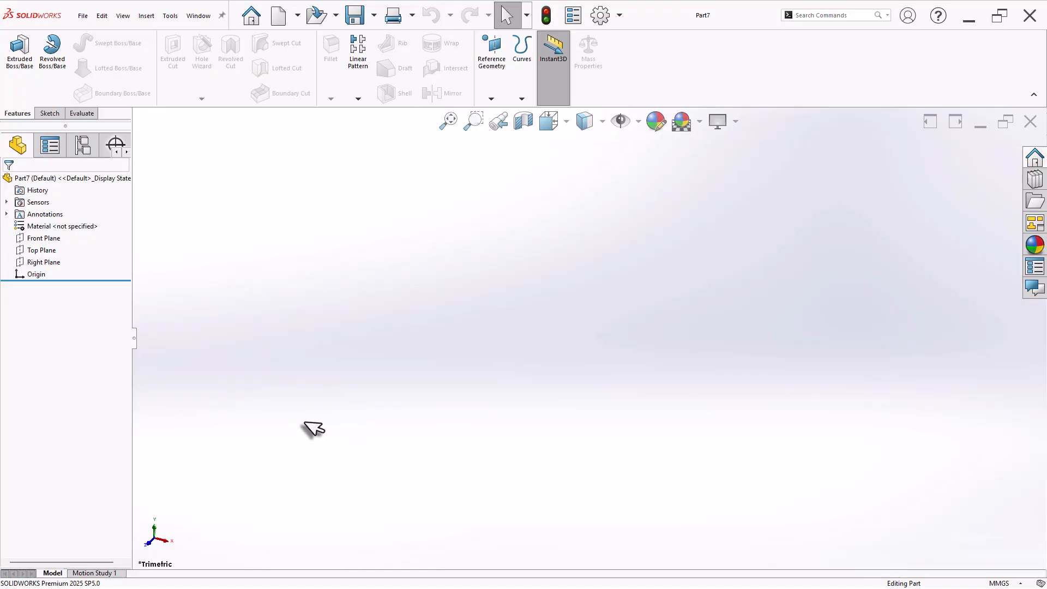
click(45, 251)
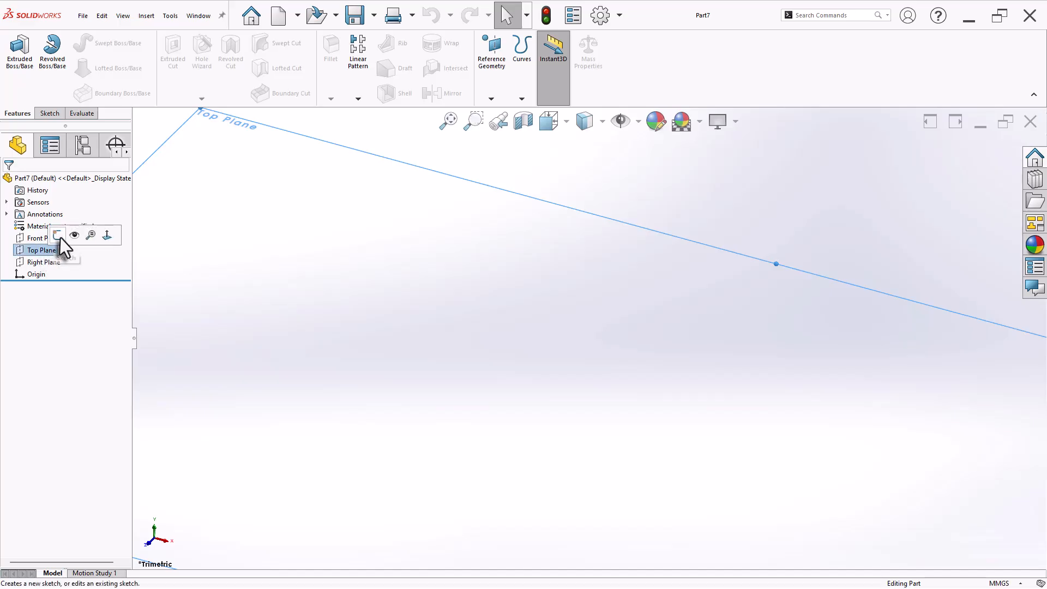
click(70, 235)
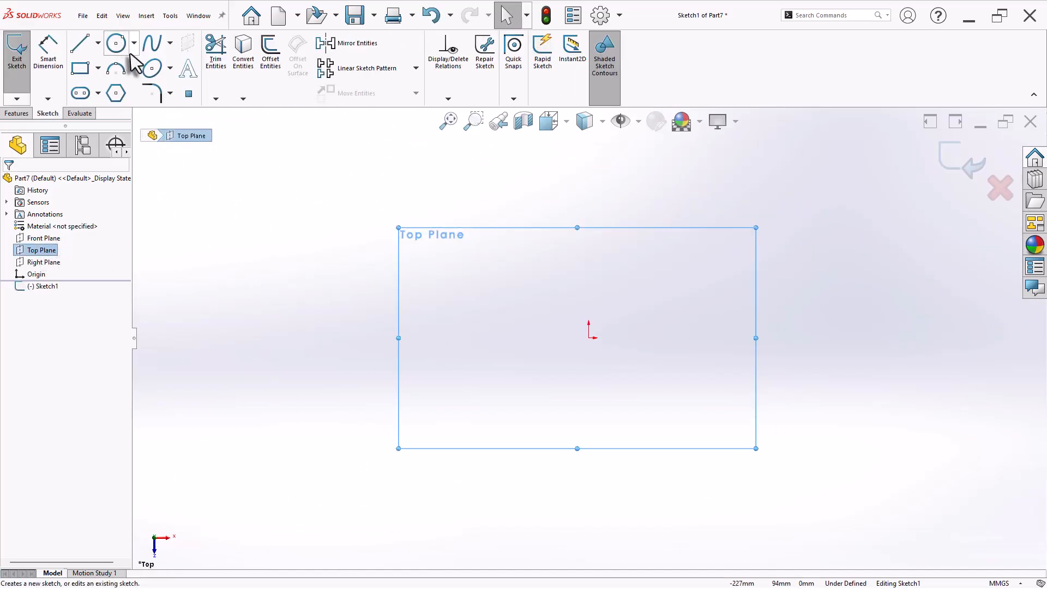
click(97, 68)
click(113, 101)
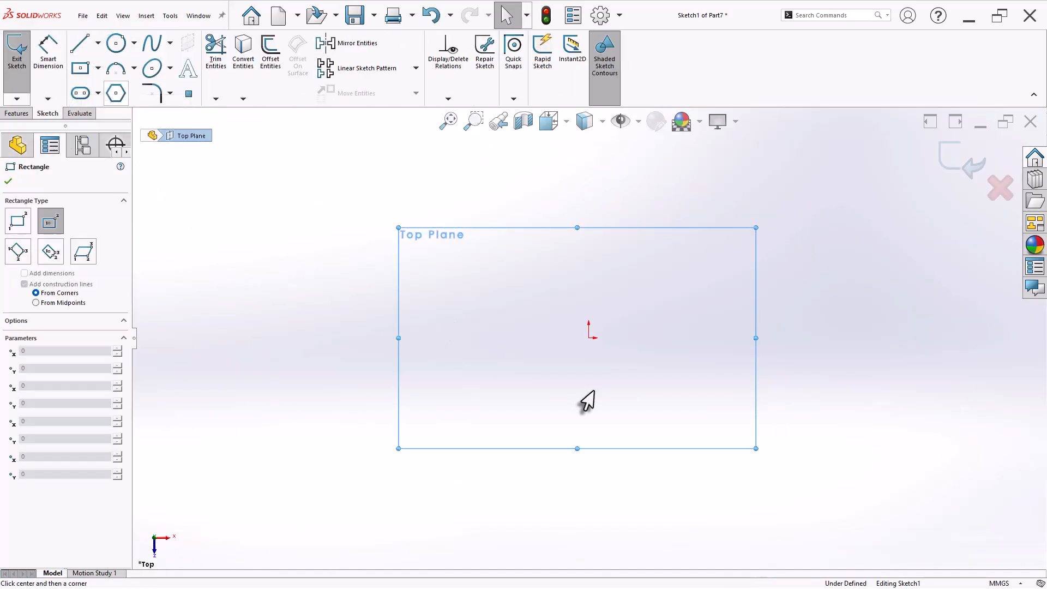
click(589, 338)
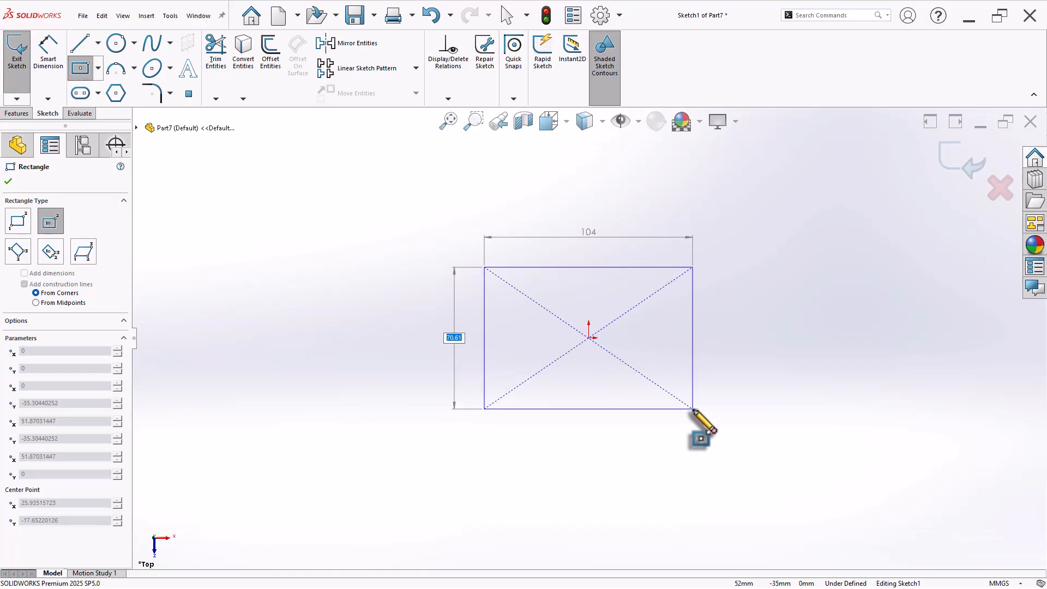
key(Escape)
key(Escape)
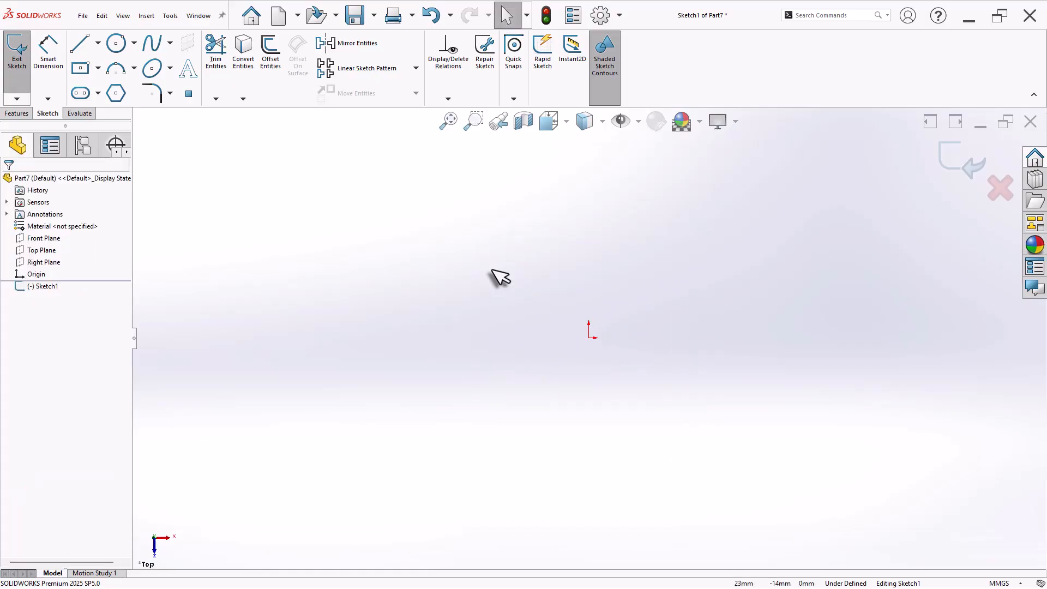
Sketch a corner rectangle from the origin, extending up and to the right, 260 mm wide and 180 mm high.
click(98, 68)
click(97, 88)
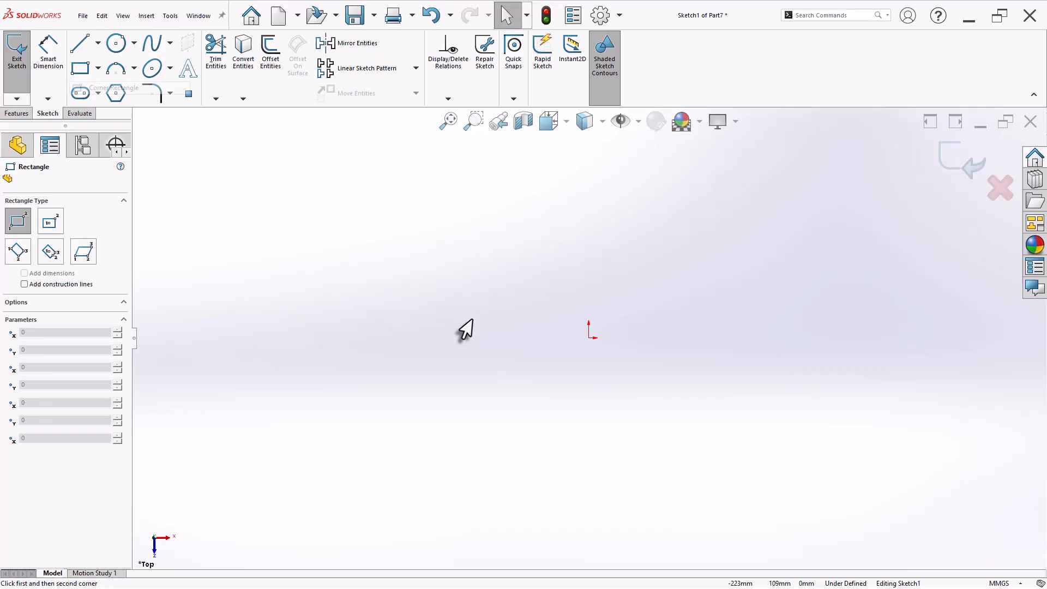
click(589, 338)
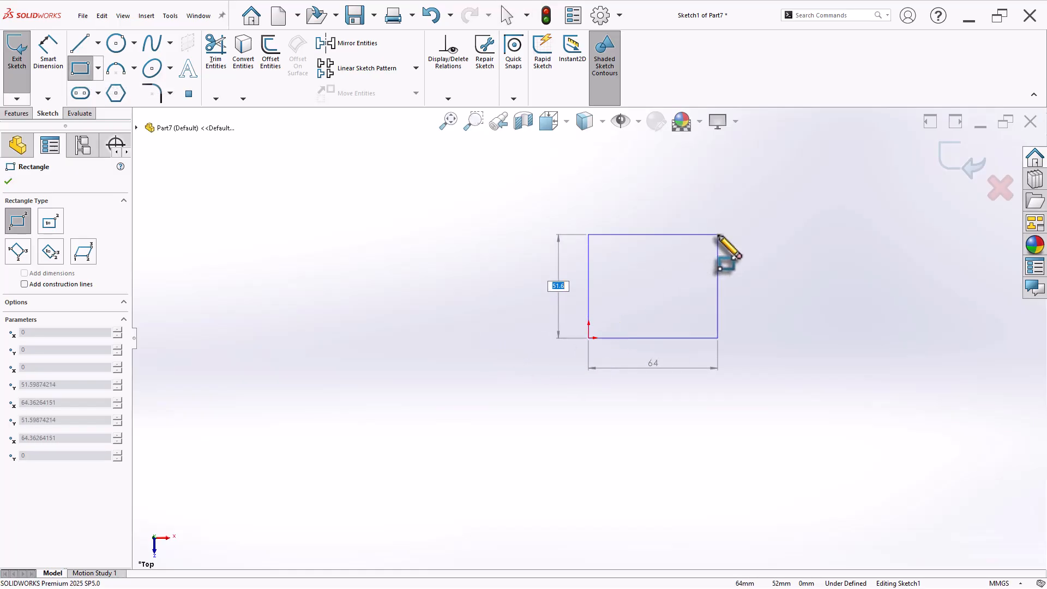
key(Tab)
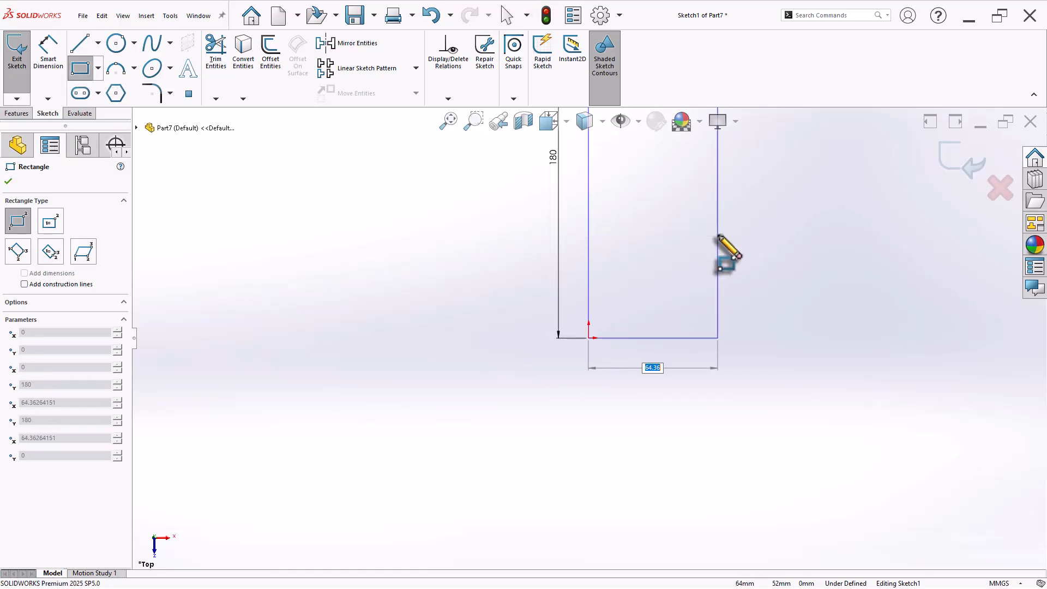
text(260)
key(Return)
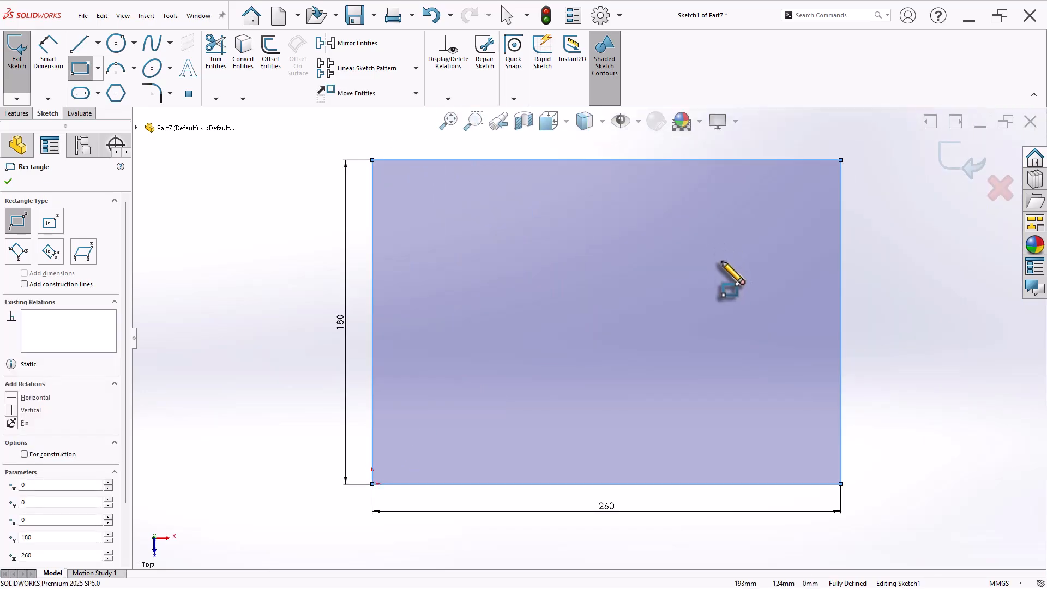
key(Escape)
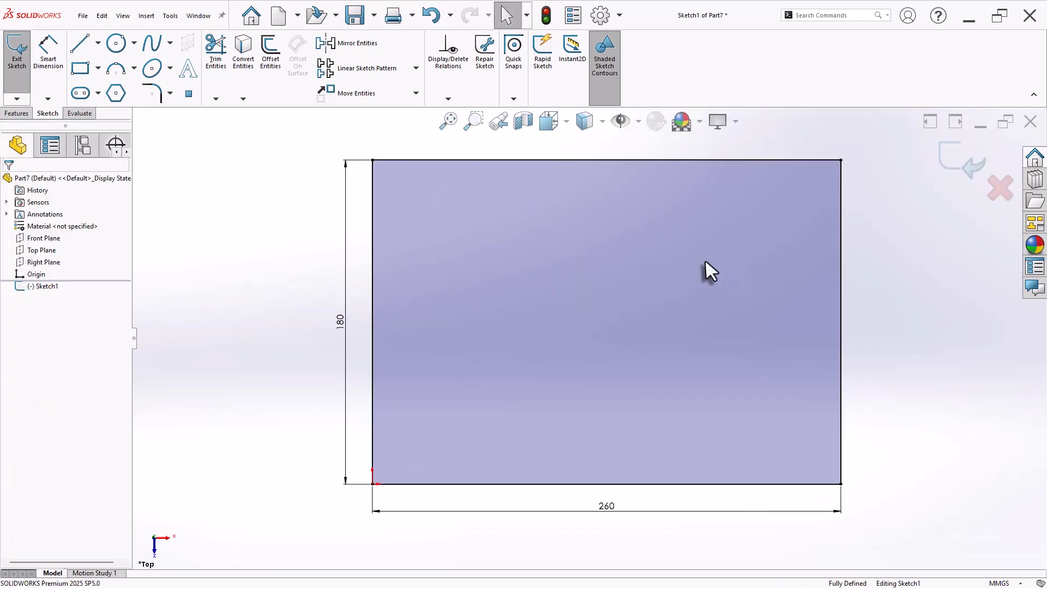
Round all four corners of the rectangle with 15 mm sketch fillets.
click(155, 94)
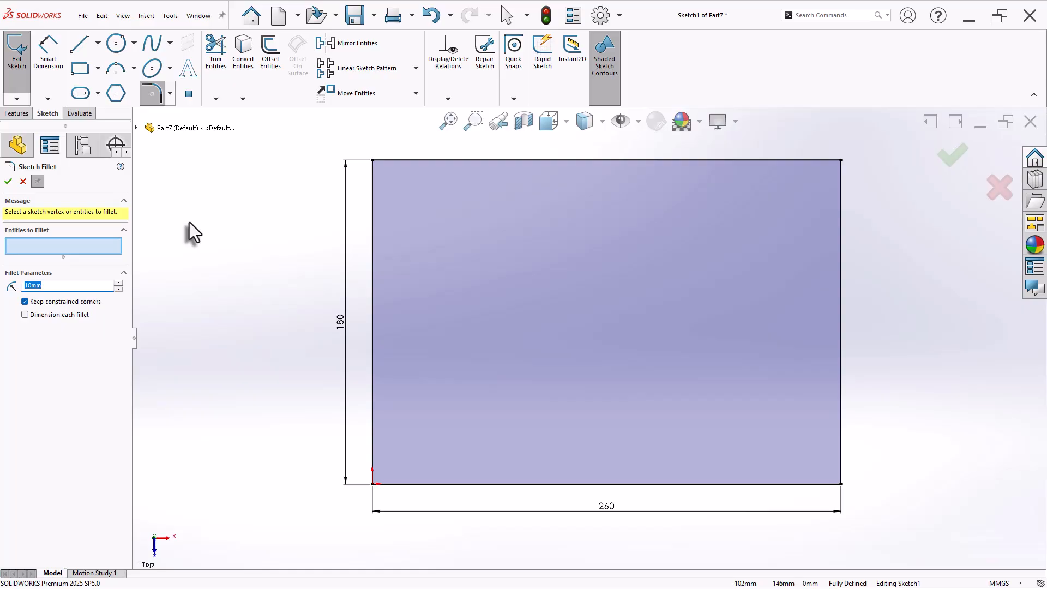
text(15)
key(Return)
scroll(458, 291, up, 3)
drag(409, 183, 777, 492)
right_click(782, 477)
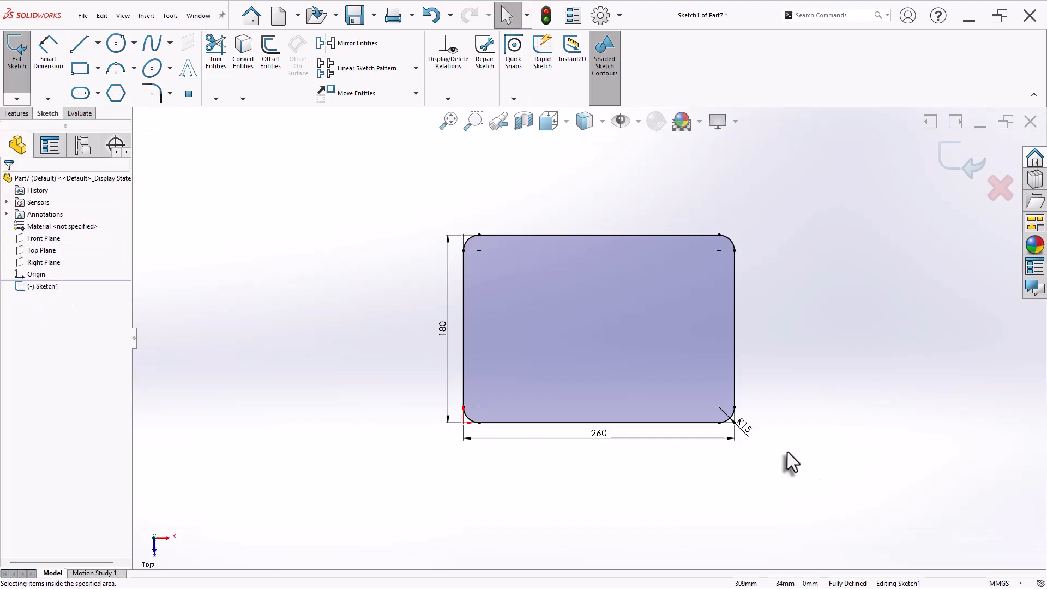
Extrude the rounded rectangle upward as a boss with a blind depth of 10 mm.
scroll(788, 398, down, 3)
scroll(789, 387, up, 2)
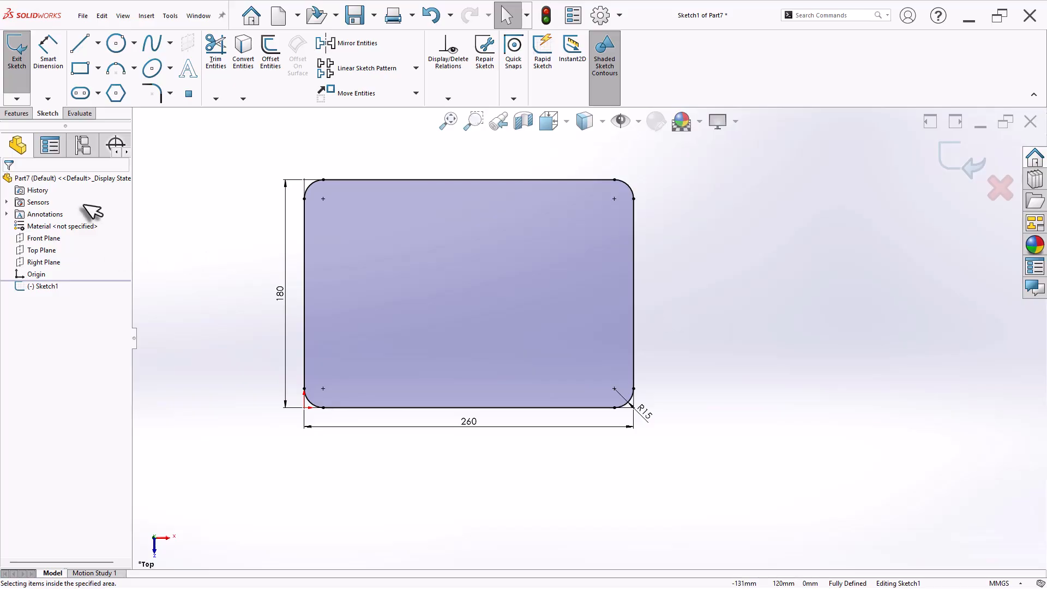
click(17, 113)
click(19, 50)
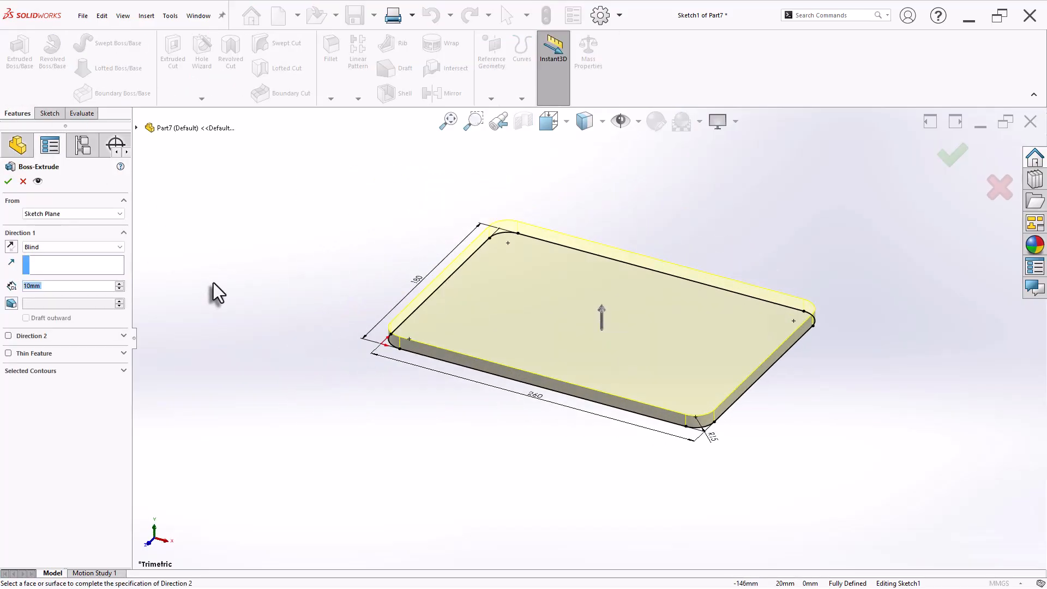
click(8, 181)
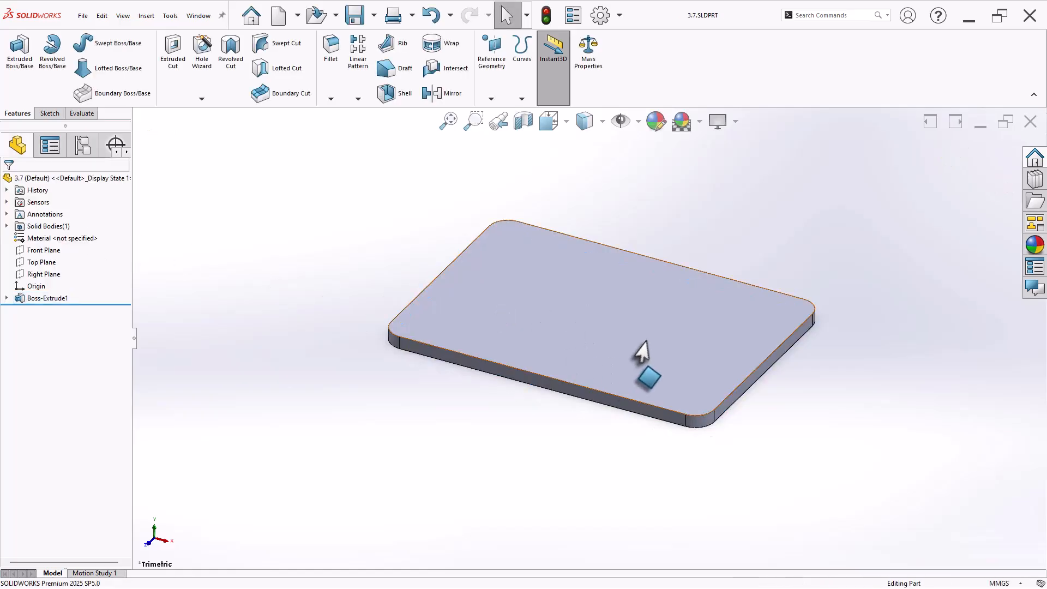
Start a sketch on the plate's top face and draw a circle about 22 mm in diameter near the lower-left corner.
click(614, 346)
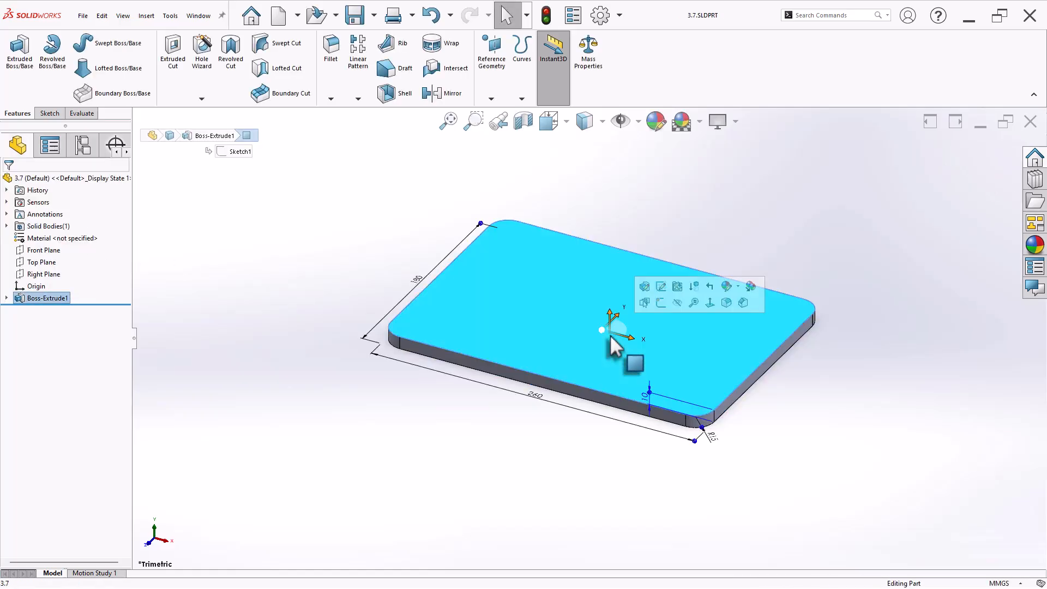
click(660, 303)
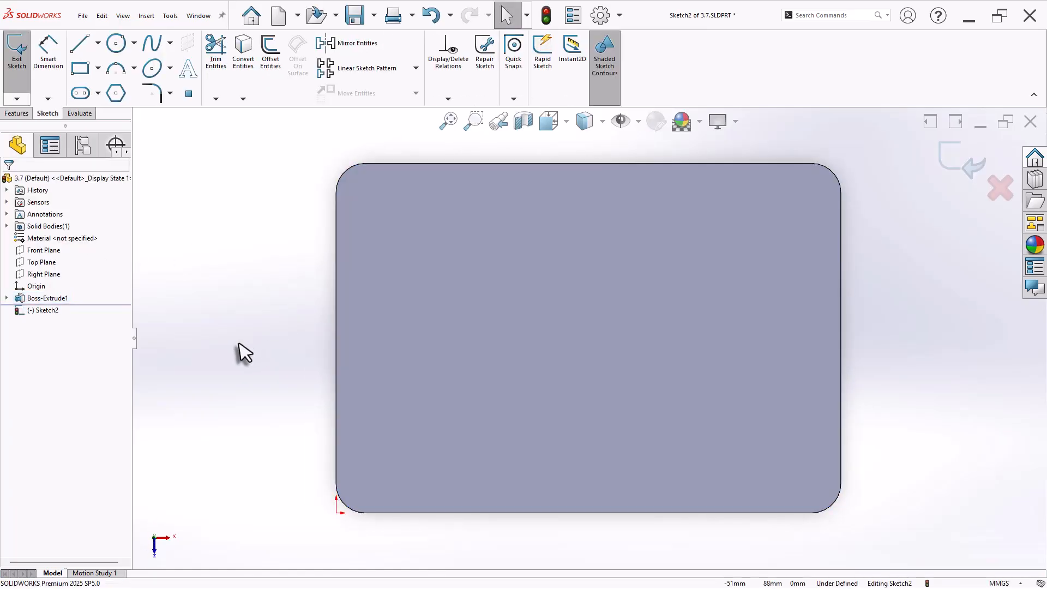
click(116, 43)
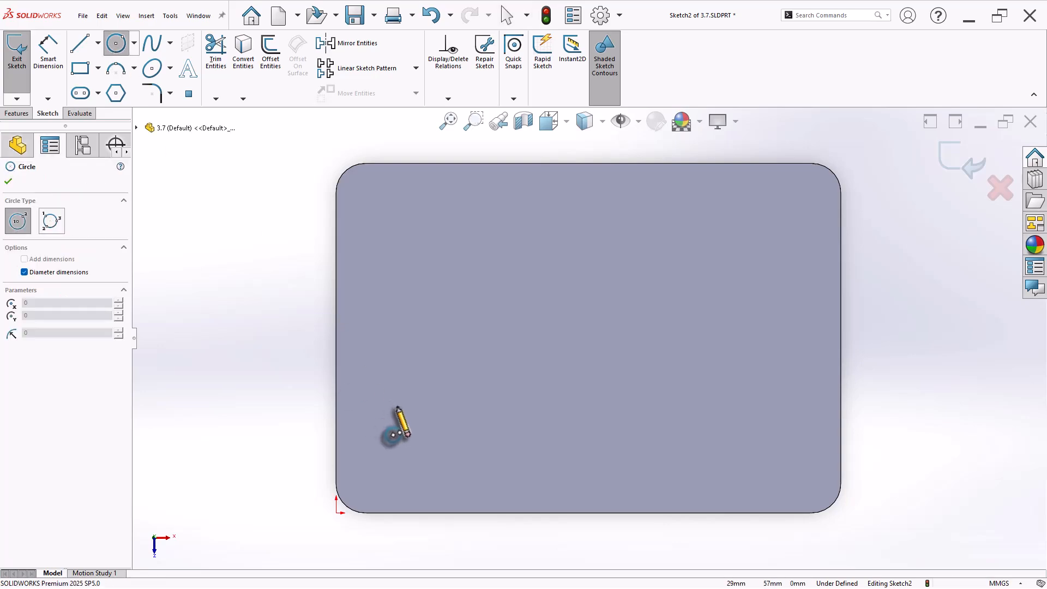
click(399, 453)
click(398, 474)
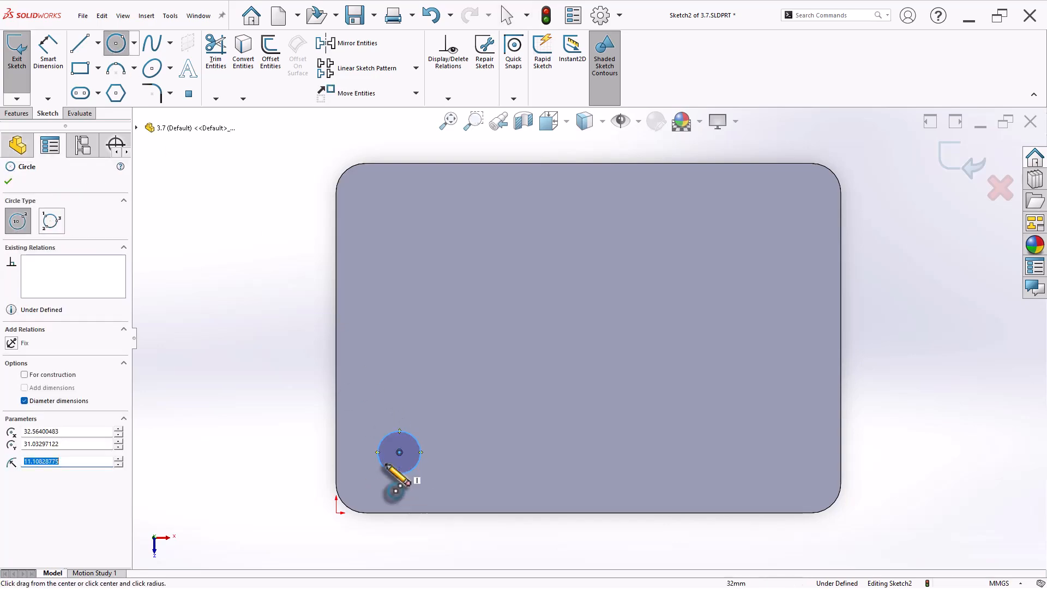
Dimension the circle's diameter to 25 mm.
right_drag(284, 446, 303, 400)
click(395, 436)
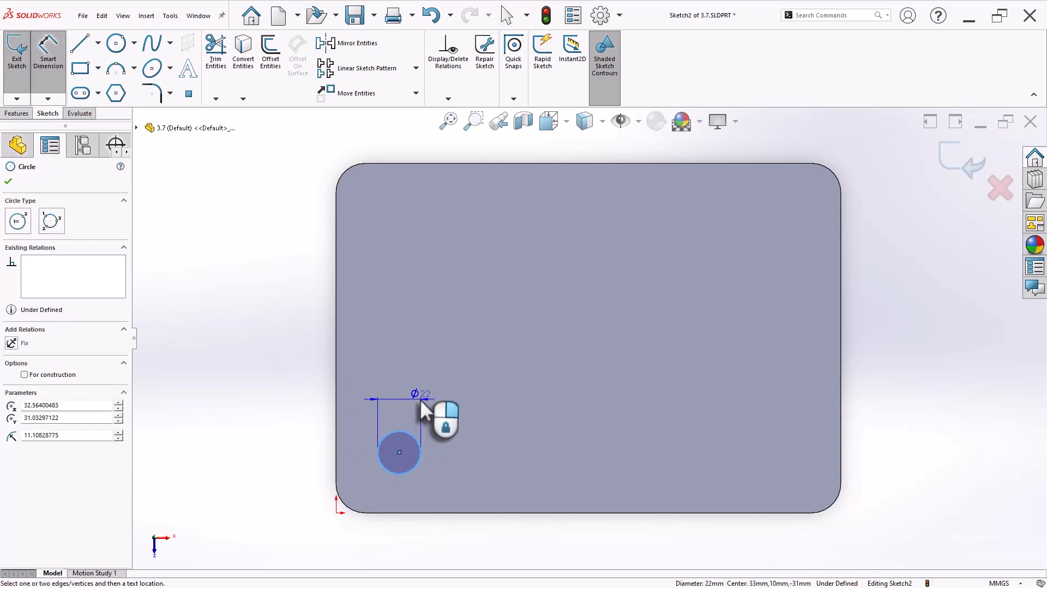
click(421, 401)
text(4)
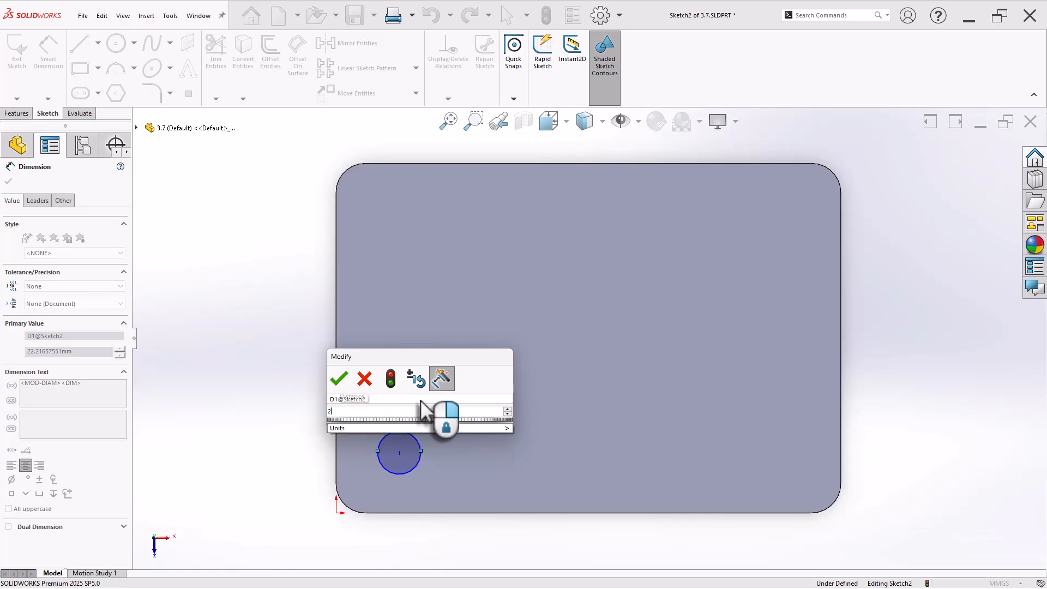
key(Return)
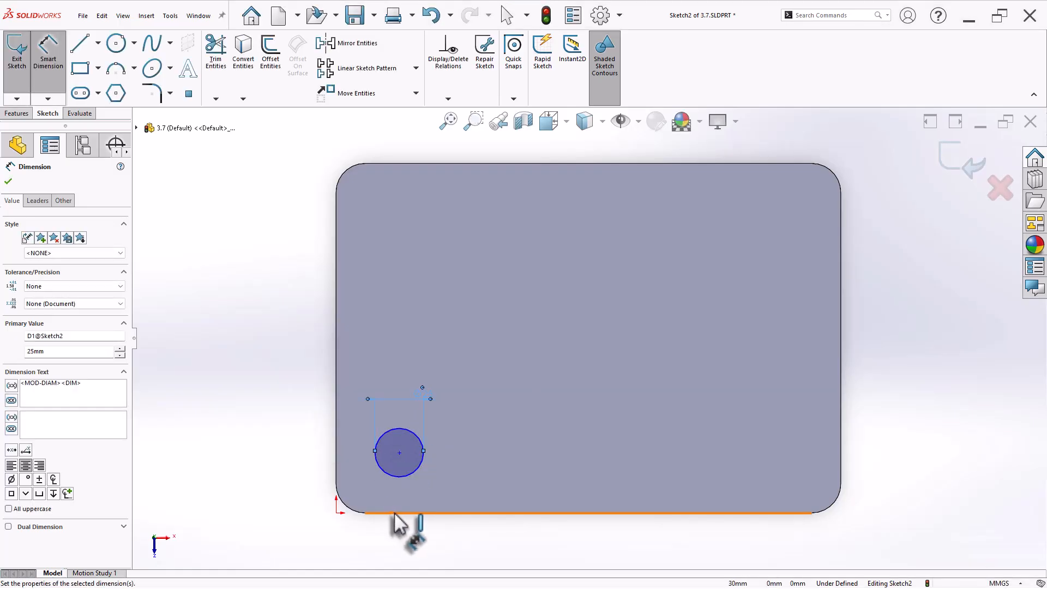
Dimension the circle's centre 45 mm from the plate's lower edge and 40 mm from its left edge.
click(399, 453)
click(300, 473)
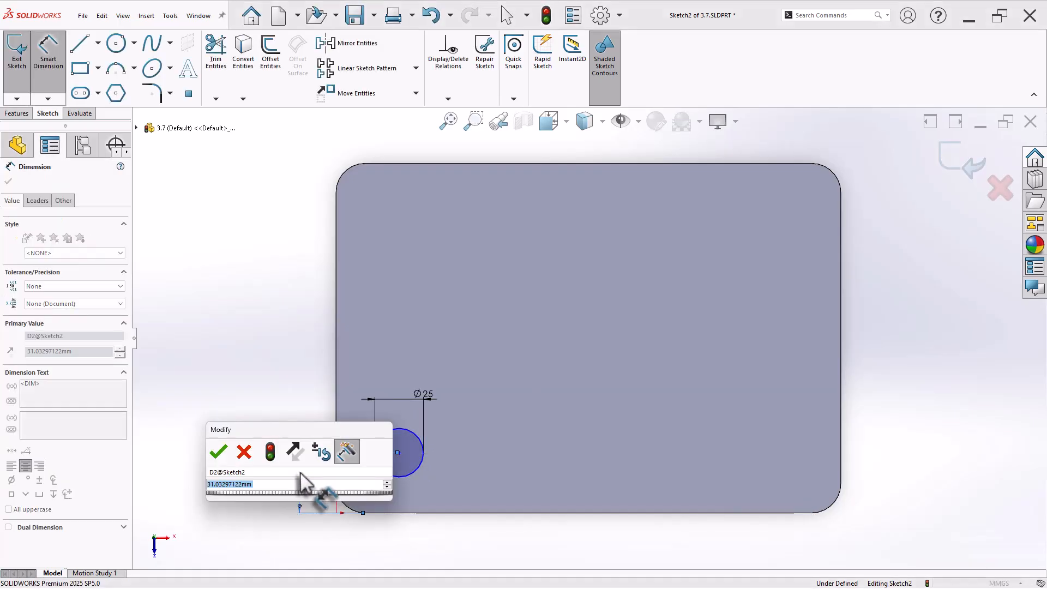
text(45)
key(Return)
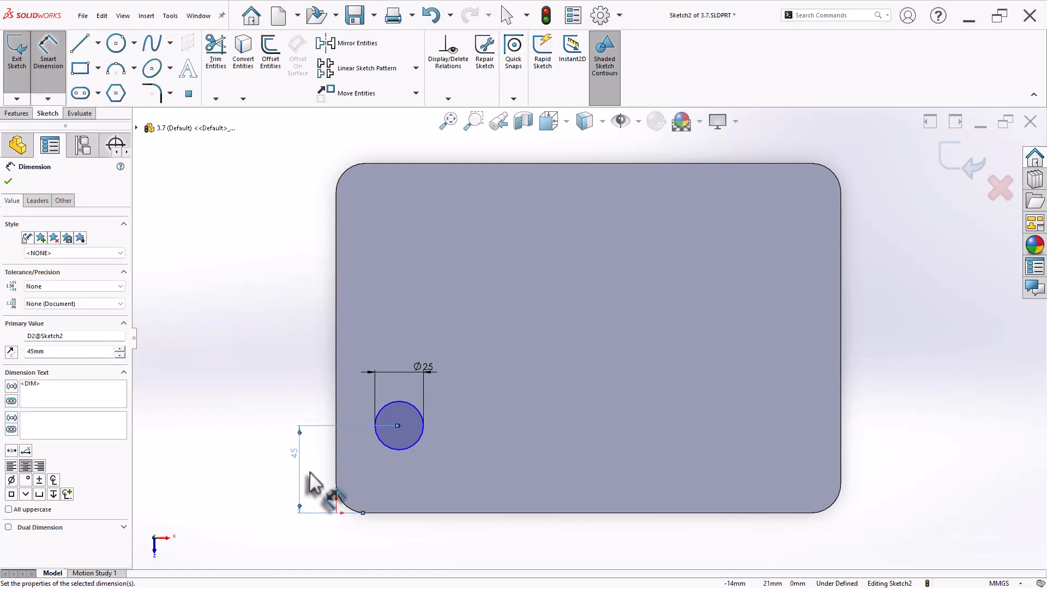
click(336, 442)
click(399, 425)
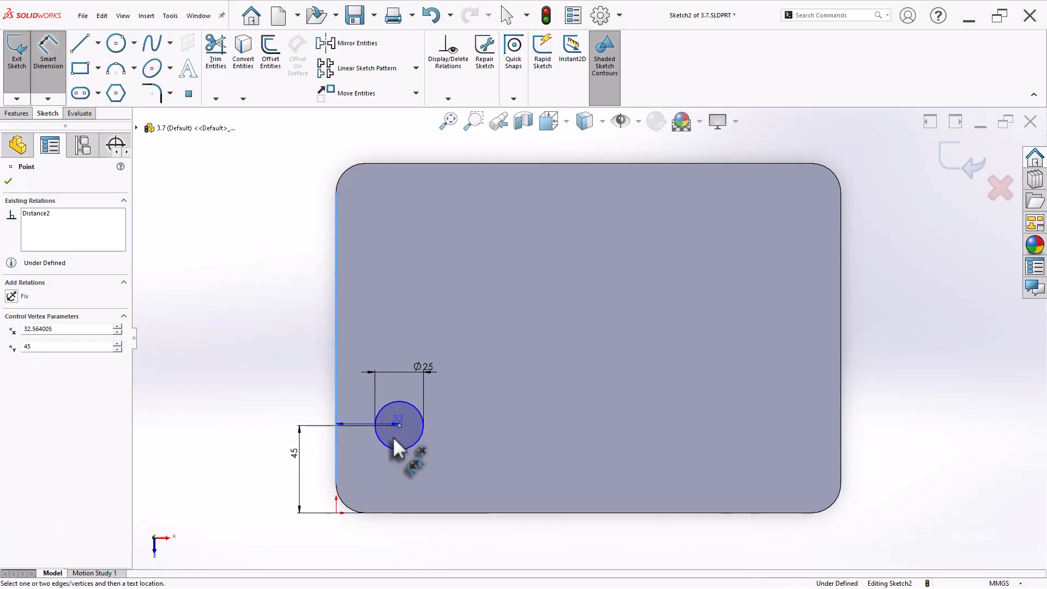
click(378, 479)
text(33)
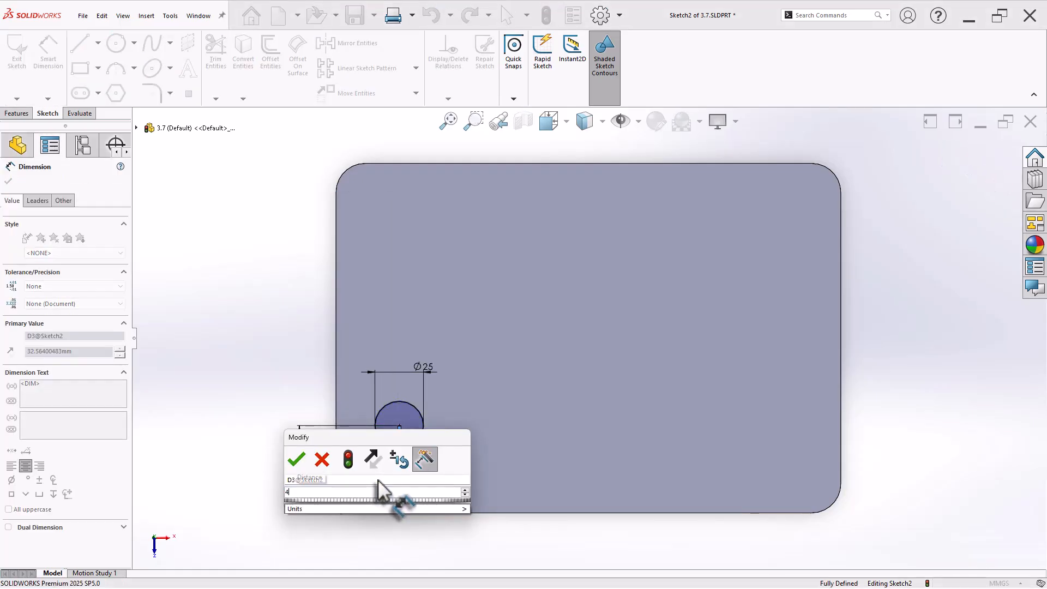
key(Return)
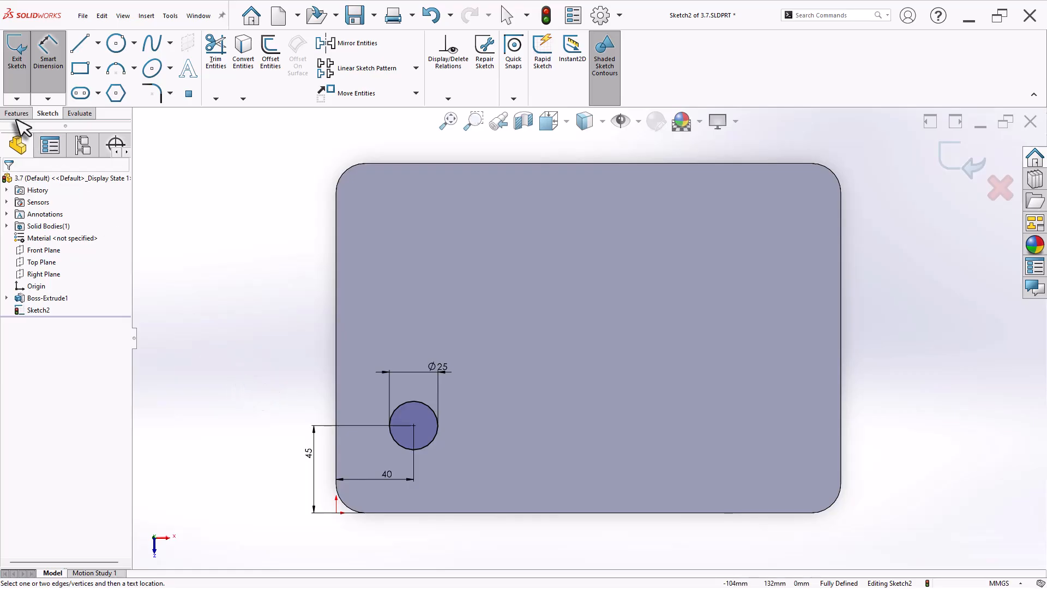
Cut the circle through the whole plate with an Extruded Cut set to Through All.
click(16, 114)
click(172, 59)
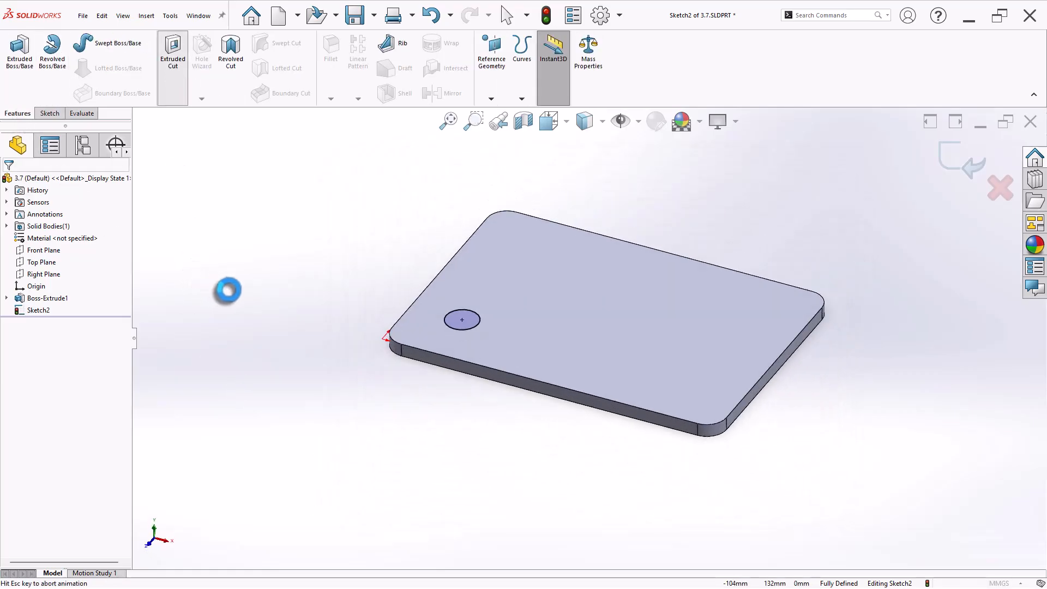
right_click(229, 291)
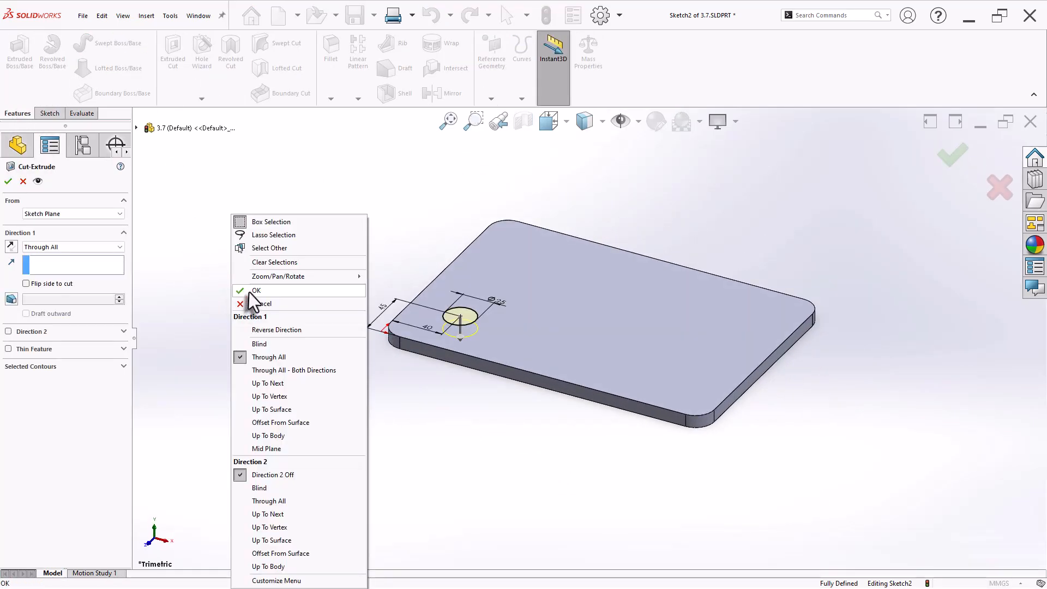
click(249, 292)
Start a linear pattern with the plate's long front edge as Direction 1 and its short left edge as Direction 2.
click(357, 99)
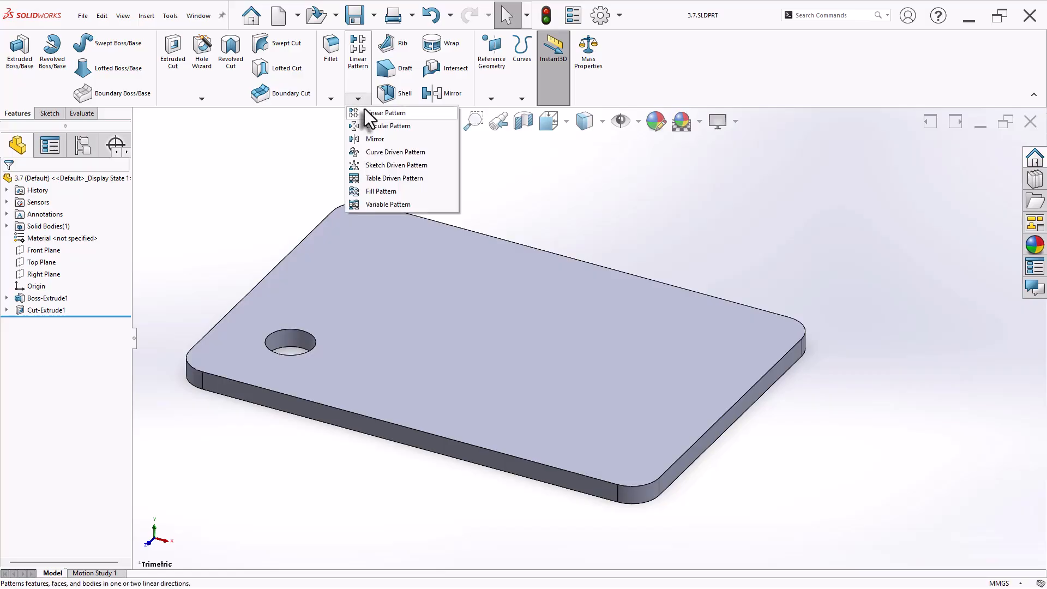
click(378, 116)
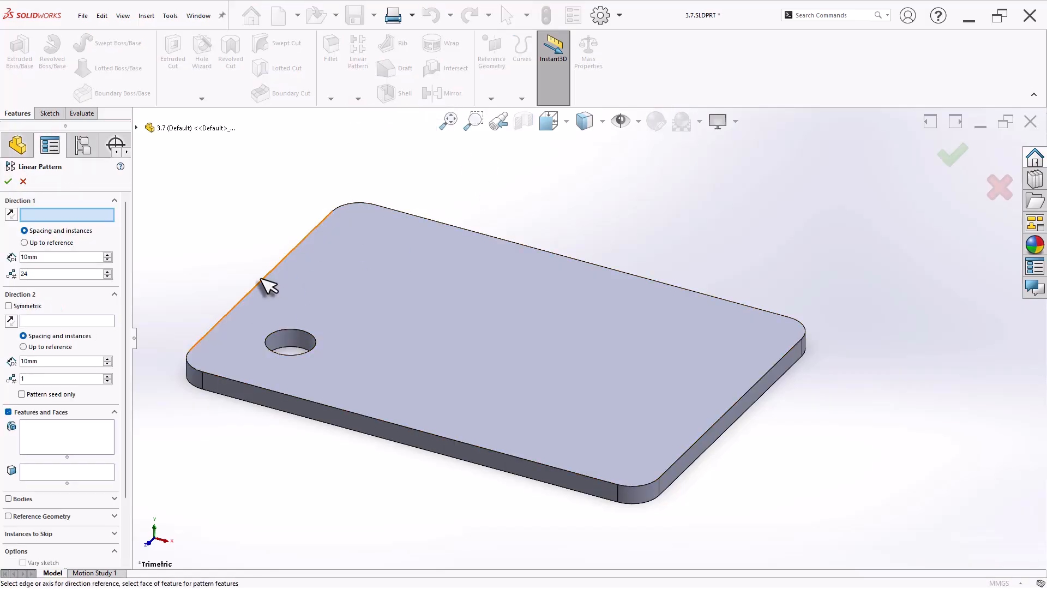
click(253, 388)
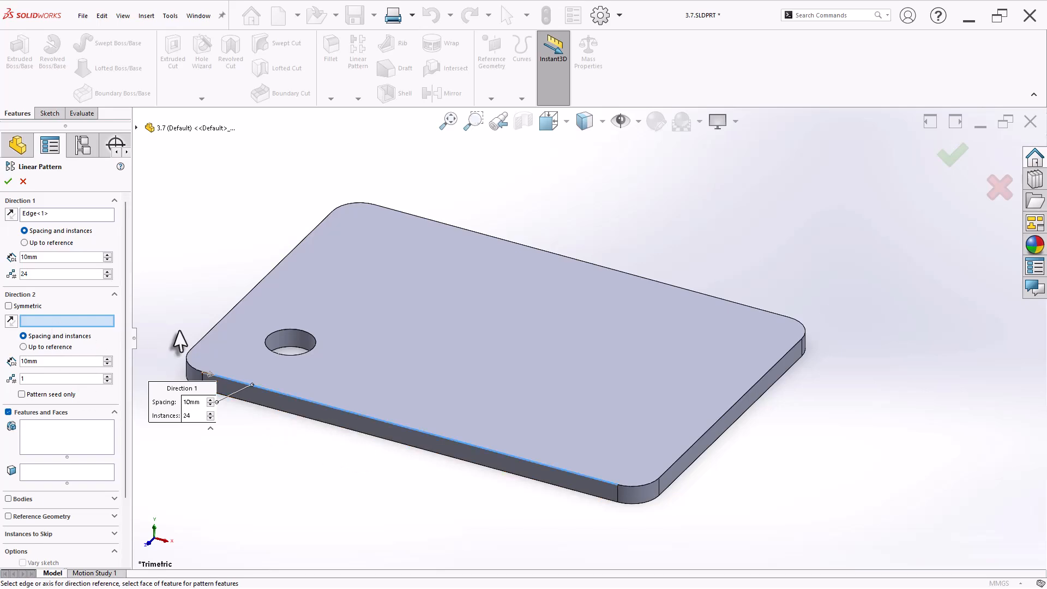
click(221, 320)
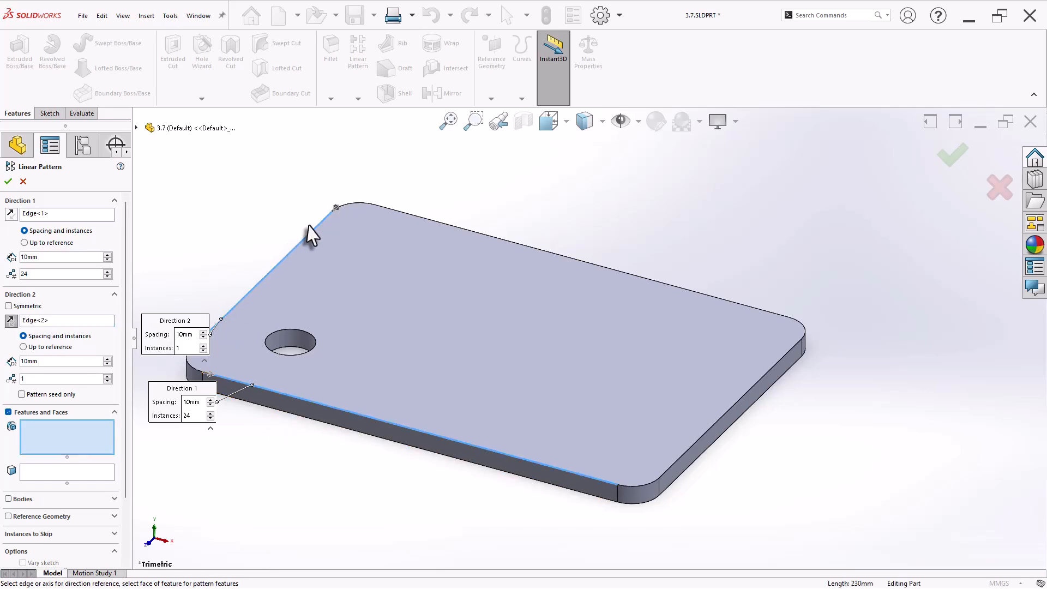
drag(183, 325, 186, 247)
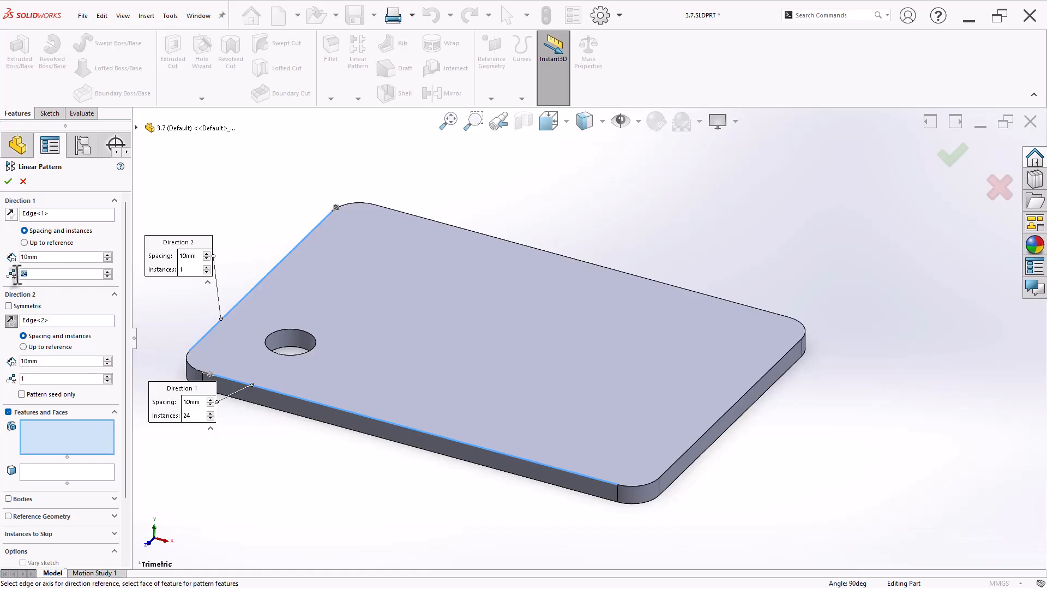
Set Direction 1 of the linear pattern to 4 instances with 60 mm spacing.
key(Return)
drag(44, 257, 5, 256)
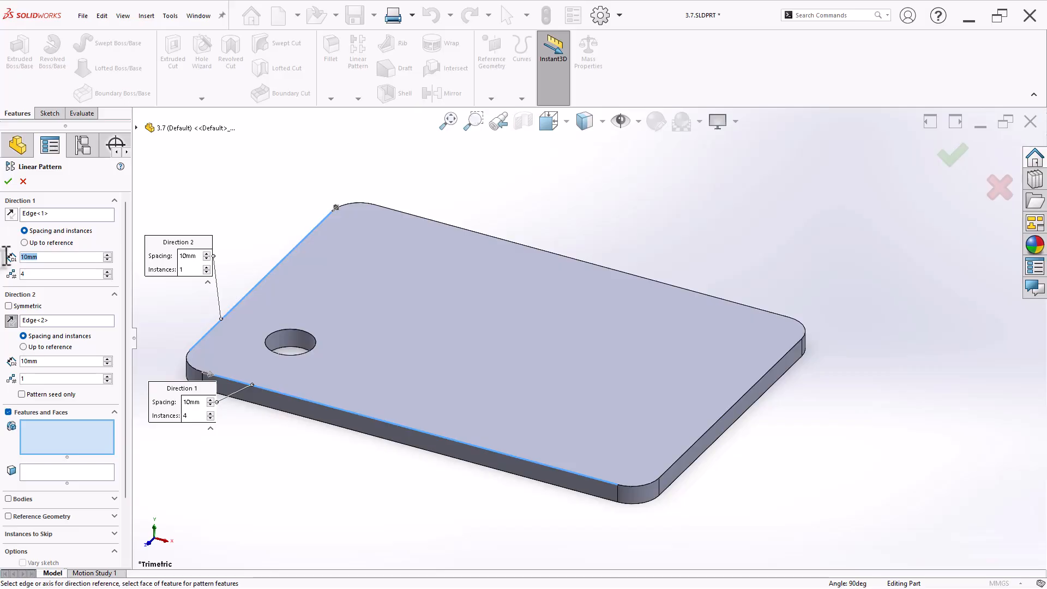
text(60)
key(Return)
Set Direction 2 of the linear pattern to 45 mm spacing with 3 instances.
double_click(53, 361)
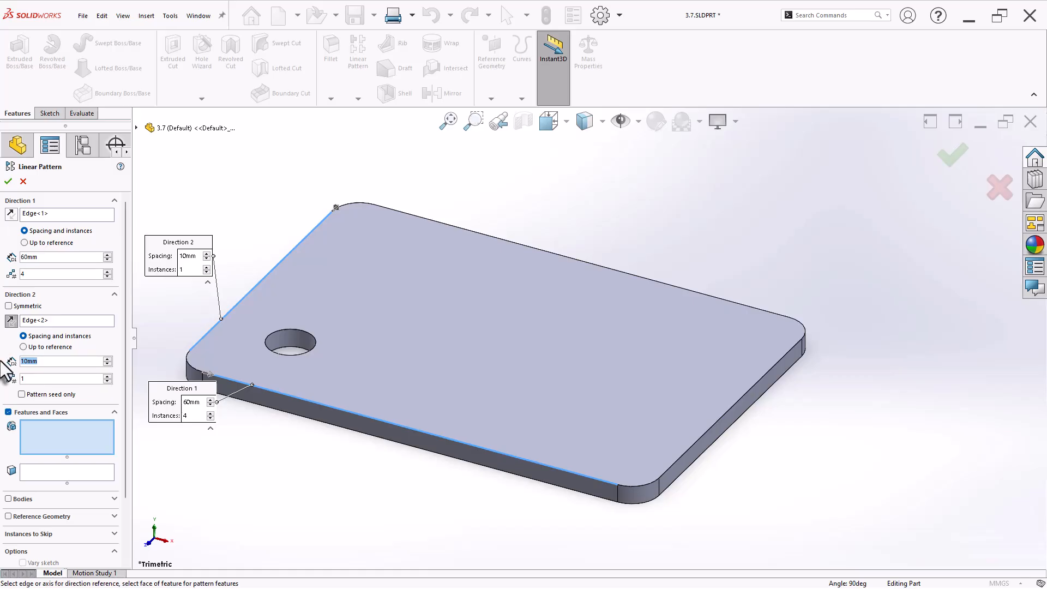
text(45)
key(Tab)
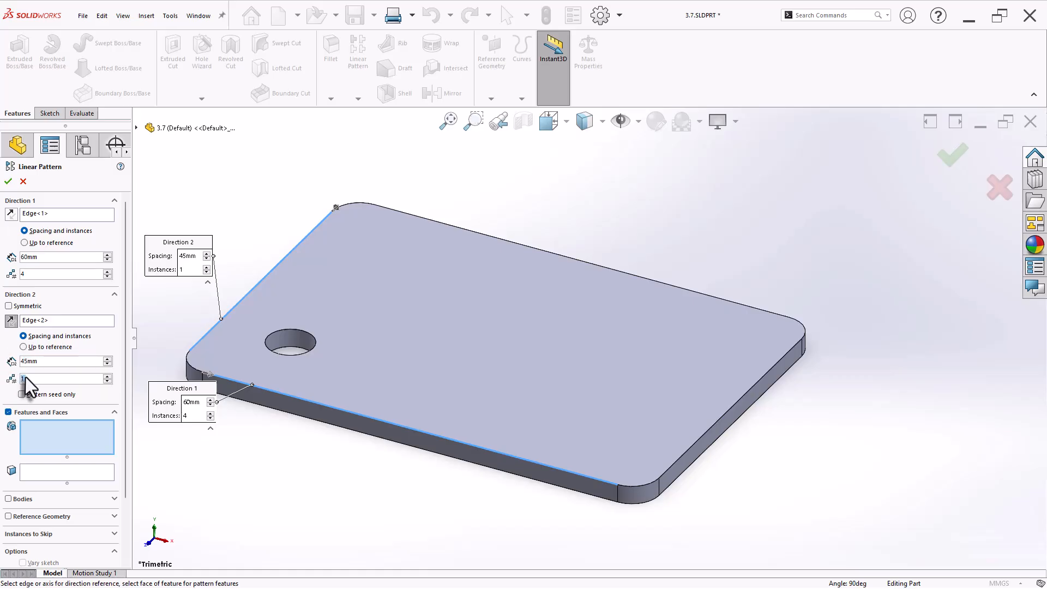
text(3)
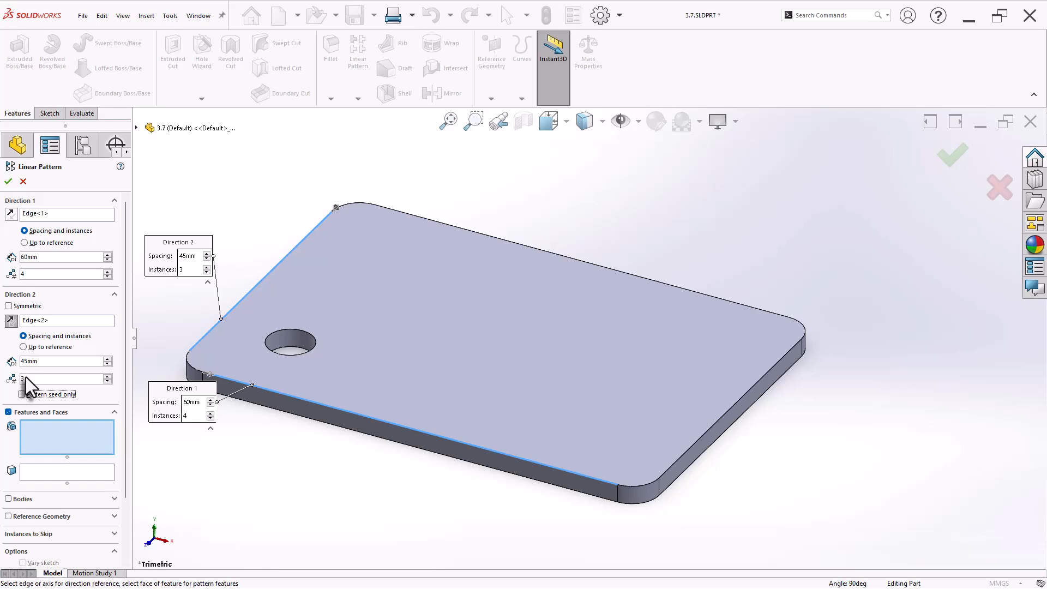
Choose the 25 mm hole cut as the feature to pattern, finish the linear pattern and save the part.
click(46, 458)
click(297, 346)
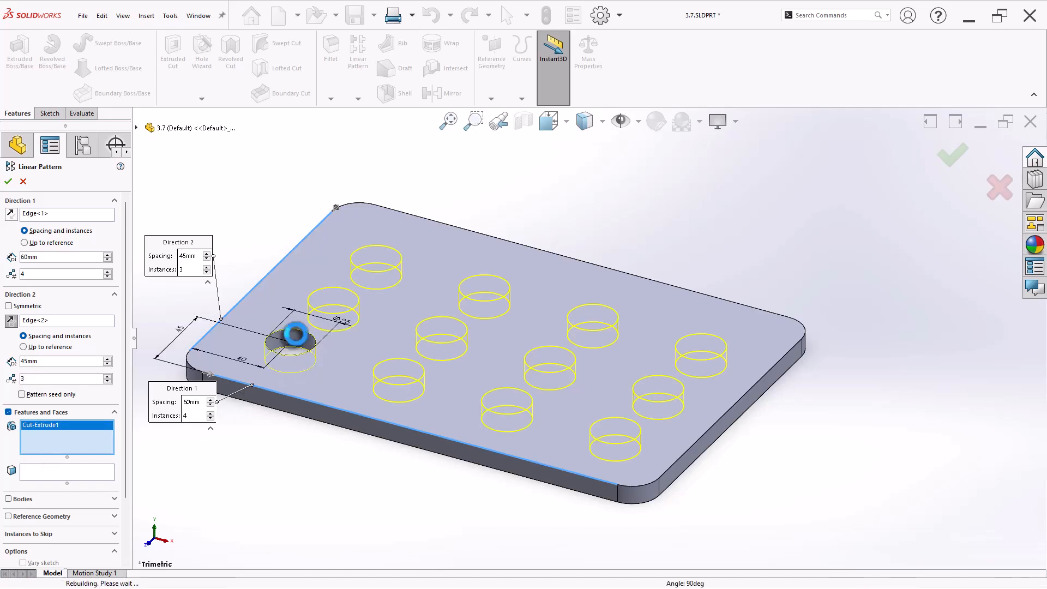
key(Return)
key(ctrl+7)
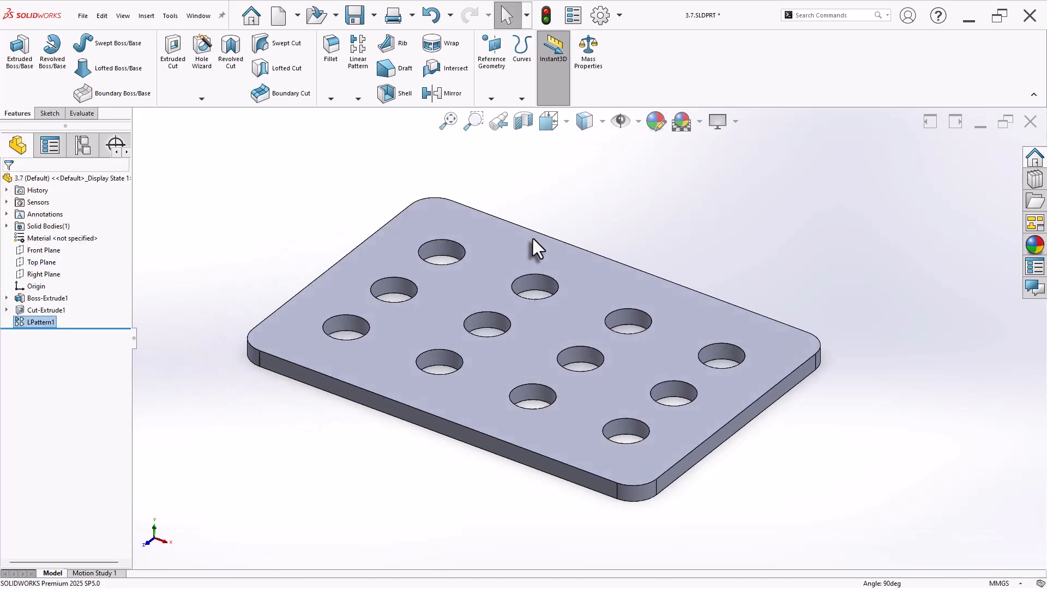
key(ctrl+s)
Examine the finished plate's mass properties, in particular its volume.
middle_drag(548, 280, 486, 319)
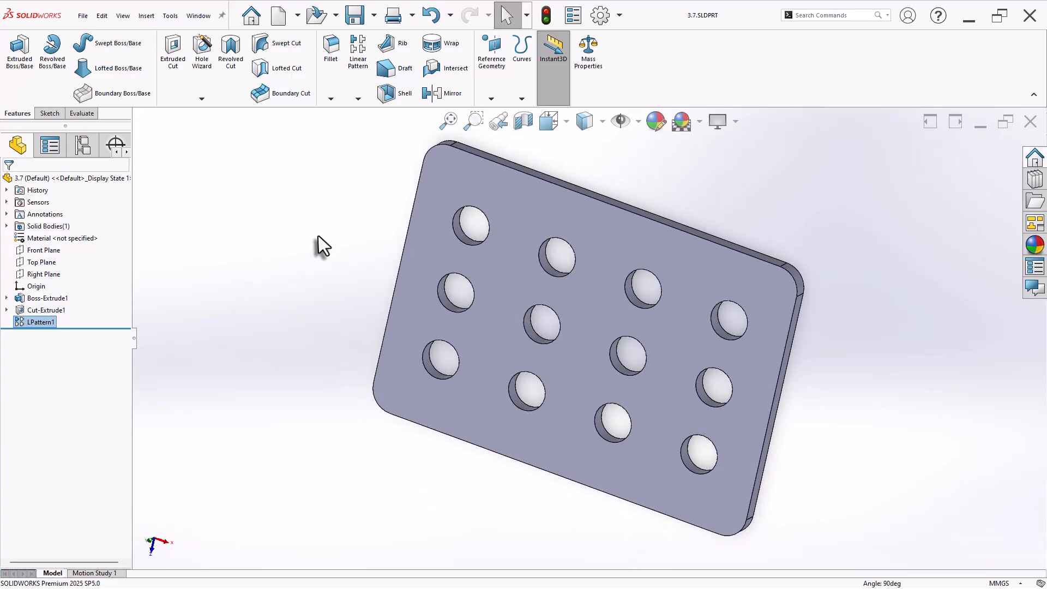
click(590, 55)
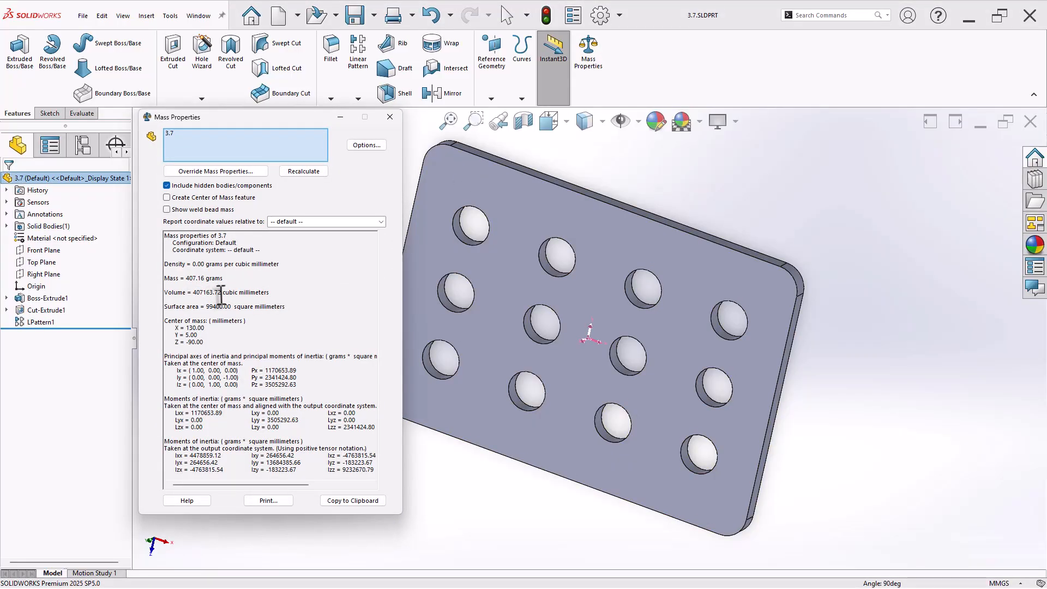
drag(221, 292, 192, 292)
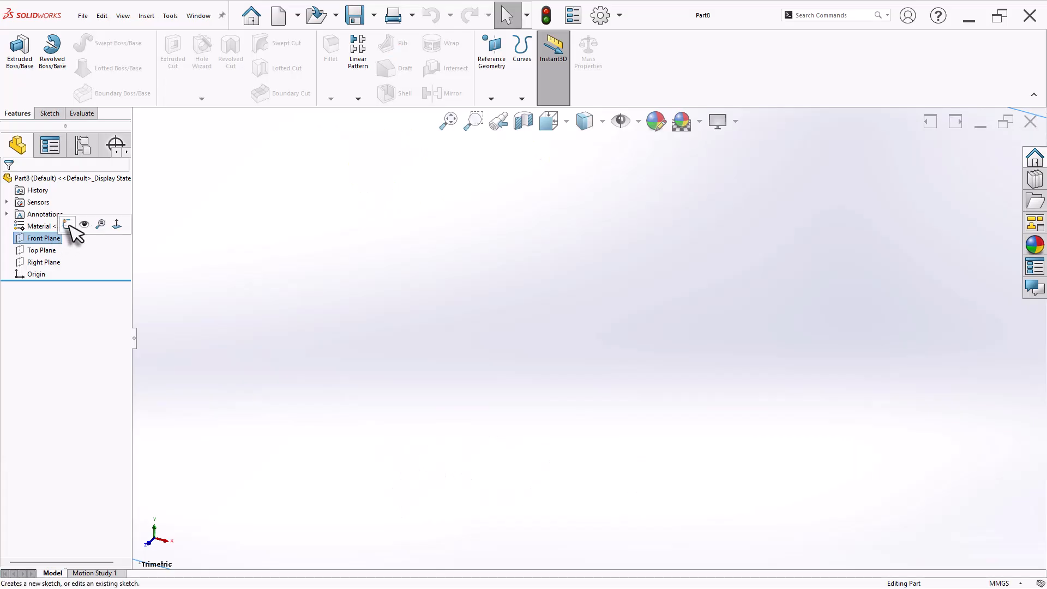
Start a sketch on the new part's Front Plane and draw a 115 mm diameter circle centred on the origin.
click(75, 226)
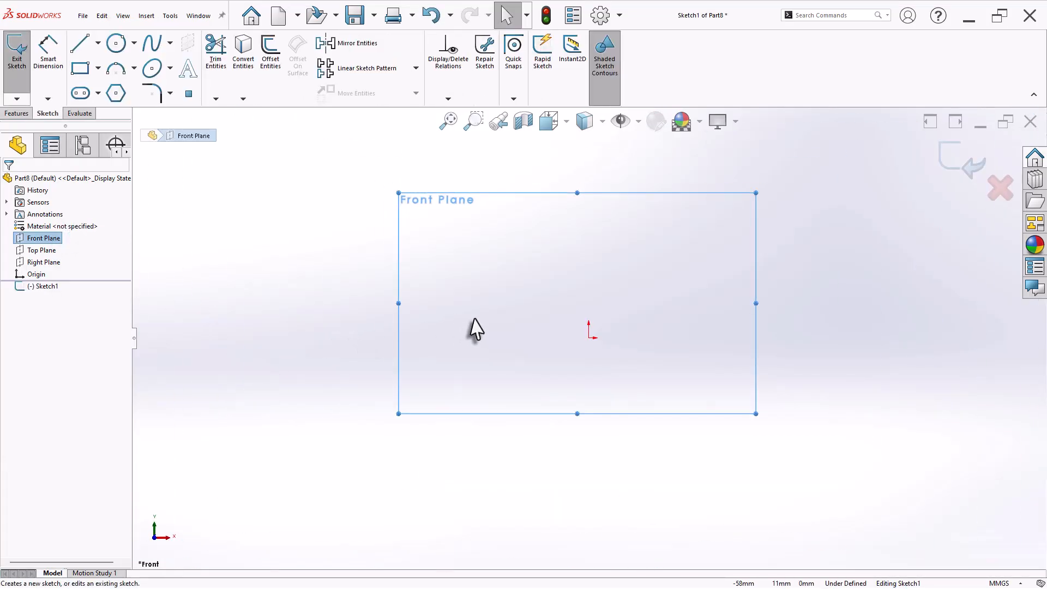
right_drag(297, 345, 229, 350)
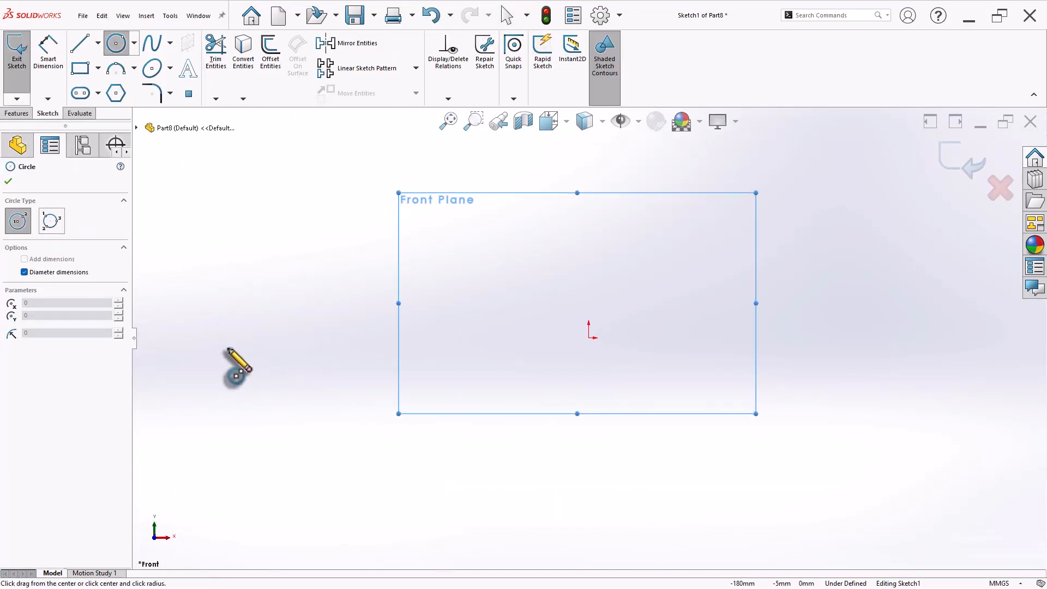
click(589, 337)
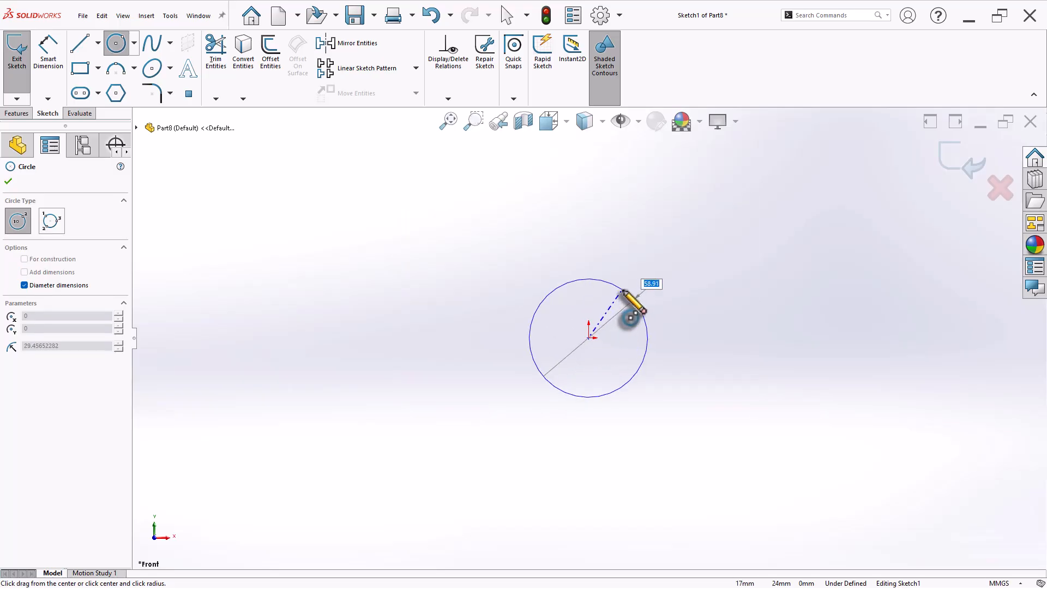
key(Return)
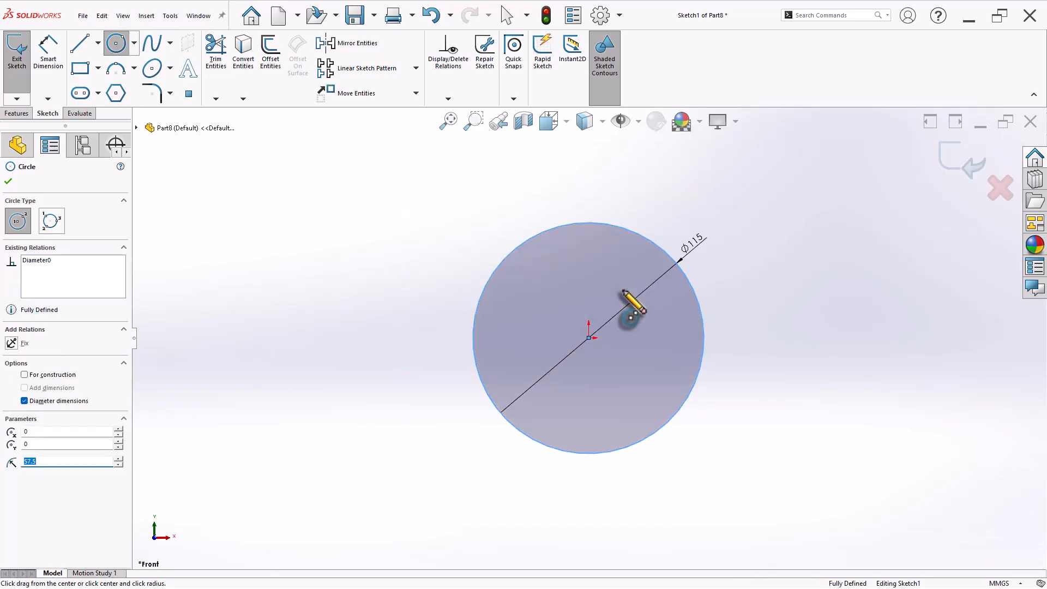
Add a concentric 90 mm diameter circle at the origin and extrude the ring profile as a boss.
click(589, 337)
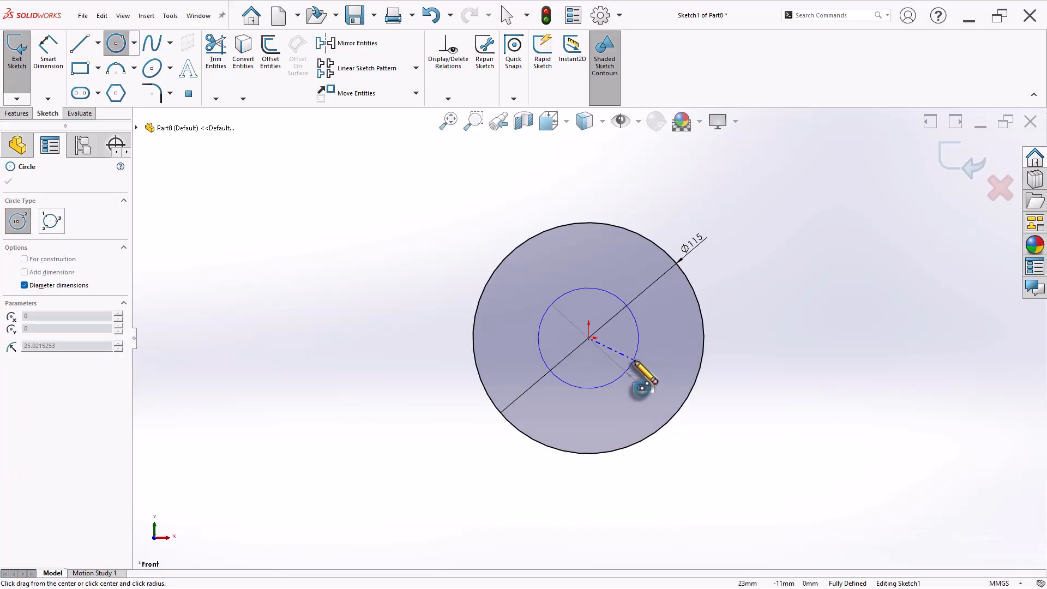
click(642, 385)
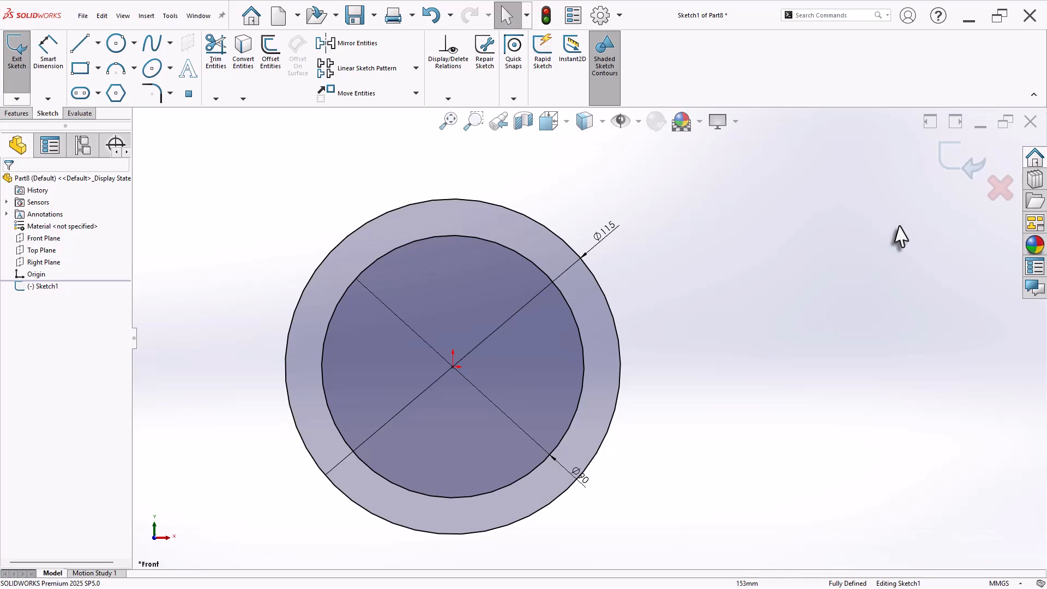
click(24, 115)
click(21, 50)
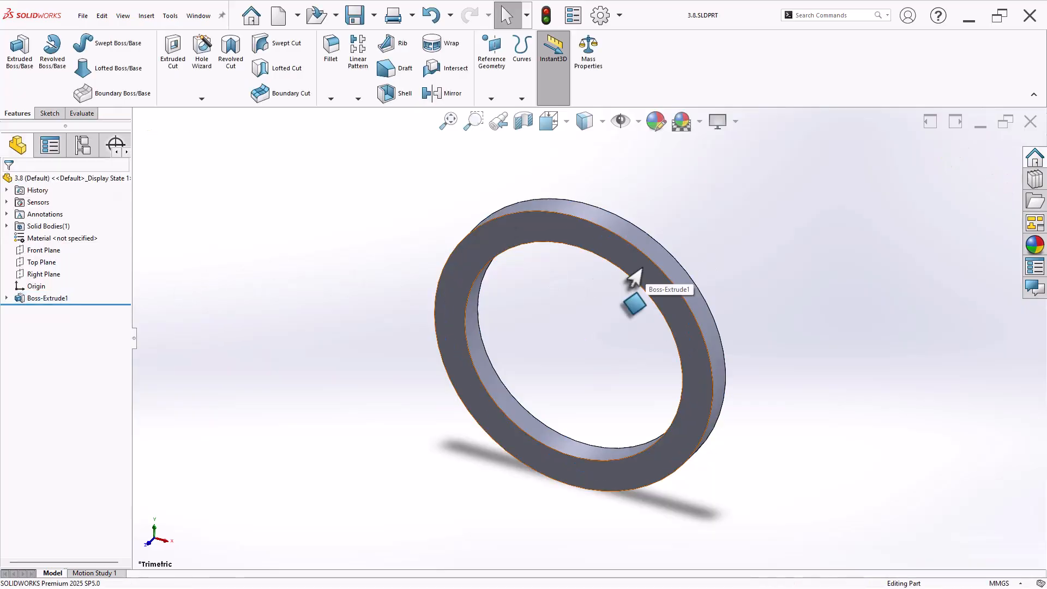
Start a sketch on the ring's front face and draw a vertical centerline from the origin up to the outer edge.
click(633, 299)
click(691, 236)
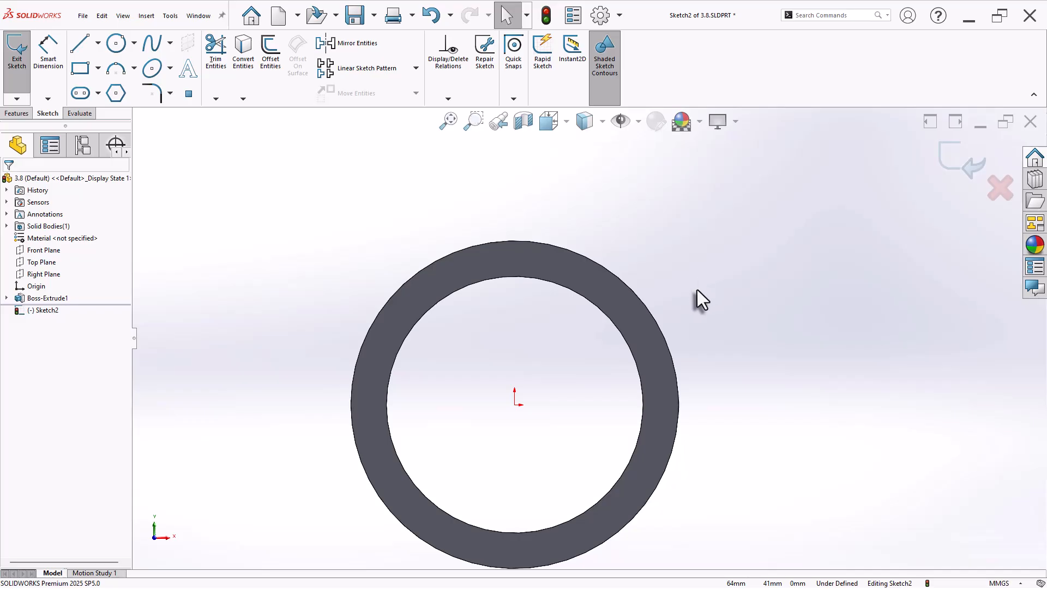
click(98, 43)
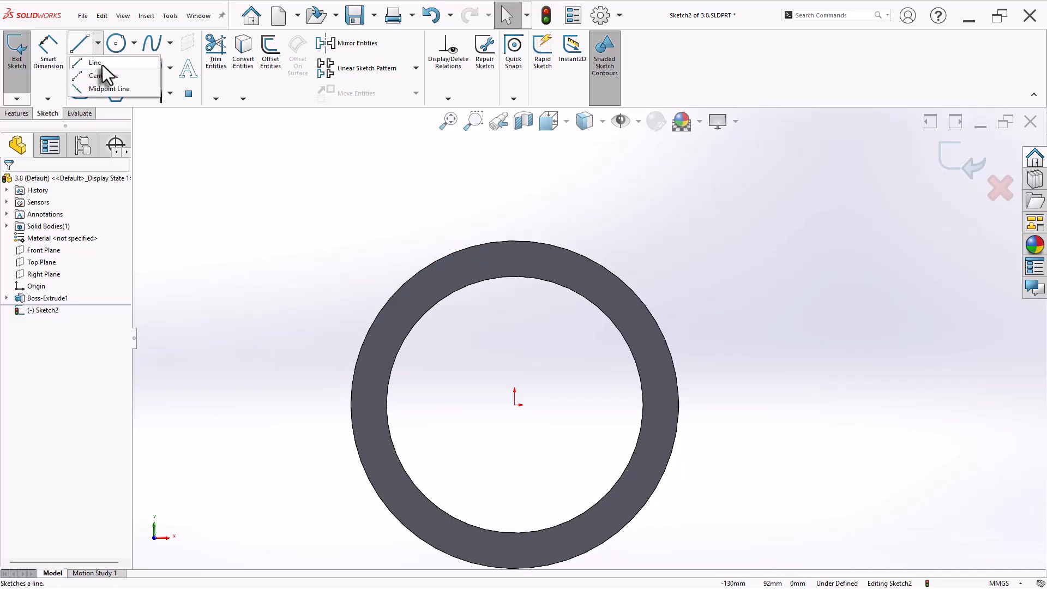
click(102, 65)
click(514, 405)
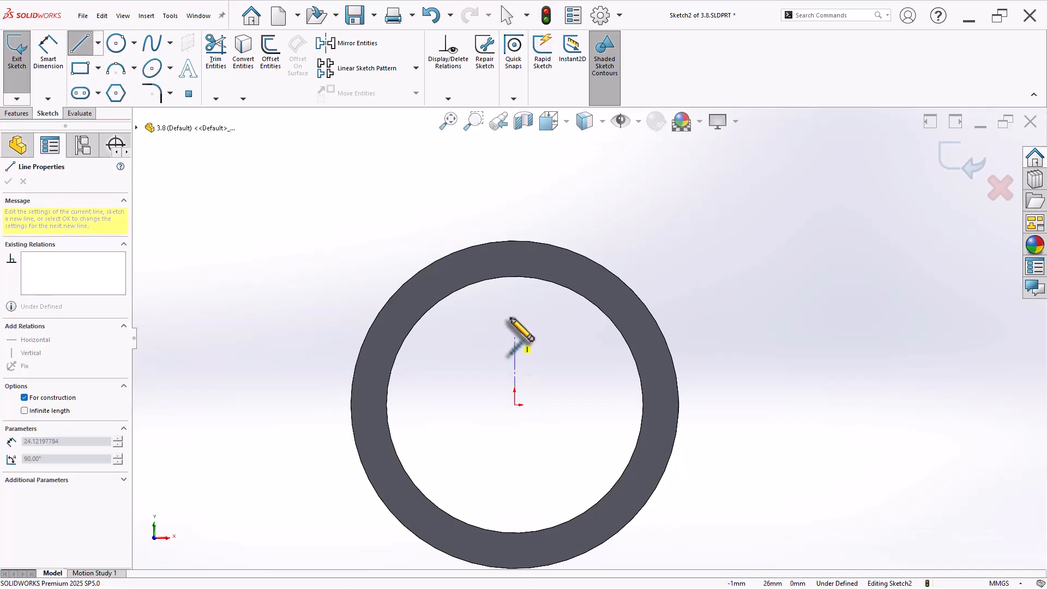
click(514, 241)
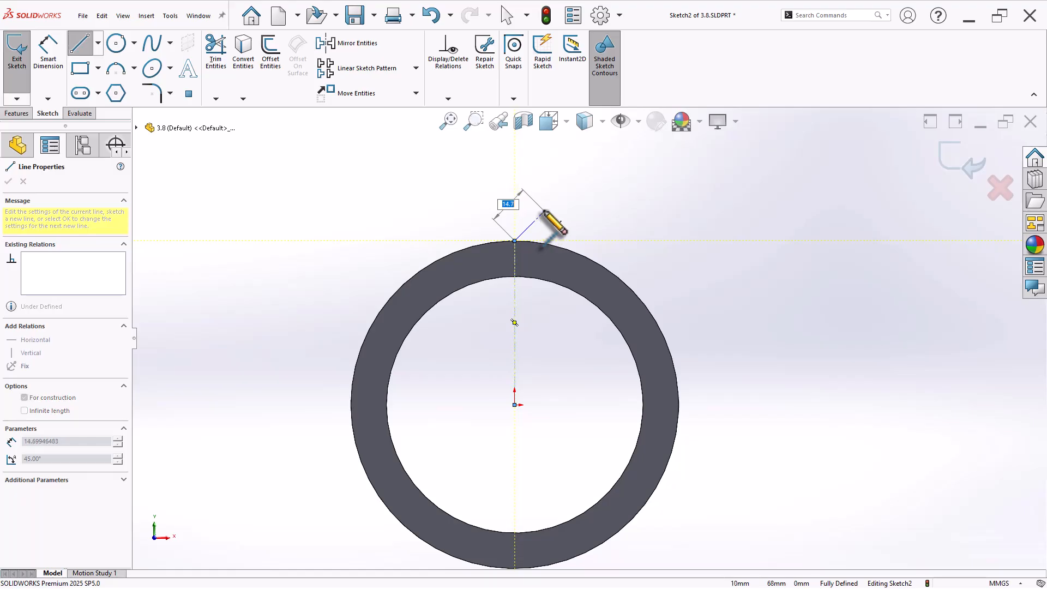
key(Escape)
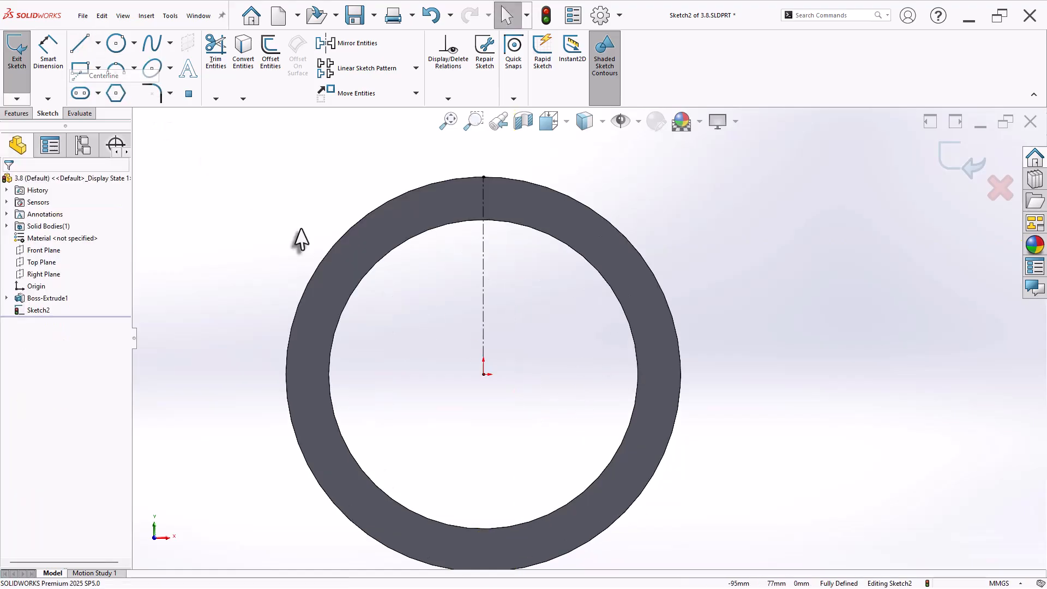
Draw a horizontal centerline from the origin to the right side of the ring's outer edge.
key(Return)
click(484, 374)
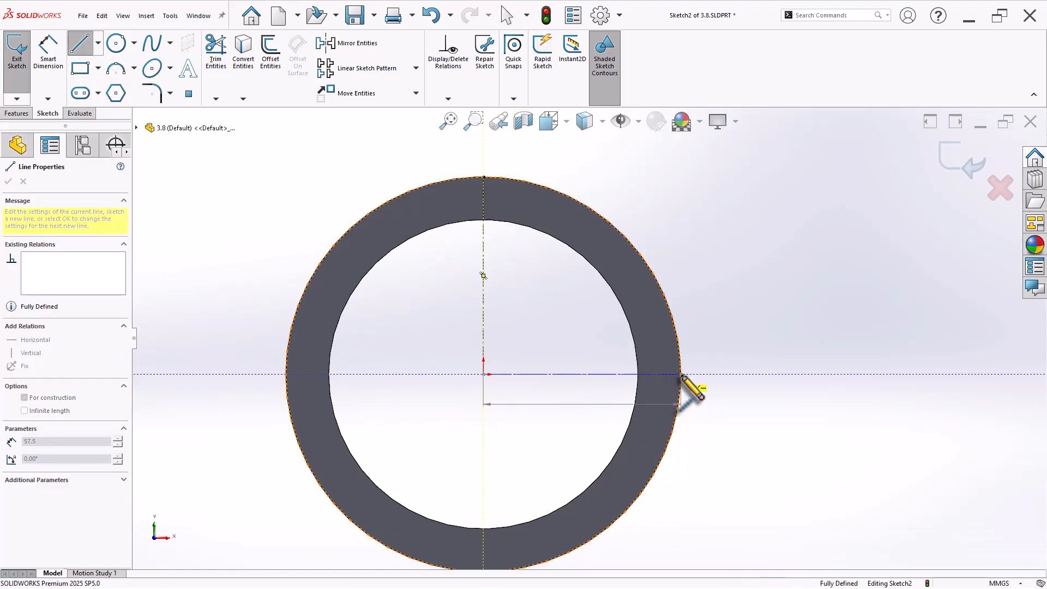
click(681, 374)
key(Escape)
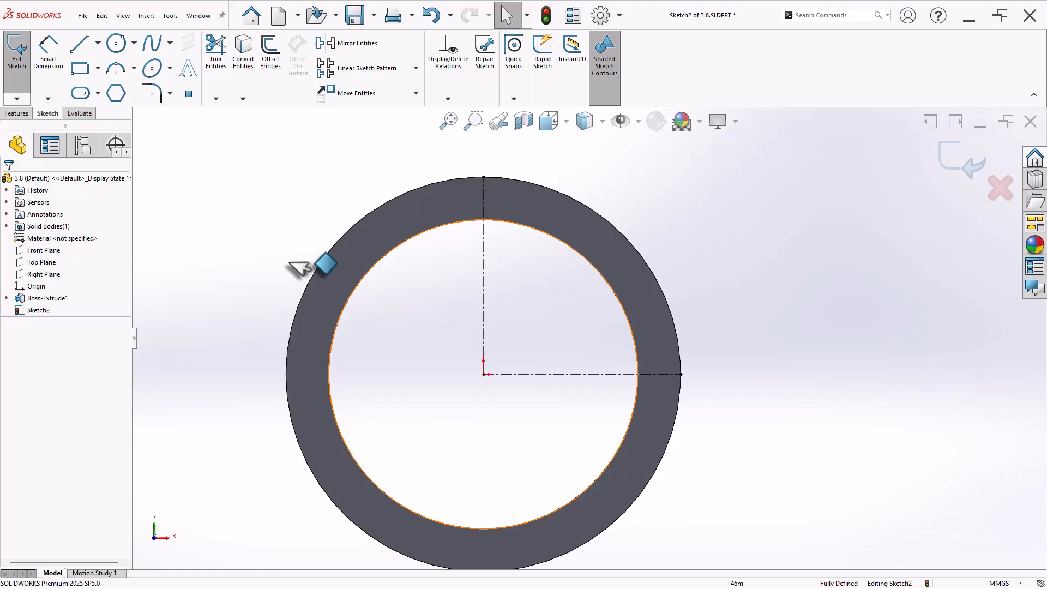
Draw an angled centerline from the origin to the ring's outer edge, between the vertical and horizontal centerlines.
click(97, 43)
click(103, 75)
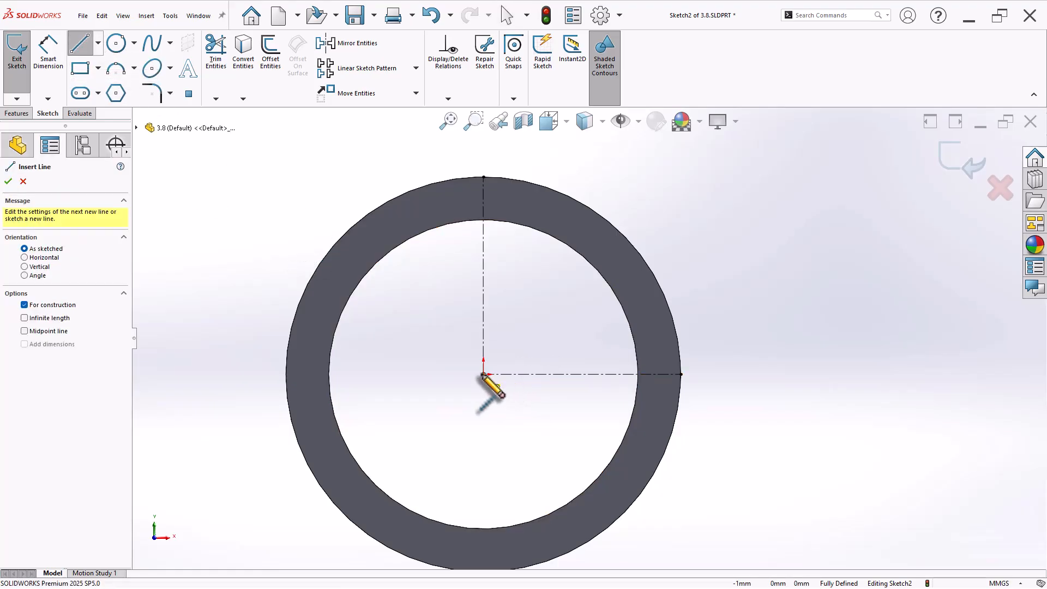
click(484, 374)
click(615, 228)
right_click(656, 198)
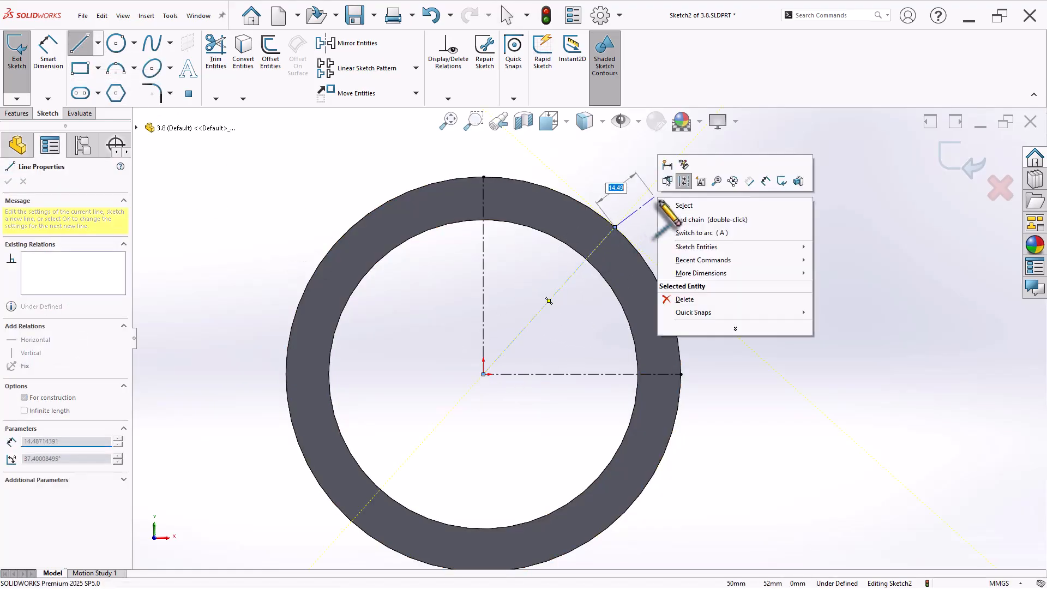
click(679, 206)
Dimension the angle between the angled and horizontal centerlines as 60°.
right_drag(783, 392, 777, 349)
click(554, 295)
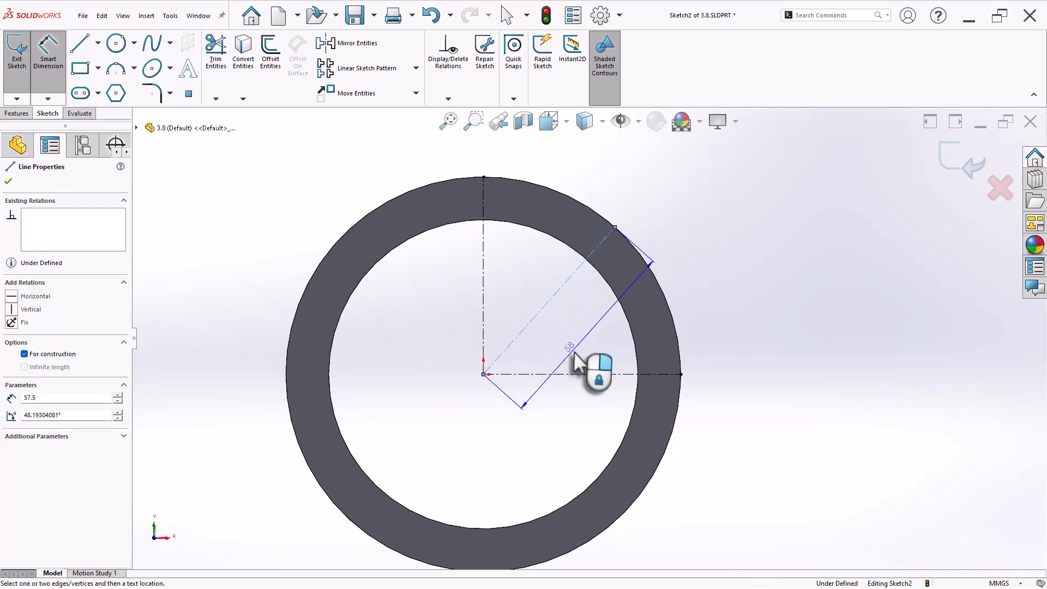
click(585, 374)
click(580, 339)
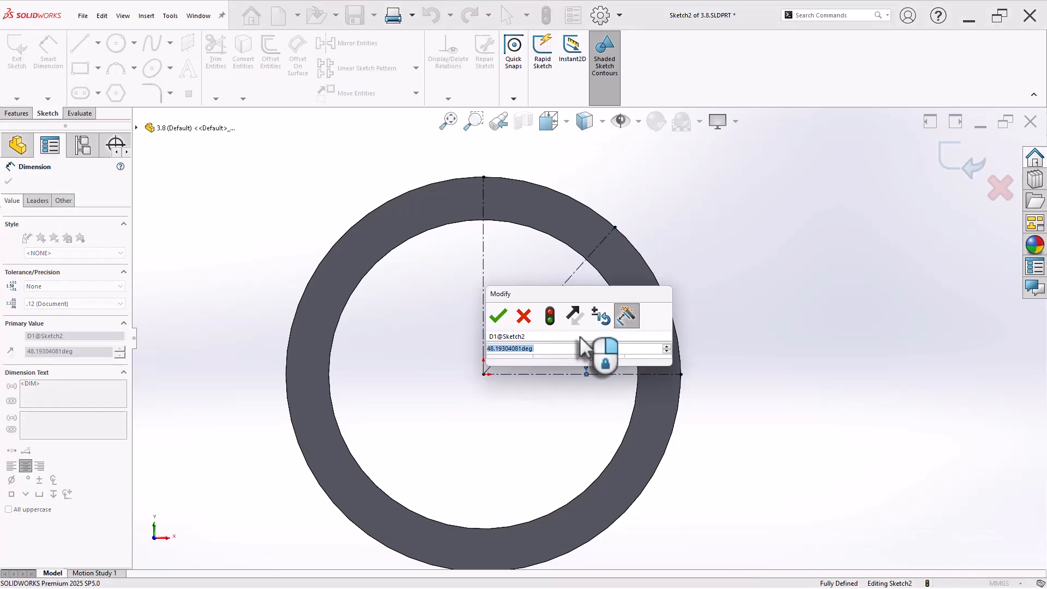
text(60)
key(Return)
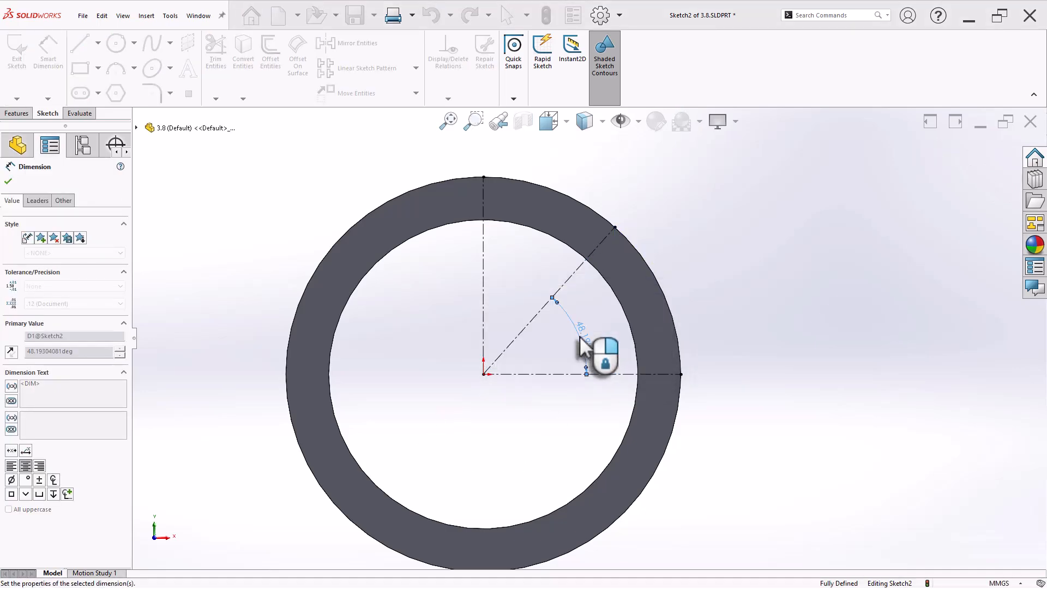
right_click(689, 243)
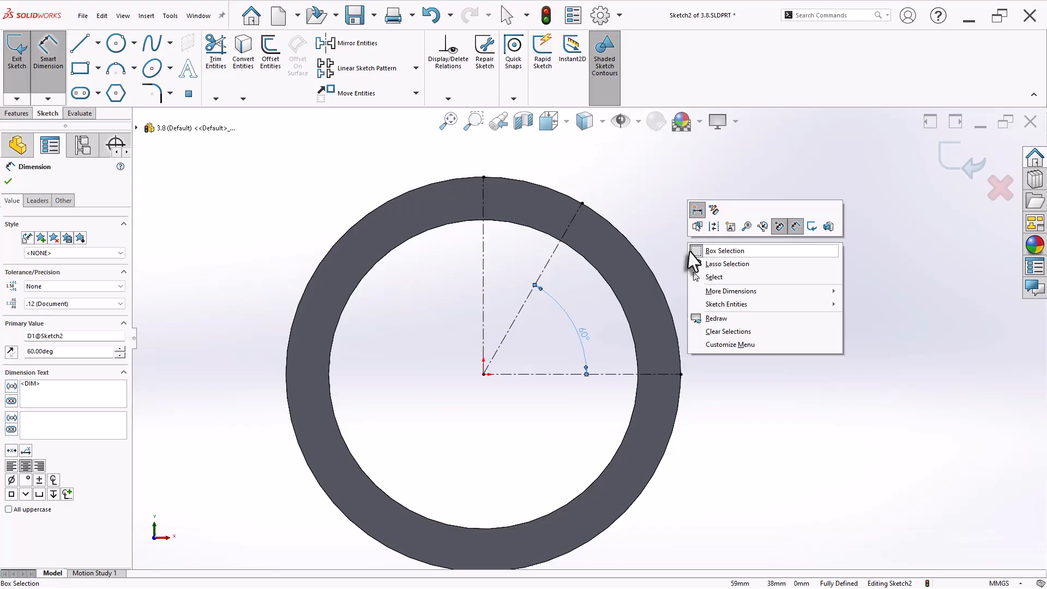
click(715, 279)
scroll(622, 220, down, 3)
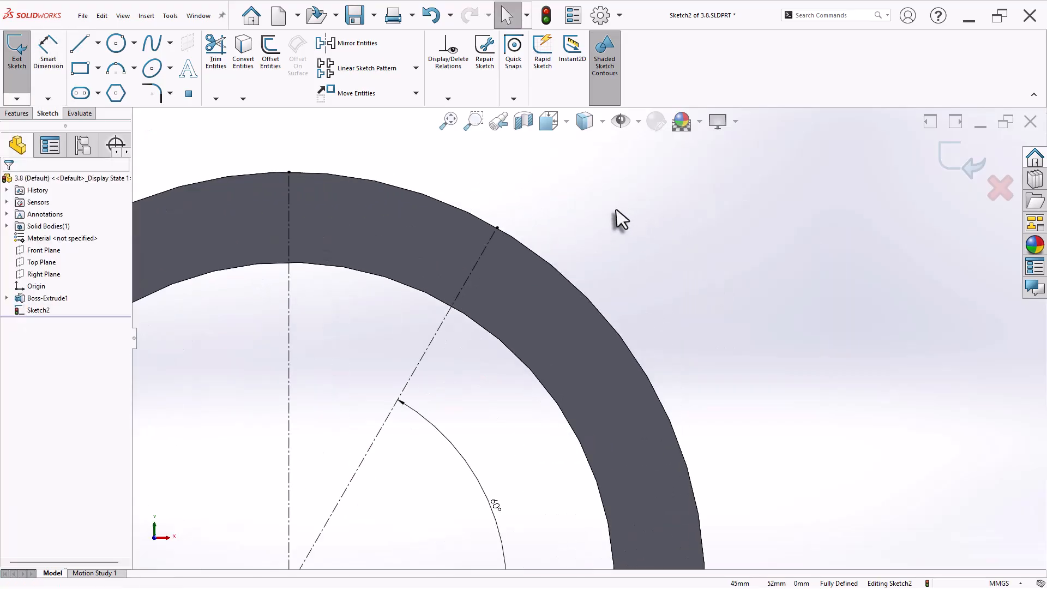
click(115, 43)
click(497, 228)
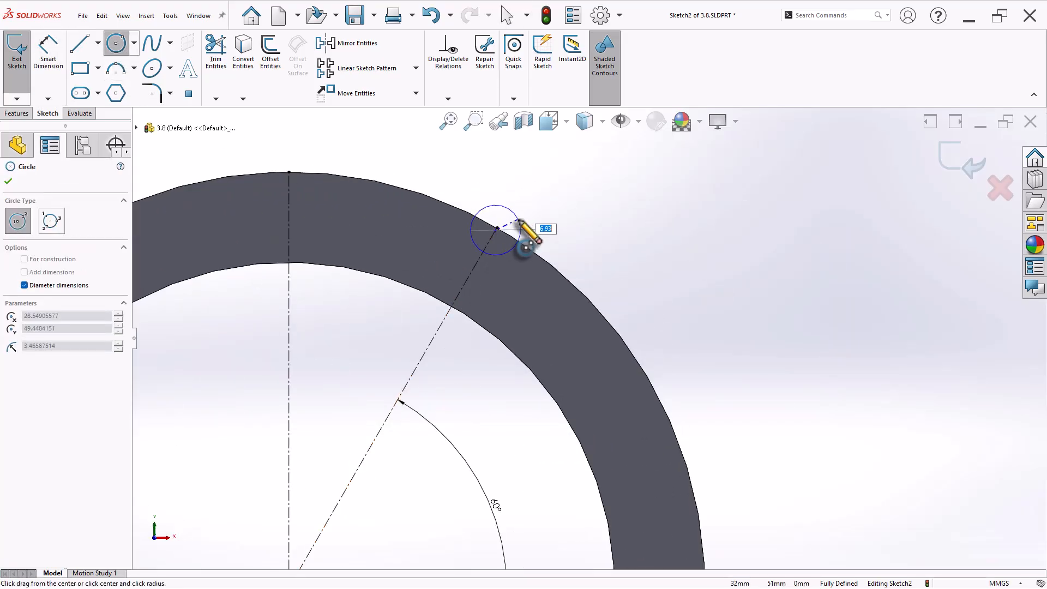
key(Escape)
scroll(516, 229, down, 5)
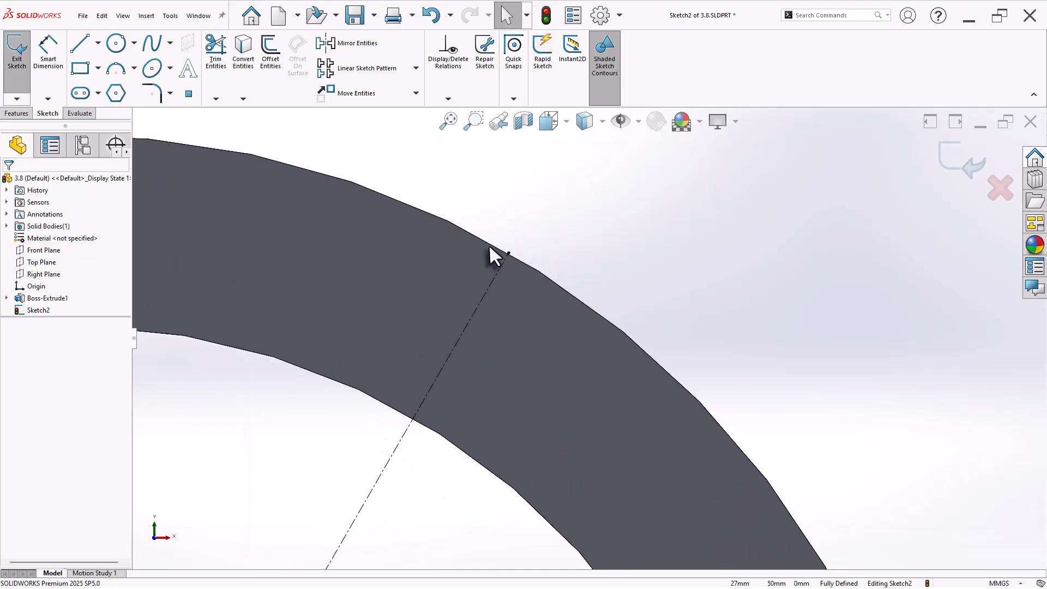
click(541, 293)
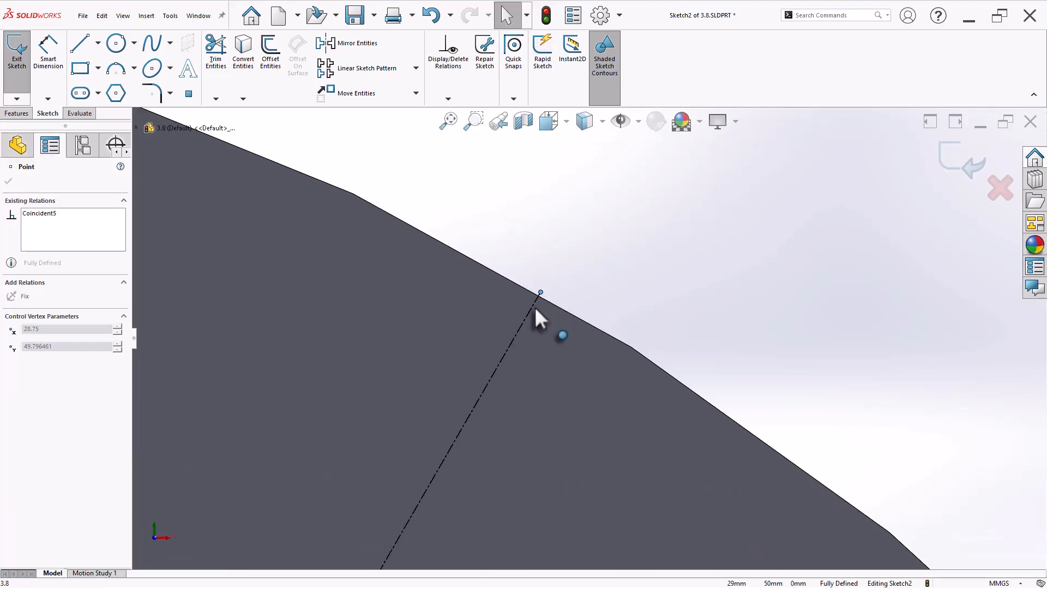
scroll(701, 339, up, 5)
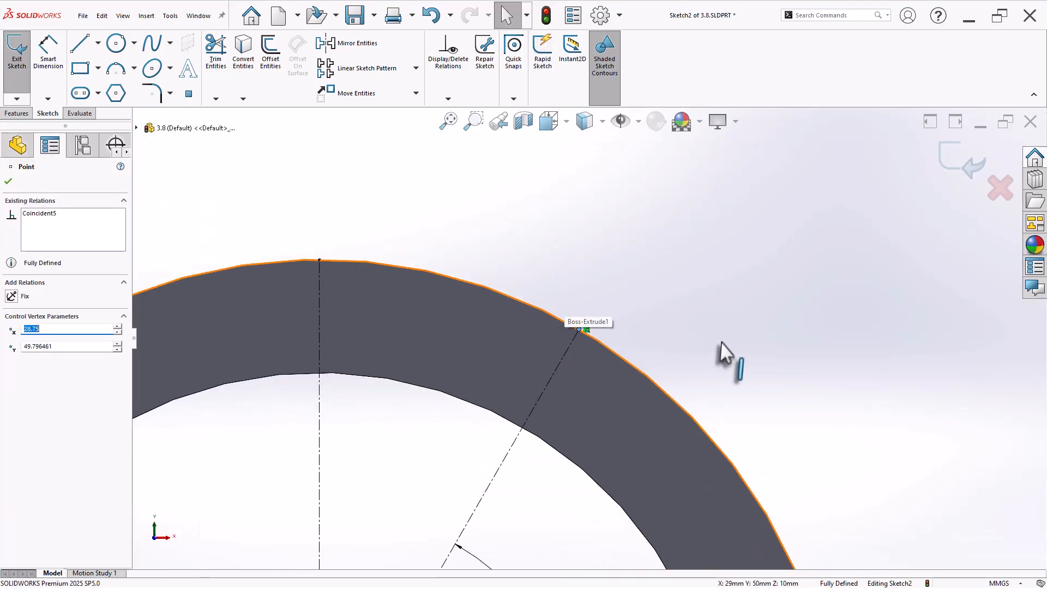
click(692, 332)
Draw two concentric circles, 9 mm and 16 mm in diameter, centred on the outer endpoint of the 60° centerline.
click(152, 69)
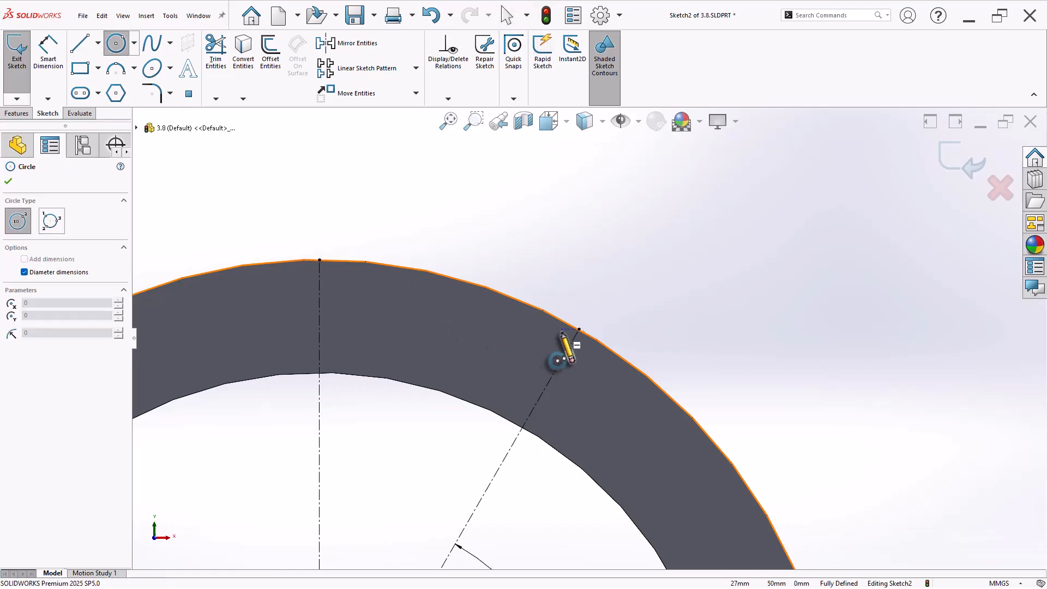
click(579, 330)
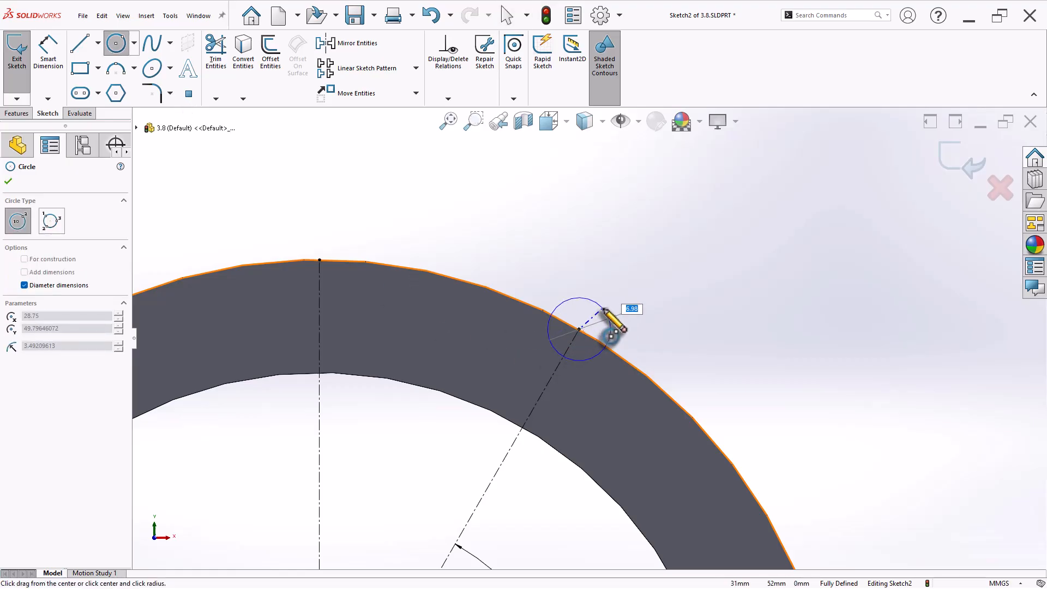
text(9)
key(Return)
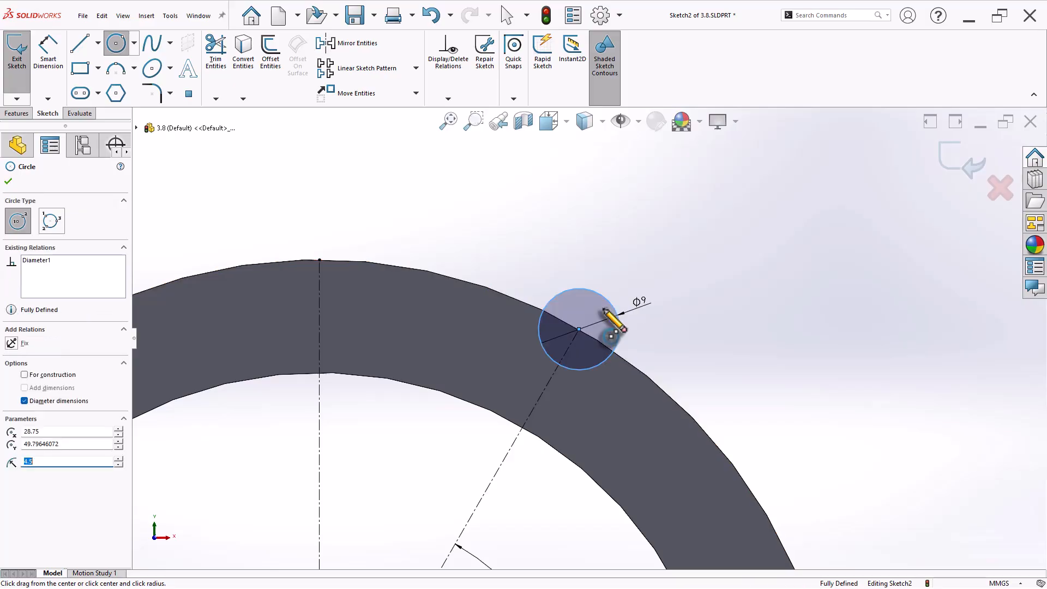
click(580, 330)
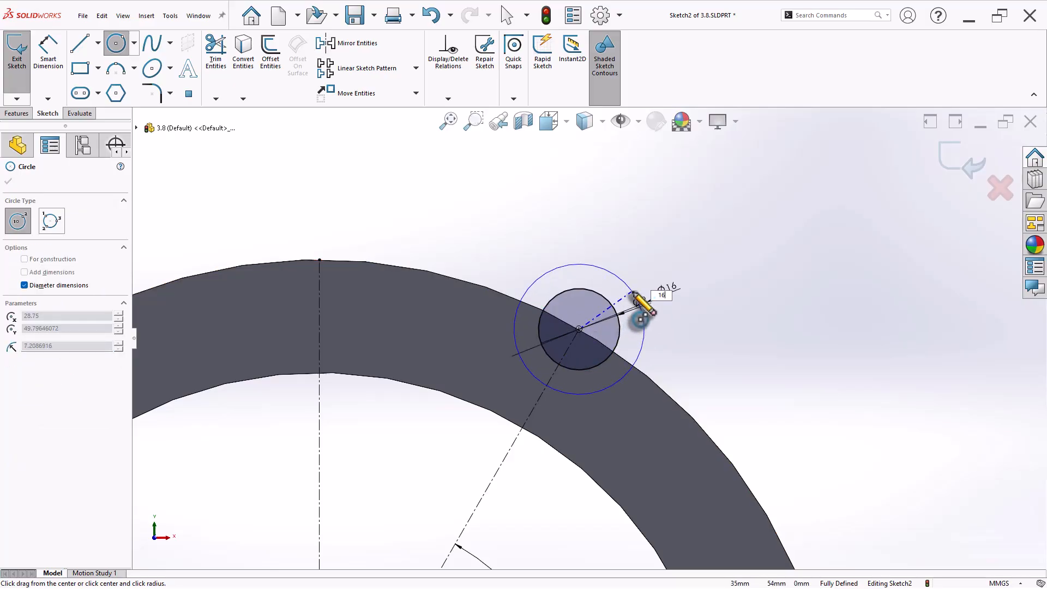
text(16)
key(Return)
right_click(751, 288)
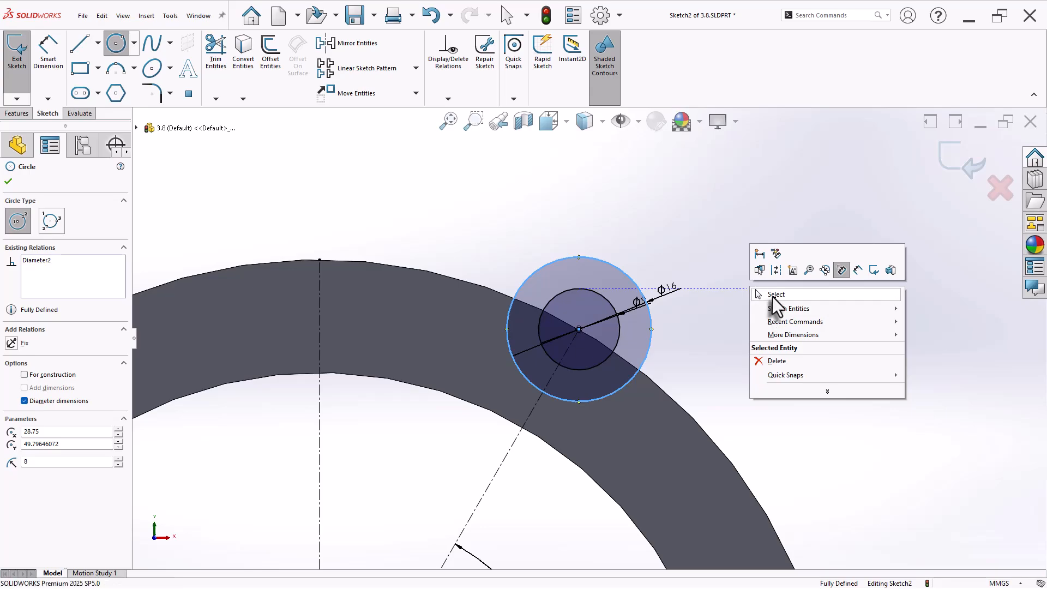
click(774, 294)
Extrude the 16 mm circle contour as a 10 mm blind boss merged with the ring, reversing the direction back along the ring's thickness.
scroll(719, 360, up, 5)
click(18, 114)
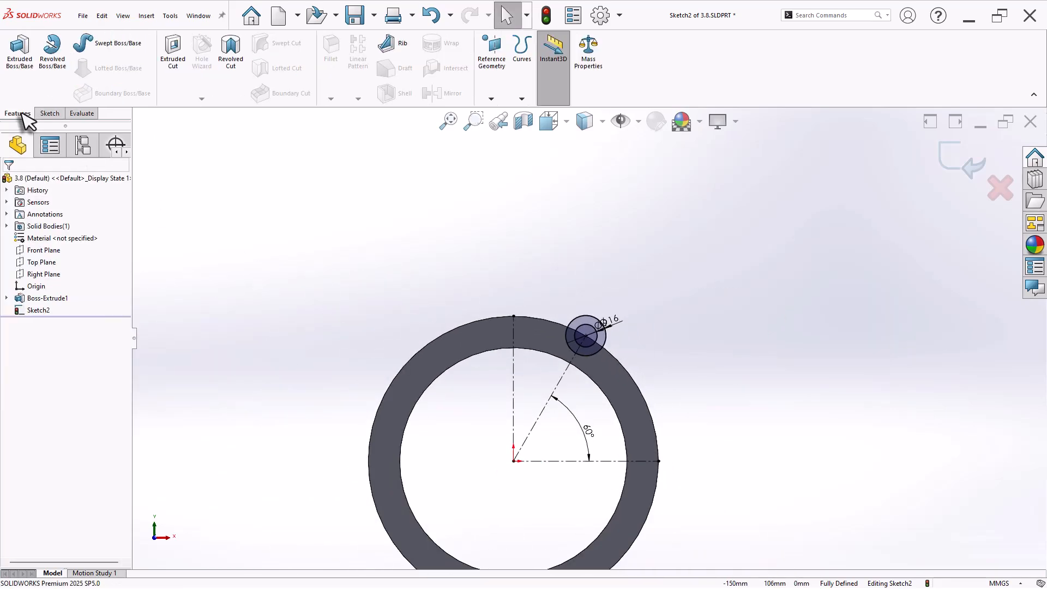
click(24, 78)
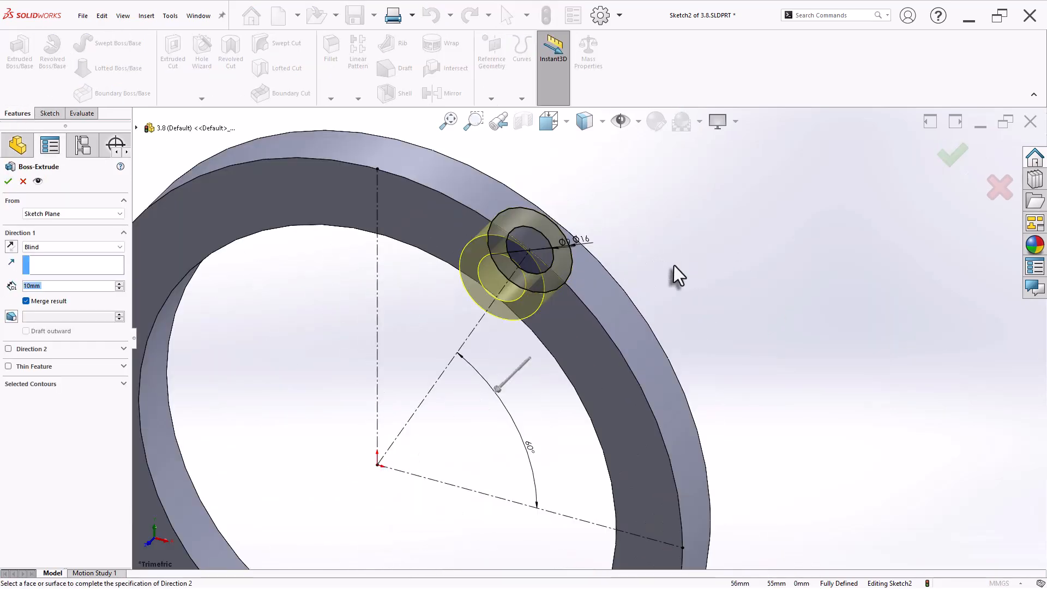
click(54, 384)
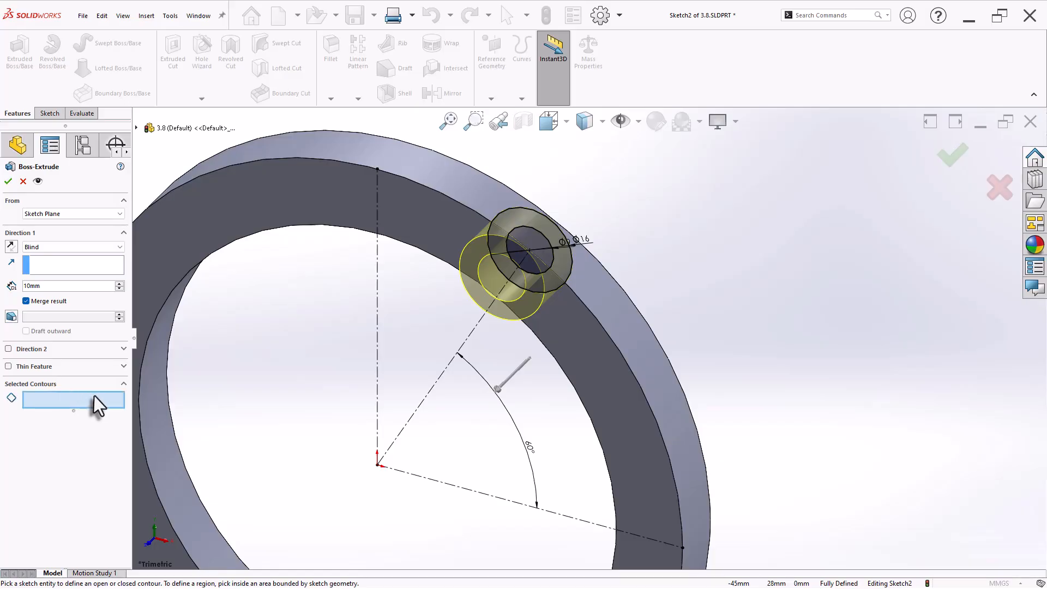
click(568, 283)
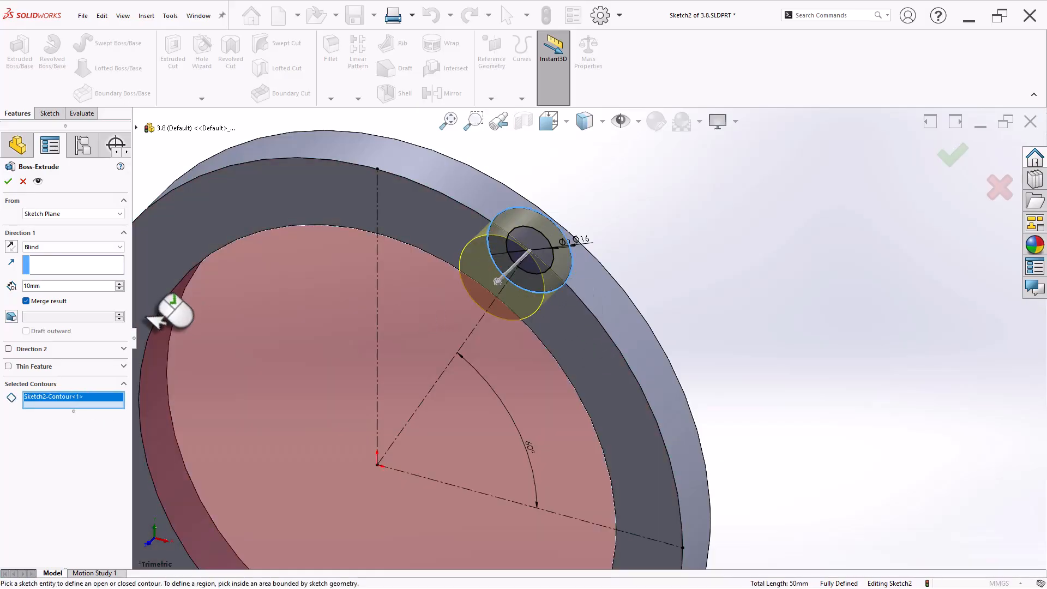
click(11, 247)
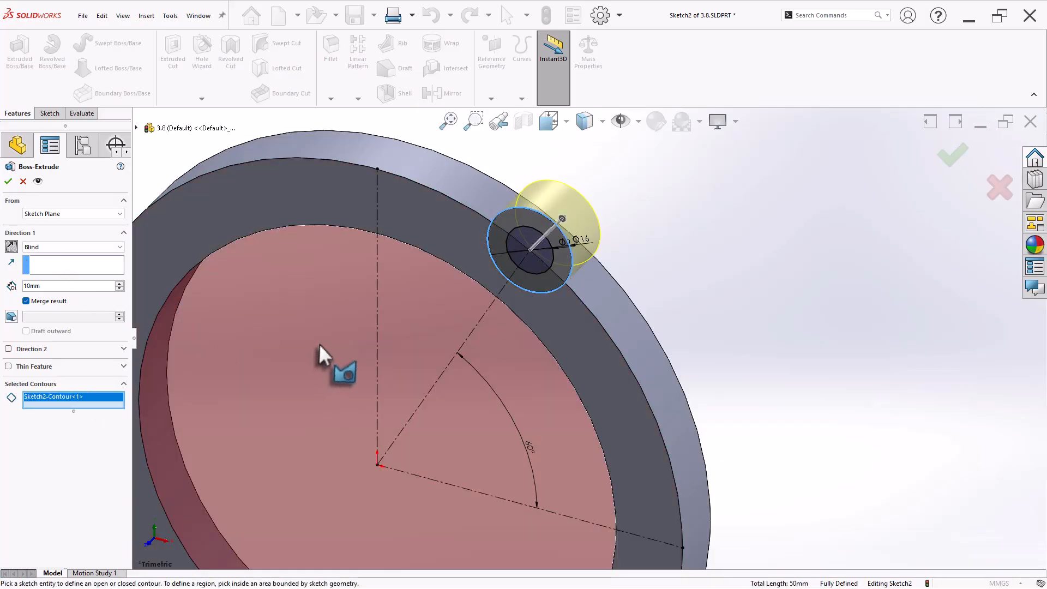
middle_drag(357, 341, 327, 367)
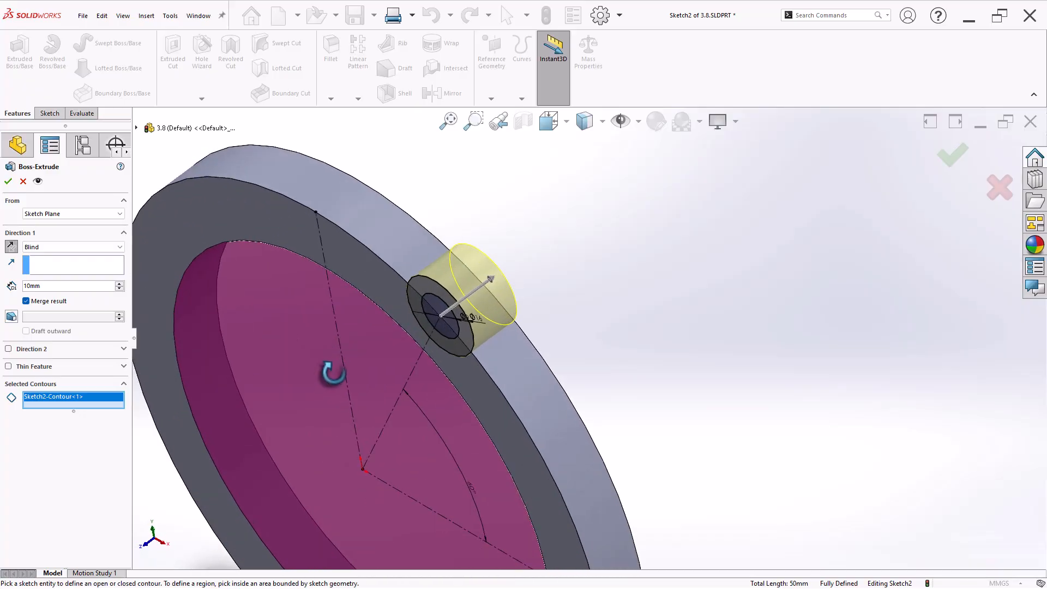
click(8, 183)
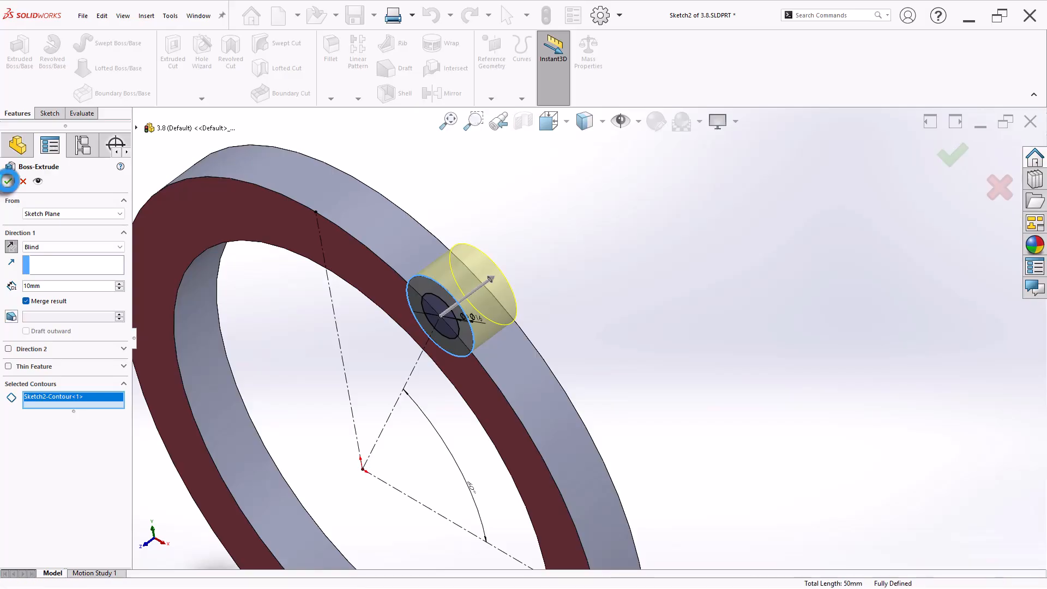
Reuse the lug's sketch to cut the regions inside the 9 mm circle through all, making the lug hole.
click(6, 310)
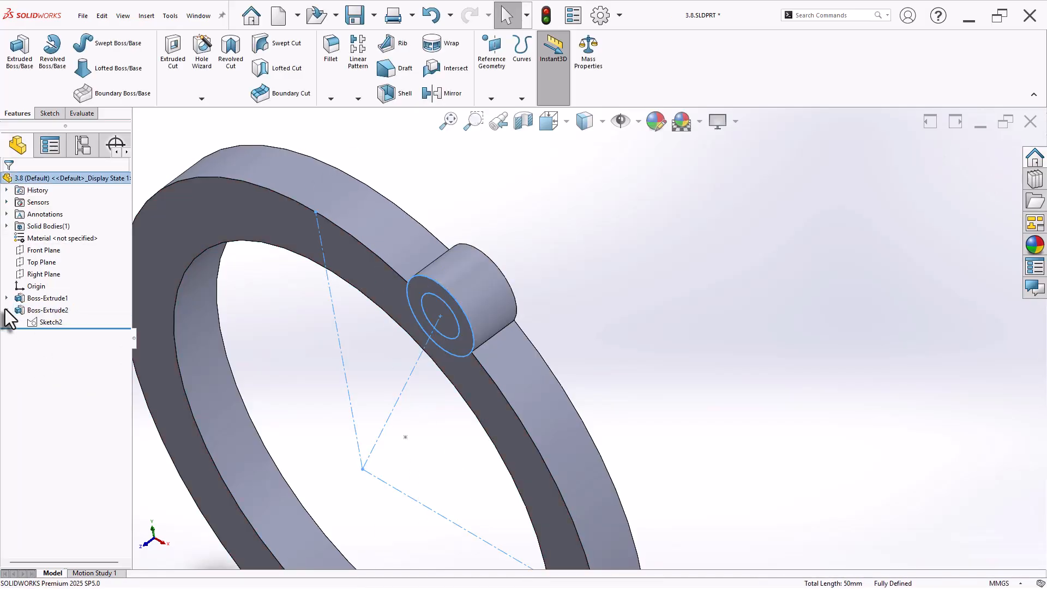
click(51, 322)
click(180, 59)
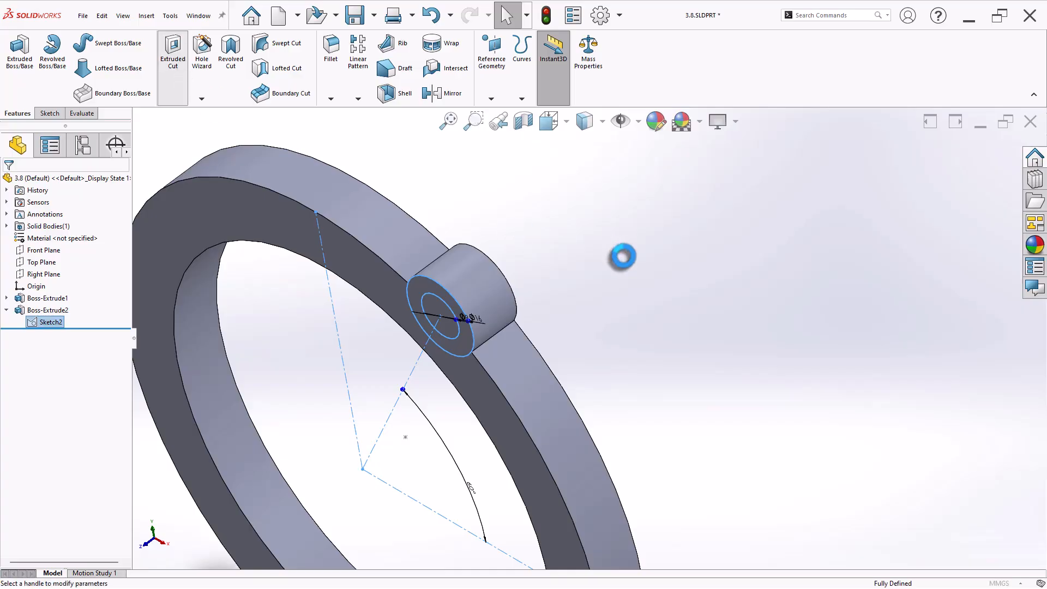
right_click(60, 379)
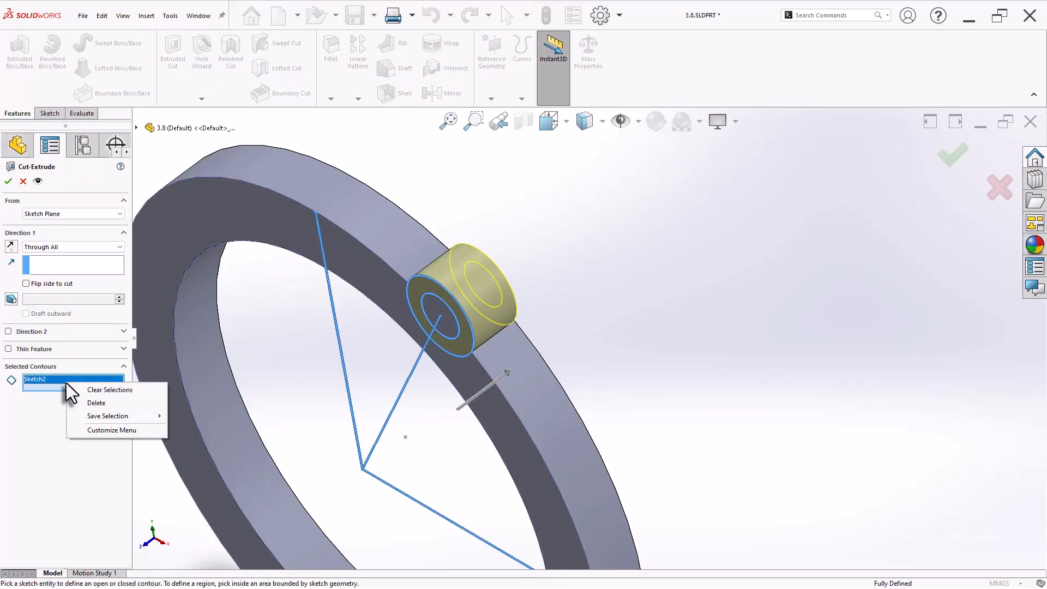
click(82, 392)
click(449, 326)
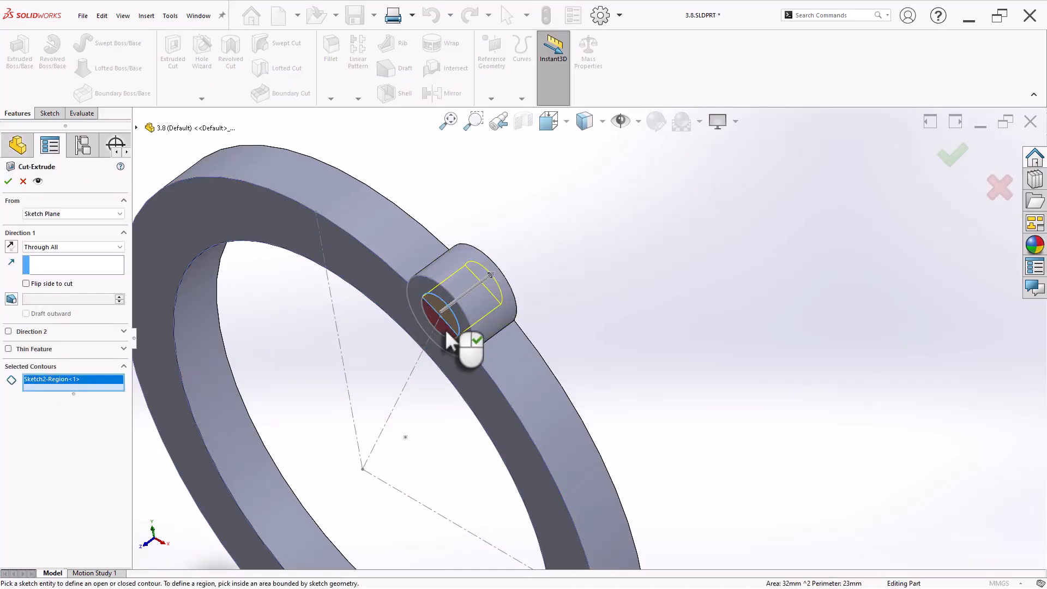
click(451, 335)
right_click(451, 341)
click(591, 344)
Show the part in isometric view and save it.
scroll(591, 343, up, 2)
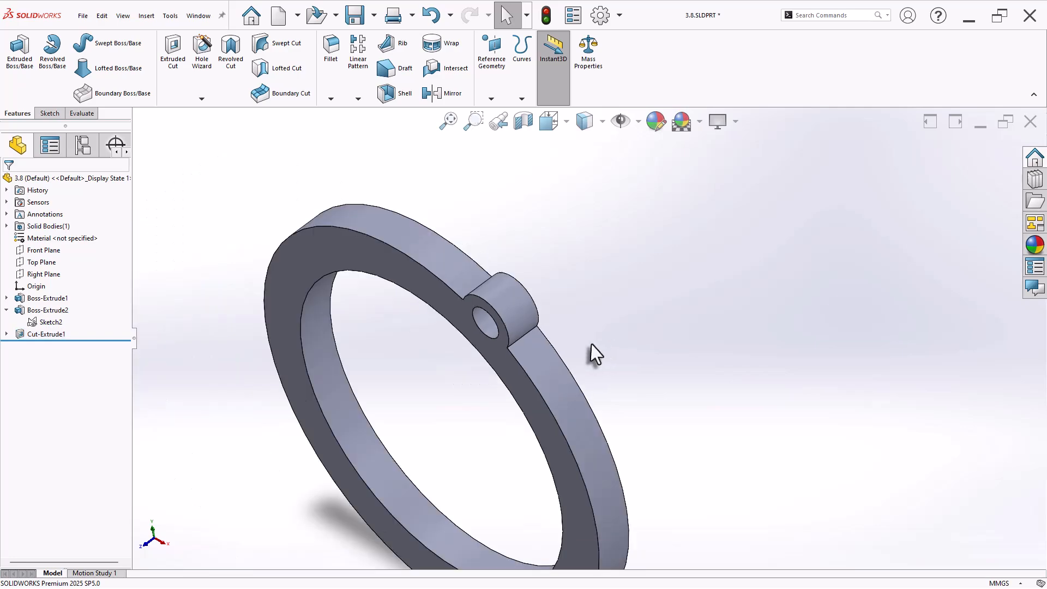
middle_drag(546, 367, 565, 339)
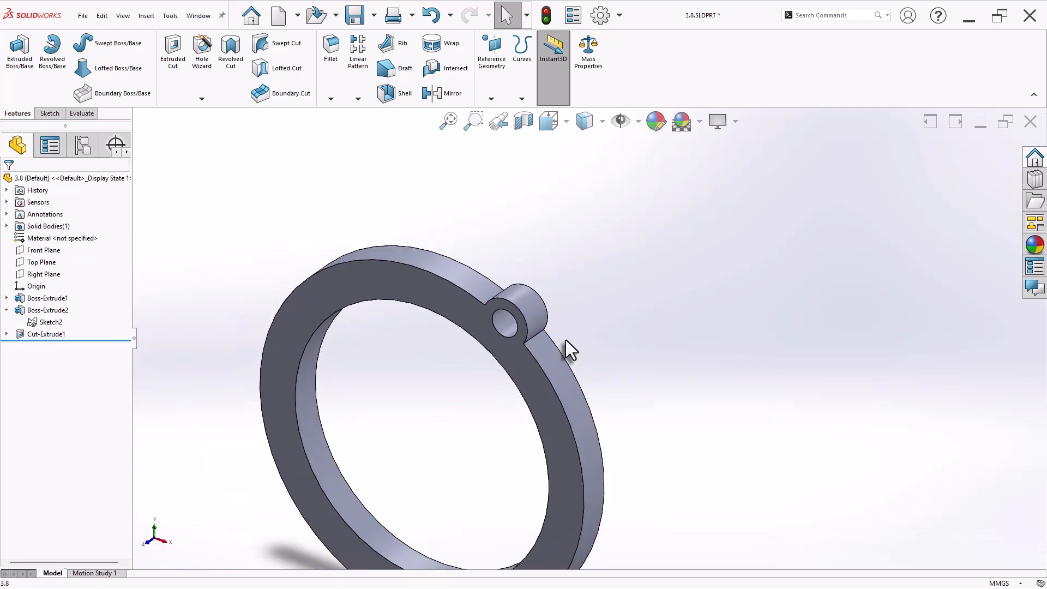
key(ctrl+7)
key(ctrl+s)
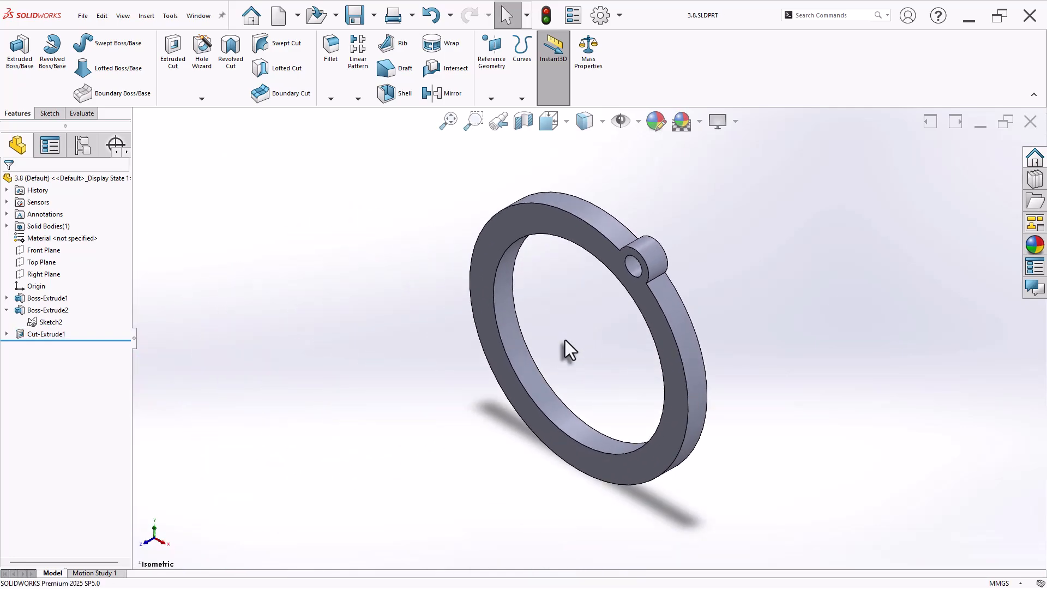
Create a circular pattern of the lug boss and its hole around the ring's inner face, with 6 instances equally spaced over 360°.
click(358, 99)
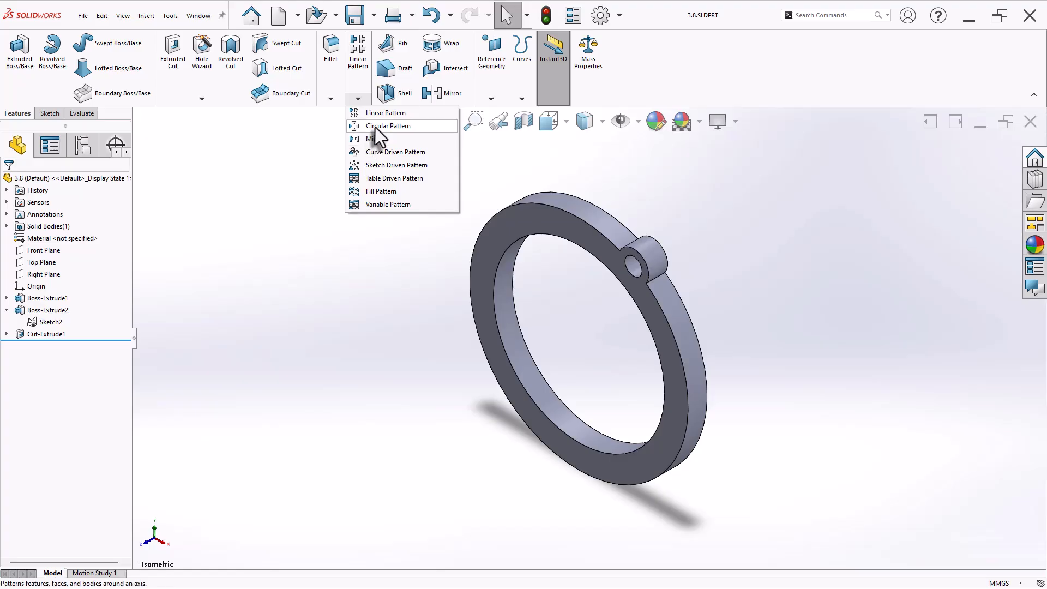
click(375, 127)
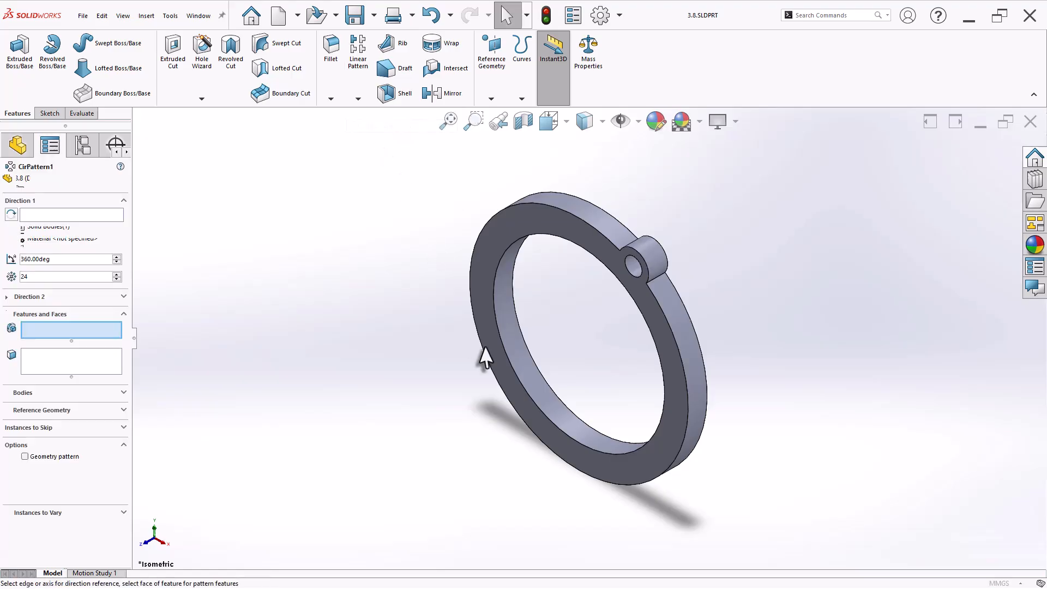
click(81, 215)
click(532, 396)
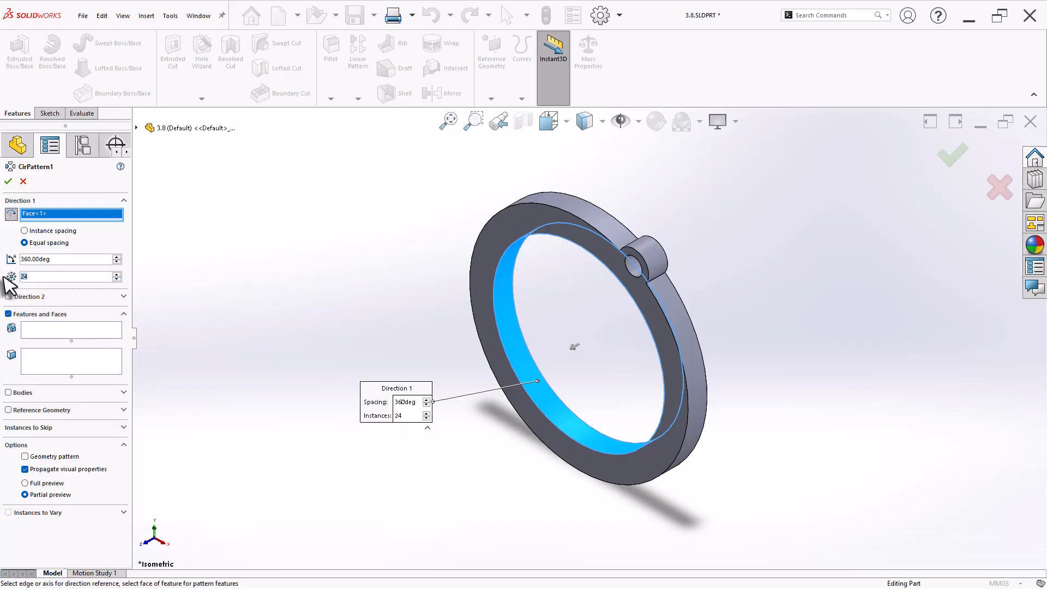
text(6)
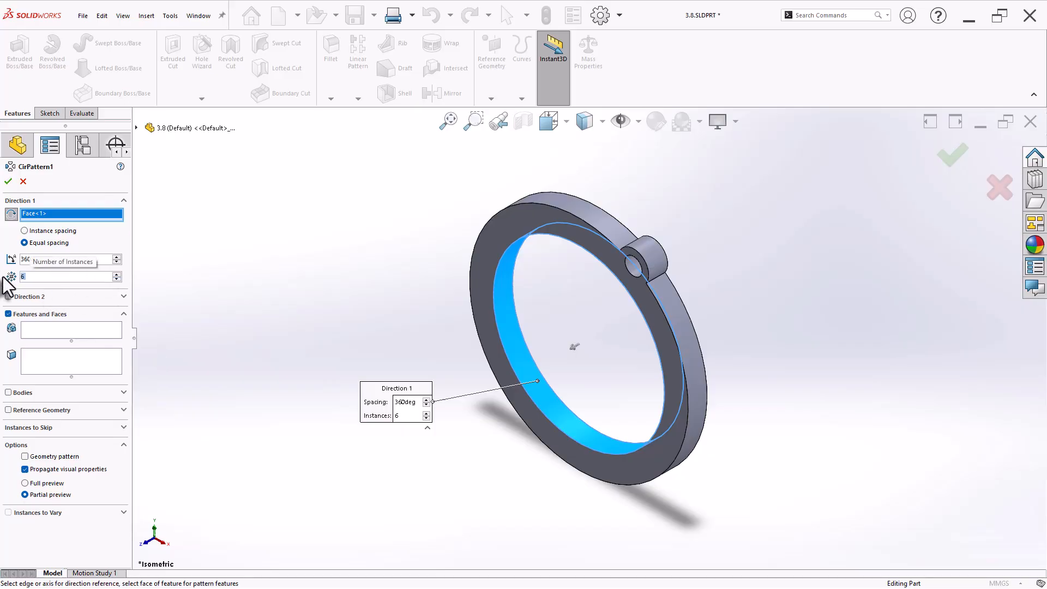
click(41, 335)
drag(593, 168, 727, 340)
scroll(705, 273, down, 2)
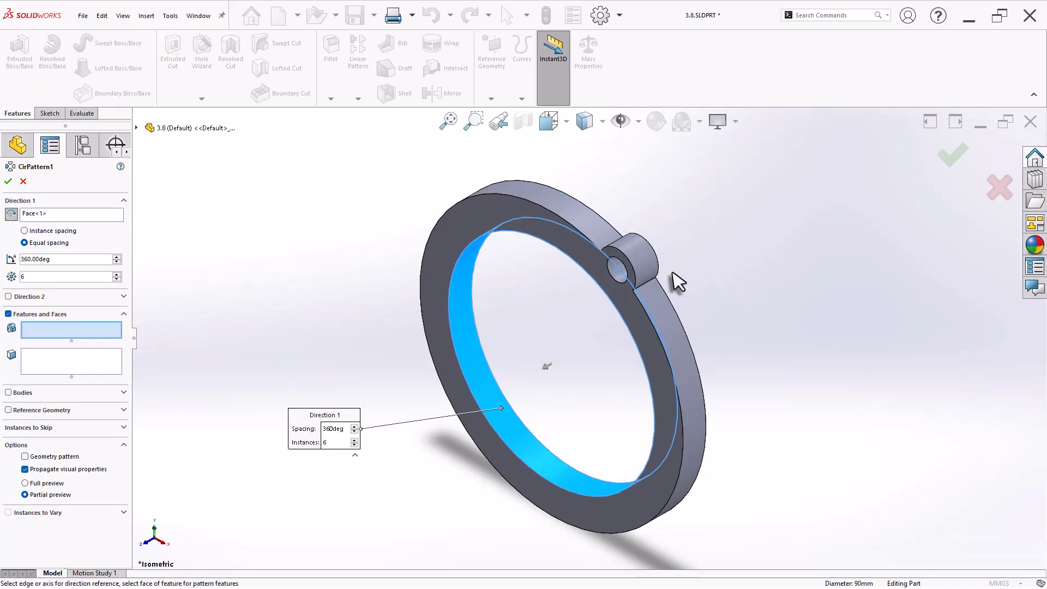
click(619, 279)
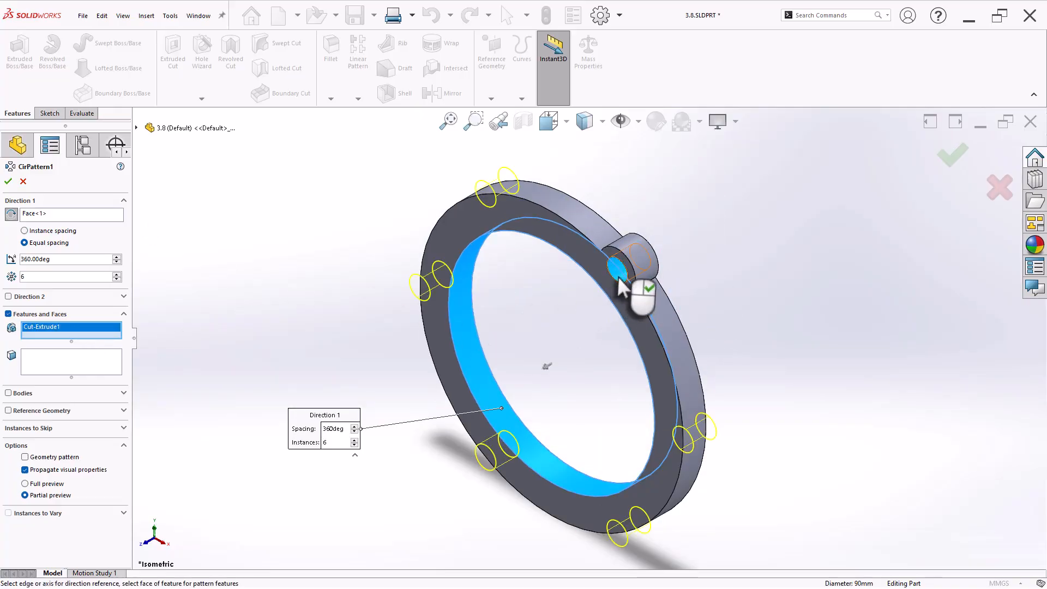
right_click(641, 248)
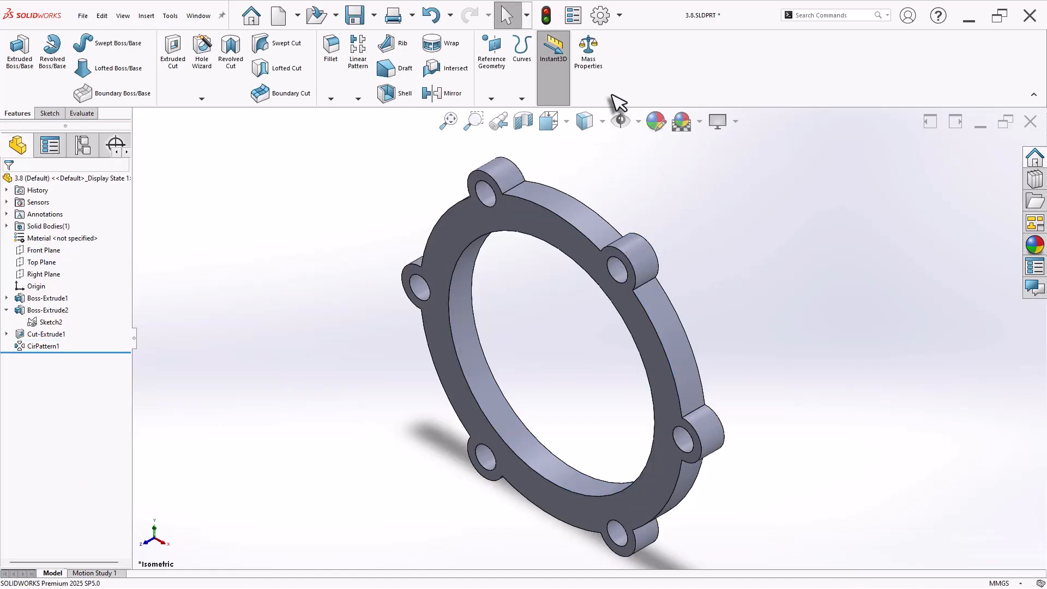
Evaluate the mass properties of the patterned ring part.
click(588, 52)
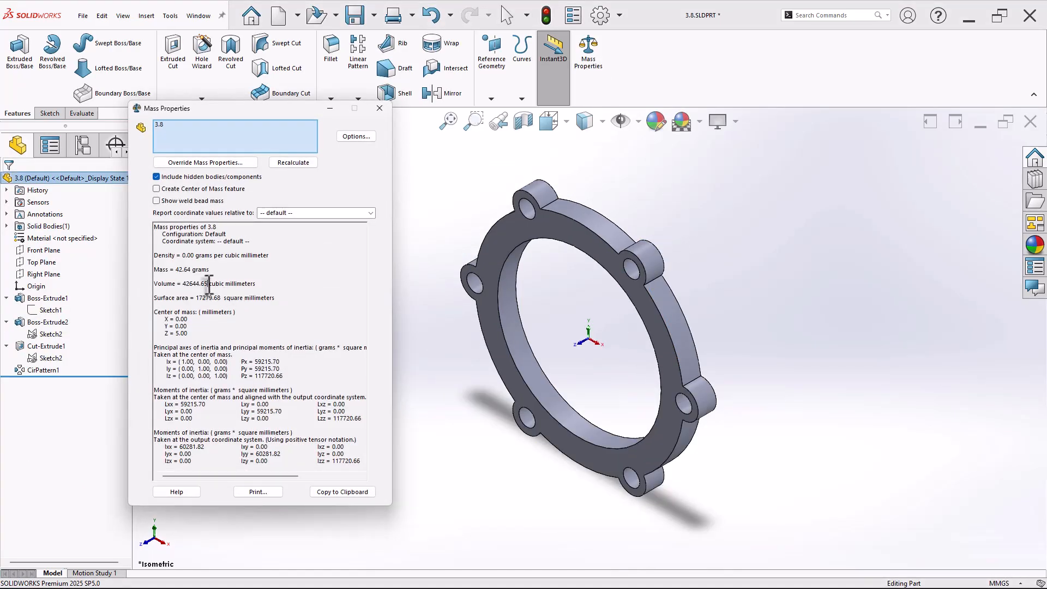